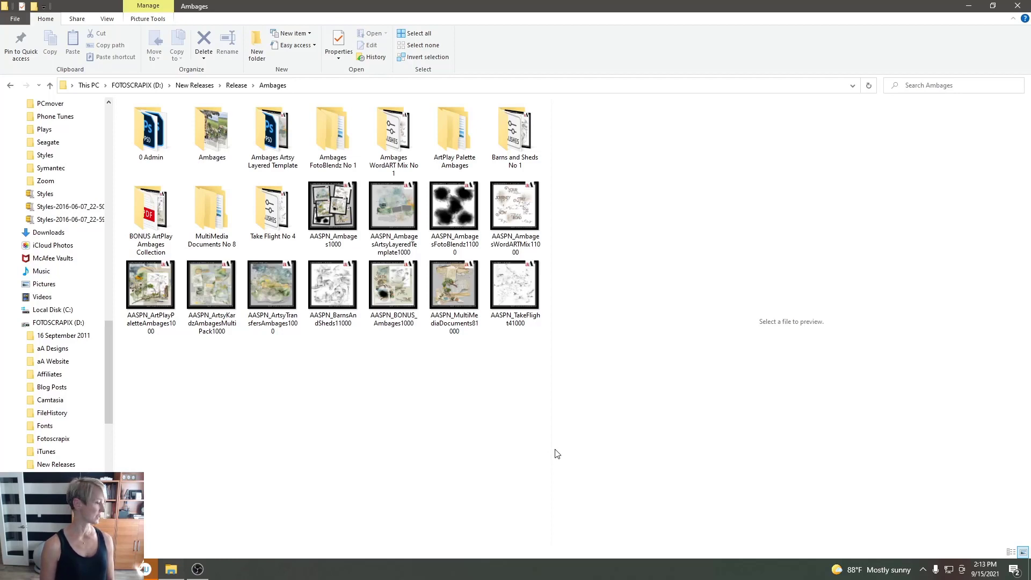
Step: Preview the AASPN_Ambages1000 collection image in the Ambages folder
key(alt+Tab)
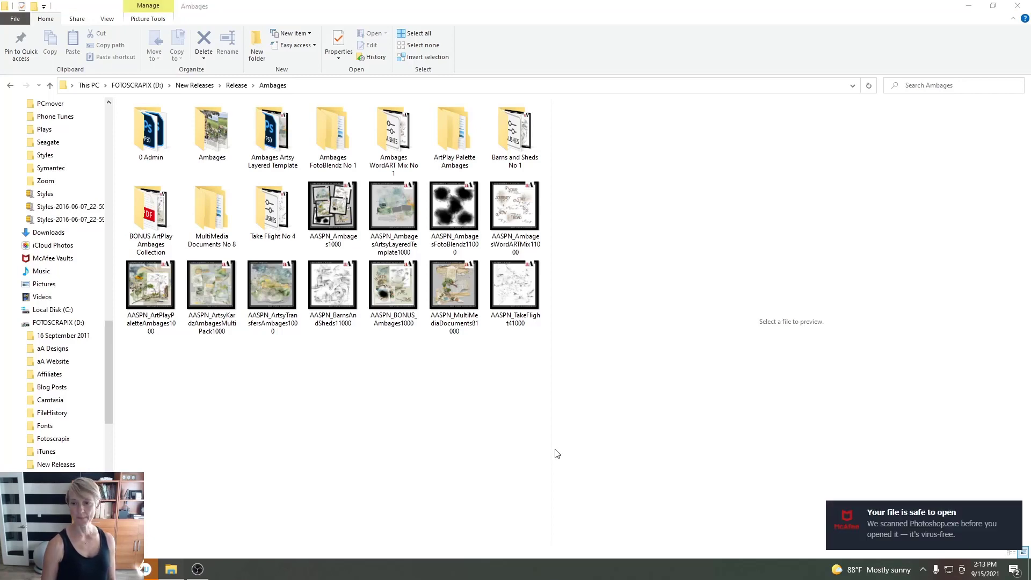
click(916, 330)
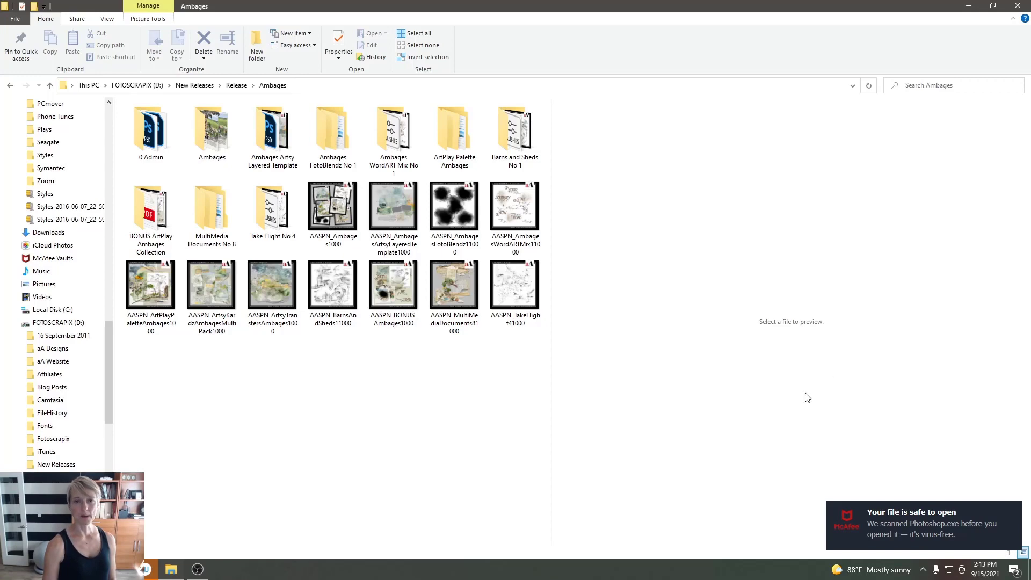
click(337, 205)
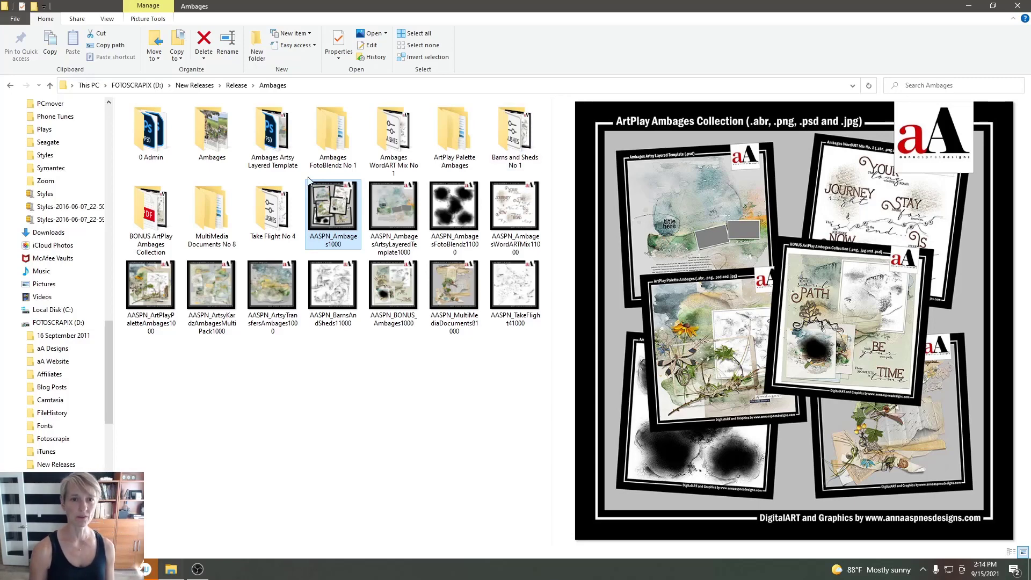
Step: Open the template PSD from the Ambages Artsy Layered Template folder in Photoshop and float it in its own window
double_click(275, 142)
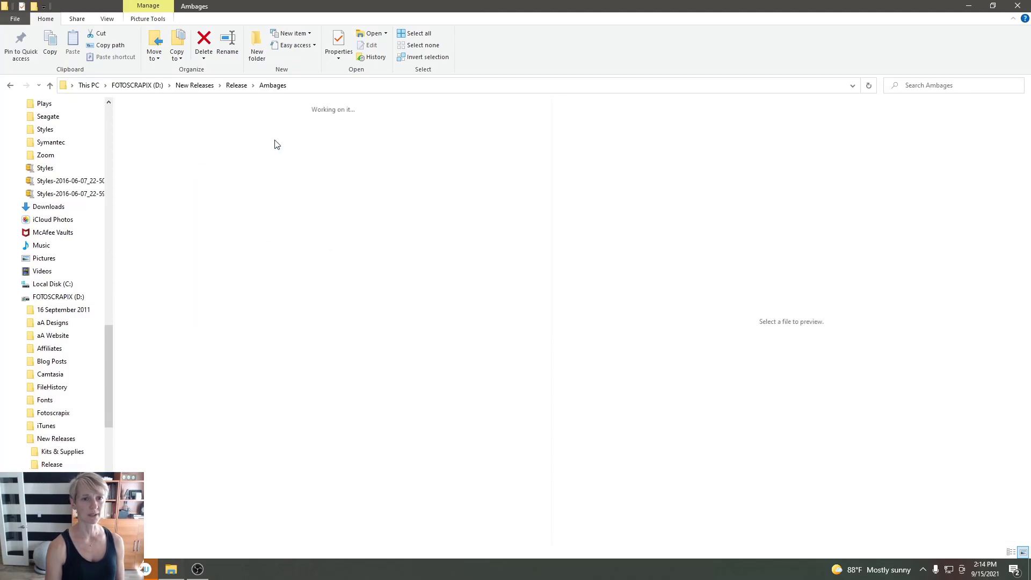
drag(211, 144, 240, 344)
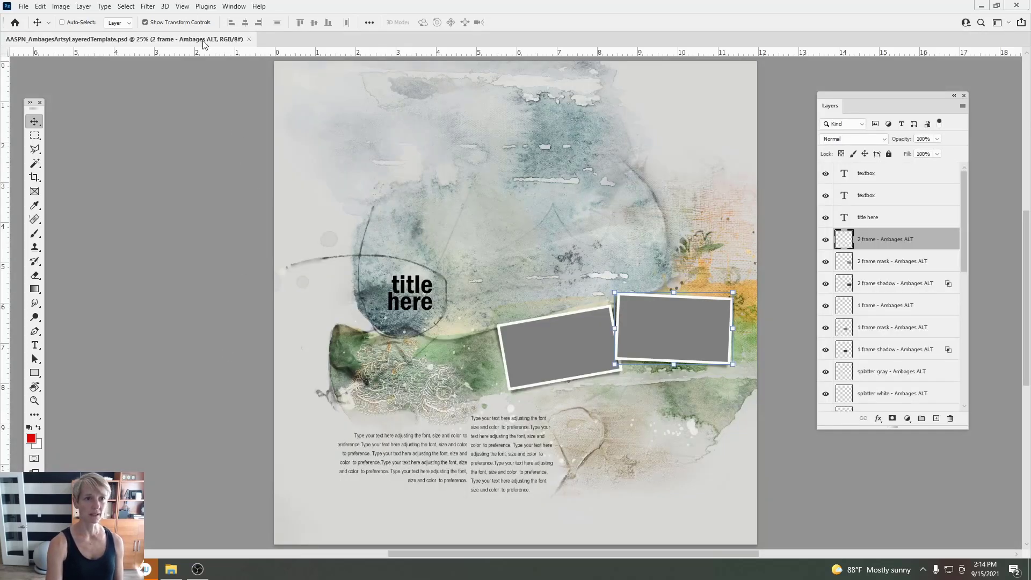
drag(204, 45, 334, 47)
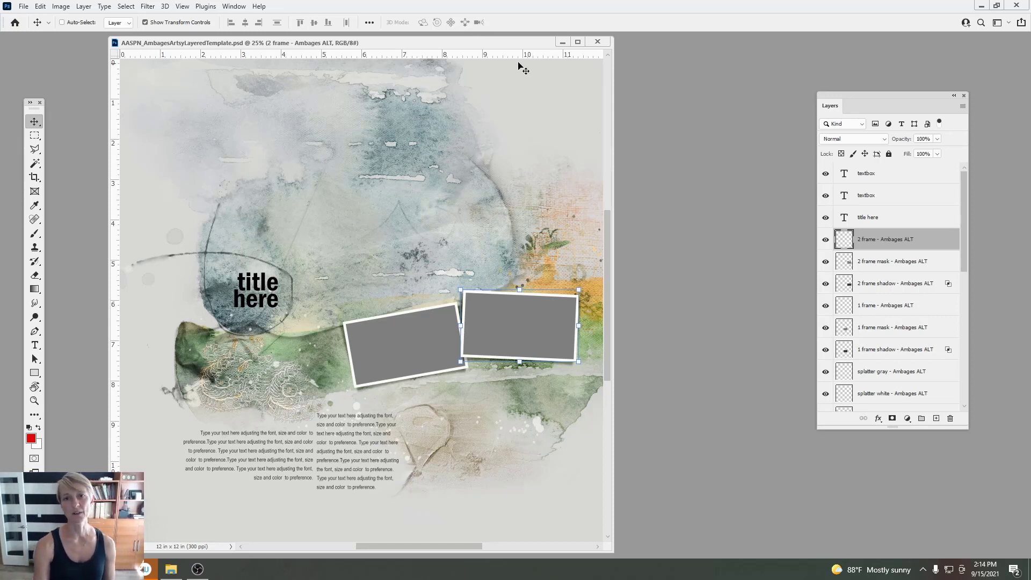
drag(531, 44, 527, 45)
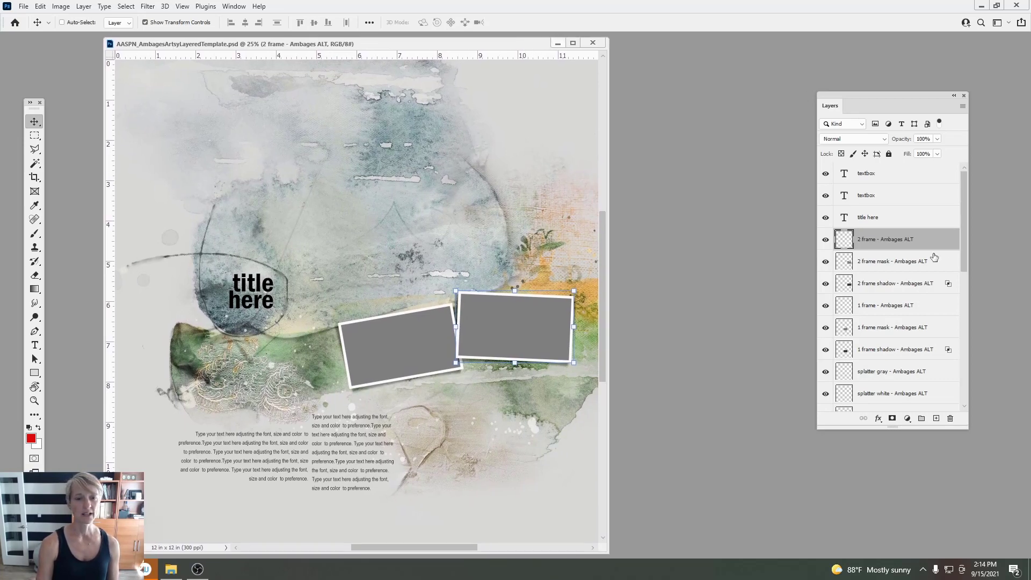
Step: Select the template's Background layer, and in File Explorer open the Paperie folder inside ArtPlay Palette Ambages A
drag(964, 262, 959, 407)
click(922, 404)
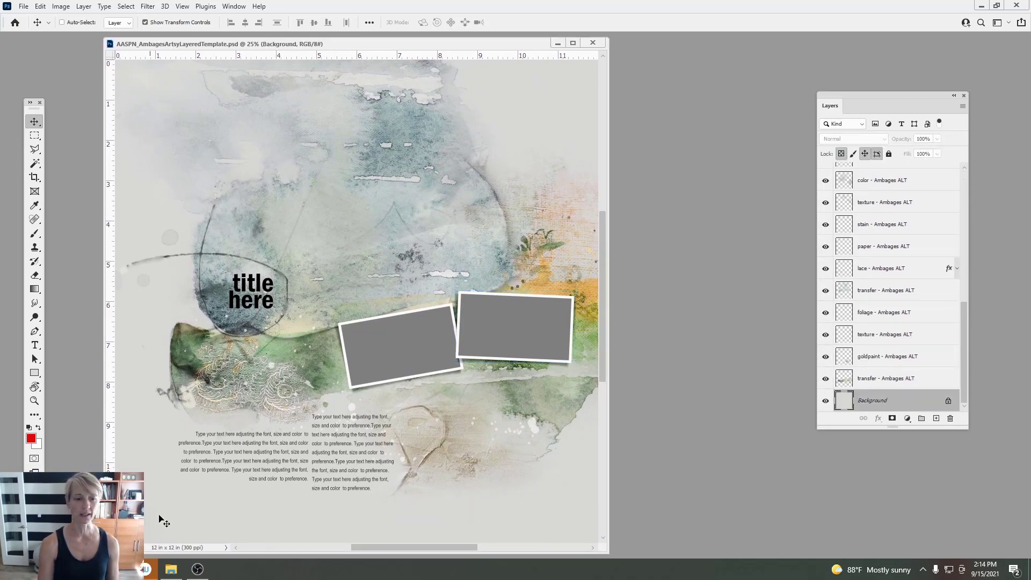
click(171, 569)
click(274, 86)
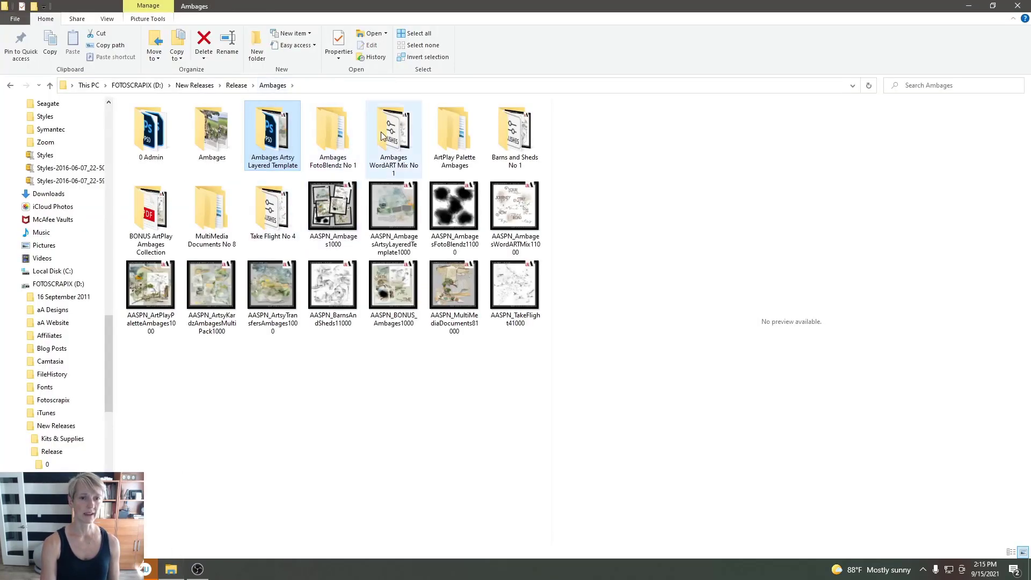
double_click(456, 138)
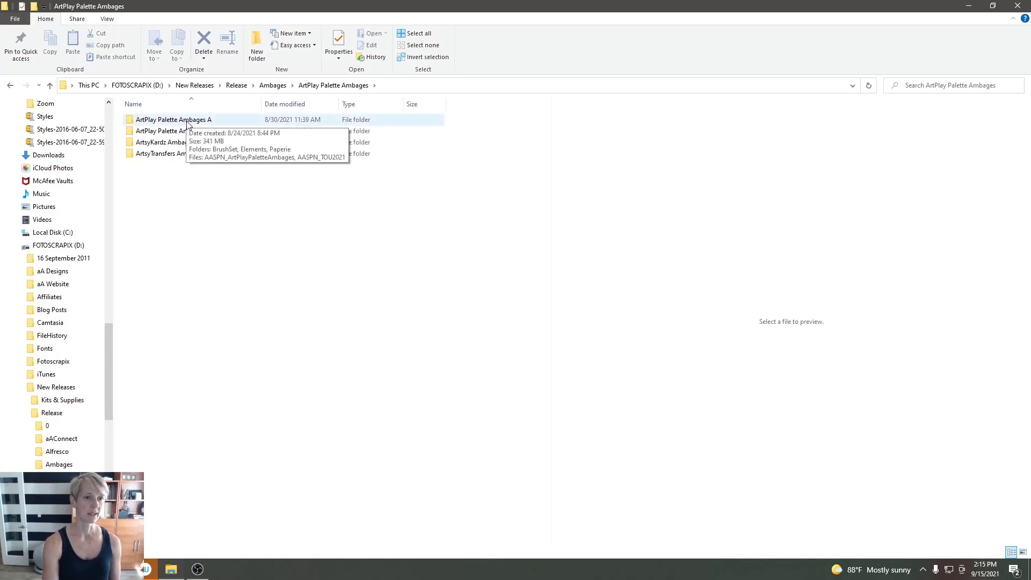
double_click(189, 124)
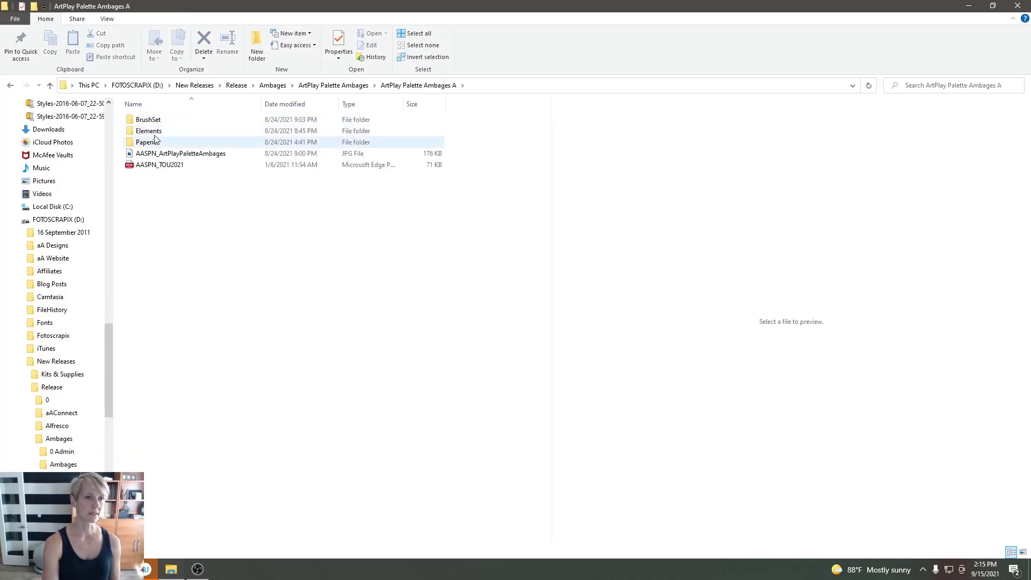
click(107, 18)
click(128, 34)
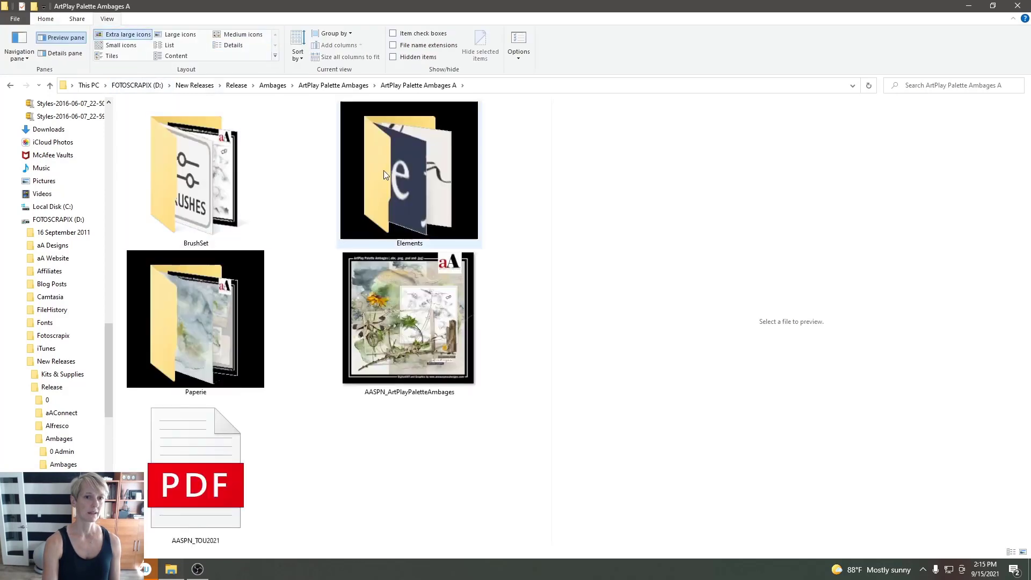
double_click(224, 326)
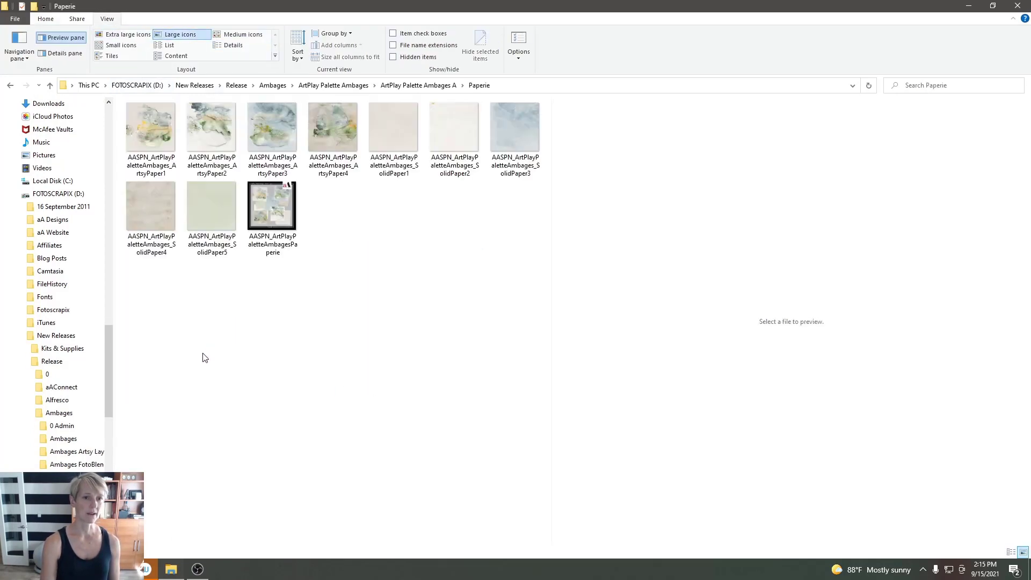
Step: Preview ArtsyPaper1 to ArtsyPaper4 and SolidPaper1 to SolidPaper3 in the Paperie folder, finishing on SolidPaper2
click(156, 133)
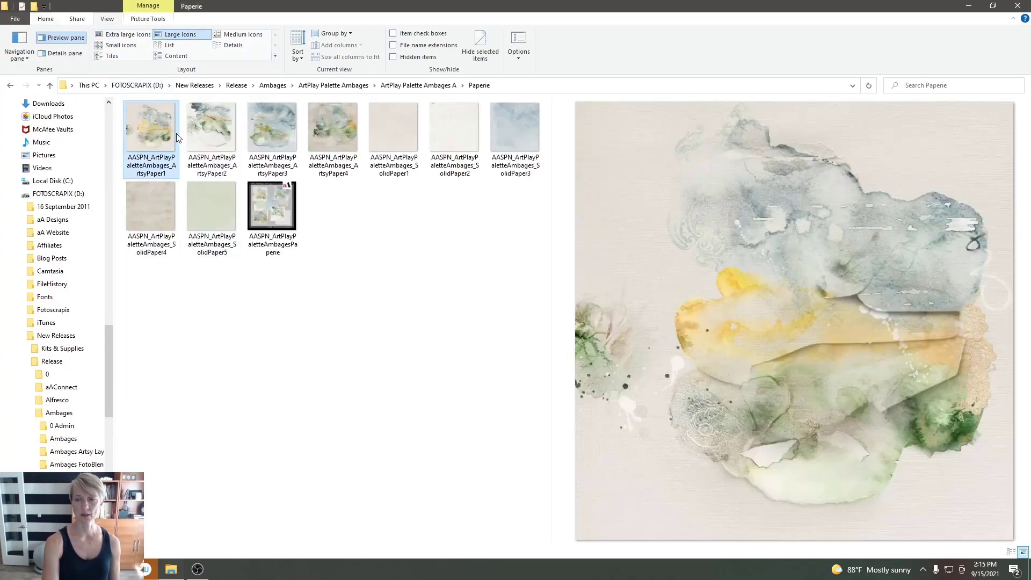
click(215, 134)
click(253, 131)
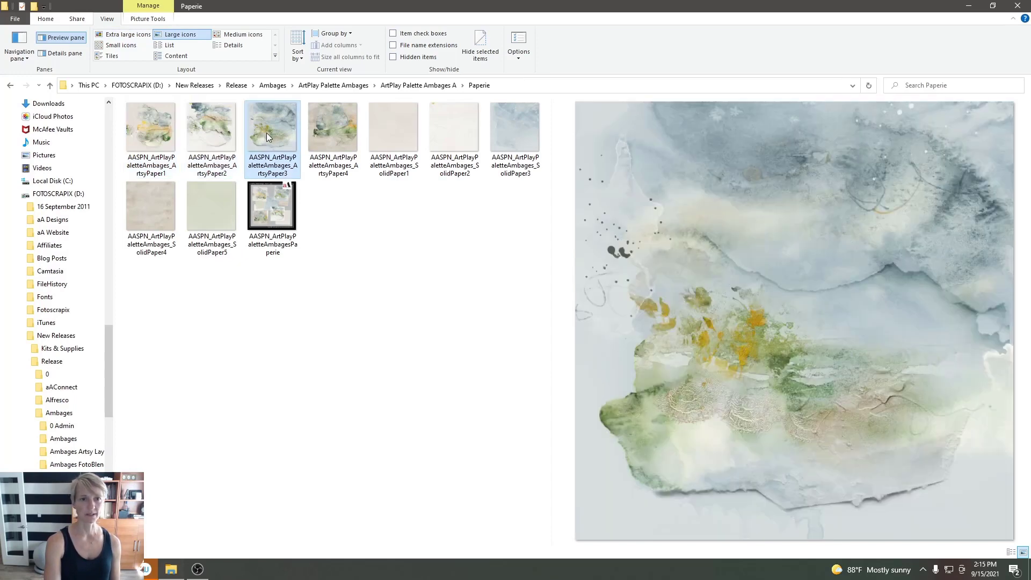
click(330, 134)
click(391, 135)
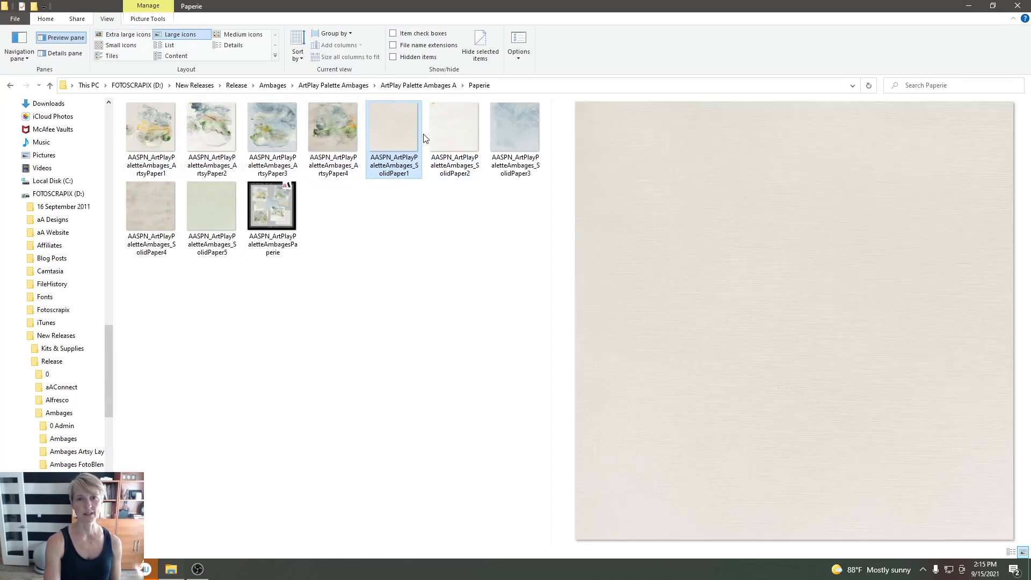
click(460, 137)
click(523, 137)
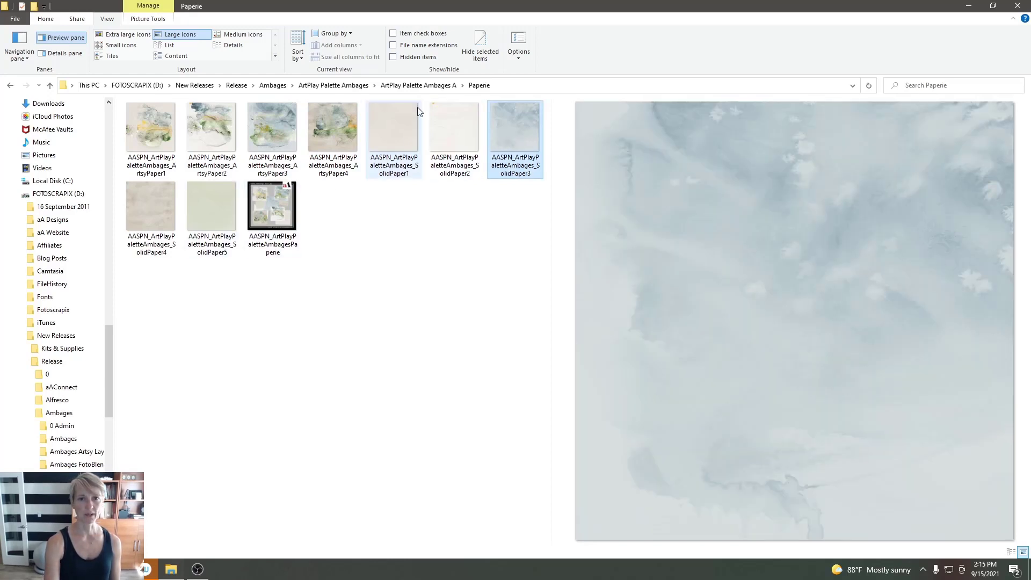
click(442, 136)
Step: Place AASPN_ArtPlayPaletteAmbages_SolidPaper2 from File Explorer into the Photoshop template directly above the Background layer and commit it
click(118, 569)
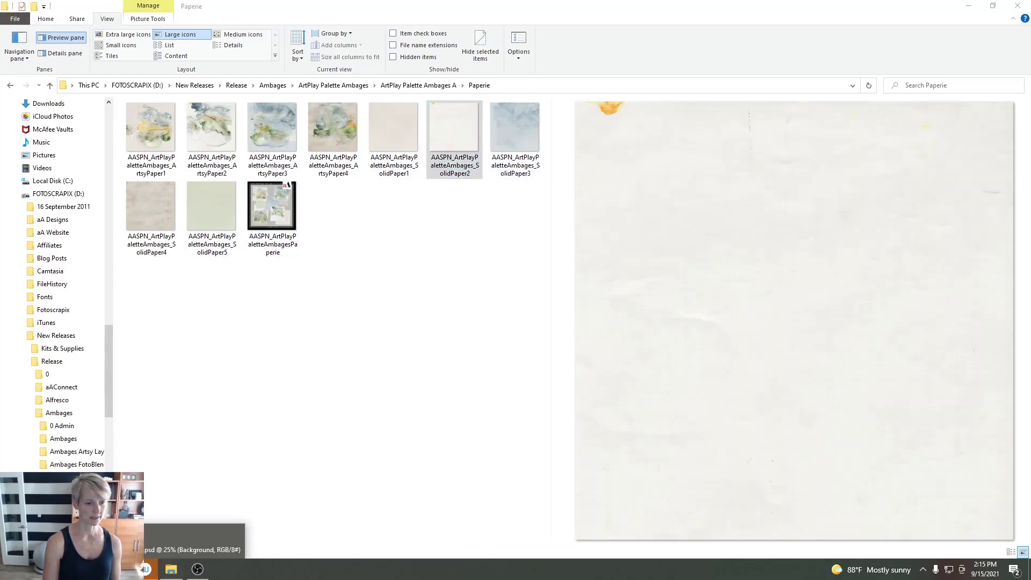
click(193, 550)
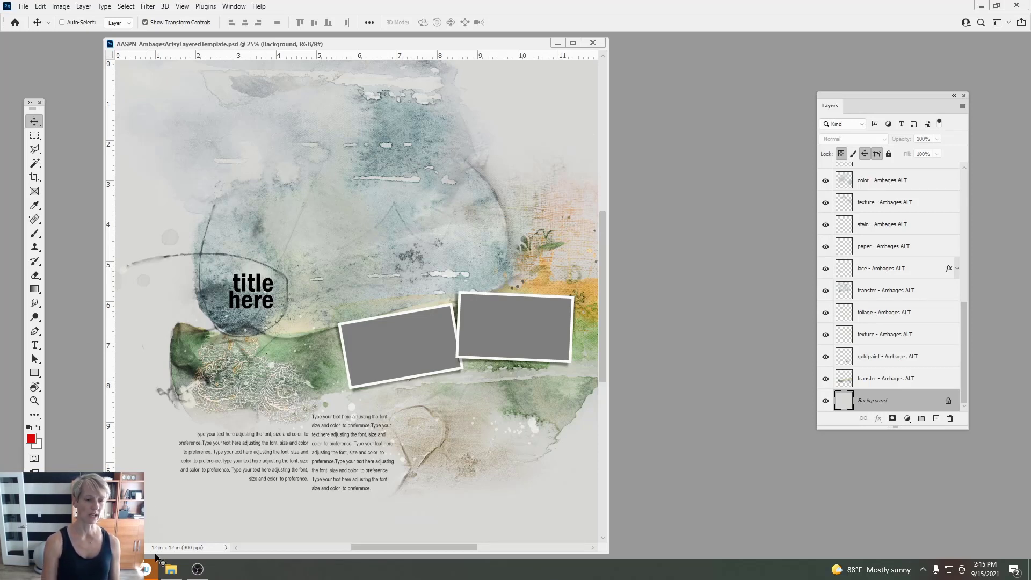
click(171, 568)
drag(446, 147, 289, 322)
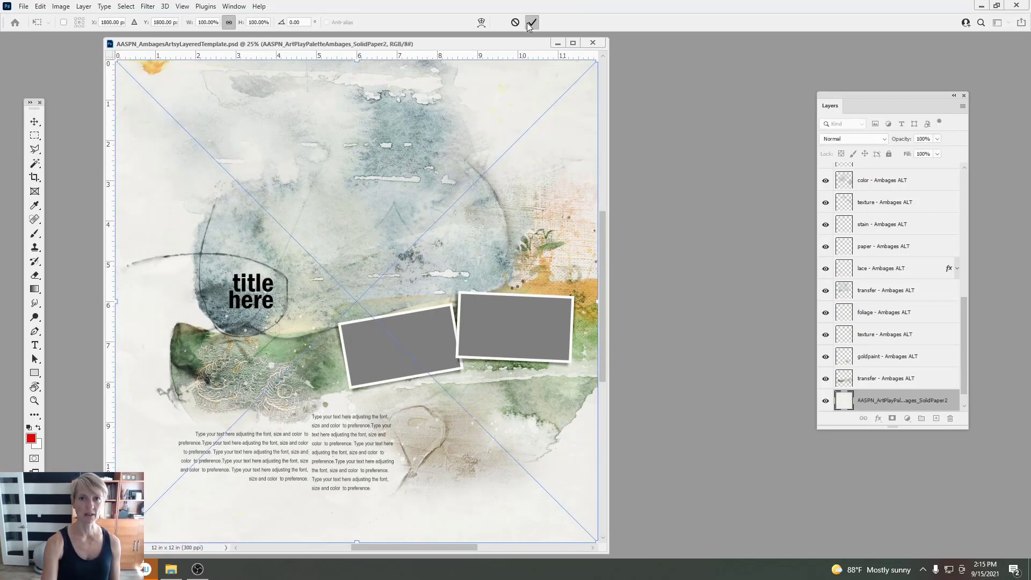
click(531, 23)
scroll(962, 344, down, 1)
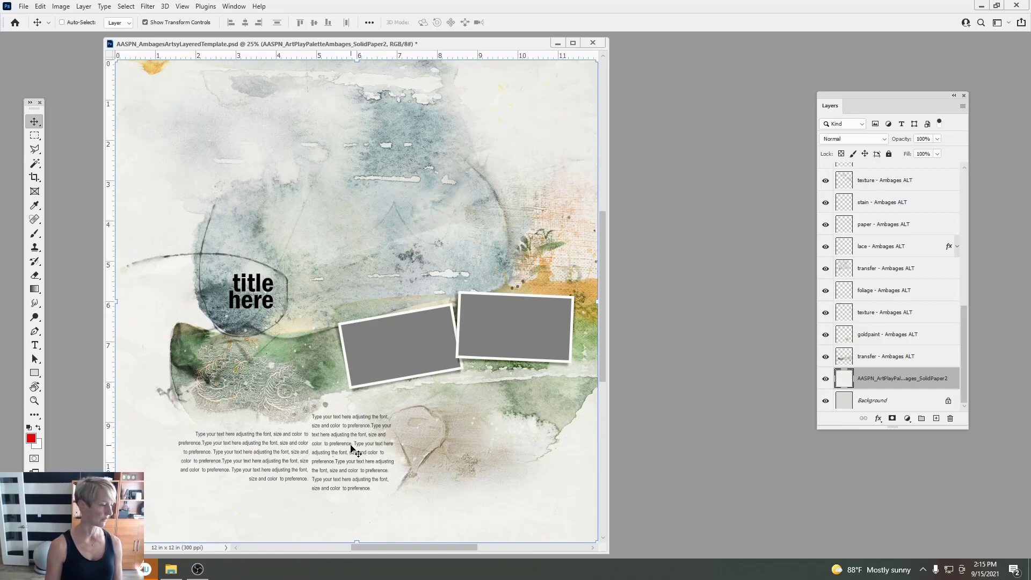
drag(286, 454, 288, 451)
click(44, 8)
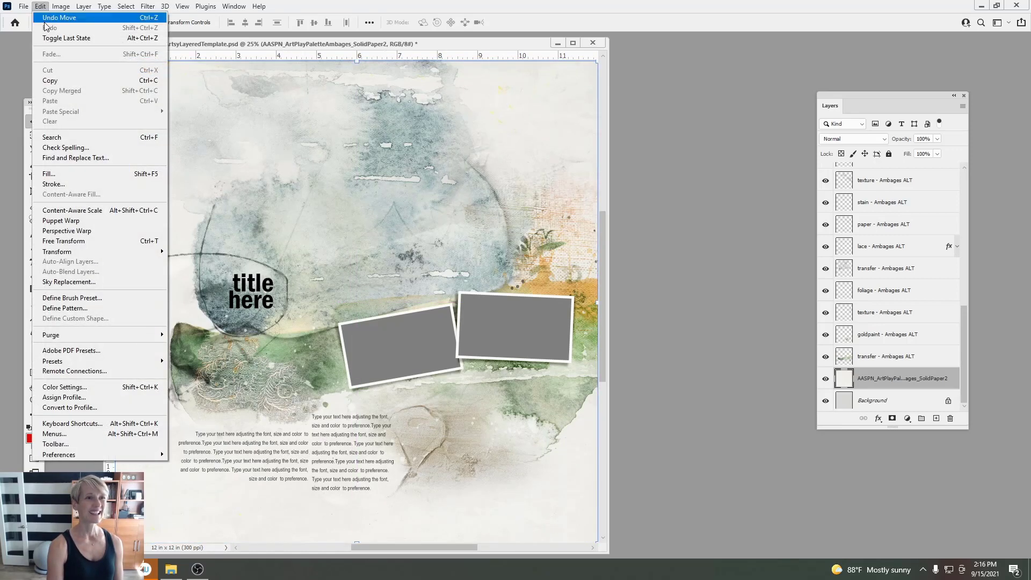
click(53, 17)
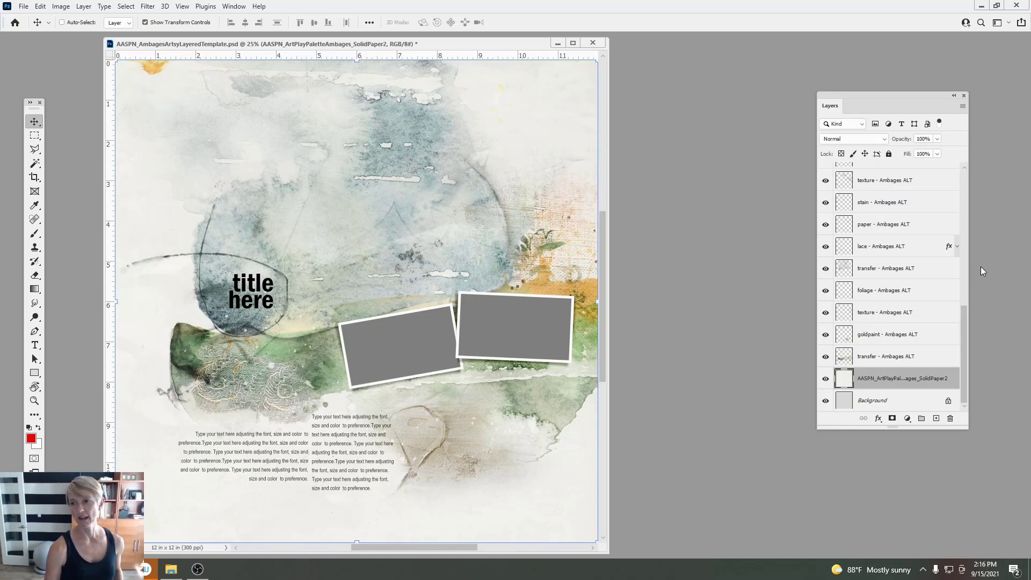
Step: Move the 2 frame, 2 frame mask and 2 frame shadow layers together to the left side of the tilted 1 frame
drag(965, 317, 965, 186)
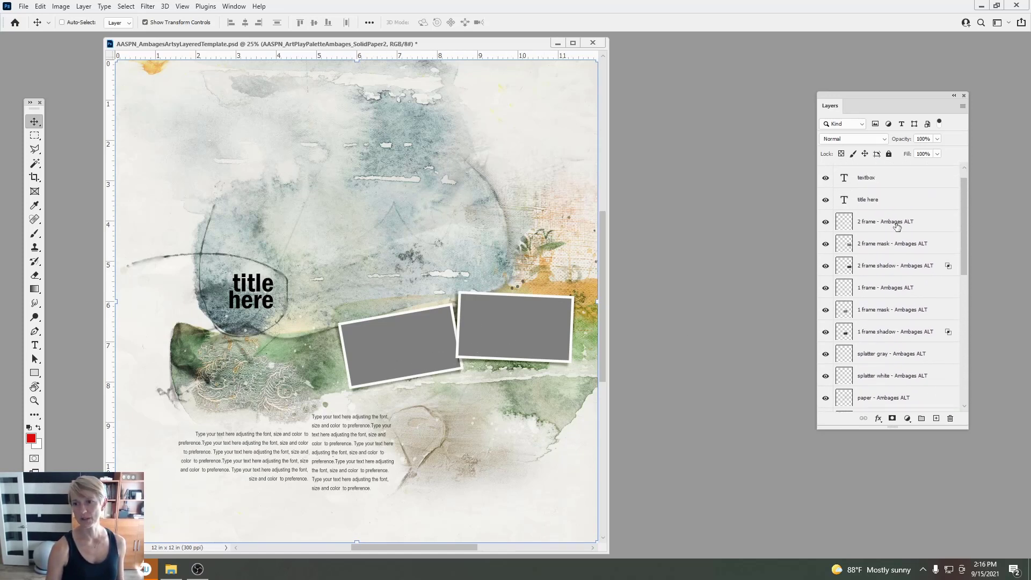
click(867, 267)
shift+click(867, 222)
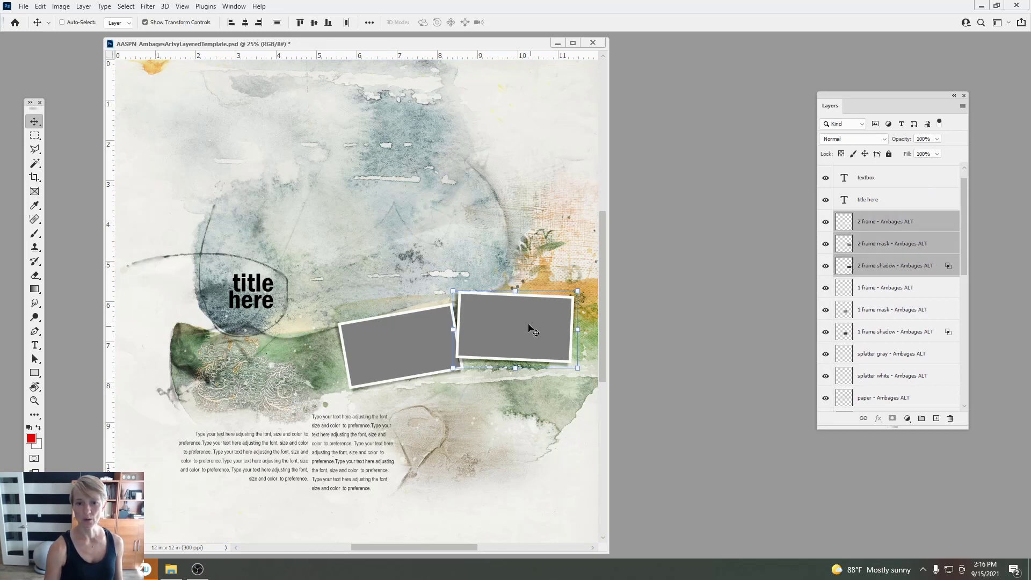
drag(529, 328, 309, 330)
Step: Duplicate the three 2 frame layers, rotate the copy about -3.83 degrees and position it just above the tilted 1 frame
key(ctrl+j)
drag(364, 304, 373, 285)
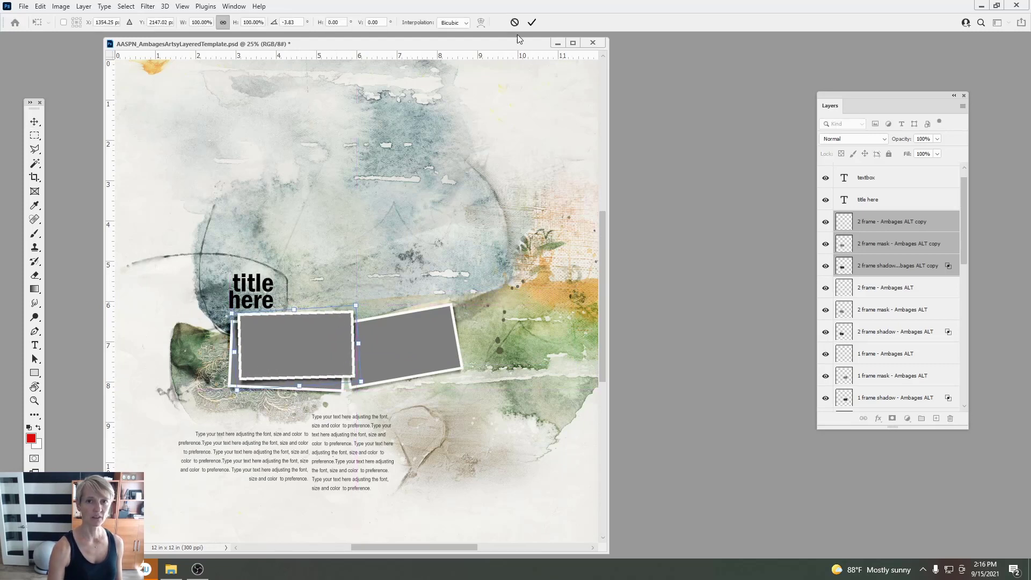
click(531, 22)
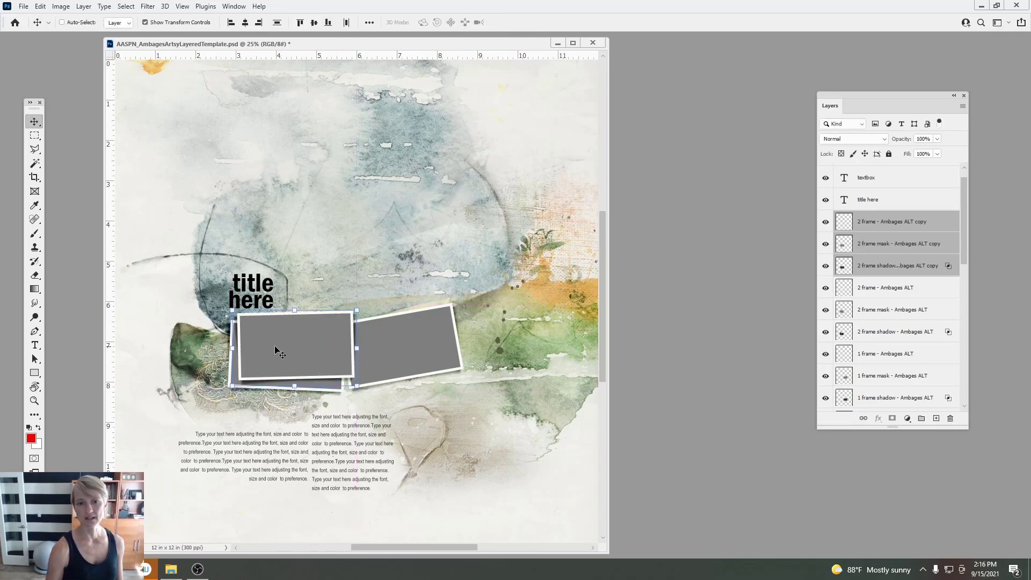
drag(294, 349, 419, 283)
Step: Move the original 2 frame with its mask and shadow to the top of the vertical stack of frames
click(861, 293)
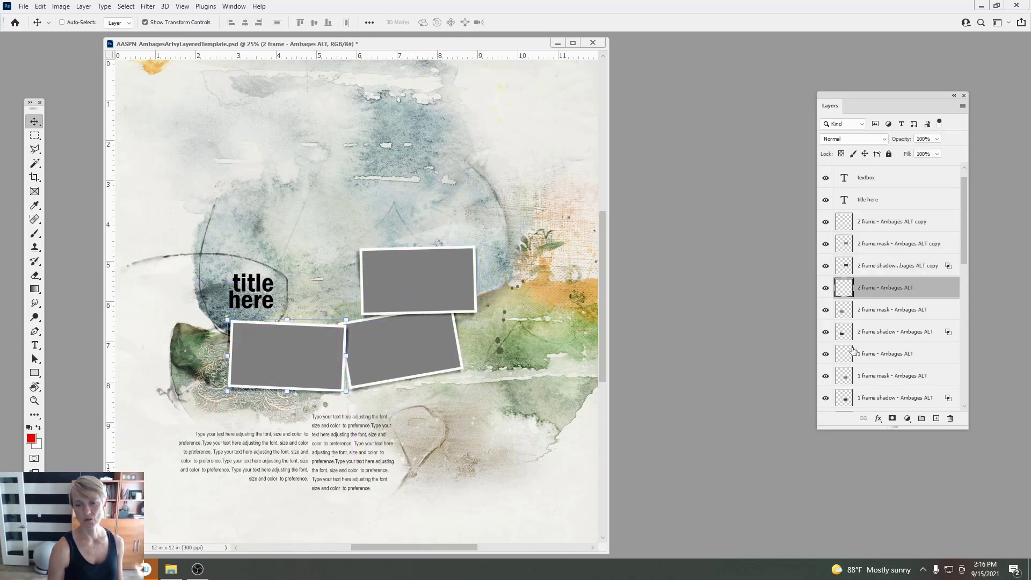
shift+click(855, 332)
drag(303, 351, 456, 218)
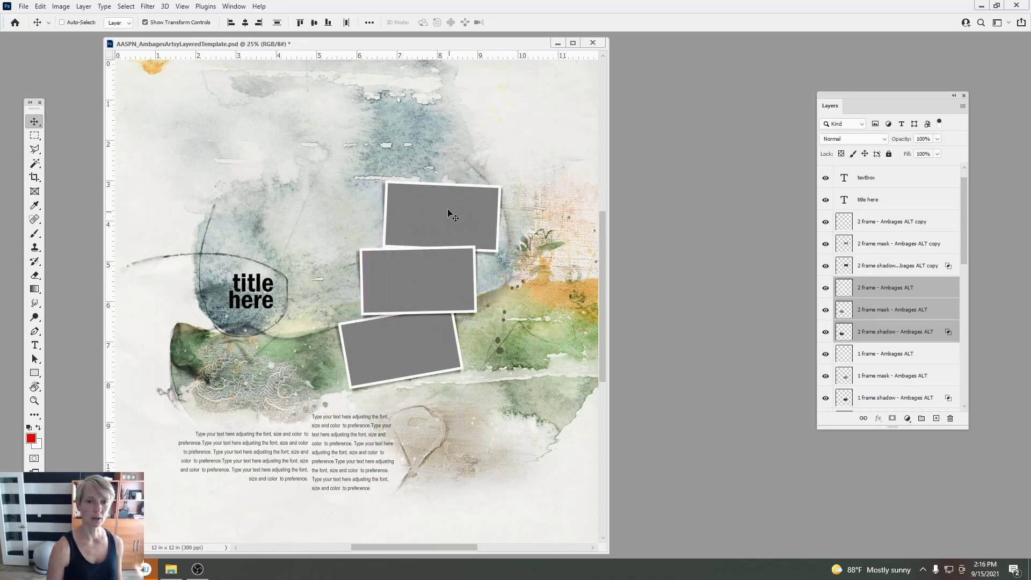
Step: Shift all three stacked frames together, with their masks and shadows, to the right and slightly up on the page
click(866, 222)
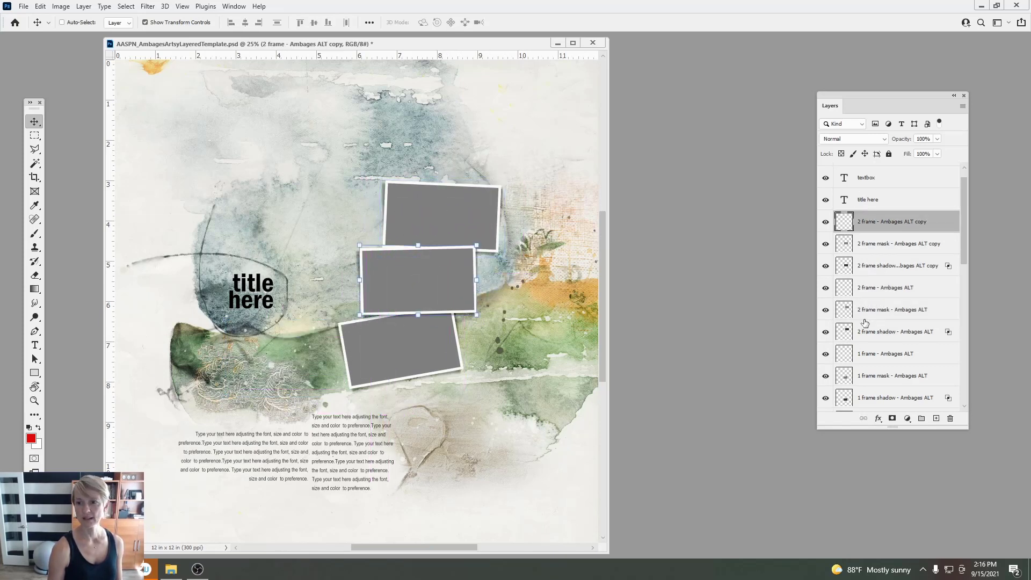
shift+click(862, 398)
drag(441, 280, 479, 272)
Step: Move the 2 frame copy with its mask and shadow down beside the left edge of the tilted 1 frame
click(849, 332)
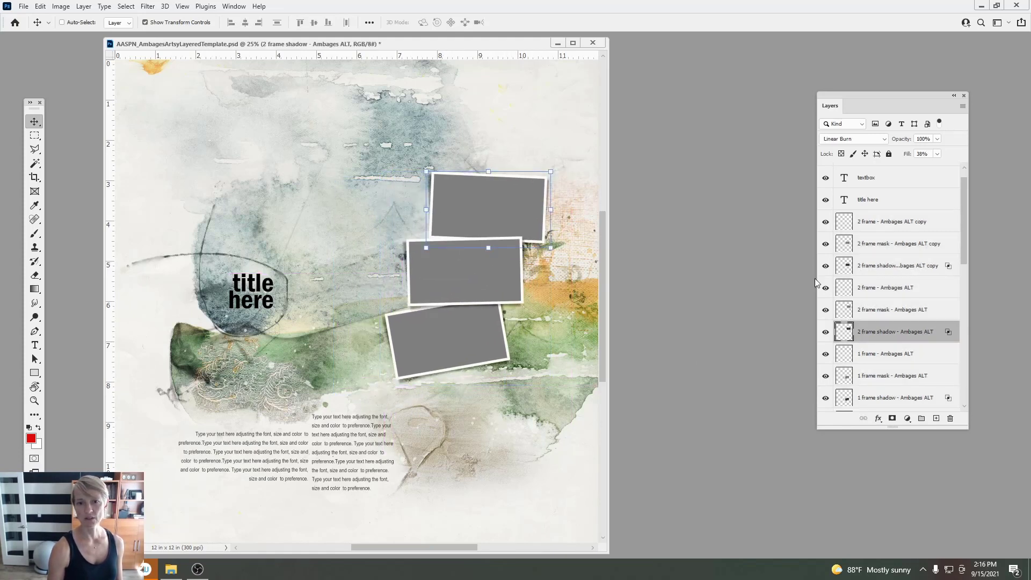
click(869, 225)
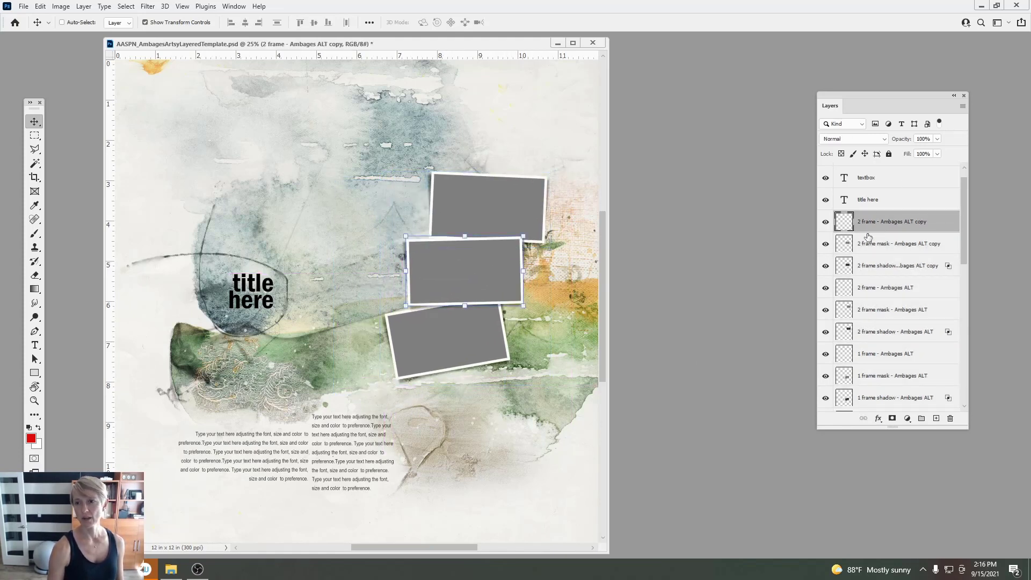
shift+click(861, 266)
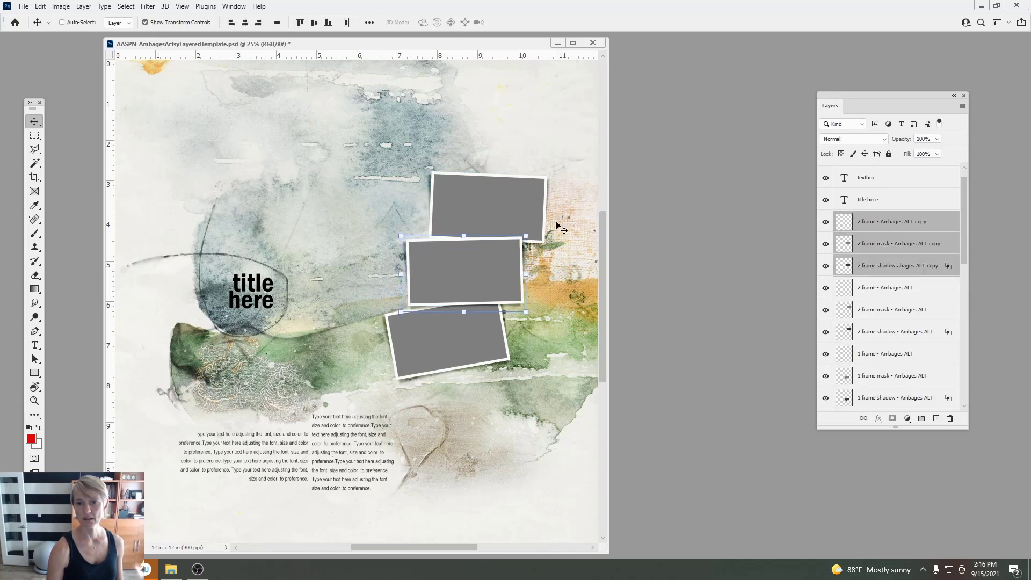
drag(514, 262, 382, 339)
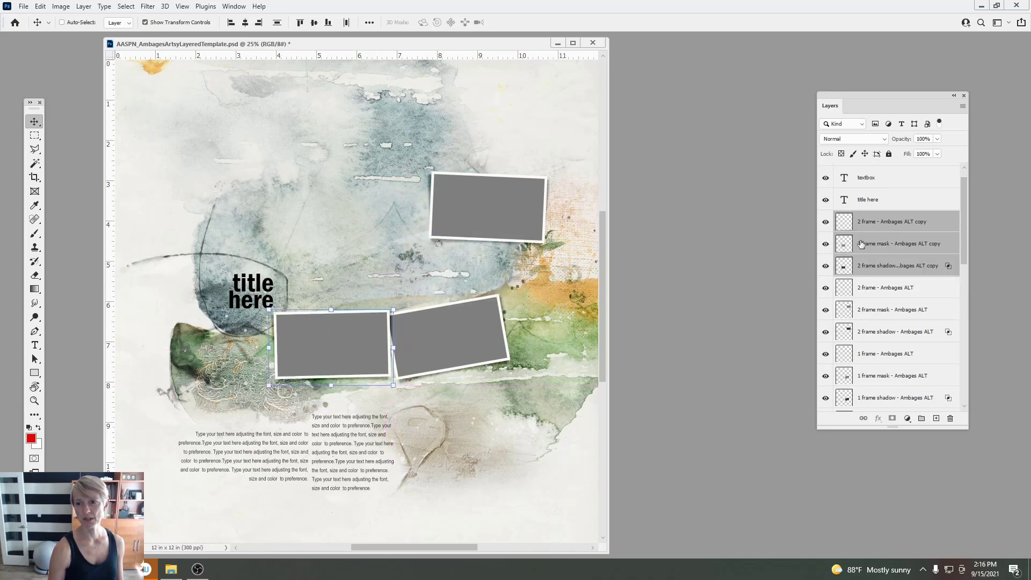
Step: Move the original 2 frame with its mask and shadow down and slightly left, just above the tilted 1 frame
click(870, 293)
click(861, 331)
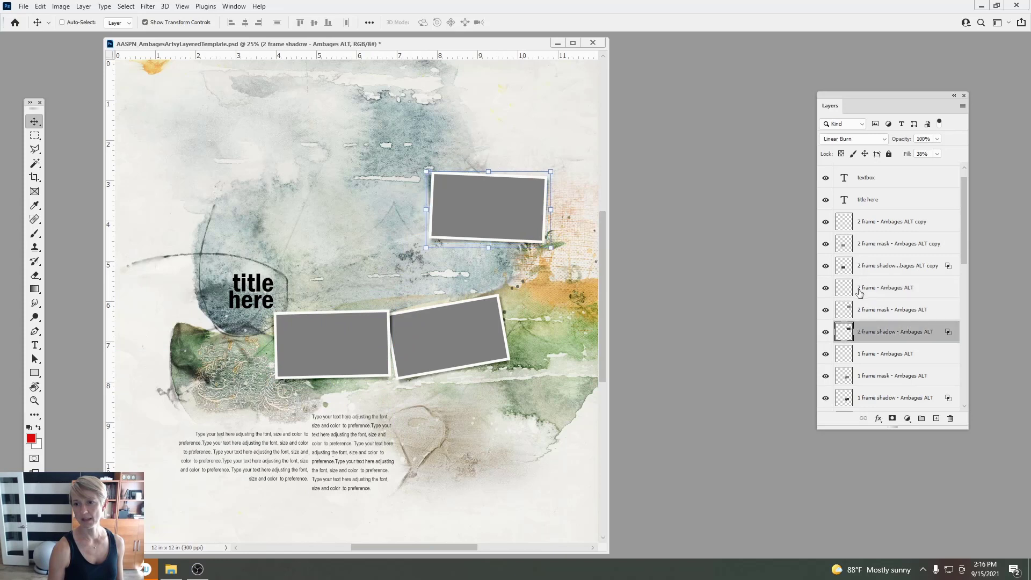
shift+click(886, 287)
drag(517, 205, 495, 277)
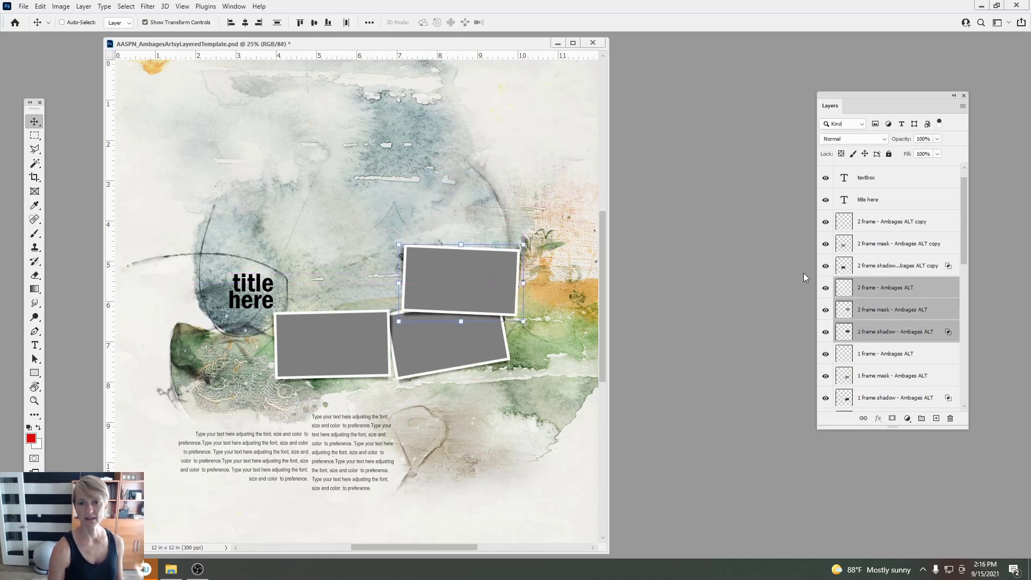
Step: Duplicate the original 2 frame, mask and shadow layers, place the copy to the left of the original and rotate it about -3.68 degrees
drag(910, 301, 935, 417)
drag(514, 270, 394, 270)
key(ctrl+t)
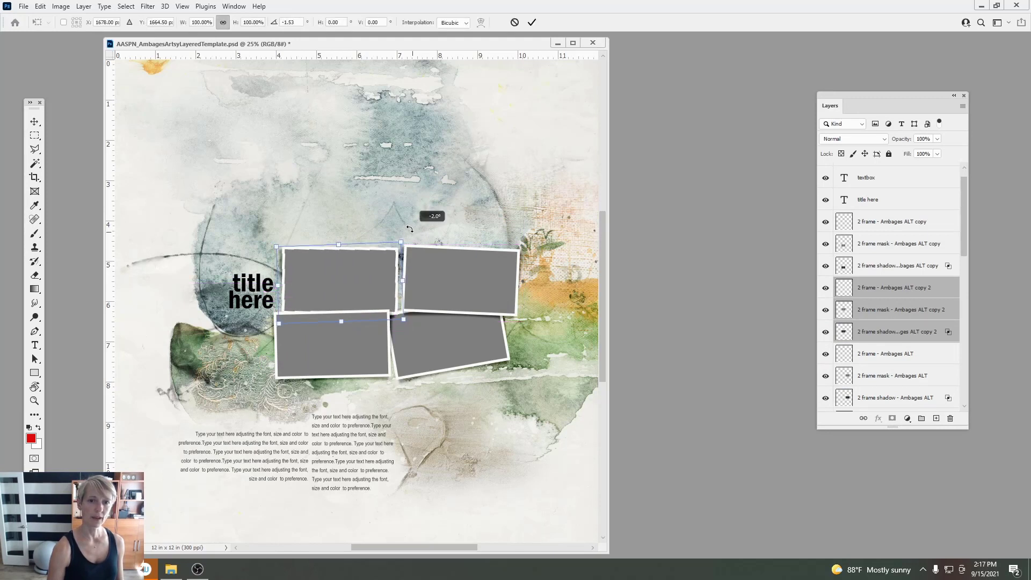
drag(414, 233, 411, 227)
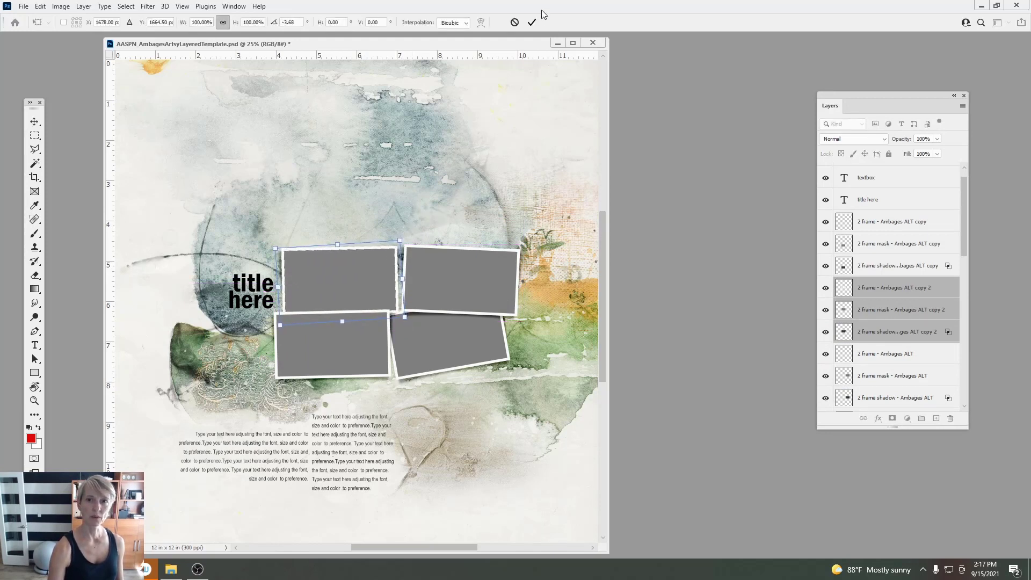
key(Return)
Step: Rotate all four frames with their masks and shadows together about -87.49 degrees and move them to the right part of the page
click(870, 222)
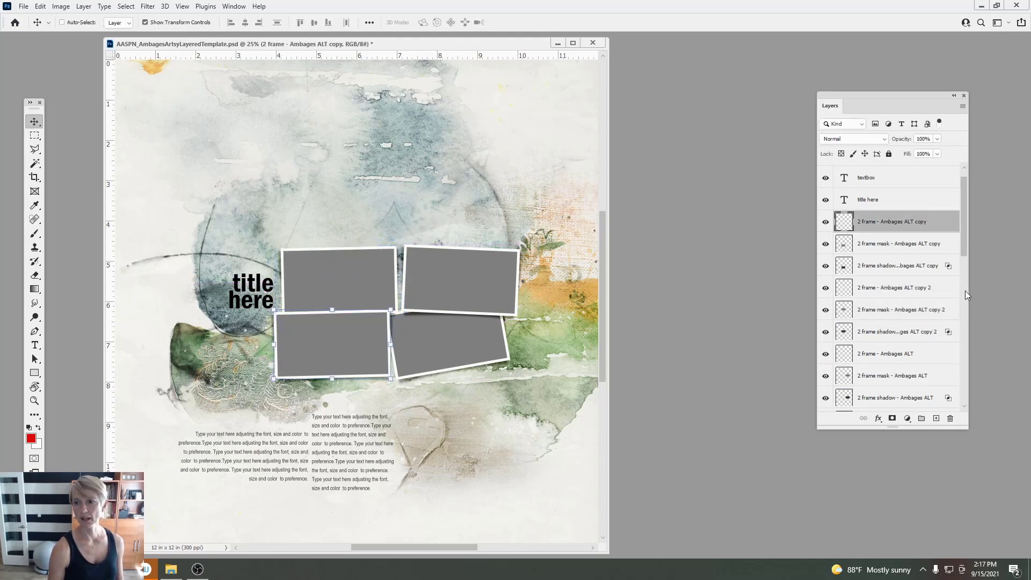
scroll(965, 291, down, 5)
shift+click(902, 321)
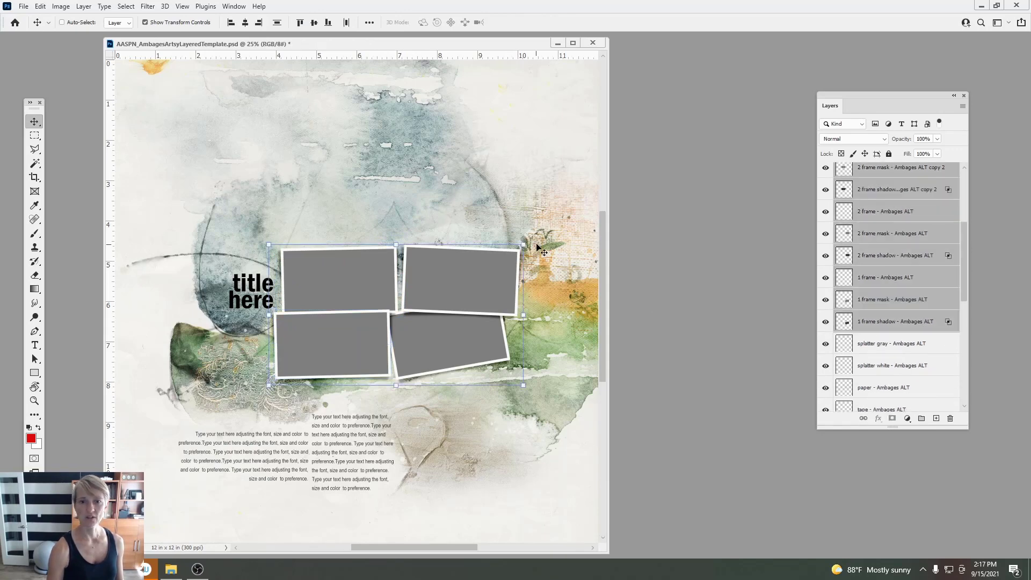
key(ctrl+t)
drag(537, 248, 342, 219)
drag(414, 282, 499, 291)
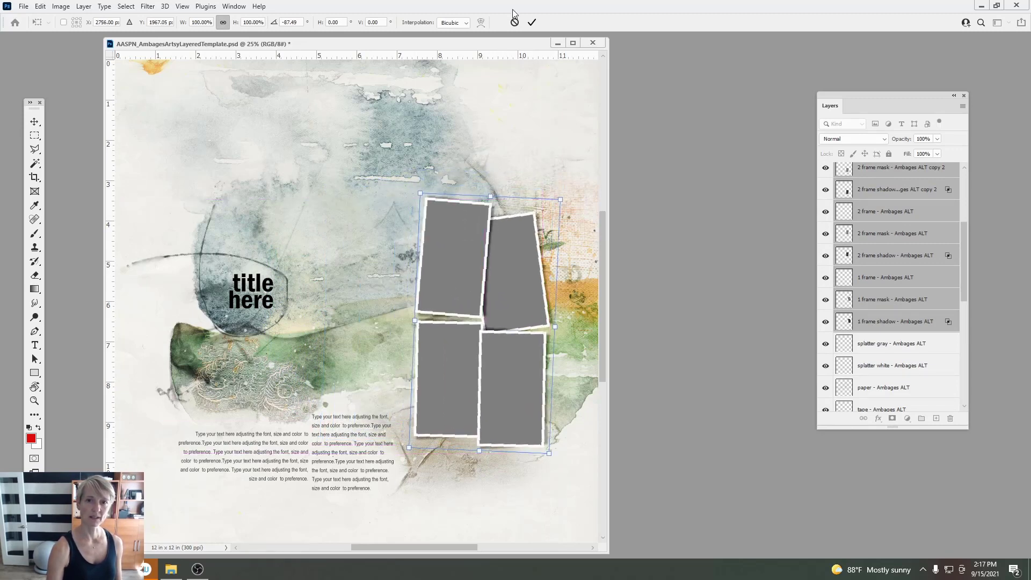
click(531, 22)
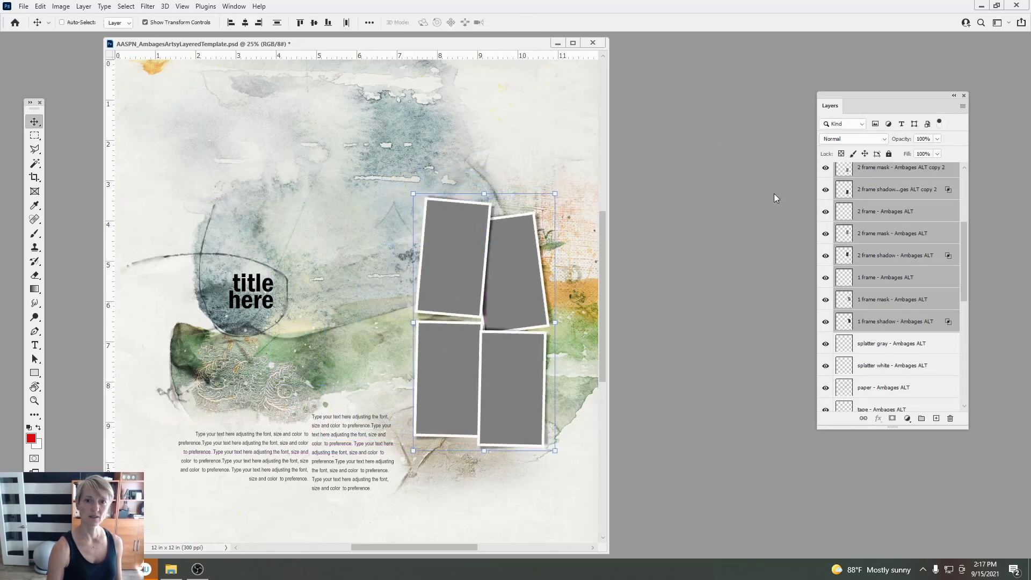
Step: Enable Auto-Select, rotate the lower-left frame with its mask and shadow about -4.62 degrees and shift it slightly left
click(853, 297)
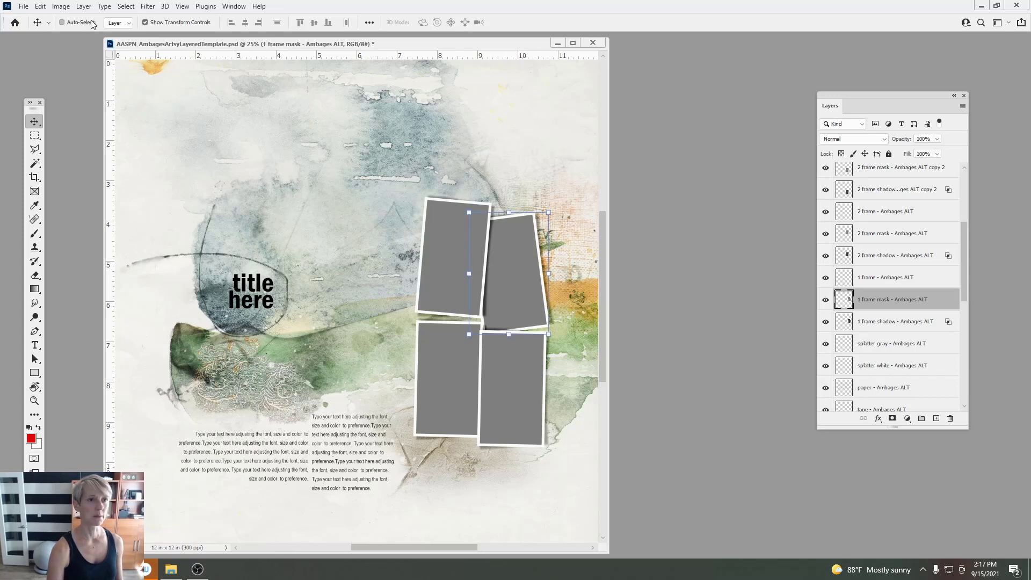
click(91, 23)
click(445, 369)
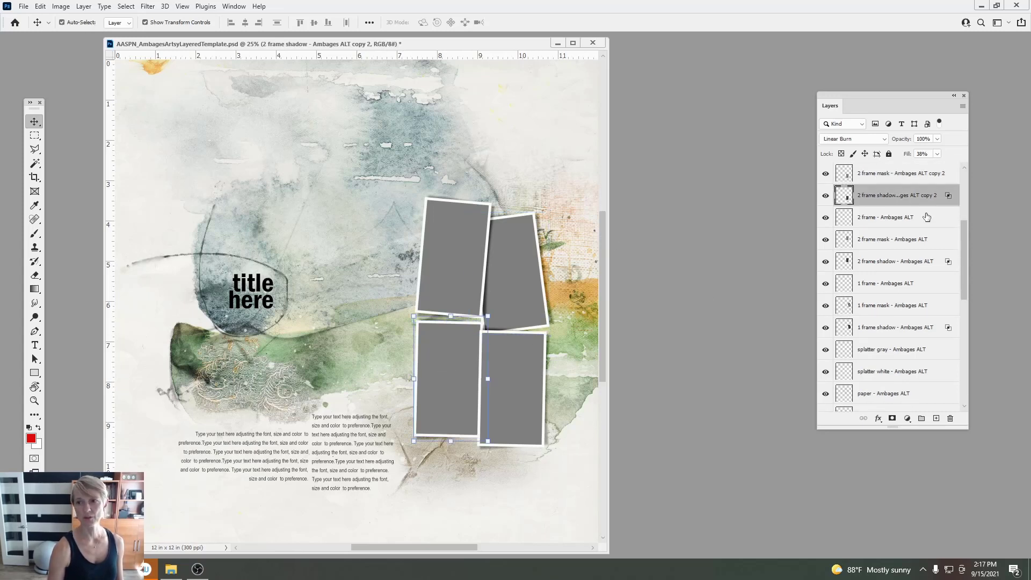
scroll(963, 253, up, 2)
shift+click(892, 206)
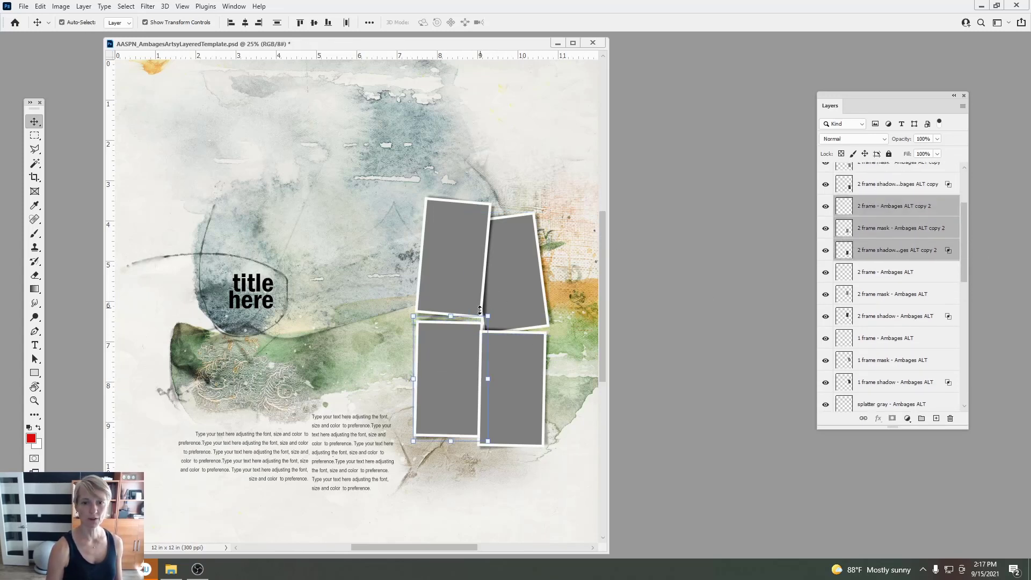
drag(495, 309, 446, 342)
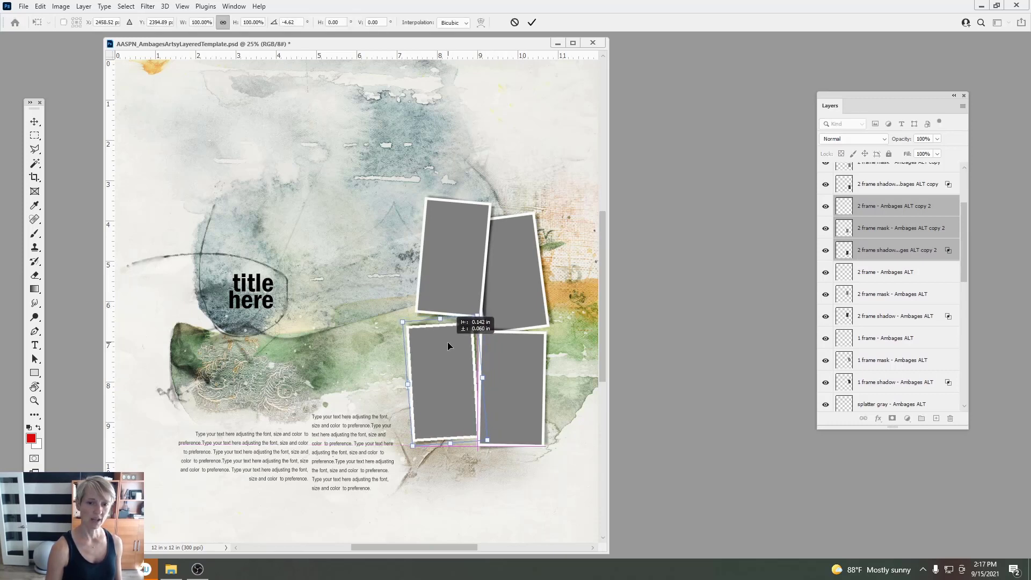
click(531, 22)
Step: Nudge the shadow of the upper-left 2 frame slightly down and back up
click(467, 232)
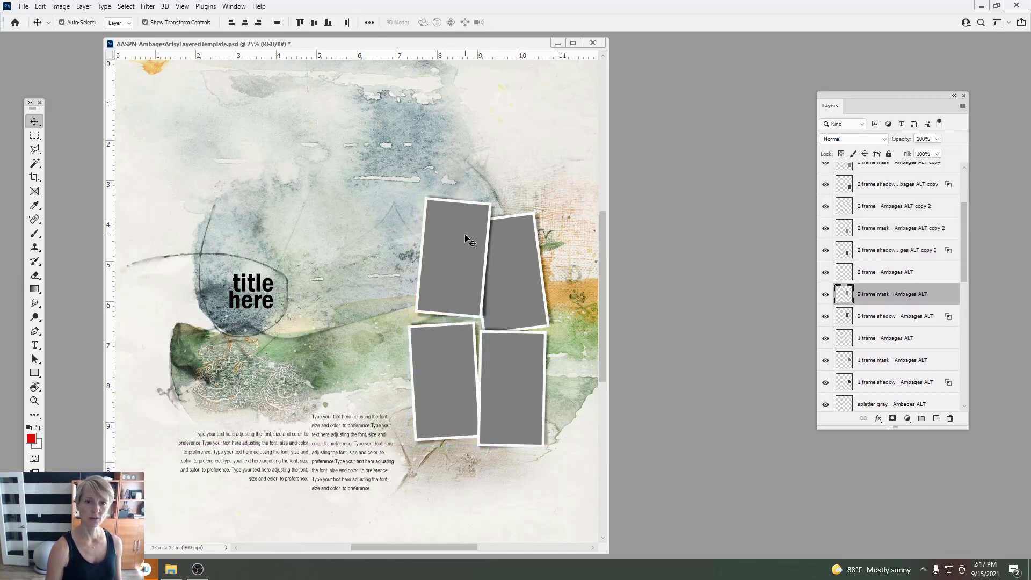
click(855, 320)
key(Down)
key(Down)
key(Down)
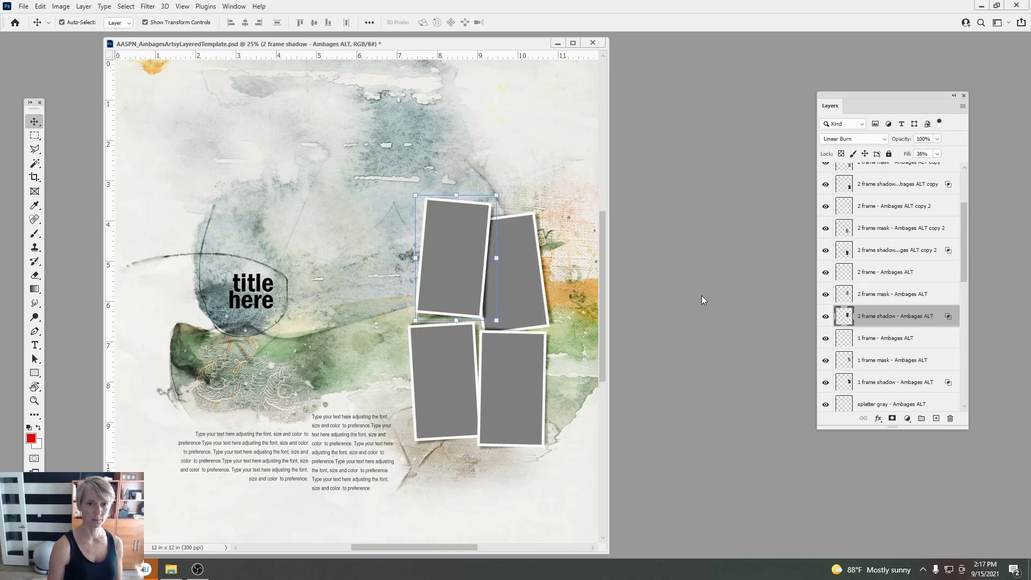
key(Down)
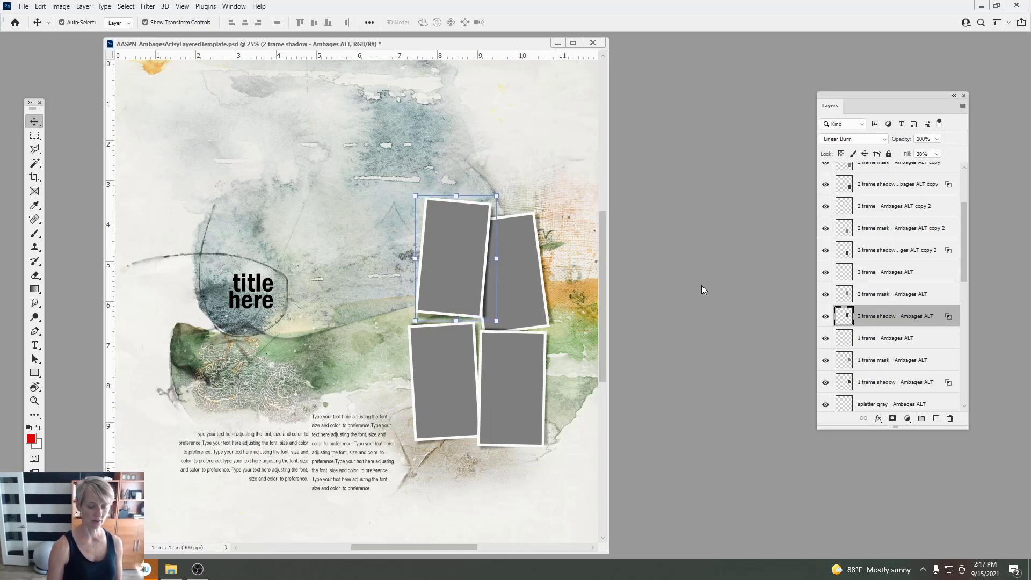
key(Up)
key(Up)
key(Up)
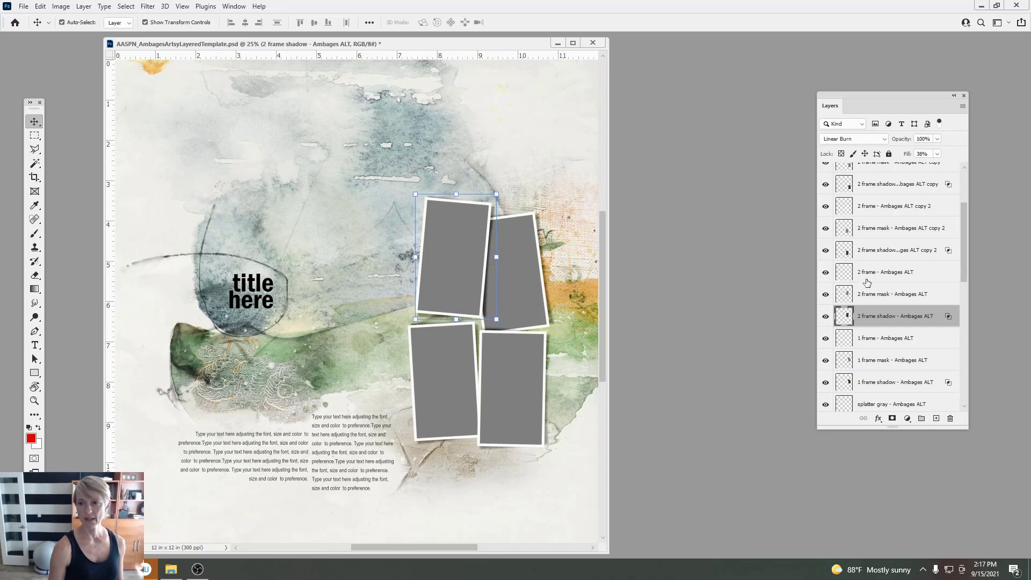
Step: Rotate the upper-left 2 frame with its mask and shadow about -5.63 degrees and shift it slightly left and down
shift+click(867, 279)
drag(505, 189, 499, 175)
drag(459, 252, 456, 255)
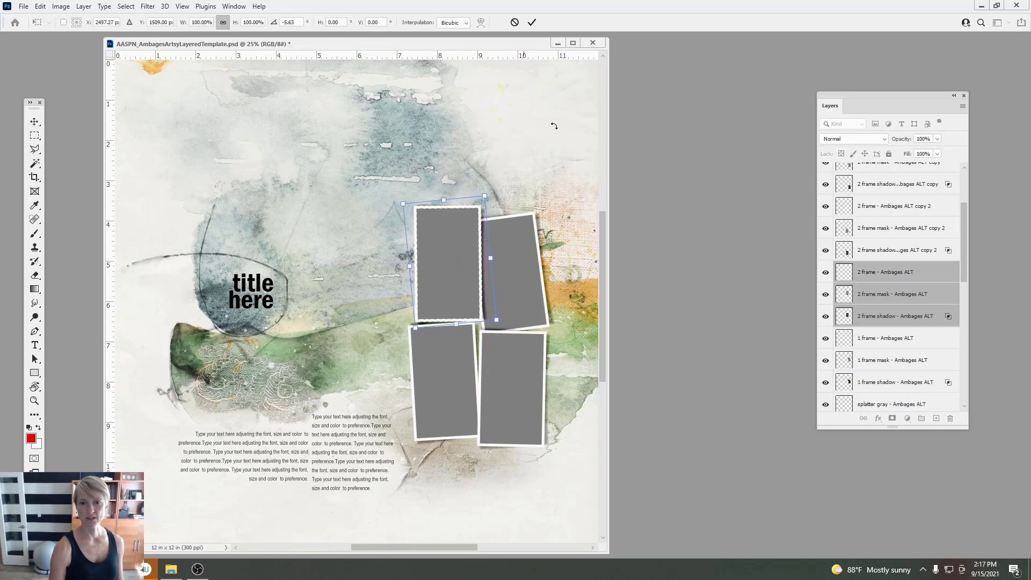
click(532, 22)
Step: Move the tilted 1 frame with its mask and shadow to the left side of the upright 2 frame
click(511, 269)
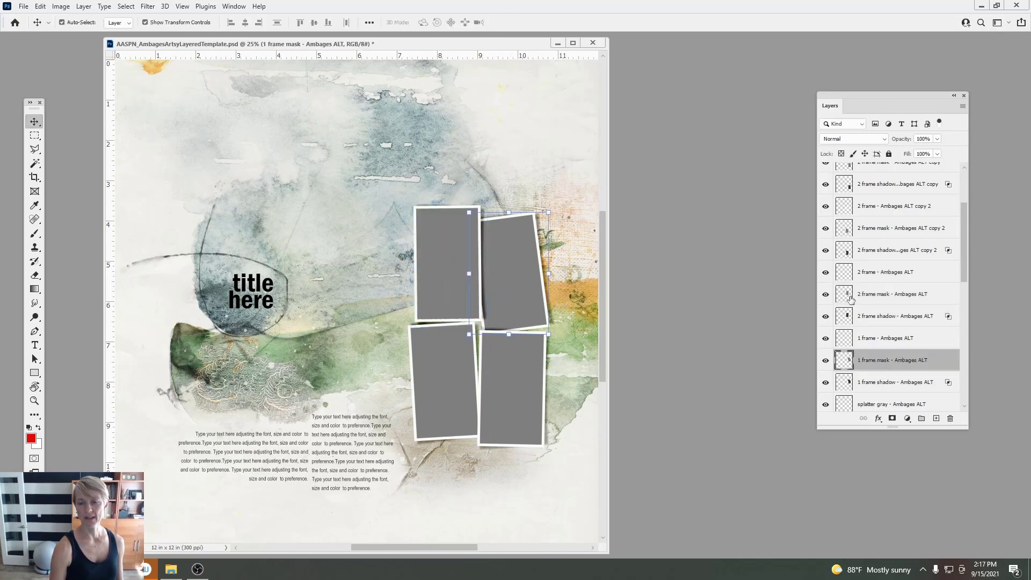
click(887, 338)
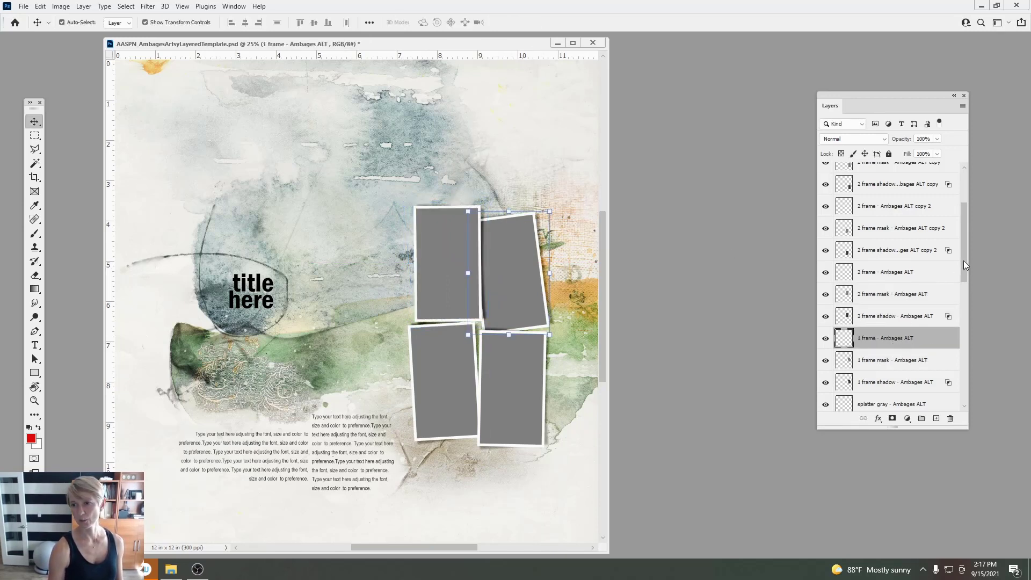
scroll(934, 295, down, 3)
shift+click(881, 305)
drag(504, 272, 382, 286)
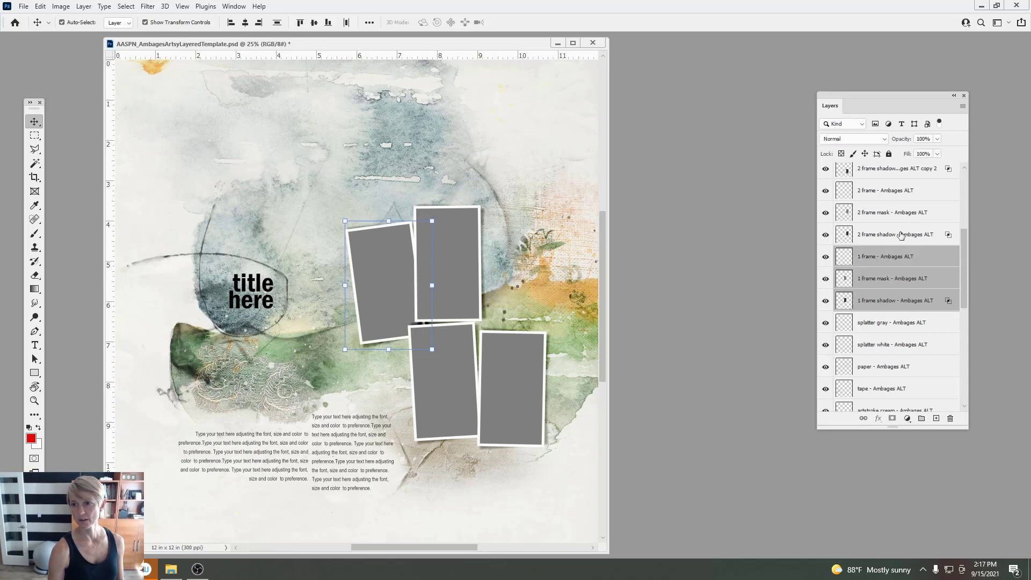
Step: Shift the original 2 frame and the 1 frame, with their masks and shadows, together to the right and slightly down
click(875, 193)
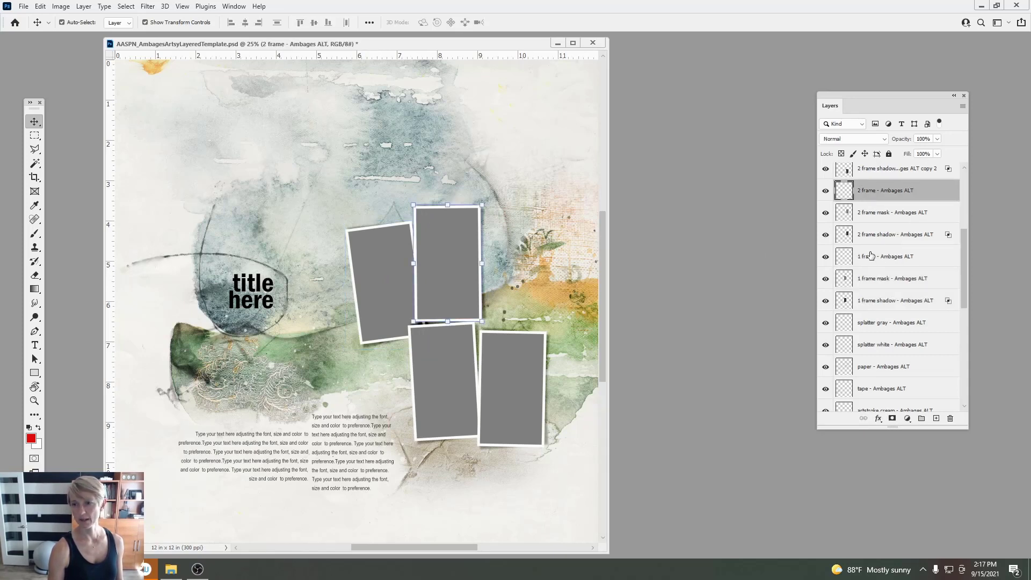
shift+click(862, 300)
drag(454, 277, 487, 287)
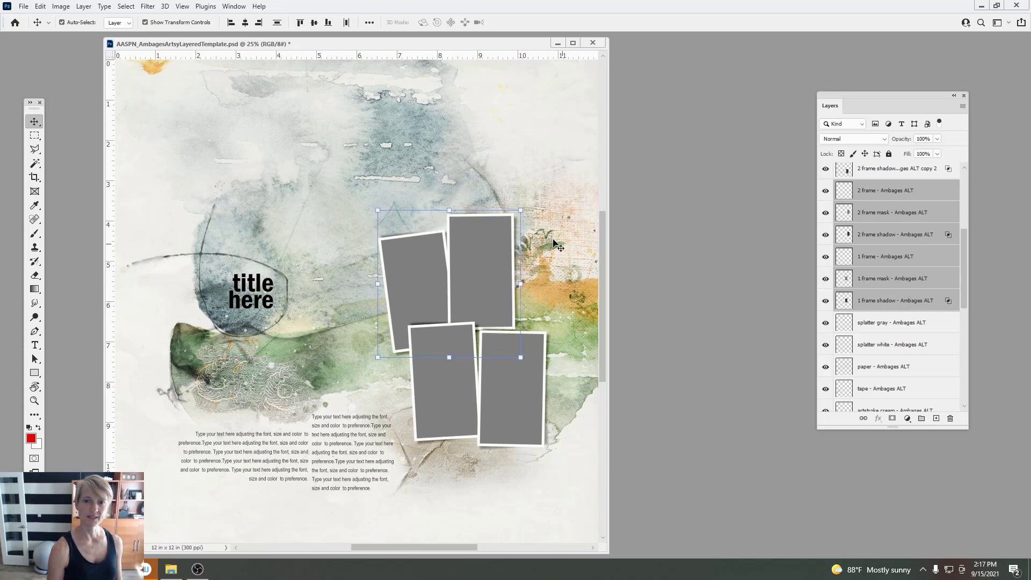
Step: Move the lower-right 2 frame copy with its mask and shadow up to overlap the bottom of the upper 2 frame
click(529, 390)
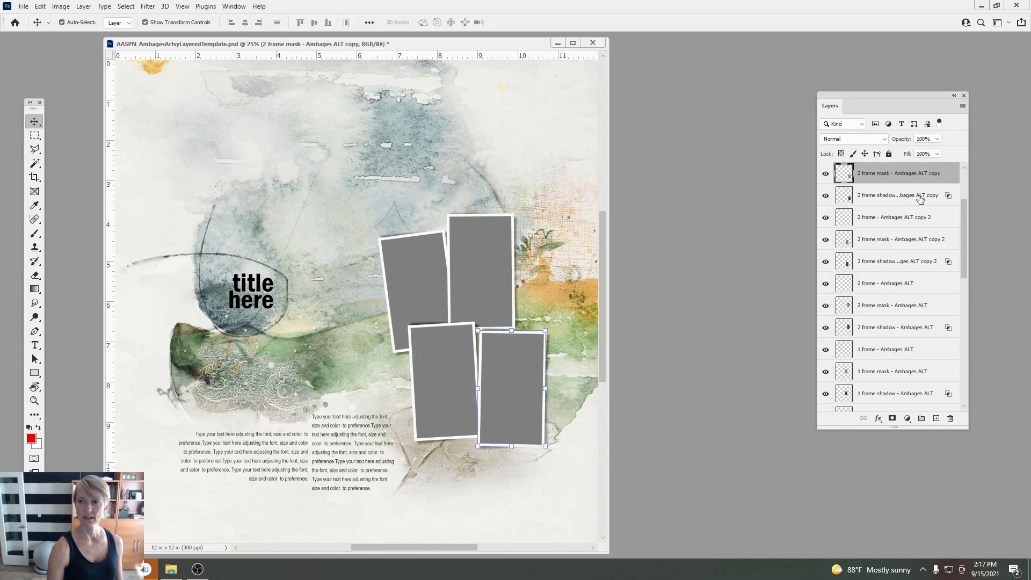
drag(965, 226, 965, 202)
click(874, 231)
shift+click(861, 268)
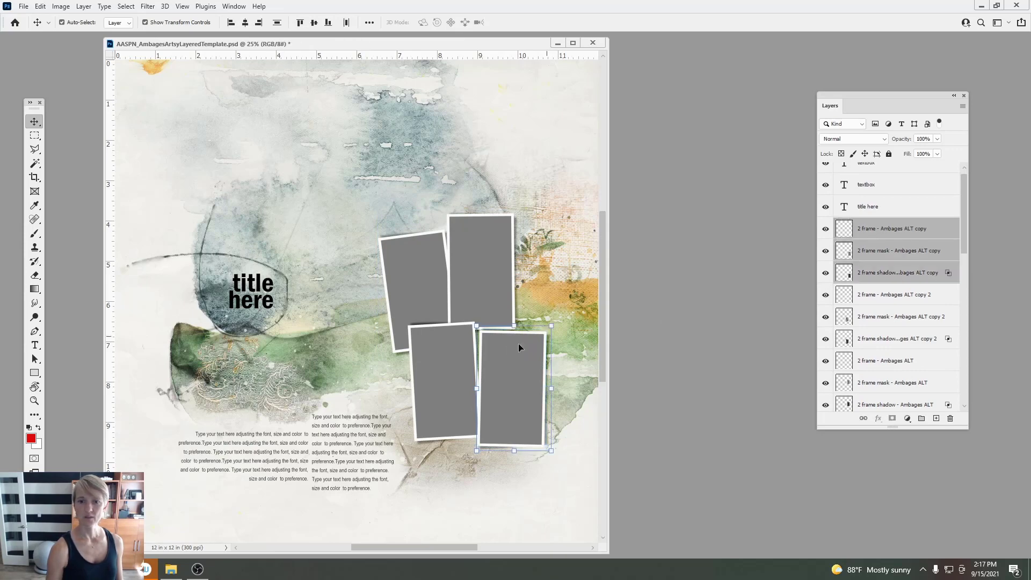
drag(514, 364, 514, 333)
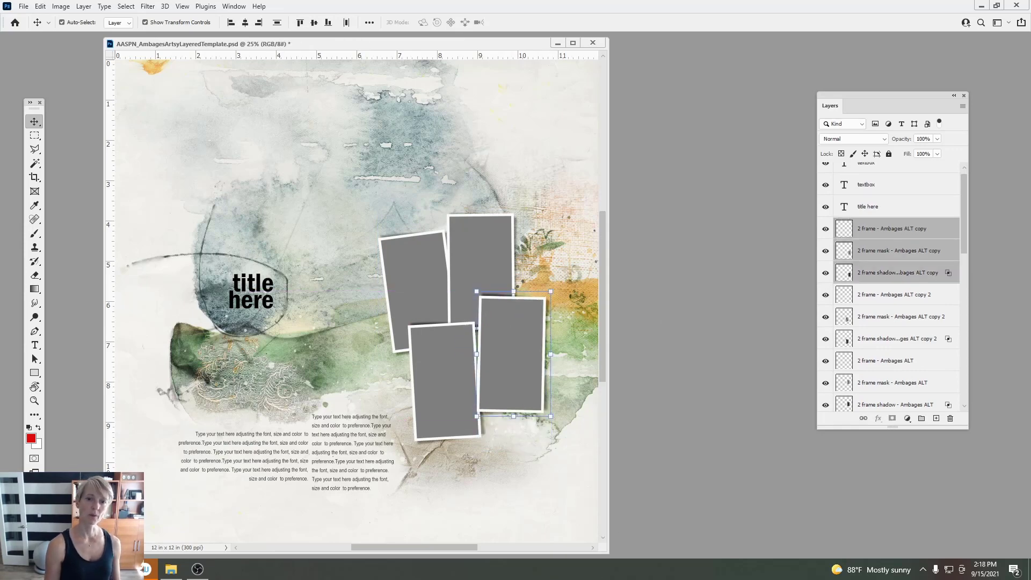
Step: Flip the 2 frame copy with its mask and shadow vertically and shift it slightly down
click(41, 9)
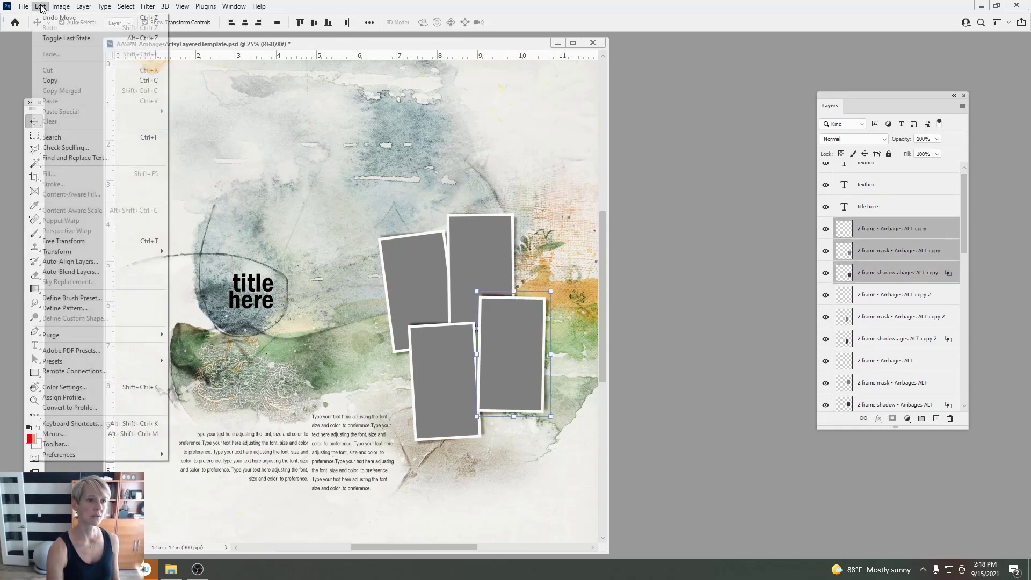
mouse_move(56, 253)
click(197, 454)
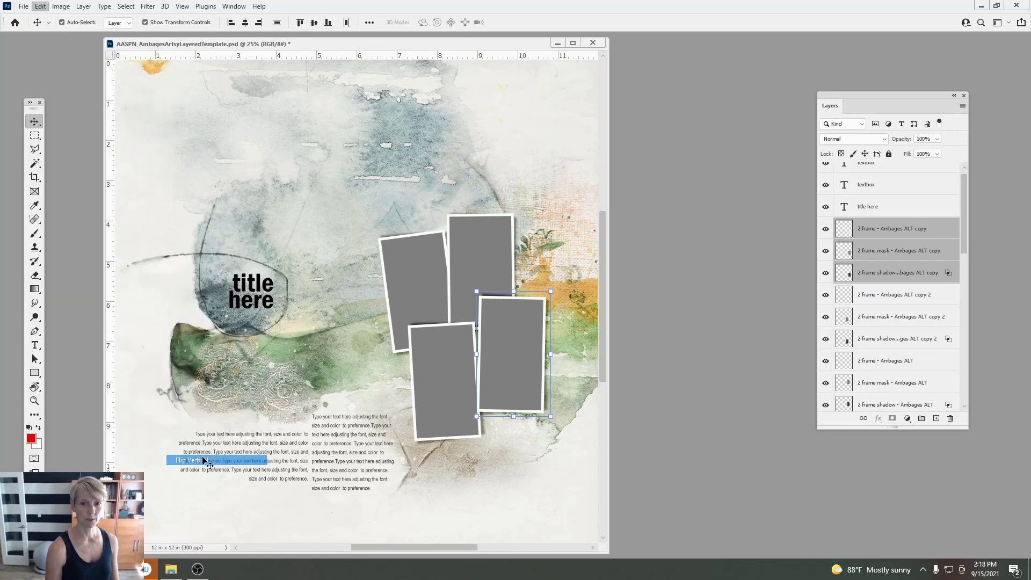
drag(520, 338, 514, 339)
Step: Flip the 2 frame copy with its mask and shadow horizontally and shift it slightly left and down
click(42, 7)
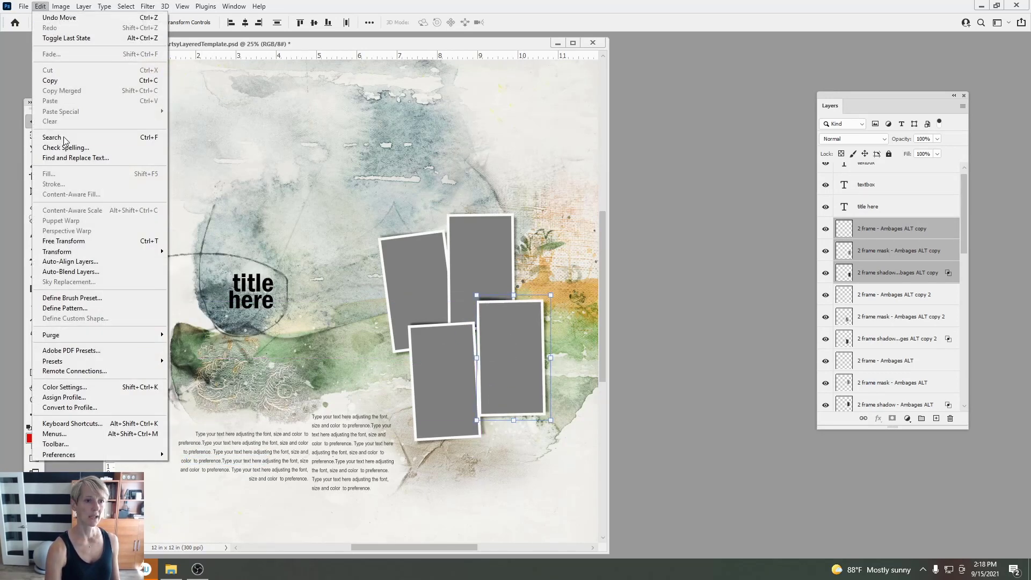
mouse_move(60, 252)
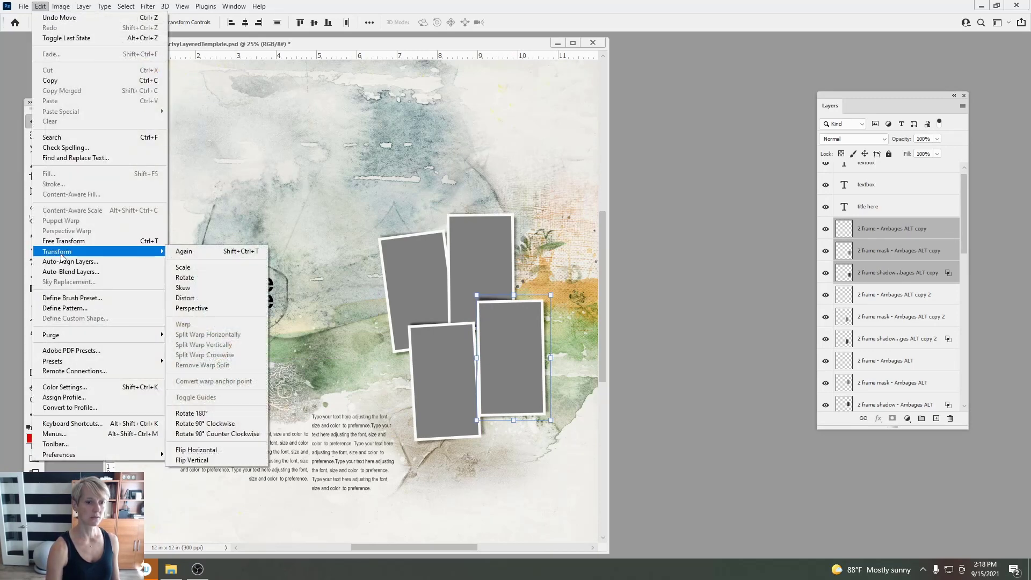
click(213, 454)
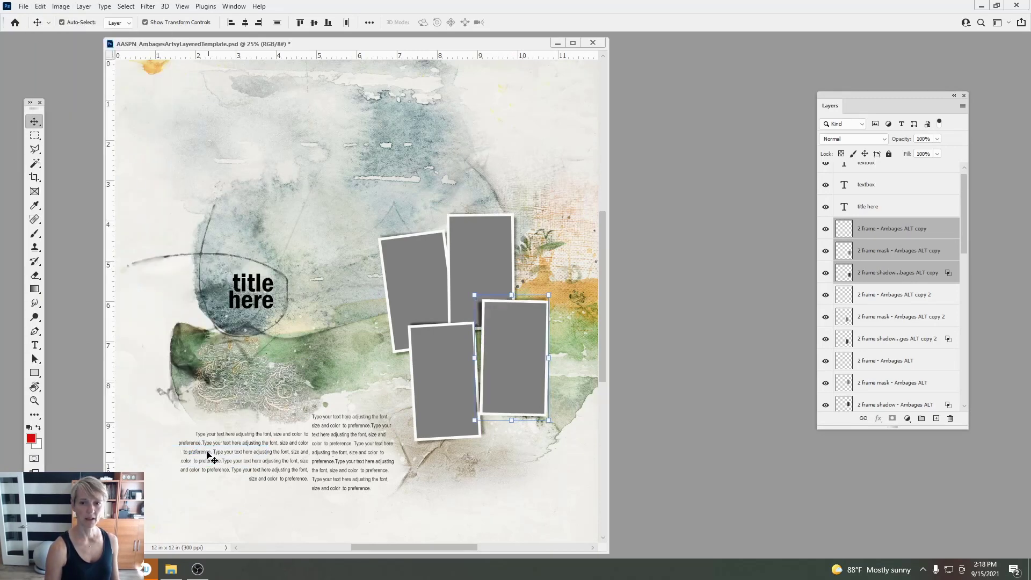
drag(518, 338, 524, 344)
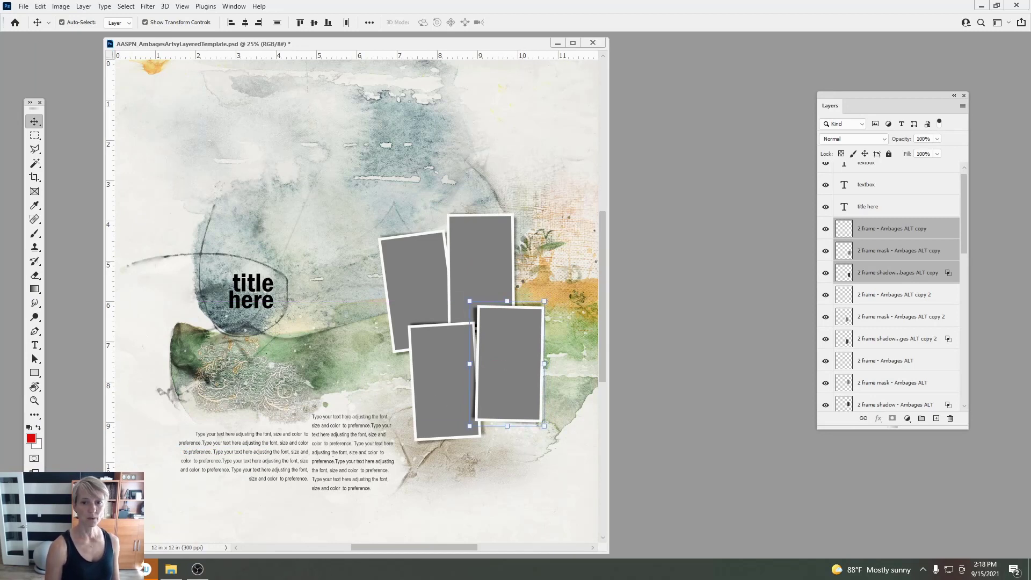
Step: Move the tilted 1 frame with its mask and shadow down and slightly left, and shift the document window slightly
click(419, 275)
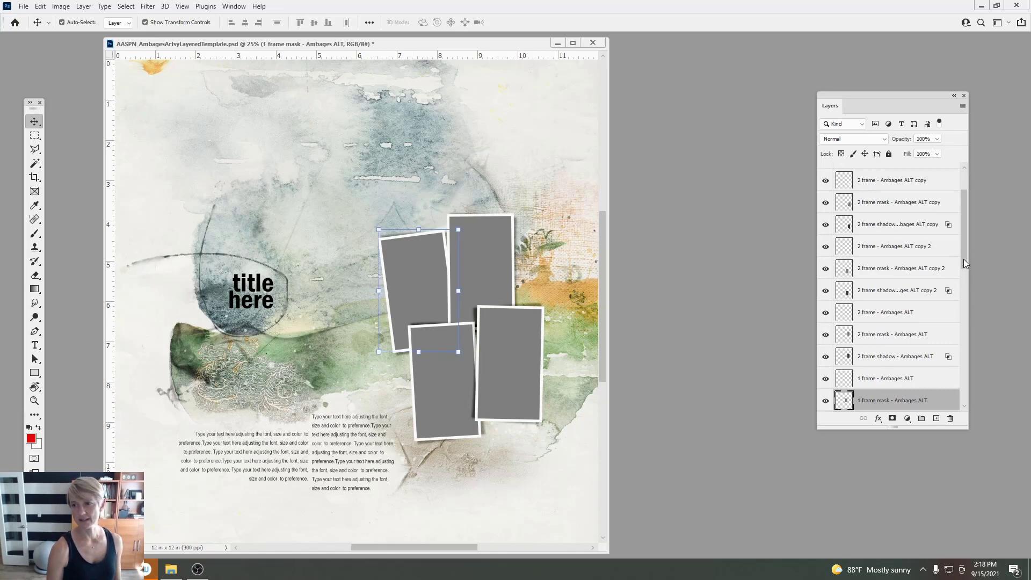
scroll(964, 263, down, 2)
click(881, 323)
shift+click(858, 367)
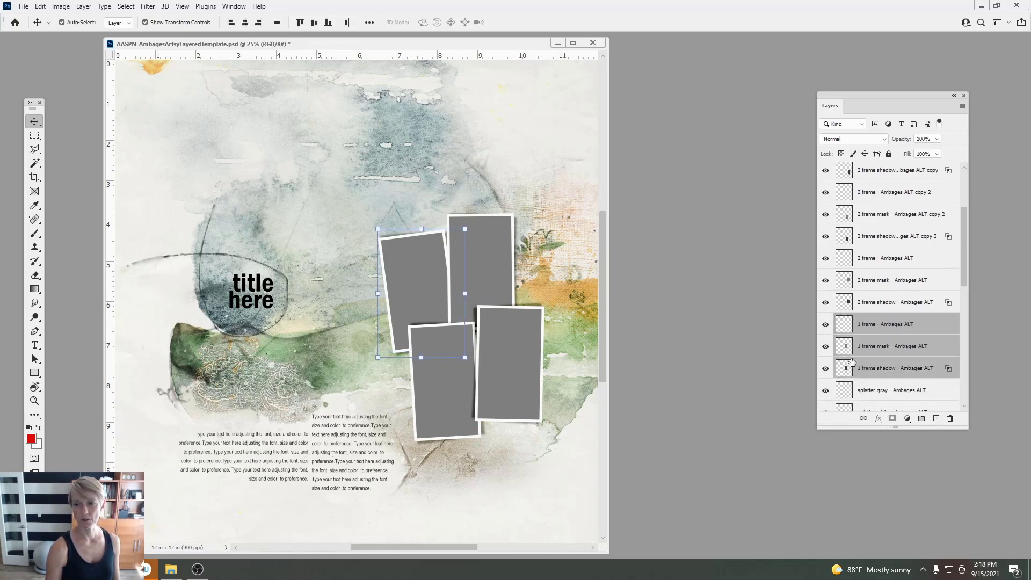
drag(430, 266, 425, 299)
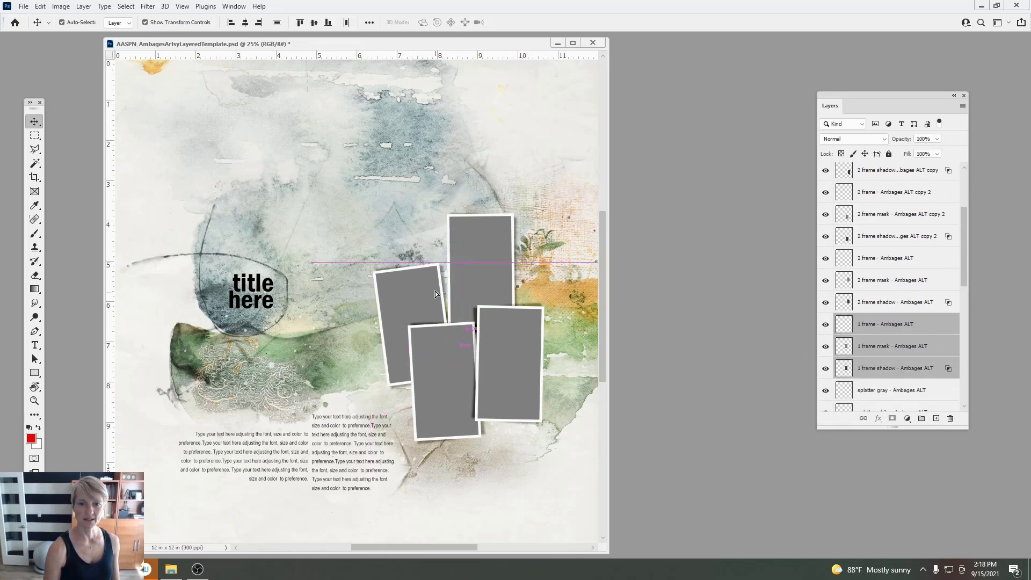
drag(474, 41, 491, 49)
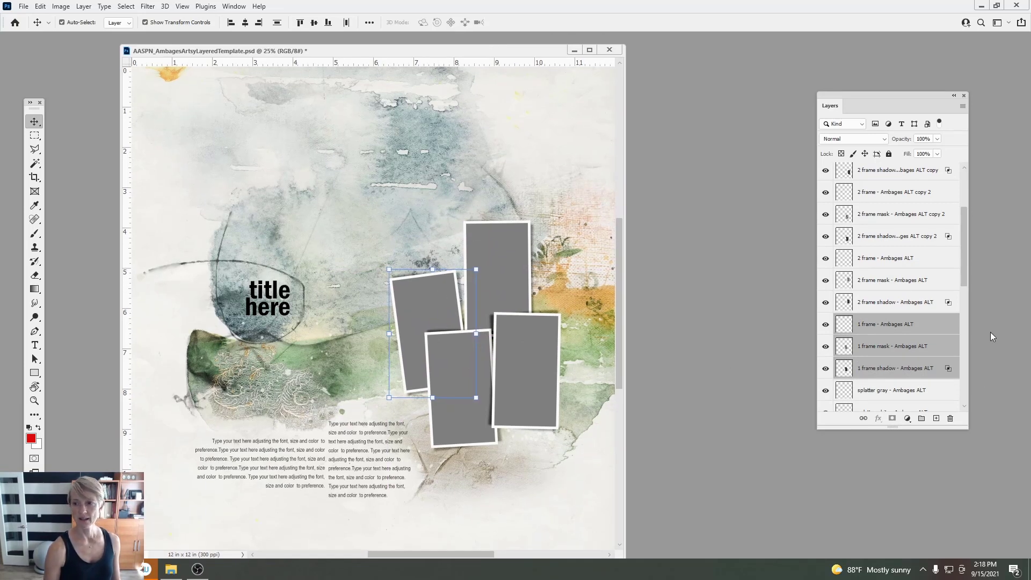
Step: Look through the template's transfer, artstroke and paper layers and make the splatter gray layer below the frames active
scroll(966, 288, down, 1)
drag(965, 289, 965, 387)
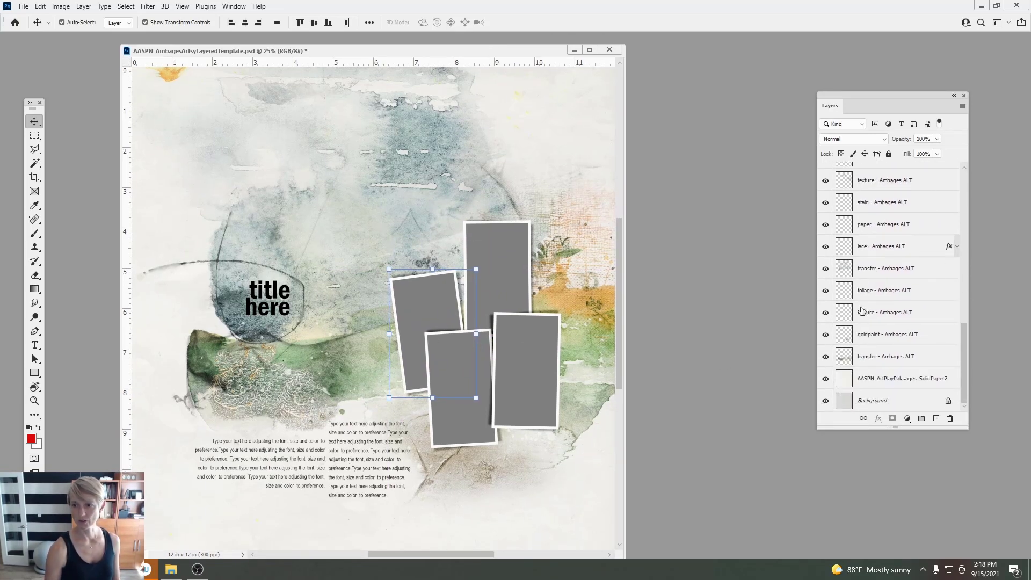
click(855, 271)
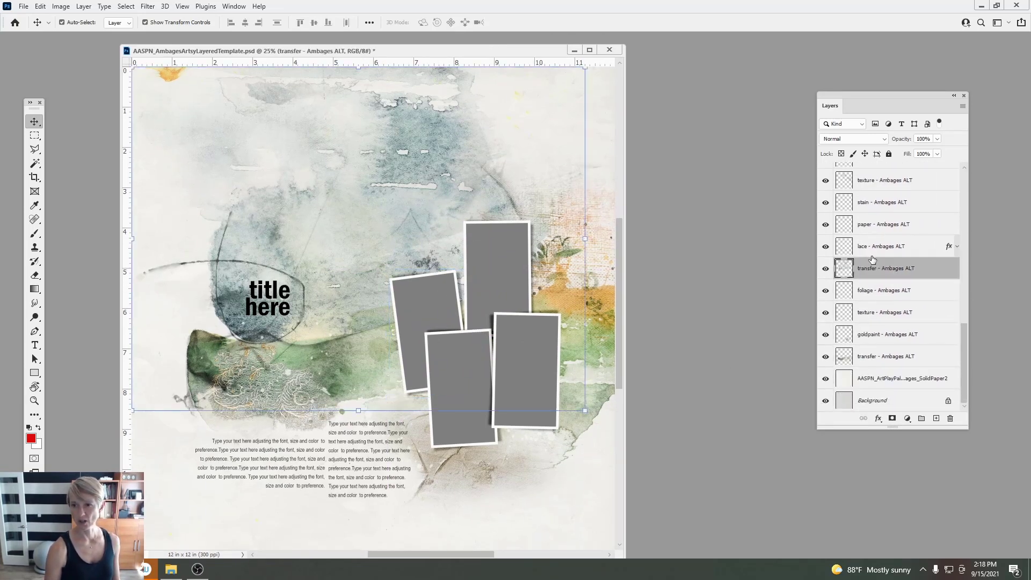
click(826, 247)
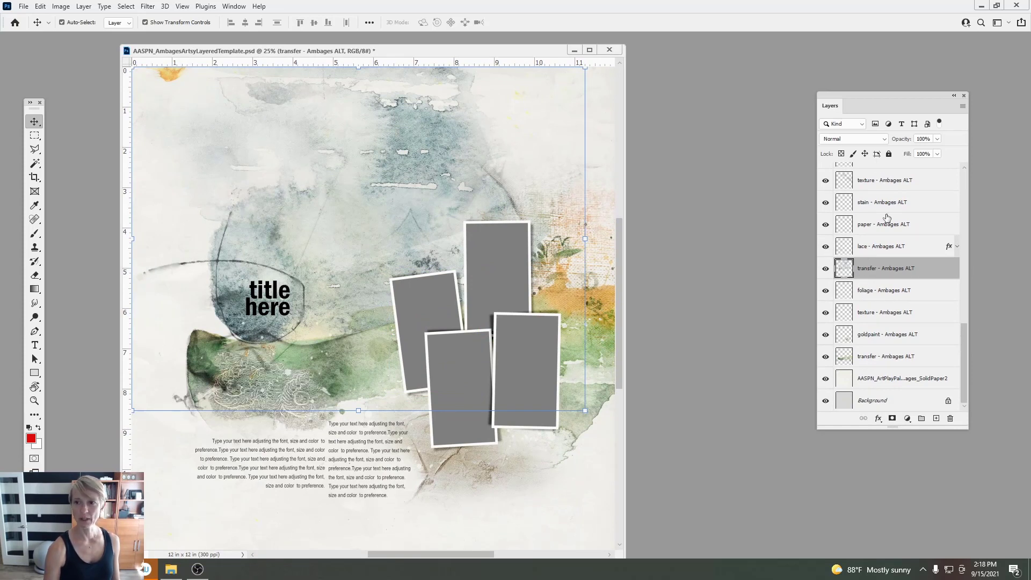
drag(968, 335, 972, 287)
click(879, 293)
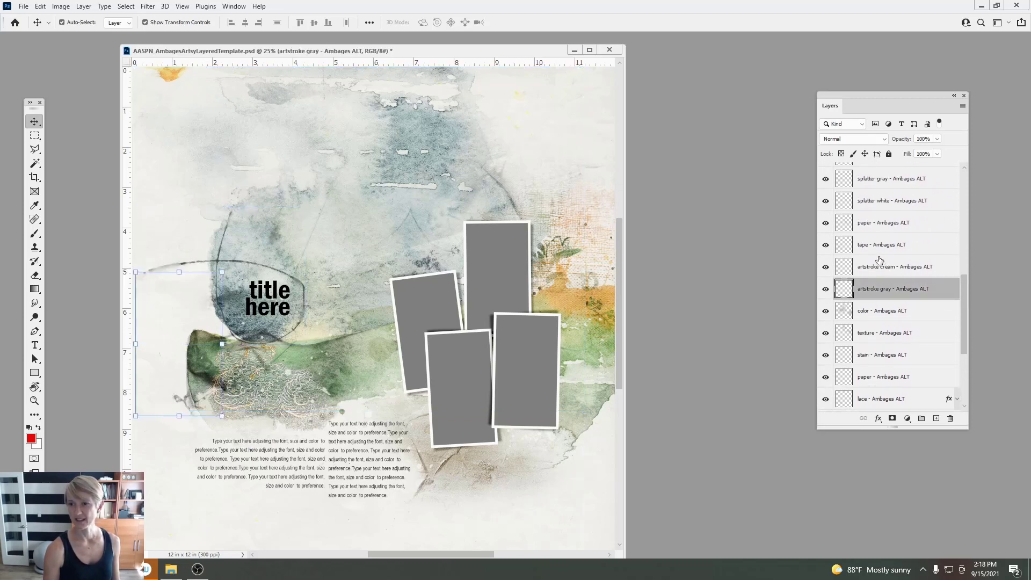
click(882, 263)
click(874, 224)
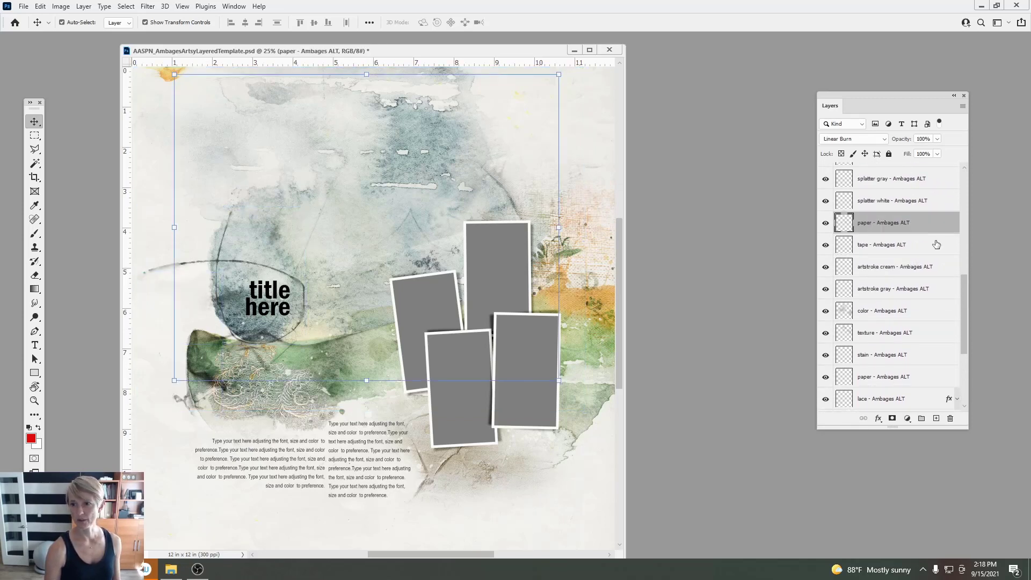
drag(964, 289, 952, 243)
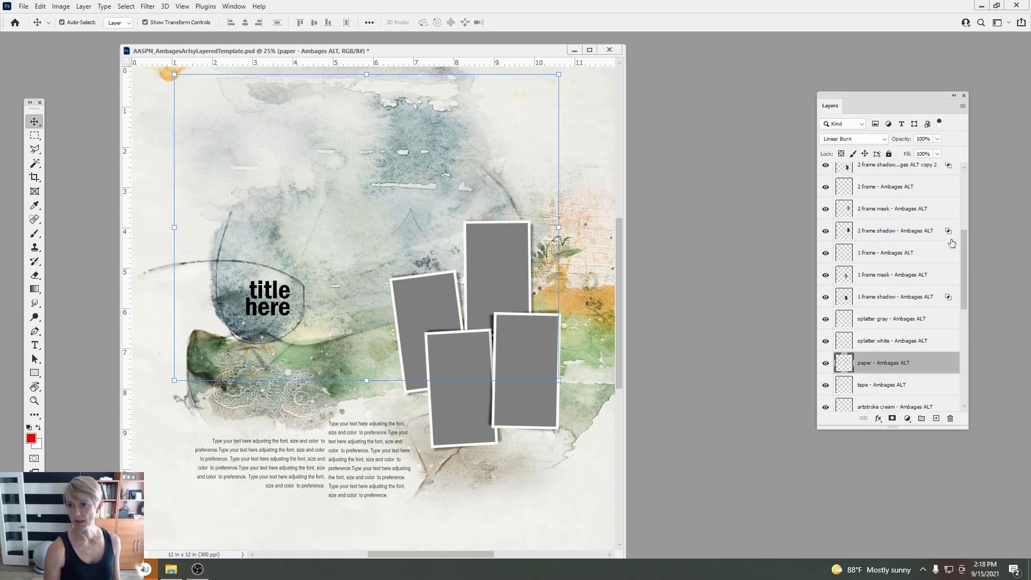
click(879, 321)
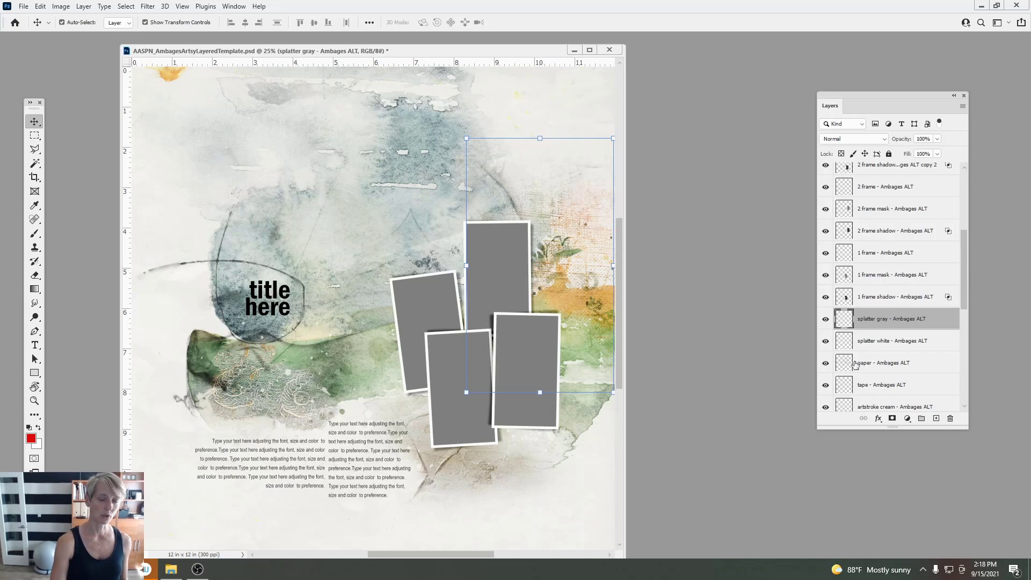
Step: Switch to File Explorer and preview the AASPN_AmbagesFotoBlendz1 image in the Ambages FotoBlendz No 1A folder
click(170, 568)
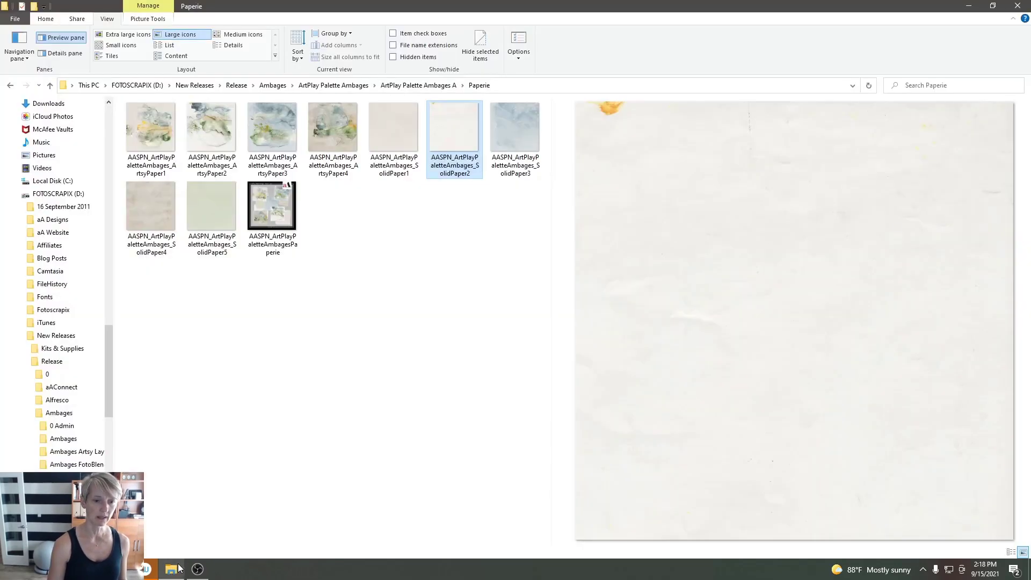
click(273, 86)
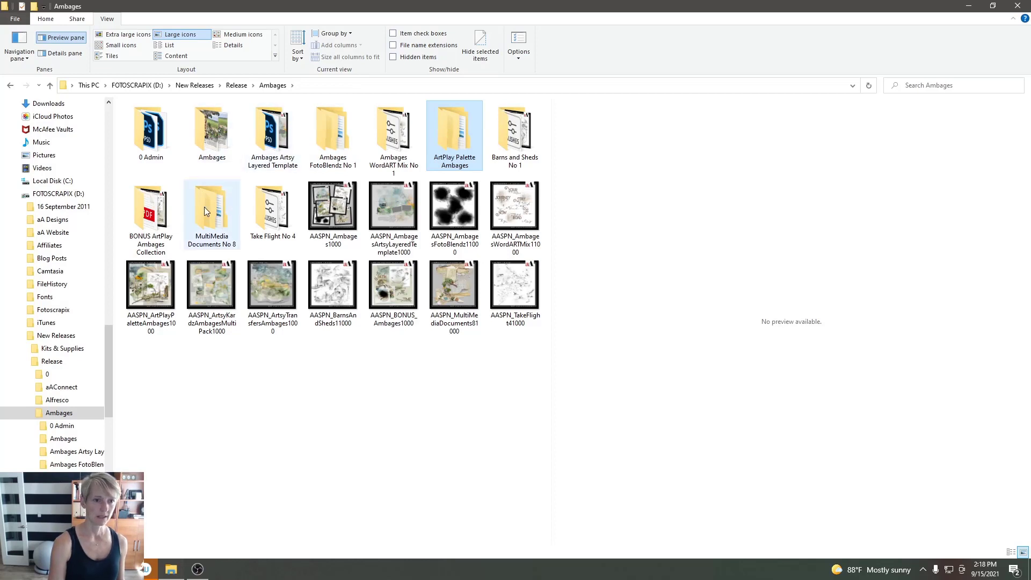
double_click(334, 141)
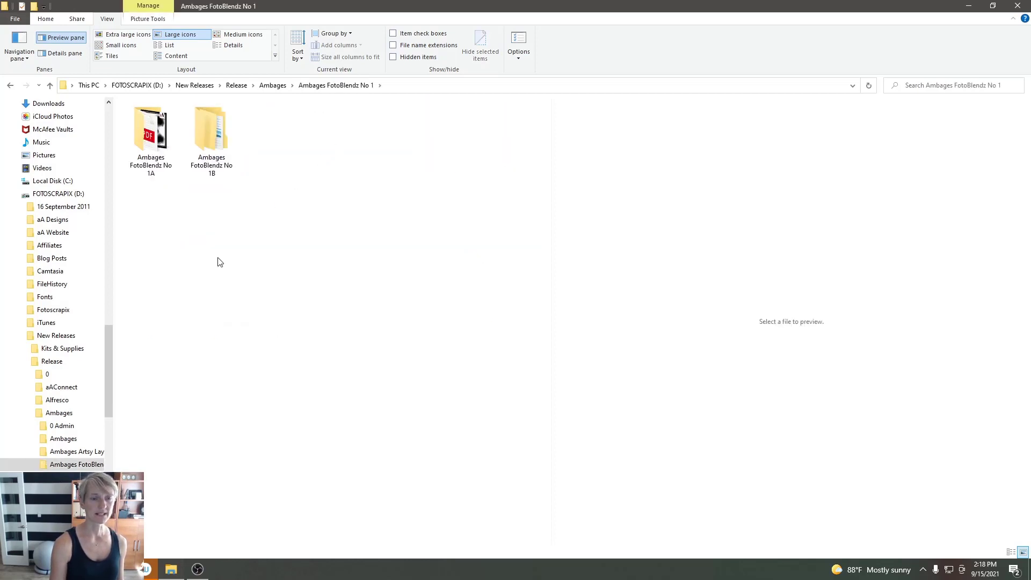
double_click(149, 133)
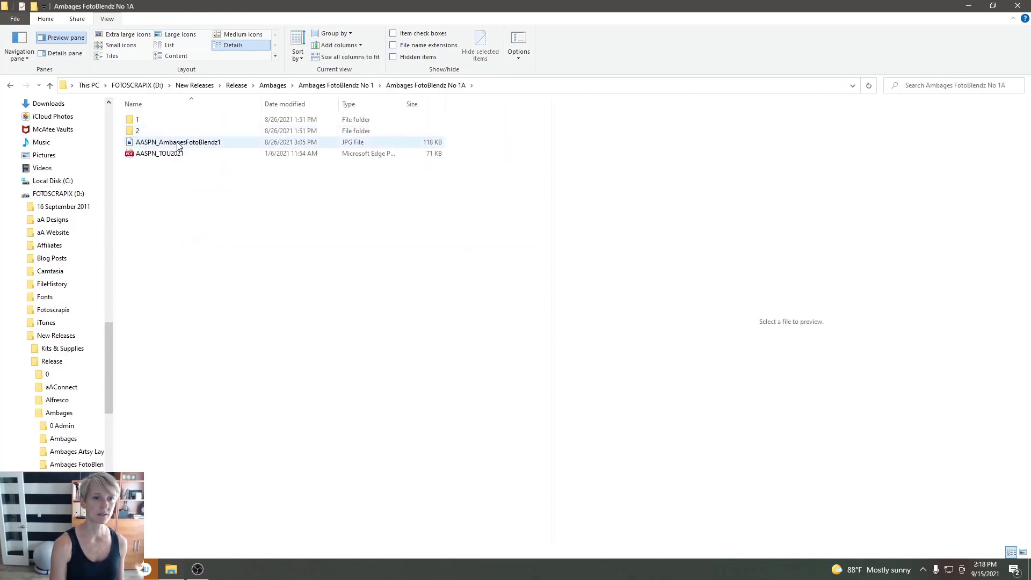
click(178, 143)
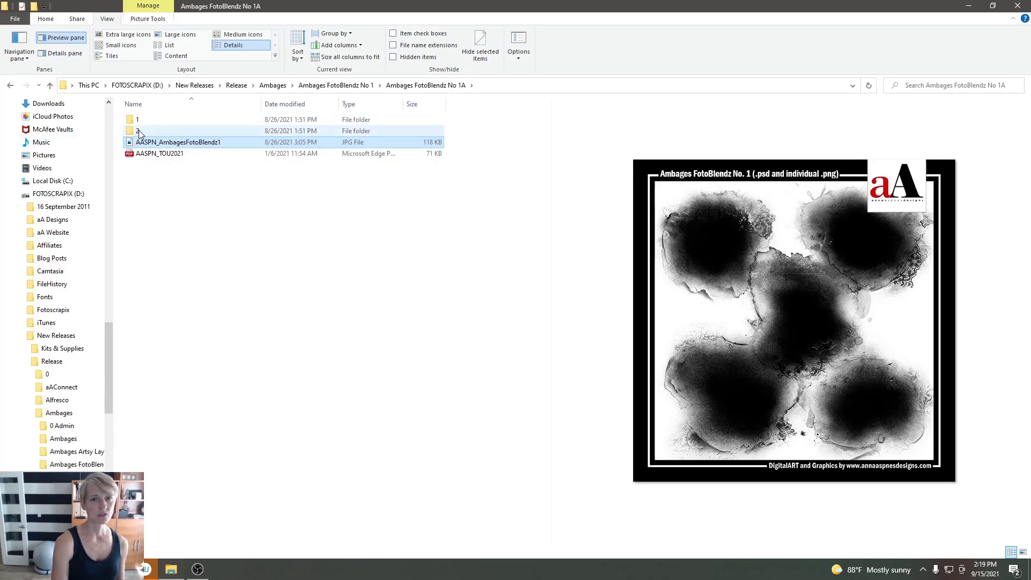
Step: Open AASPN_AmbagesFotoBlendz1_4.psd from subfolder 4 of Ambages FotoBlendz No 1B in Photoshop
click(336, 85)
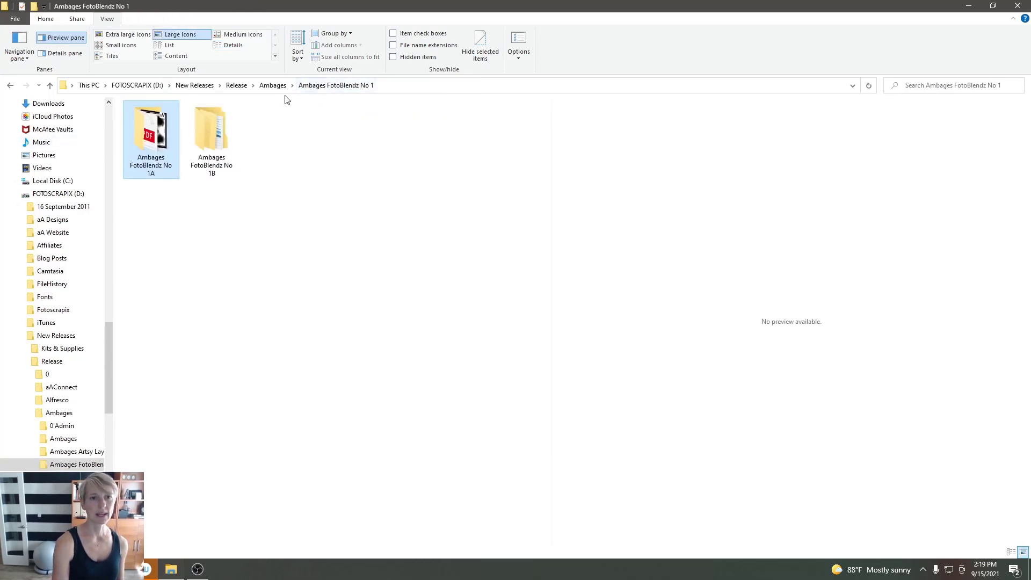
double_click(211, 137)
double_click(151, 122)
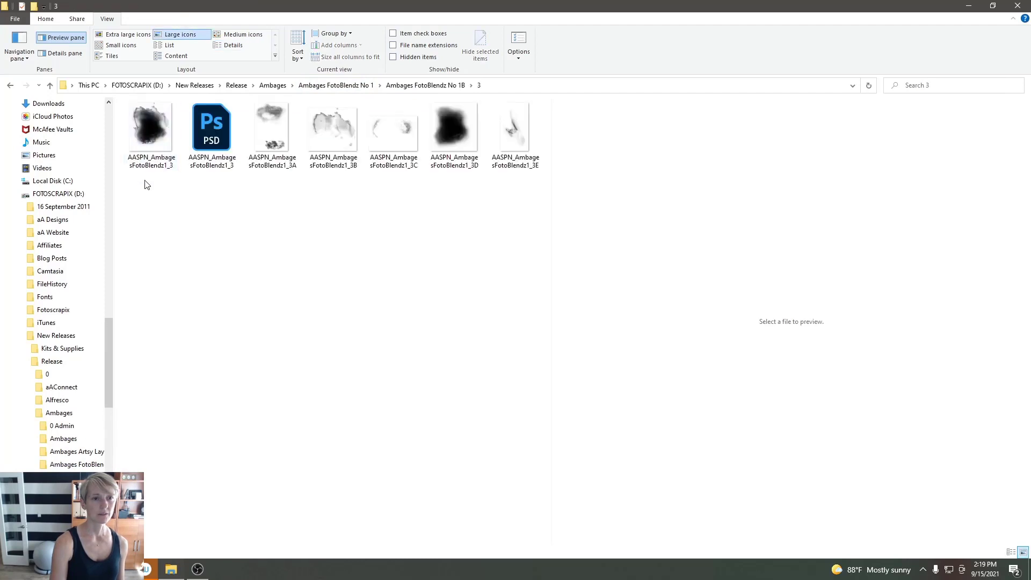
click(11, 86)
double_click(150, 135)
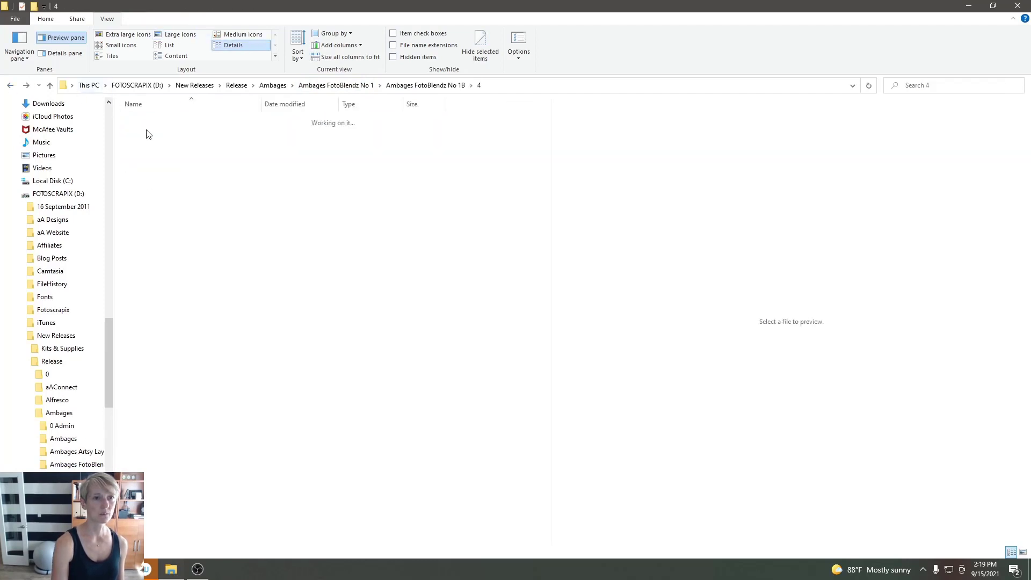
drag(210, 128, 81, 380)
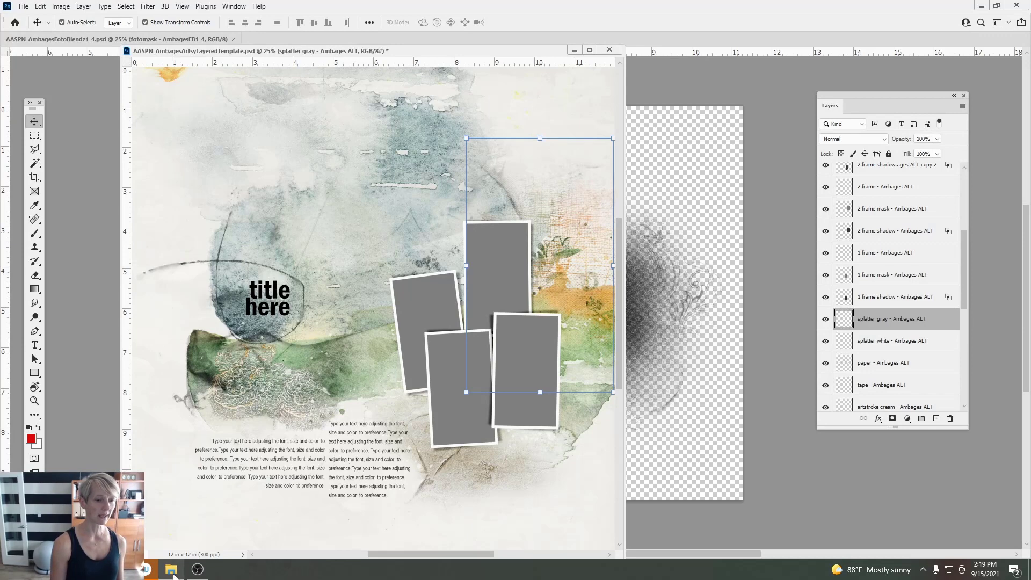
Step: Return to Photoshop and float the AASPN_AmbagesFotoBlendz1_4.psd document in its own window
click(172, 570)
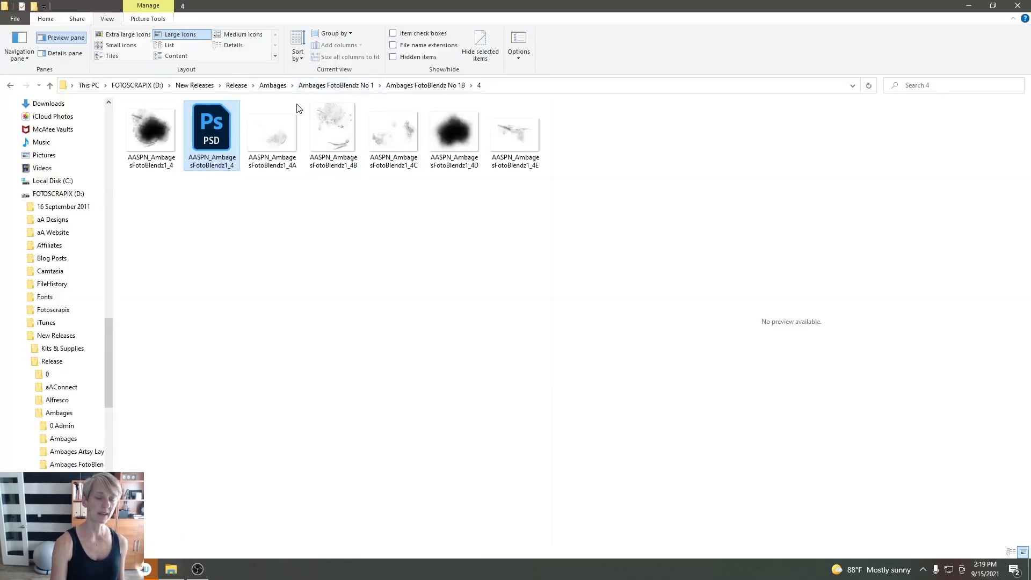
click(121, 569)
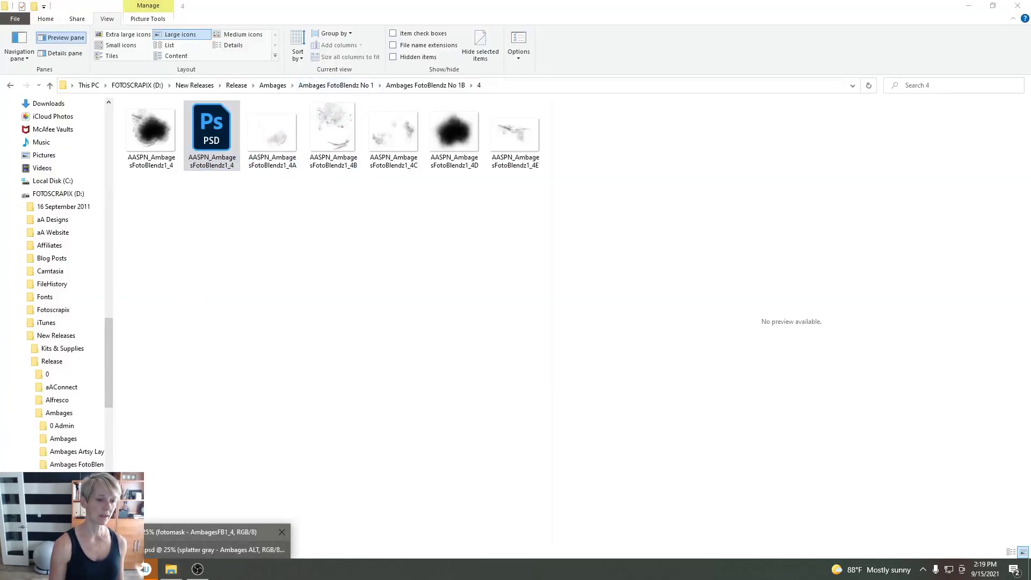
click(126, 534)
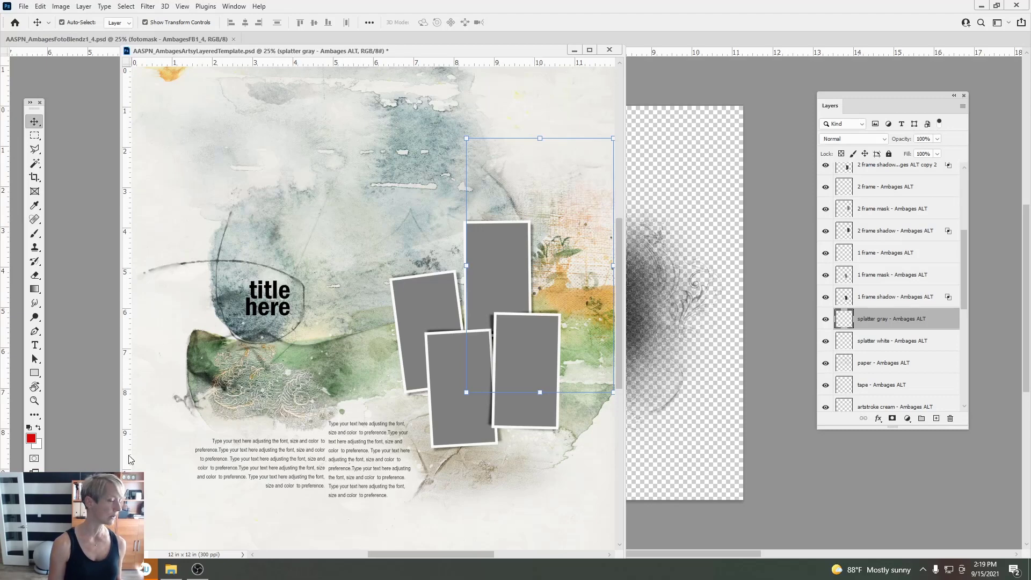
drag(84, 40, 87, 91)
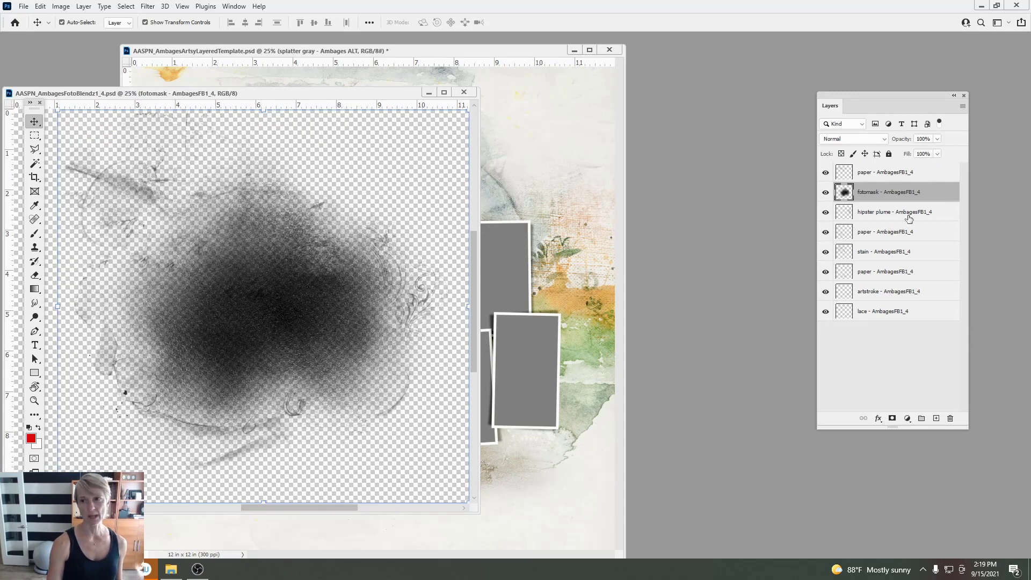
Step: Copy all layers of AASPN_AmbagesFotoBlendz1_4.psd into the template, placing them over the upper part of the page behind the frames
click(907, 175)
shift+click(892, 312)
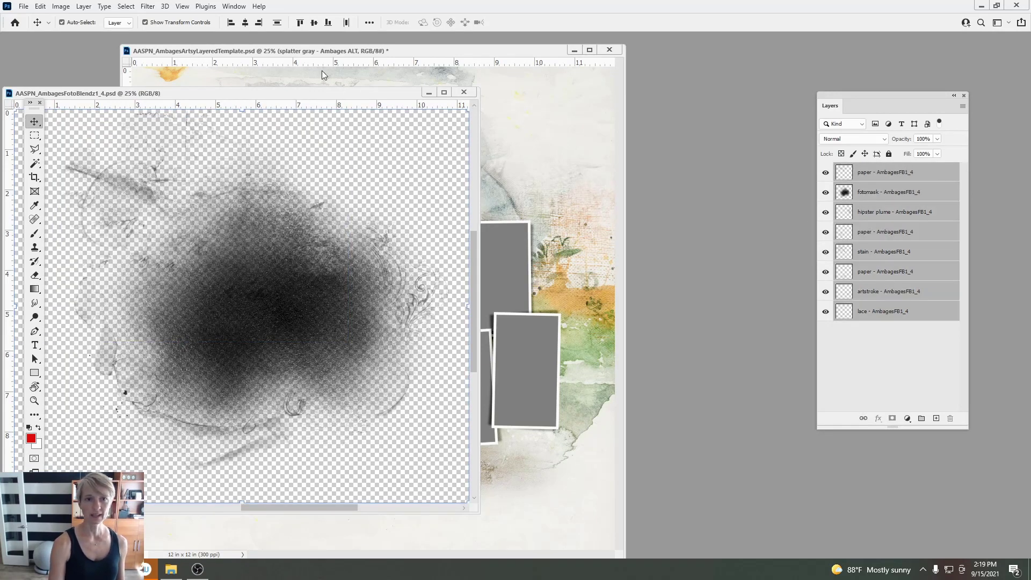
drag(312, 95, 442, 239)
drag(422, 416, 395, 185)
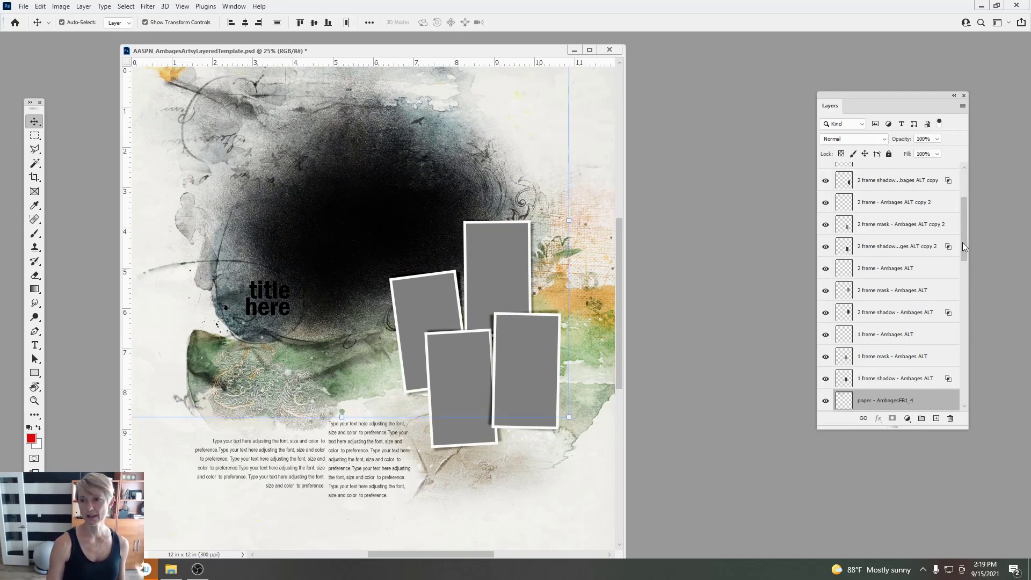
Step: Group the copied AmbagesFB1_4 layers
drag(962, 247, 965, 285)
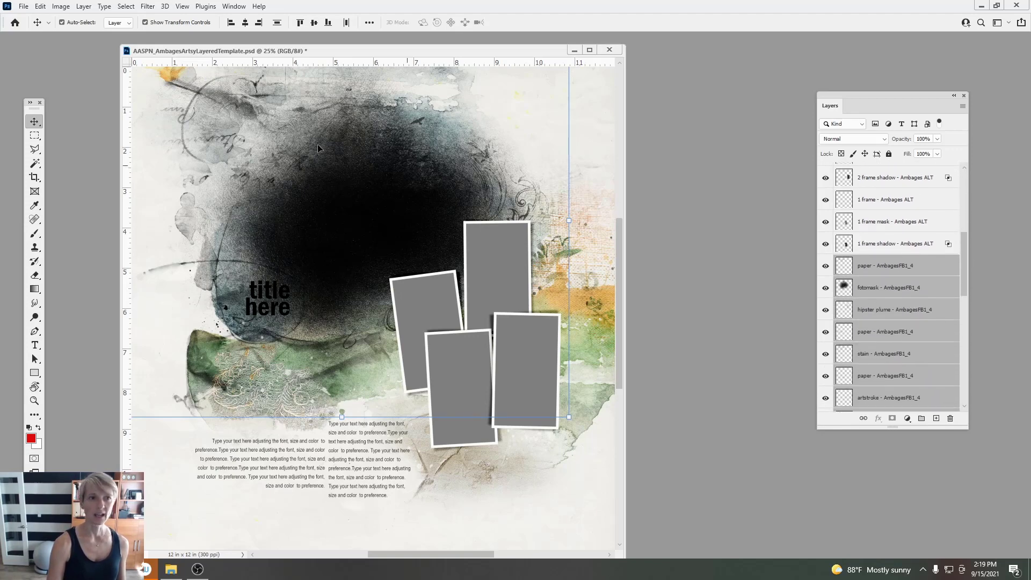
click(85, 7)
click(102, 263)
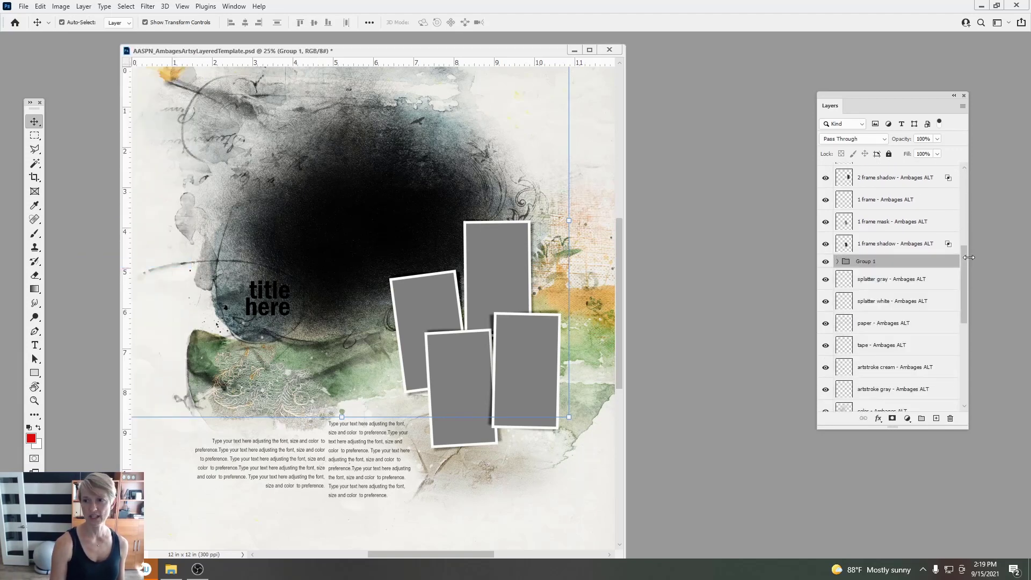
Step: Group all the 1 frame and 2 frame layers with their masks and shadows
drag(965, 261, 978, 201)
click(894, 295)
shift+click(890, 241)
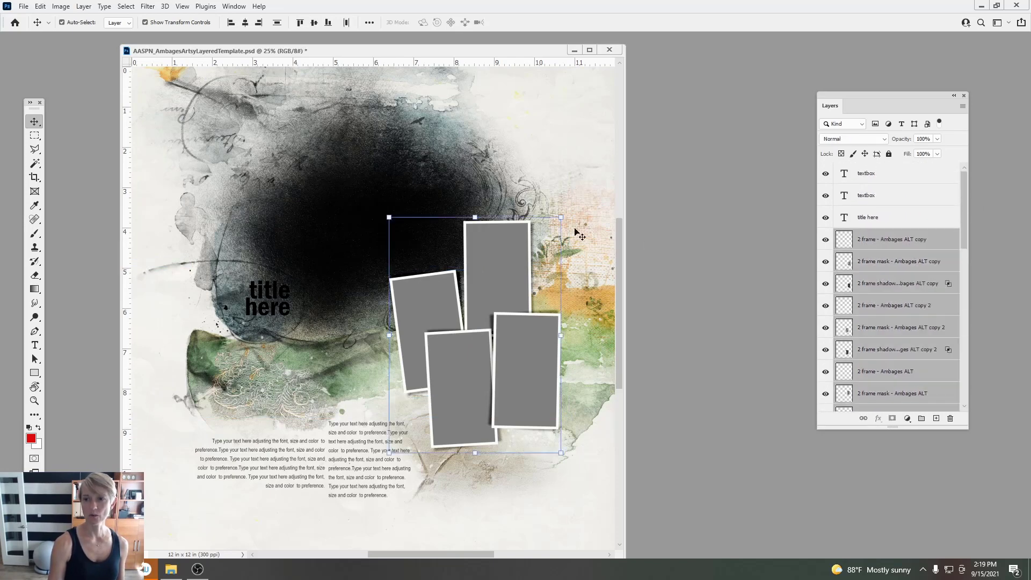
click(86, 7)
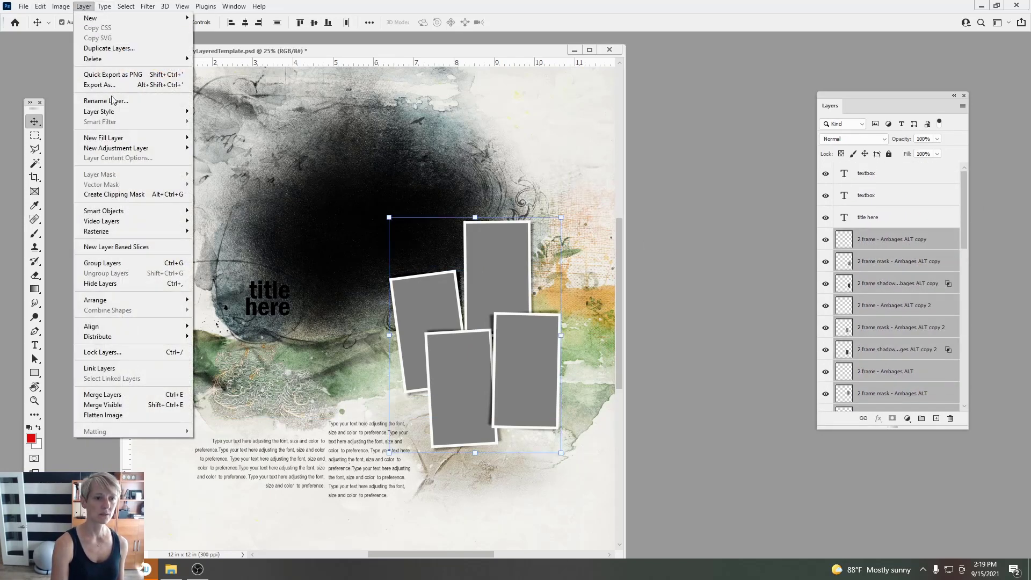
click(130, 267)
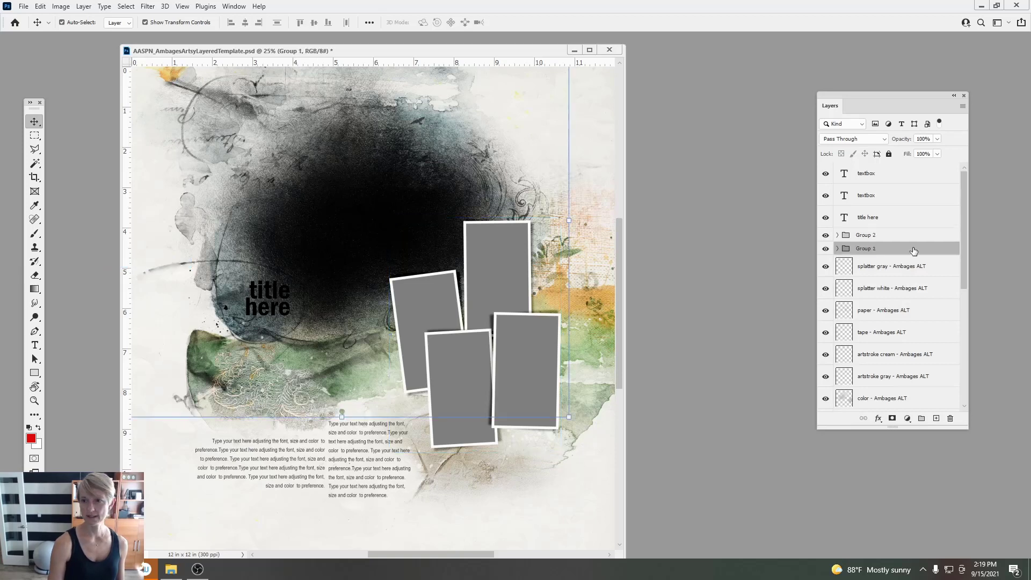
Step: Rename the group holding the frame layers "frames" and the group holding the AmbagesFB1_4 layers "fotoblendz"
click(913, 266)
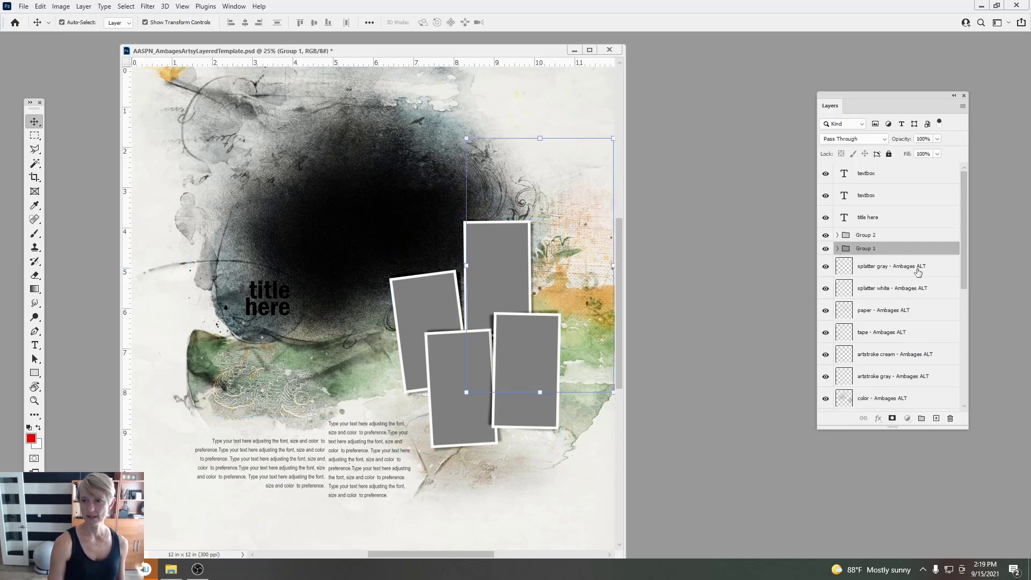
click(836, 236)
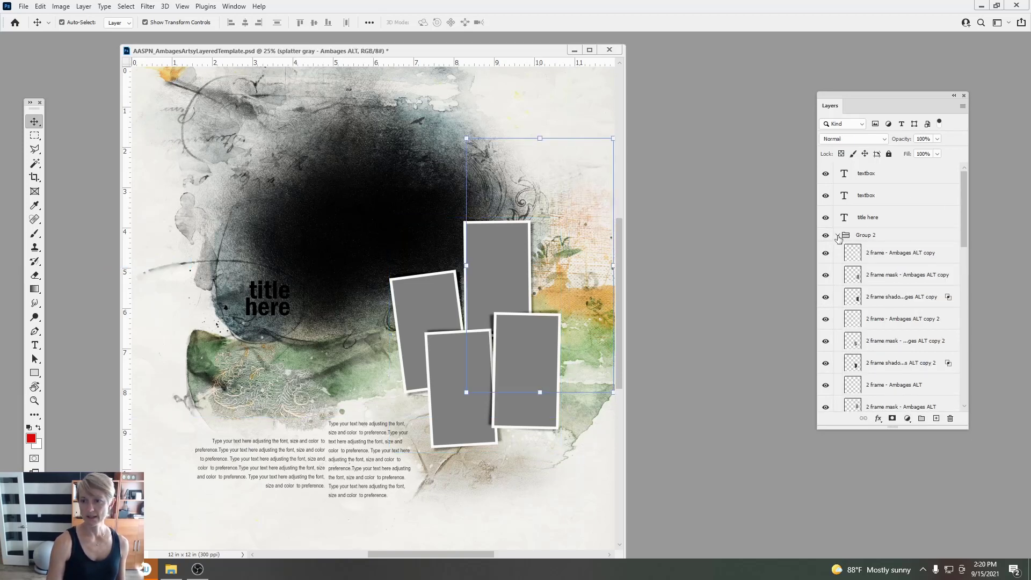
click(838, 236)
double_click(874, 234)
text(frames)
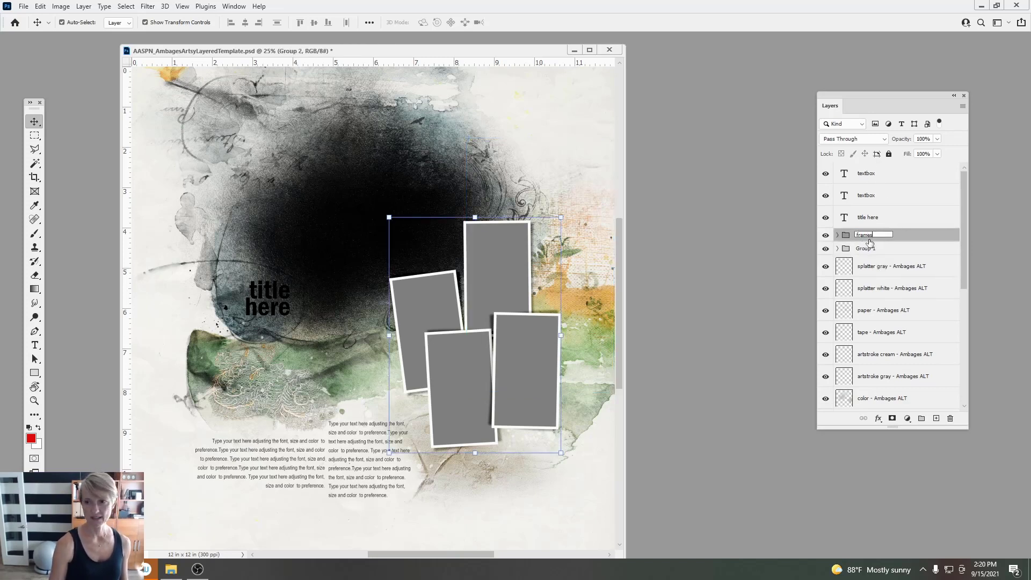
double_click(870, 247)
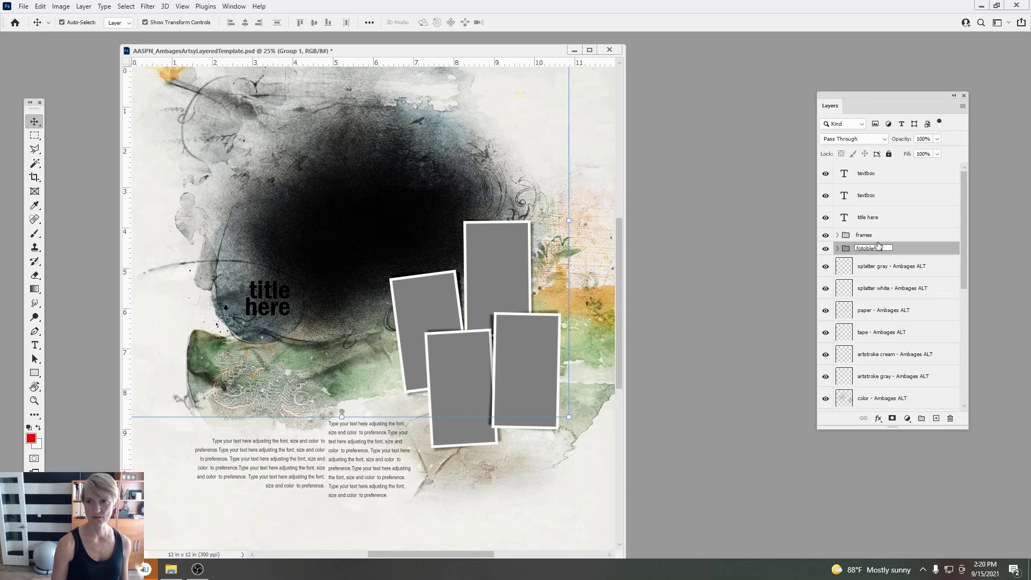
key(Return)
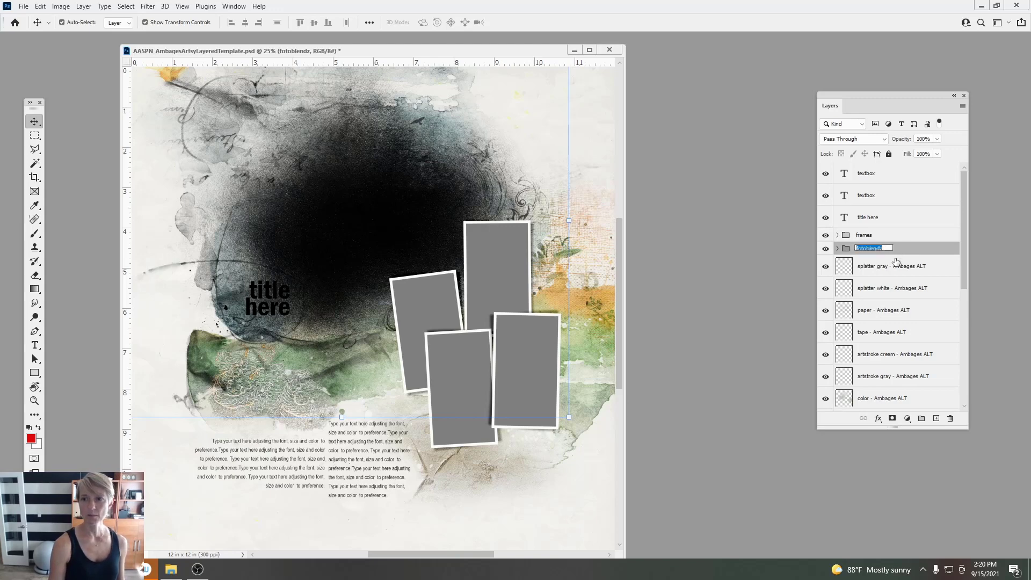
Step: Expand the fotoblendz group and select its fotomask - AmbagesFB1_4 layer
double_click(844, 252)
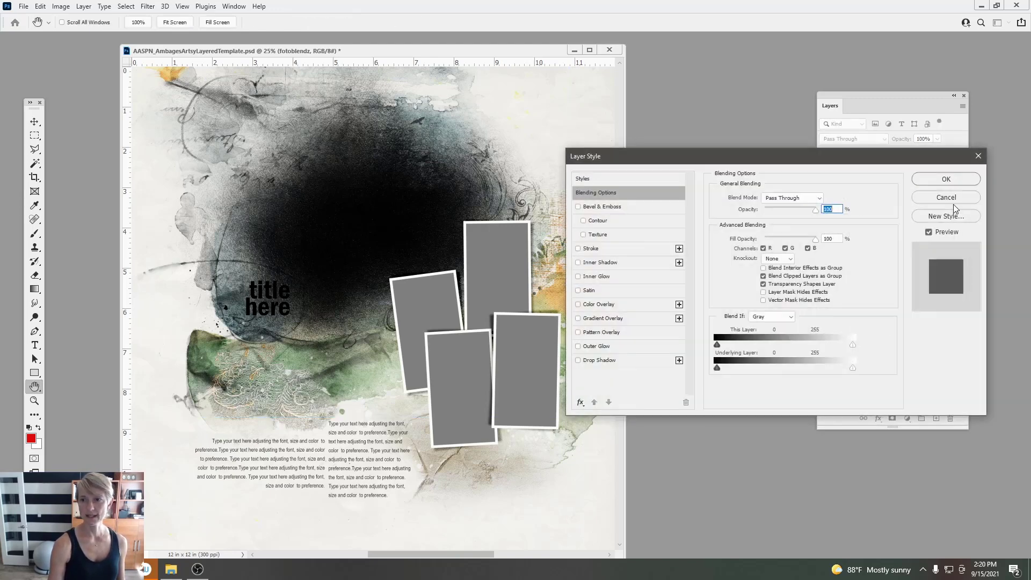
click(953, 201)
mouse_move(964, 244)
mouse_down()
mouse_move(971, 314)
mouse_move(978, 253)
mouse_up()
click(836, 226)
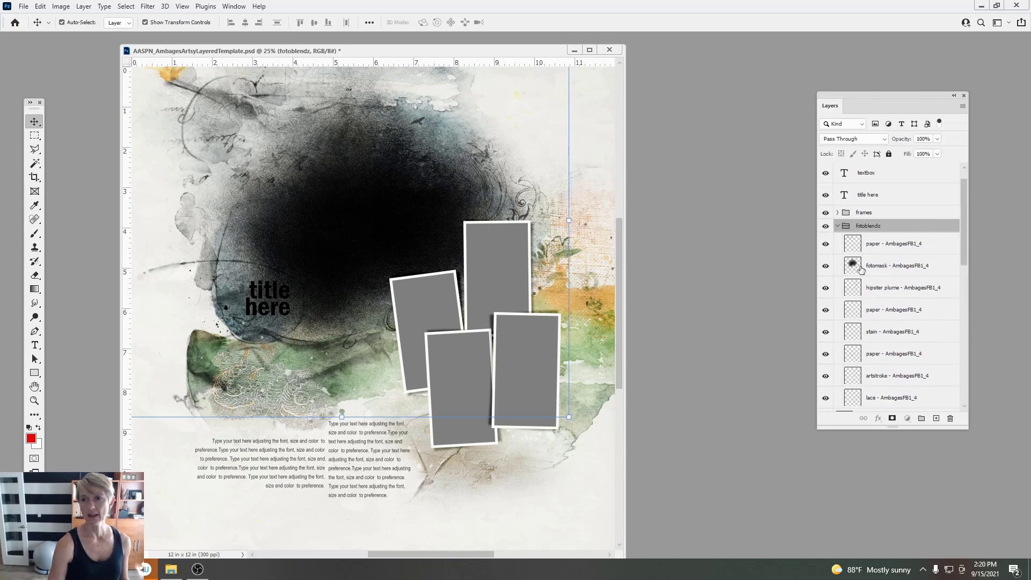
click(870, 269)
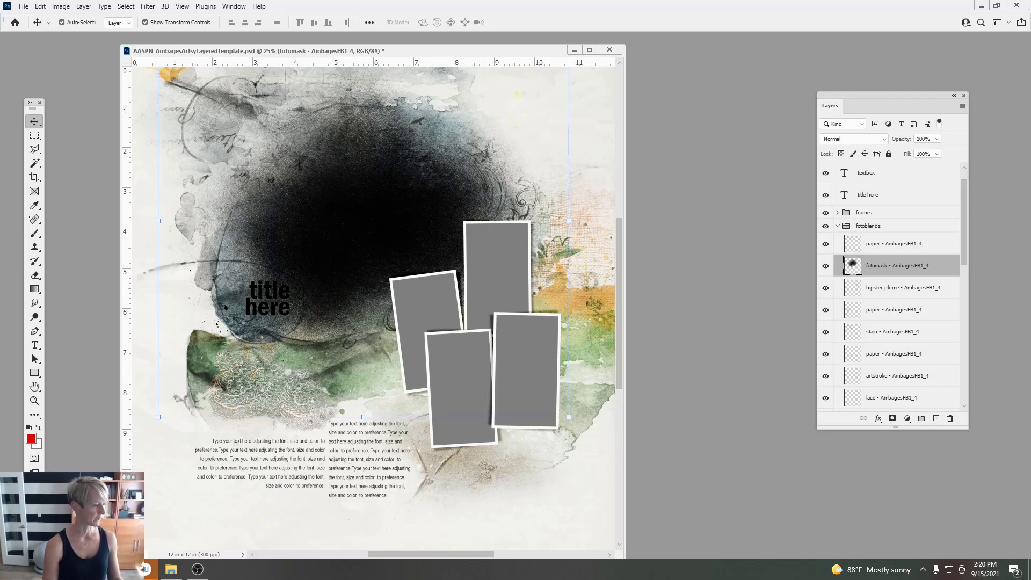
Step: Switch to File Explorer and open the Photos folder on the FOTOSCRAPIX (D:) drive
click(171, 572)
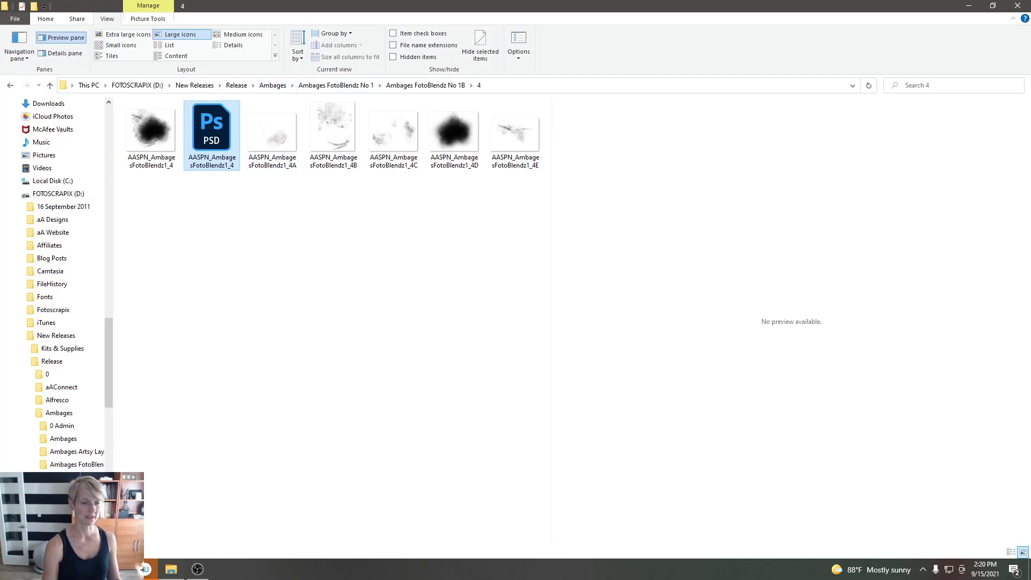
click(13, 570)
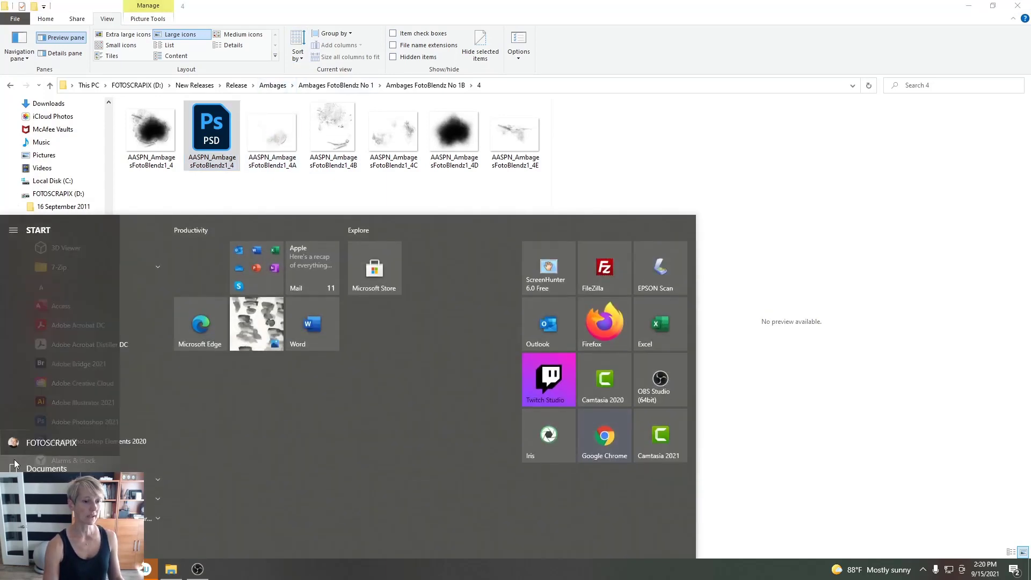
click(15, 469)
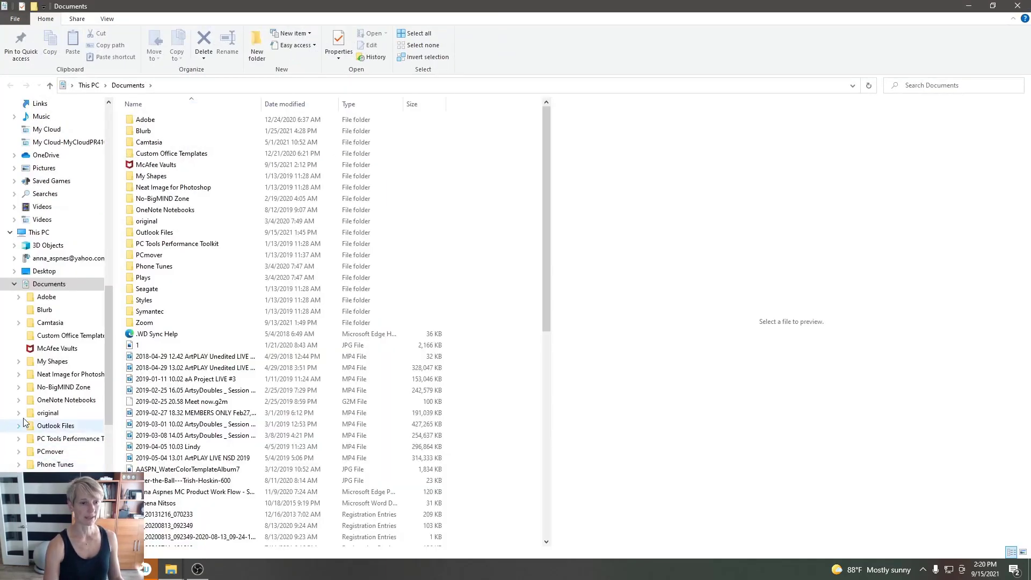
click(45, 237)
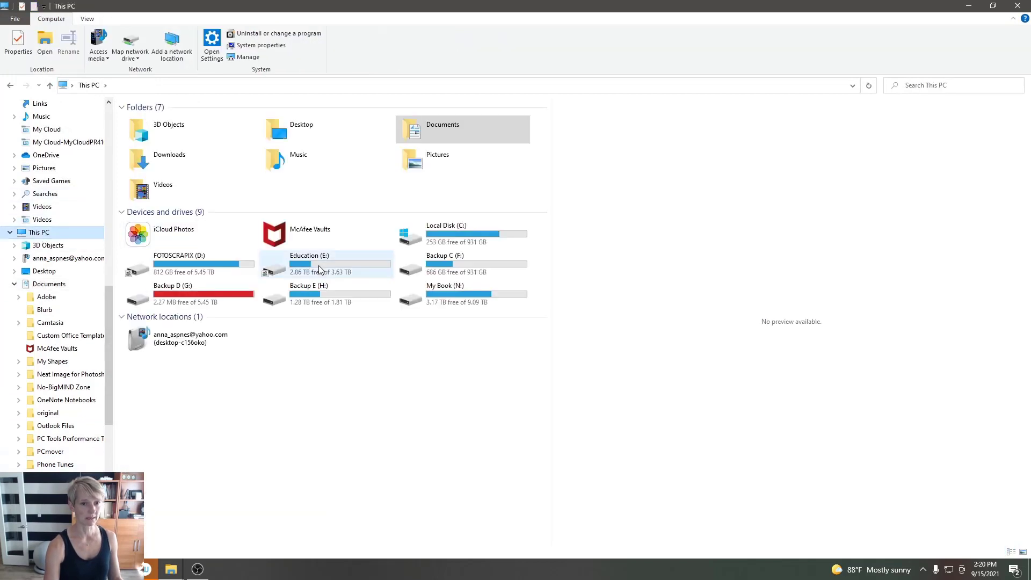
double_click(233, 269)
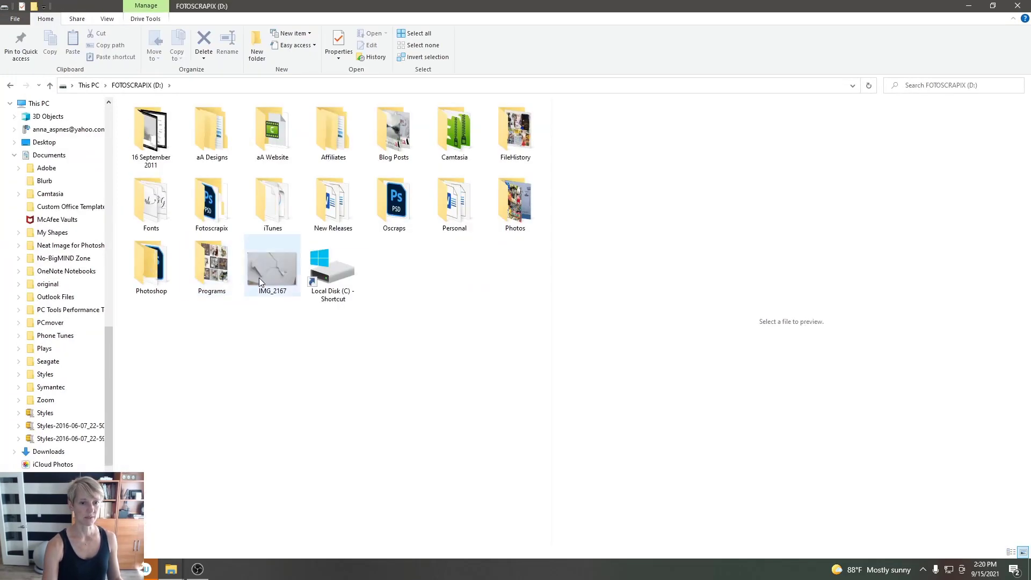
click(515, 202)
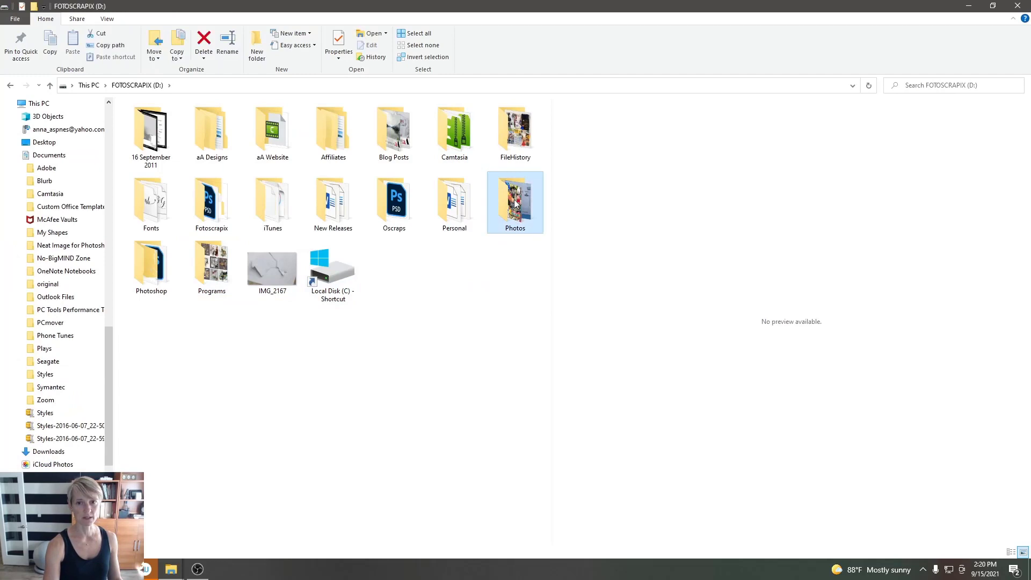
double_click(511, 209)
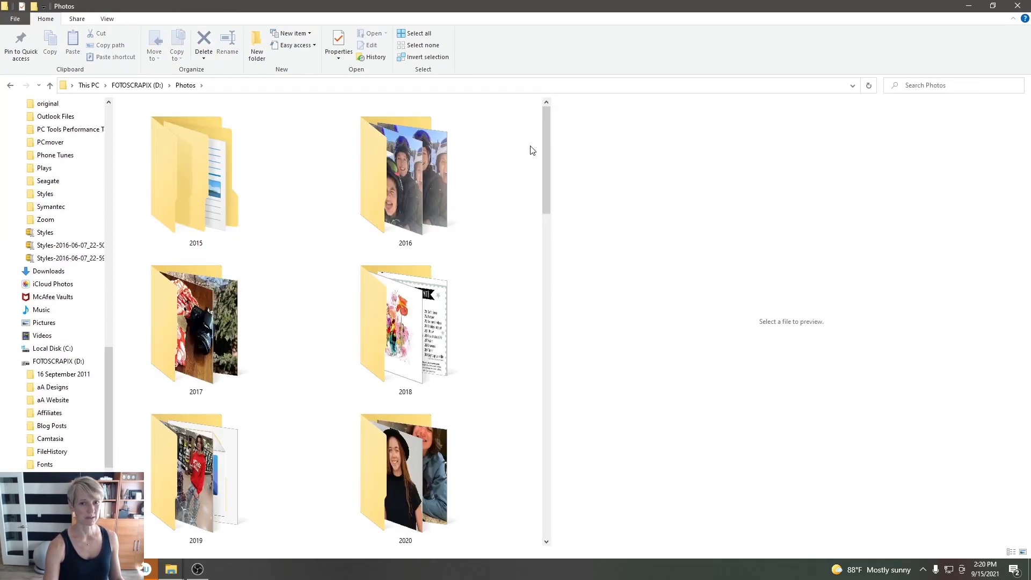
Step: Open the 9 September folder inside the 2019 photos folder
drag(546, 144, 559, 199)
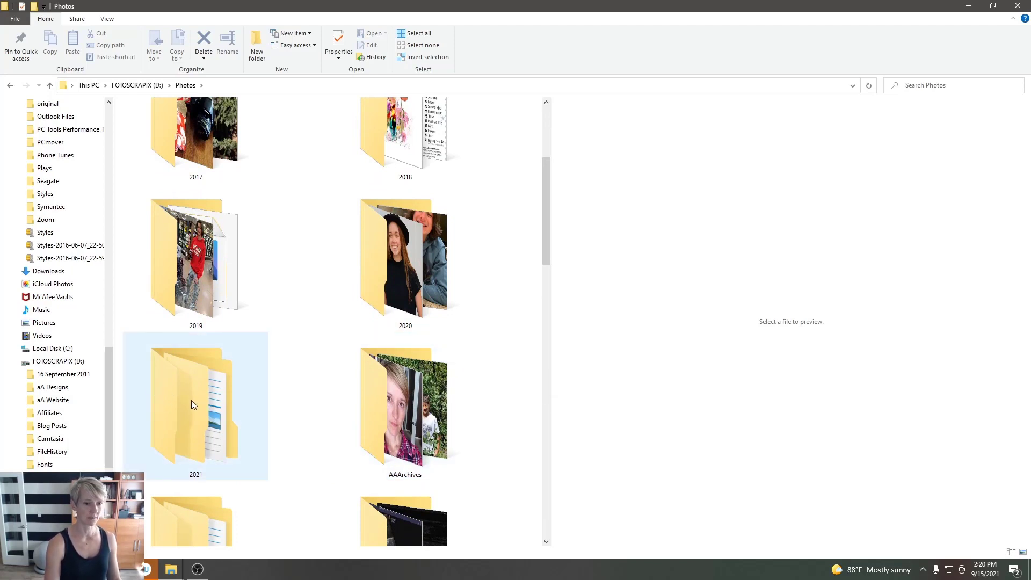
mouse_move(190, 407)
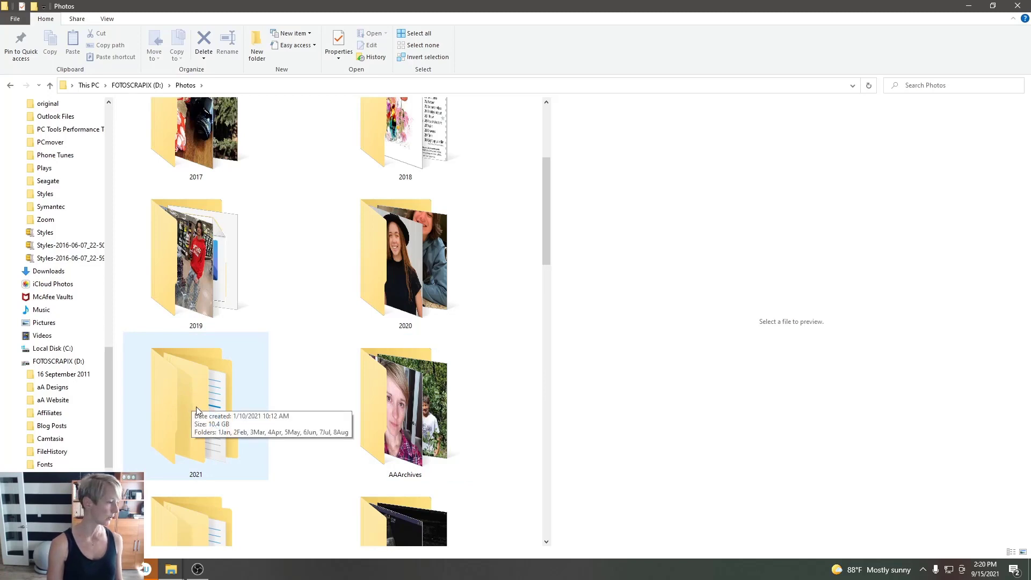
click(192, 402)
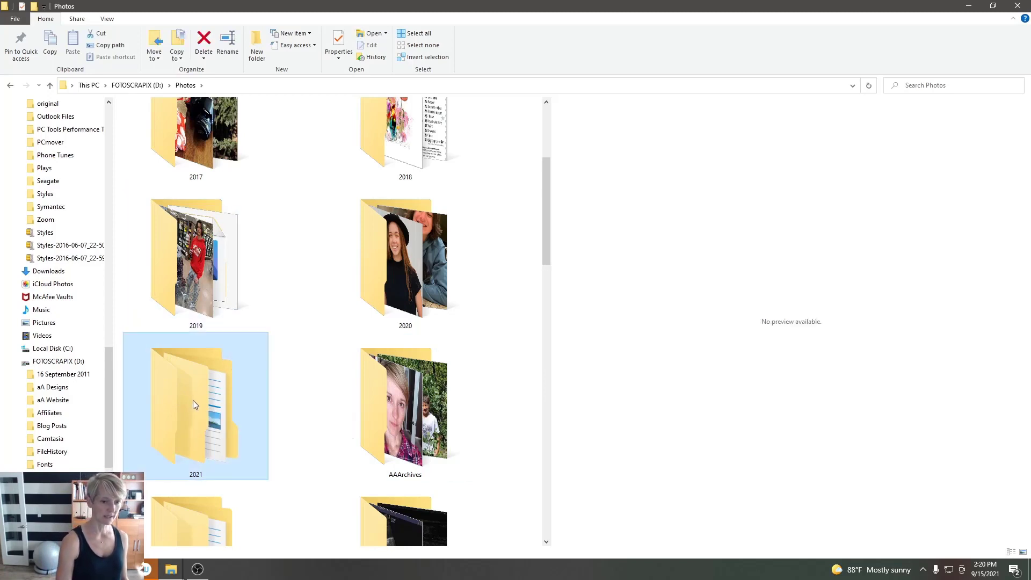
double_click(214, 261)
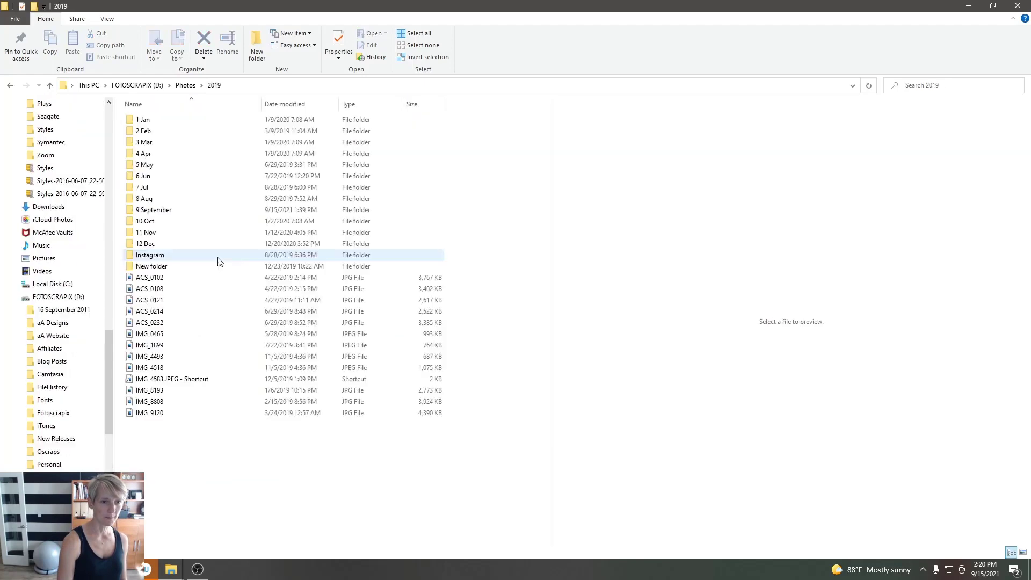
double_click(153, 210)
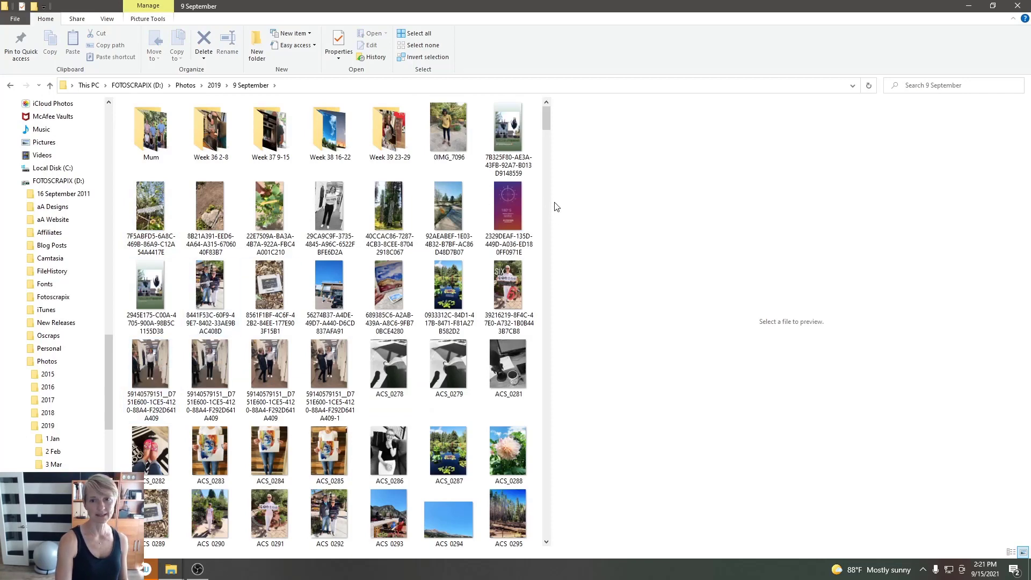
Step: Widen the file list and preview the September photos, including IMG_1062, IMG_1064 and IMG_1072, for an image suited to the blended mask
drag(552, 203, 603, 197)
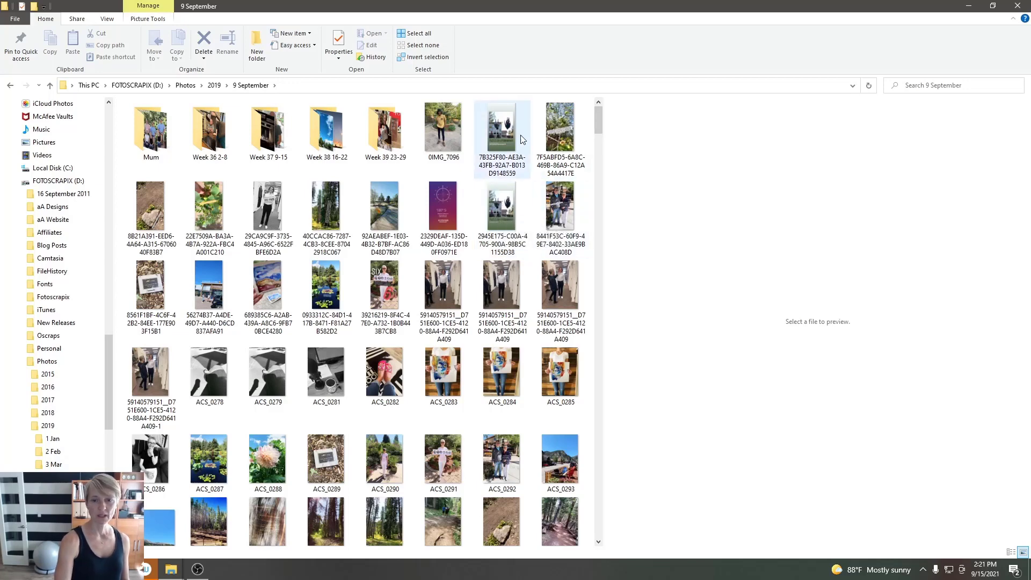
drag(597, 126, 597, 148)
click(327, 202)
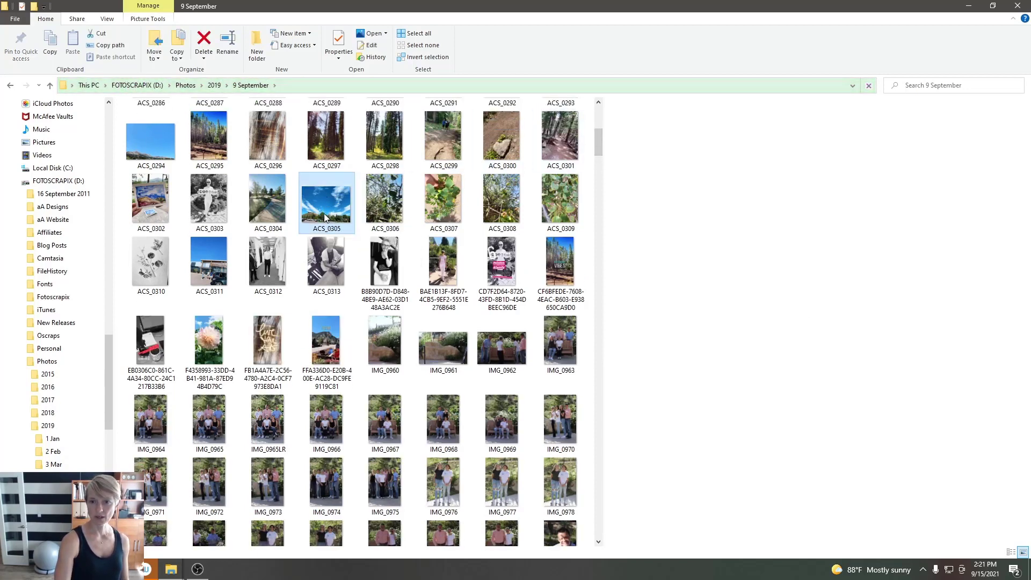
click(333, 241)
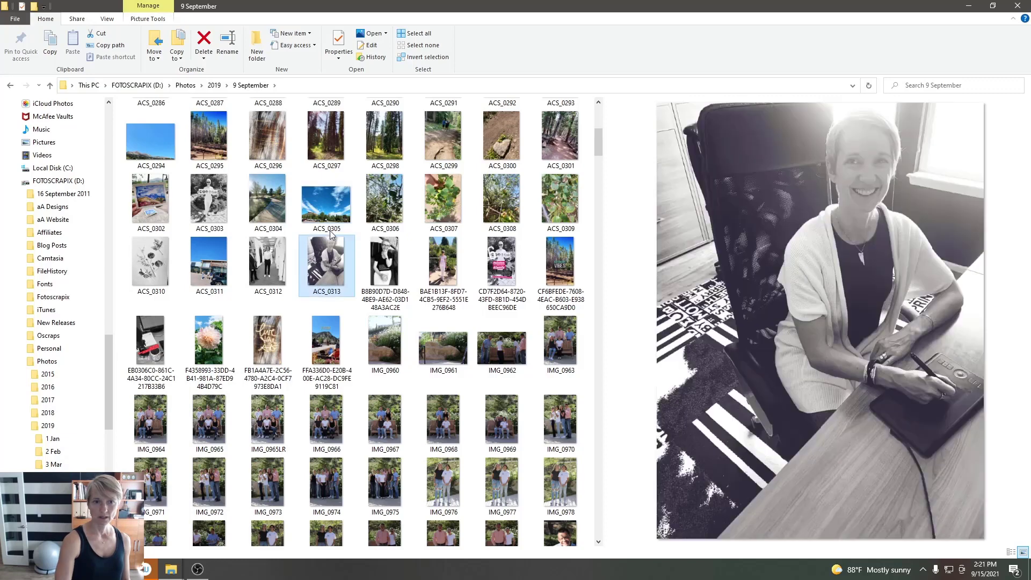
click(335, 210)
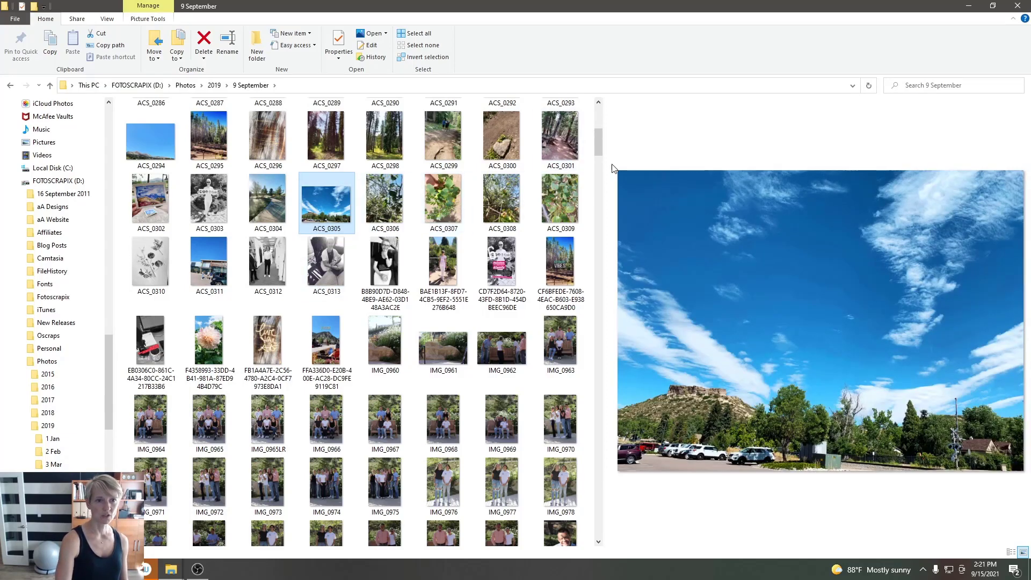
drag(599, 157, 584, 210)
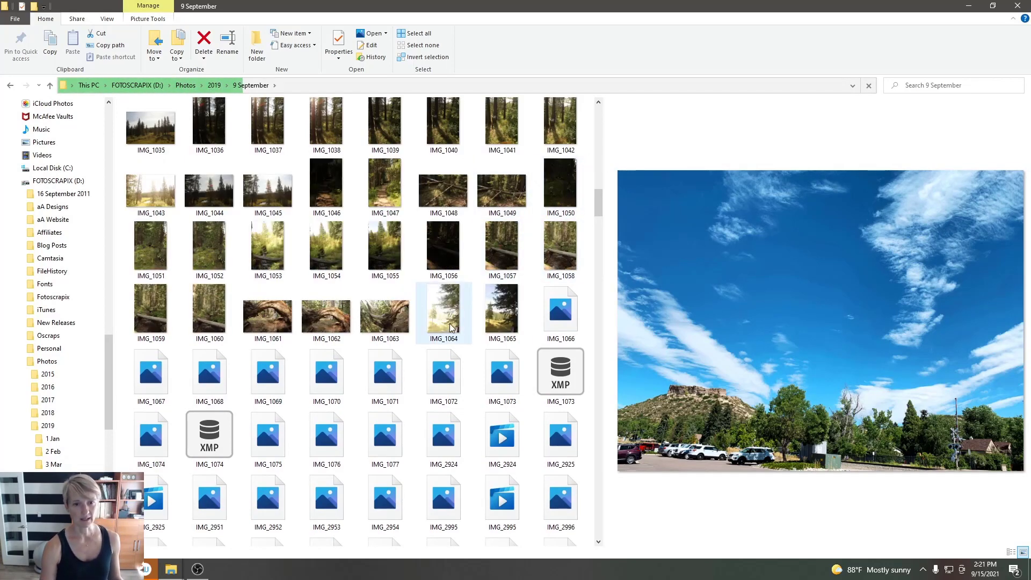
click(330, 316)
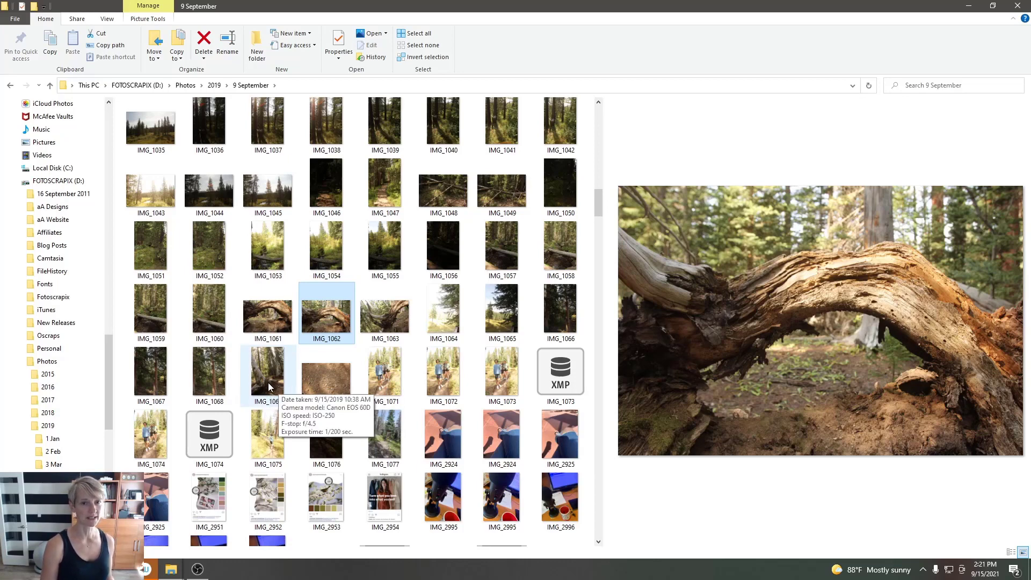
click(447, 322)
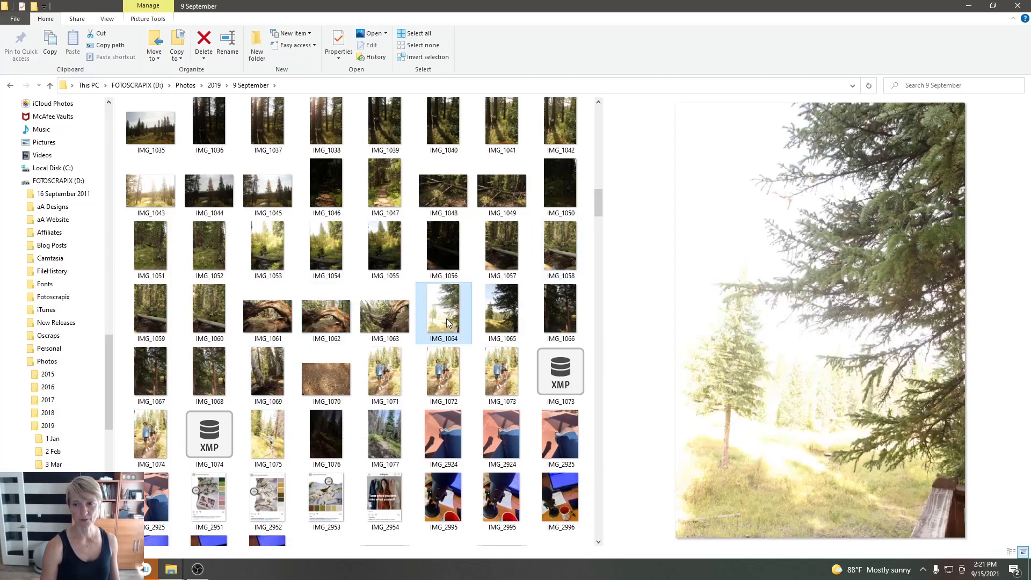
double_click(434, 383)
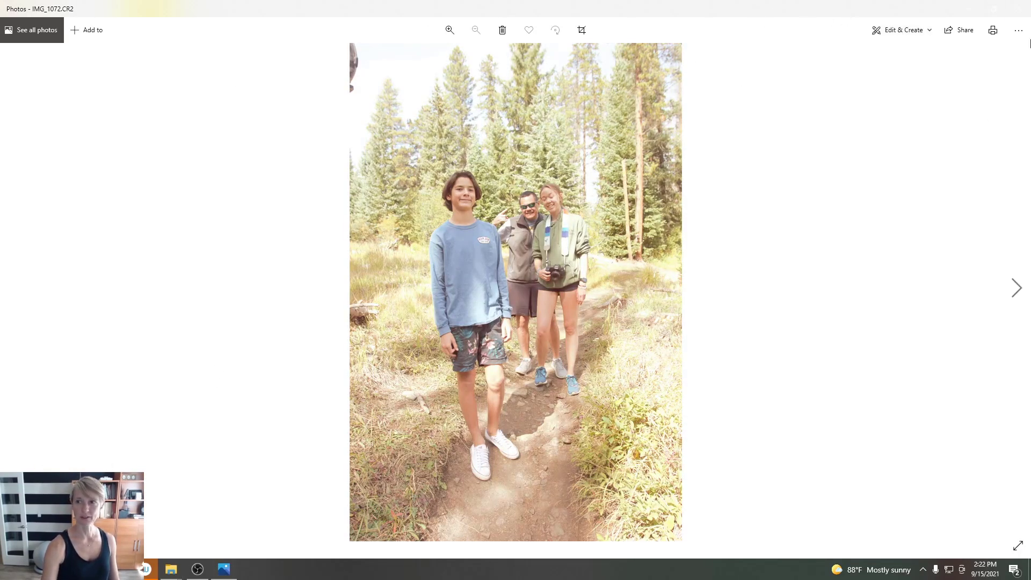
click(1019, 8)
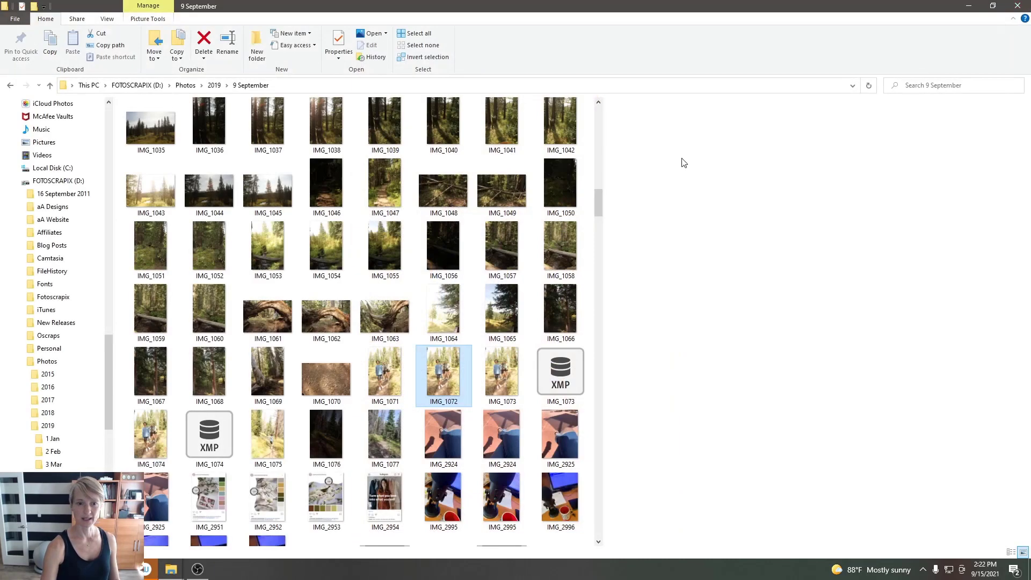
click(322, 323)
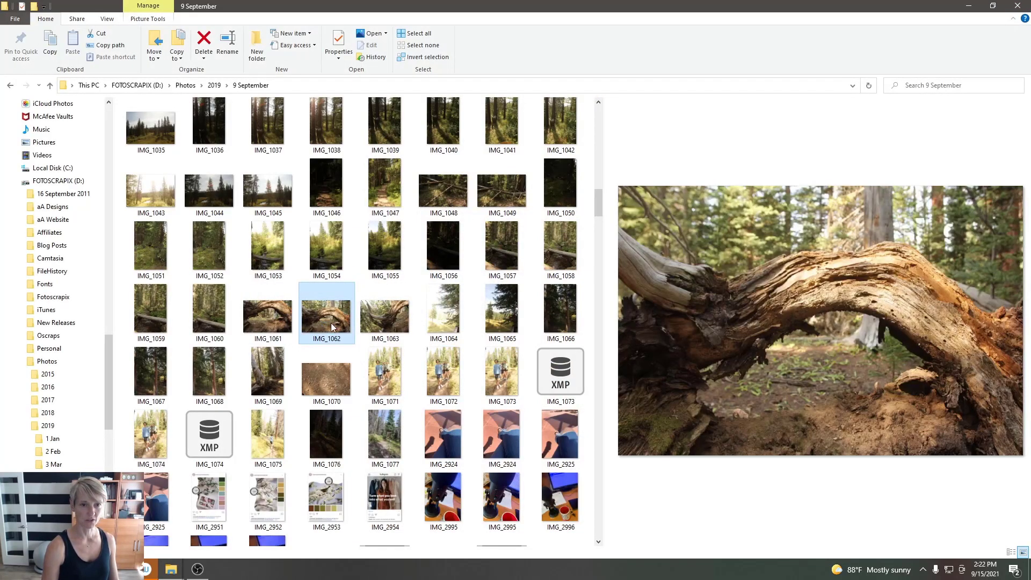
click(153, 158)
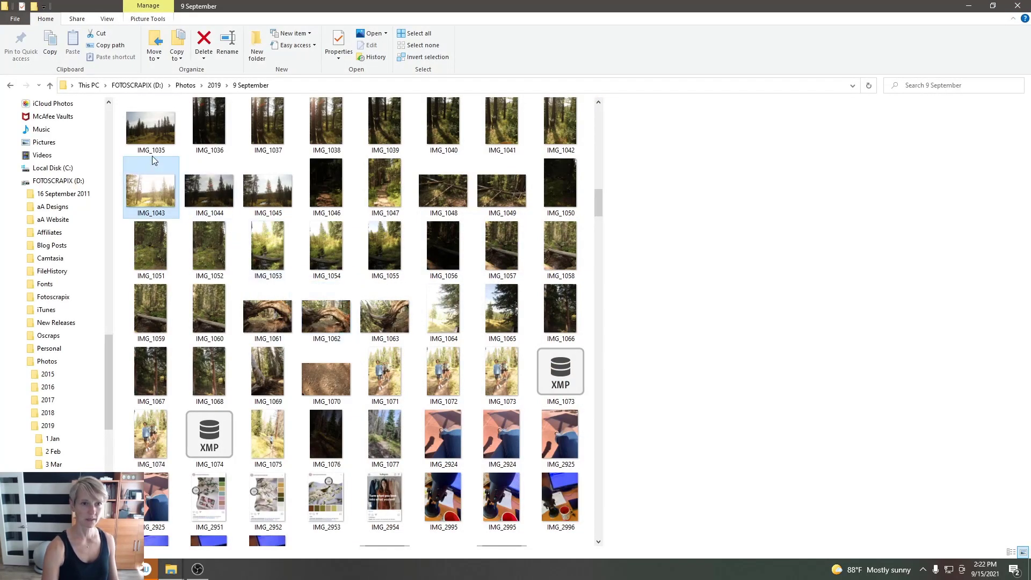
Step: Place IMG_1035 into the template with the default Camera Raw settings and move the photo up over the fotomask
click(155, 131)
drag(156, 127, 311, 253)
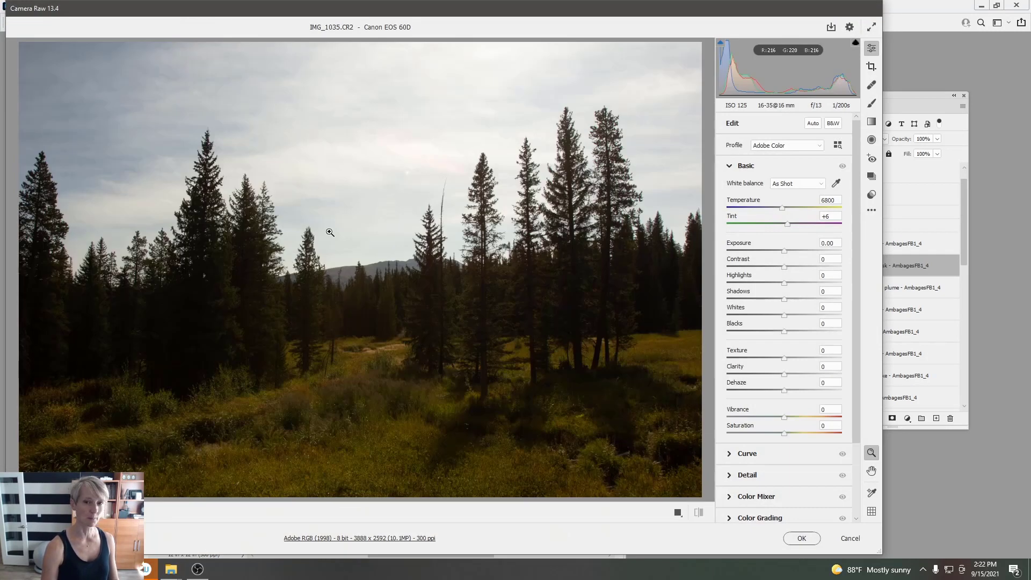
click(803, 538)
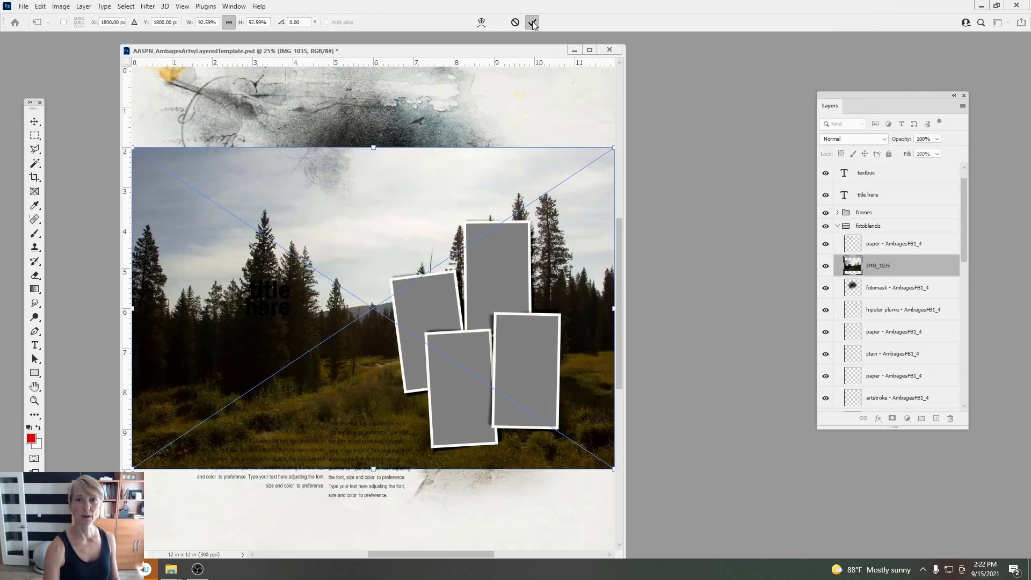
click(533, 22)
drag(271, 286, 282, 311)
drag(375, 270, 378, 189)
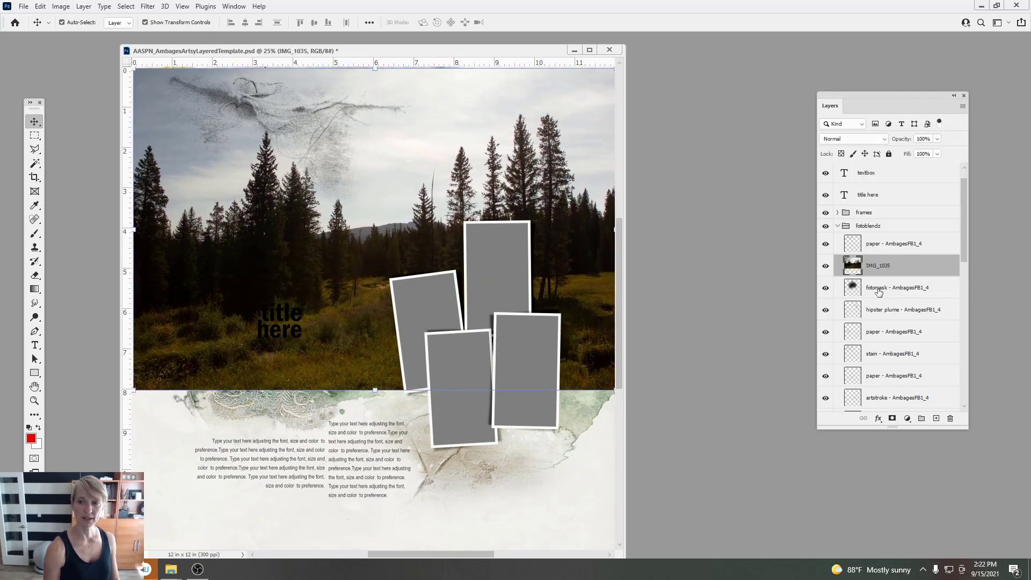
Step: Clip the IMG_1035 layer to the fotomask, scale the photo to about 89% and reposition it within the mask
click(83, 6)
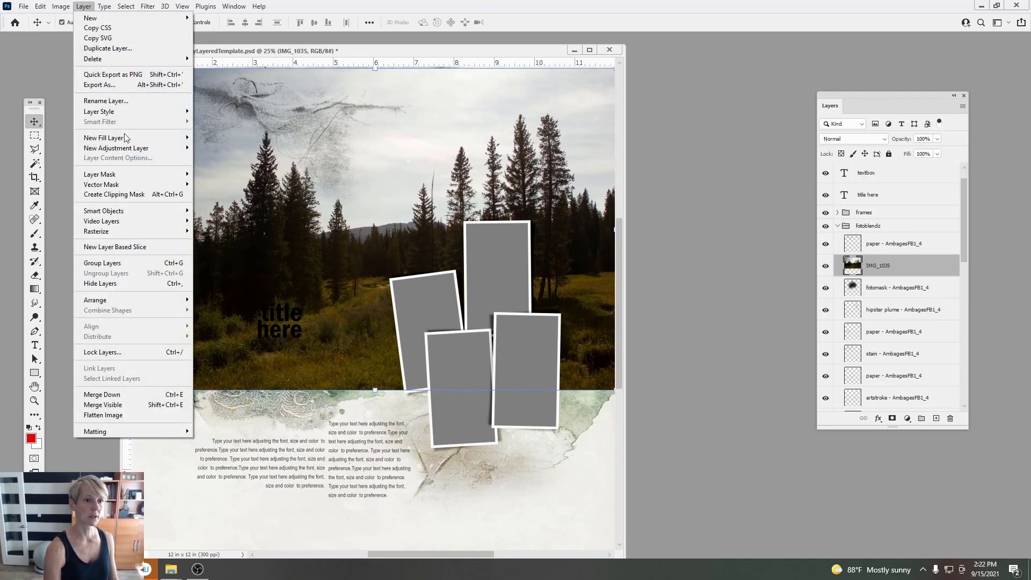
click(121, 193)
drag(362, 192, 369, 189)
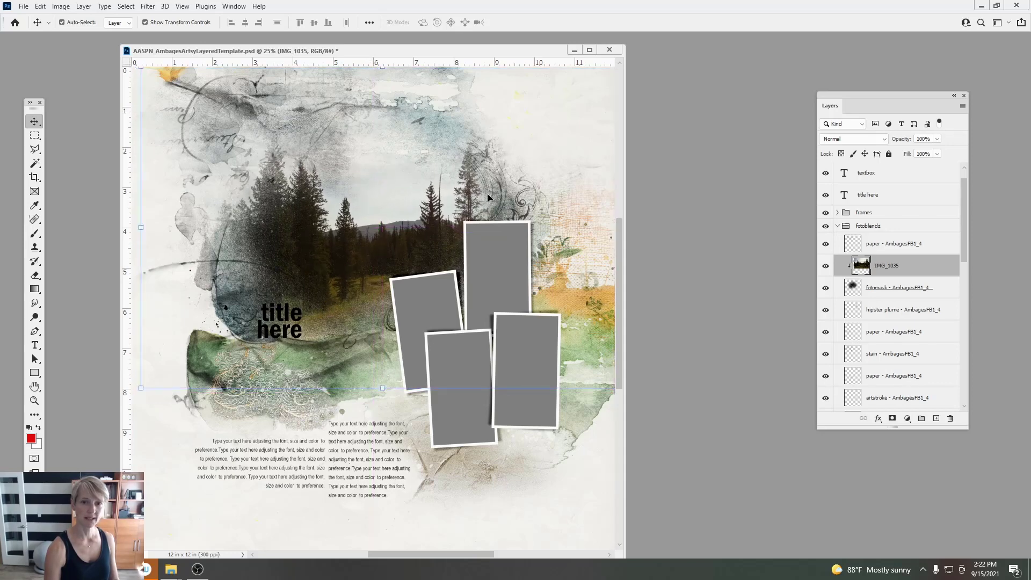
drag(140, 389, 195, 352)
drag(341, 215, 319, 233)
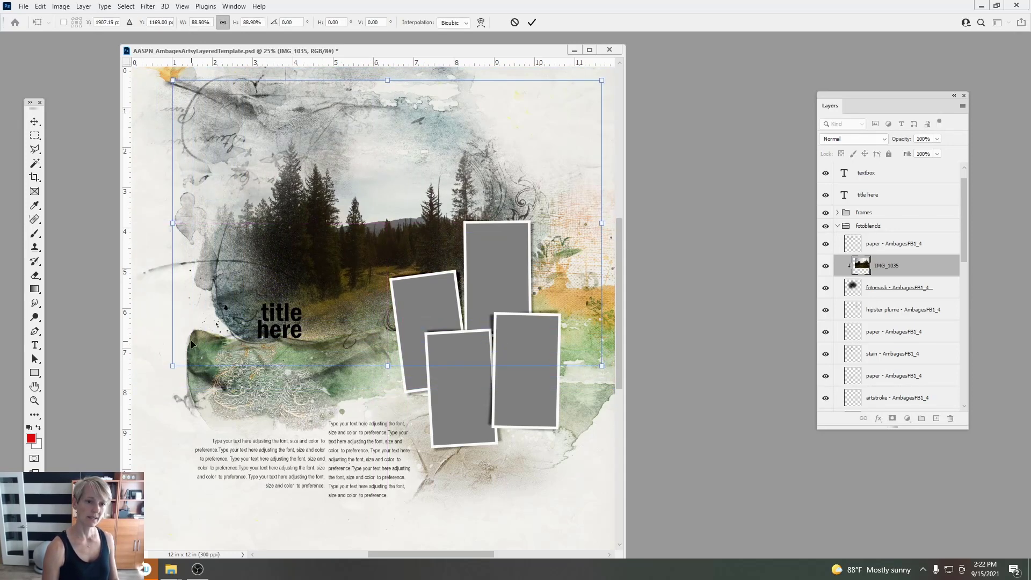
drag(166, 369, 161, 361)
click(531, 22)
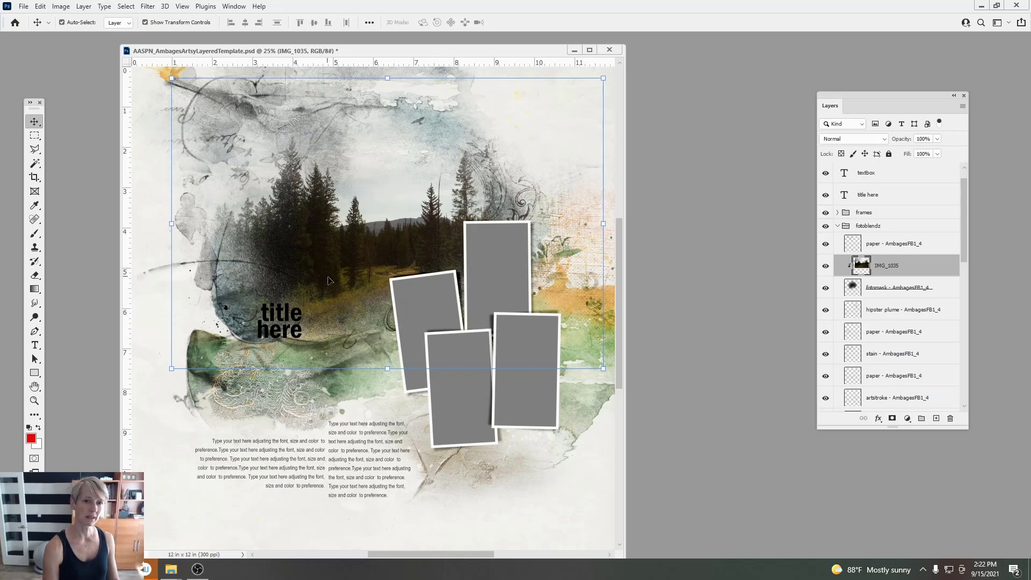
Step: Apply Shadows/Highlights to the IMG_1035 photo with shadows at 64% and highlights at 46%
click(60, 6)
mouse_move(79, 35)
click(198, 215)
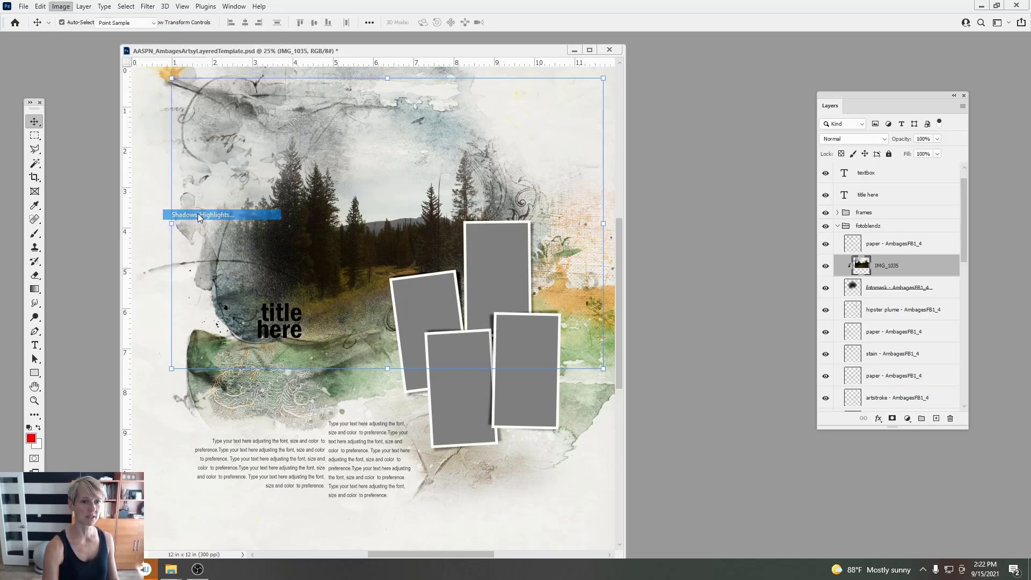
drag(346, 141, 722, 115)
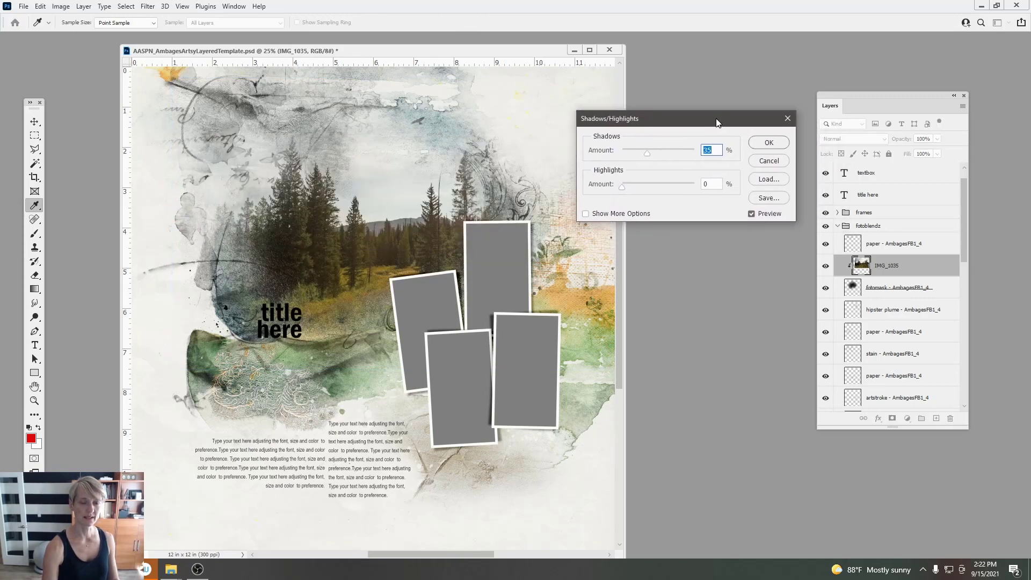
drag(648, 153, 665, 151)
drag(629, 186, 669, 154)
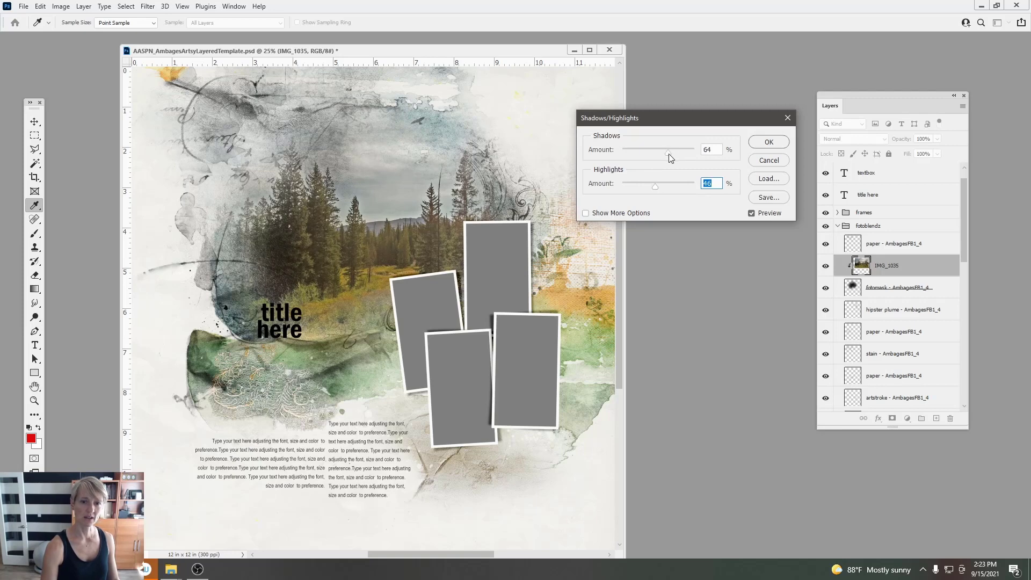
click(762, 142)
Step: Duplicate the IMG_1035 layer and set the copy to Color Dodge blending at 36% opacity
key(v)
drag(886, 266, 936, 417)
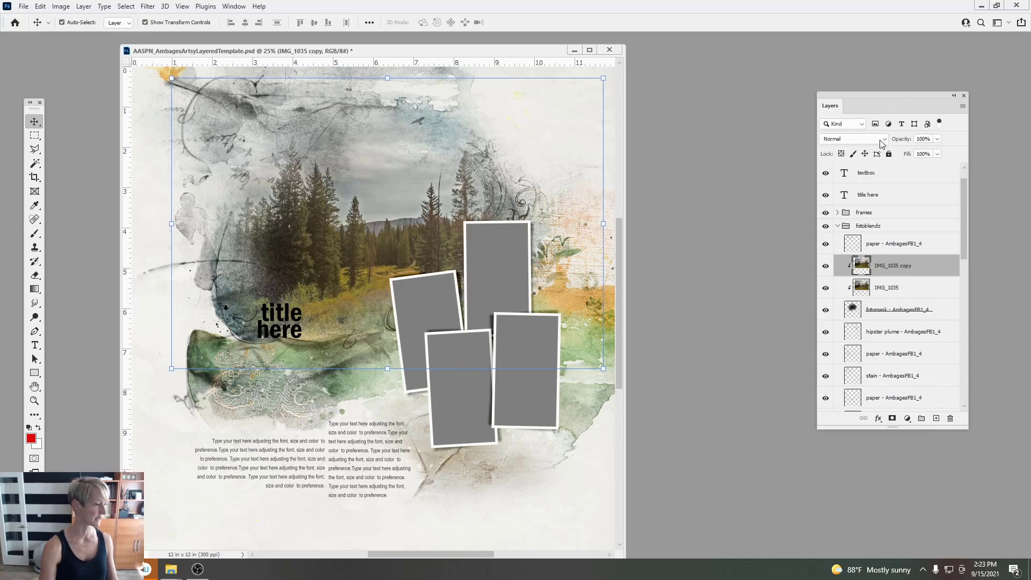
click(853, 139)
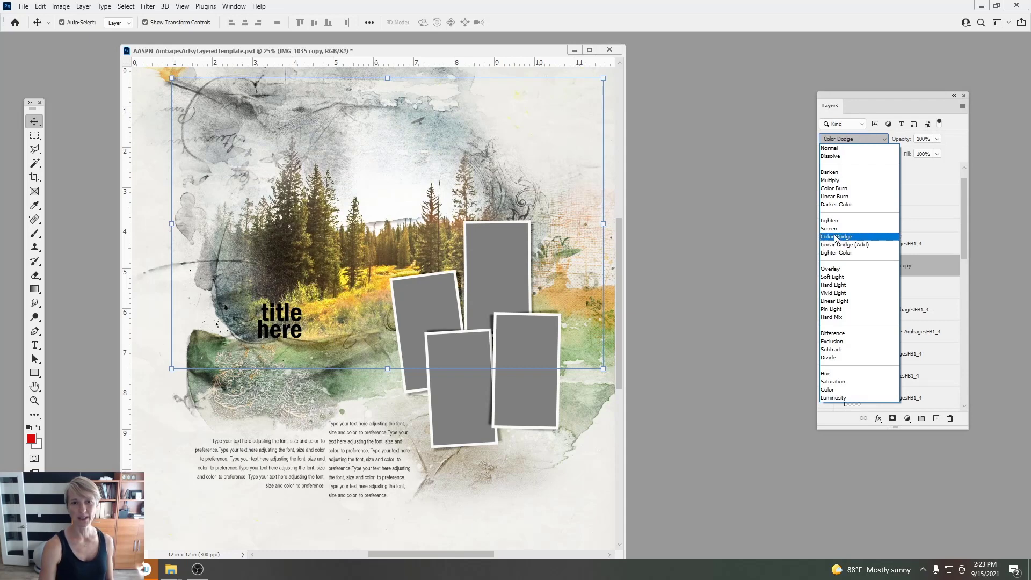
click(835, 237)
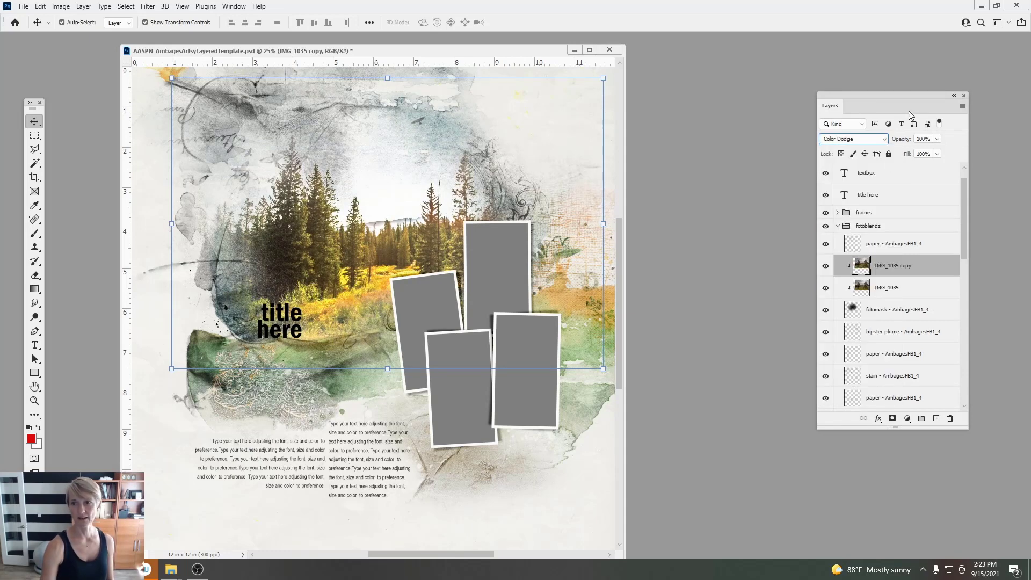
drag(916, 156, 912, 156)
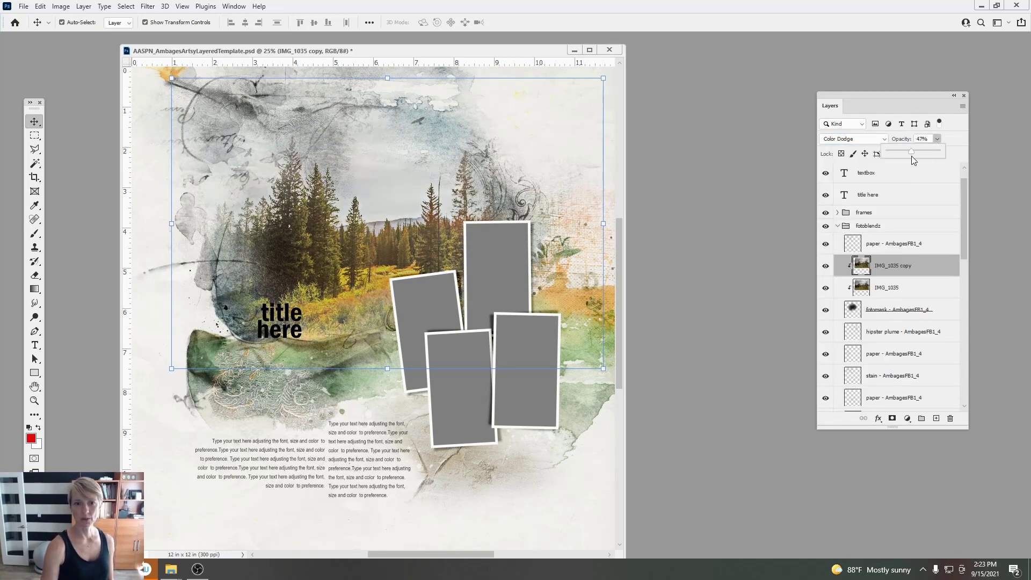
Step: Duplicate the Color Dodge copy of IMG_1035 and change the new copy's blend mode to Overlay
drag(904, 265, 939, 420)
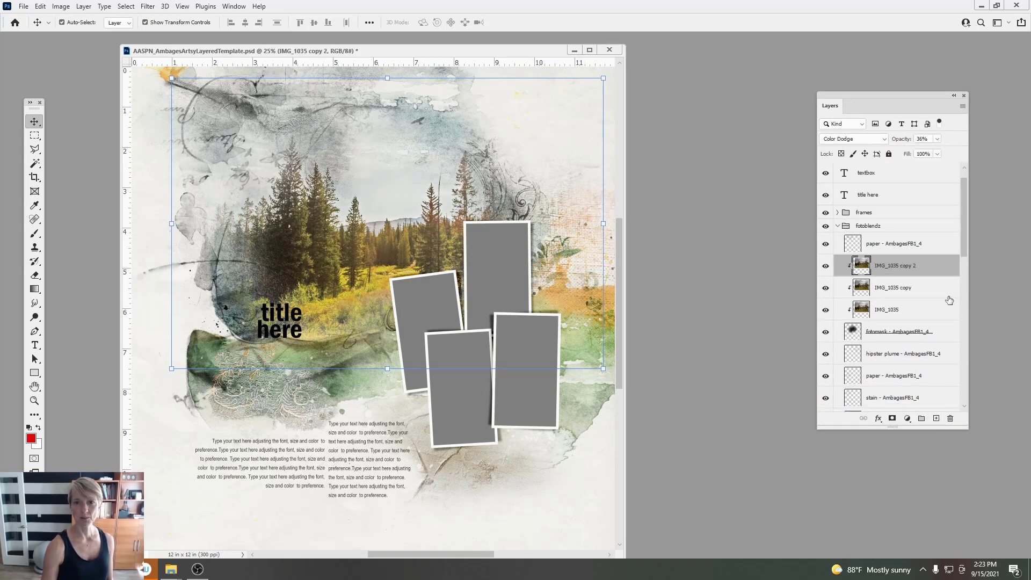
click(862, 140)
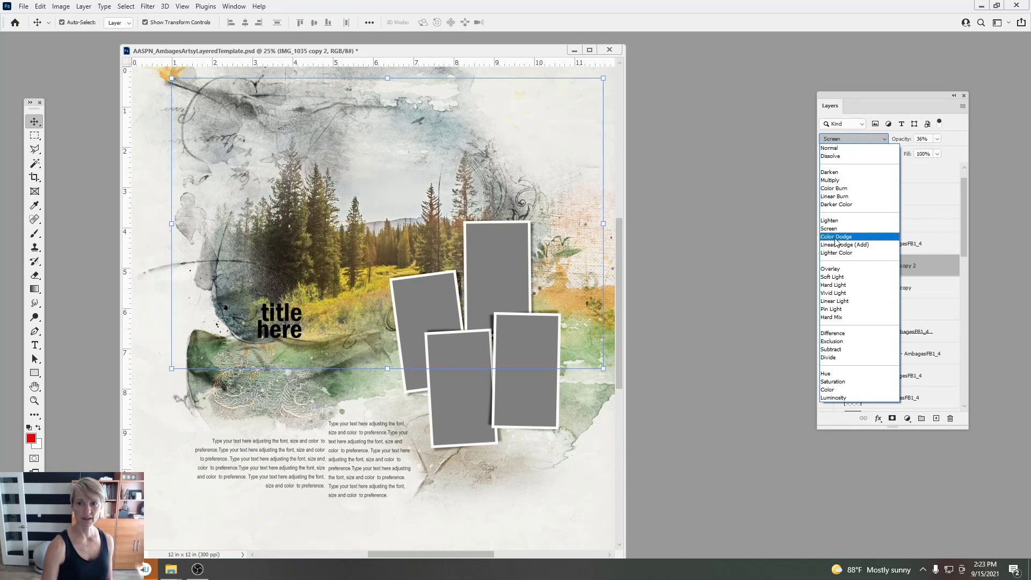
click(837, 269)
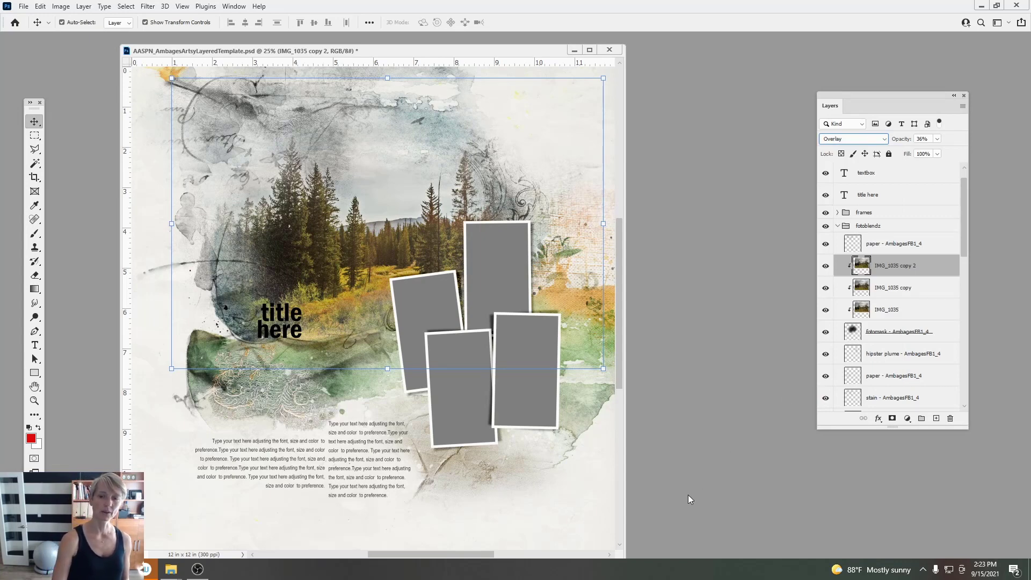
Step: Move the topmost frame's frame, mask and shadow layers above the copy 2 frame set, and shift the frame down with a slight rotation
click(507, 256)
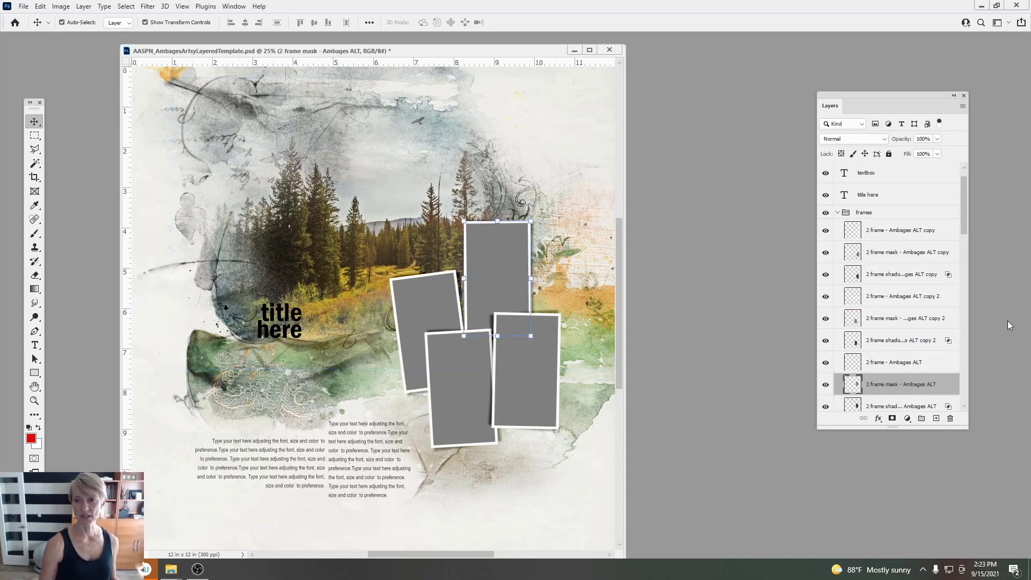
scroll(961, 216, down, 5)
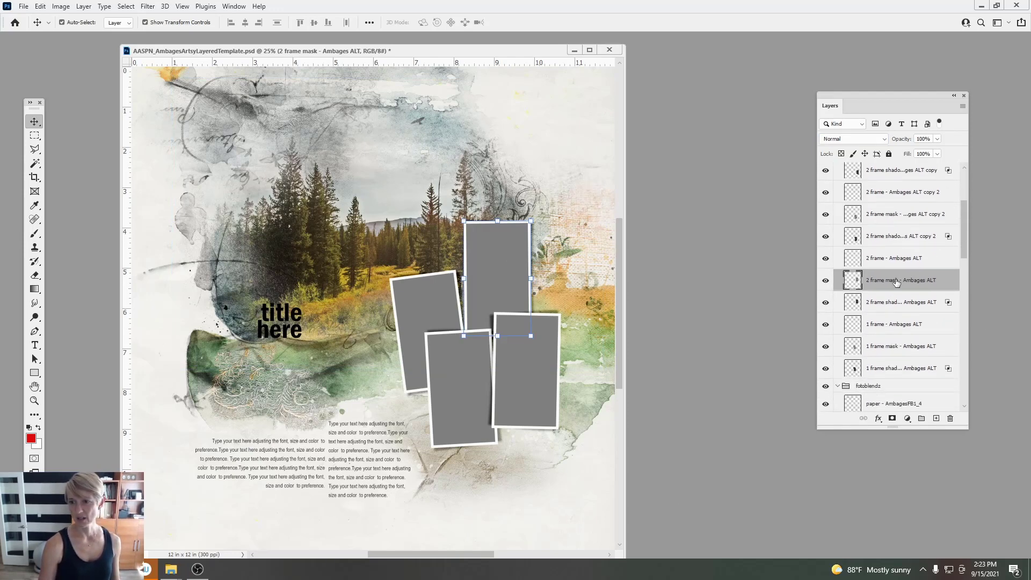
click(879, 303)
shift+click(886, 266)
drag(889, 270, 885, 184)
drag(512, 262, 511, 276)
drag(544, 222, 546, 225)
click(532, 24)
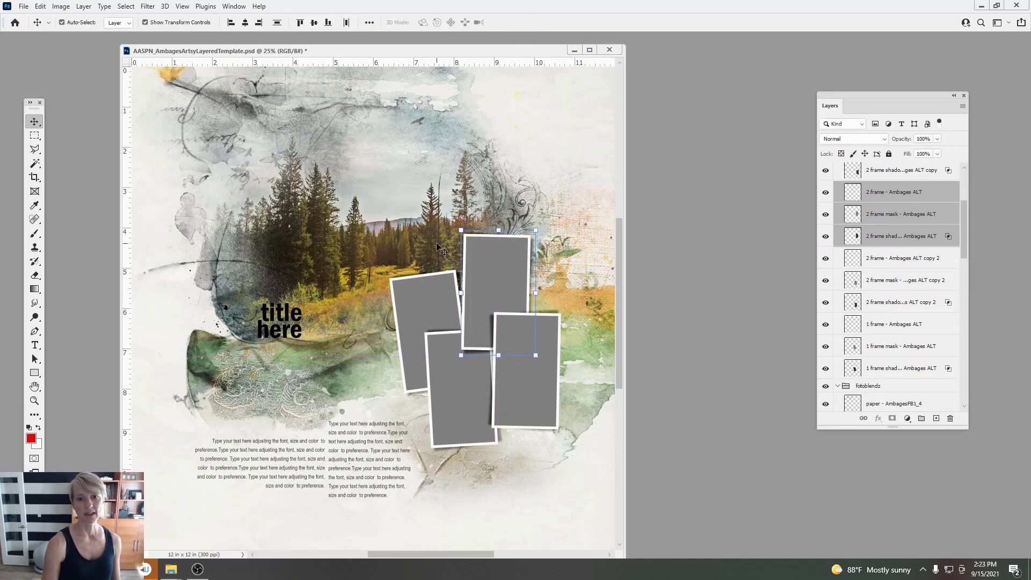
Step: Select the frame, mask and shadow layers of the tilted 1 frame set and nudge them slightly upward
click(436, 290)
shift+click(862, 331)
shift+click(862, 372)
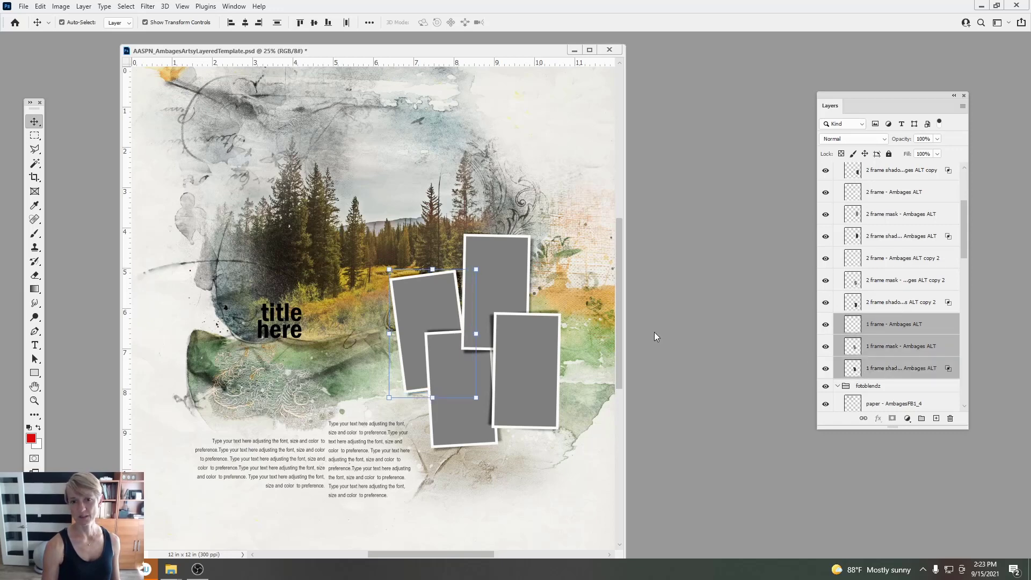
mouse_move(435, 304)
mouse_down()
mouse_move(398, 317)
mouse_move(432, 260)
mouse_move(550, 253)
mouse_move(546, 411)
mouse_move(413, 346)
mouse_move(398, 328)
mouse_move(436, 285)
mouse_move(436, 295)
mouse_up()
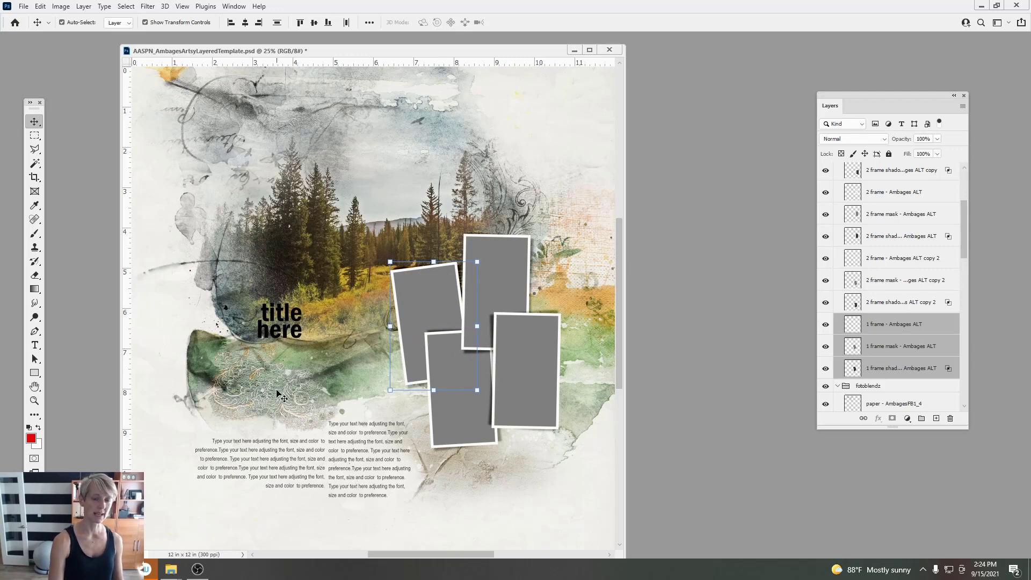
Step: Preview the hiking portraits in the 9 September folder and place IMG_1073 above the 1 frame mask with the default Camera Raw settings
click(857, 348)
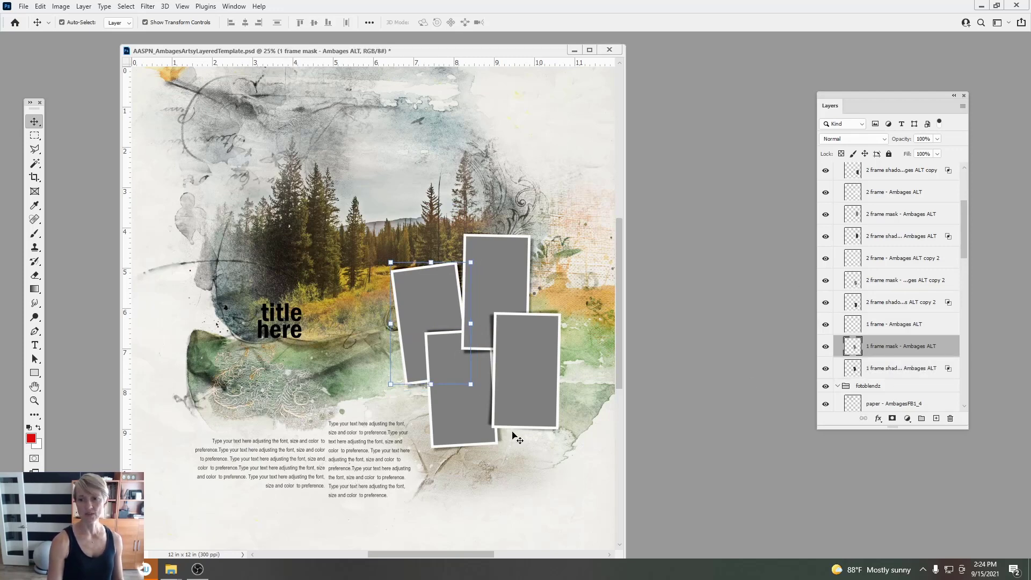
mouse_move(173, 569)
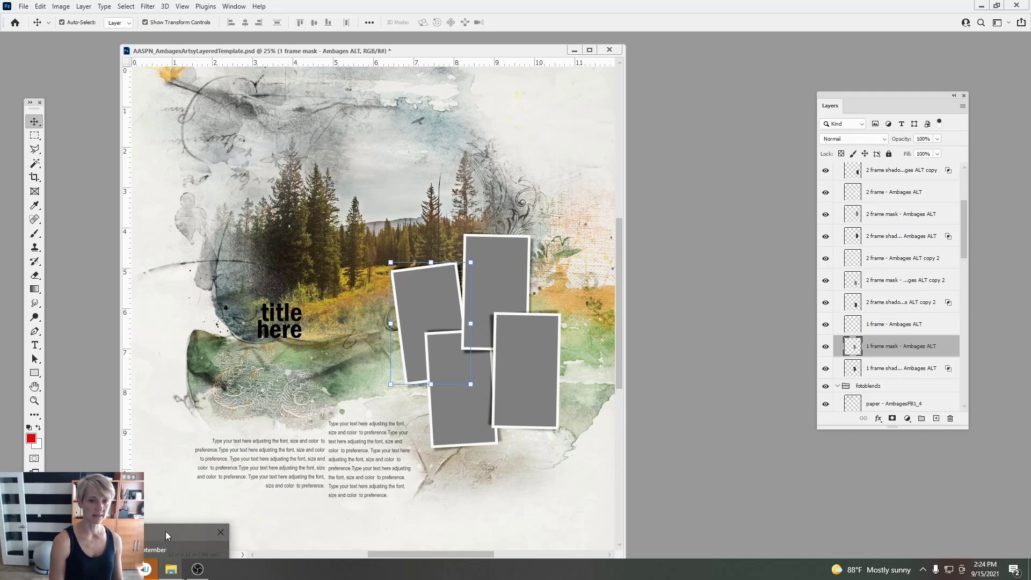
click(161, 537)
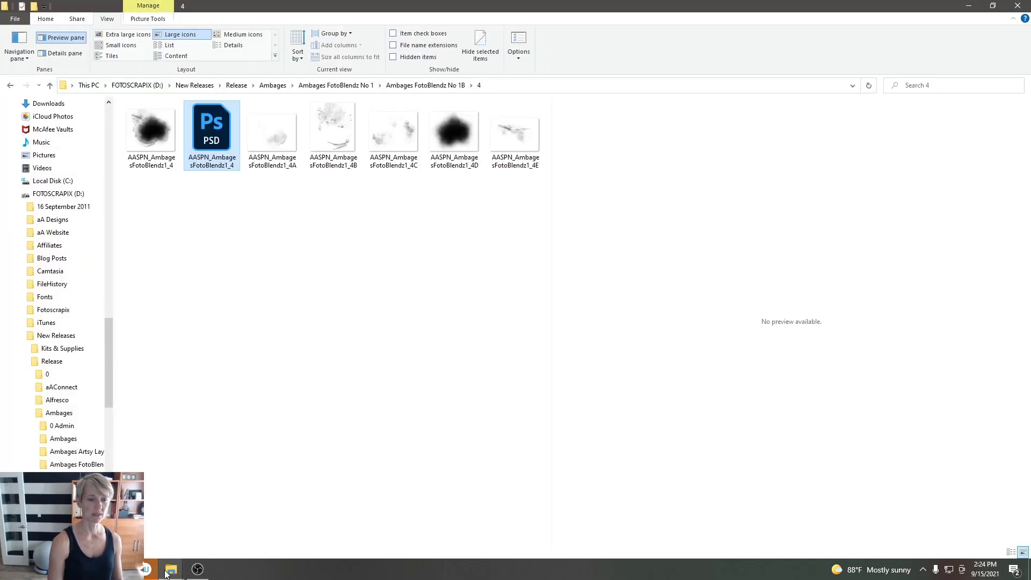
mouse_move(165, 574)
click(163, 544)
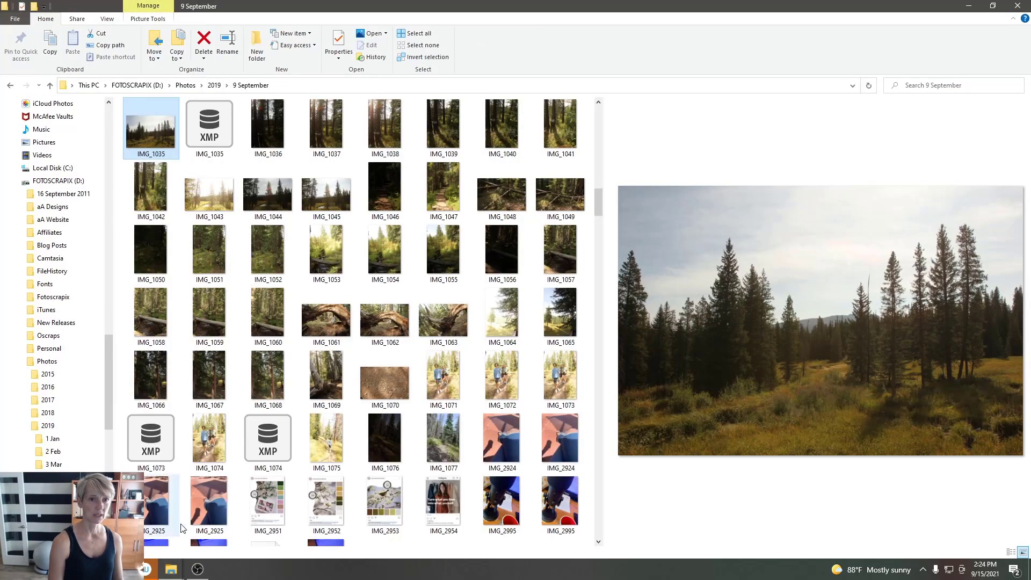
click(443, 372)
click(502, 383)
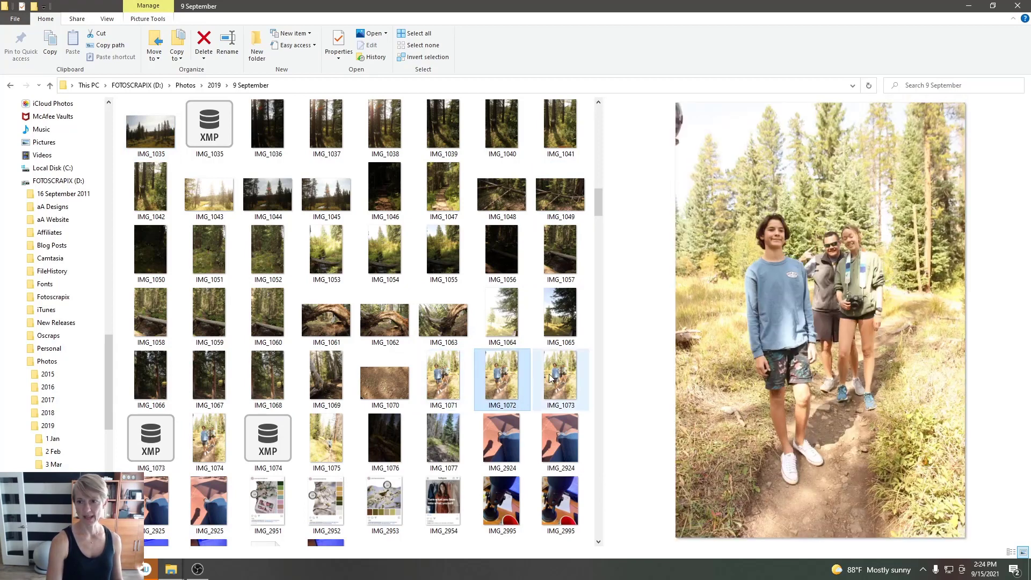
click(557, 381)
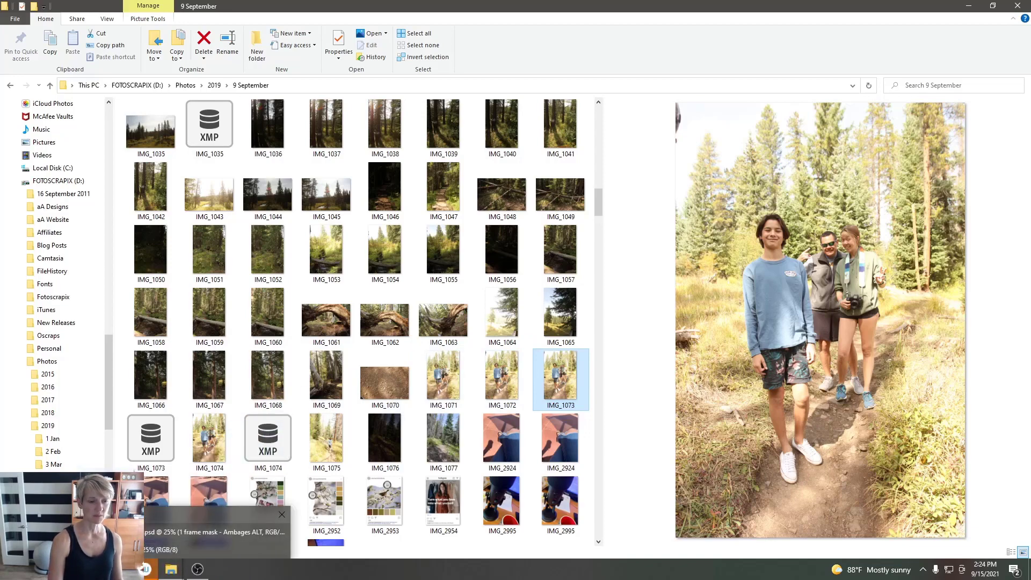
click(143, 568)
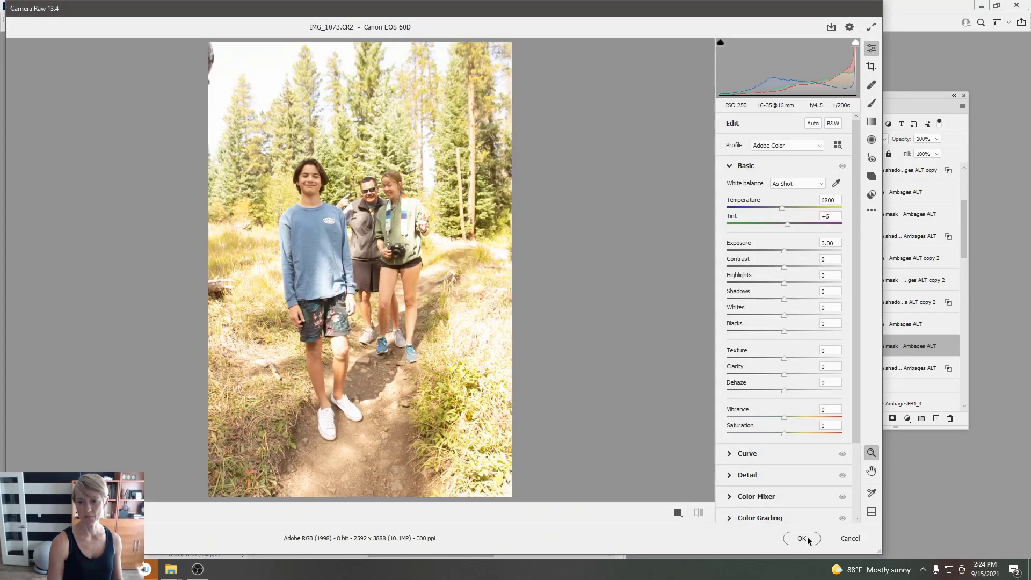
click(801, 538)
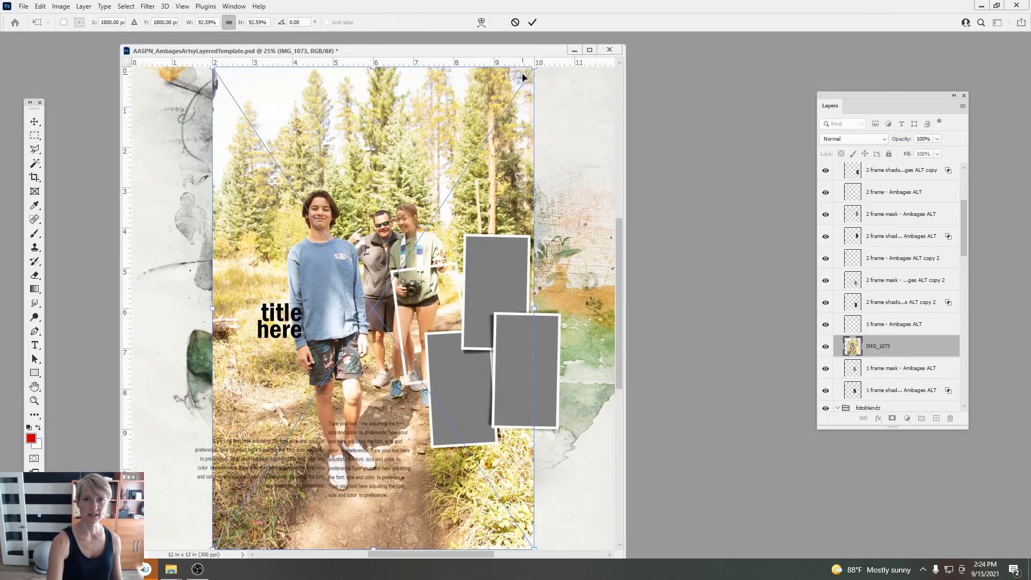
Step: Scale IMG_1073 down, position it over the tilted frame and clip it to the 1 frame mask
drag(533, 70, 295, 368)
drag(276, 419, 477, 251)
click(531, 22)
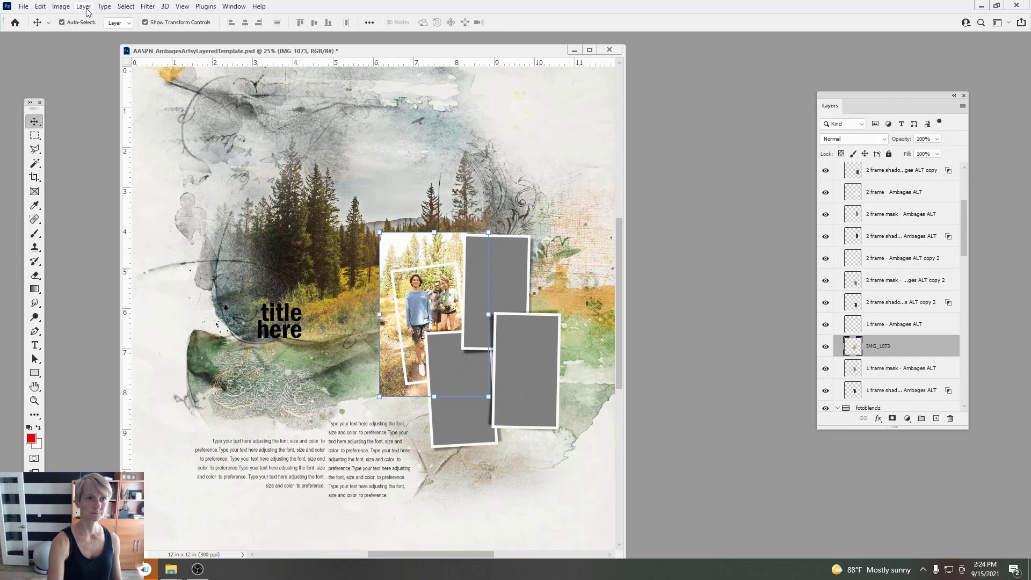
click(83, 6)
click(129, 193)
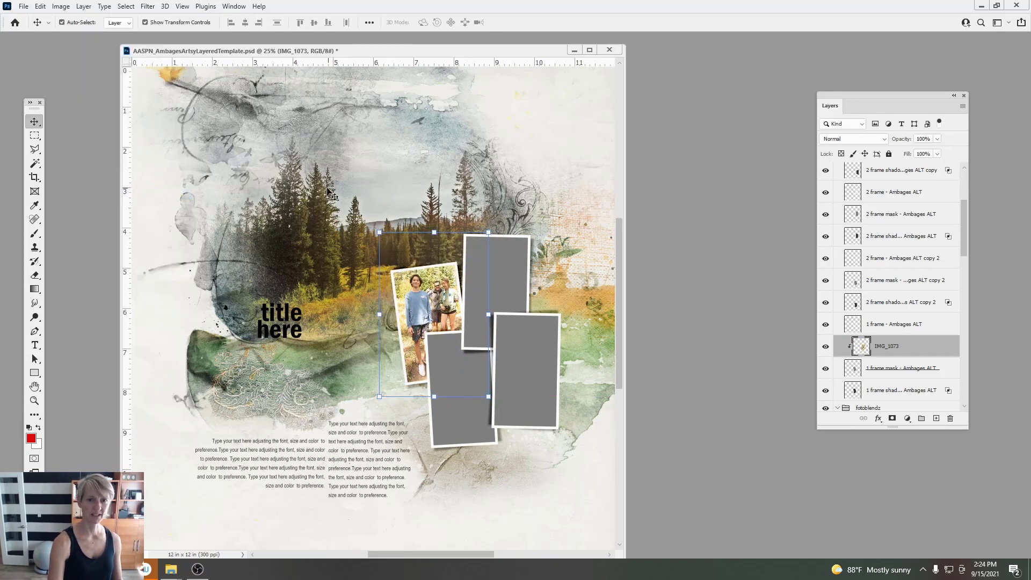
Step: Apply Levels to the IMG_1073 photo with the black input at 11 and midtones at 0.7
click(61, 5)
mouse_move(78, 33)
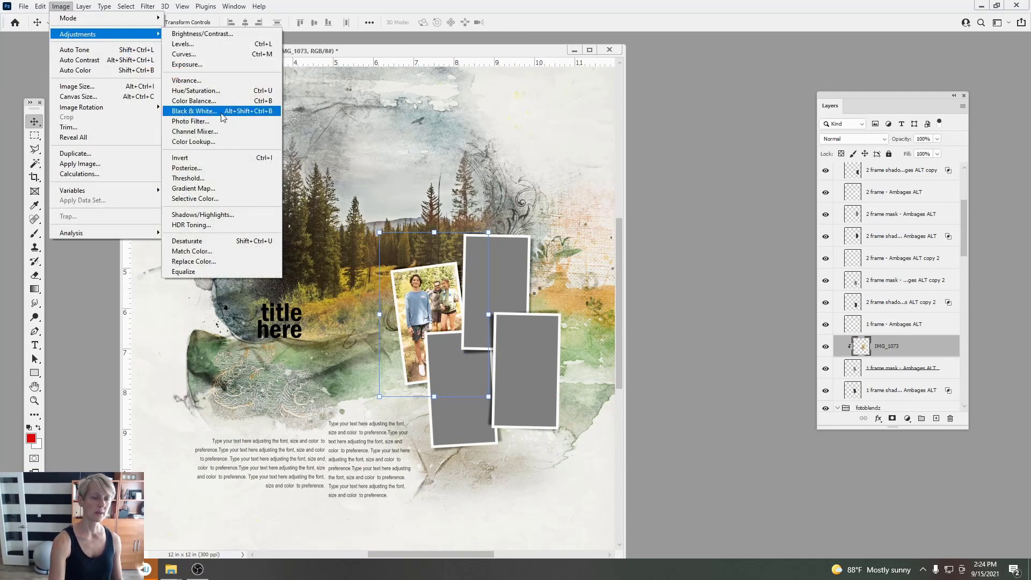
click(188, 44)
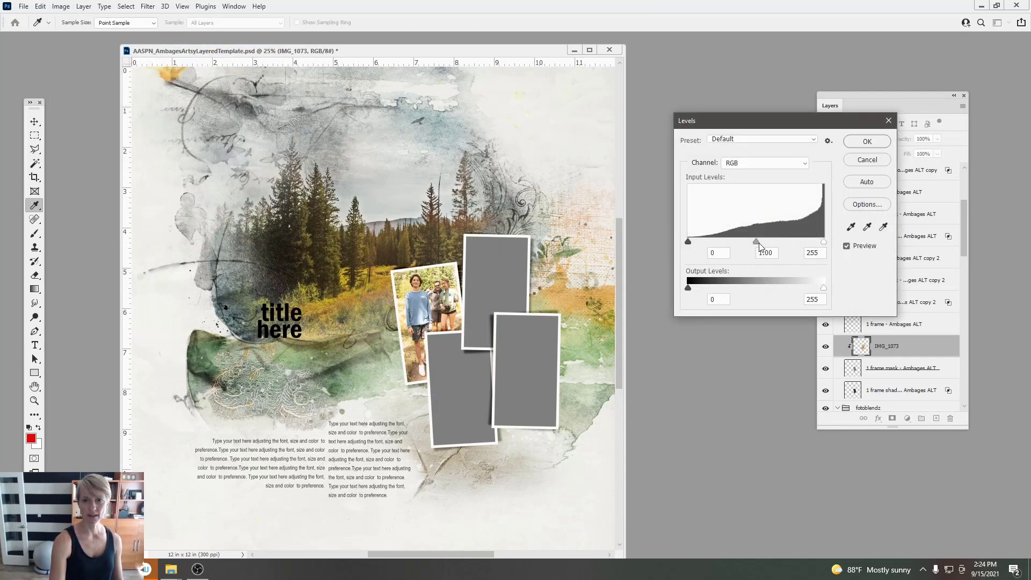
mouse_move(759, 244)
mouse_down()
mouse_move(784, 241)
mouse_move(771, 246)
mouse_up()
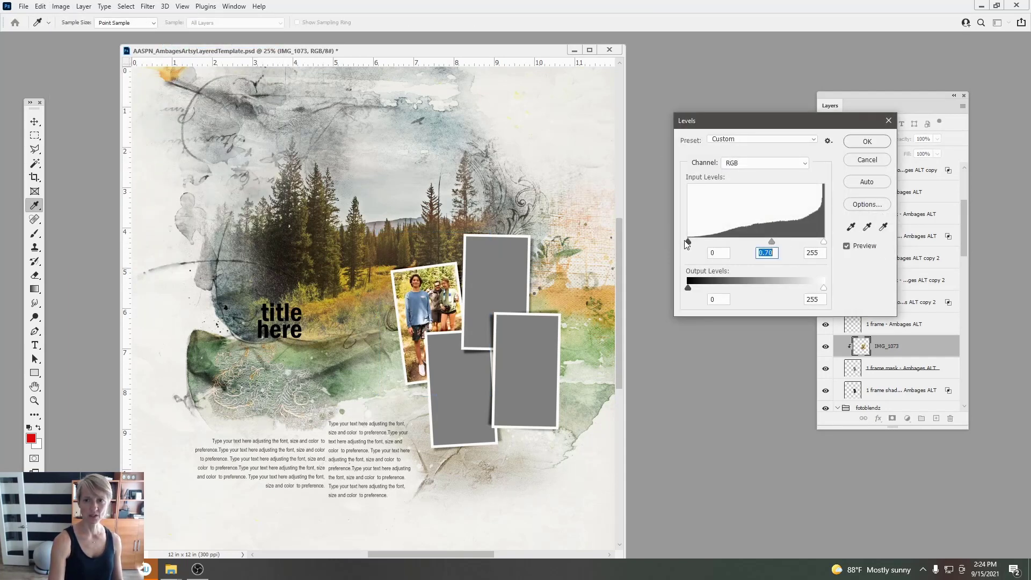
drag(688, 242, 702, 242)
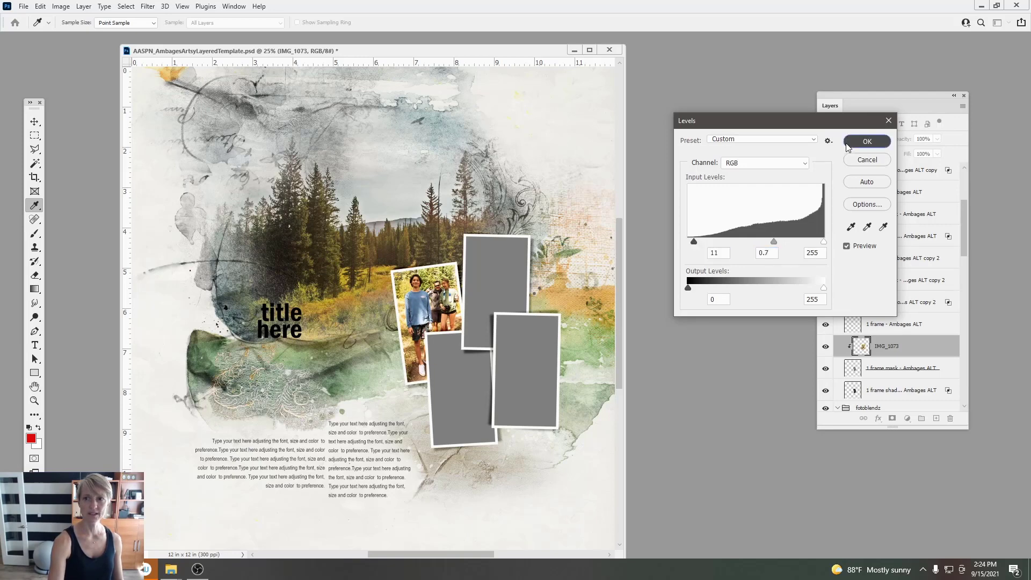
click(867, 141)
Step: Reduce the IMG_1073 photo's saturation to -33 with Hue/Saturation
click(61, 6)
mouse_move(82, 35)
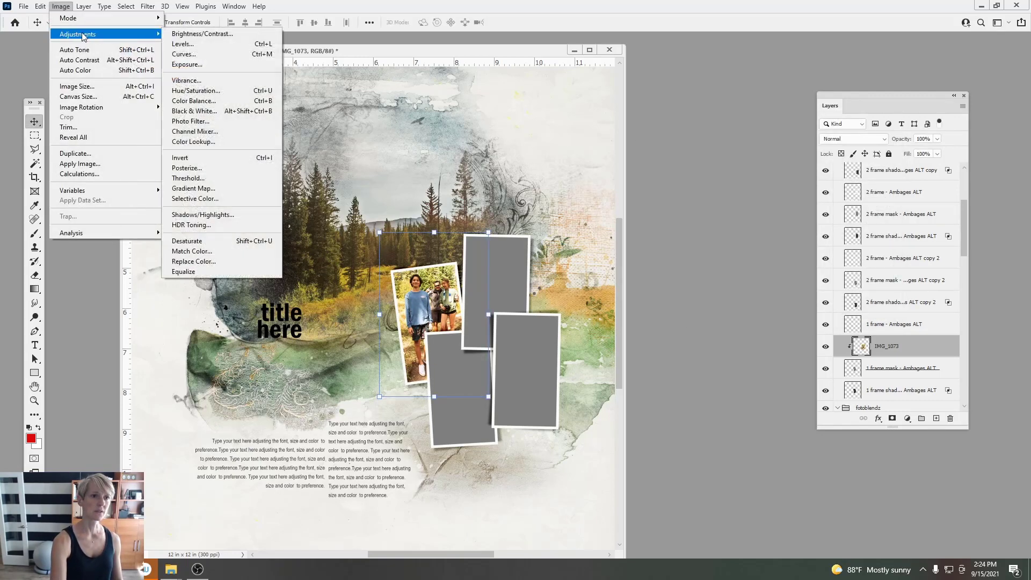
click(196, 90)
drag(716, 200, 699, 199)
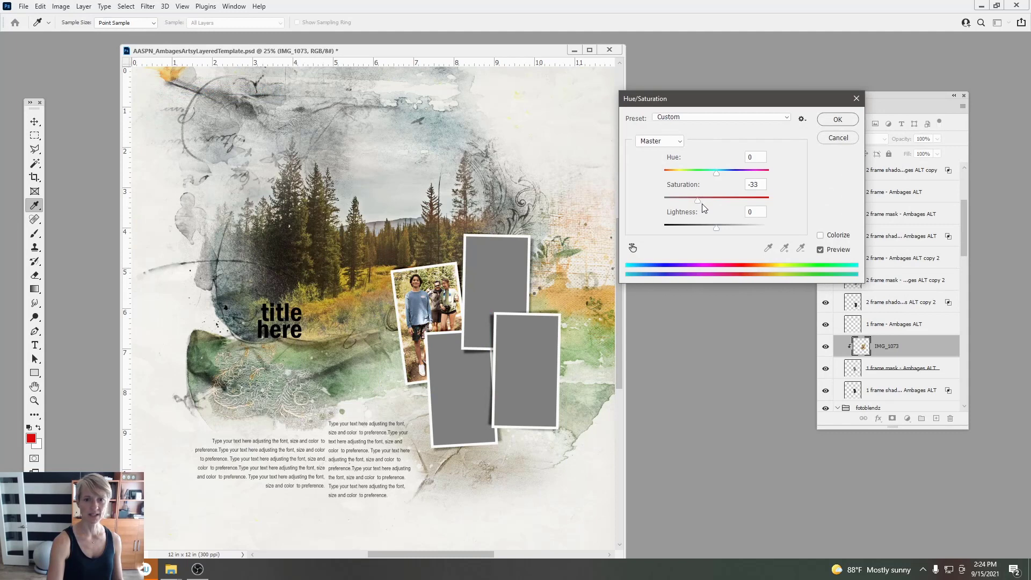
click(838, 119)
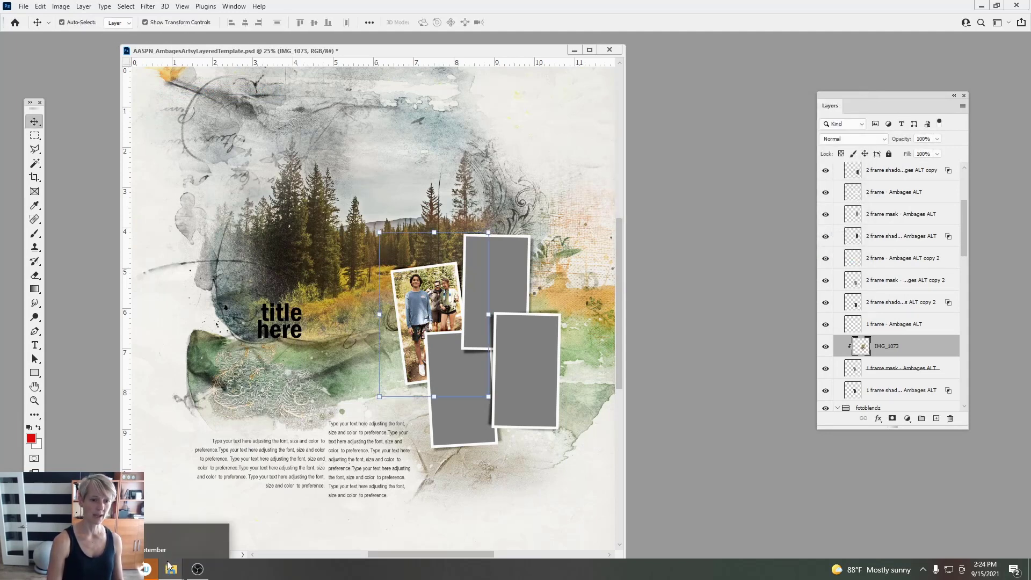
Step: Browse the 9 September folder and open the IMG_1000, IMG_1011 and IMG_1017 photos in Photoshop
click(156, 551)
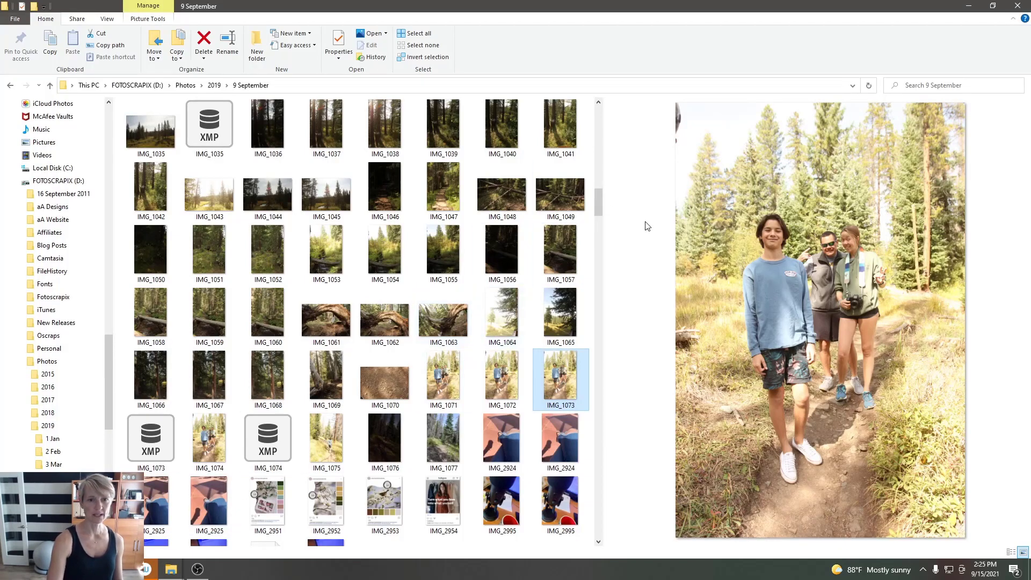
scroll(492, 214, up, 5)
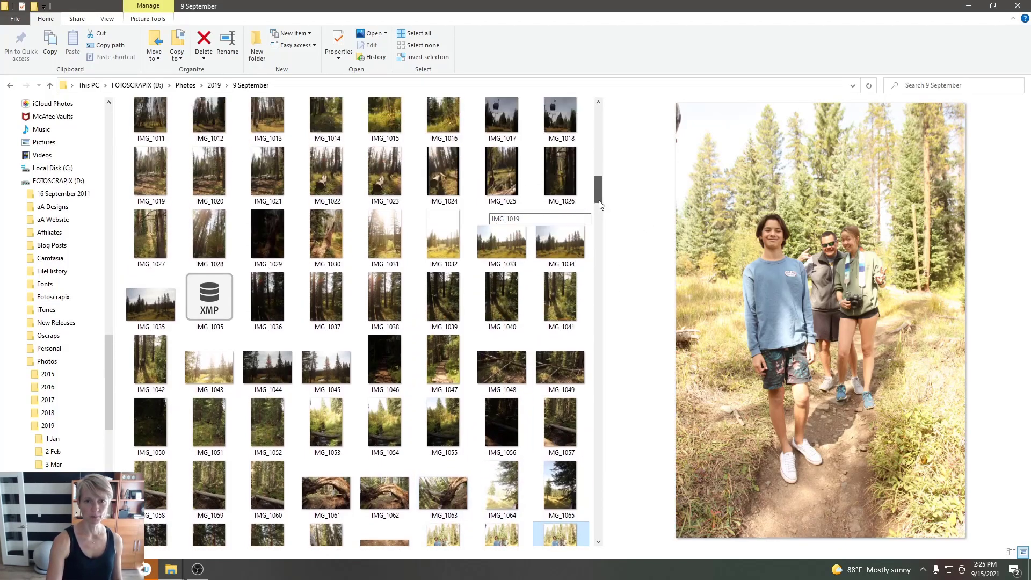
click(326, 290)
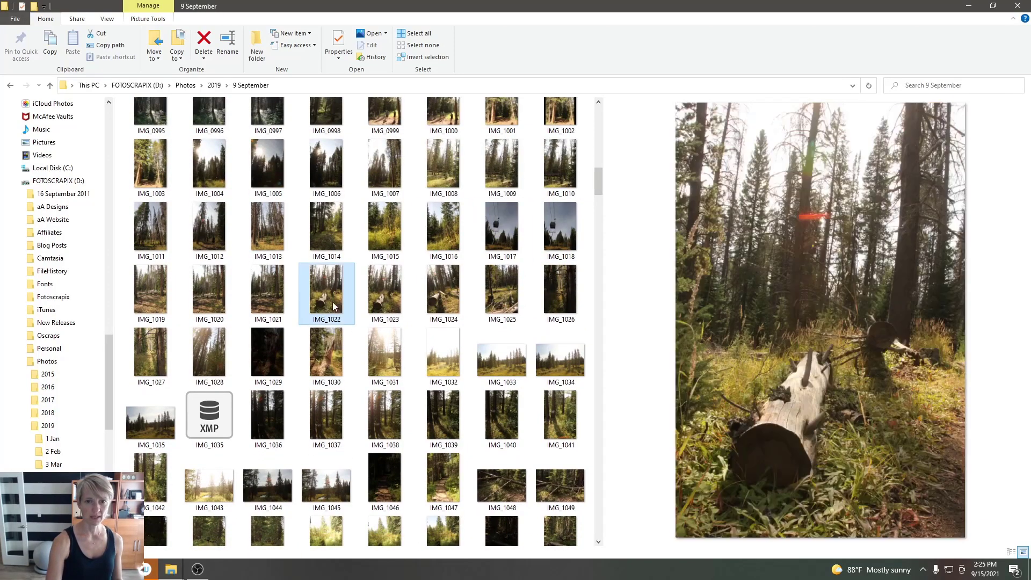
click(502, 231)
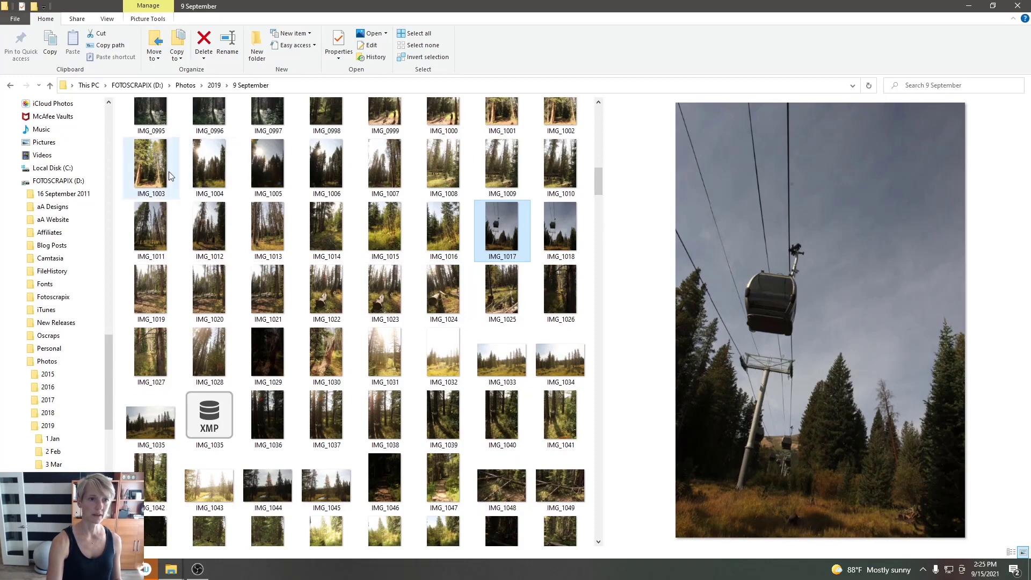
ctrl+click(164, 230)
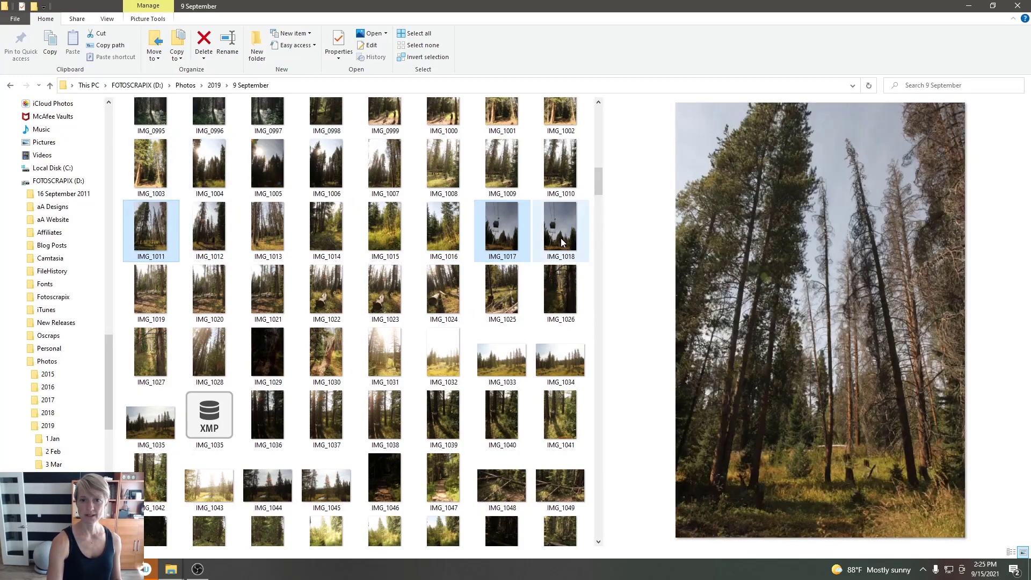
scroll(606, 168, up, 4)
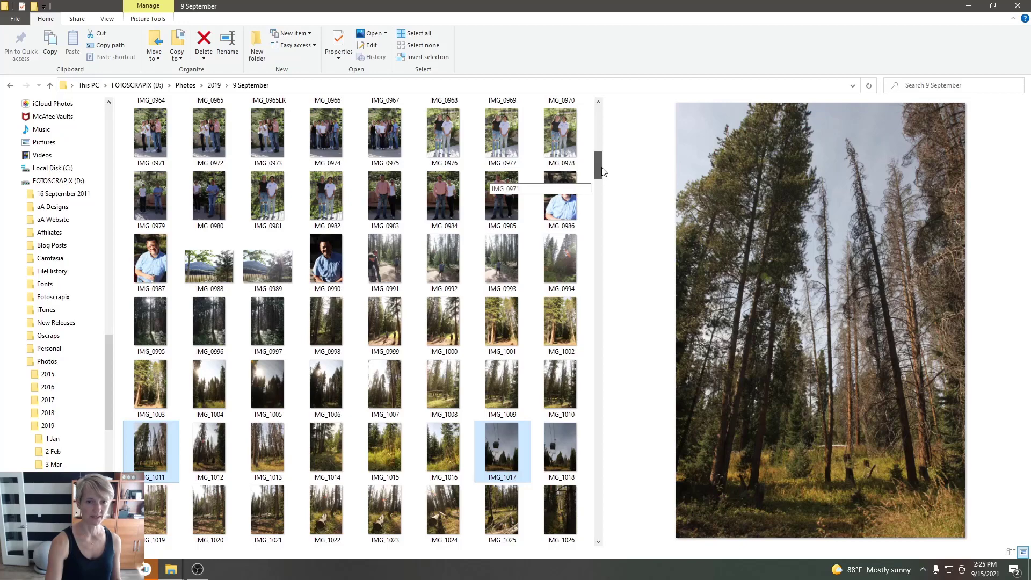
scroll(602, 171, down, 1)
ctrl+click(442, 307)
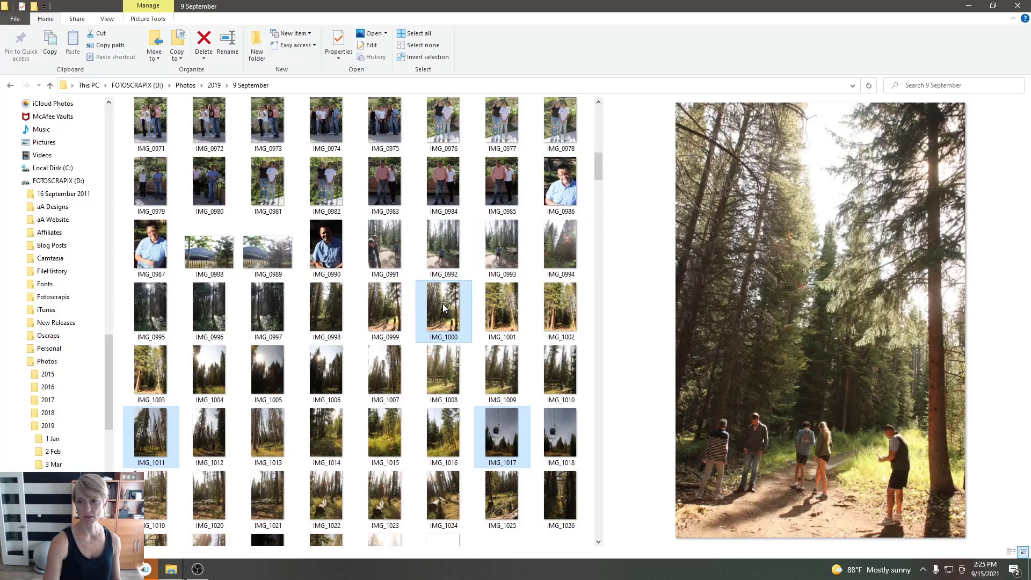
drag(442, 304, 702, 190)
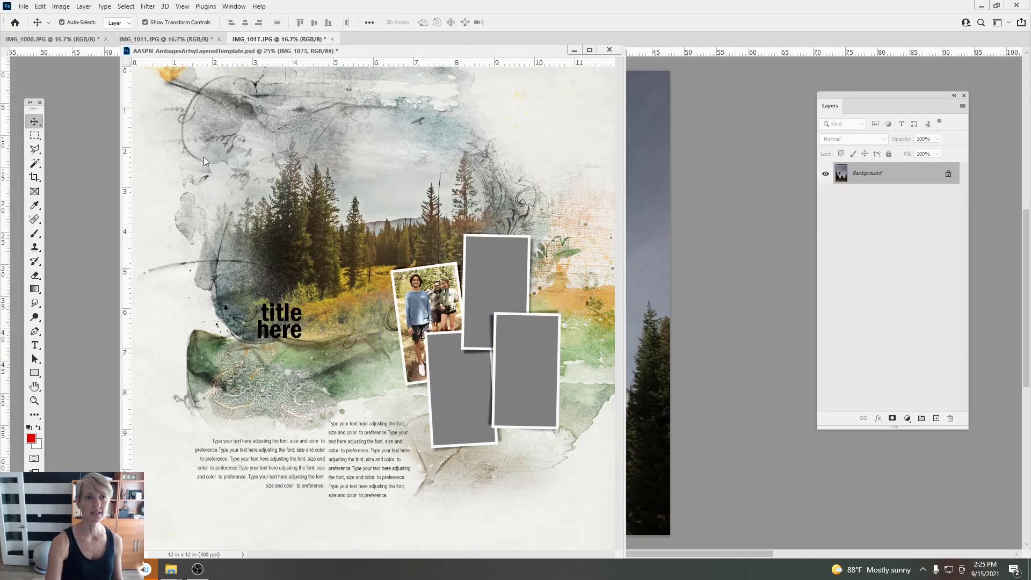
Step: Place IMG_1000 above the 2 frame mask - Ambages ALT copy layer and clip it to that mask
drag(95, 50, 81, 85)
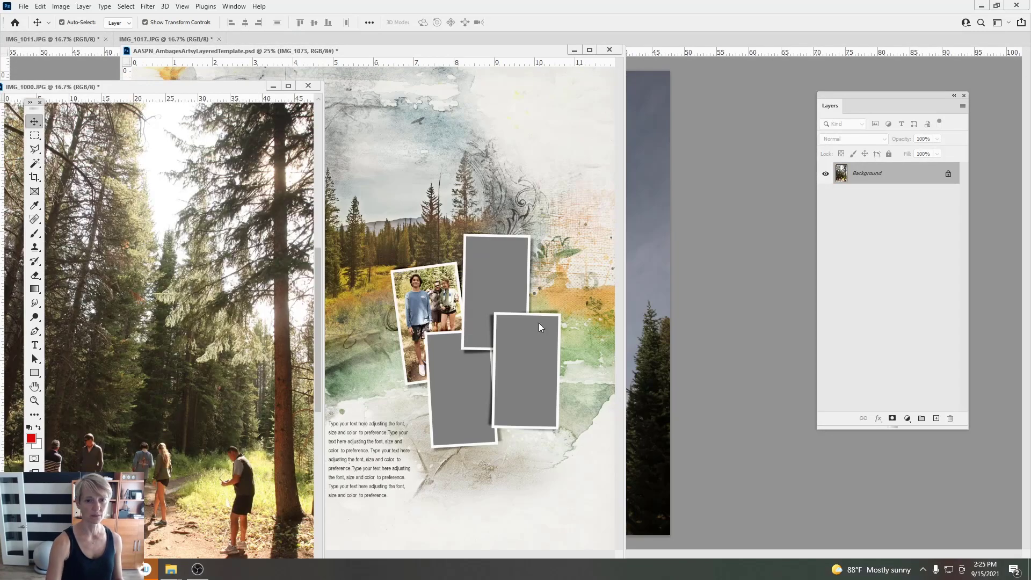
click(520, 366)
click(524, 370)
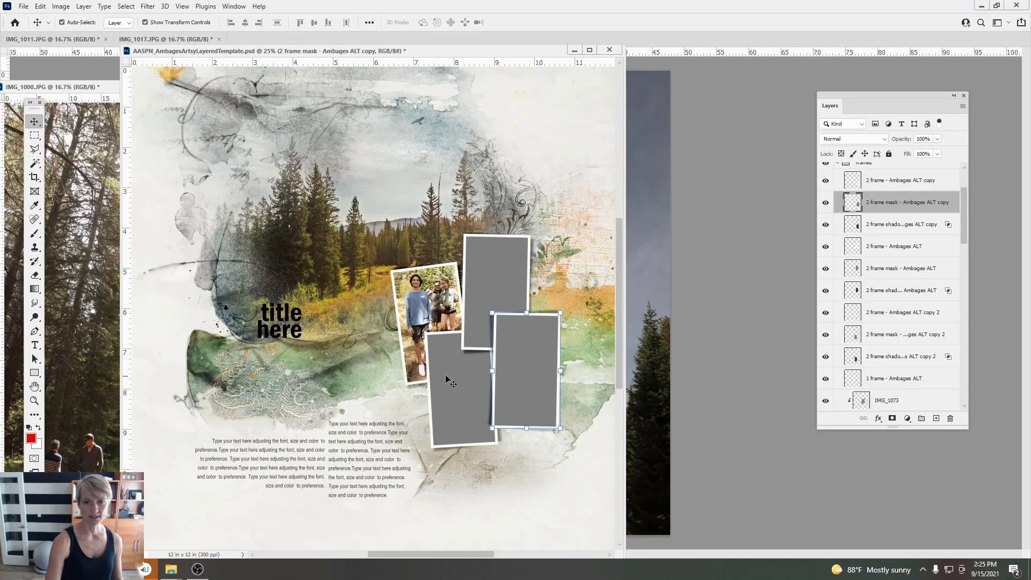
drag(73, 254, 531, 328)
click(84, 6)
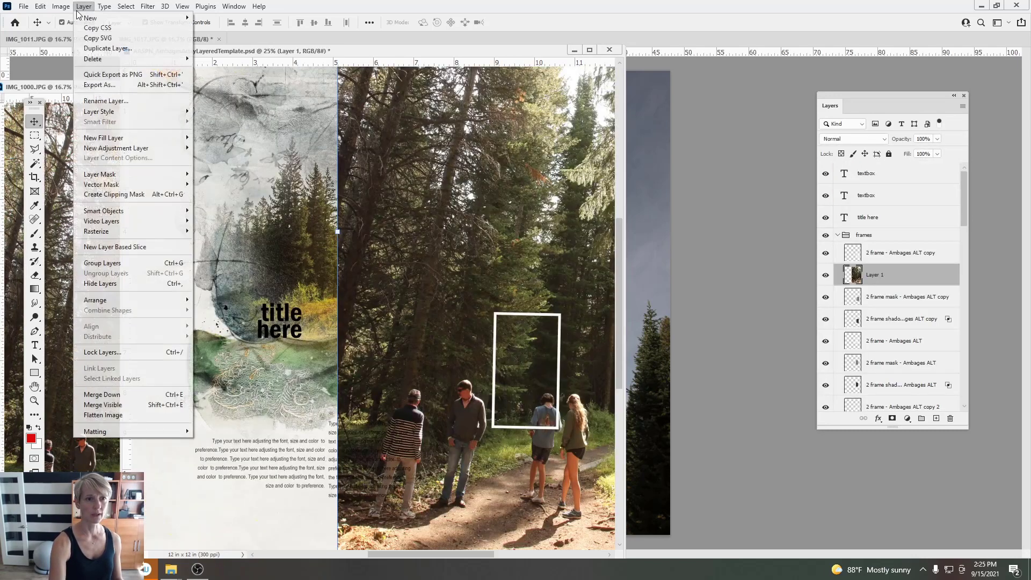
click(108, 184)
Step: Scale the clipped IMG_1000 photo to 16.26% and position it so the hikers on the trail show in the frame
drag(529, 326, 531, 377)
drag(530, 336, 496, 316)
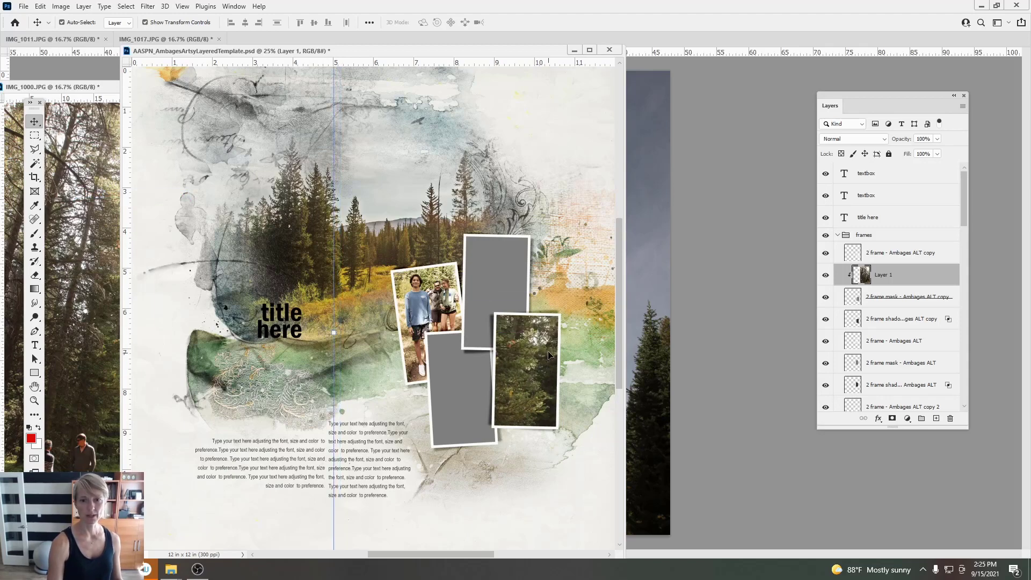
drag(548, 355, 544, 409)
drag(527, 336, 532, 391)
drag(334, 87, 408, 173)
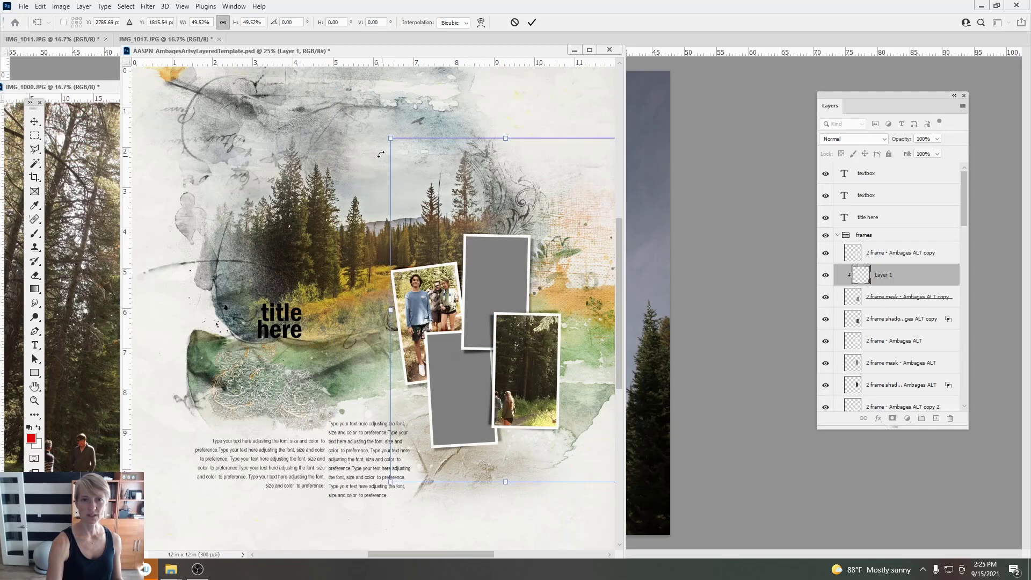
drag(391, 138, 486, 305)
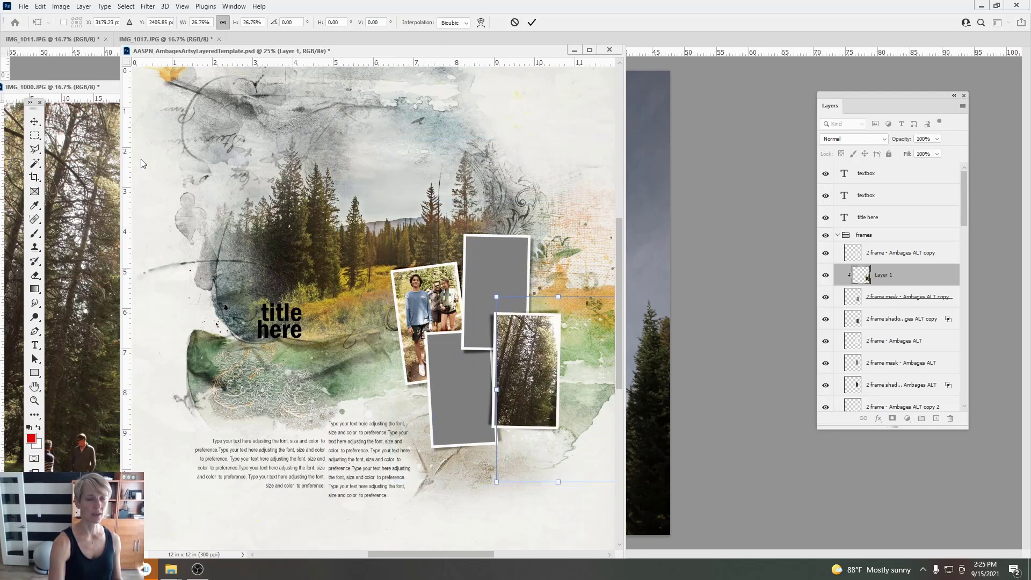
drag(524, 341, 498, 296)
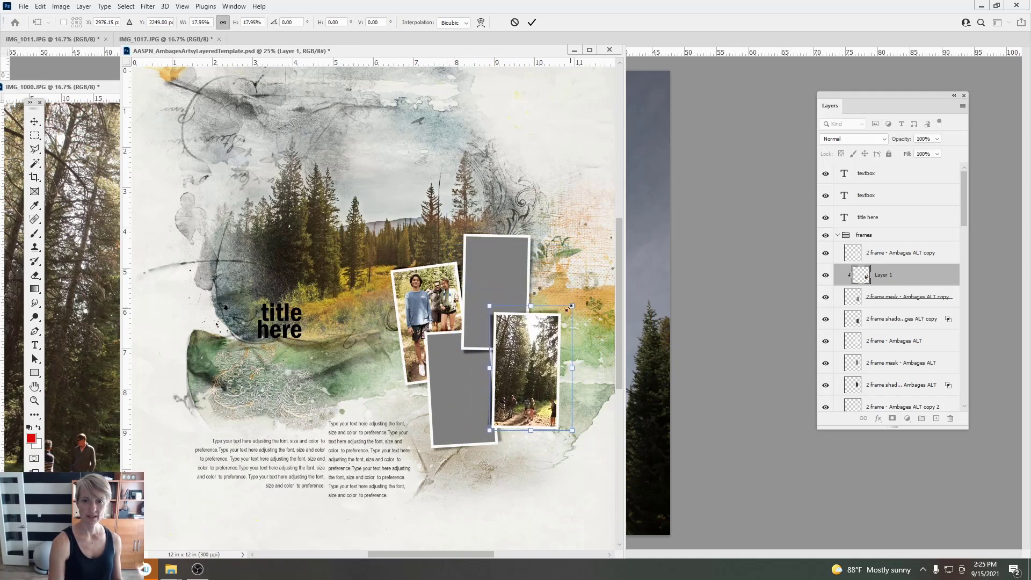
drag(569, 309, 529, 335)
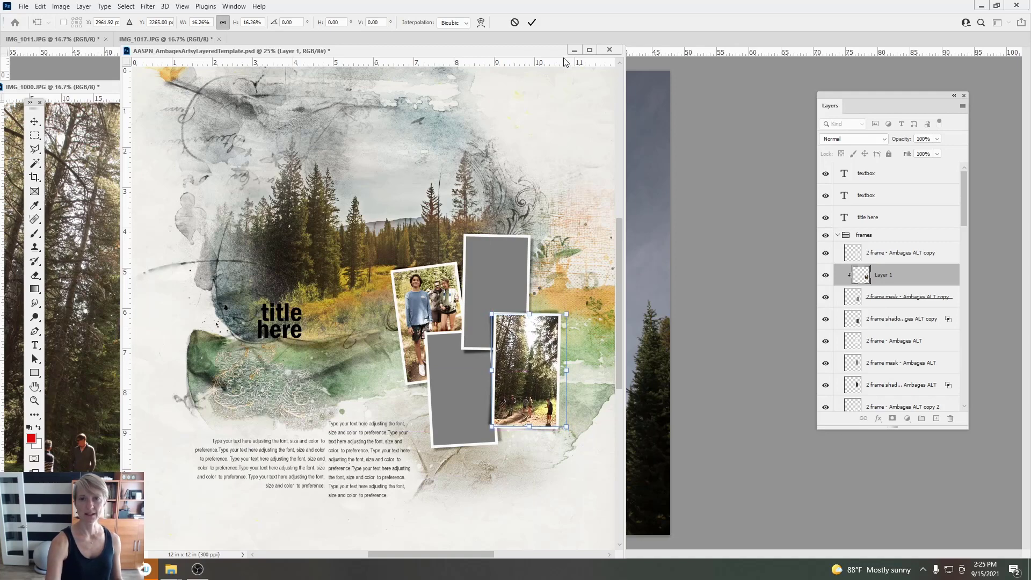
click(531, 23)
Step: Brighten the IMG_1000 photo with Curves, mapping input 70 to output 86 and slightly raising a second point in the highlights
click(61, 6)
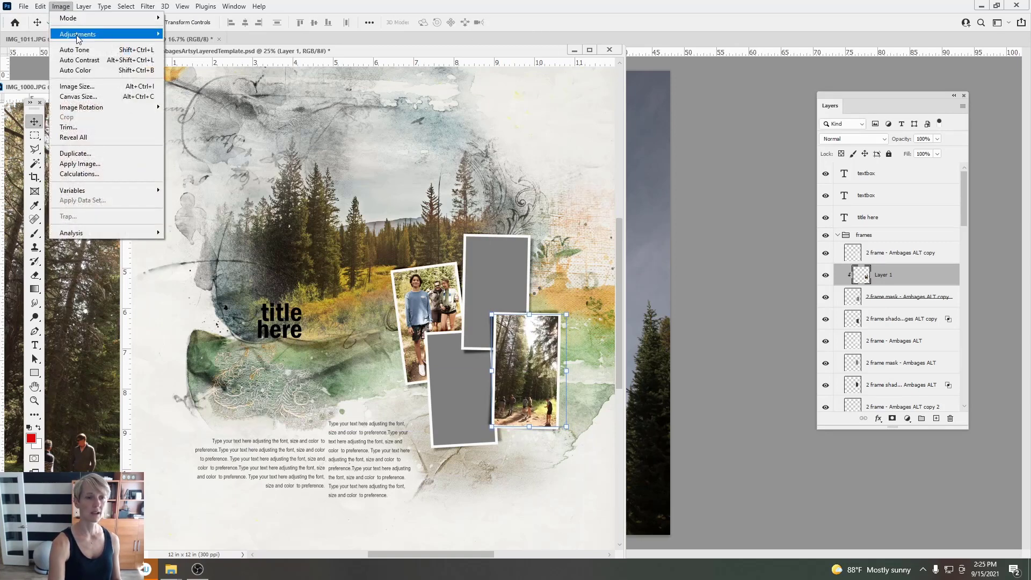
mouse_move(76, 38)
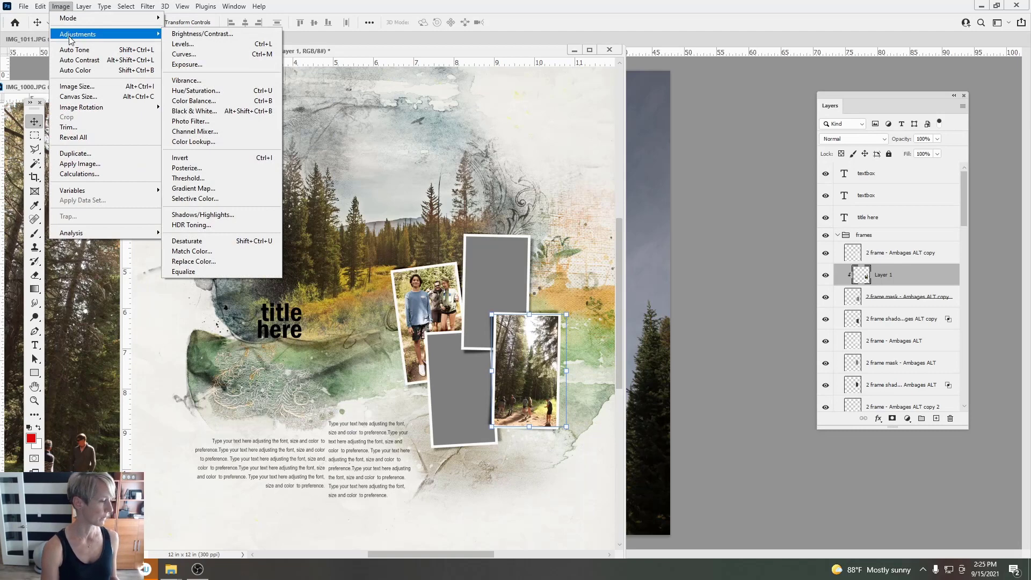
click(179, 54)
drag(679, 217, 677, 196)
click(638, 246)
drag(638, 246, 639, 247)
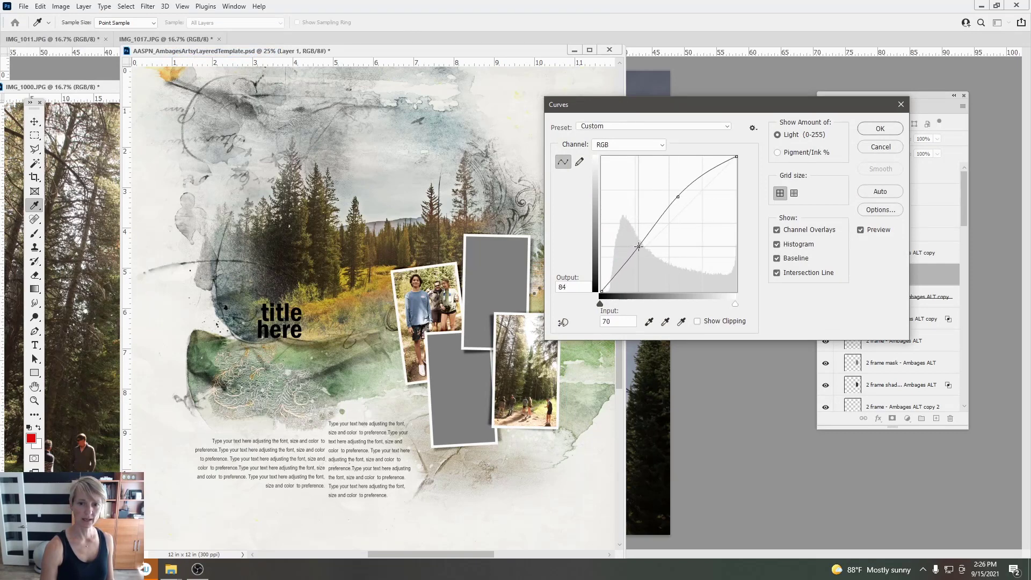
mouse_move(678, 197)
mouse_down()
mouse_move(674, 183)
mouse_move(678, 202)
mouse_up()
drag(637, 246, 639, 246)
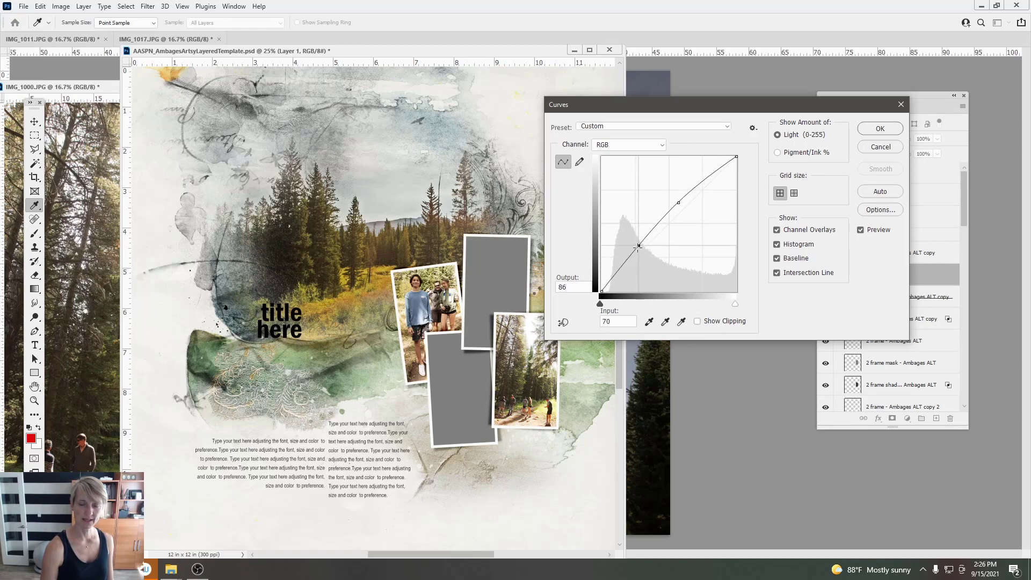
click(879, 130)
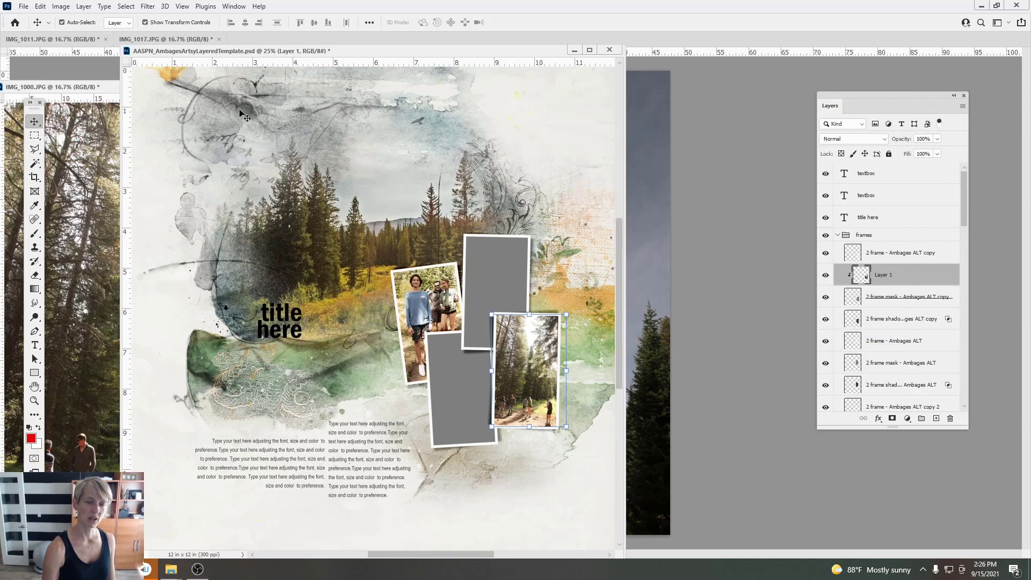
Step: Adjust the clipped IMG_1000 photo's saturation with Hue/Saturation and close the separate IMG_1000 file
click(60, 10)
mouse_move(76, 30)
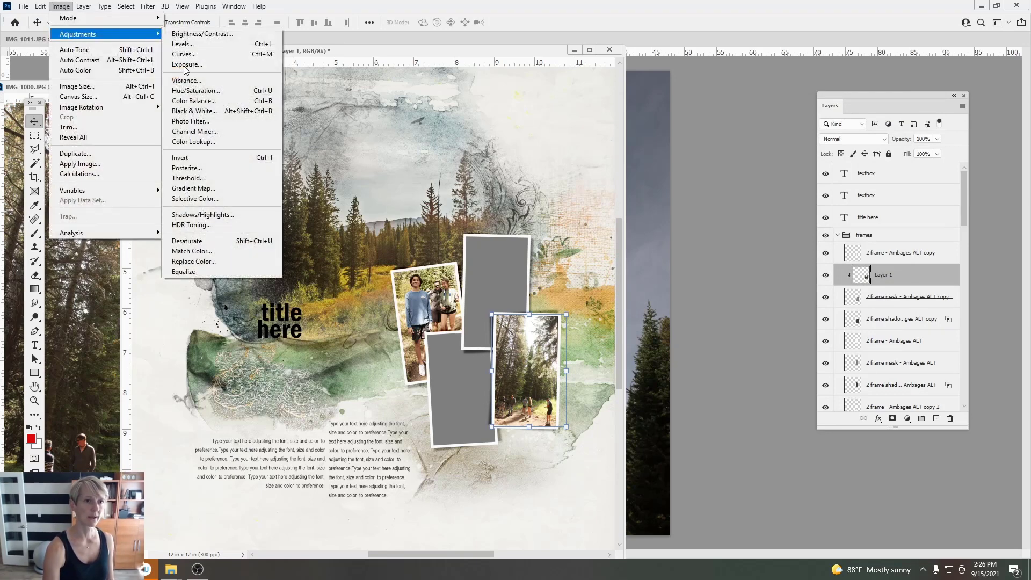
click(206, 91)
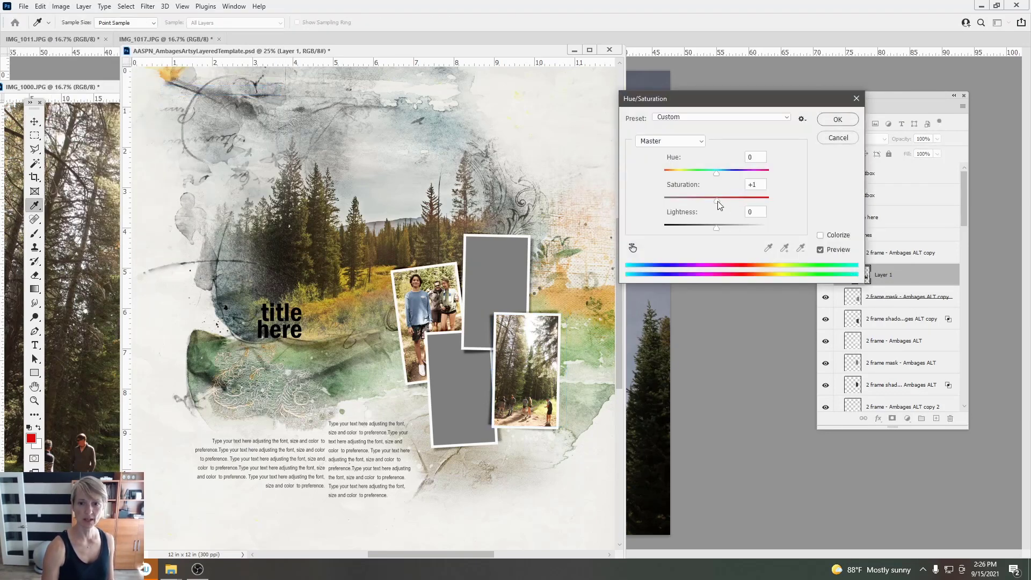
click(835, 122)
drag(98, 86, 161, 86)
click(337, 86)
Step: Float the IMG_1017 gondola photo and apply Levels with midtones at 1.46 and the white input at 187
drag(126, 39, 111, 77)
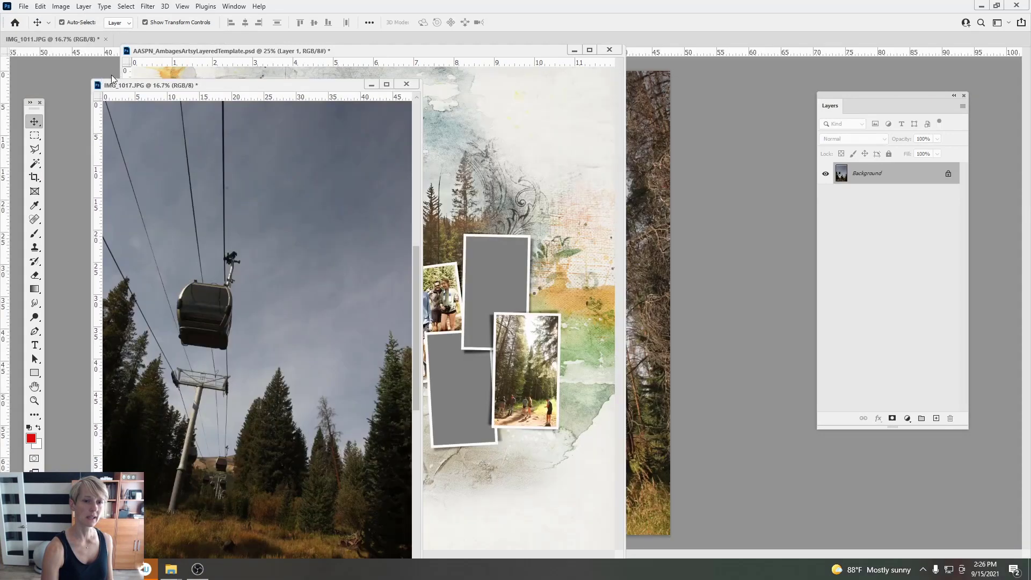
click(65, 10)
mouse_move(75, 34)
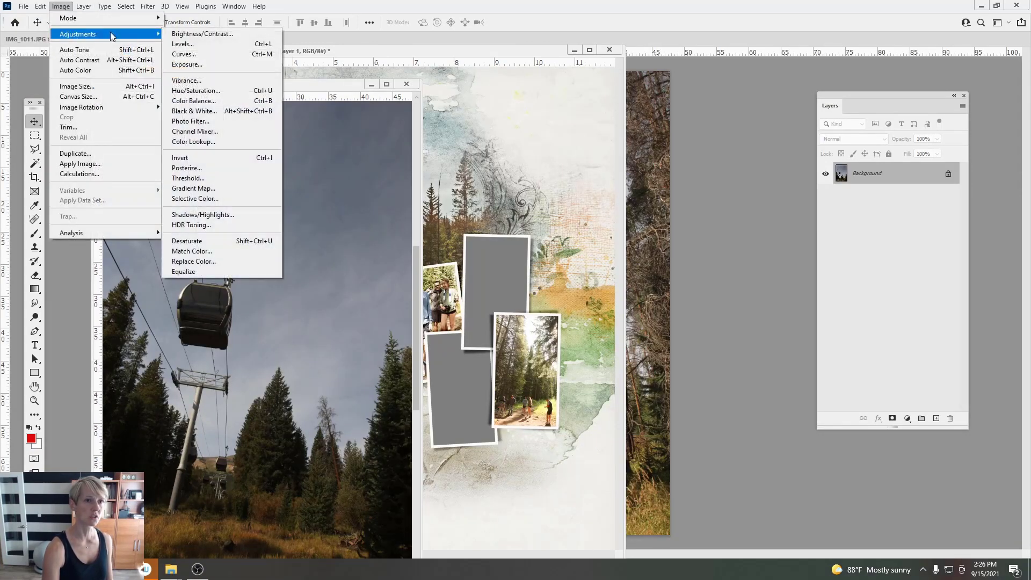
click(197, 44)
drag(822, 241, 724, 247)
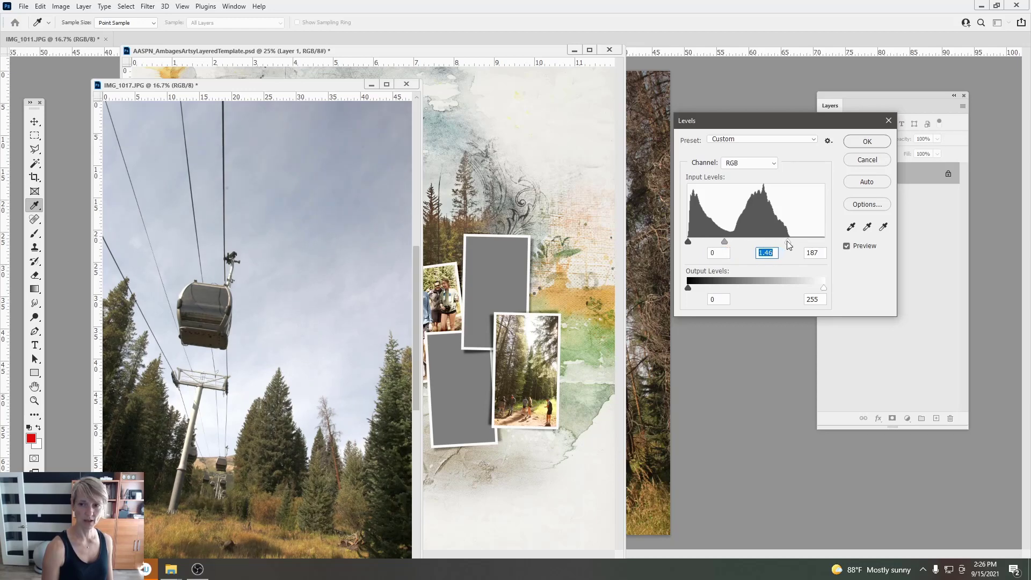
click(862, 142)
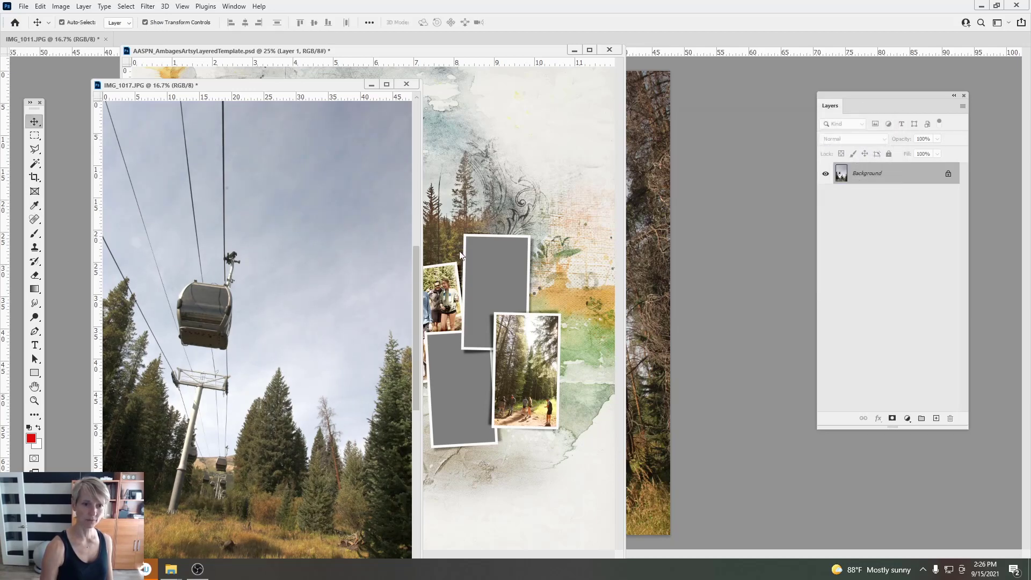
Step: Place IMG_1017 above the 2 frame mask - Ambages ALT layer and scale it to 24.89% over the uppermost frame
click(481, 291)
click(112, 196)
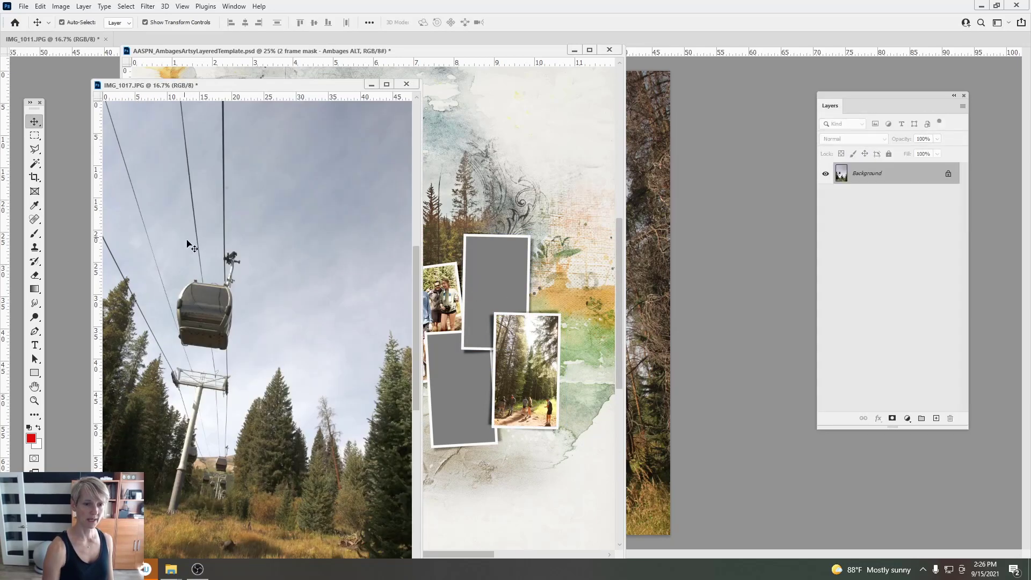
drag(189, 258, 509, 404)
drag(353, 100, 422, 150)
drag(465, 198, 565, 351)
drag(571, 417, 535, 276)
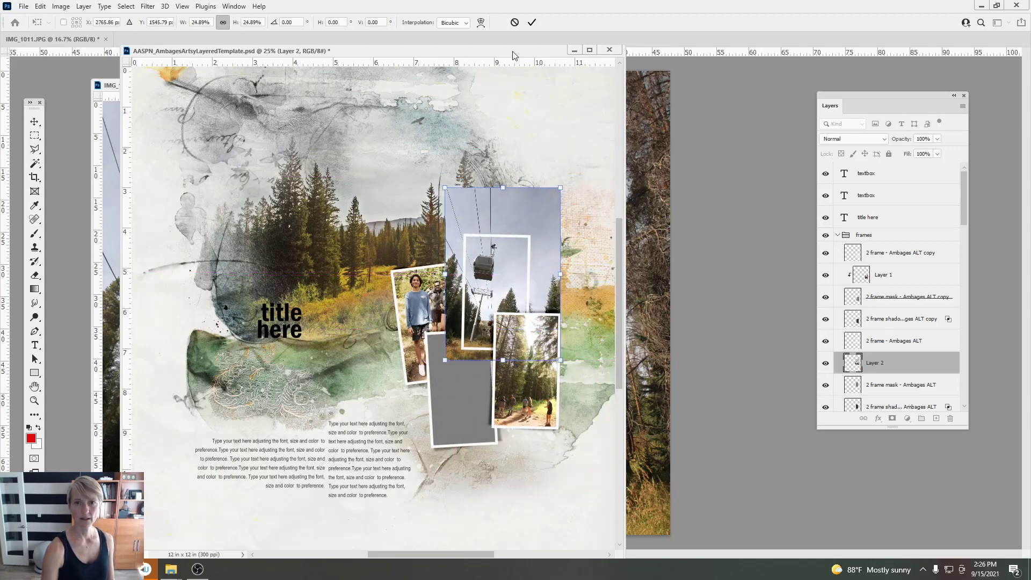
click(532, 24)
Step: Clip the gondola photo to the 2 frame mask and shift it slightly upward within the frame
click(84, 6)
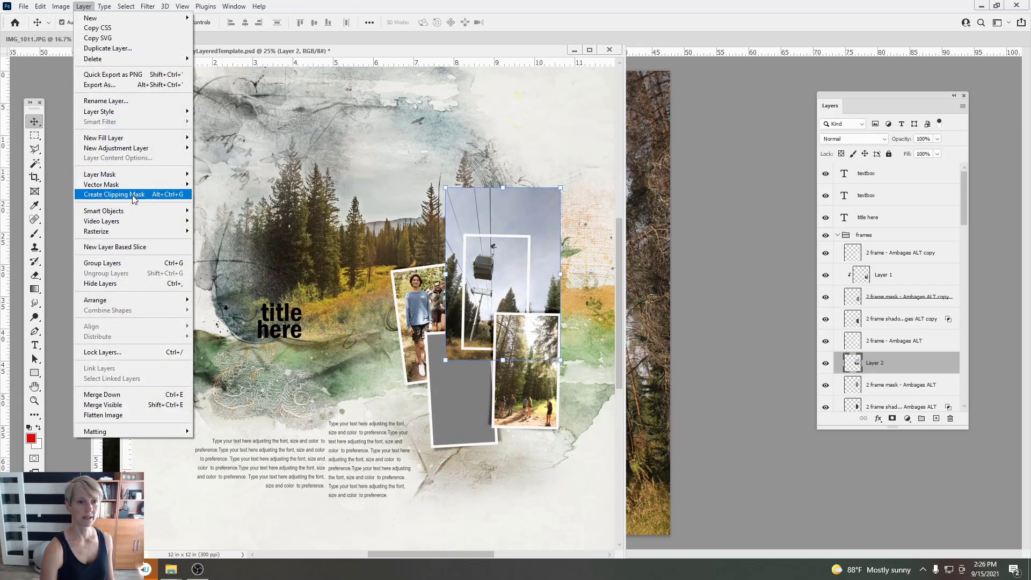
click(107, 196)
drag(499, 260, 499, 251)
Step: Increase the gondola photo's saturation to +41 with Hue/Saturation
click(61, 6)
mouse_move(86, 32)
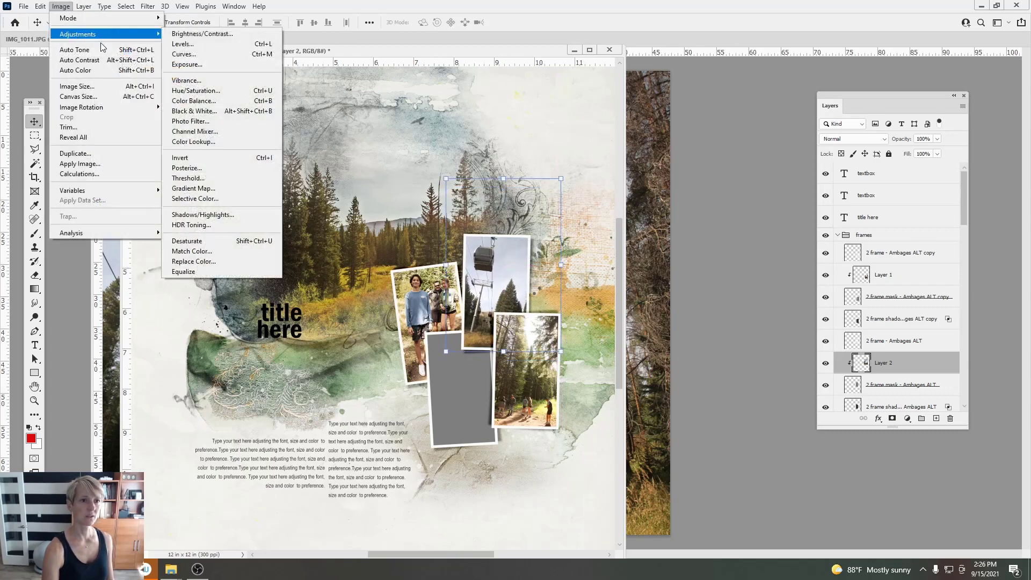
click(194, 92)
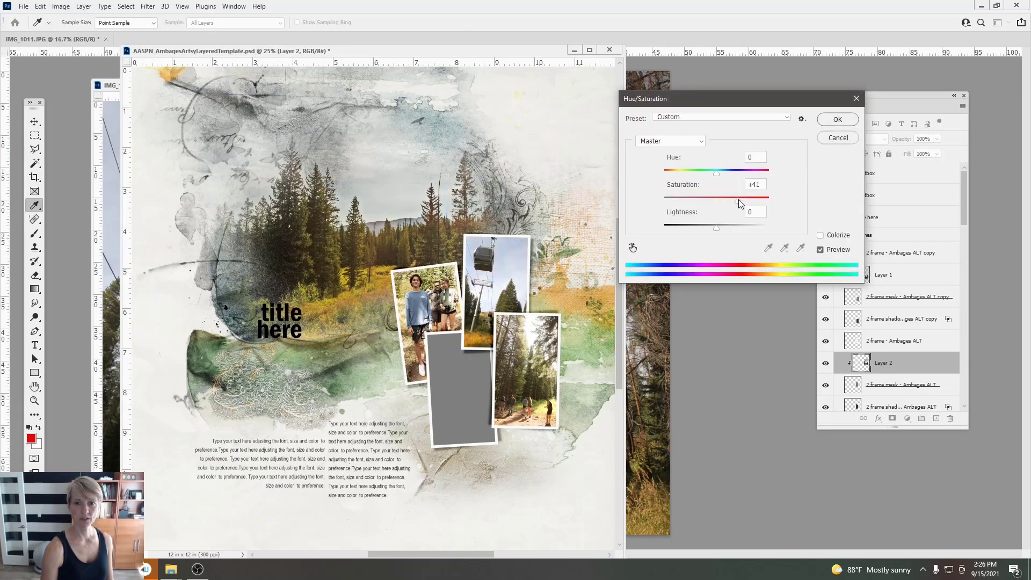
click(838, 120)
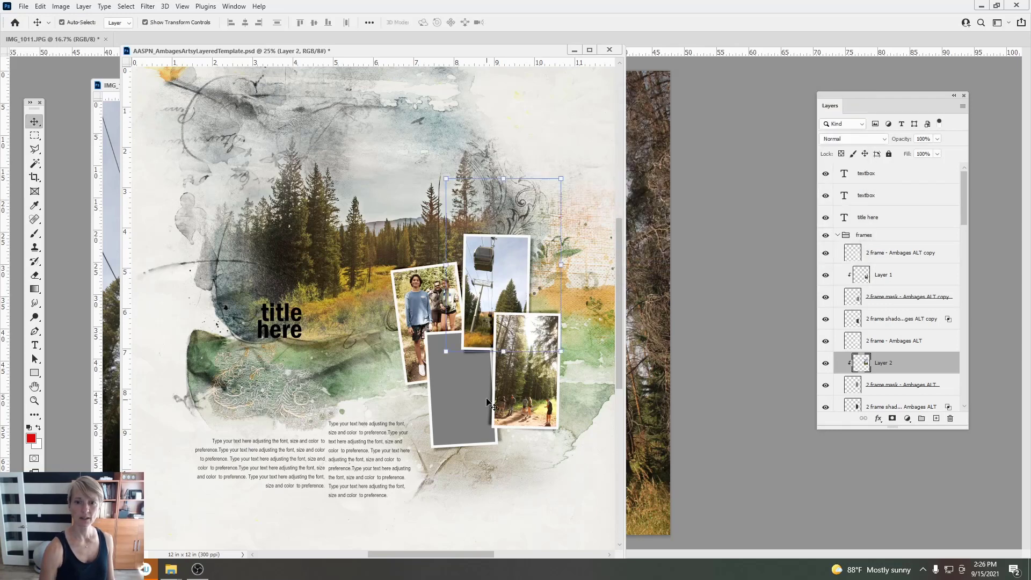
Step: Place IMG_1011 above the mask of the remaining empty frame, 2 frame mask - Ambages ALT copy 2
click(473, 403)
drag(79, 40, 89, 80)
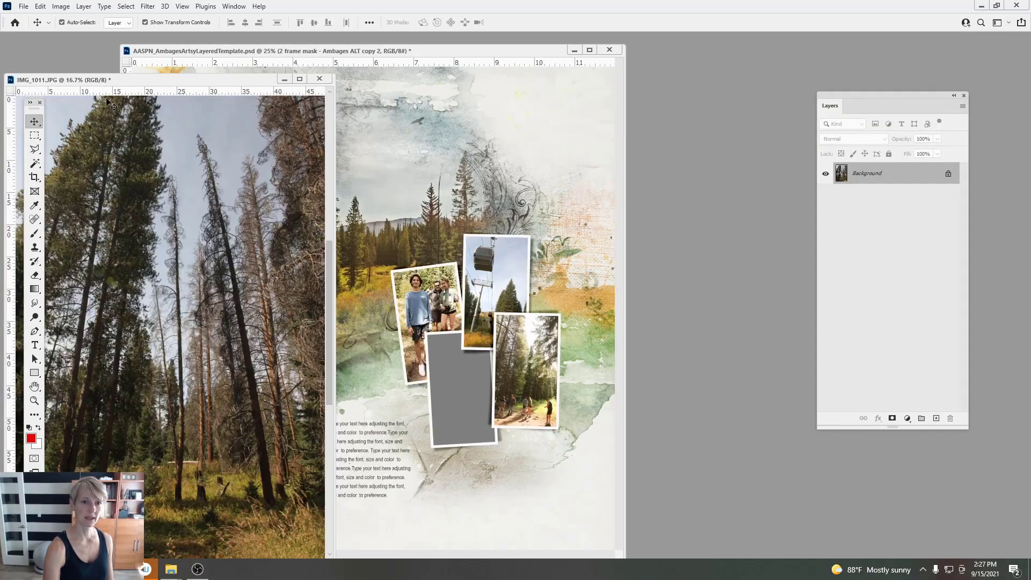
drag(215, 375, 476, 361)
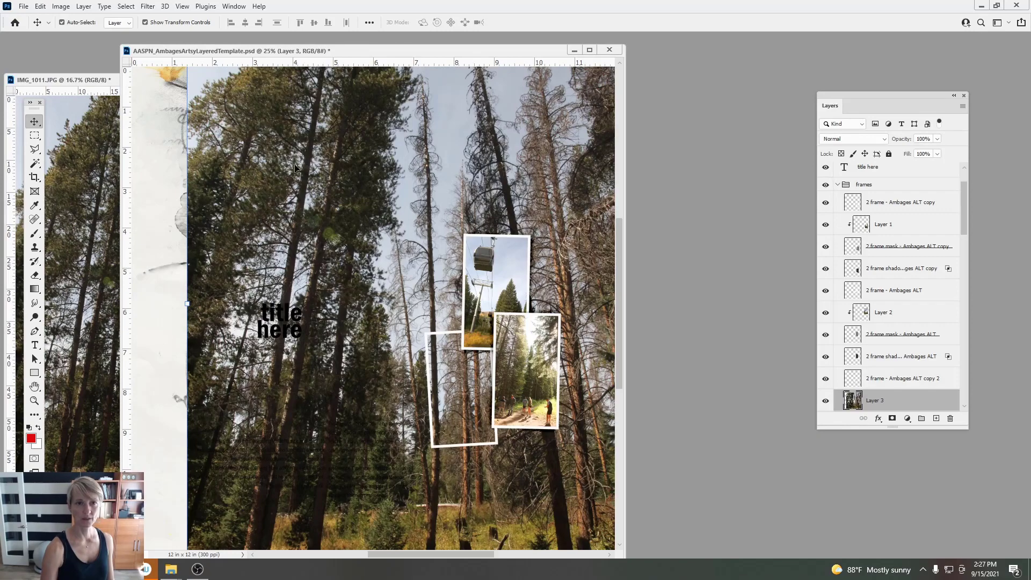
Step: Scale the forest photo on Layer 3 to 19.73%, rotate it -4.46° and position it over the empty lower frame
drag(297, 169, 249, 190)
drag(251, 106, 248, 231)
drag(214, 173, 564, 537)
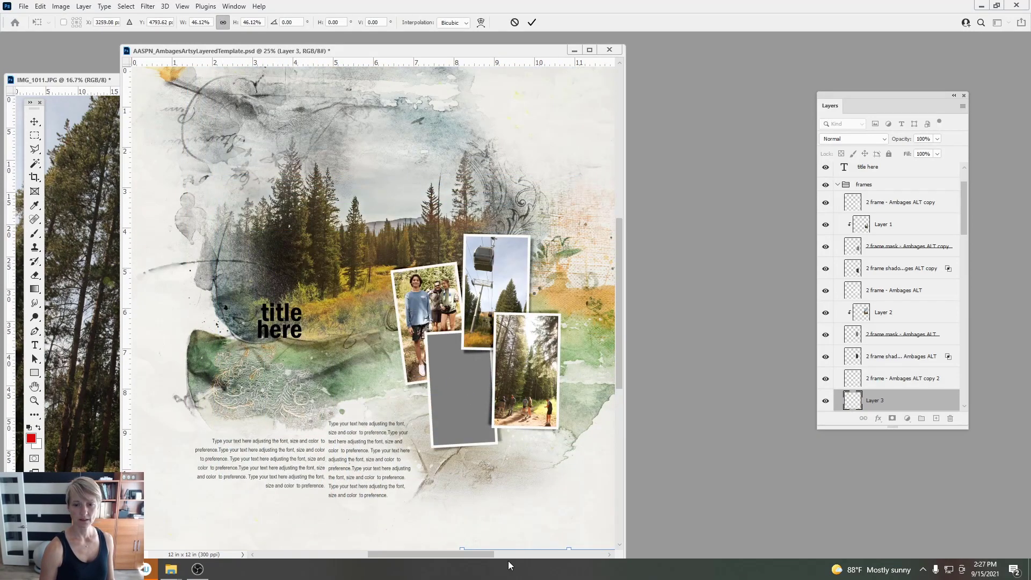
drag(617, 381, 623, 405)
drag(549, 509, 450, 179)
drag(366, 150, 493, 284)
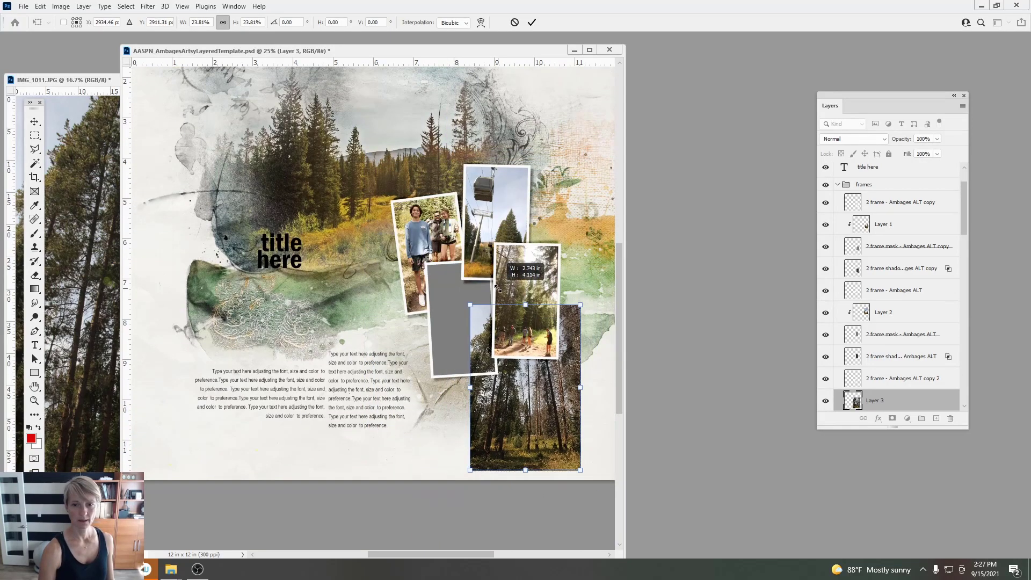
drag(549, 398, 486, 303)
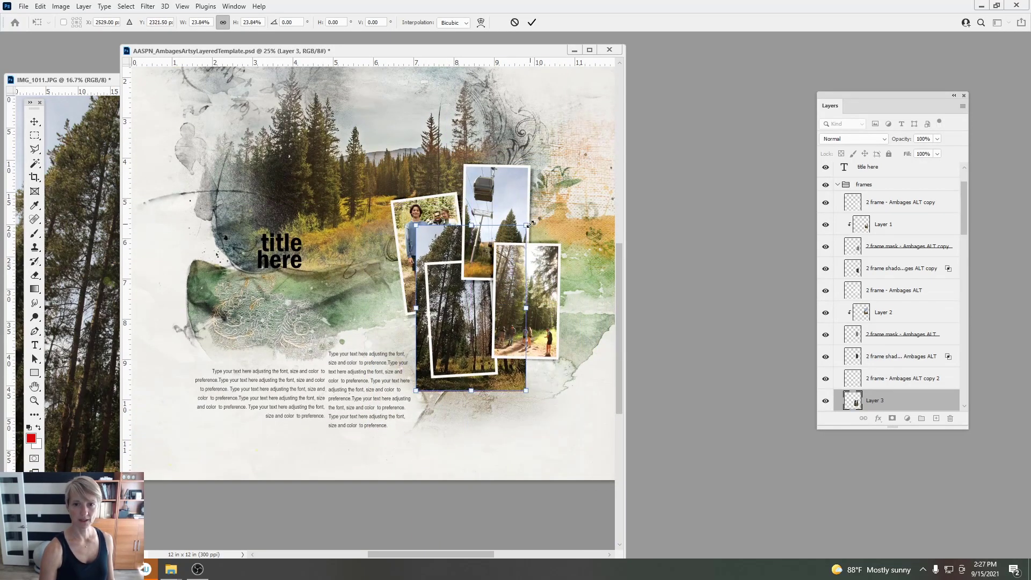
mouse_move(530, 224)
mouse_down()
mouse_move(511, 252)
mouse_move(523, 222)
mouse_move(523, 231)
mouse_up()
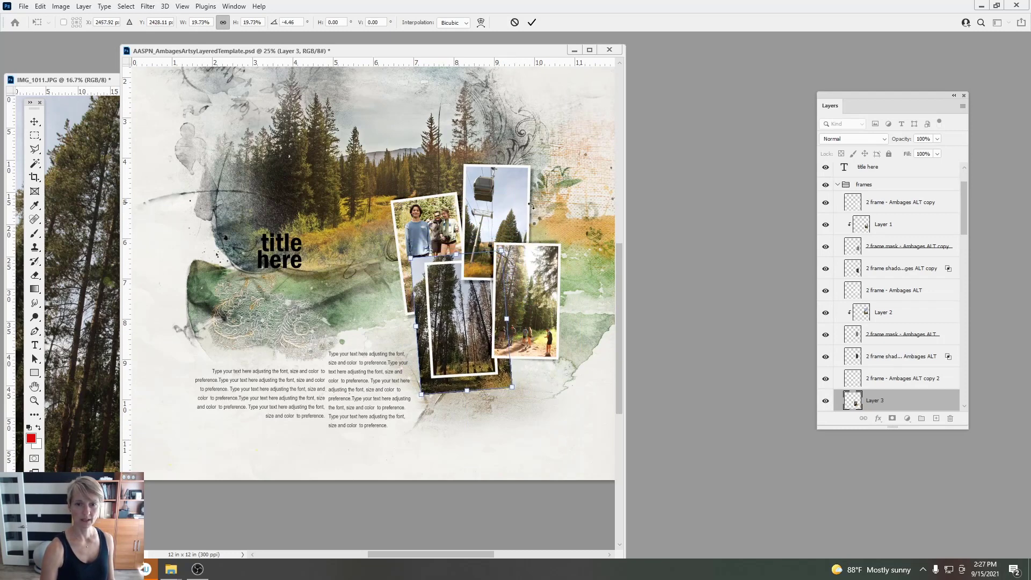
key(Return)
Step: Clip the forest photo to its frame mask and brighten it with Levels using a white input level of 214
click(84, 6)
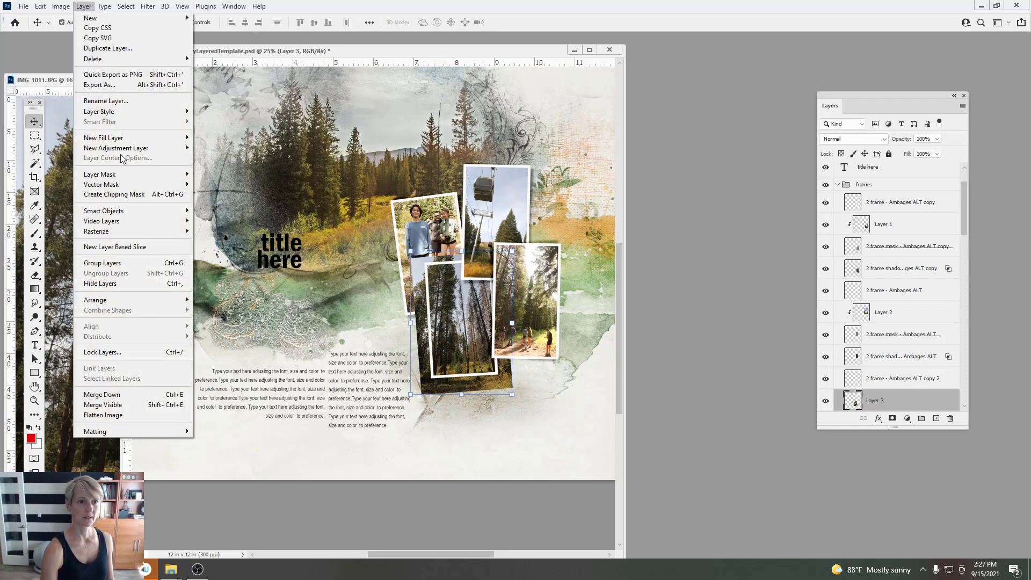
click(123, 194)
click(61, 6)
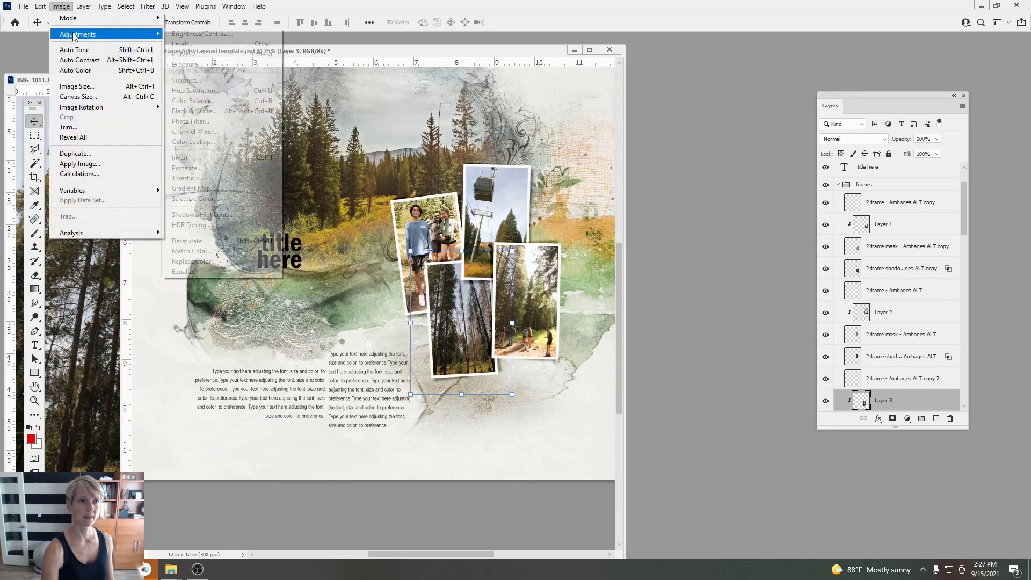
mouse_move(81, 34)
click(183, 46)
drag(822, 242, 799, 249)
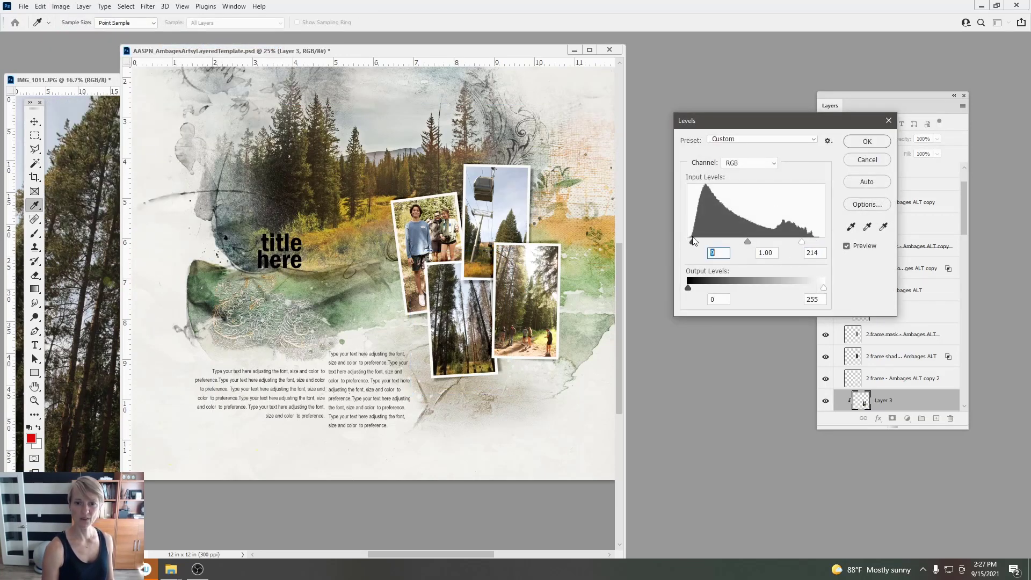
click(865, 141)
Step: Increase the forest photo's saturation to +38 with Hue/Saturation
click(61, 6)
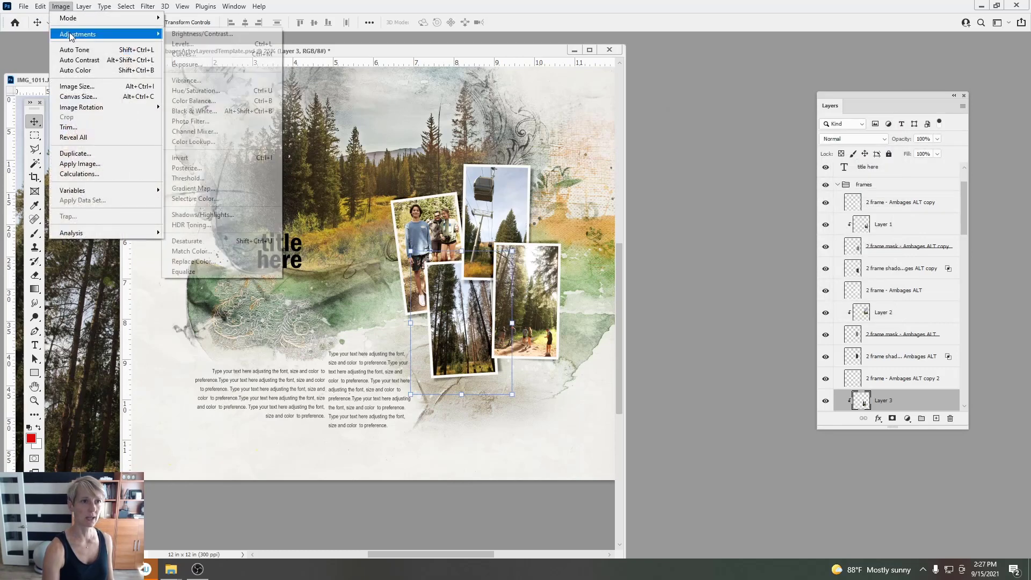
mouse_move(80, 34)
click(182, 85)
drag(717, 201, 737, 202)
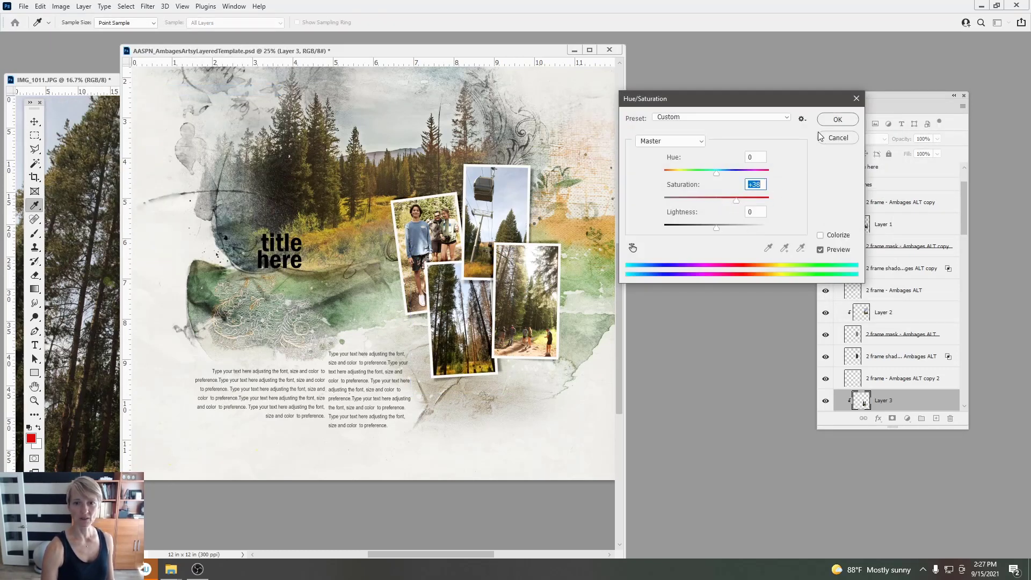
click(837, 120)
Step: Nudge the Layer 1 trail photo within its frame, then duplicate it and blend the copy in Soft Light at 46% opacity
click(543, 295)
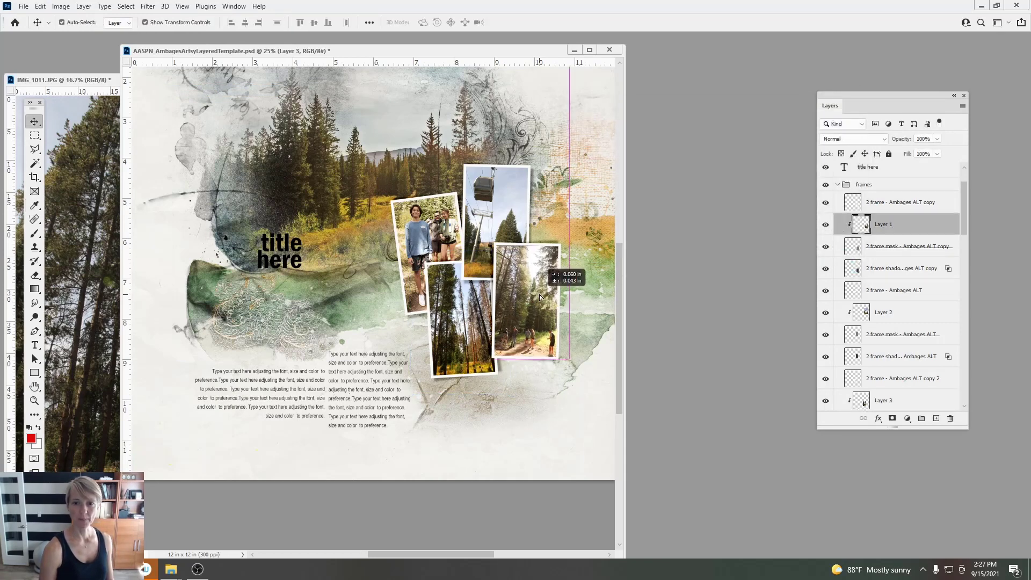
key(ctrl+j)
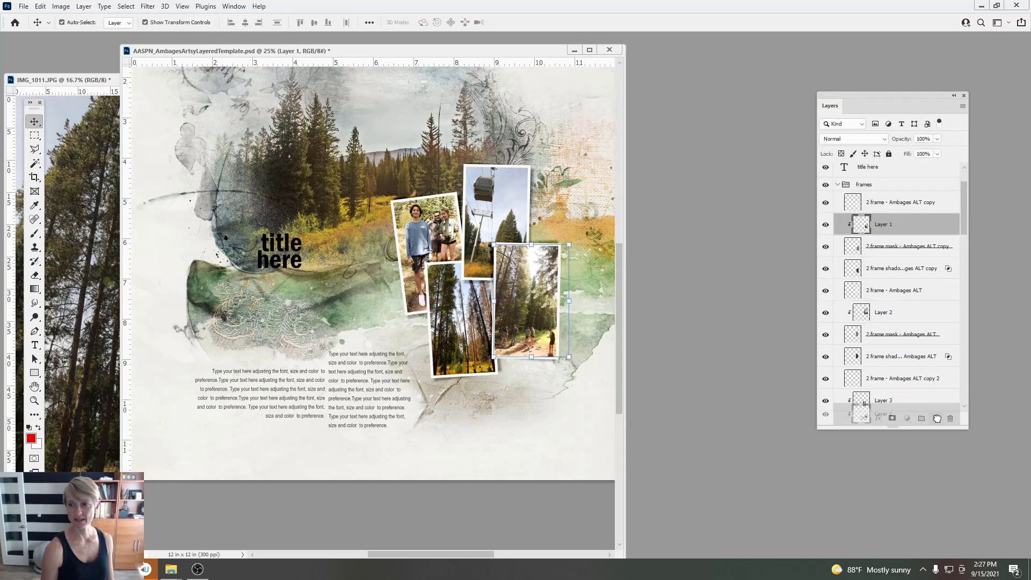
click(850, 142)
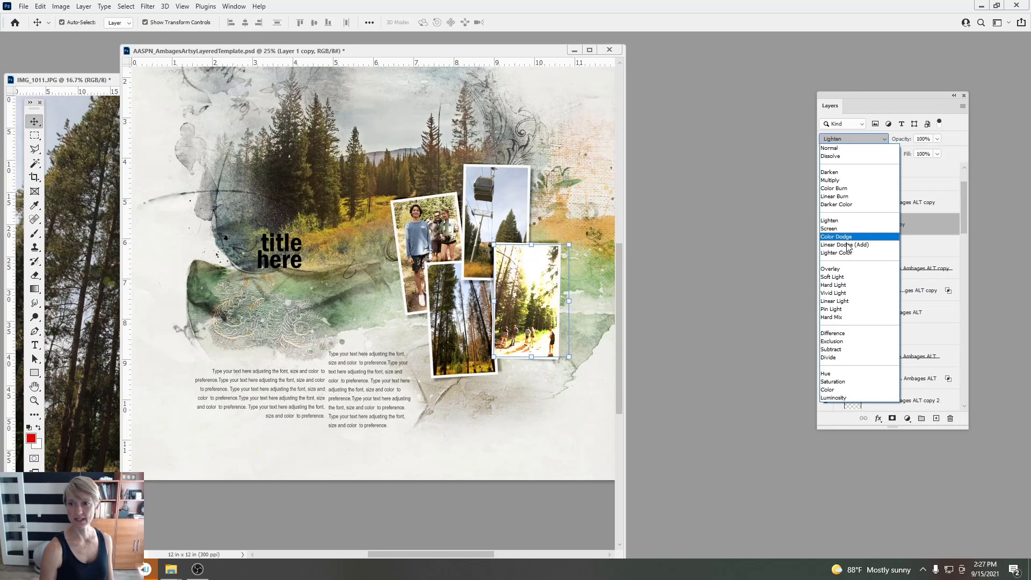
click(835, 277)
click(937, 139)
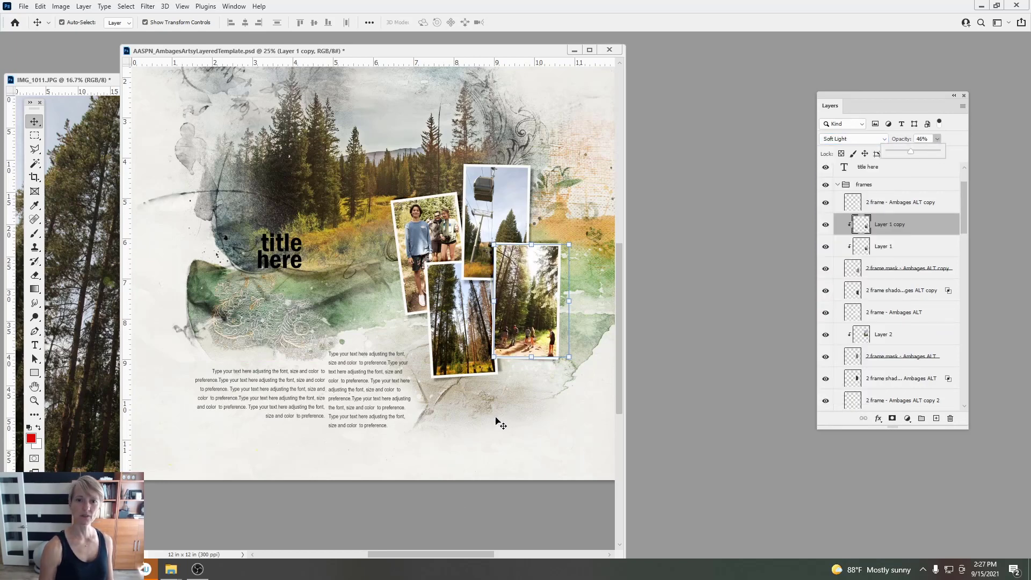
Step: Close the IMG_1011.JPG document and widen the template's document window
click(106, 233)
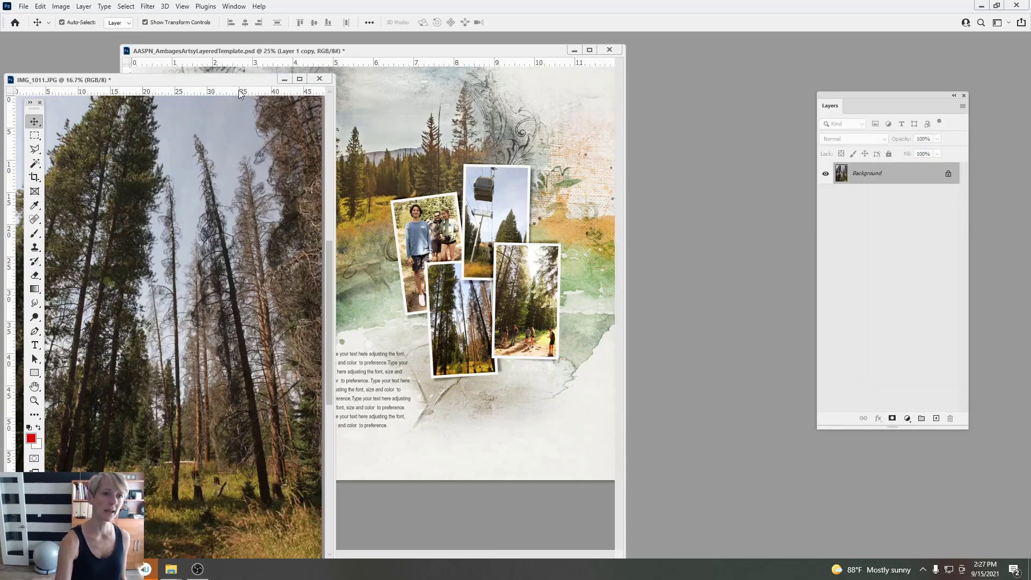
click(319, 79)
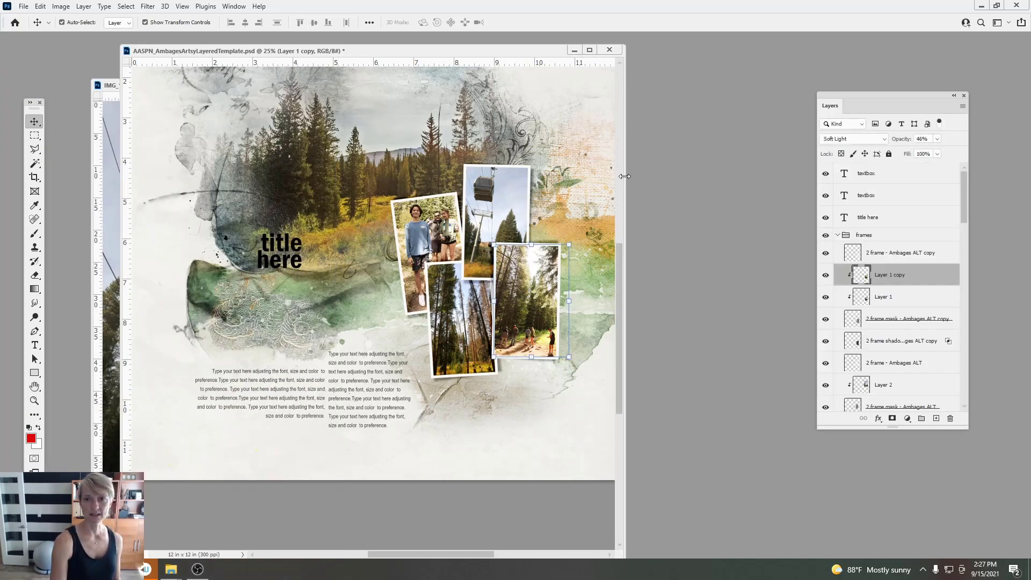
drag(625, 178, 808, 208)
Step: Delete the title here text layer from the template
drag(378, 321, 355, 299)
drag(874, 224, 950, 419)
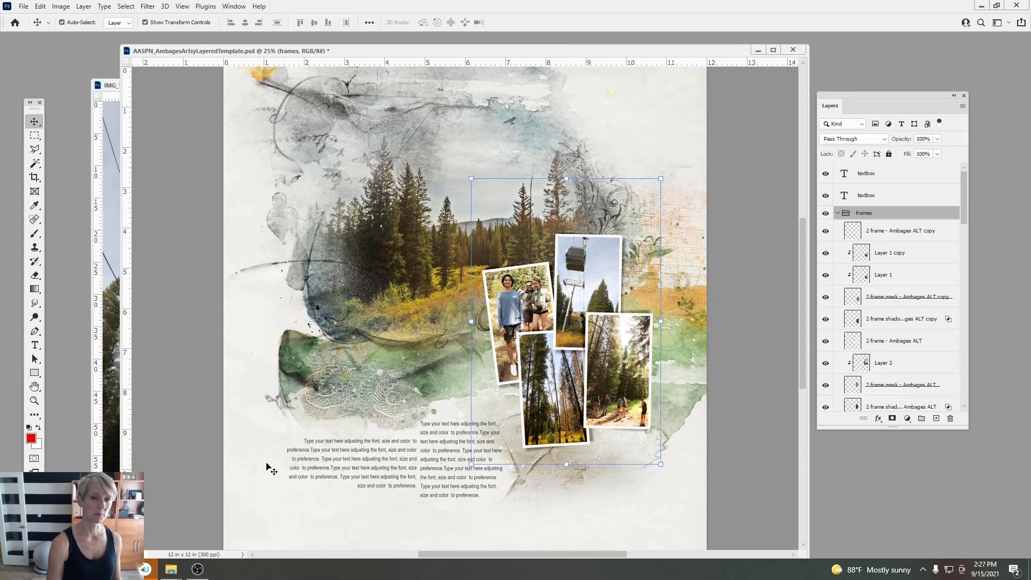
Step: Switch to File Explorer and open the Ambages WordART Mix No 1 folder inside the Ambages folder
mouse_move(145, 568)
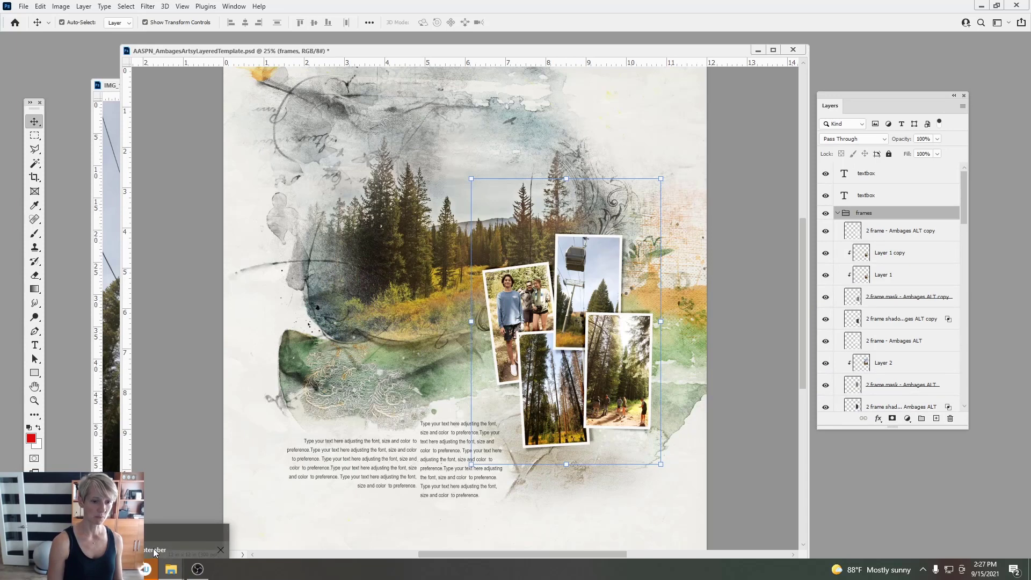
click(151, 535)
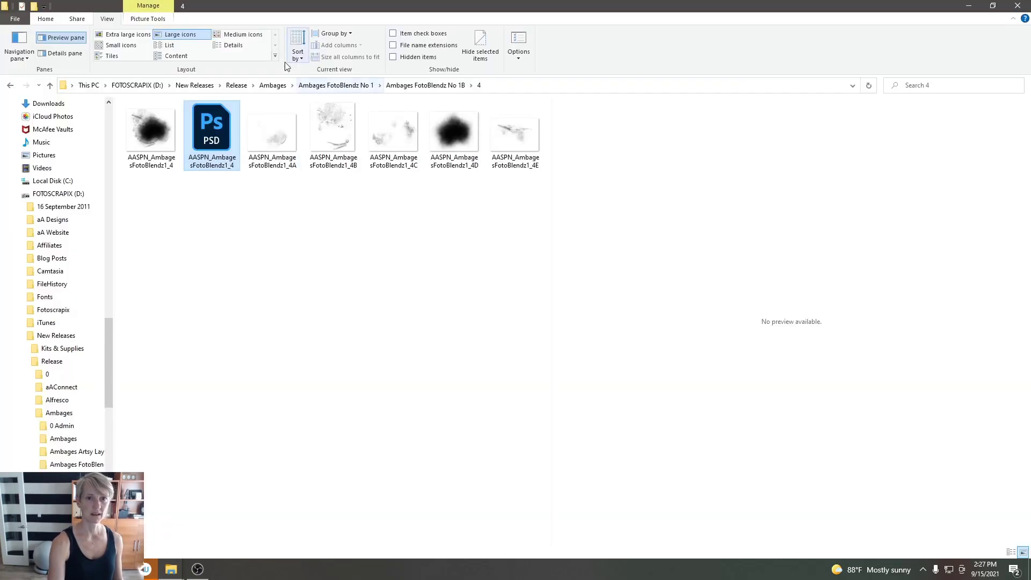
click(273, 85)
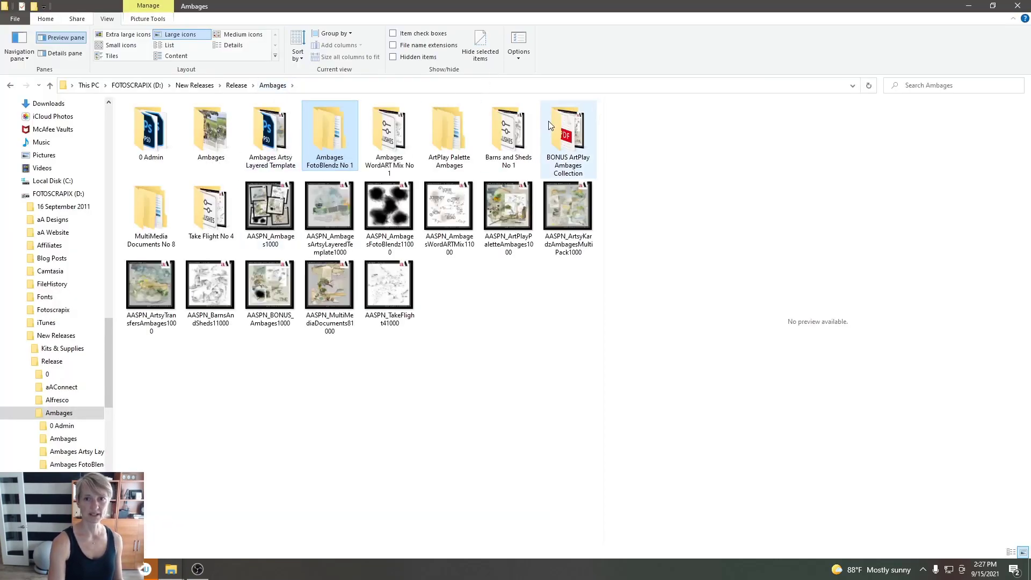
double_click(386, 146)
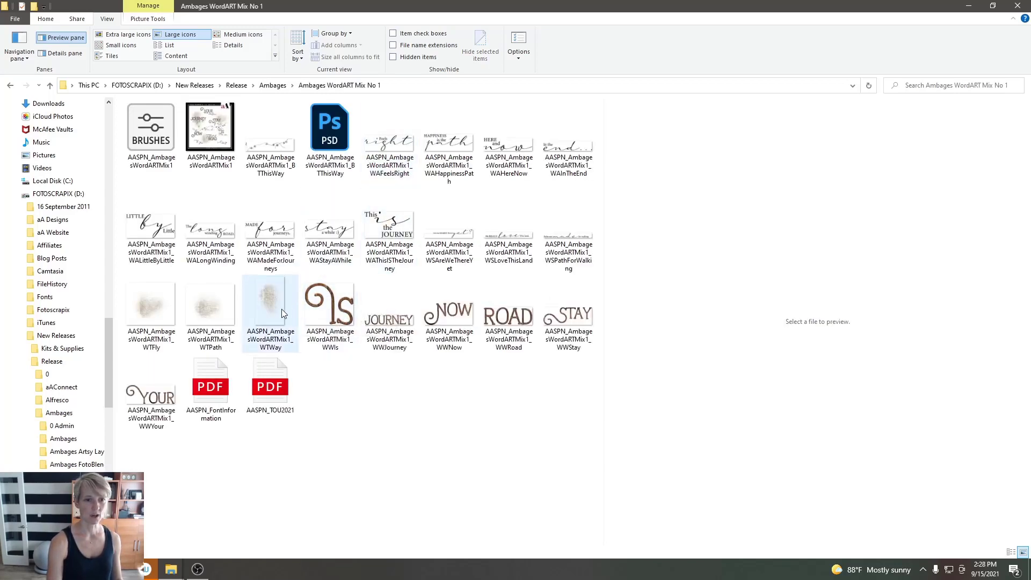
Step: Place AASPN_AmbagesWordARTMix1_WTPath in the Photoshop template above the frames group, over the lower-left part of the landscape photo
click(211, 304)
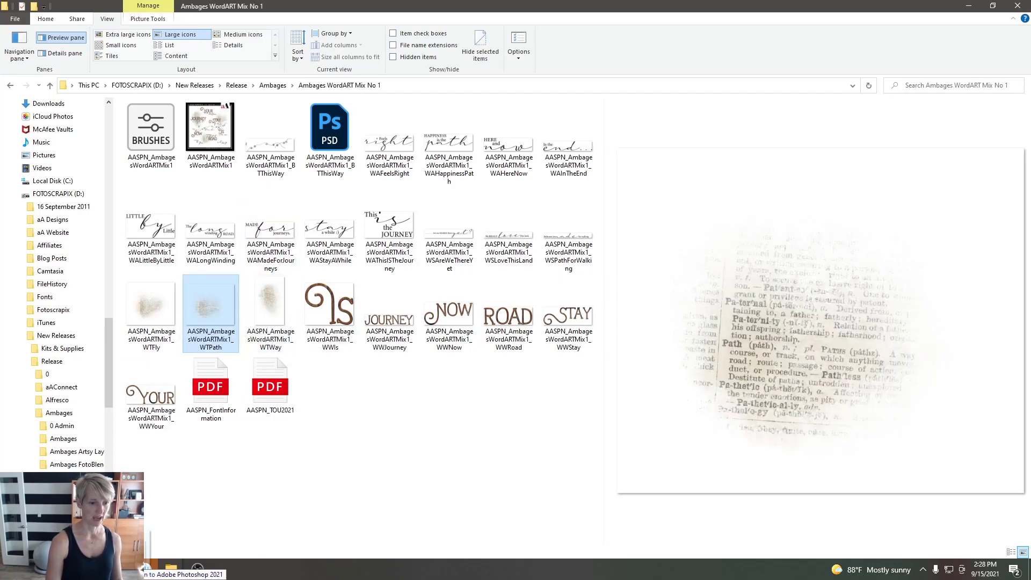
mouse_move(144, 569)
click(186, 514)
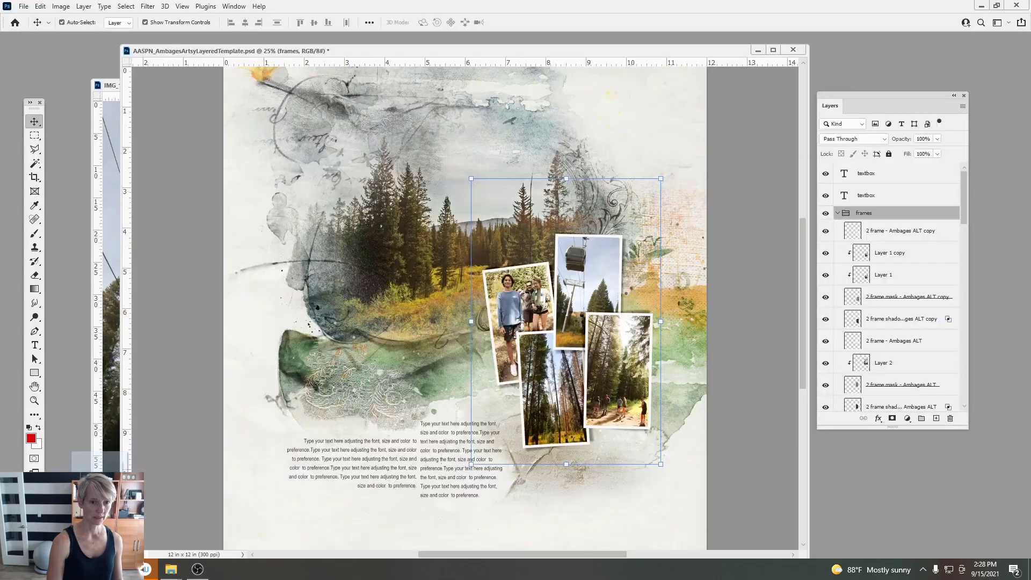
key(ctrl+t)
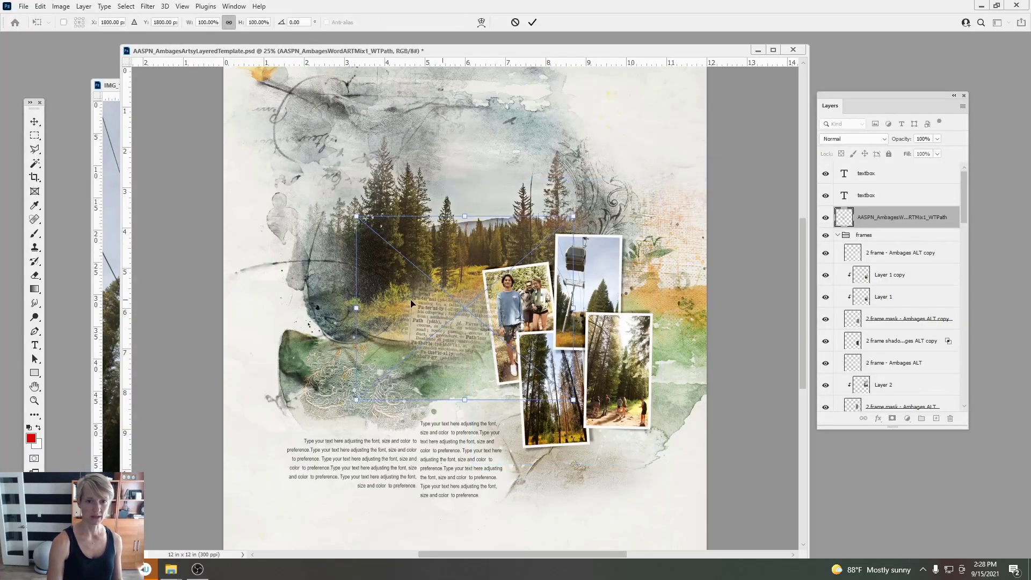
drag(440, 297, 353, 282)
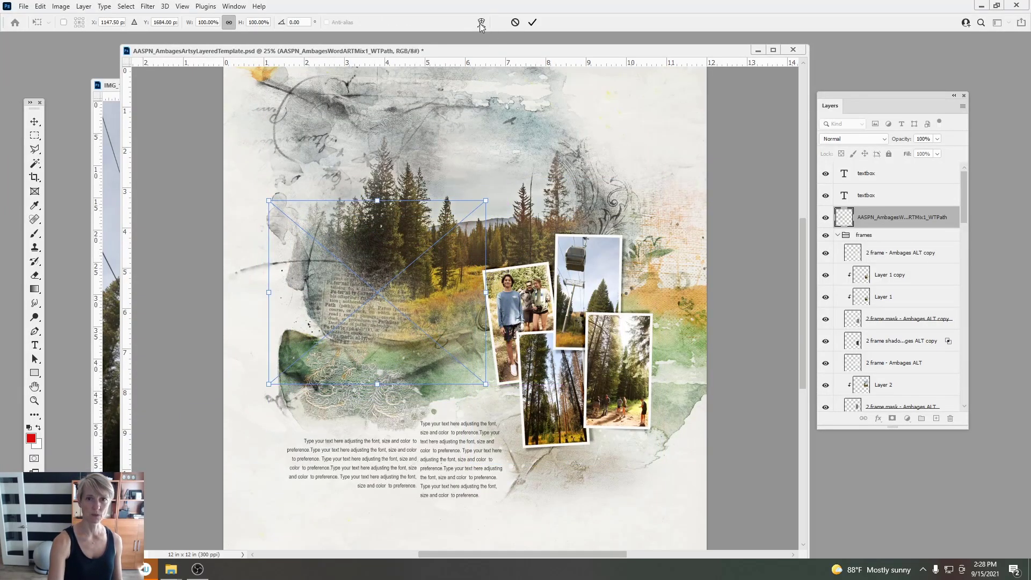
click(532, 23)
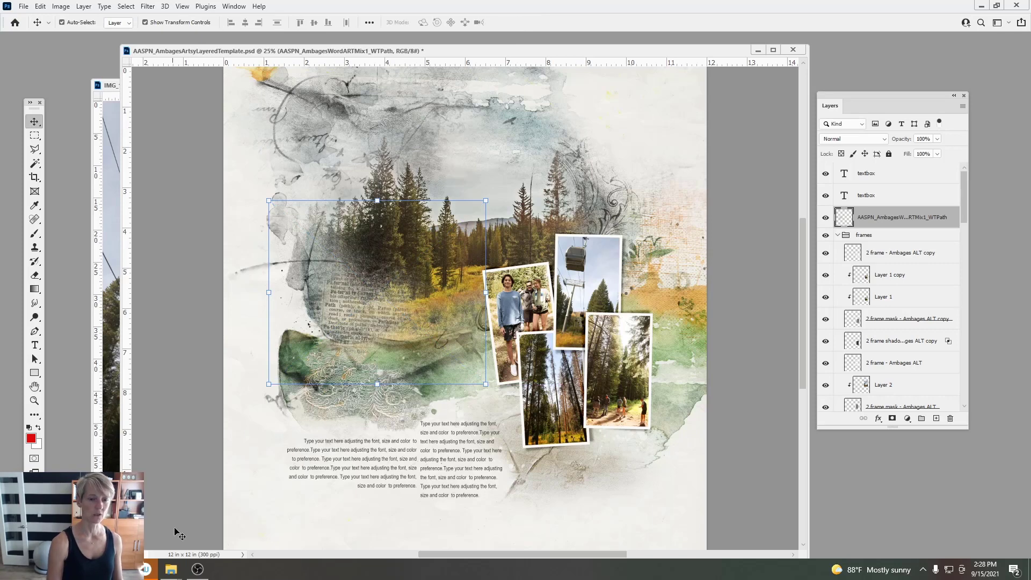
Step: Back in File Explorer, preview the word art files and select WAMadeForJourneys and WWStay together
mouse_move(169, 573)
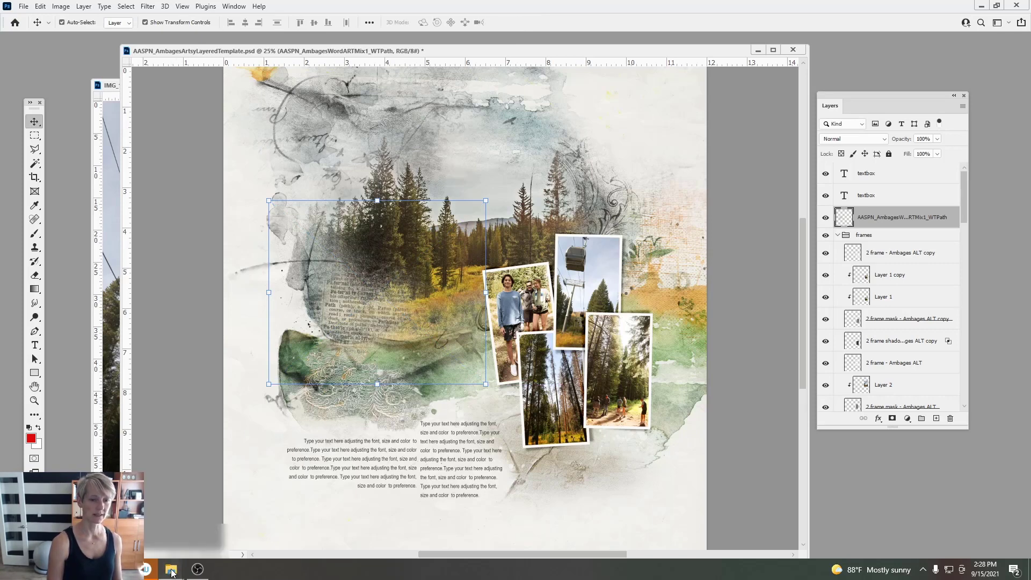
click(172, 545)
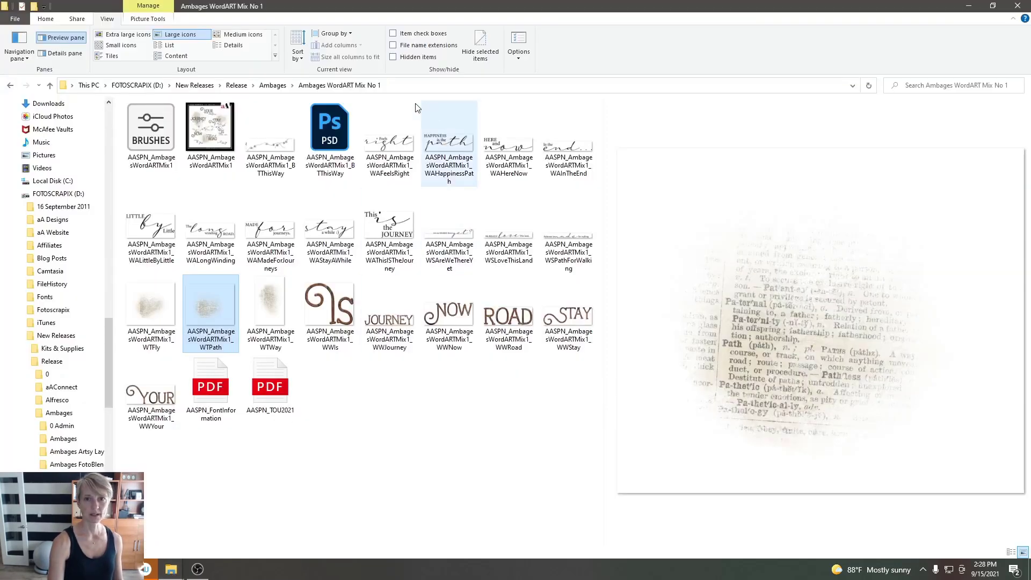
click(447, 140)
click(508, 153)
click(568, 144)
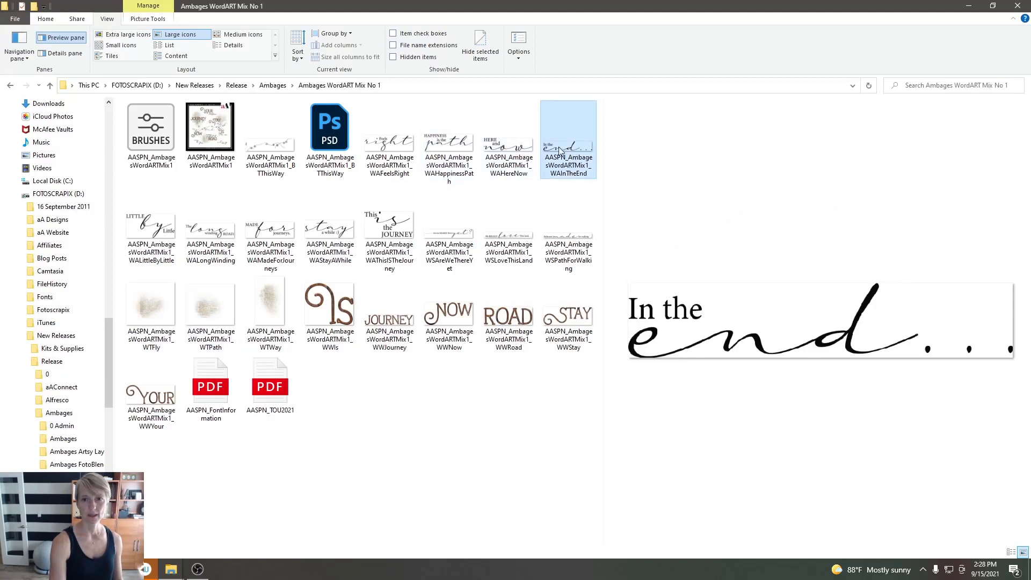
click(389, 144)
click(391, 236)
click(329, 239)
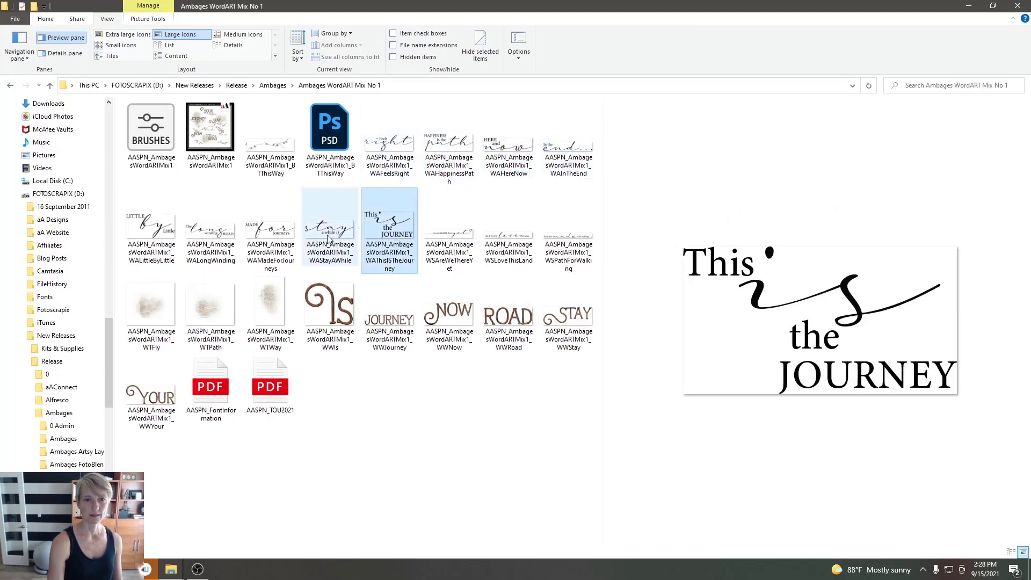
click(277, 241)
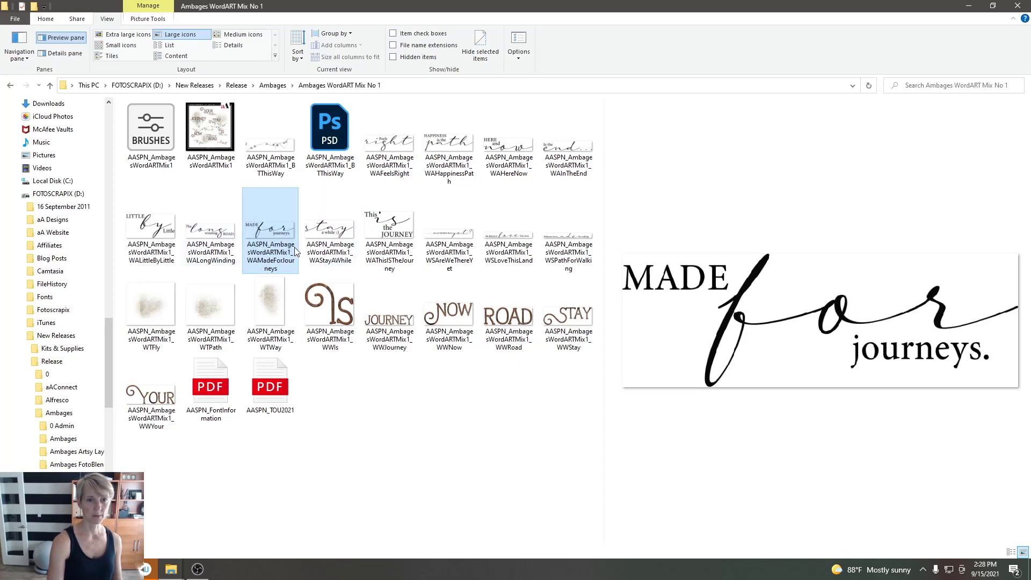
click(571, 322)
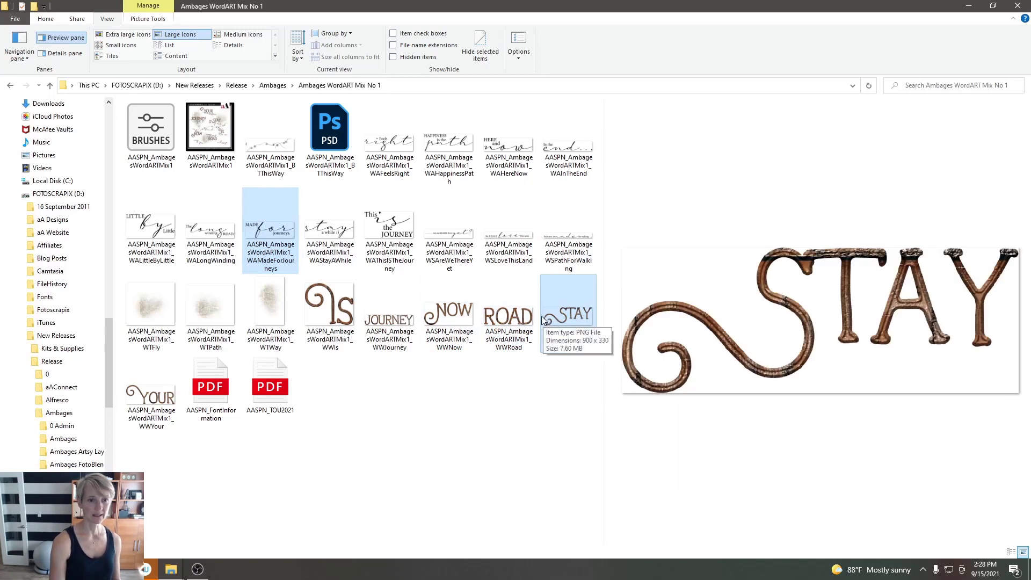
Step: Place both word art files in the Photoshop template, with STAY over the dictionary text's lower edge and "Made for journeys." just above it
drag(549, 323, 110, 508)
drag(145, 568, 338, 288)
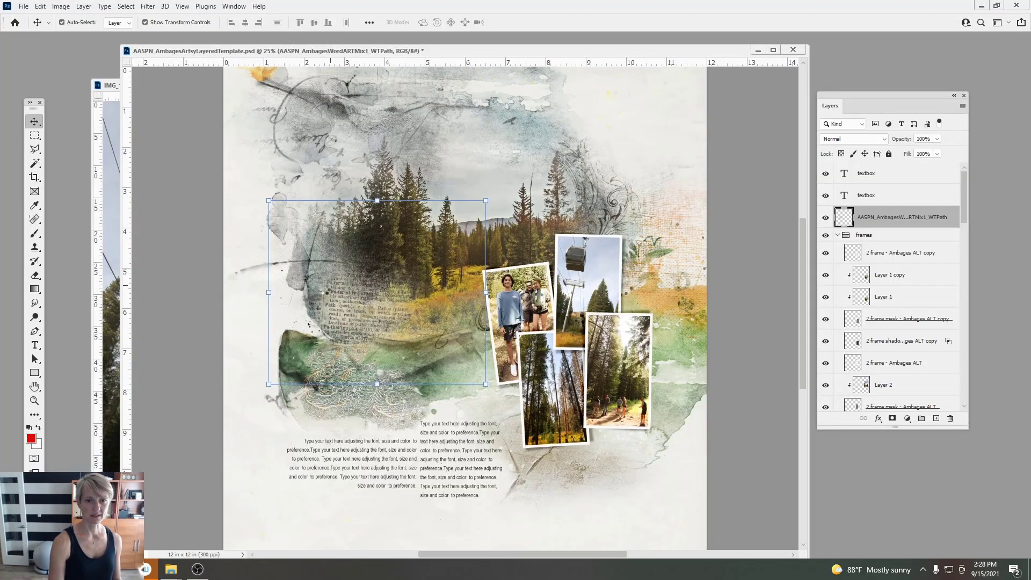
drag(467, 307, 366, 332)
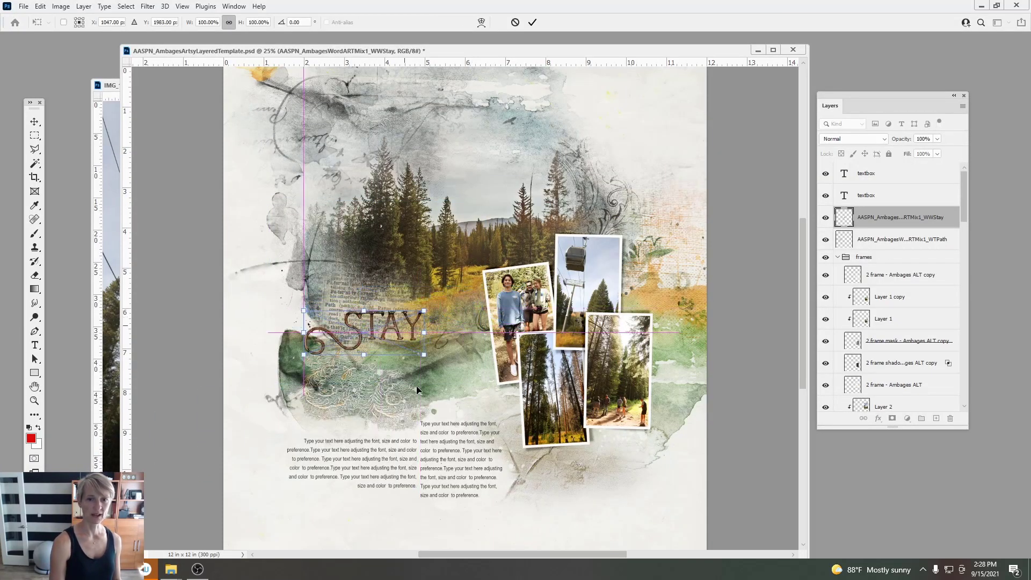
click(532, 22)
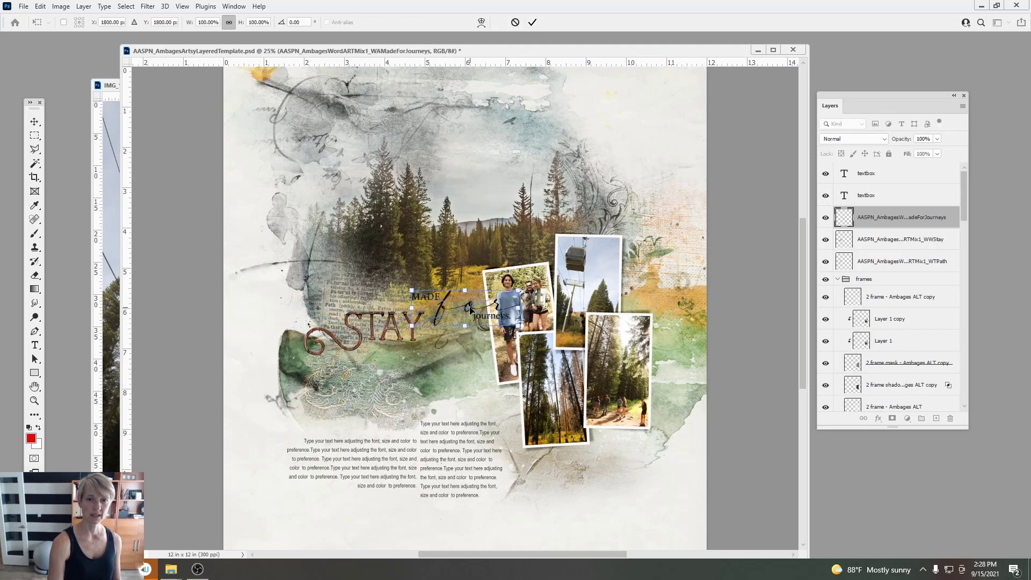
drag(470, 309, 376, 300)
click(533, 22)
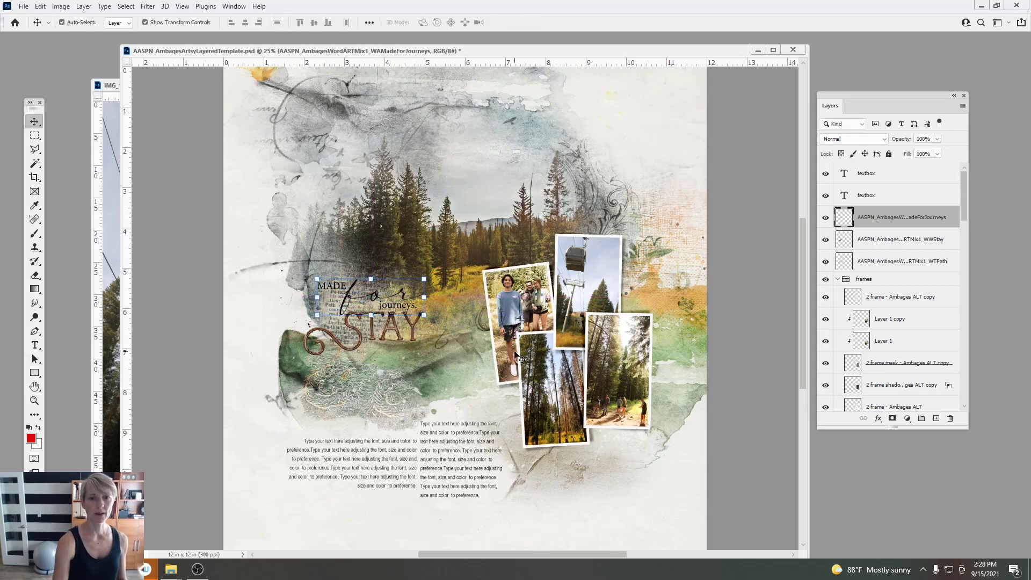
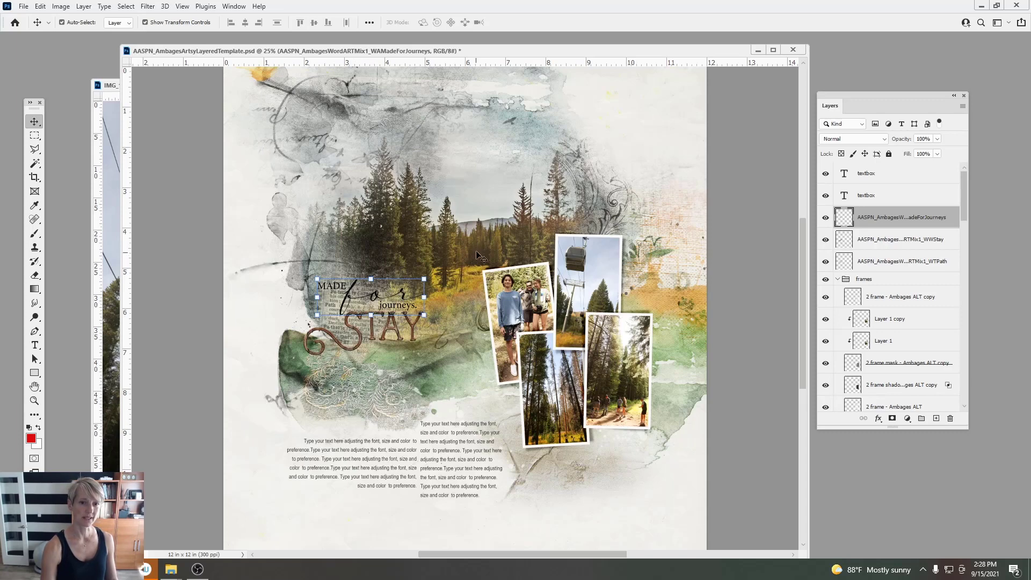
Step: Add an Outer Glow to the "Made for journeys." word art, setting its opacity to 72% and enlarging its size
click(405, 298)
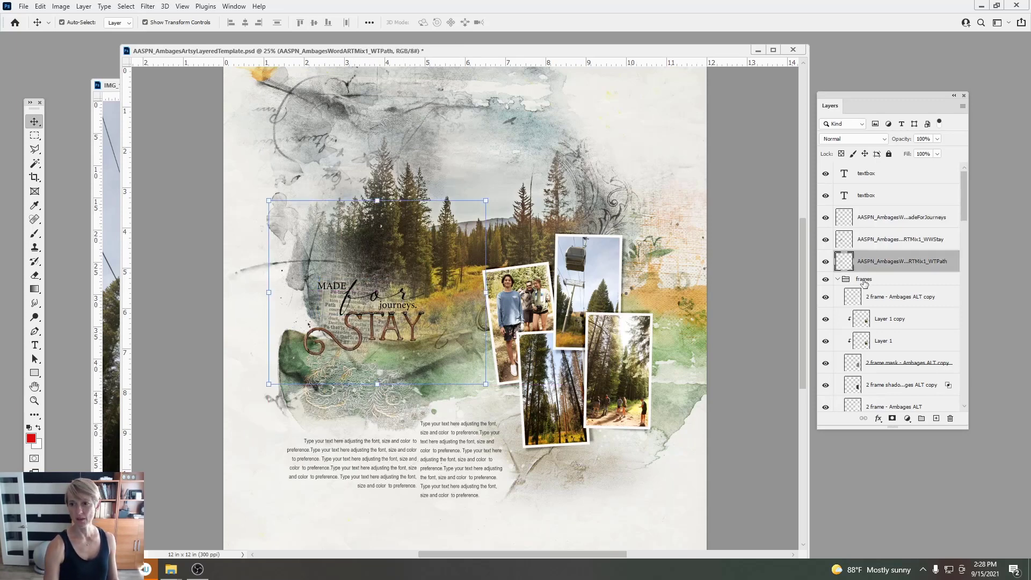
click(350, 297)
click(83, 6)
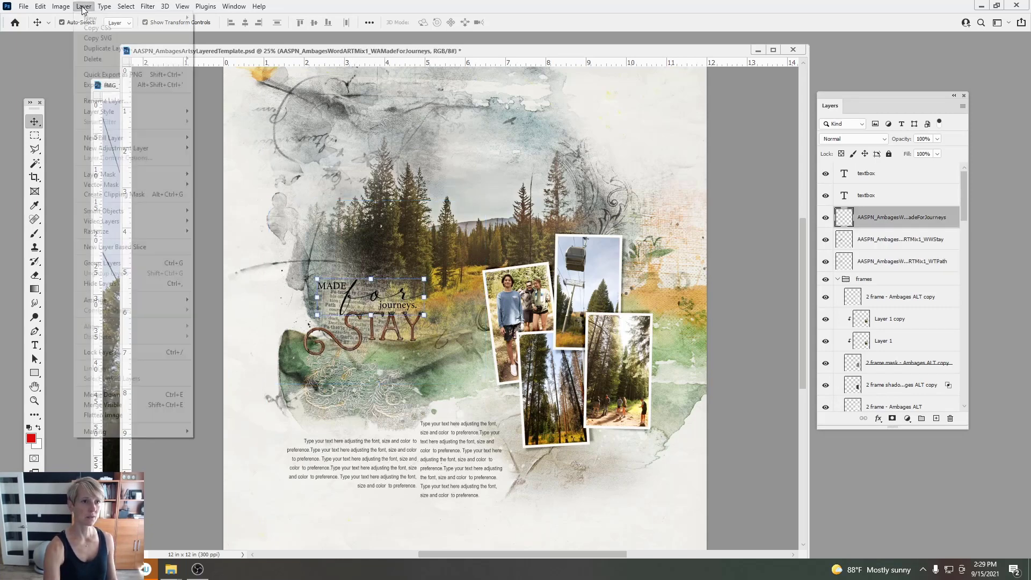
mouse_move(161, 111)
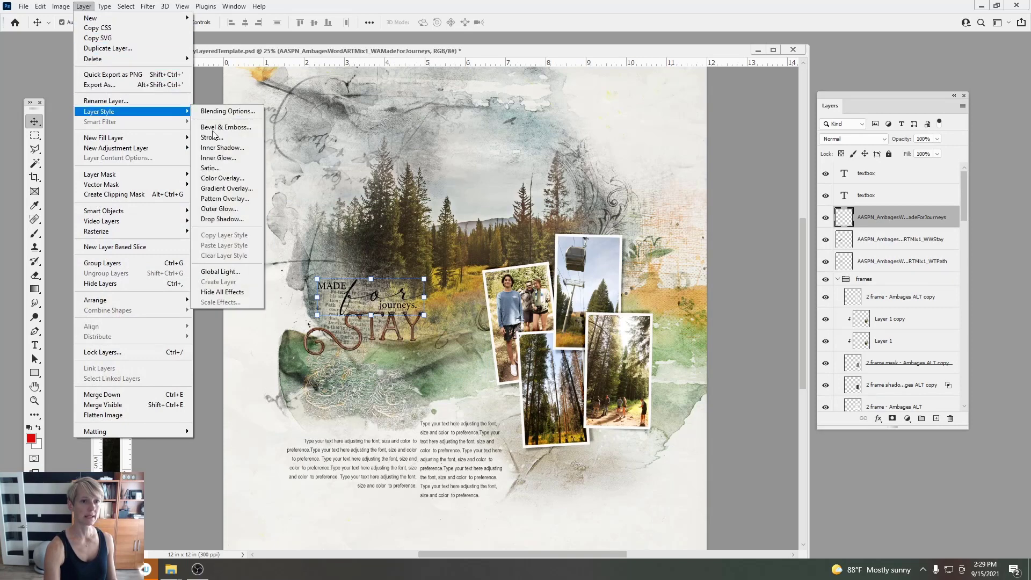
click(221, 209)
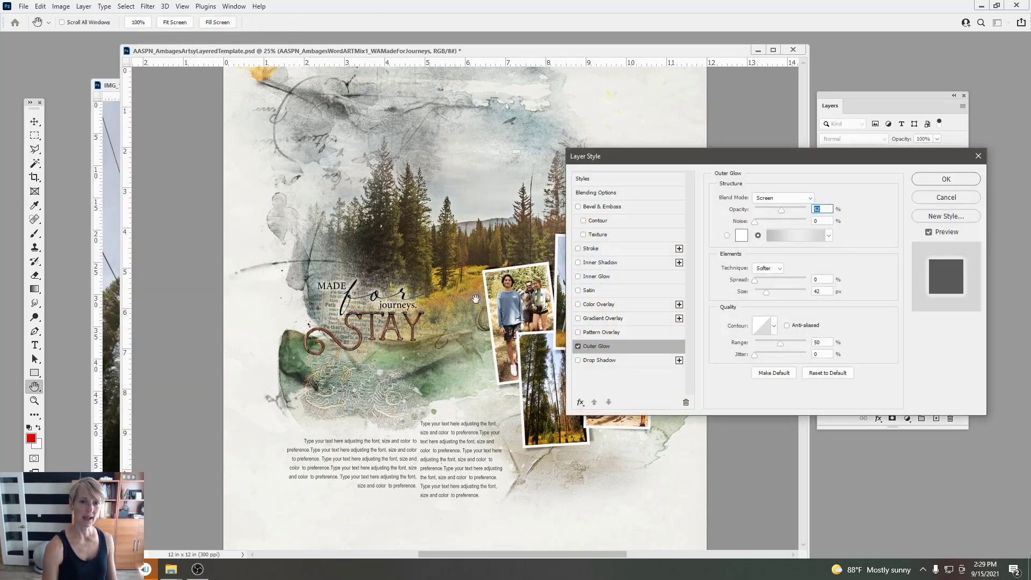
drag(775, 212, 794, 211)
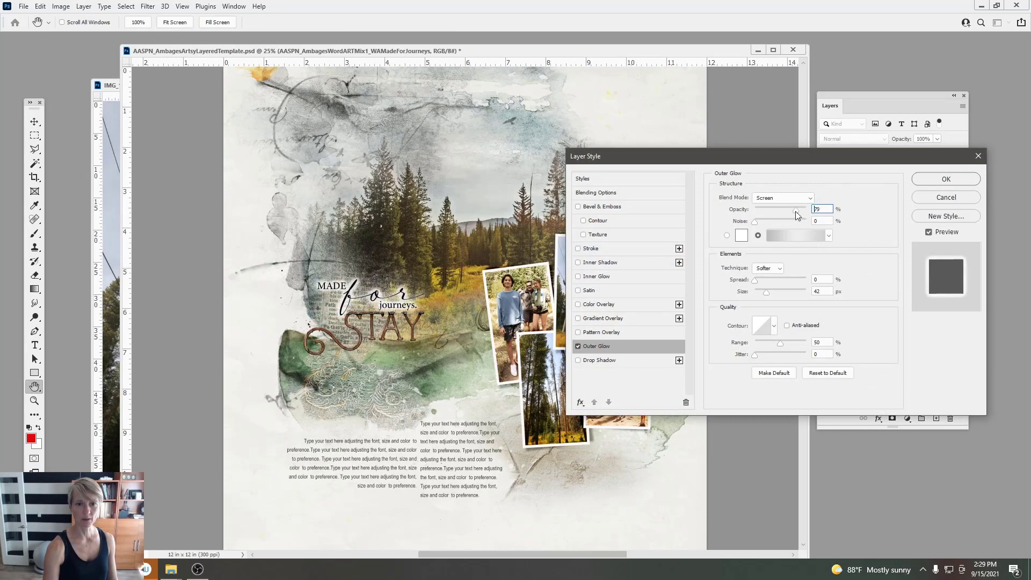
drag(766, 292, 785, 291)
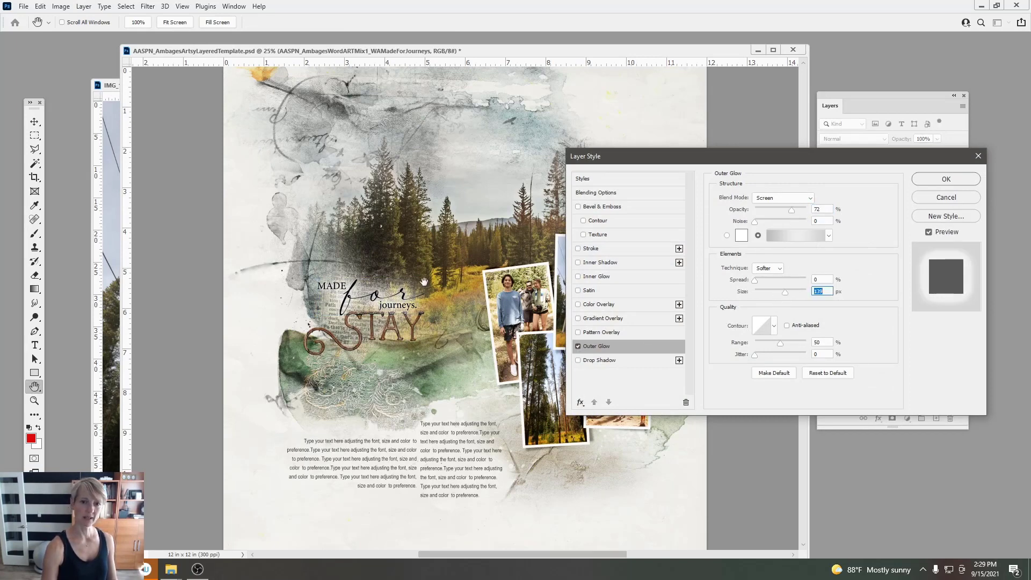
Step: Color the outer glow pale yellow f4eab3, based on a yellow sampled from the landscape photo, and apply the style
click(741, 236)
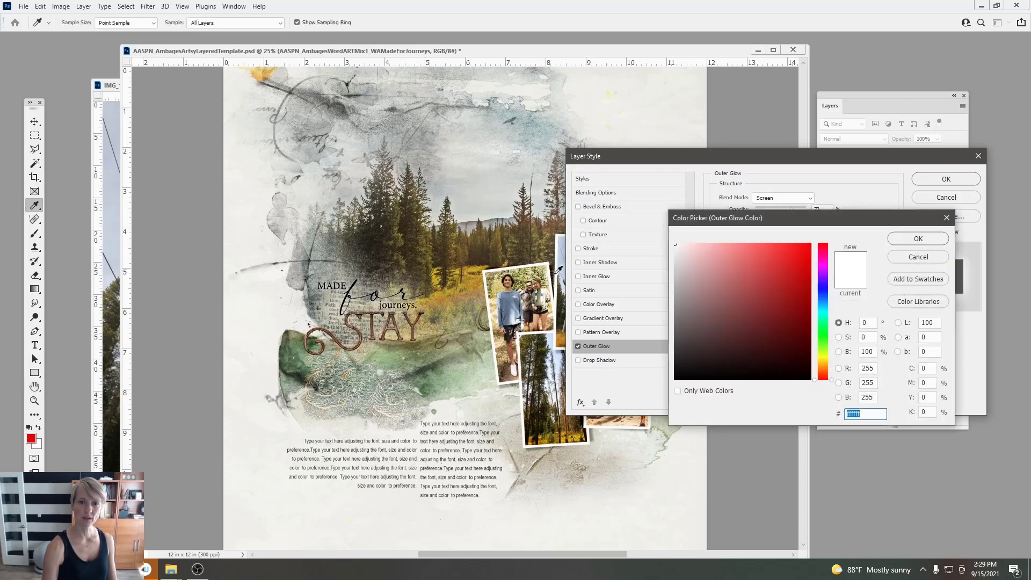
click(436, 278)
click(766, 249)
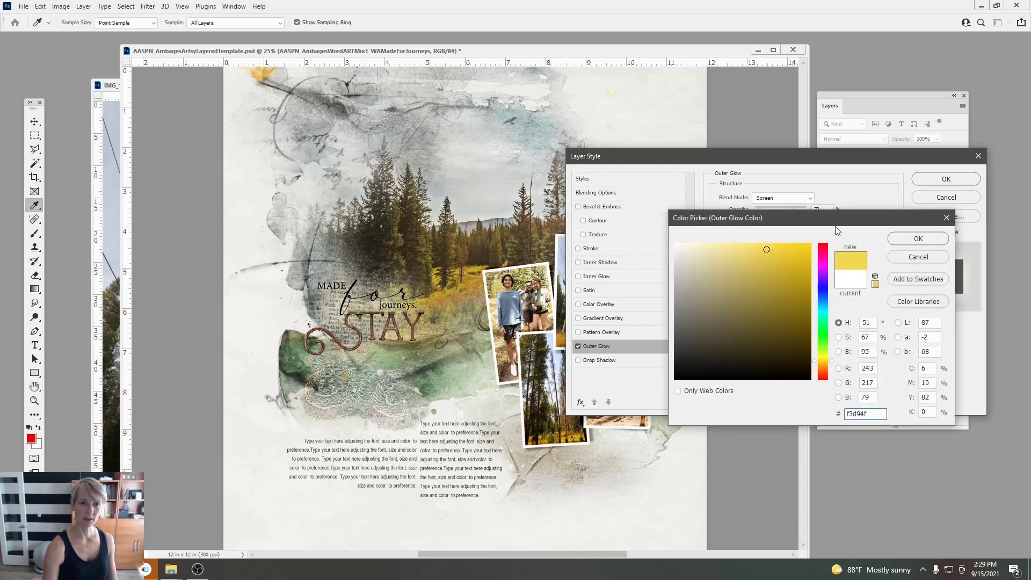
click(710, 249)
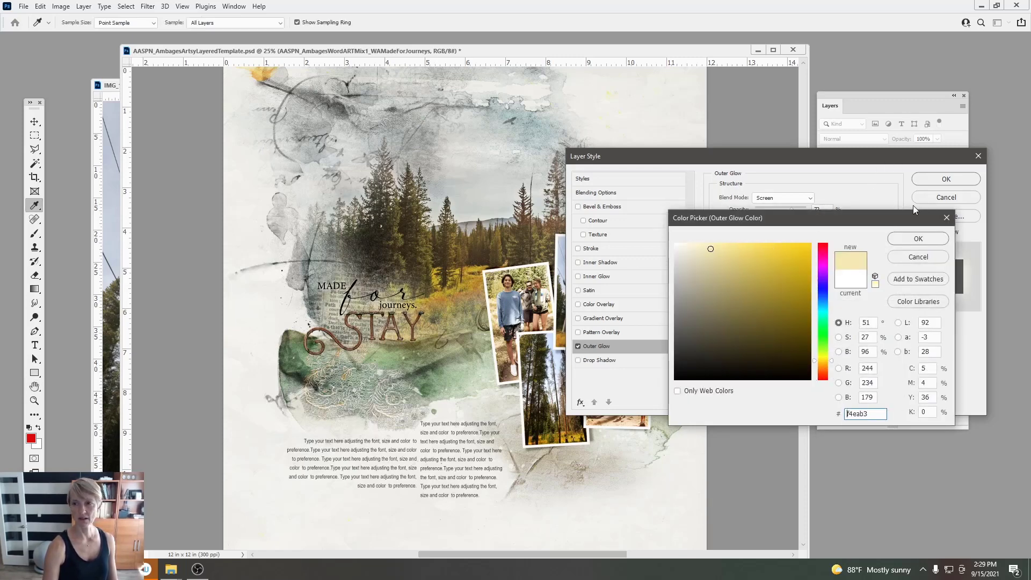
click(919, 239)
click(941, 183)
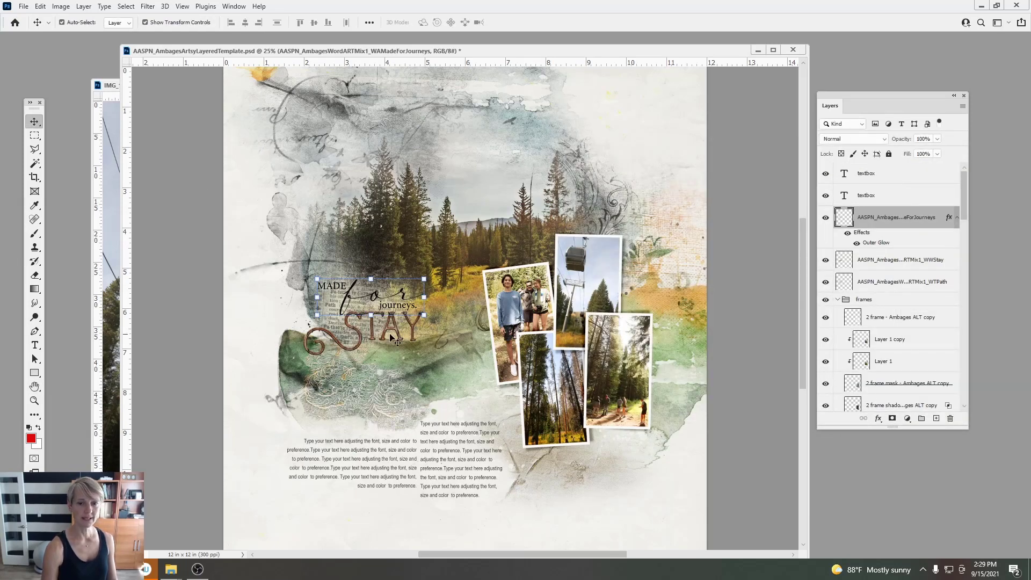
Step: Add a Drop Shadow to the STAY word art with a distance of 7 px and a size of 7 px
click(414, 335)
drag(401, 335, 401, 334)
click(84, 7)
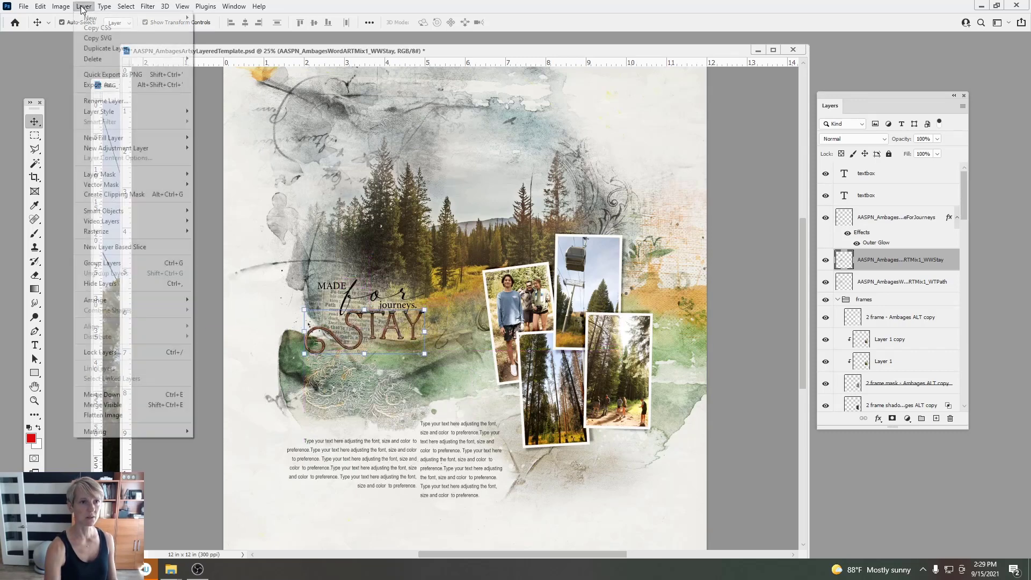
mouse_move(103, 111)
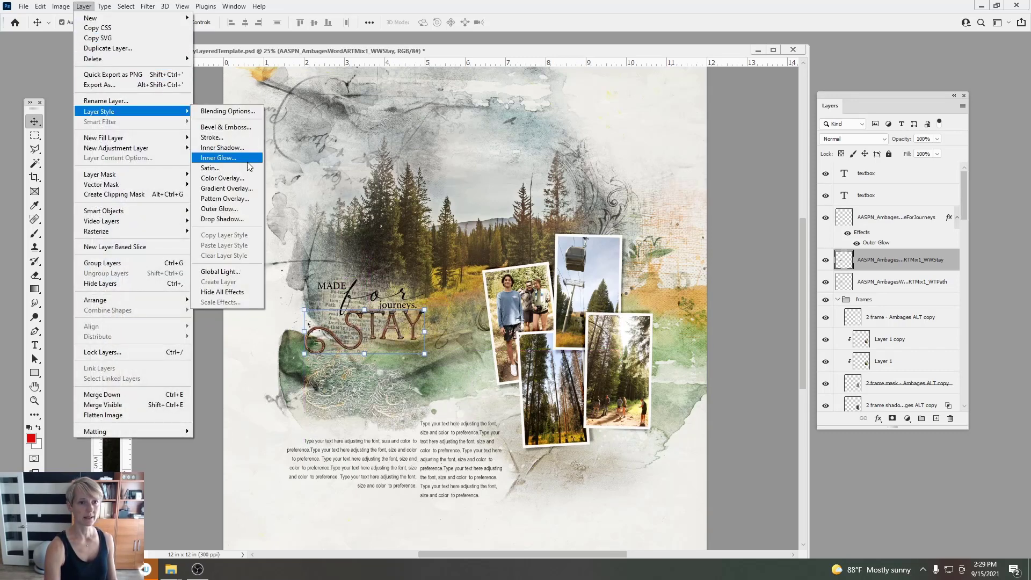
click(232, 221)
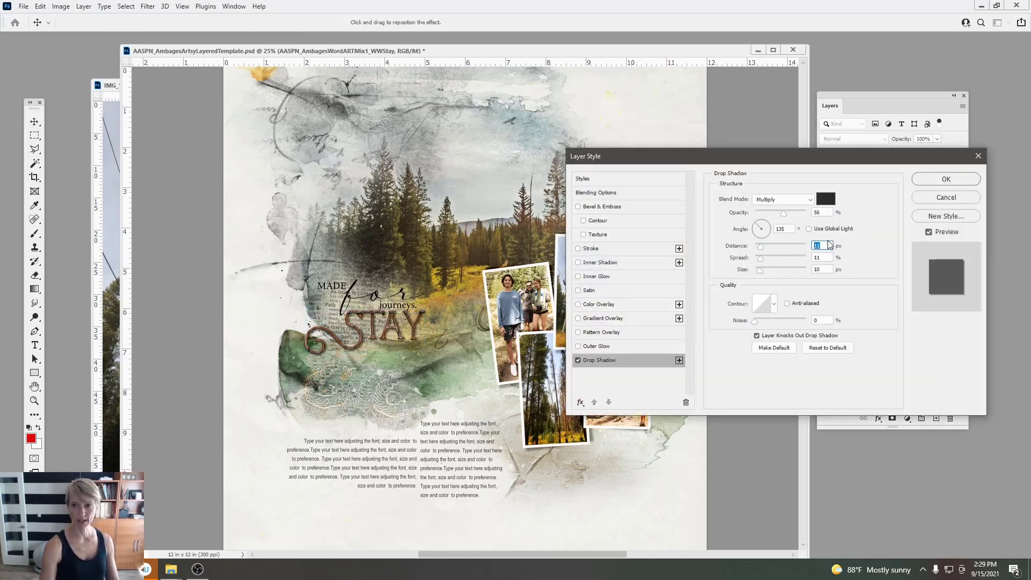
text(7)
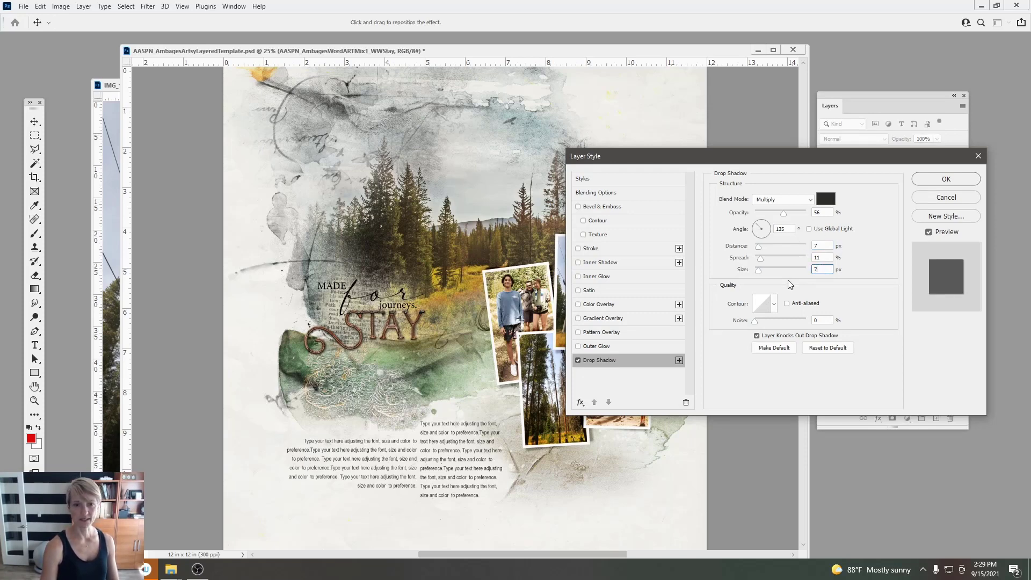
click(969, 182)
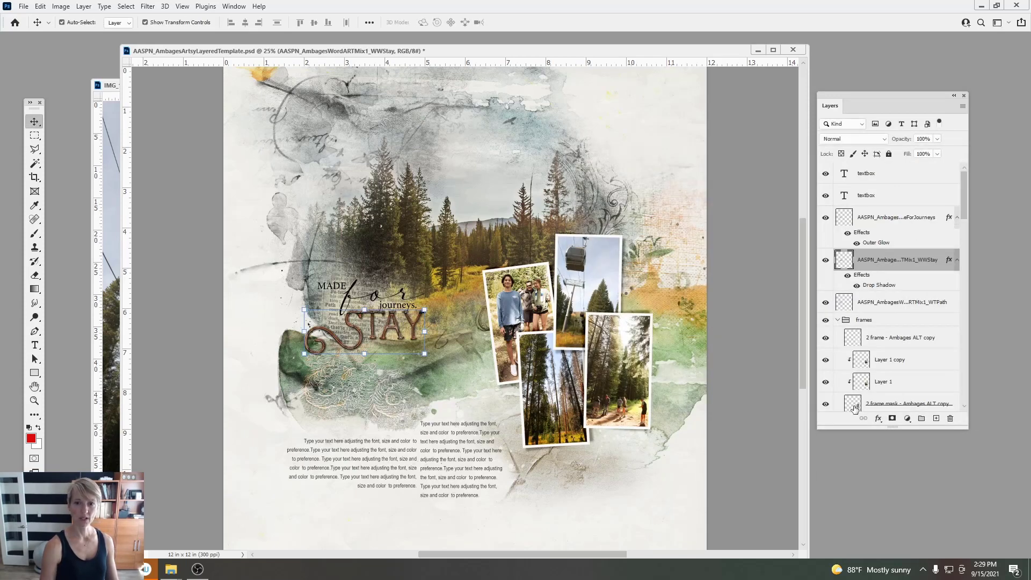
Step: Close the gondola photo IMG_1017.JPG without saving its changes
click(107, 359)
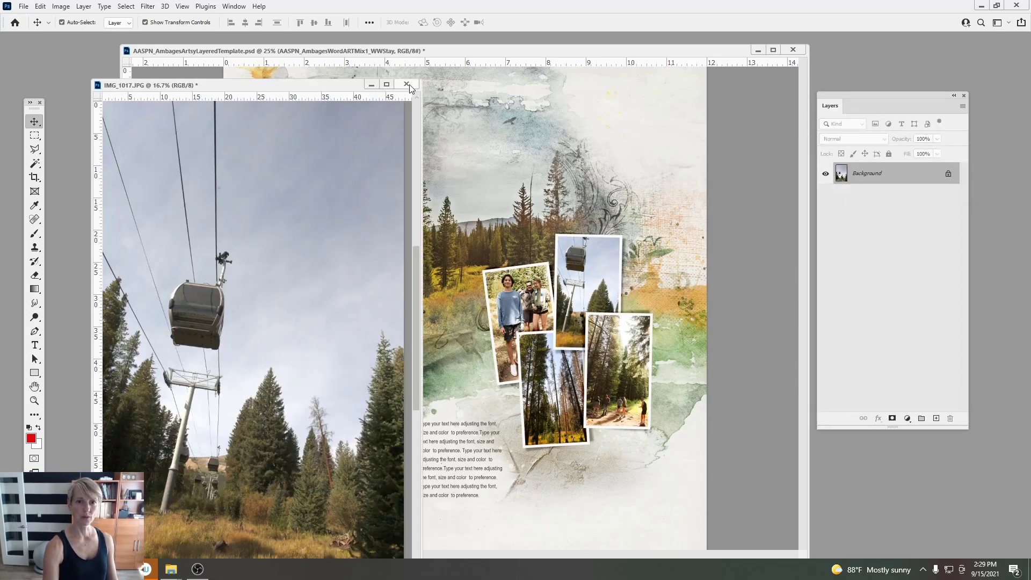
key(ctrl+w)
click(511, 212)
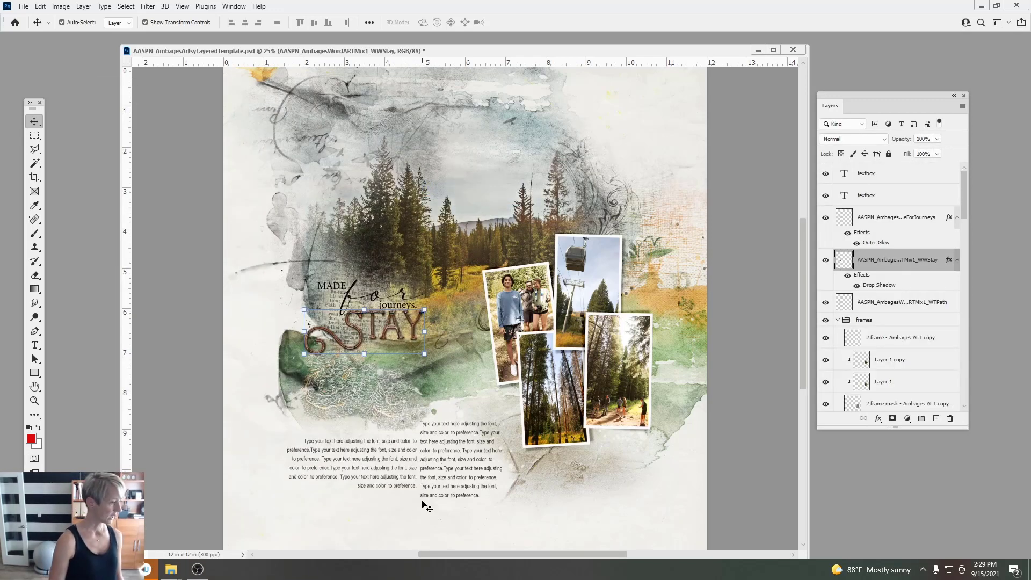
Step: Switch to File Explorer and open the Elements folder of ArtPlay Palette Ambages A inside the Ambages folder
mouse_move(171, 570)
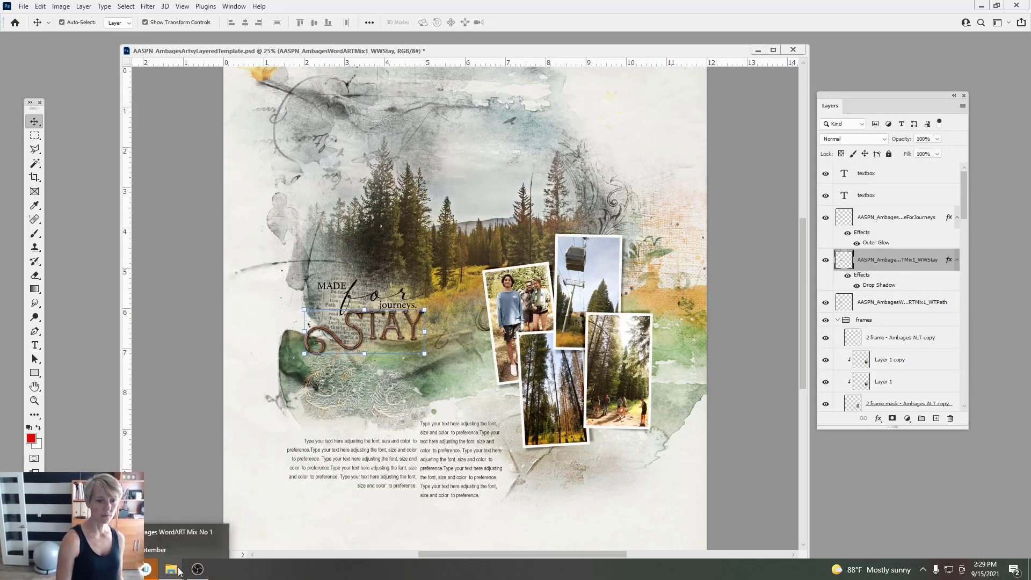
click(166, 531)
click(273, 84)
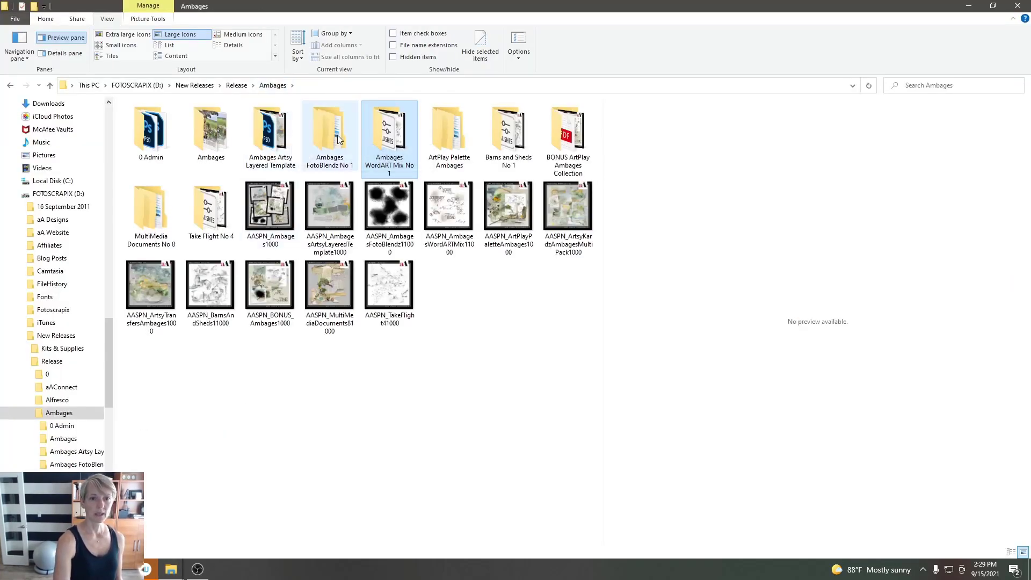
click(442, 138)
double_click(440, 136)
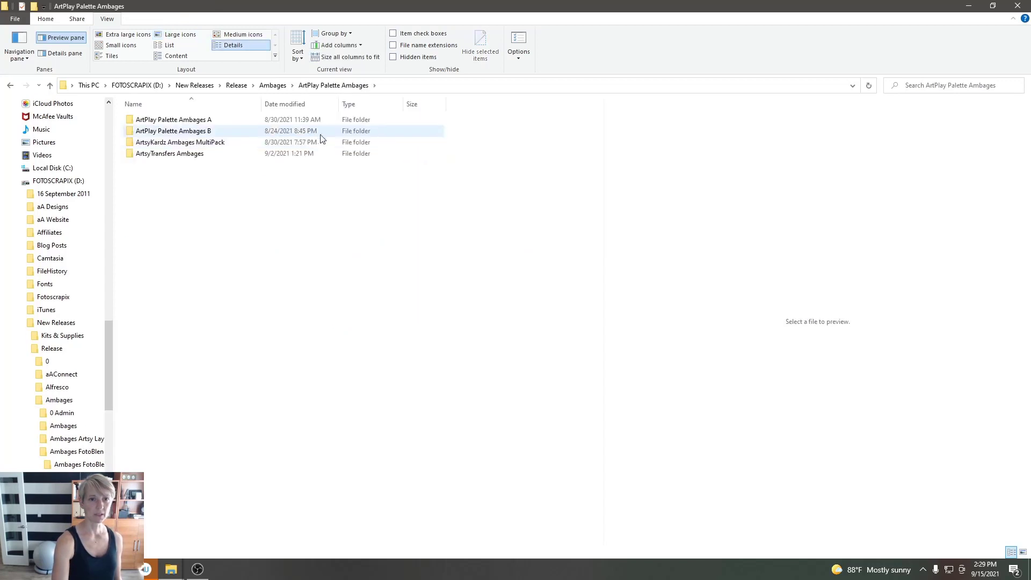
double_click(161, 120)
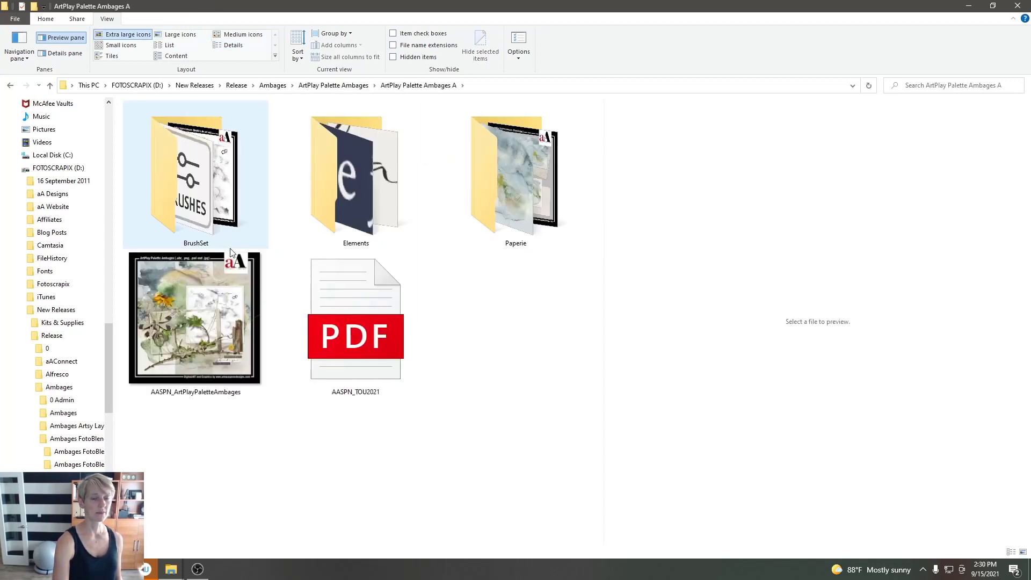
double_click(350, 193)
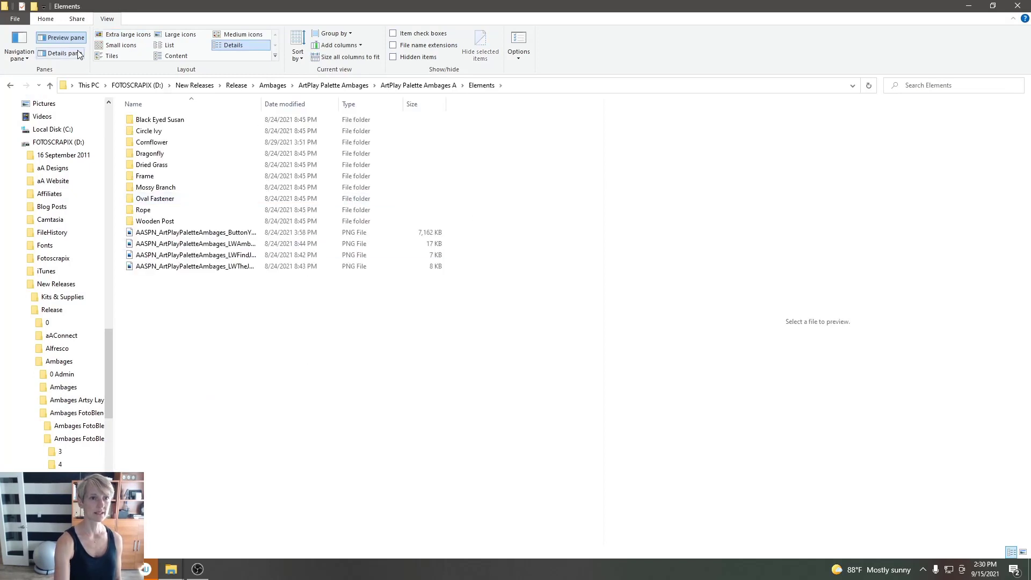
Step: Display the elements as extra large icons and open the Circle Ivy folder
click(123, 34)
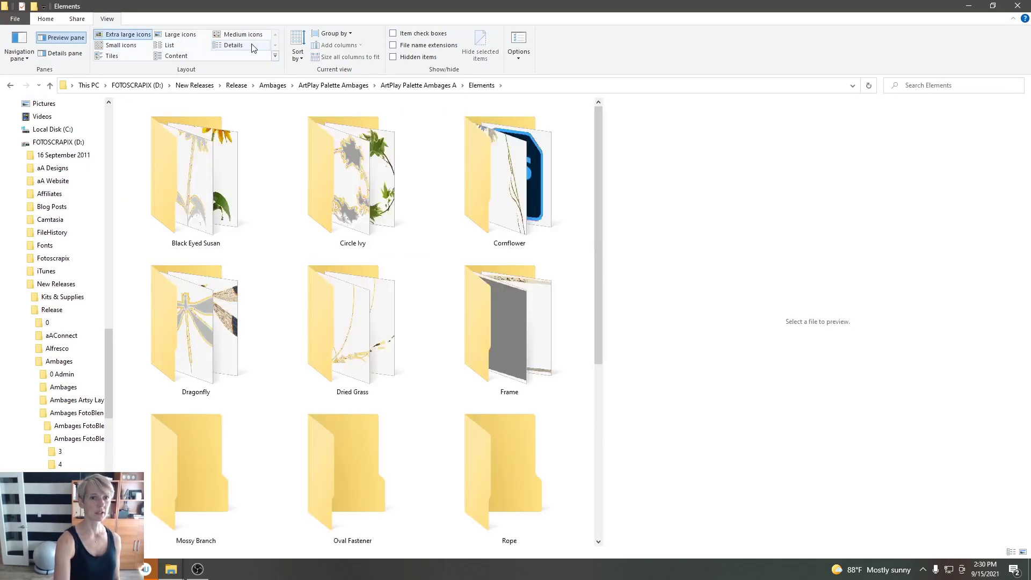
drag(600, 187, 630, 182)
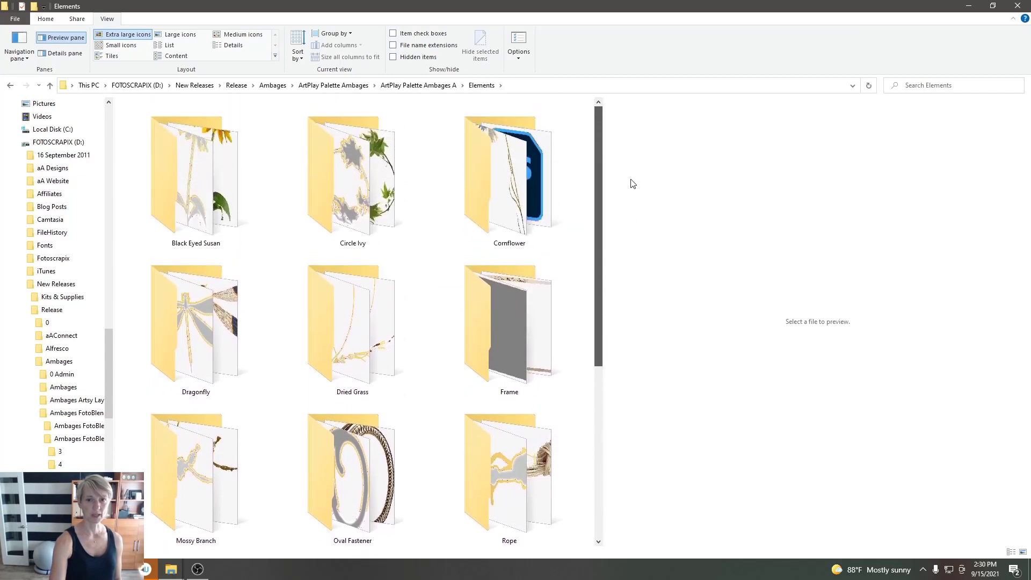
double_click(365, 196)
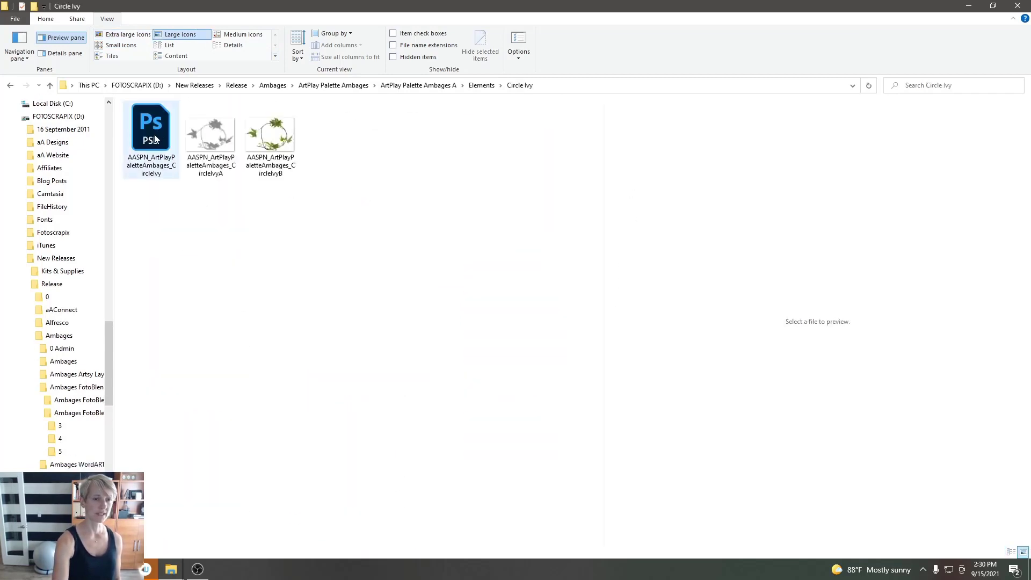
Step: Open the CircleIvy PSD in Photoshop and copy its circle ivy and shadow layers into the template, over the framed photos
drag(155, 139, 92, 299)
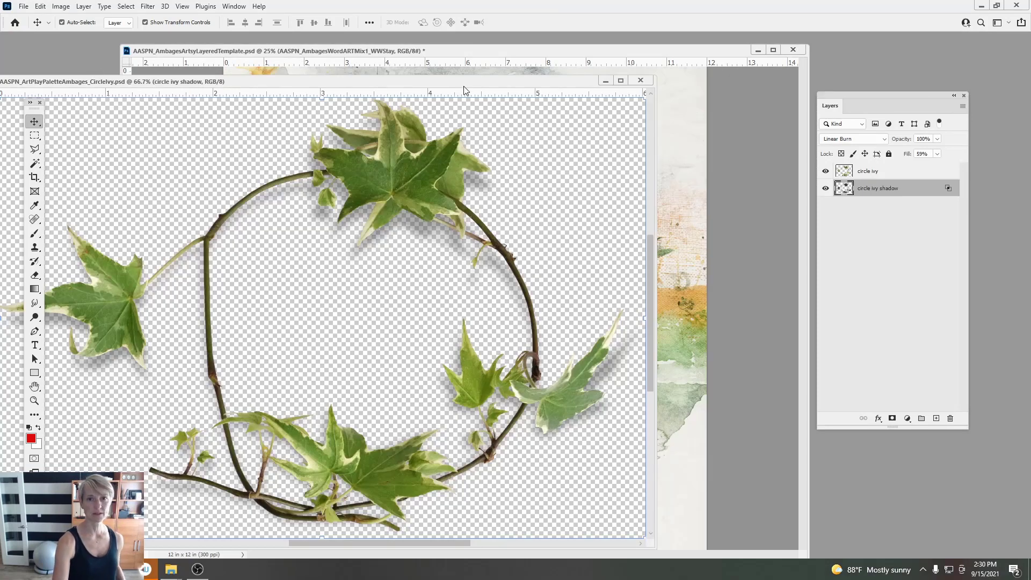
shift+click(859, 171)
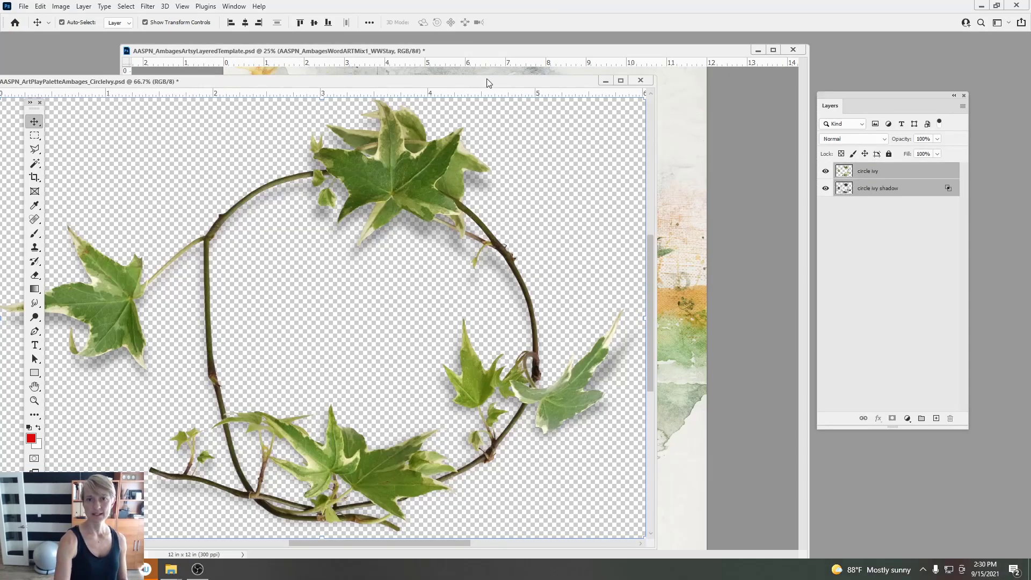
drag(606, 173, 532, 256)
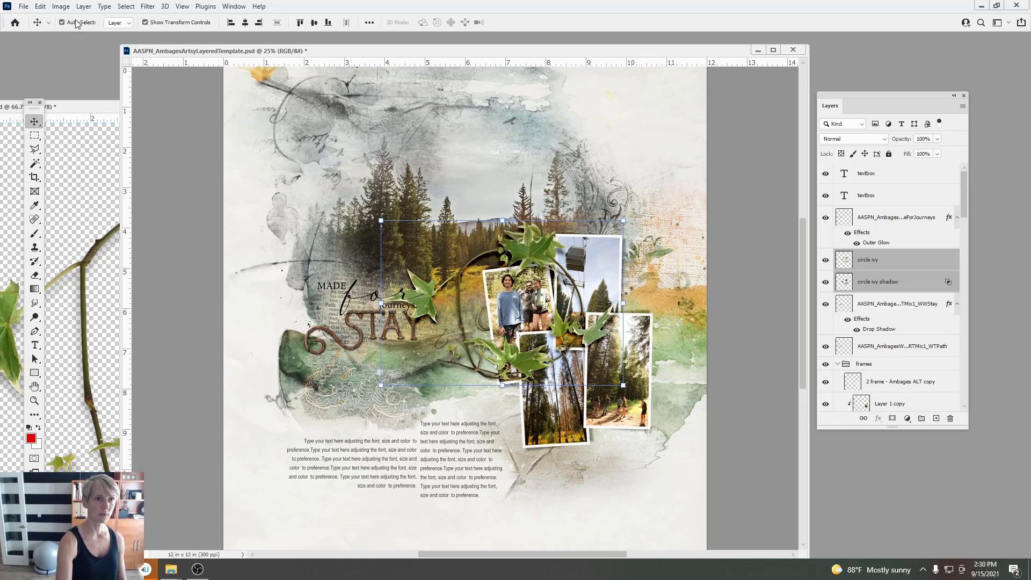
Step: Move the "Made for journeys." and STAY word art up and to the left, away from the ivy leaf
drag(348, 297, 321, 284)
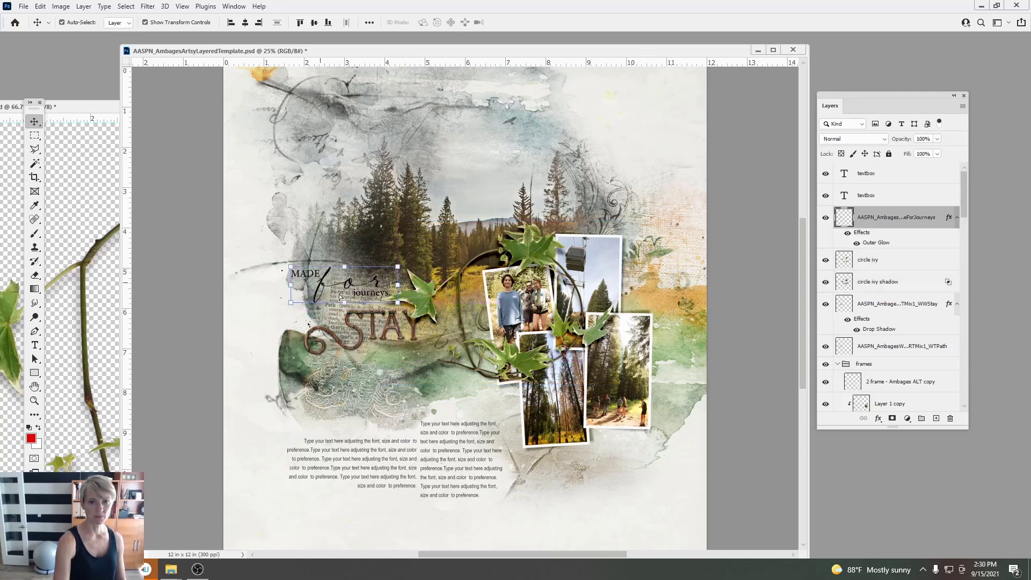
drag(372, 332, 351, 325)
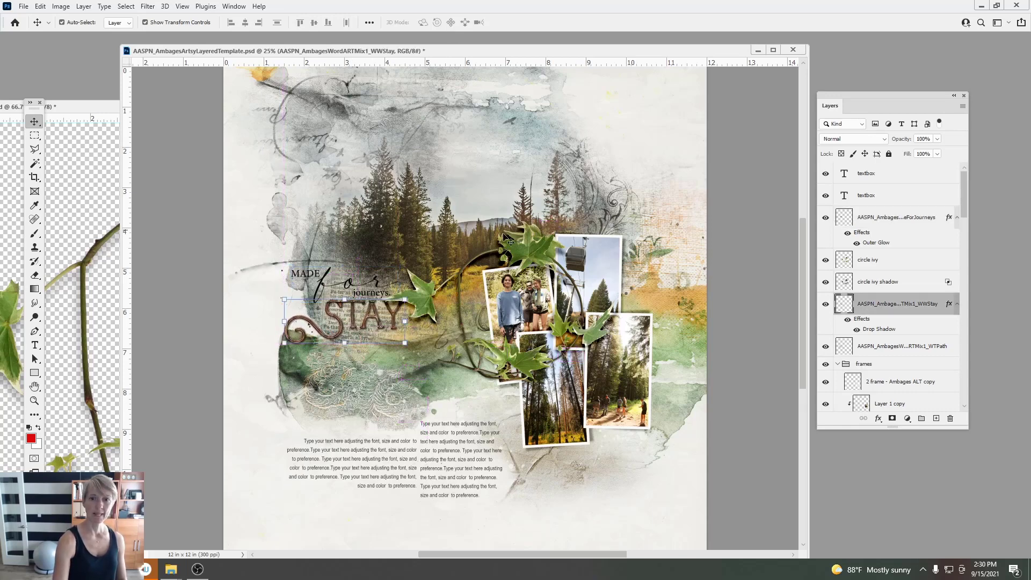
Step: Close the CircleIvy document without saving its changes
click(107, 212)
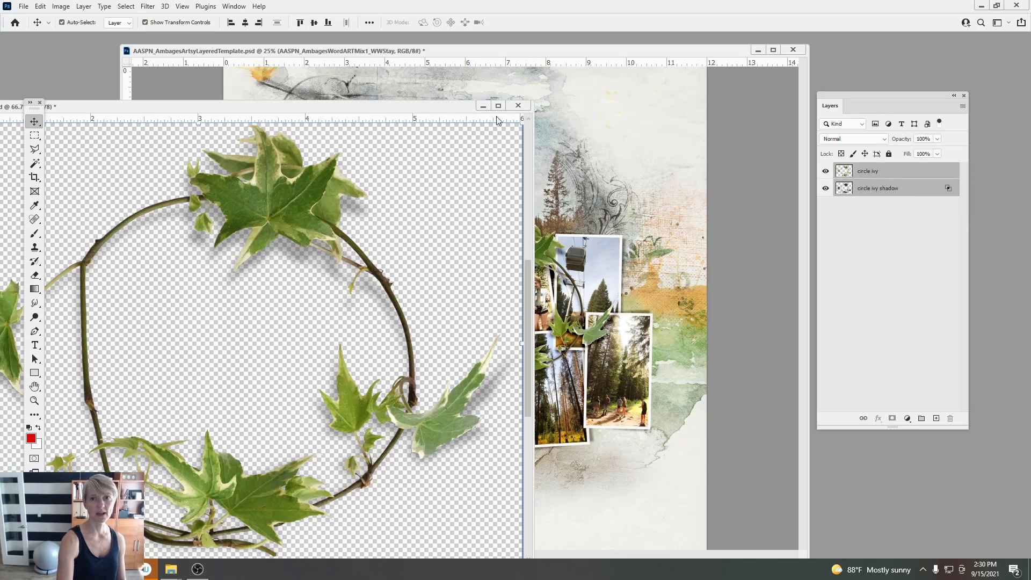
click(519, 105)
click(528, 215)
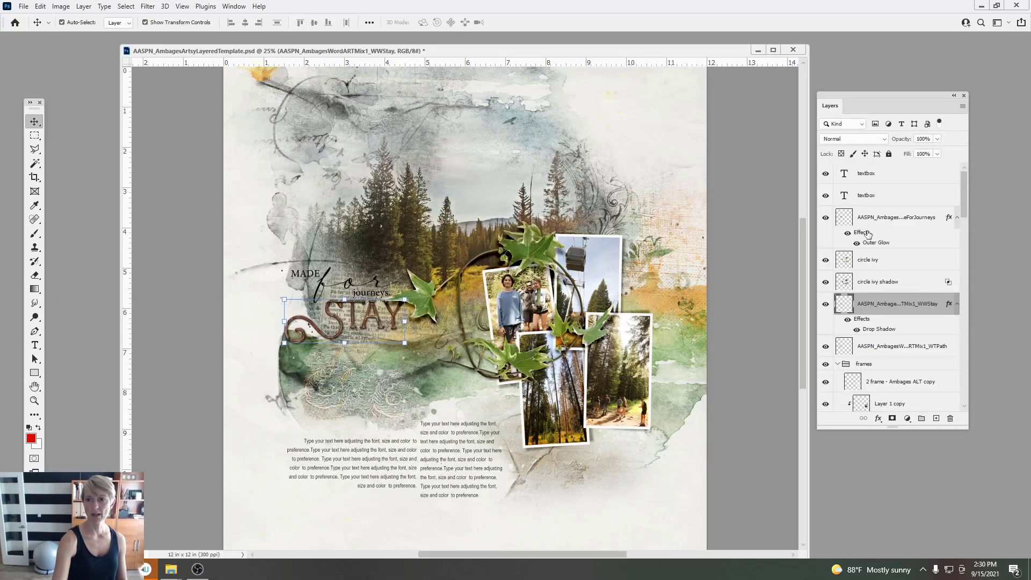
Step: Place the ButtonYellow, LWTheJourney and LWFindJoy images from the Elements folder into the template, above the "Made for journeys" word art layer
click(863, 217)
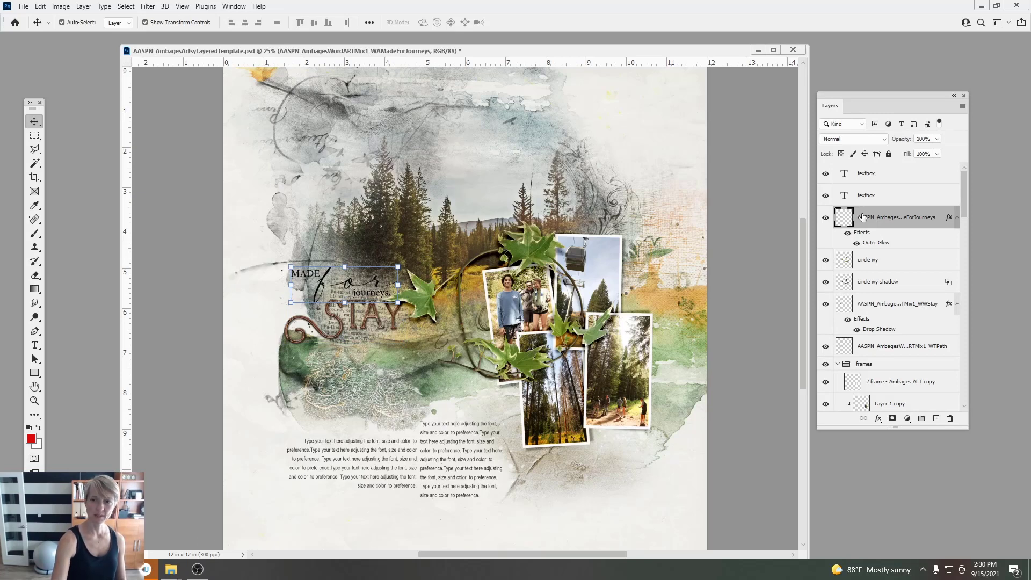
click(164, 537)
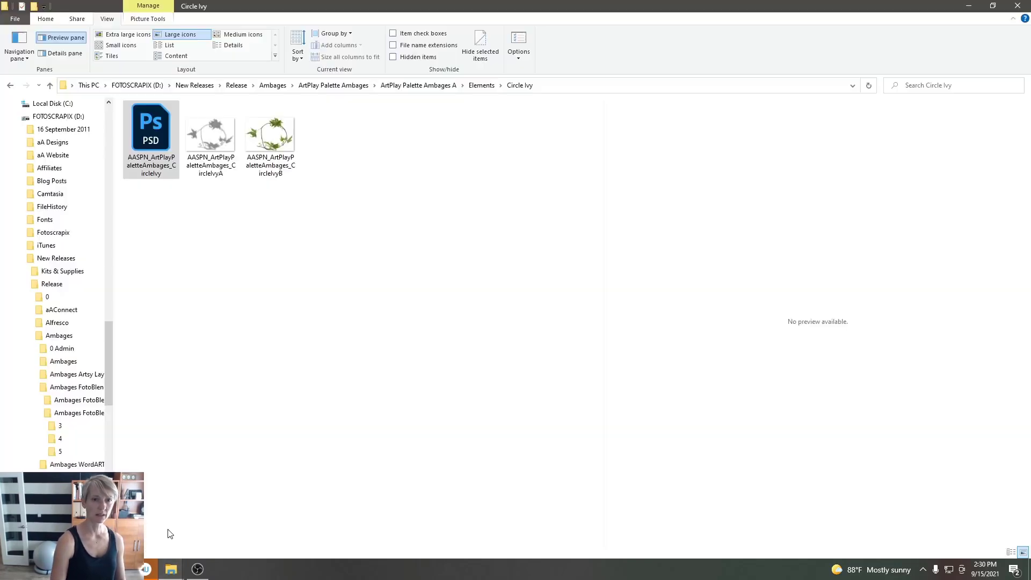
click(481, 84)
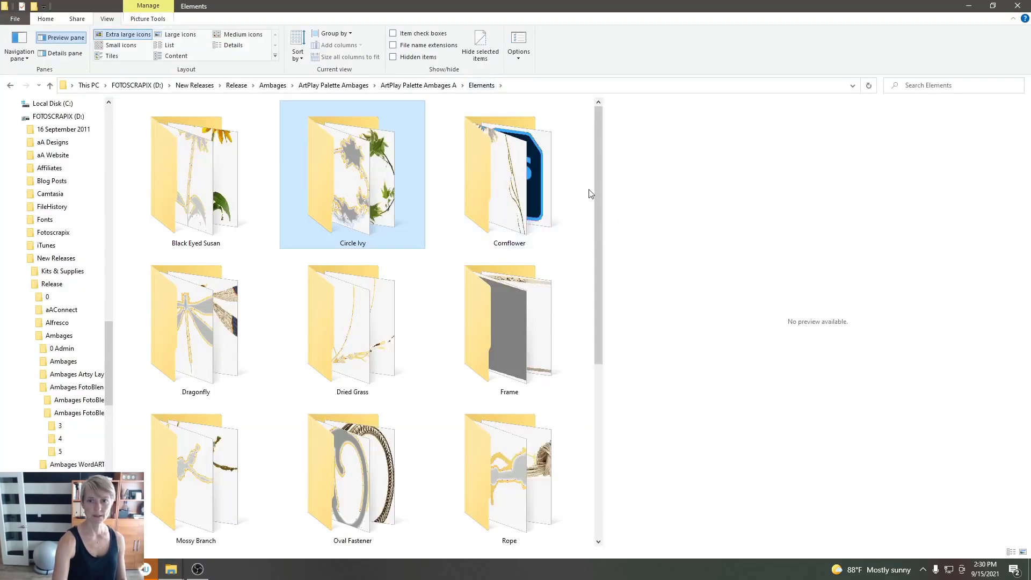
drag(598, 199, 608, 360)
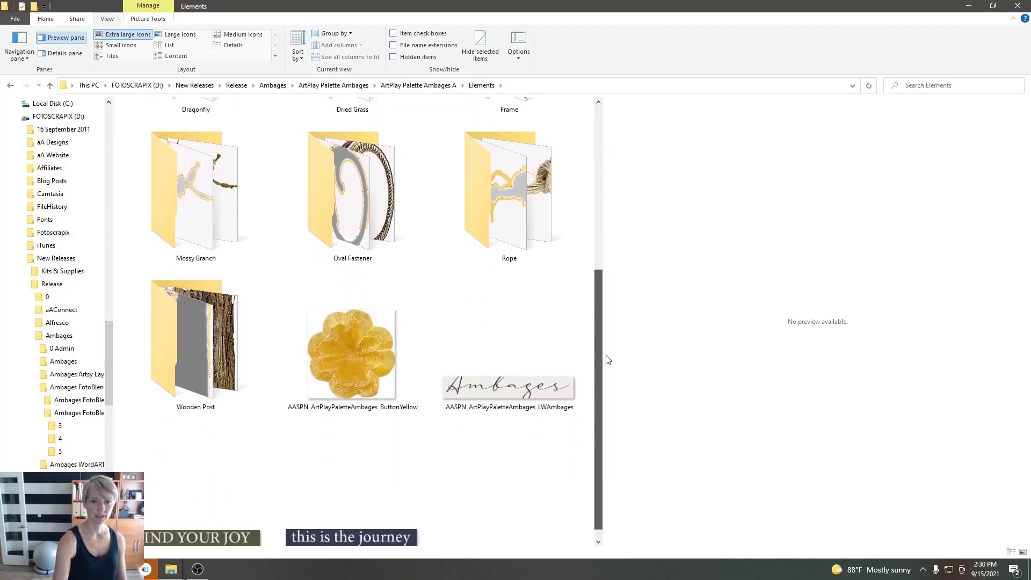
click(344, 336)
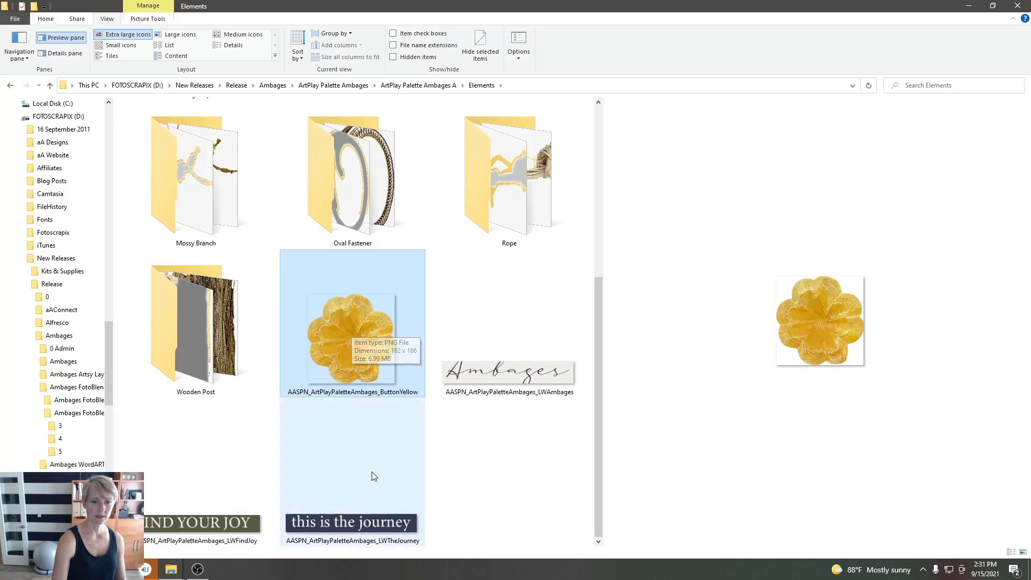
ctrl+click(359, 526)
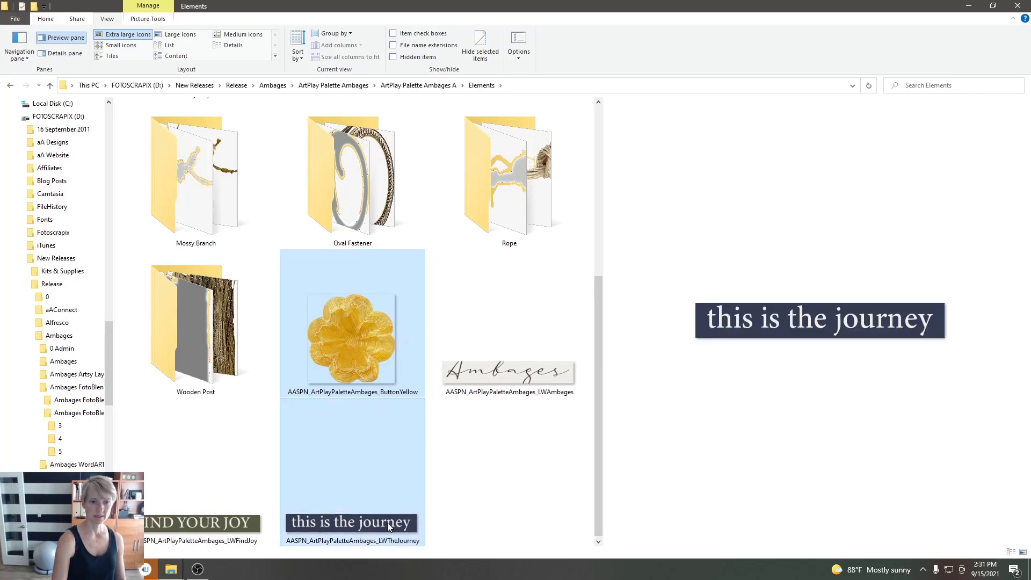
ctrl+click(235, 524)
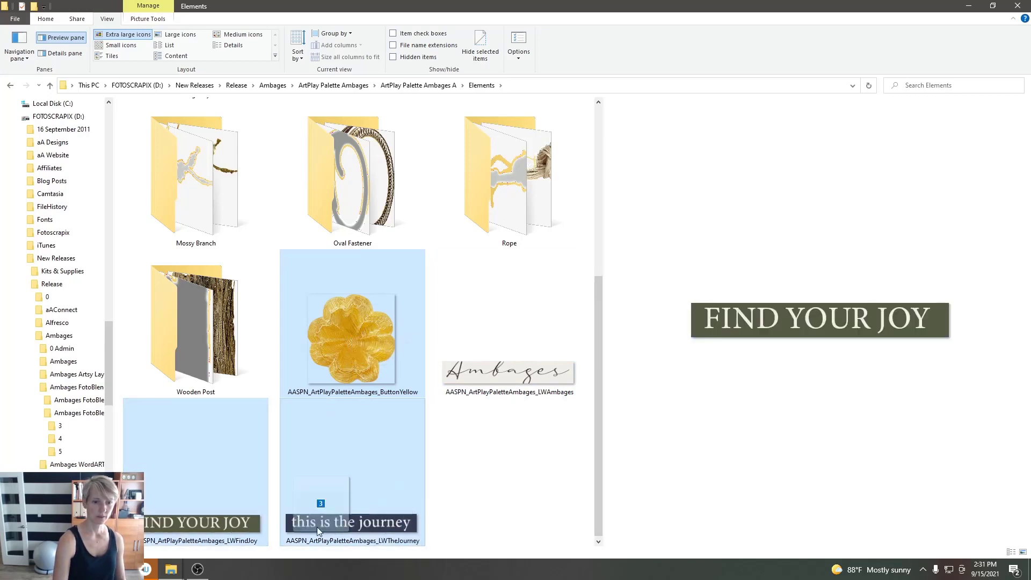
mouse_move(146, 569)
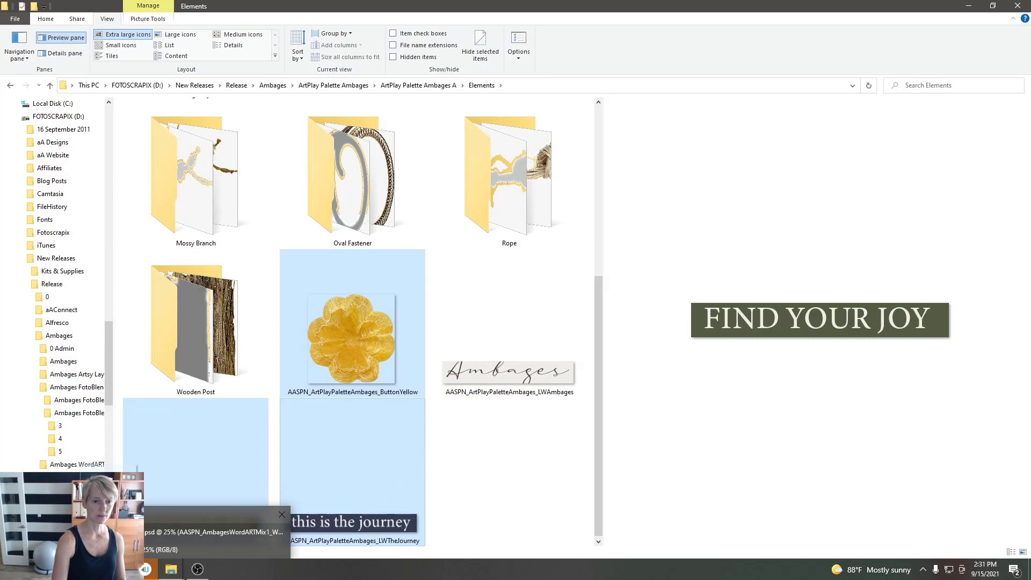
drag(109, 521, 427, 247)
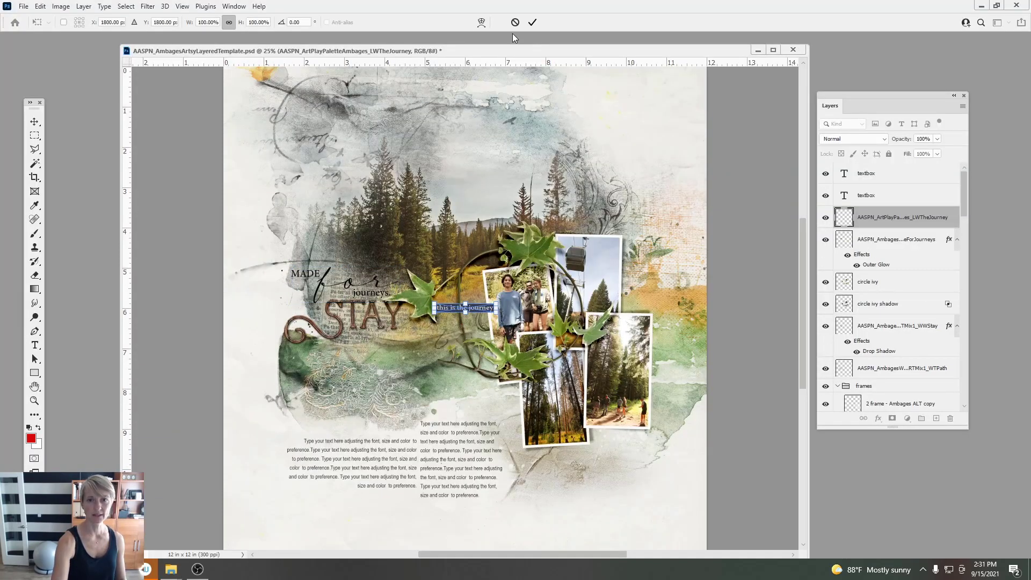
click(533, 22)
click(529, 24)
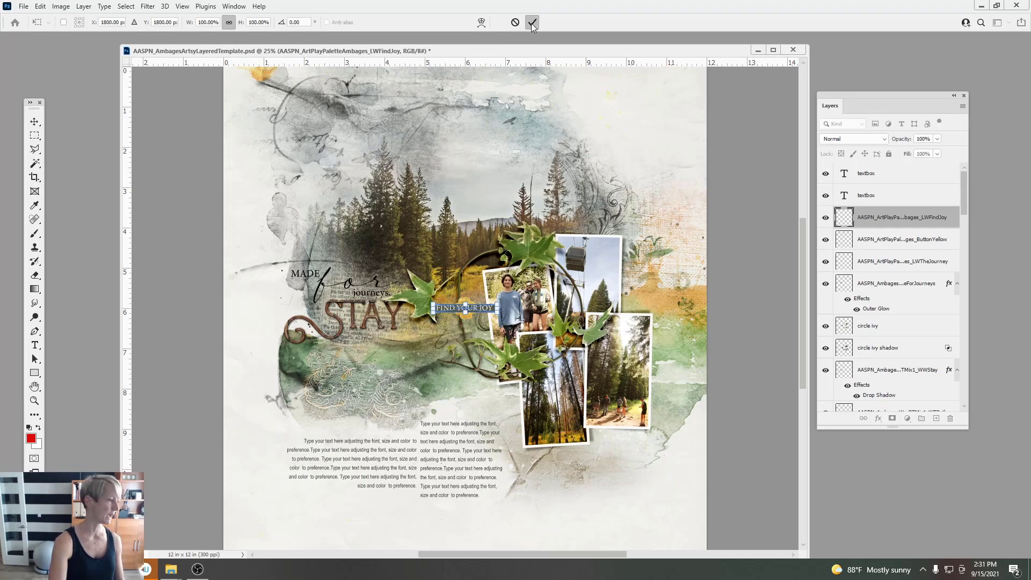
click(532, 24)
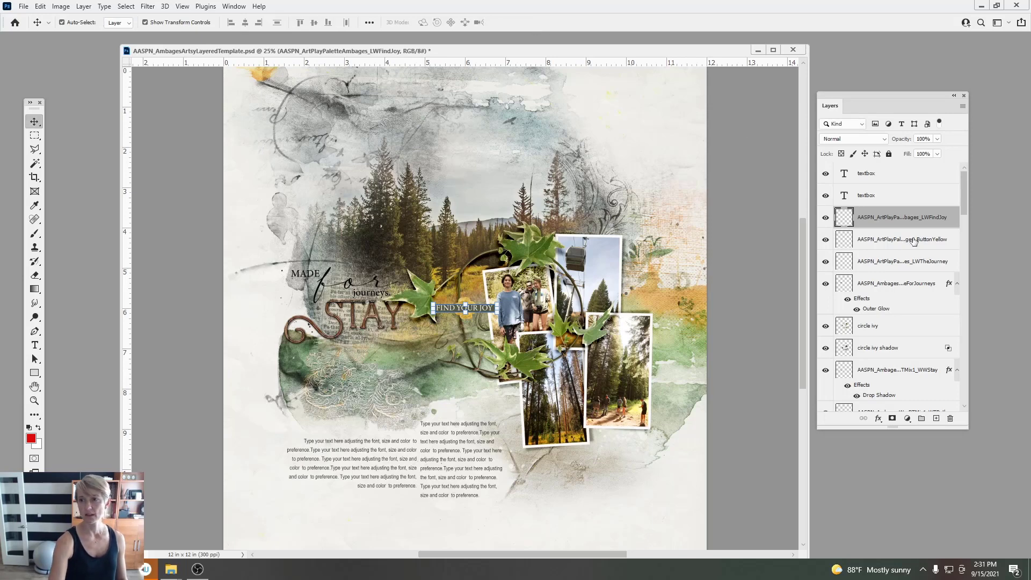
Step: Move the yellow button layer above the FIND YOUR JOY and "this is the journey" labels and apply a drop shadow style to both labels
drag(918, 221, 911, 248)
shift+click(913, 260)
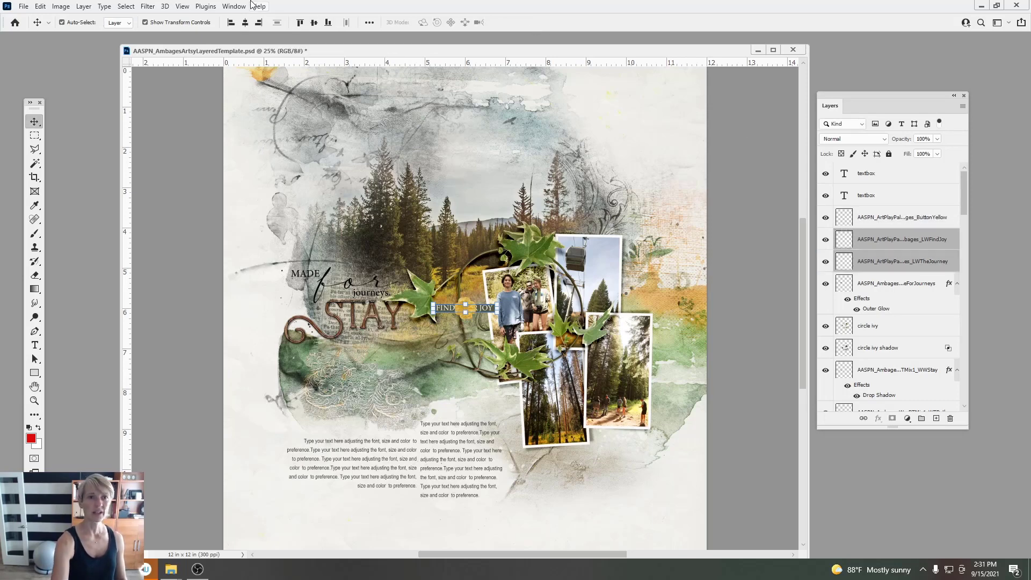
click(241, 6)
click(261, 354)
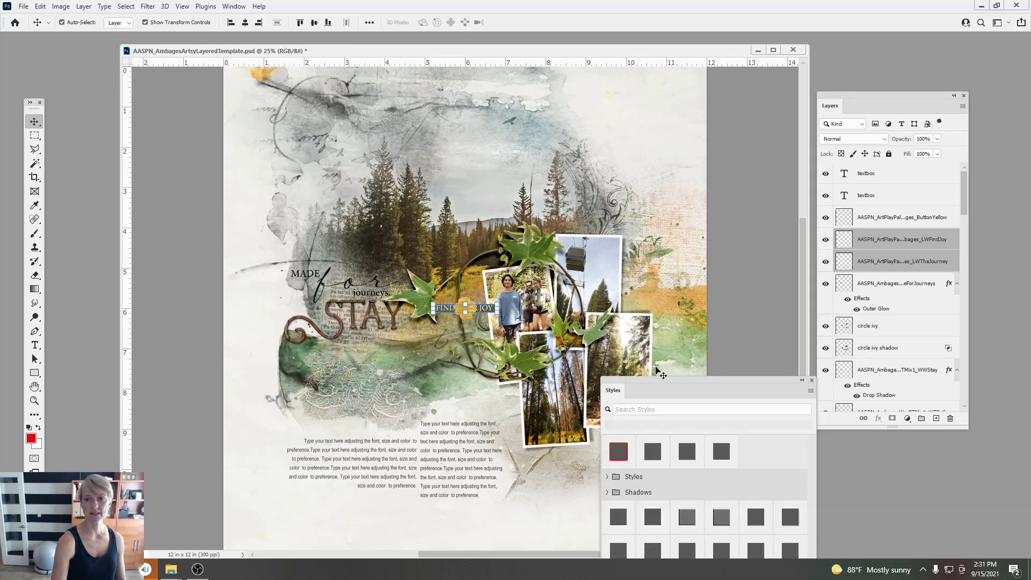
drag(701, 381, 779, 95)
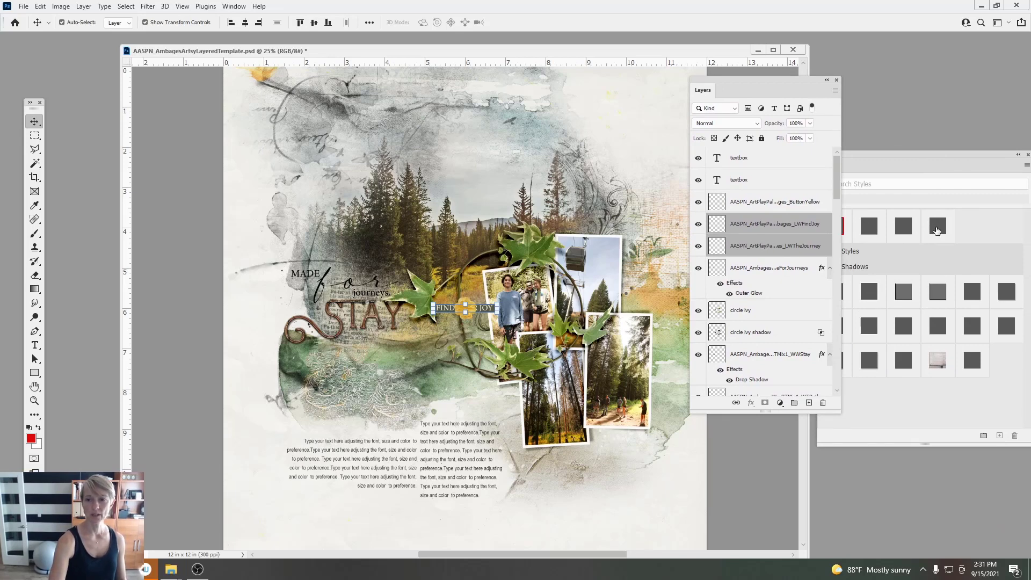
click(937, 229)
click(937, 230)
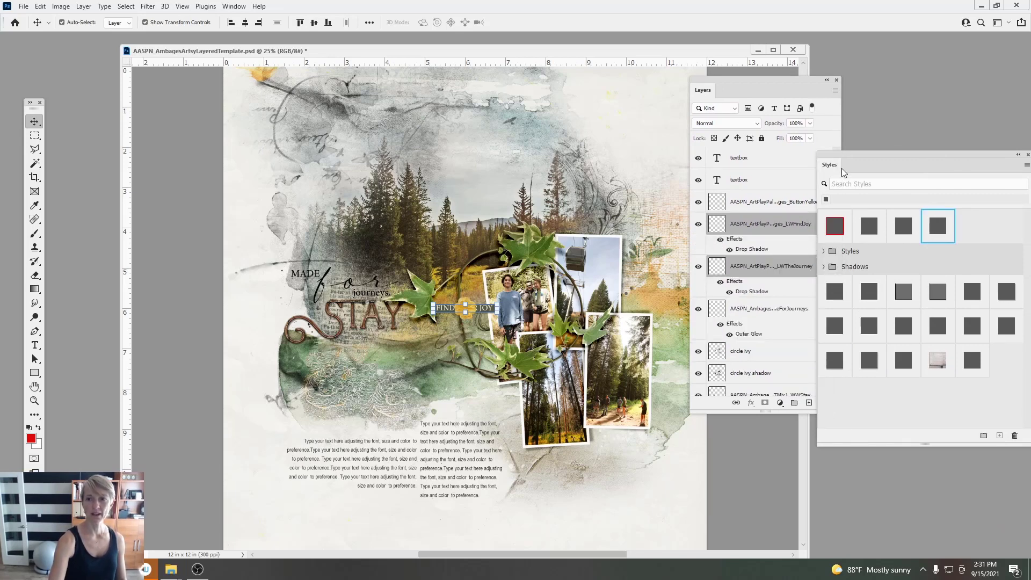
drag(842, 168, 896, 174)
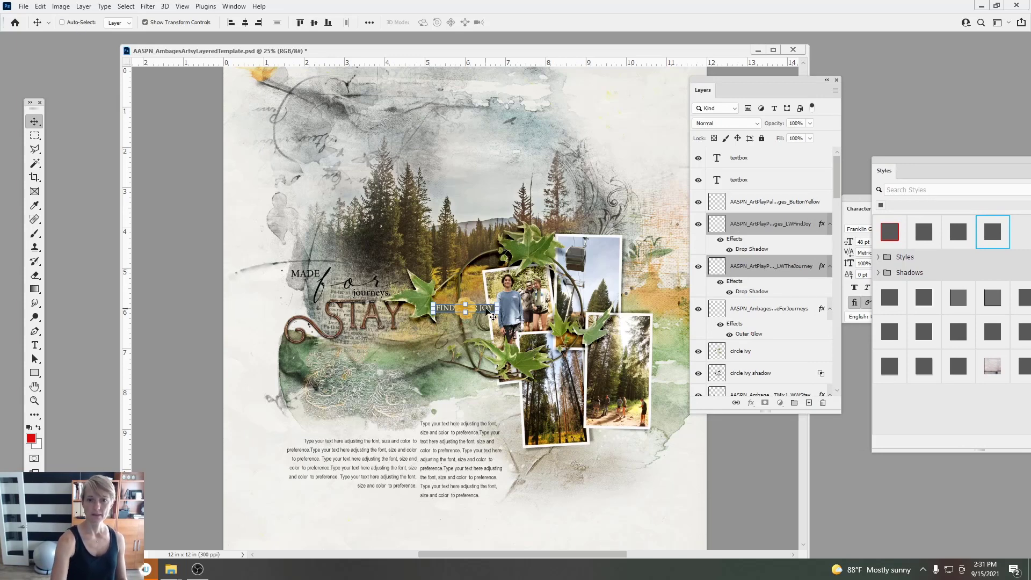
Step: Move the two word labels below the lower-right framed photo and rotate the "this is the journey" label by 1.91 degrees
drag(493, 317, 673, 434)
click(750, 275)
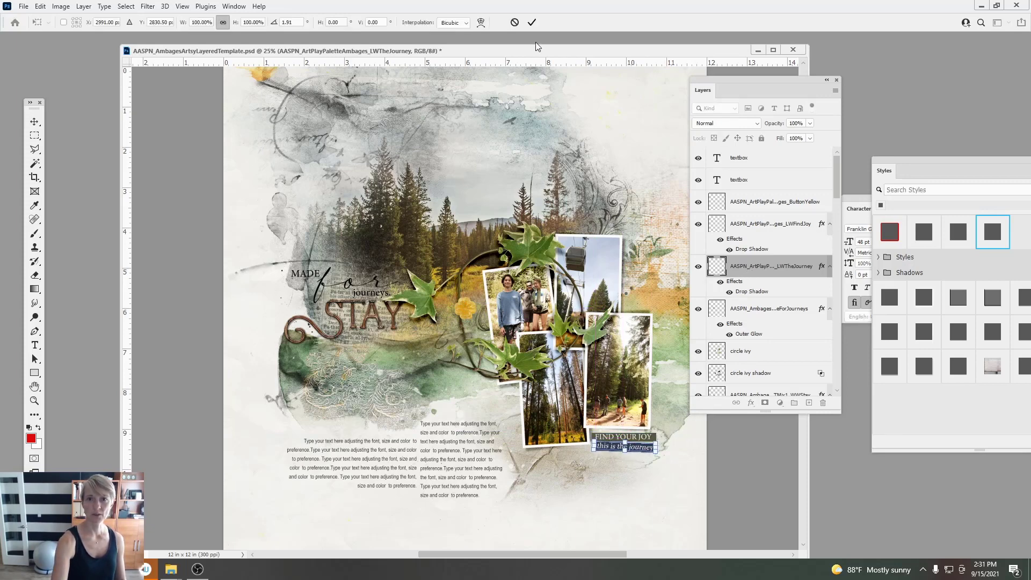
click(532, 22)
Step: Move the yellow button onto the ivy leaves between the framed photos and give it a drop shadow style
drag(466, 312, 576, 339)
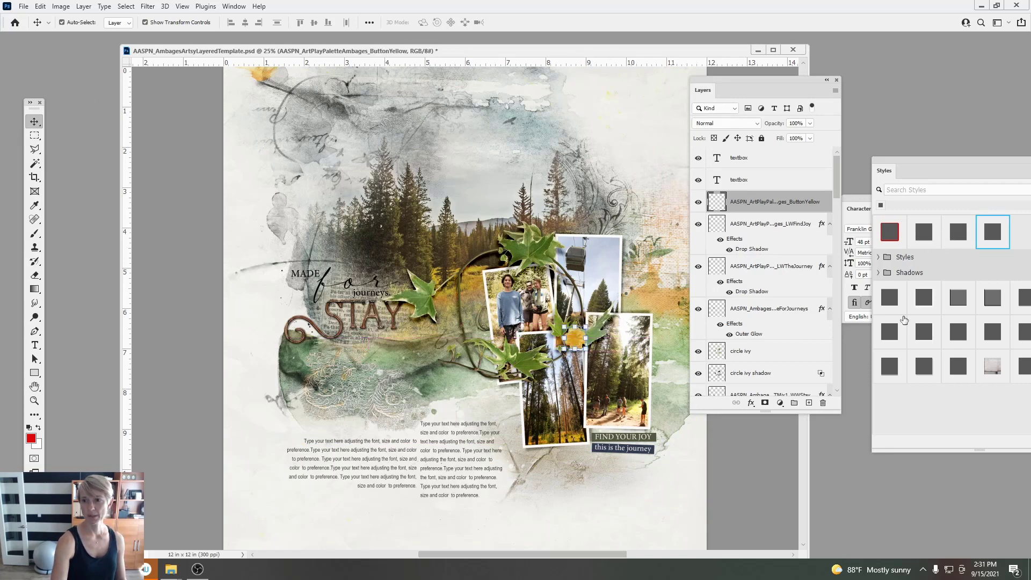
click(921, 361)
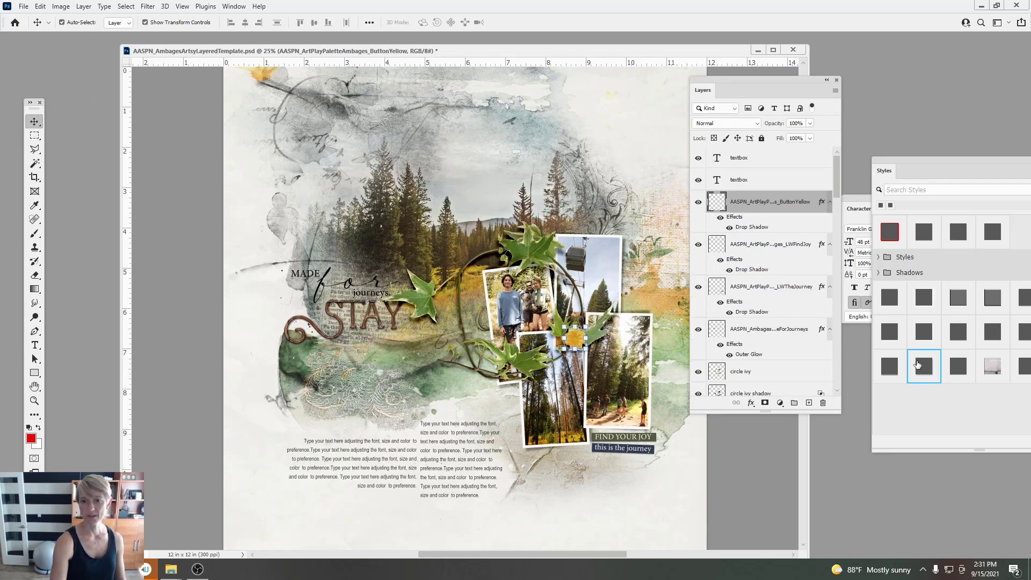
drag(575, 340, 574, 346)
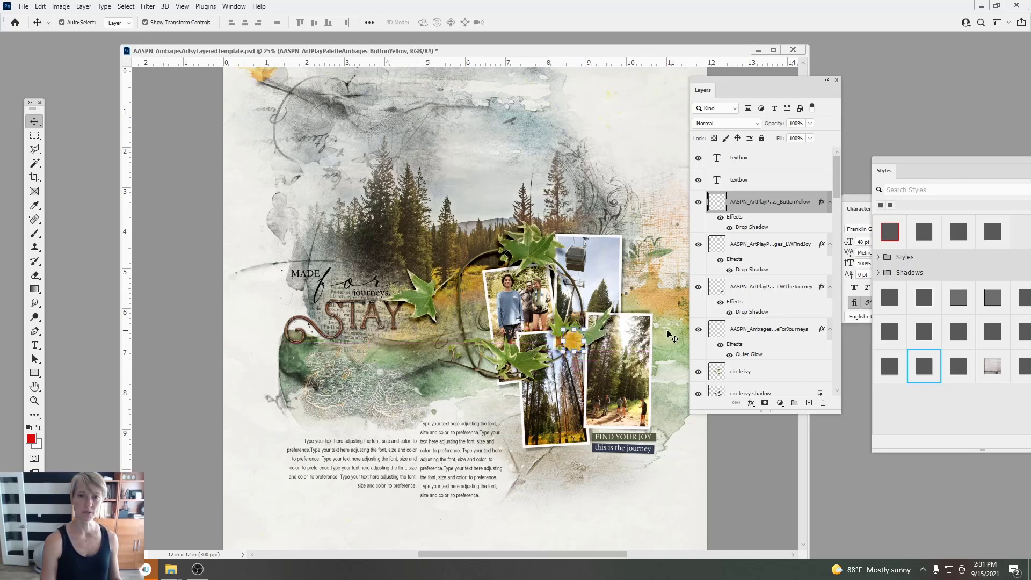
drag(738, 85, 810, 85)
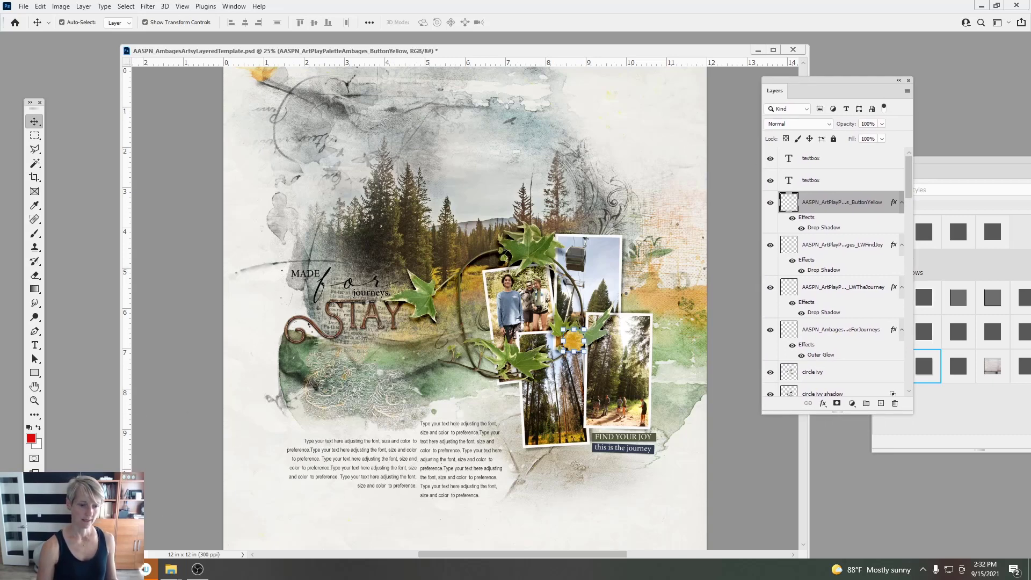
Step: Copy the rope and rope shadow layers from the Rope PSD onto the lower ivy in the template, scaled to 93.86%, and close the Rope document
mouse_move(171, 569)
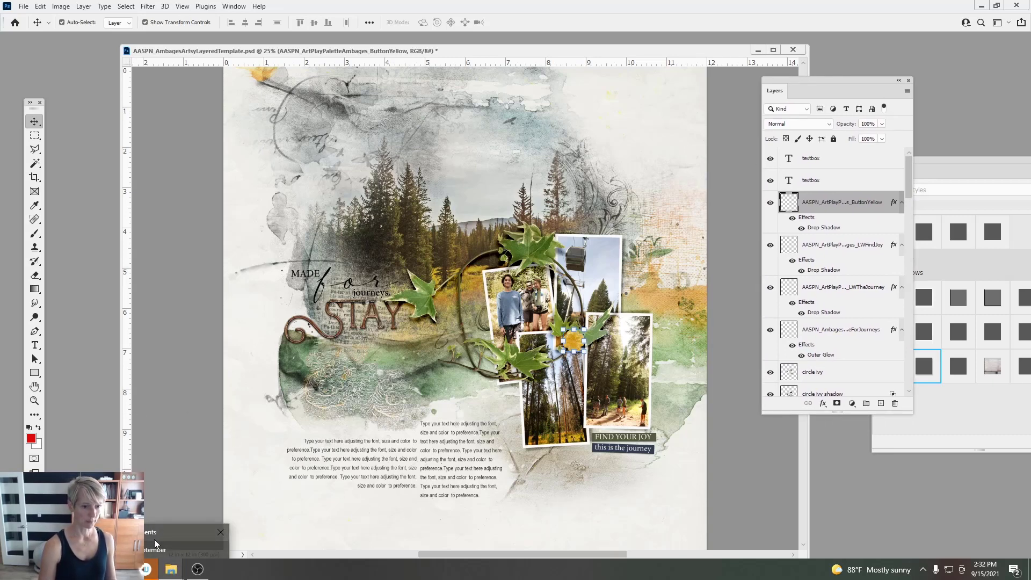
click(155, 532)
double_click(509, 166)
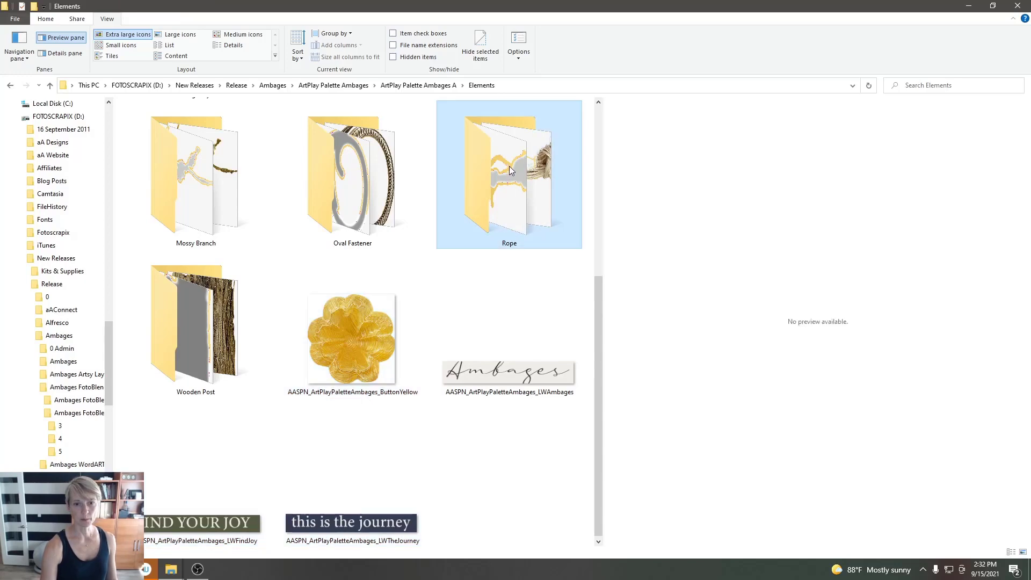
drag(166, 141, 91, 39)
shift+click(811, 154)
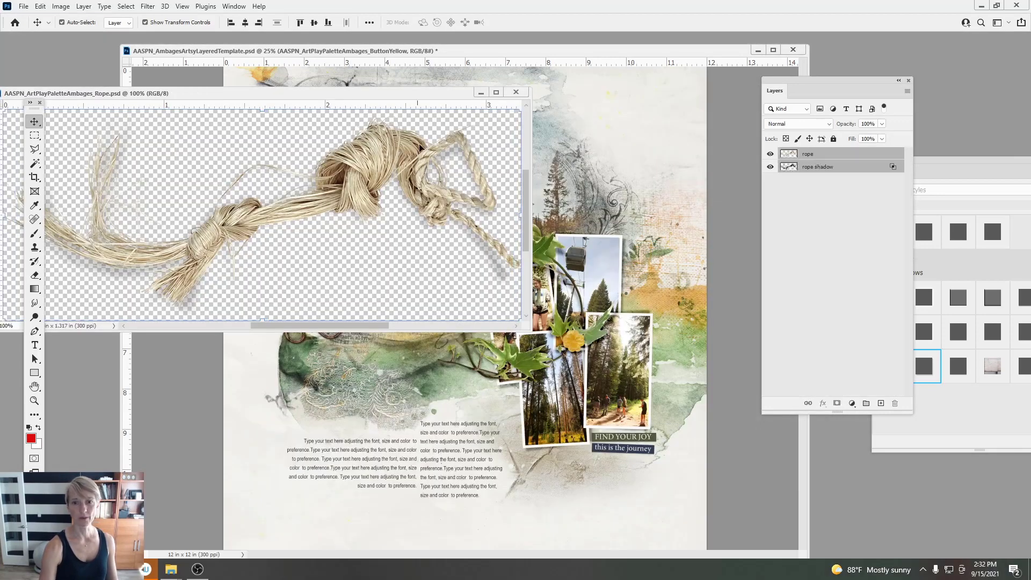
drag(421, 147, 588, 341)
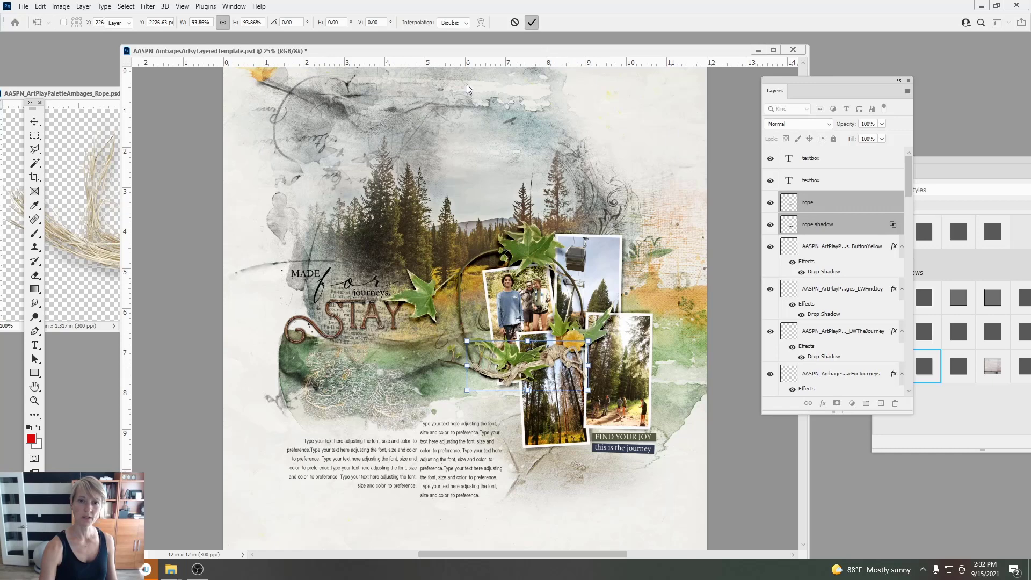
key(Return)
click(108, 127)
click(520, 92)
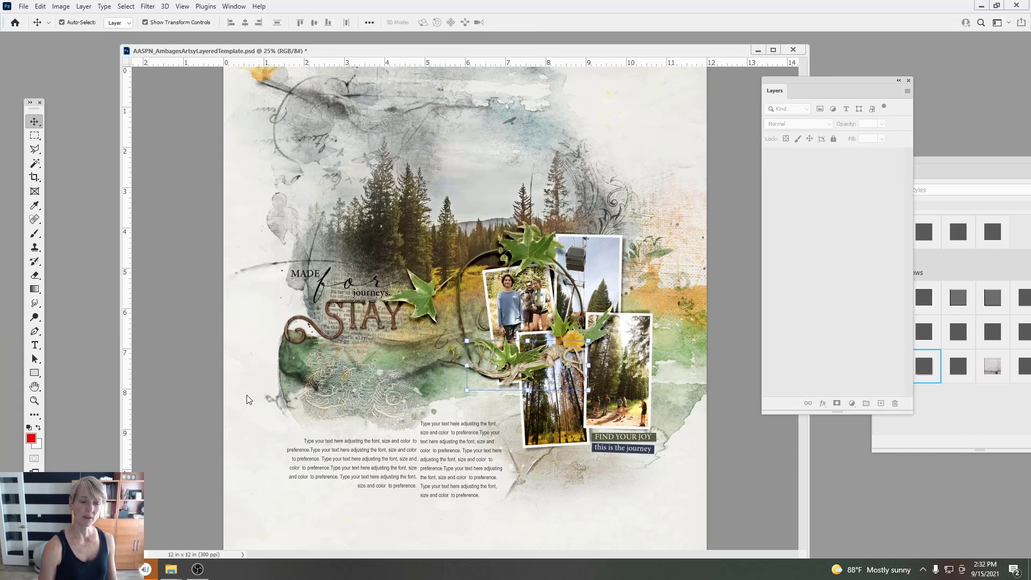
Step: Open the MultiMediaDocuments8_1 PSD from folder 1 of MultiMedia Documents No 8A in Photoshop
click(159, 538)
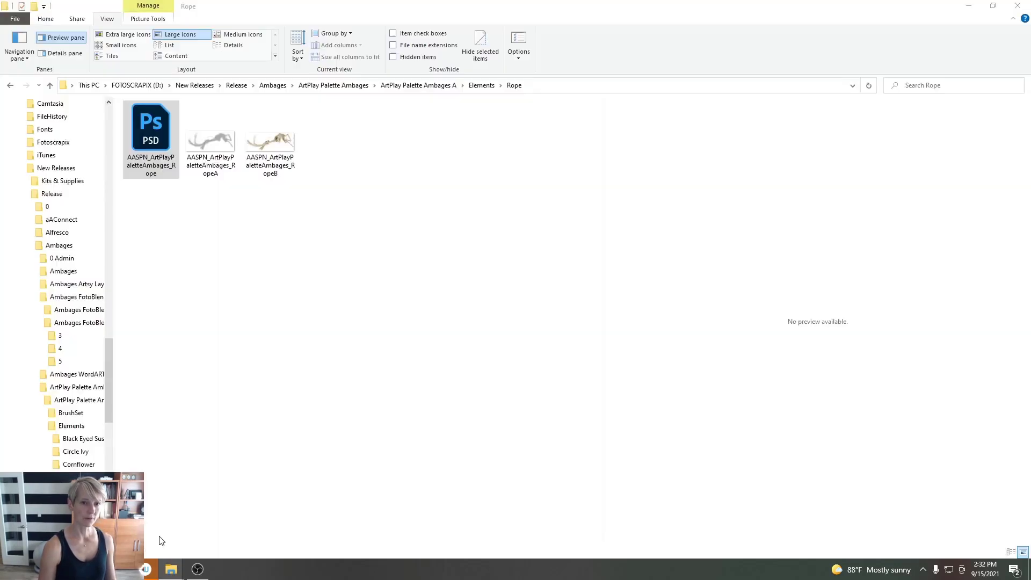
click(275, 86)
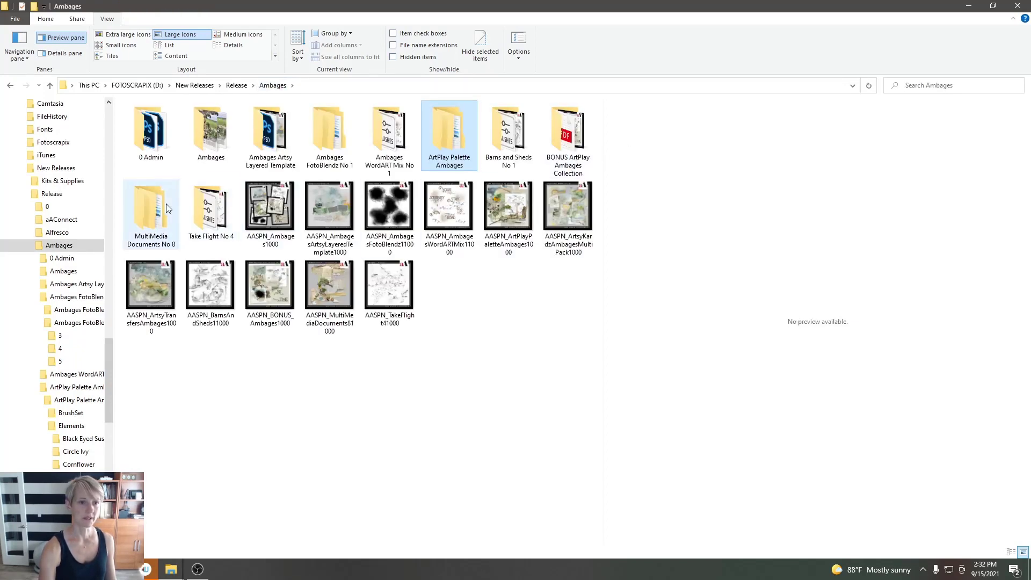
double_click(151, 209)
double_click(143, 133)
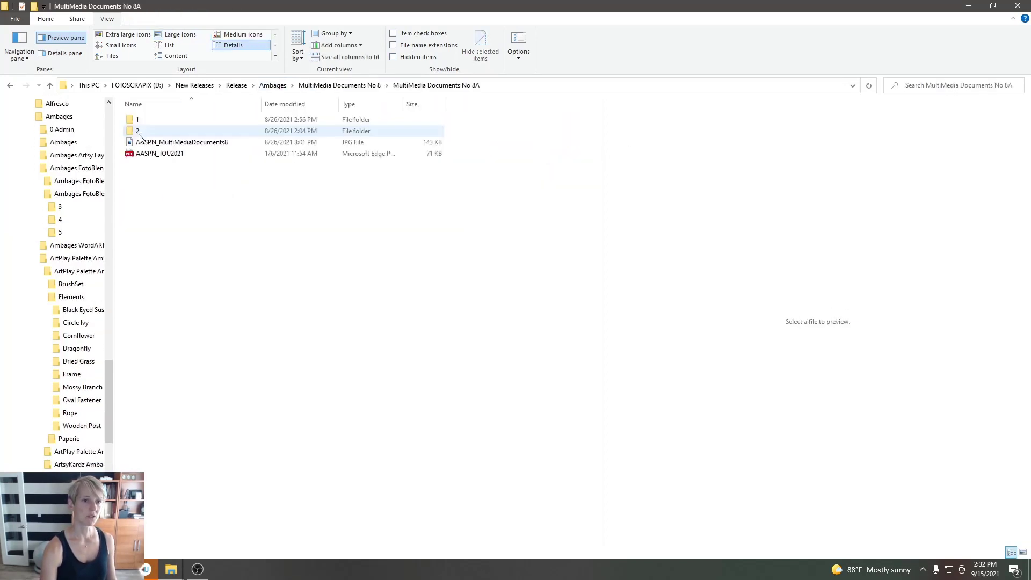
double_click(147, 133)
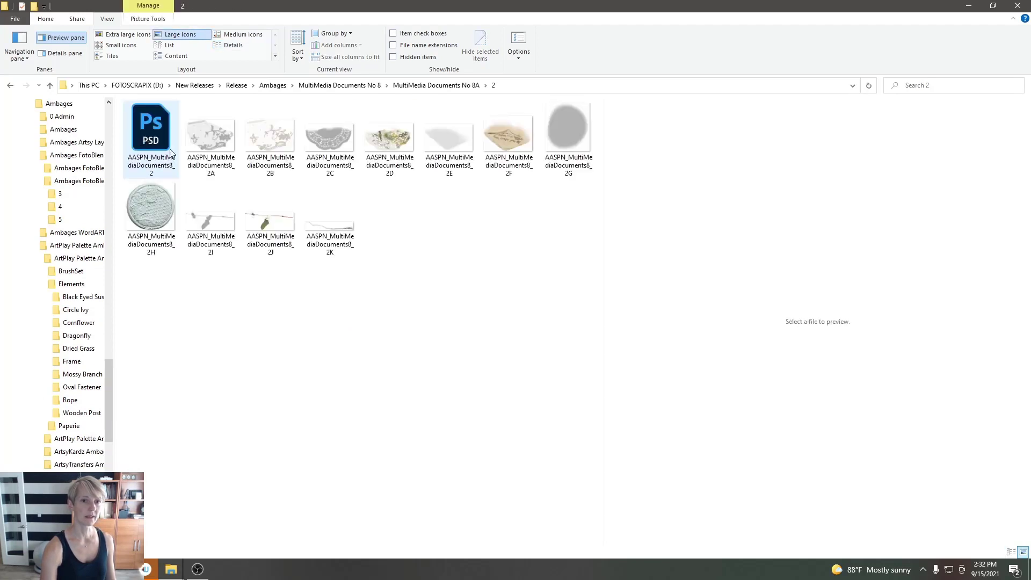
key(BackSpace)
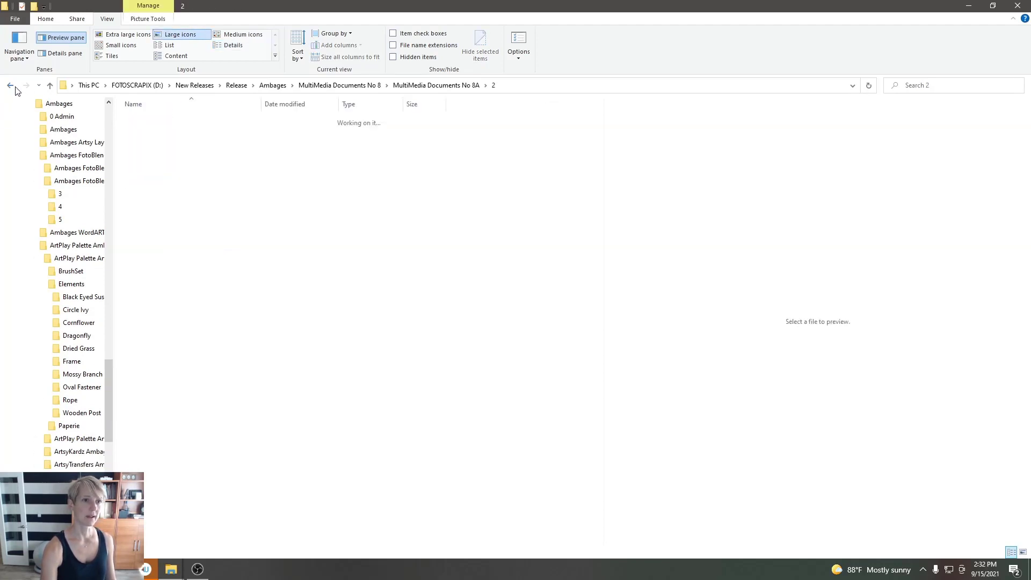
double_click(141, 122)
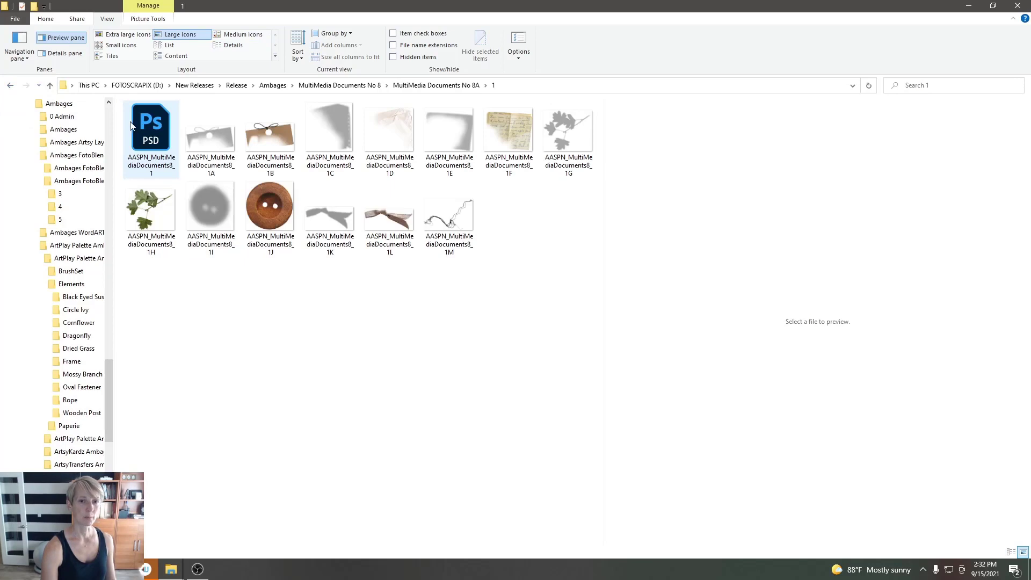
drag(151, 144, 146, 568)
drag(101, 512, 86, 258)
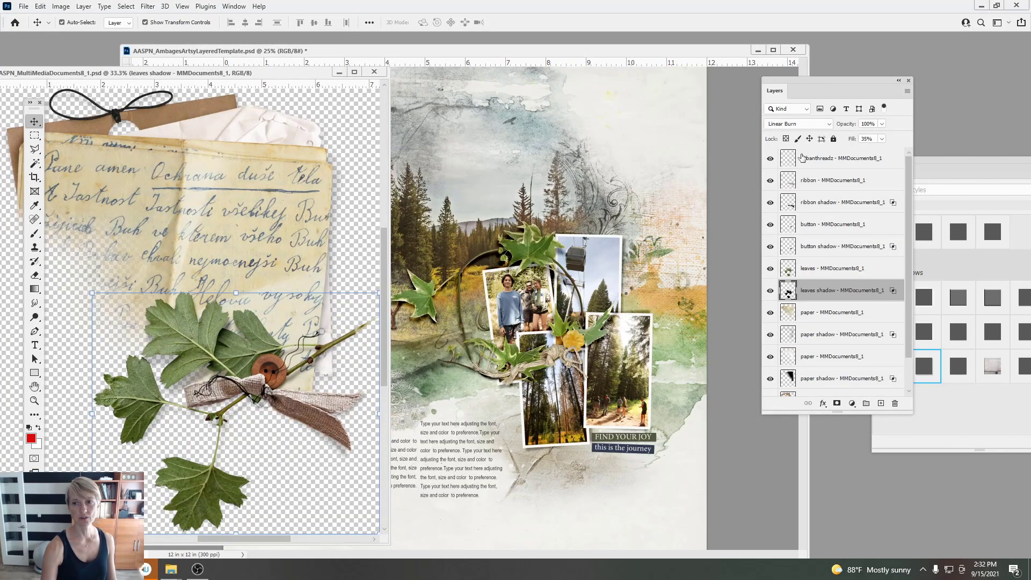
Step: Copy the urbanthreadz layer from MultiMediaDocuments8_1 onto the yellow button in the template and return to the source document
click(287, 391)
drag(287, 391, 567, 350)
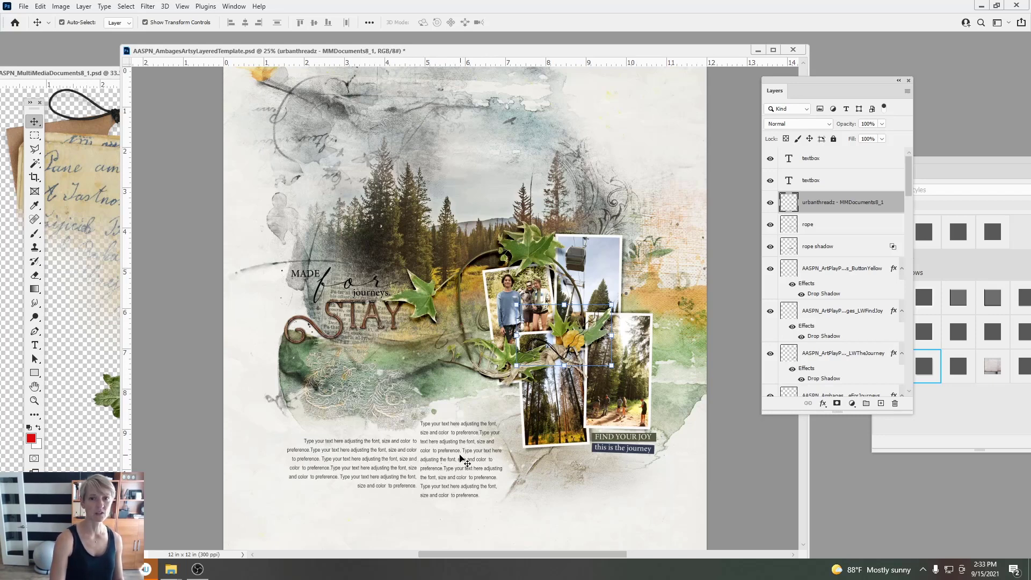
click(94, 71)
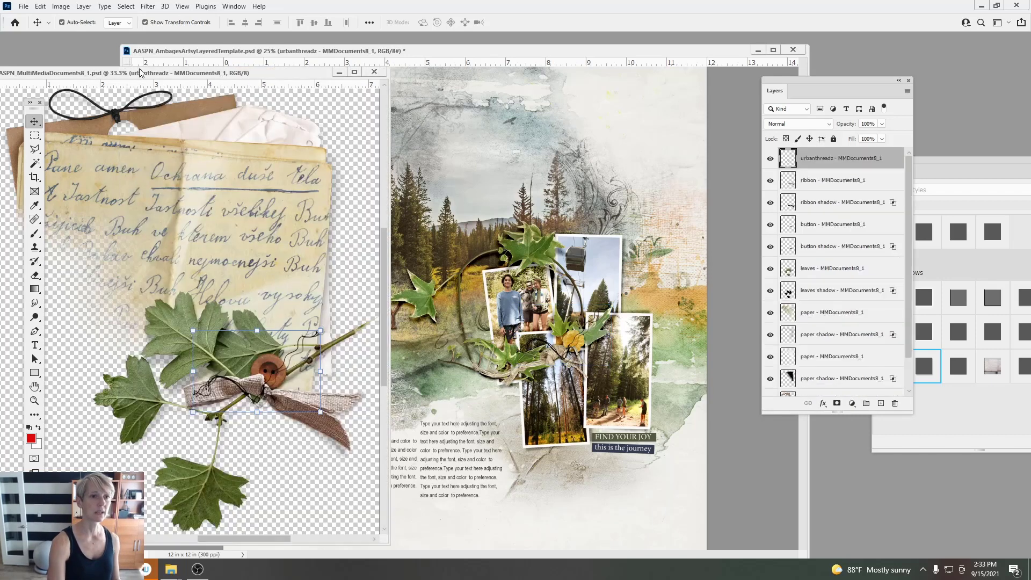
Step: Close MultiMediaDocuments8_1 and hide the paper layer directly below the hipster plume in the template's fotoblendz group
click(375, 71)
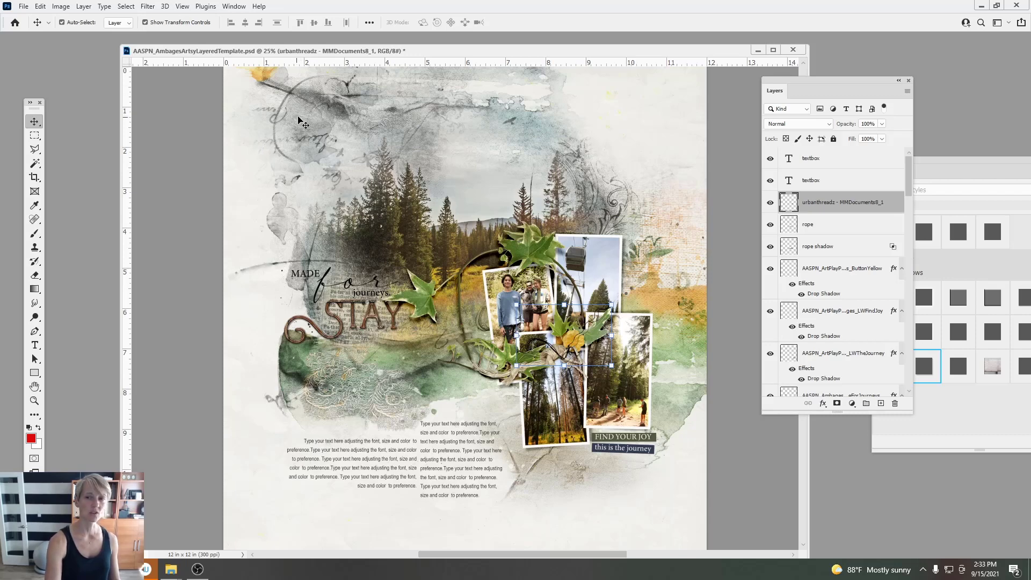
drag(908, 178, 821, 288)
click(777, 296)
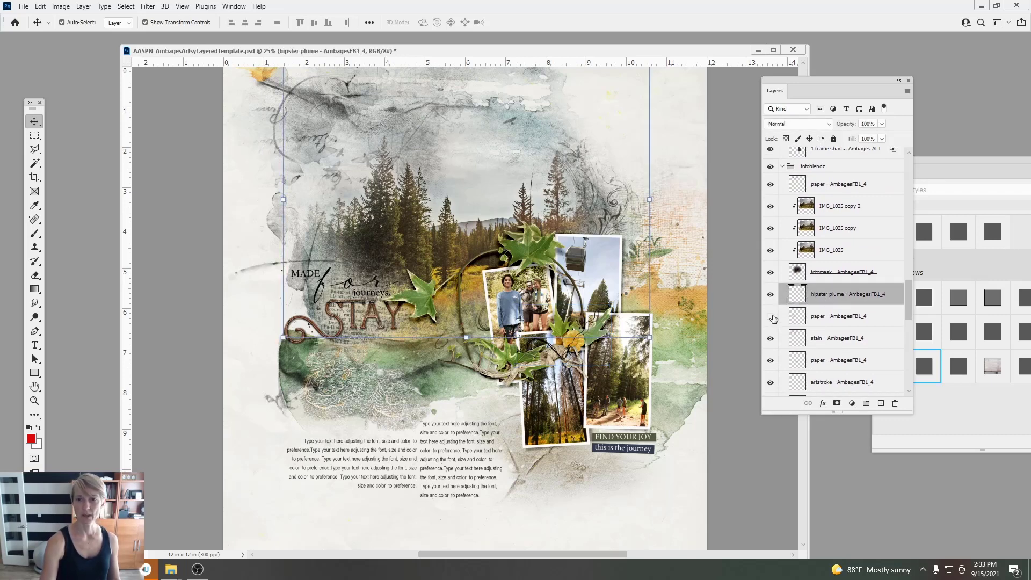
click(771, 317)
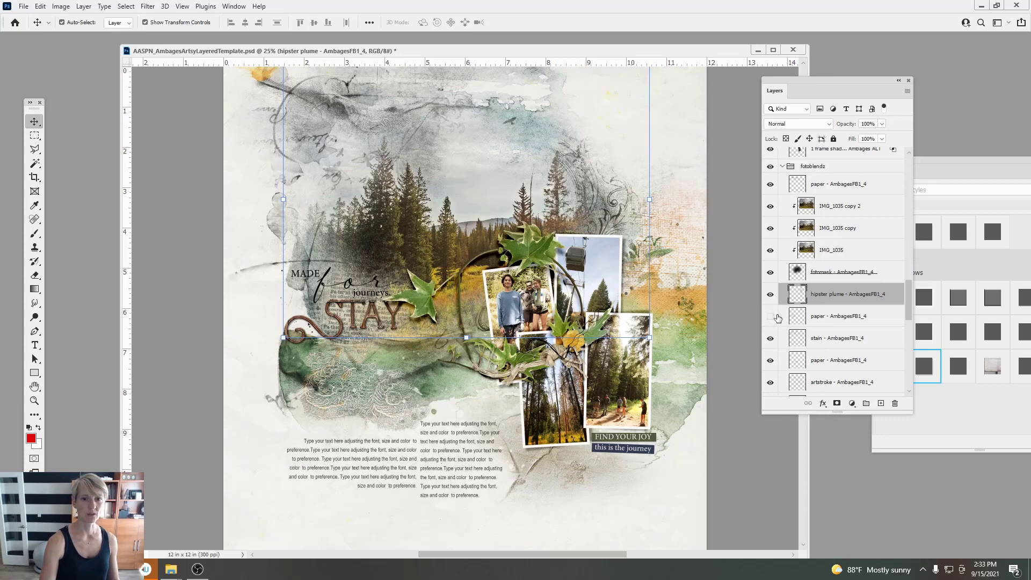
Step: Shift the hipster plume right and down beside the landscape, scaling it to 95.07% and rotating it by -8.65°
click(770, 296)
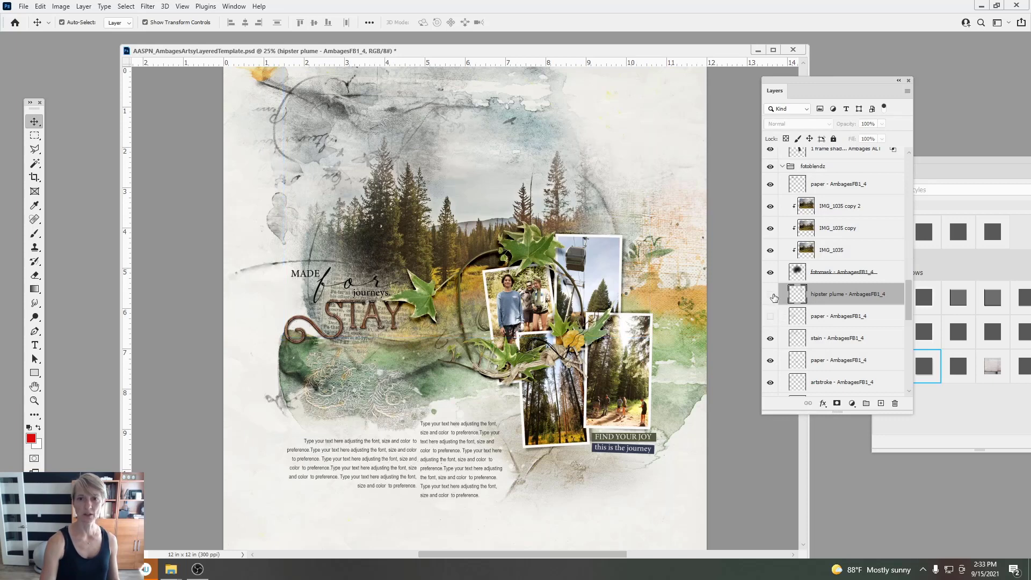
click(771, 296)
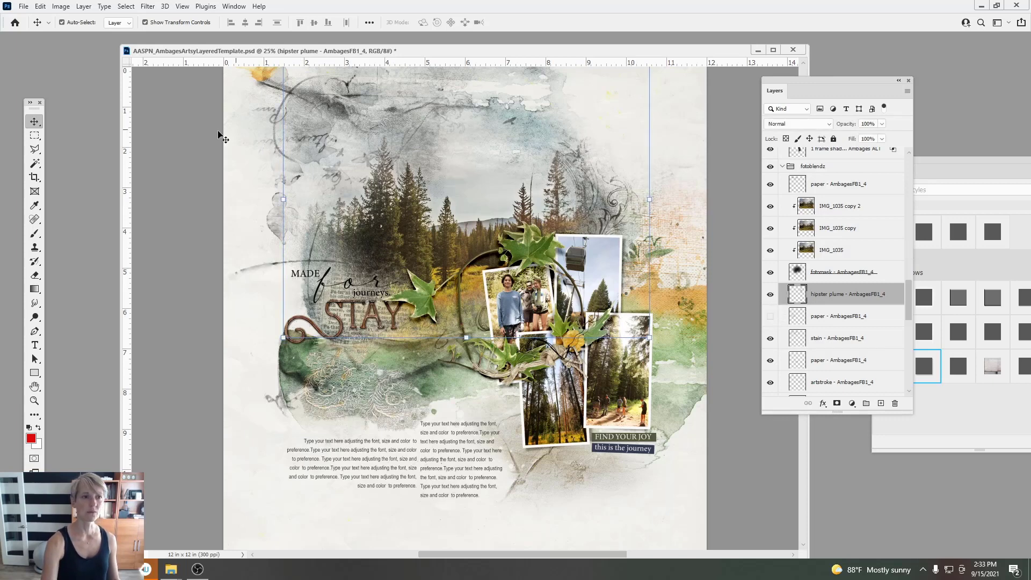
drag(613, 207, 641, 213)
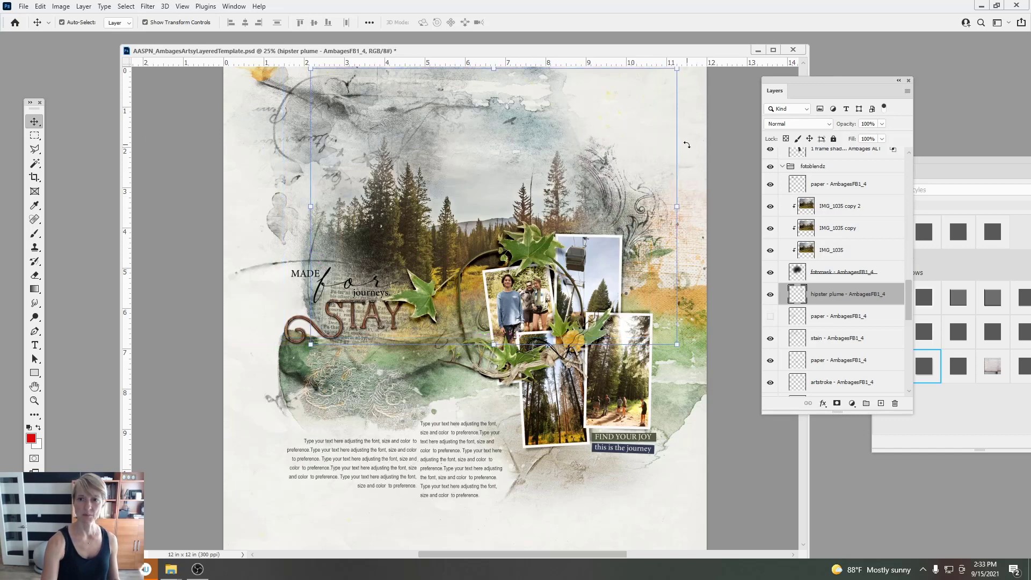
drag(687, 145, 637, 153)
mouse_move(694, 321)
mouse_down()
mouse_move(684, 314)
mouse_move(690, 321)
mouse_up()
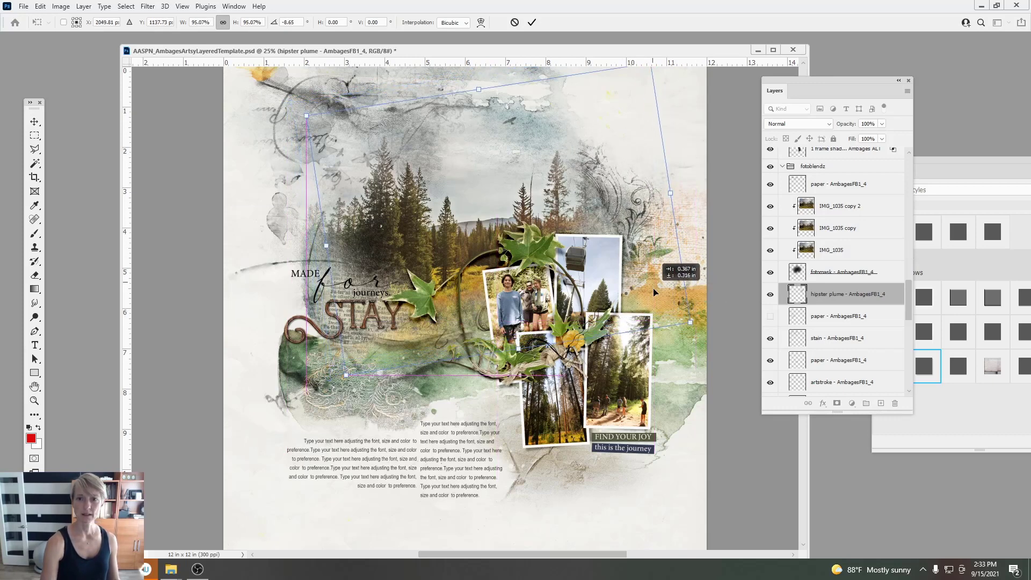
click(531, 22)
Step: Fill the hipster plume layer with the muted blue #658188 at 100% opacity in Normal mode, preserving transparency
click(40, 6)
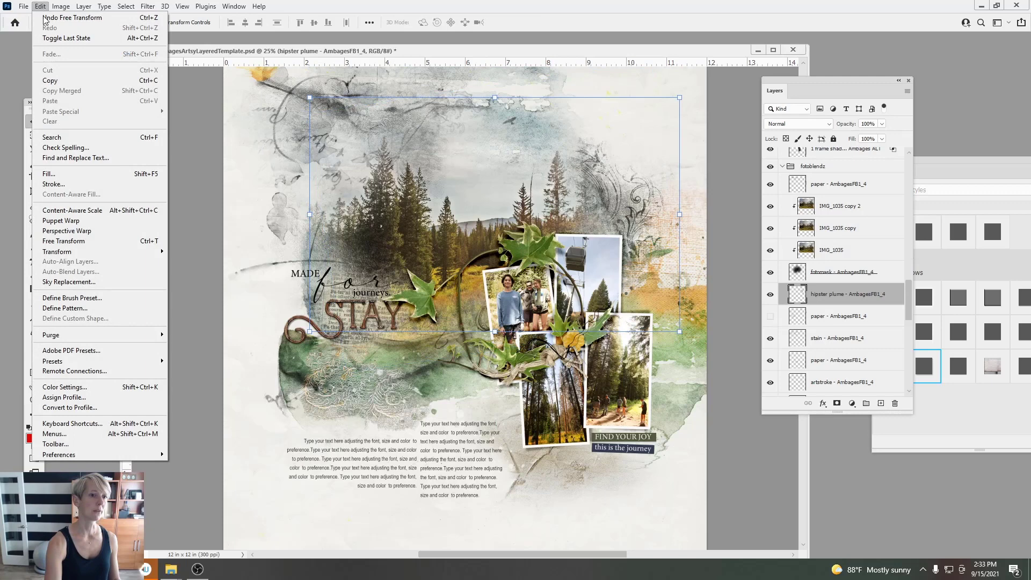
click(59, 176)
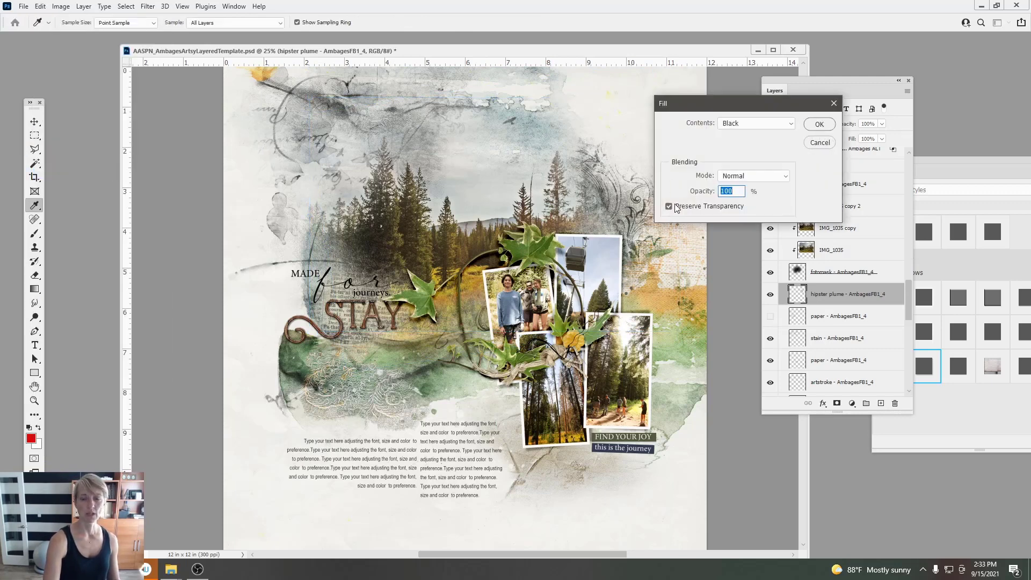
drag(738, 100, 781, 97)
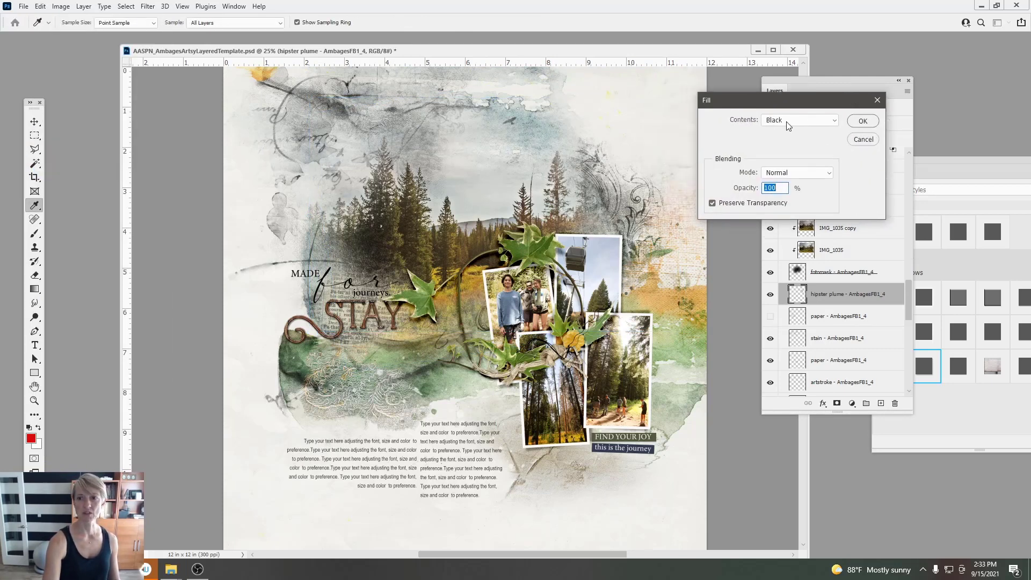
click(789, 121)
click(775, 140)
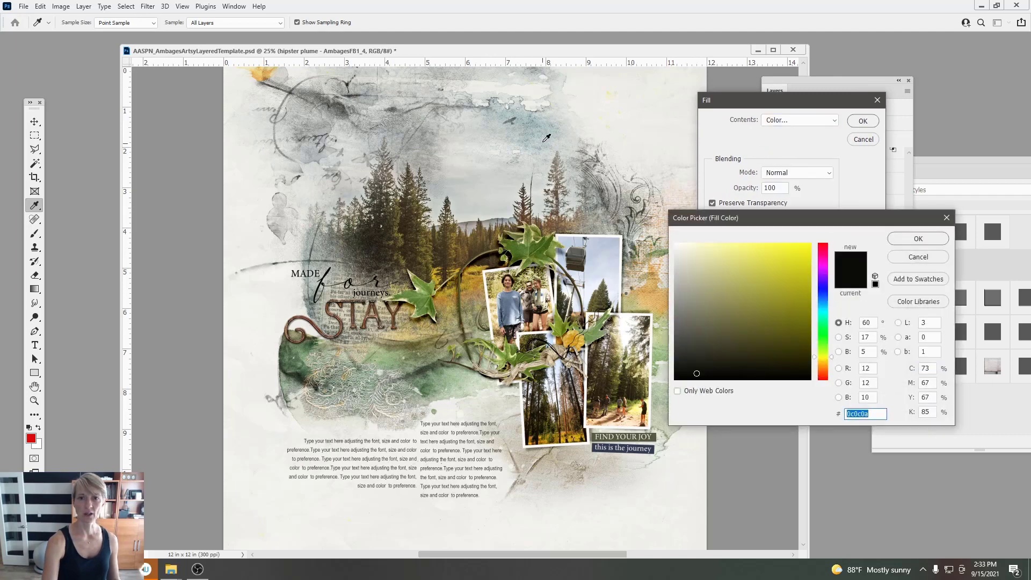
click(529, 115)
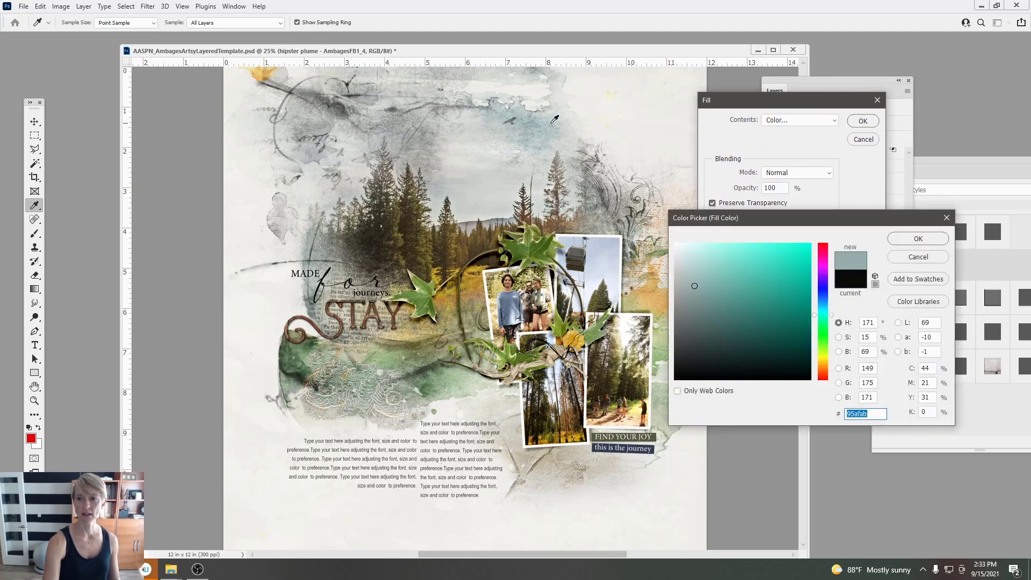
click(707, 322)
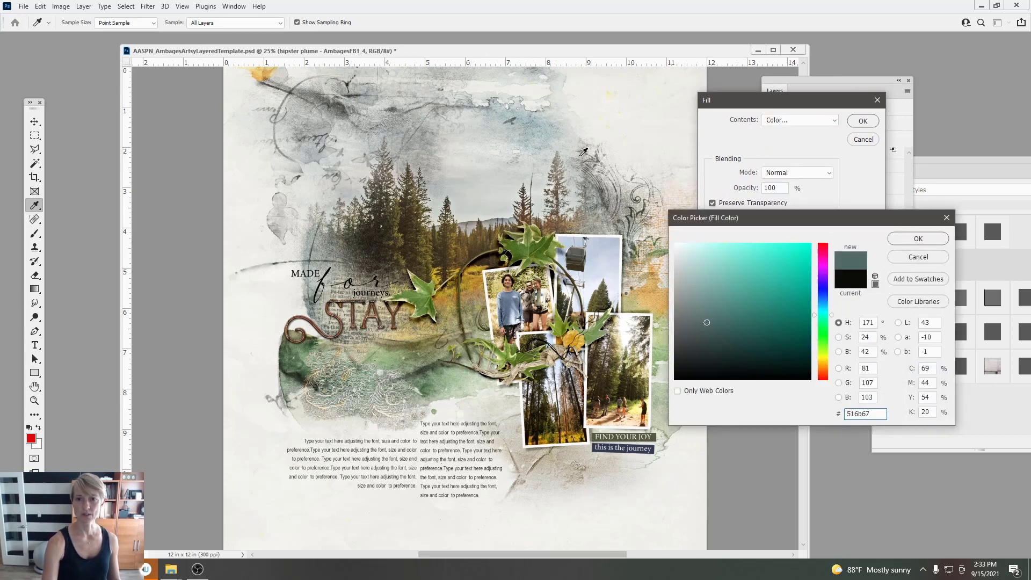
click(535, 119)
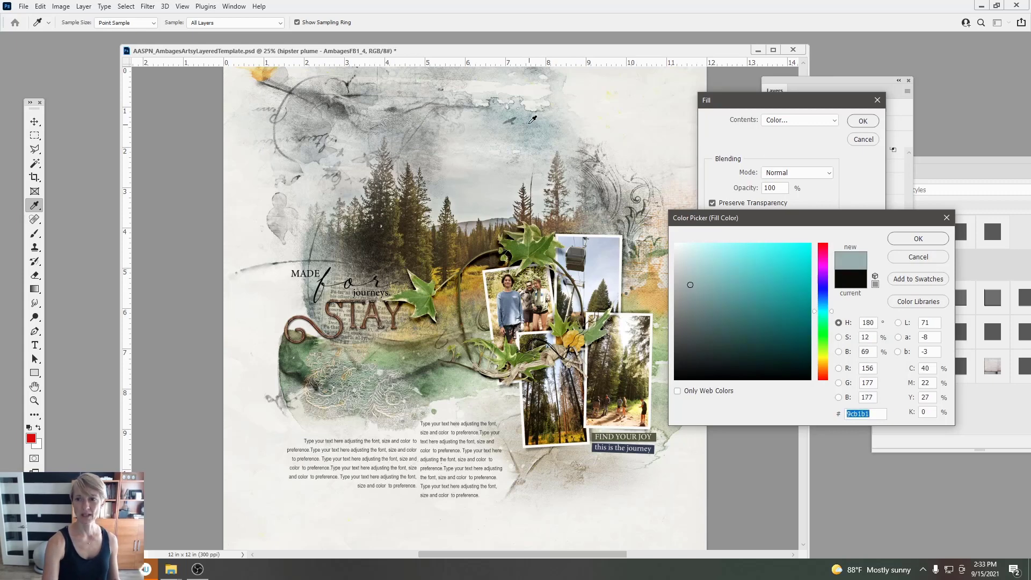
click(708, 307)
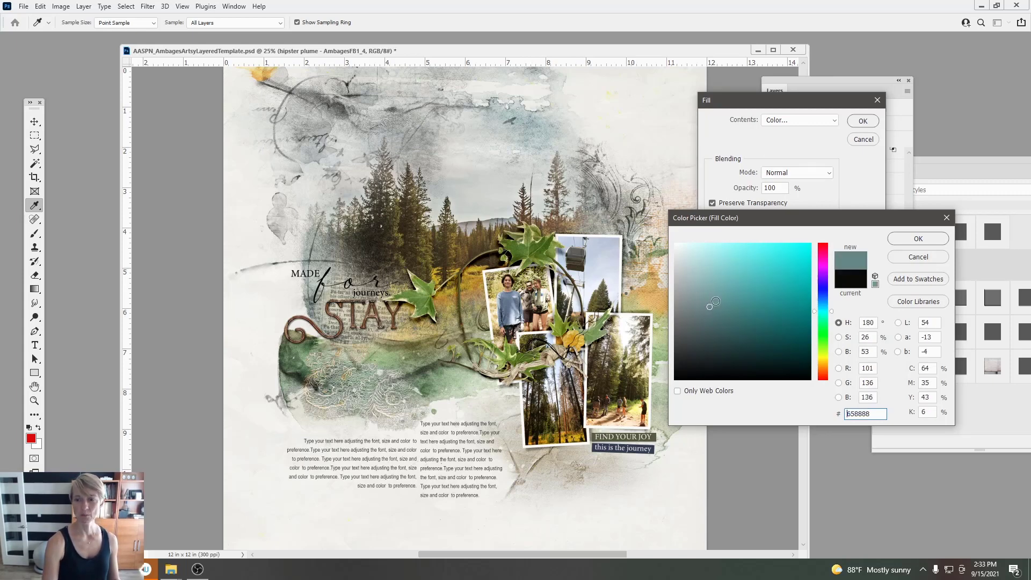
click(824, 306)
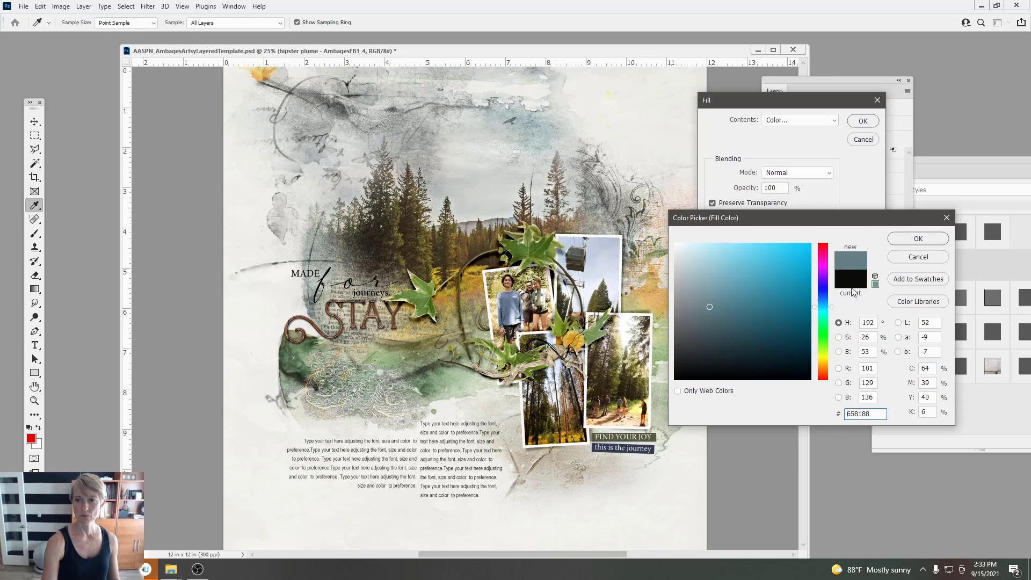
click(939, 243)
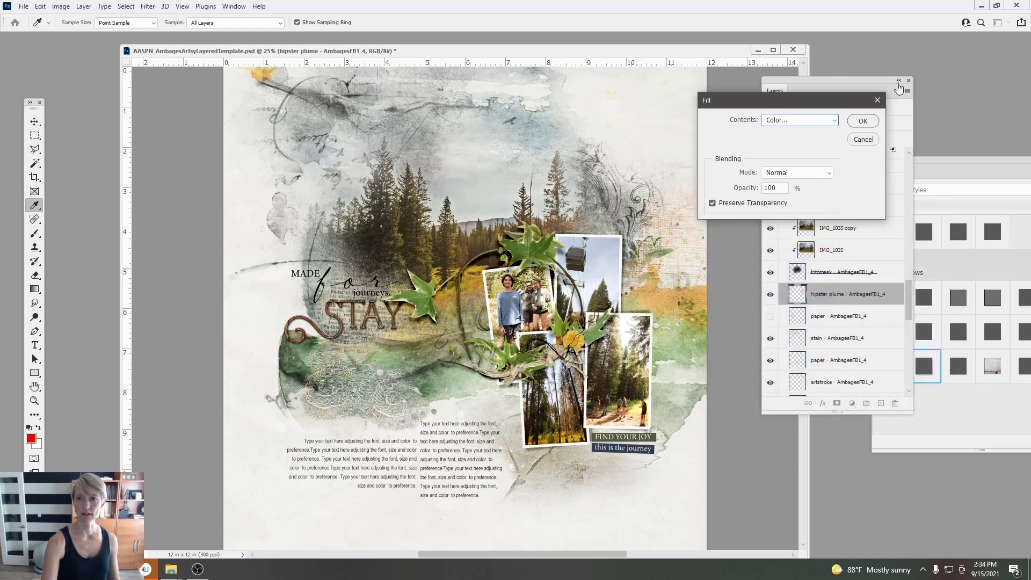
click(862, 121)
key(v)
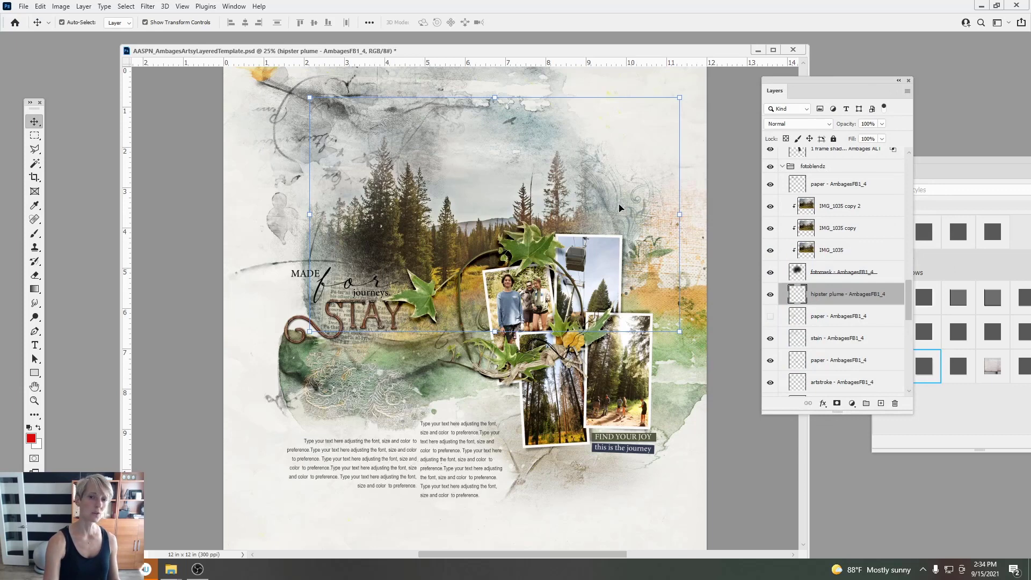
Step: Increase the hipster plume's contrast with Levels, setting the black input to 83 and the white input to 220
click(61, 6)
mouse_move(81, 32)
click(182, 45)
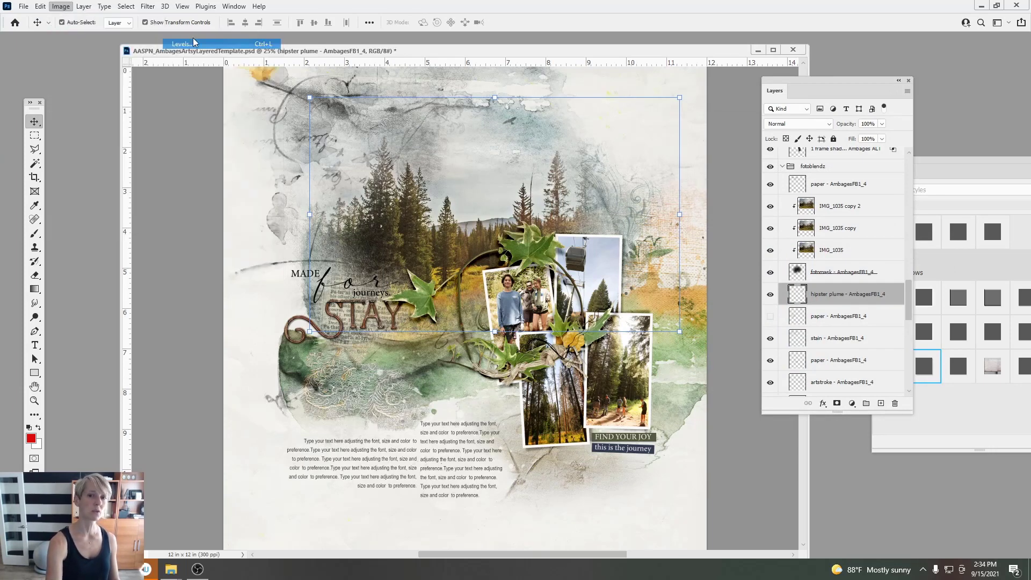
drag(688, 242, 732, 242)
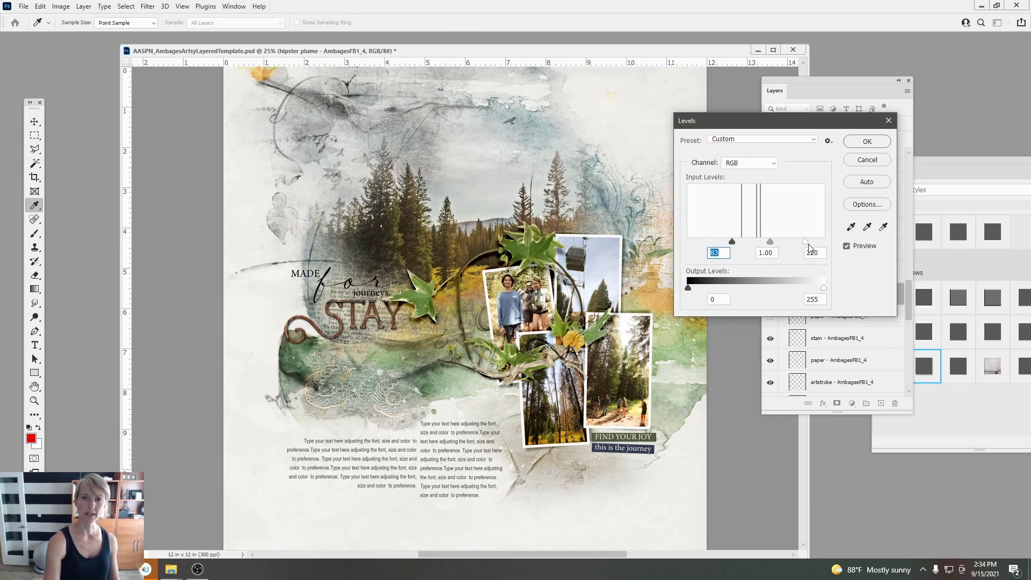
click(867, 142)
Step: Adjust the hipster plume with Hue/Saturation, setting Hue to -4 and Saturation to -46
click(61, 6)
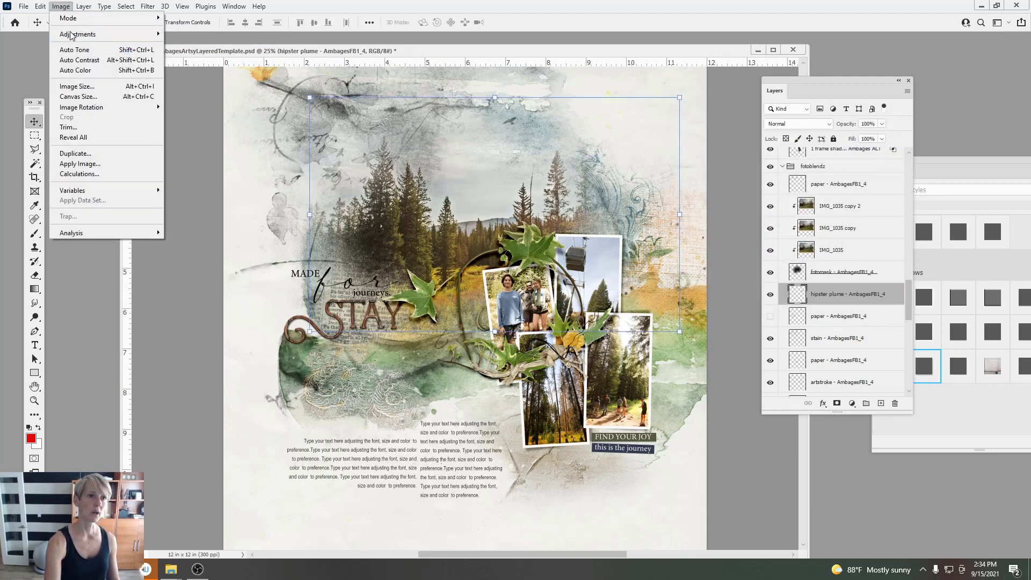
mouse_move(80, 32)
click(204, 90)
drag(709, 101, 787, 97)
drag(798, 167, 775, 203)
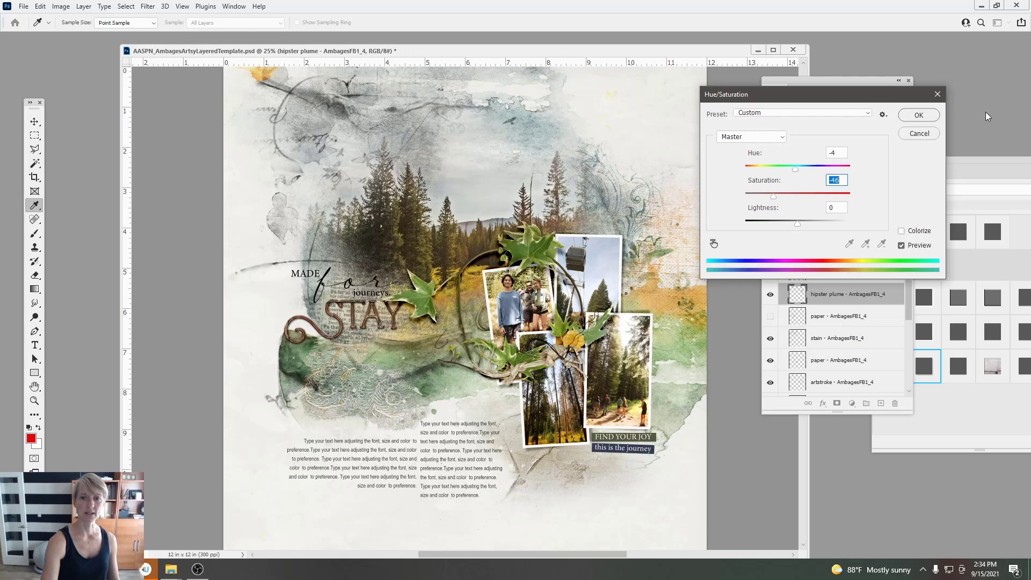
click(913, 116)
key(v)
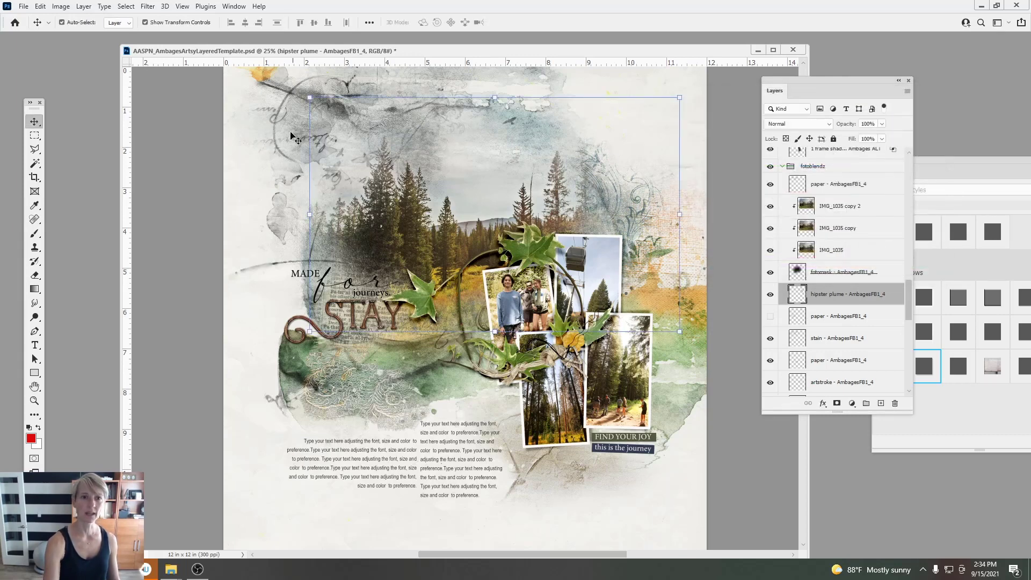
Step: Shift the stain layer slightly right and down toward the left edge of the landscape blend
click(279, 198)
click(277, 221)
mouse_move(277, 227)
mouse_down()
mouse_move(262, 235)
mouse_move(286, 237)
mouse_up()
Step: Fill the stain layer with the dark blue-gray #3a4d52 at 100% opacity, preserving transparency
click(40, 6)
click(64, 174)
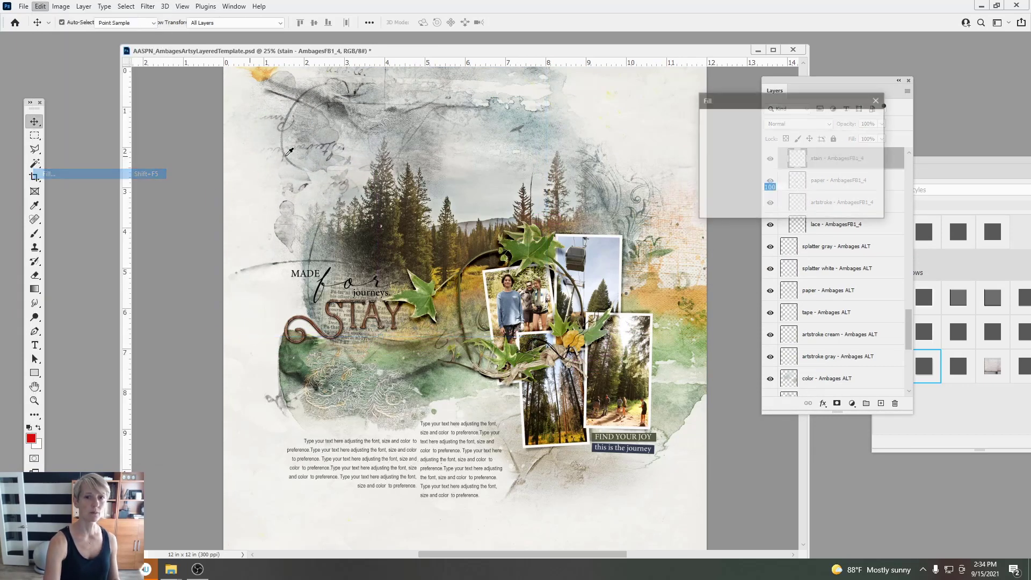
click(797, 120)
click(787, 143)
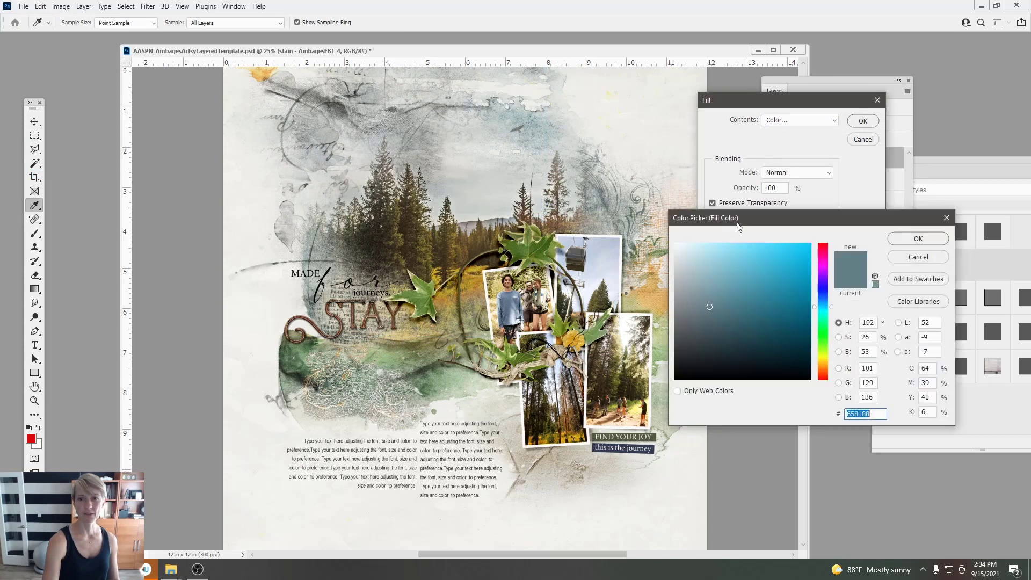
click(713, 335)
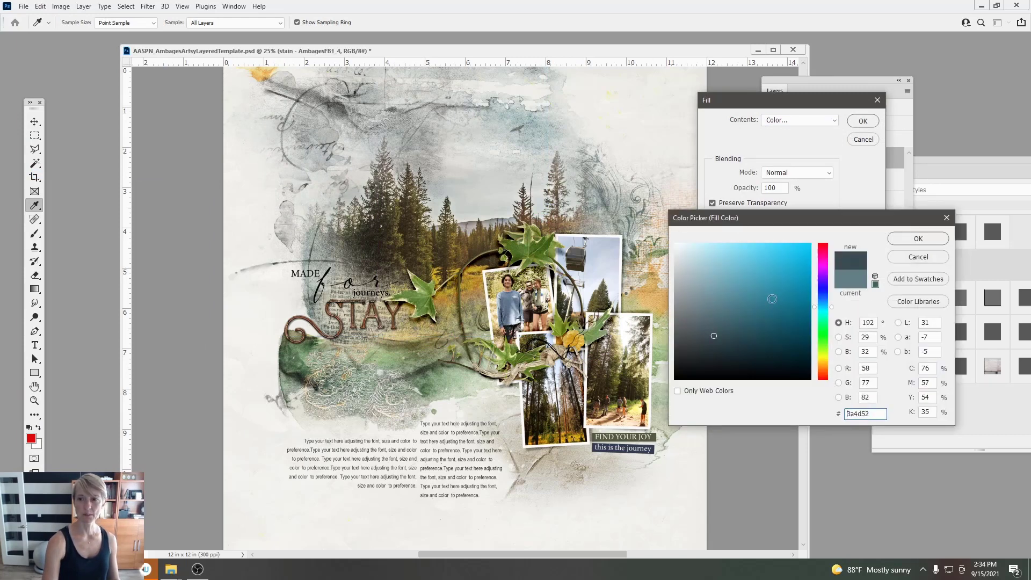
click(919, 242)
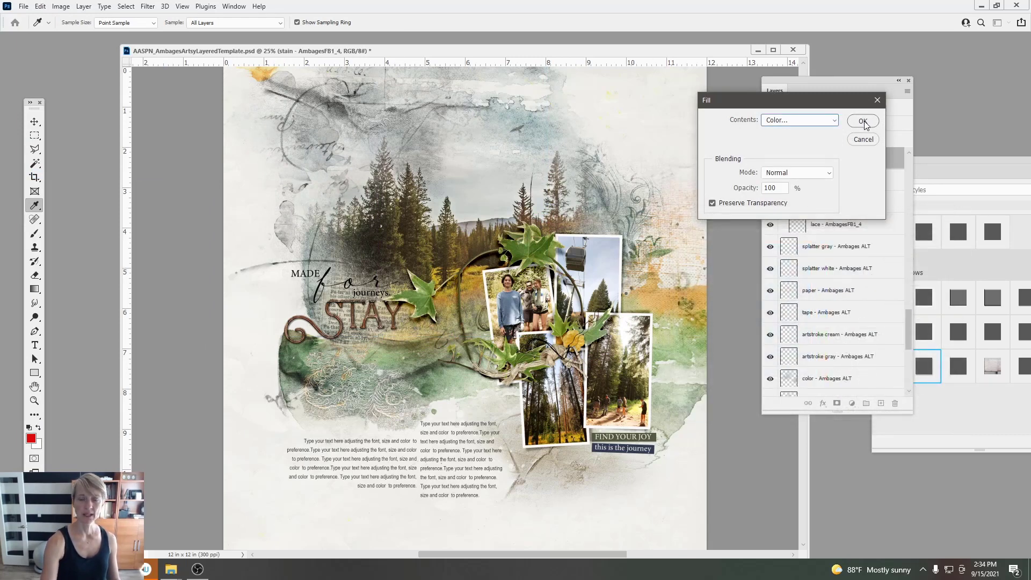
click(863, 121)
key(v)
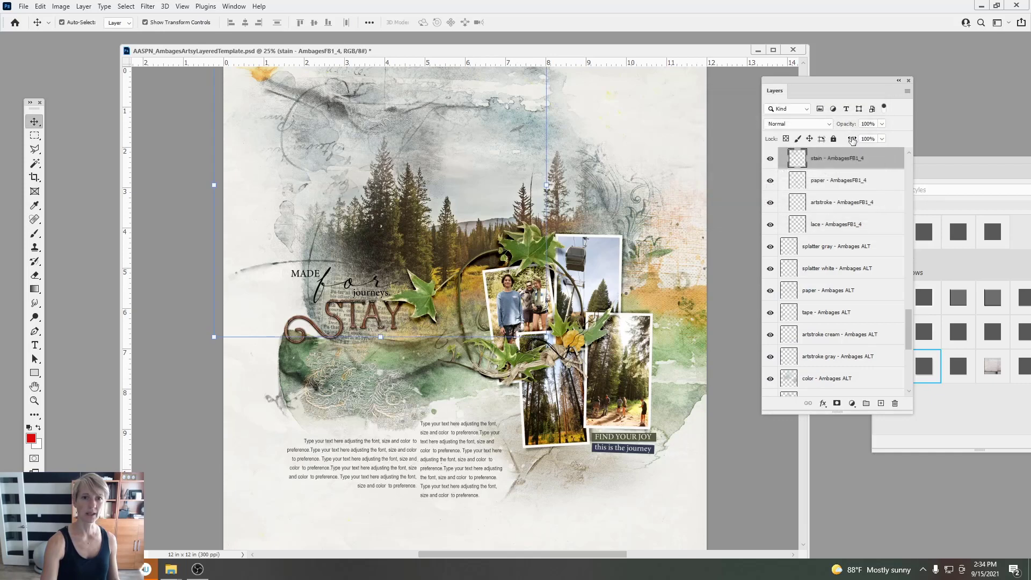
Step: Set the stain layer's blend mode to Multiply and adjust its tones with Curves
click(817, 124)
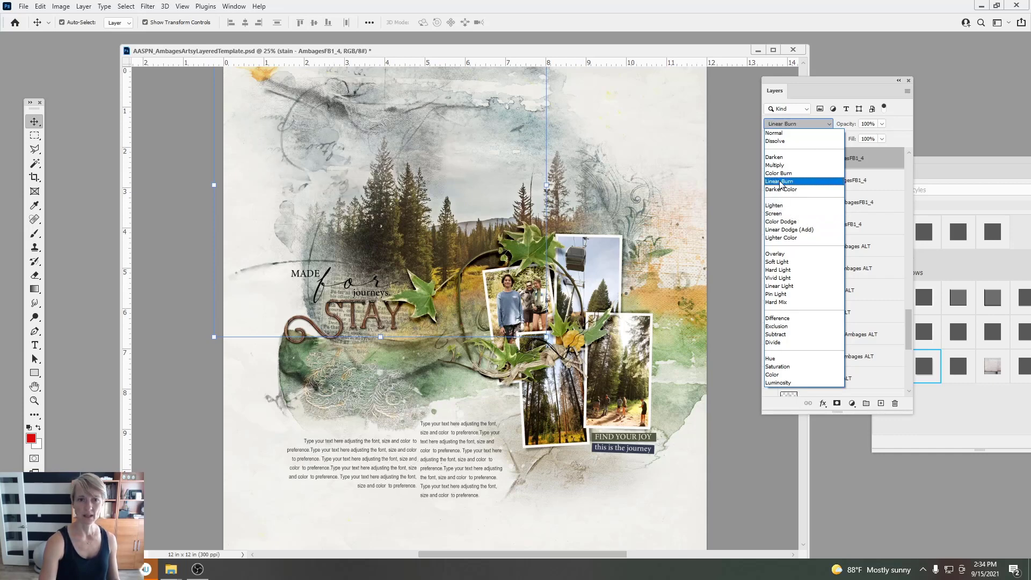
click(786, 168)
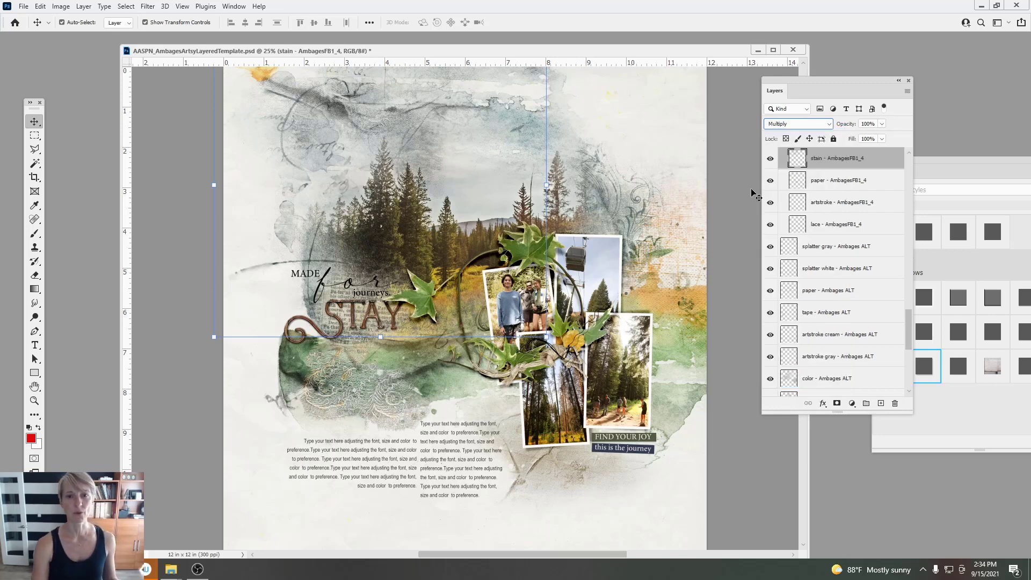
click(60, 6)
mouse_move(80, 35)
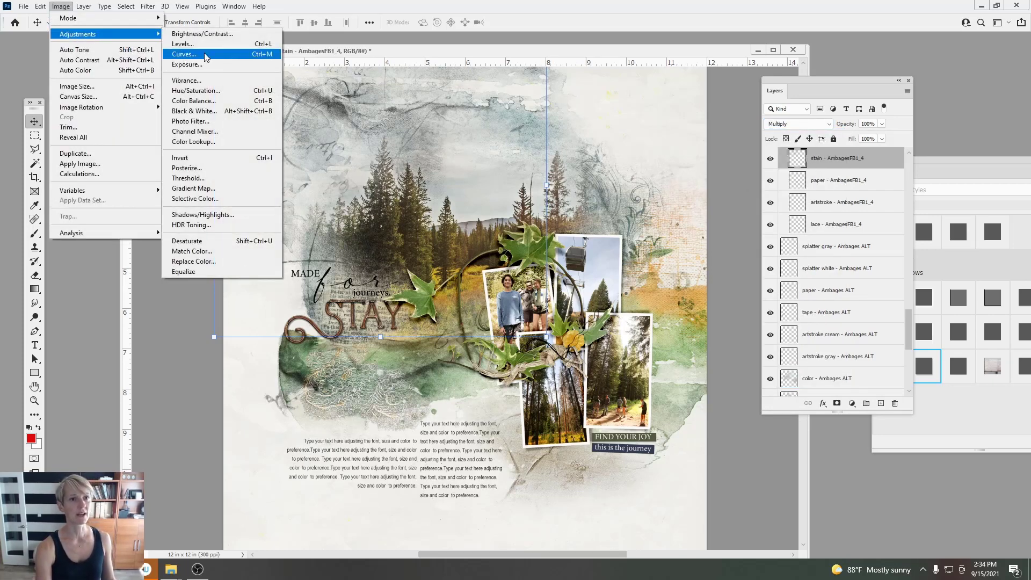
click(199, 55)
drag(690, 196, 666, 190)
click(866, 127)
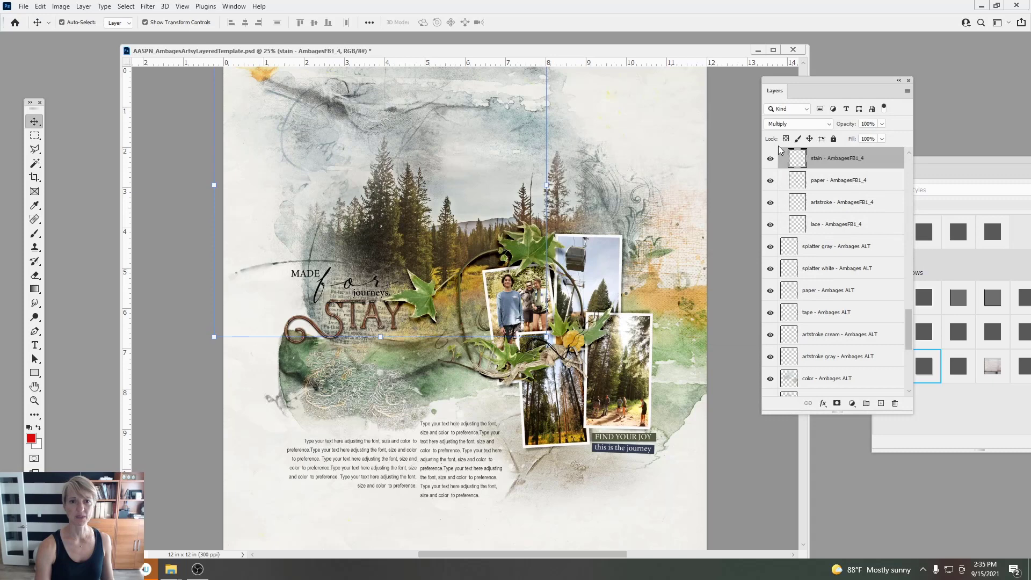
Step: Nudge the top paper layer of the fotoblendz group down slightly and fill it with the last-used dark blue-gray, preserving transparency
click(343, 110)
drag(343, 112, 343, 117)
click(40, 6)
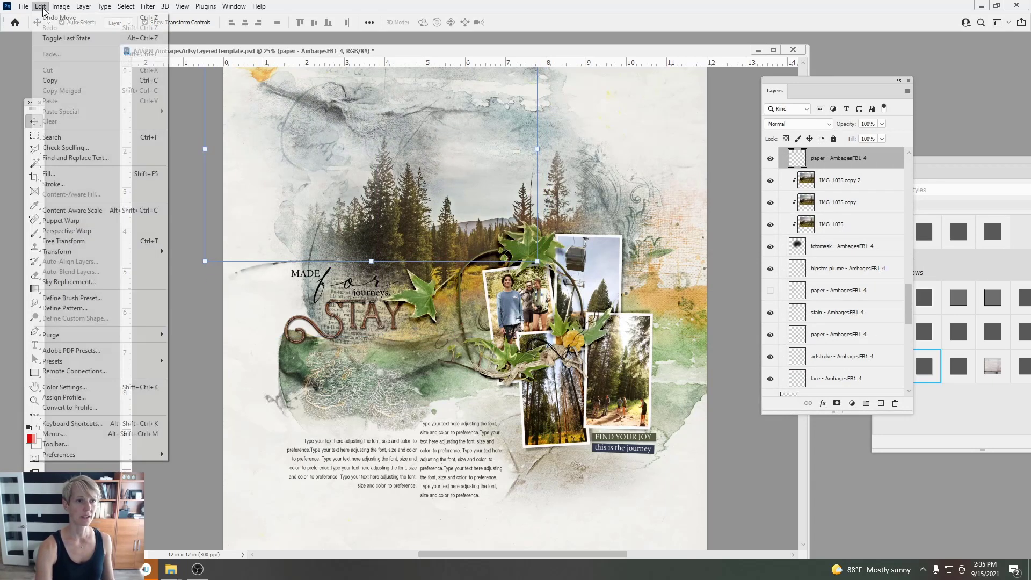
click(48, 174)
click(862, 122)
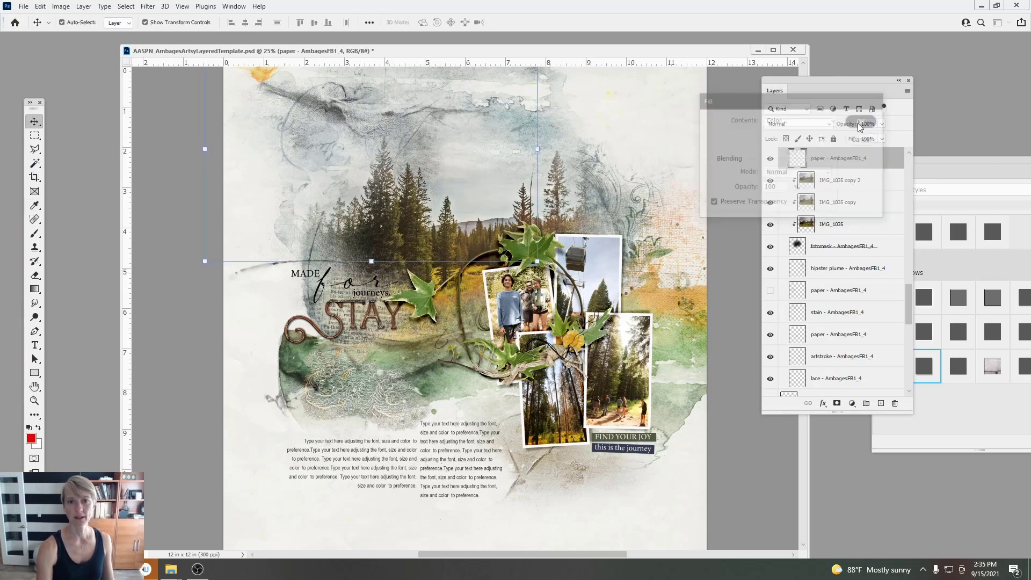
Step: Set the fotoblendz top paper layer's blend mode to Linear Burn and lower its opacity to 82%
click(796, 124)
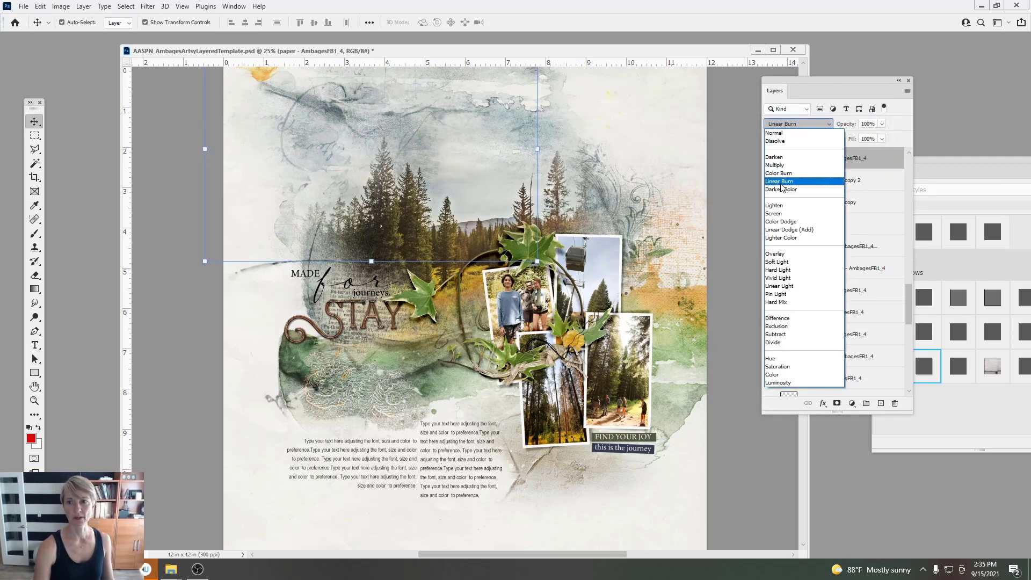
click(785, 181)
click(882, 123)
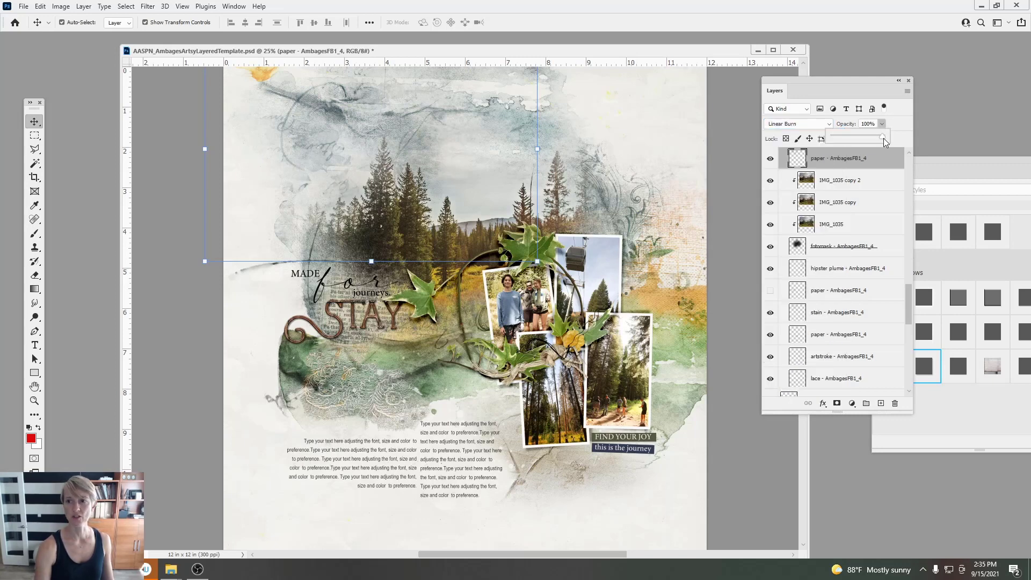
drag(872, 141, 874, 141)
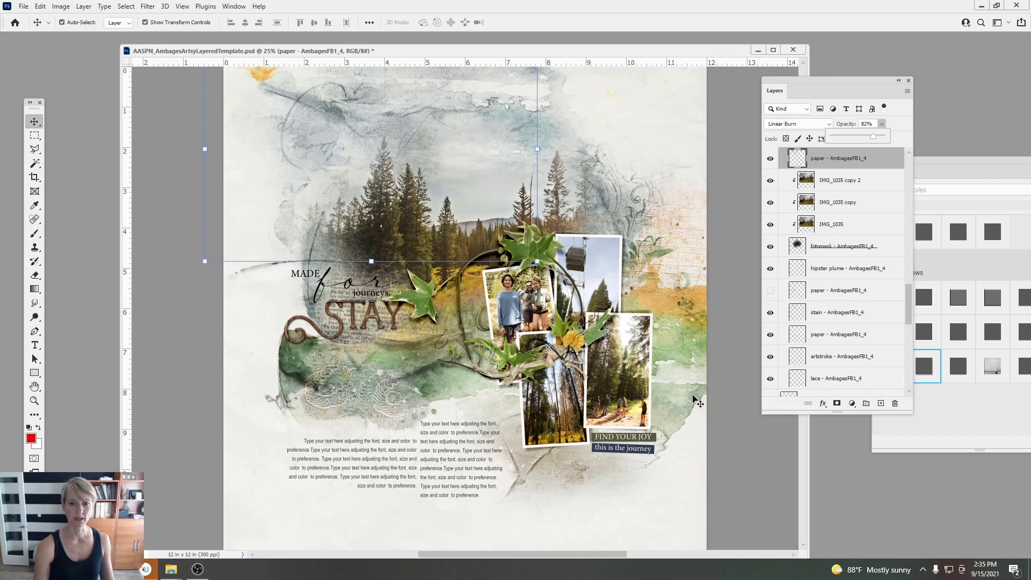
Step: Move the goldpaint layer up and left so its texture sits beneath the framed photos
click(553, 468)
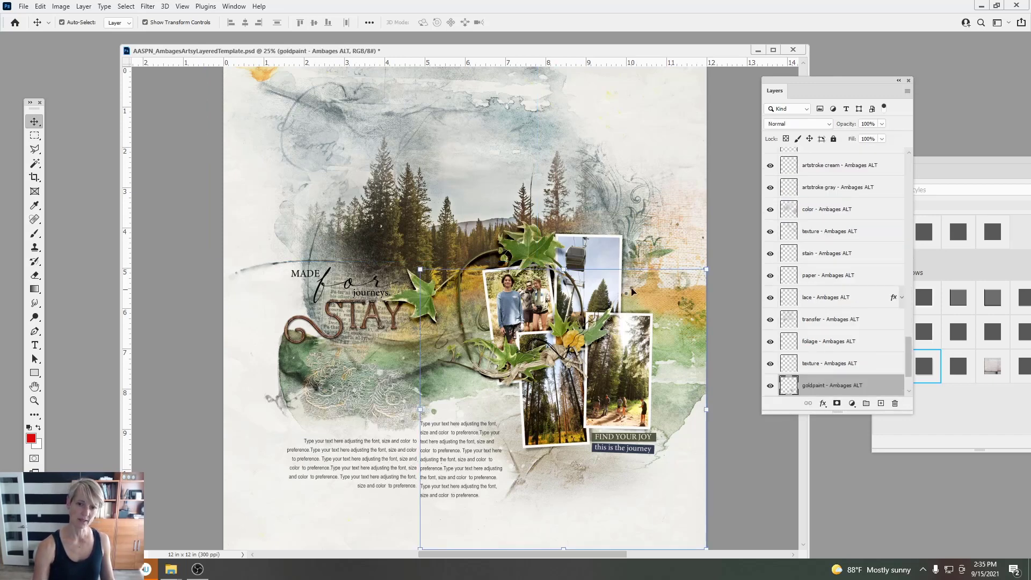
drag(547, 473, 506, 435)
Step: Hide the right-hand text block and move the remaining text block right, closer to the photo cluster
mouse_move(435, 436)
mouse_down()
mouse_move(436, 445)
mouse_move(435, 431)
mouse_move(457, 446)
mouse_move(454, 430)
mouse_up()
click(770, 159)
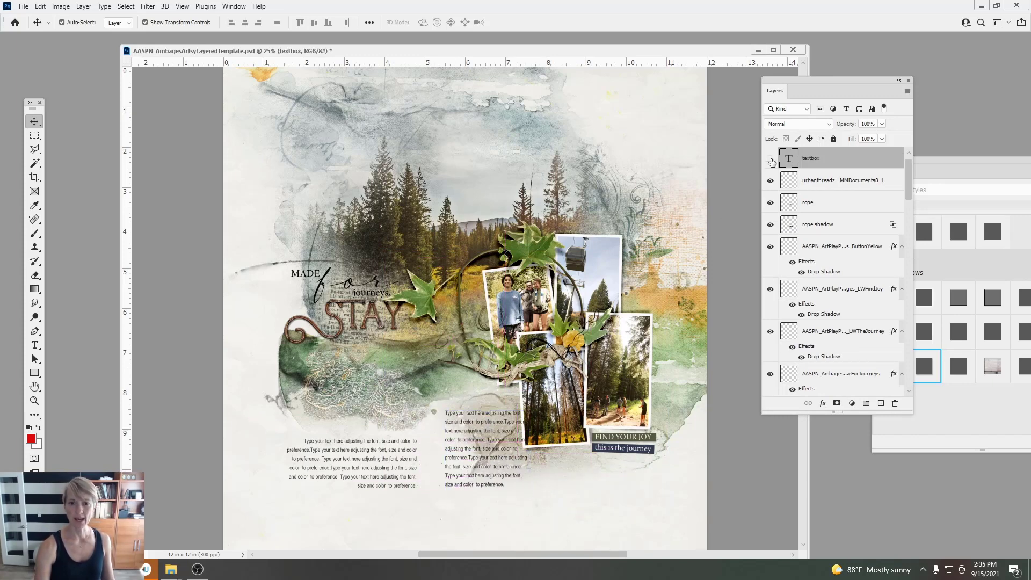
drag(392, 459, 453, 455)
click(492, 424)
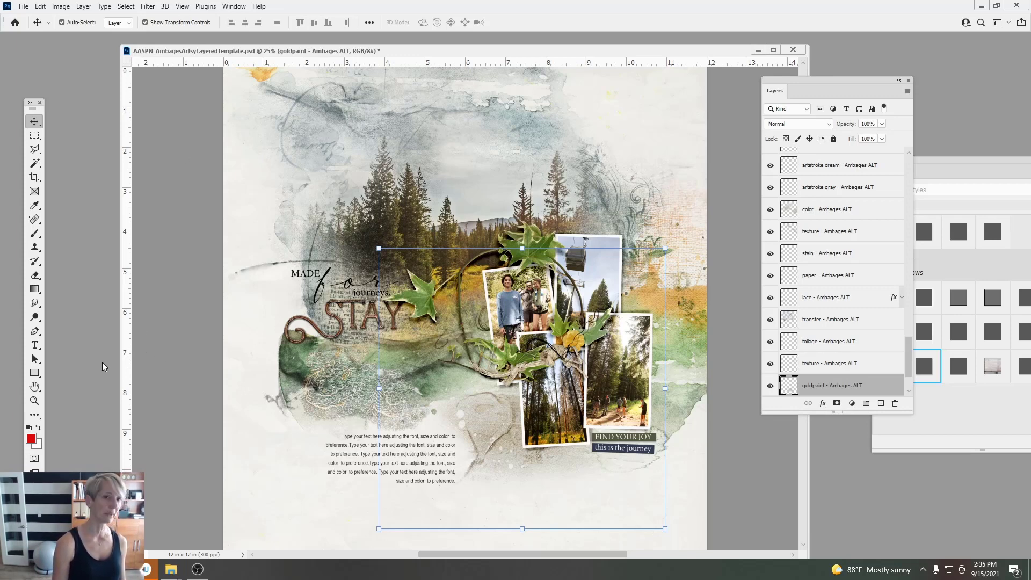
Step: Save the layered page as a Photoshop file named Layout1 in the Release > Ambages folder
click(23, 5)
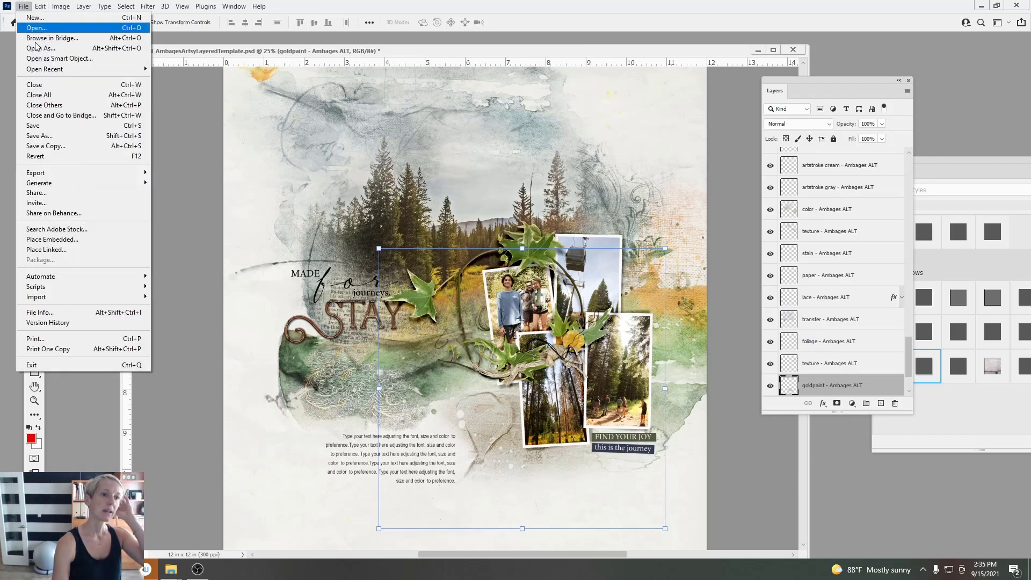
click(107, 135)
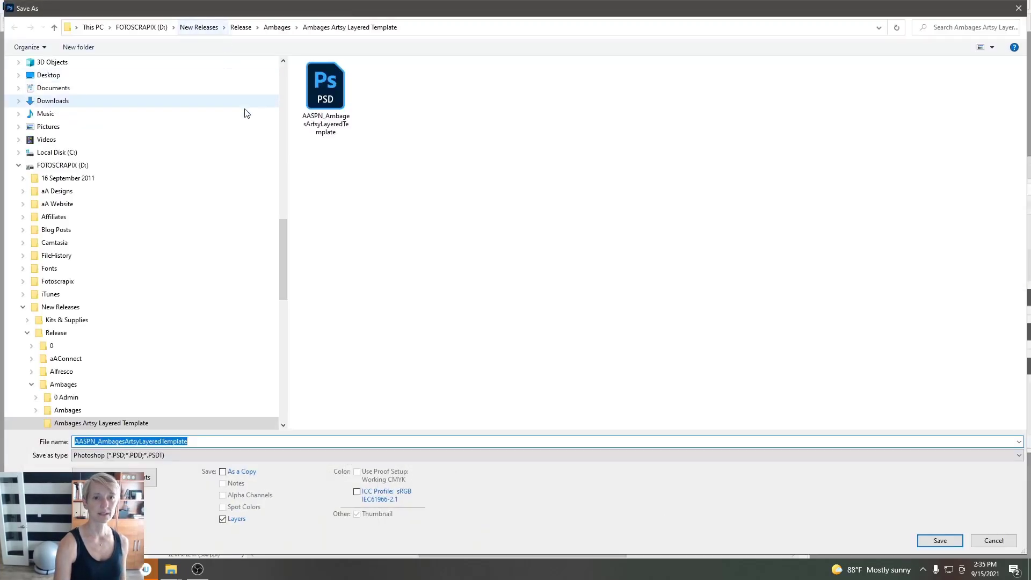
click(248, 29)
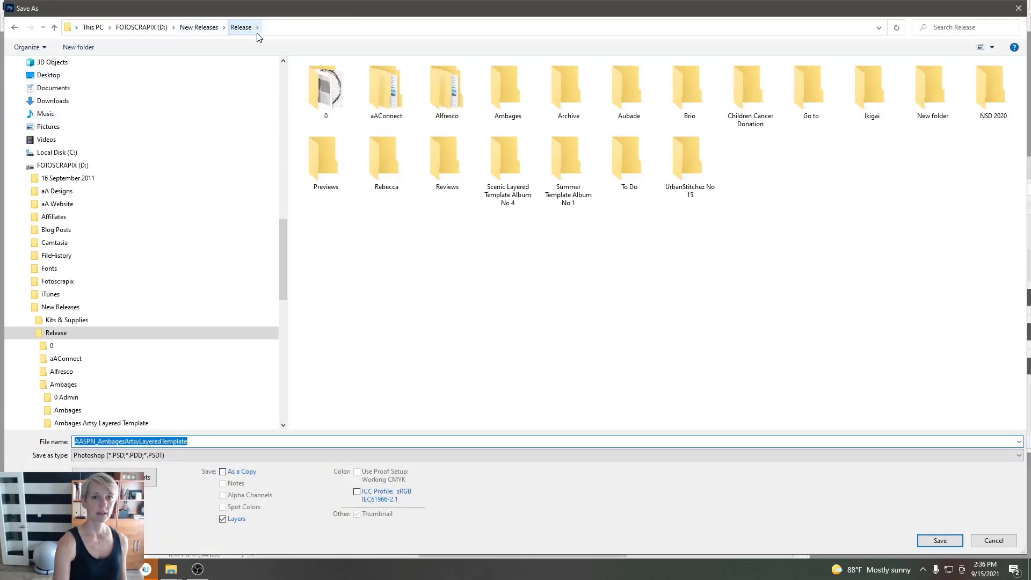
double_click(508, 88)
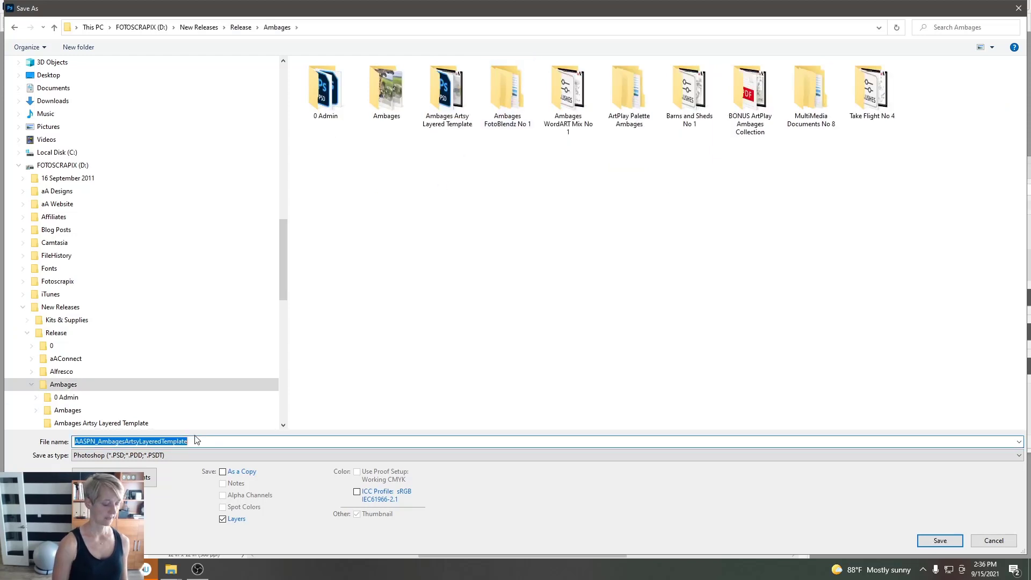
text(L)
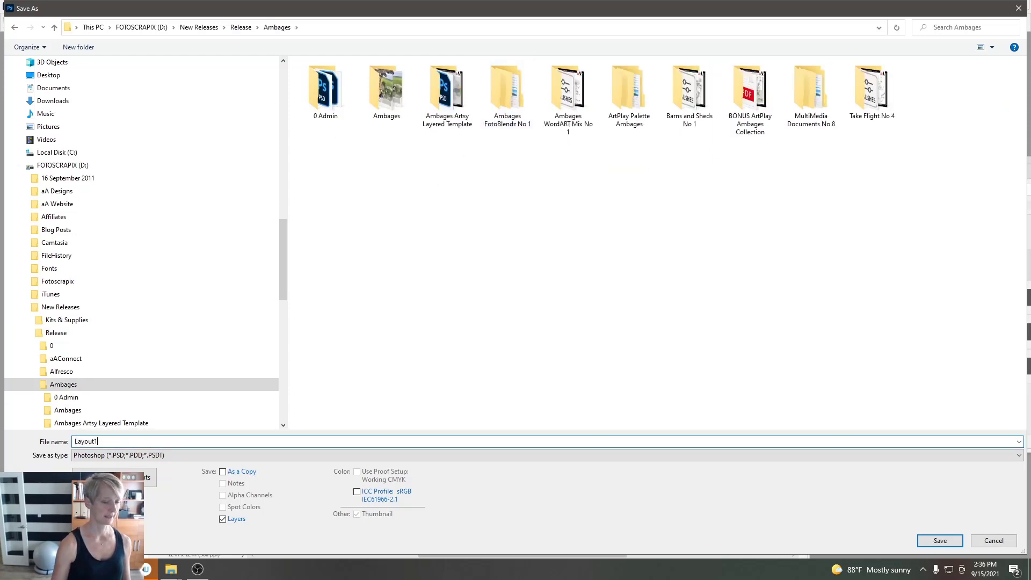
text(ayout1)
click(993, 541)
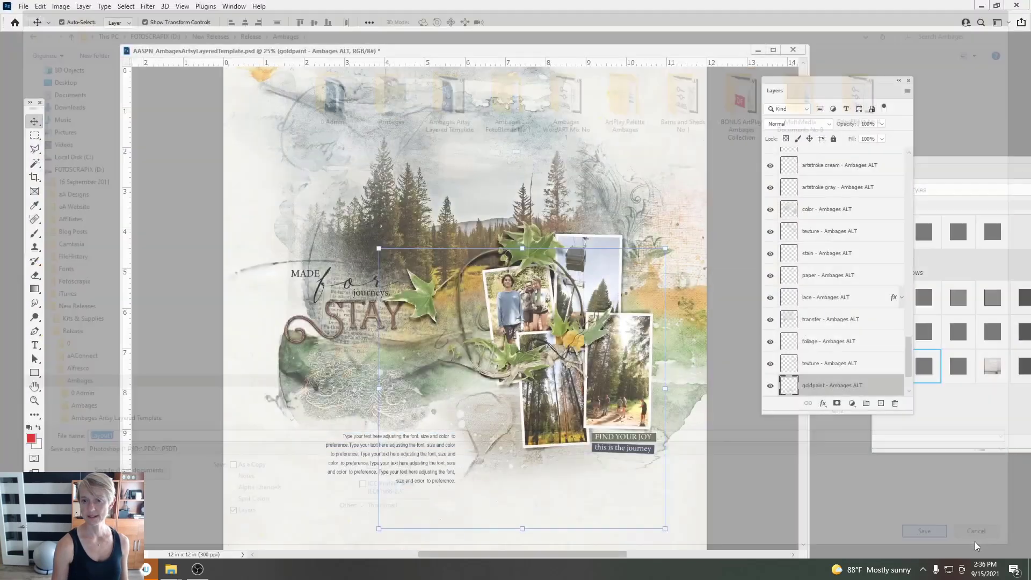
click(634, 156)
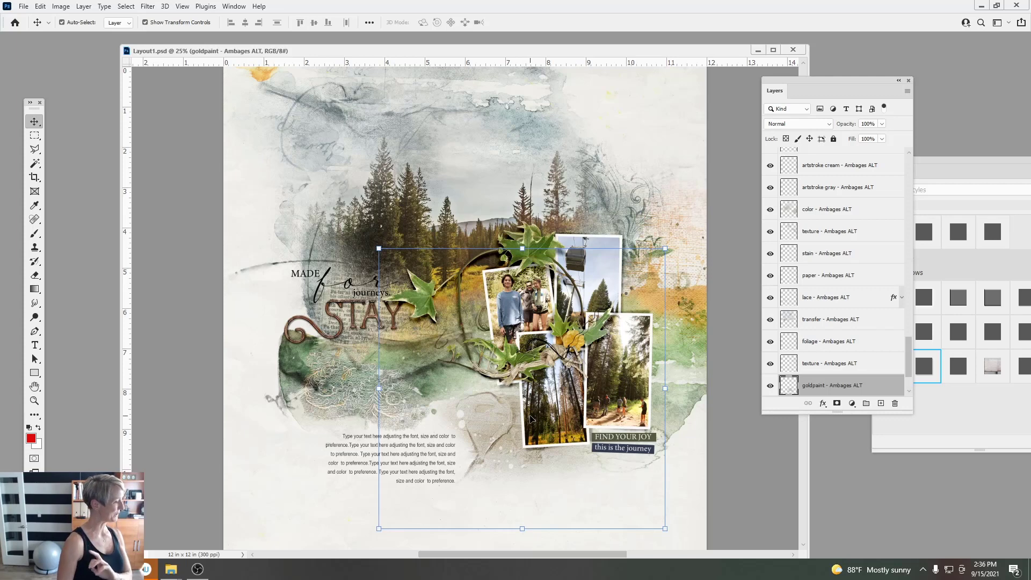
Step: Close both open documents and create a new 12 x 12 inch document at 300 ppi with a white background
click(793, 49)
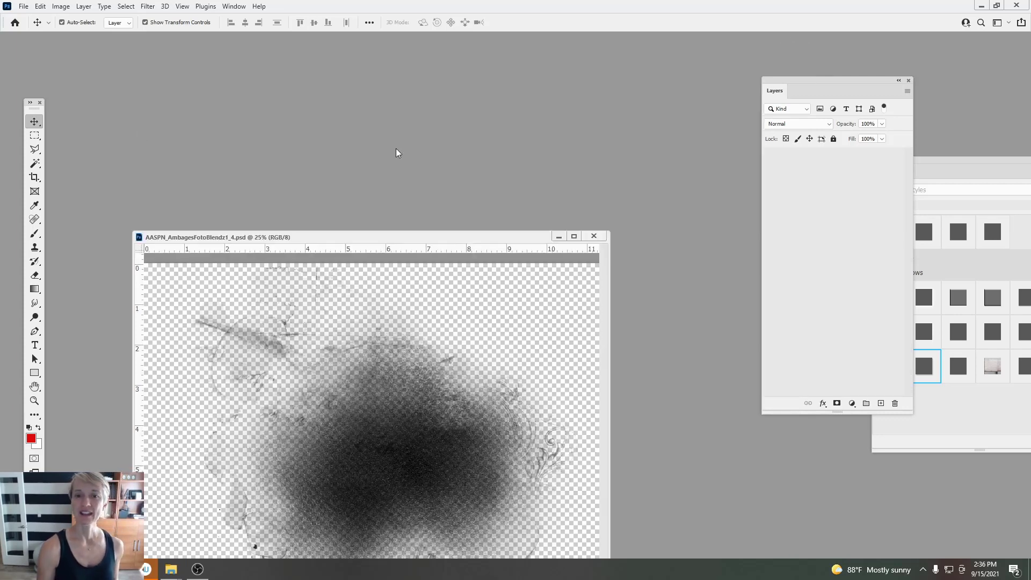
click(594, 237)
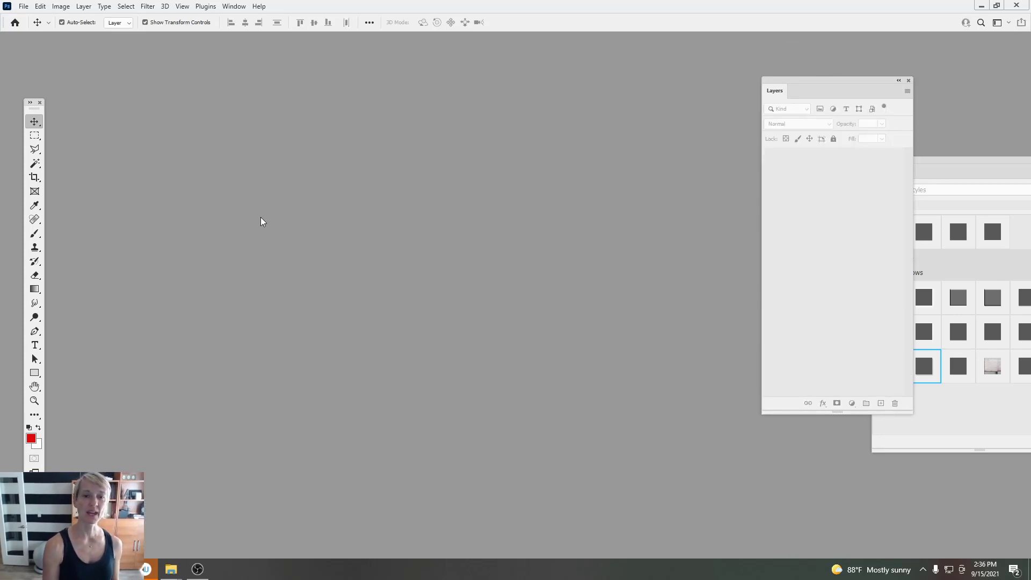
click(23, 6)
click(31, 19)
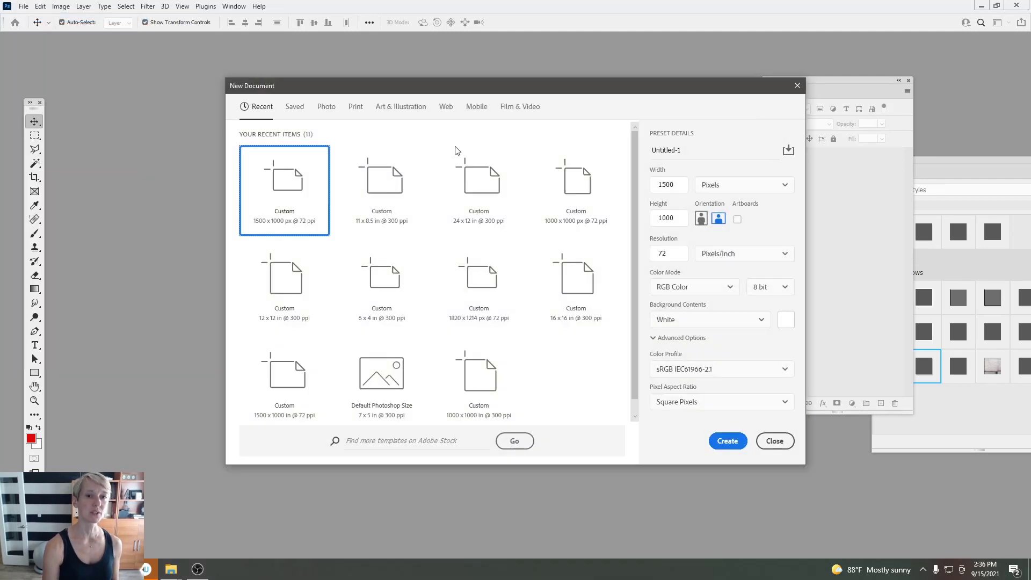
click(498, 196)
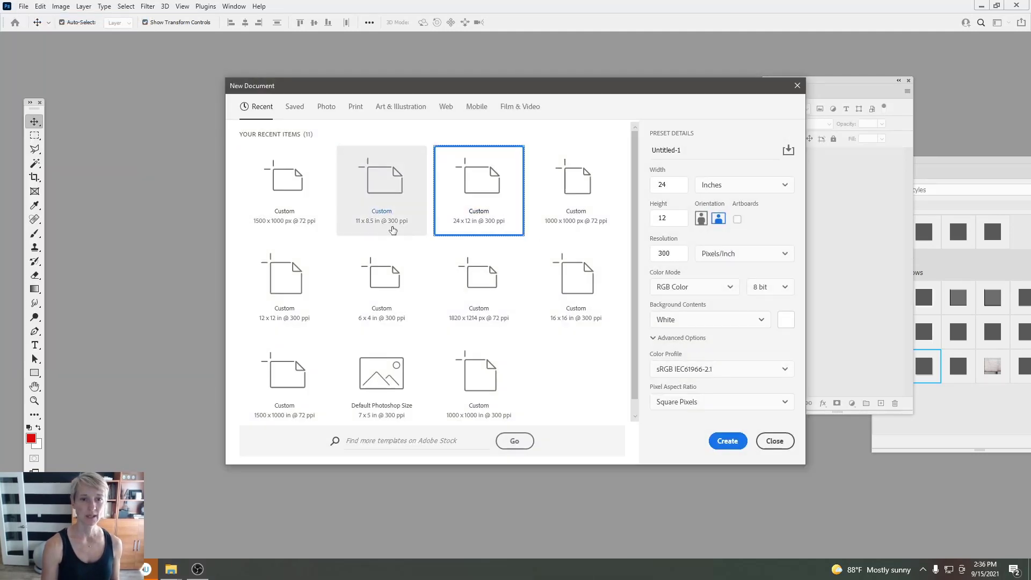
click(294, 295)
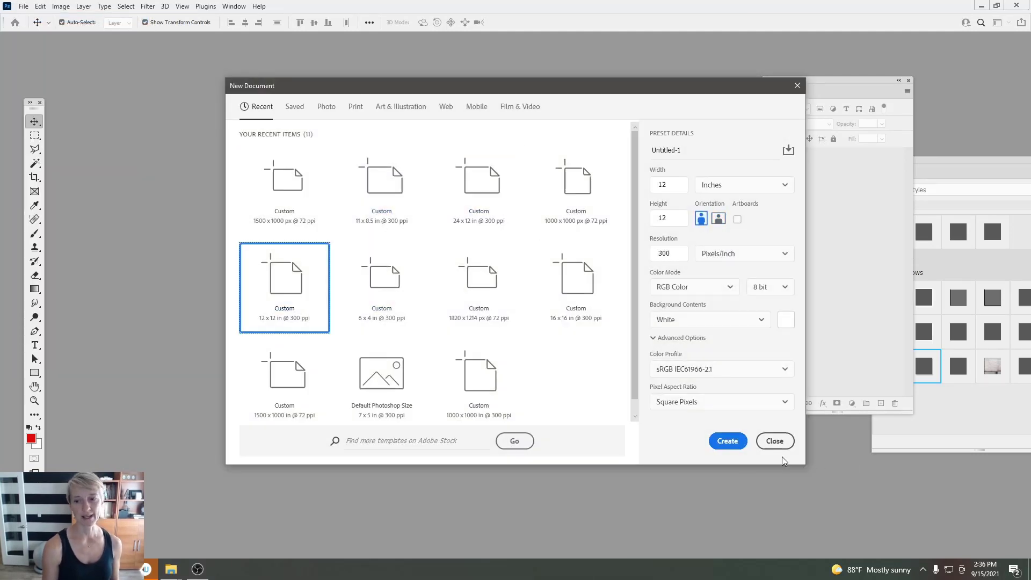
click(728, 441)
drag(42, 39, 223, 50)
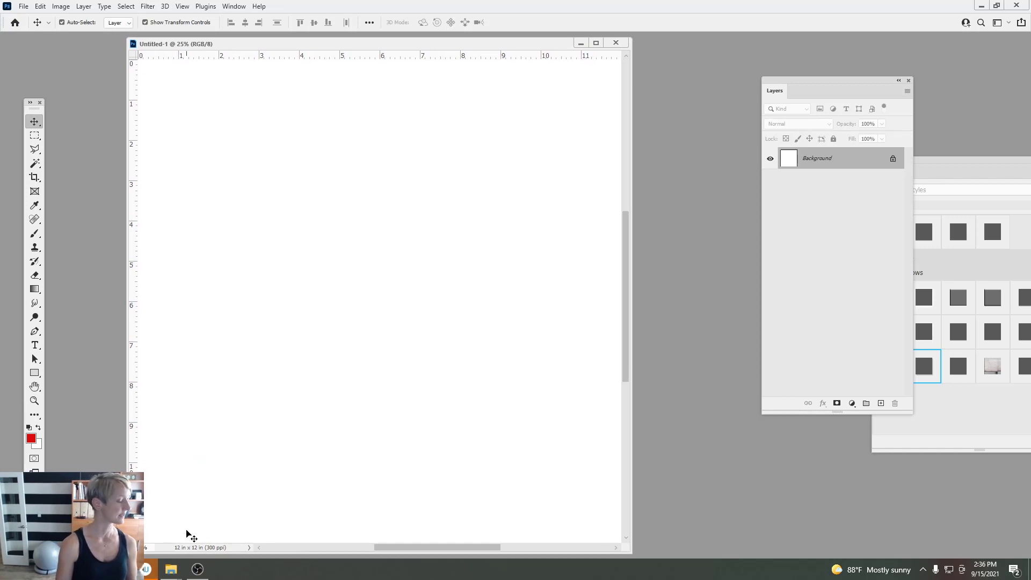
Step: Switch to File Explorer, go to the Ambages folder, and preview the Barns and Sheds No 1 and Take Flight No 4 images
mouse_move(173, 565)
click(156, 549)
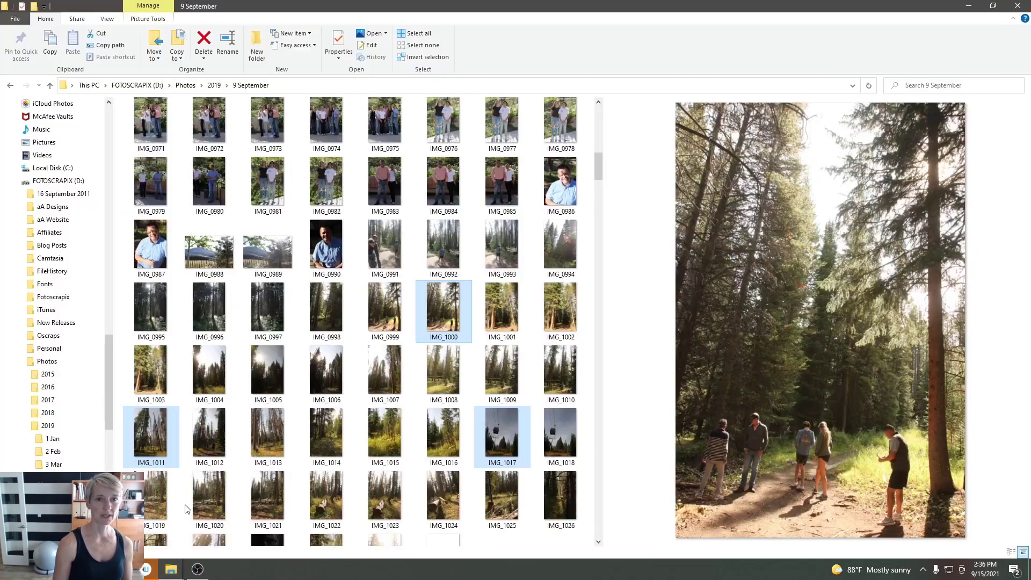
click(160, 542)
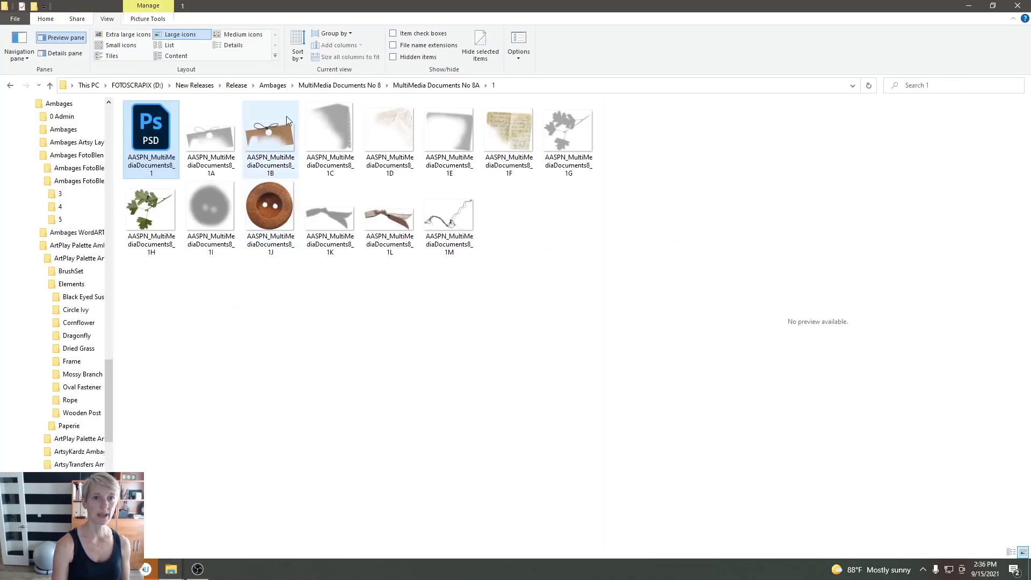
click(273, 85)
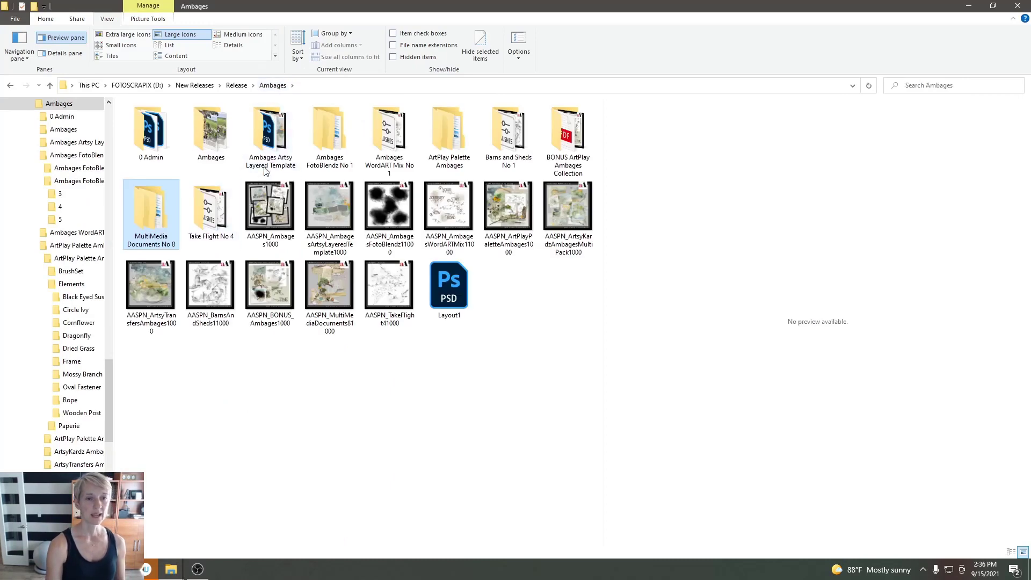
click(210, 284)
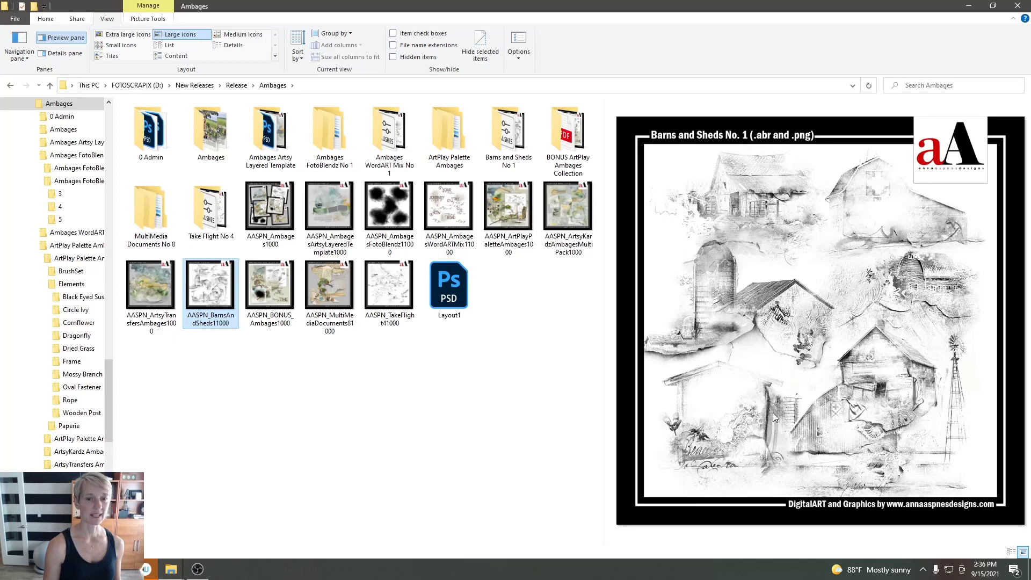
click(389, 287)
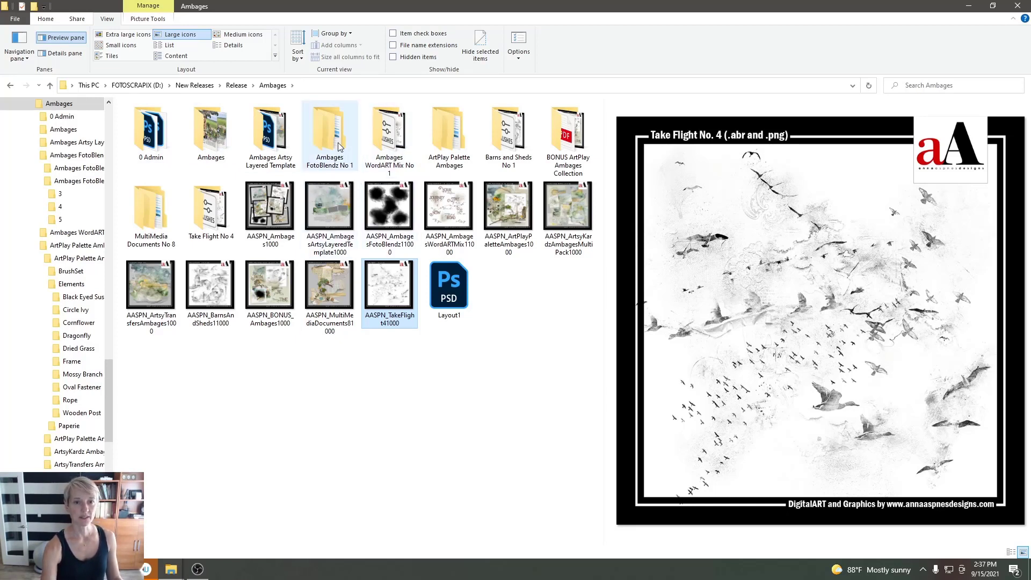
Step: Open the Paperie folder of ArtPlay Palette Ambages A and preview its artsy papers
double_click(455, 134)
double_click(162, 118)
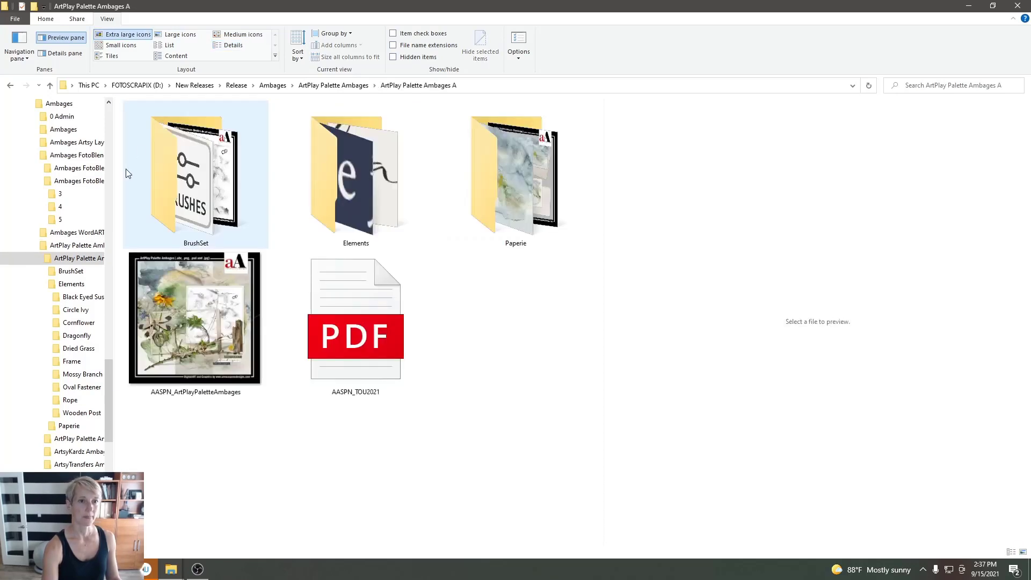
double_click(495, 182)
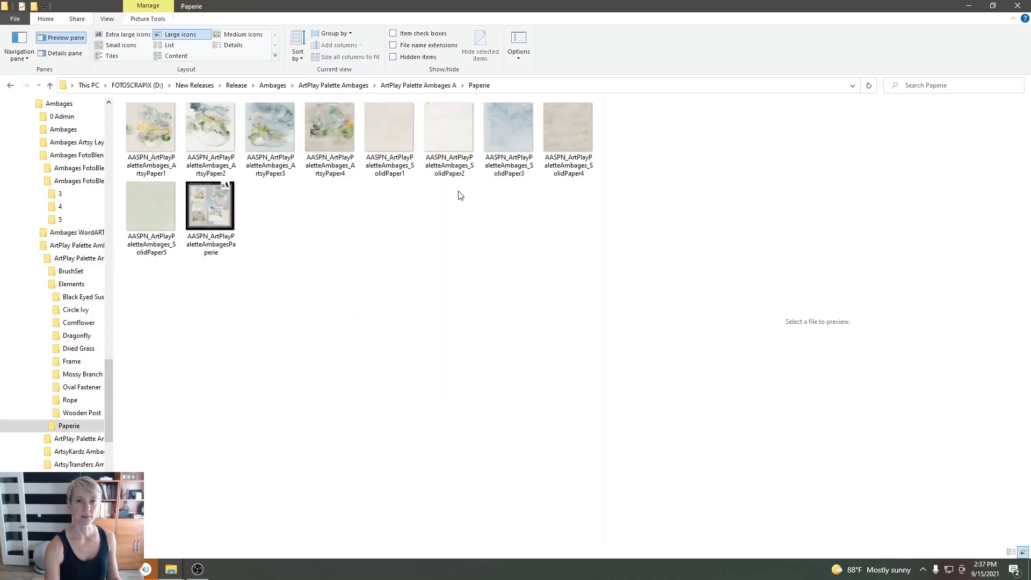
click(161, 121)
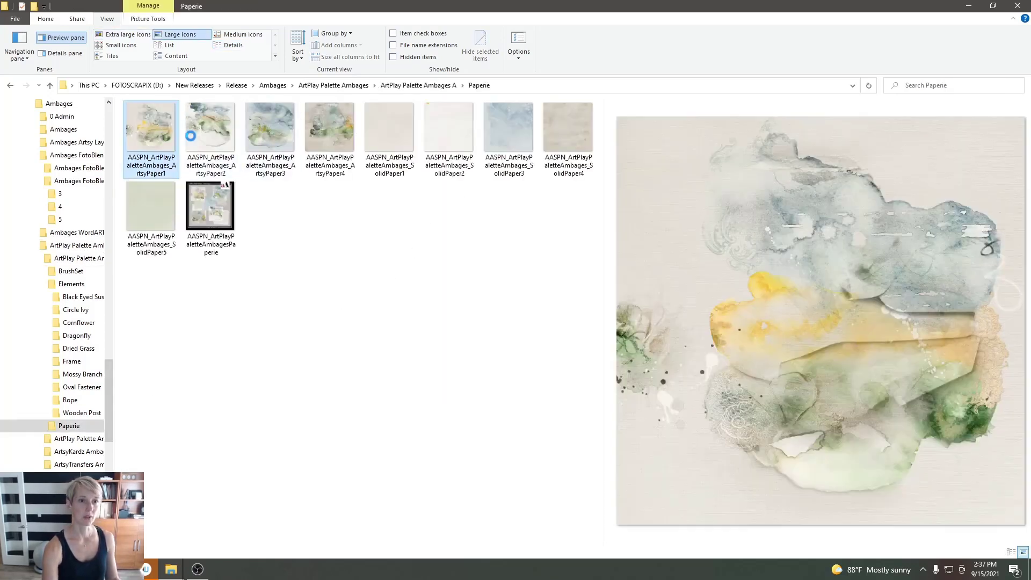
click(225, 140)
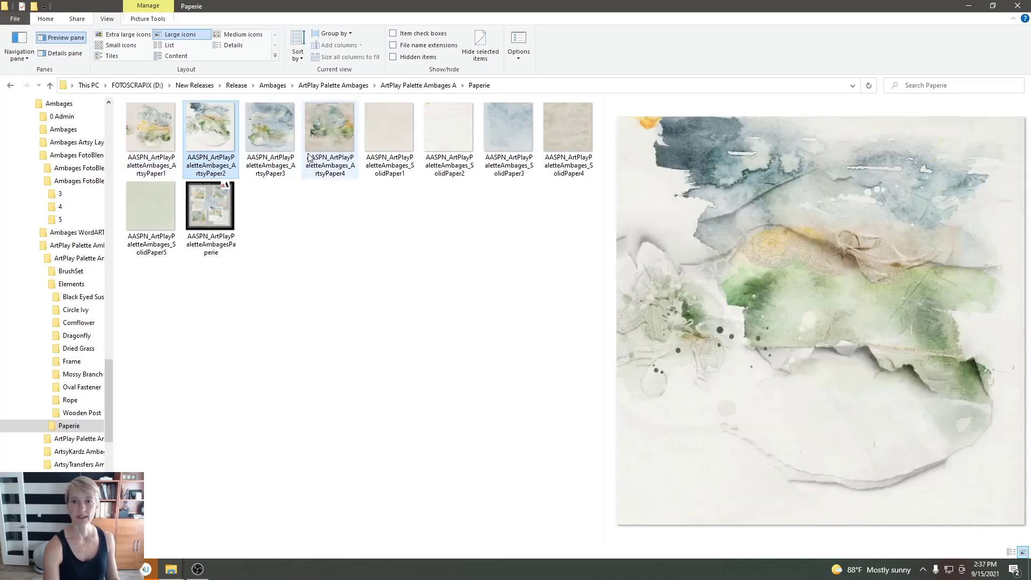
click(280, 144)
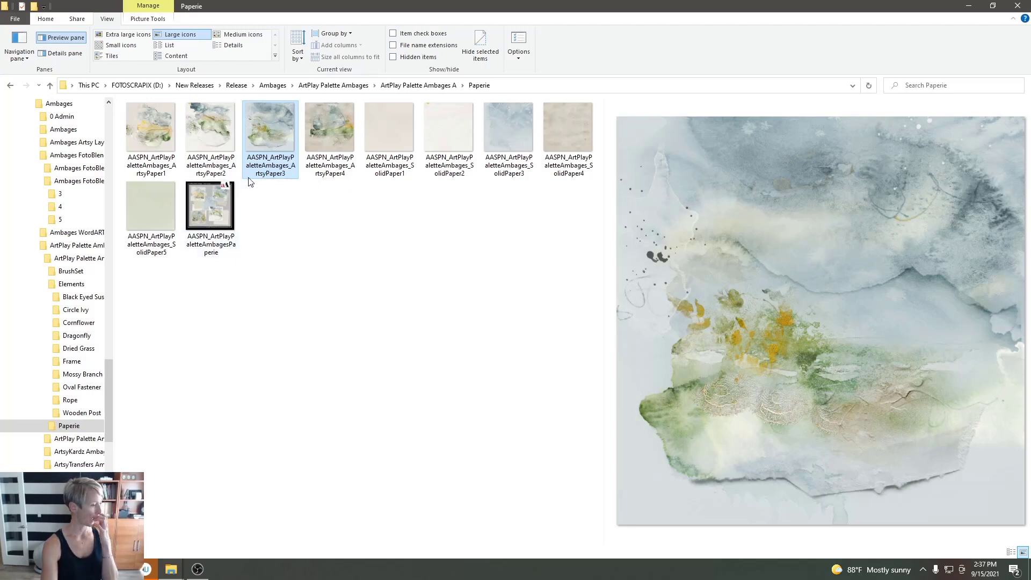
click(321, 138)
Step: Place ArtsyPaper1, ArtsyPaper2 and ArtsyPaper3 from the Paperie folder into the new blank Photoshop document at full size
click(264, 138)
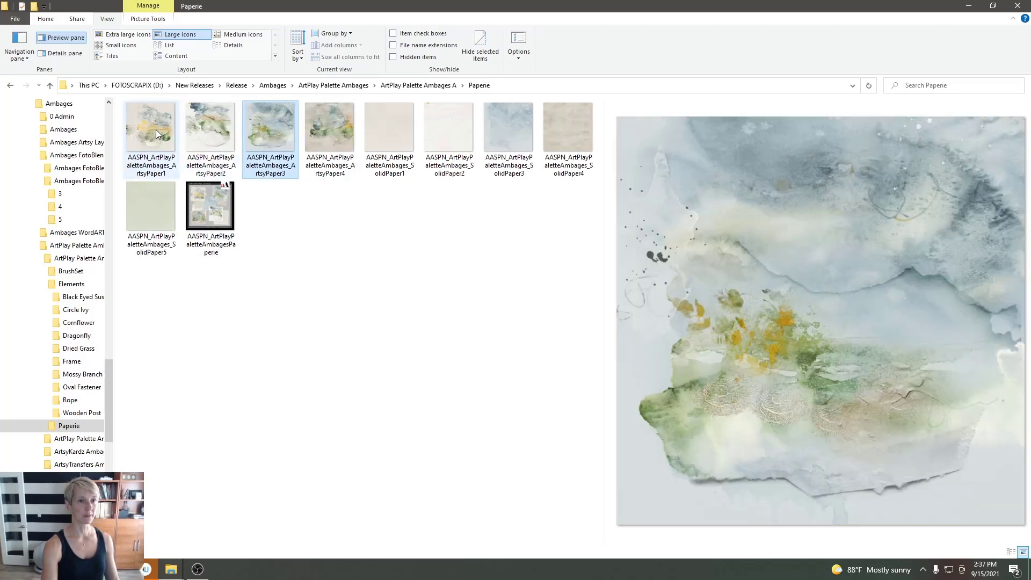
shift+click(161, 138)
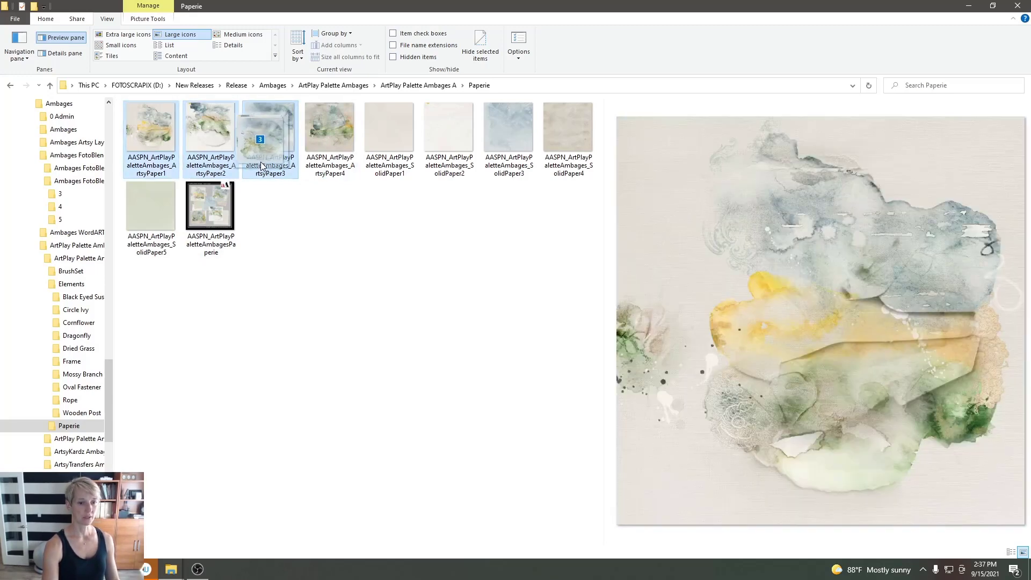
click(119, 569)
click(134, 549)
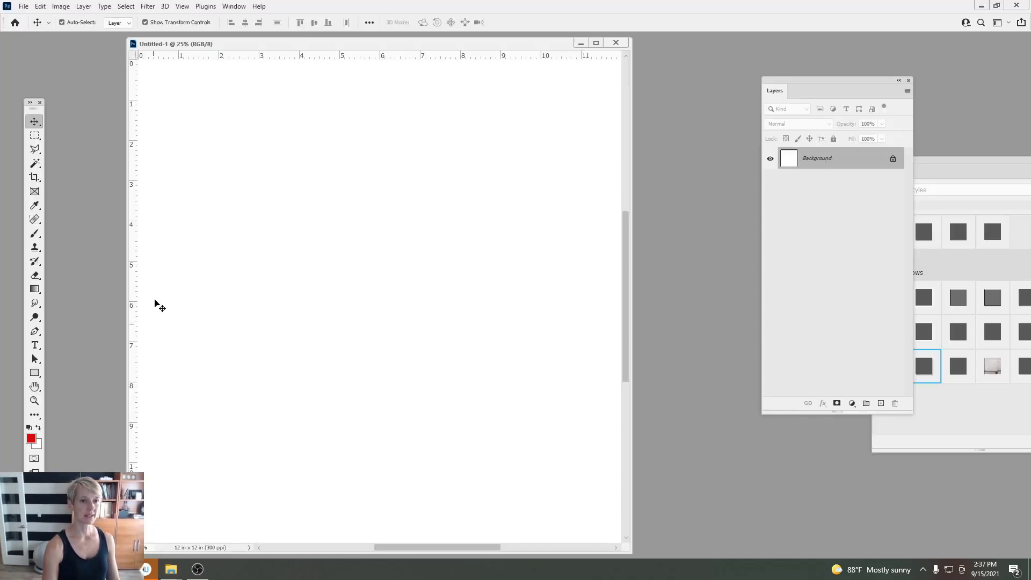
click(172, 570)
click(177, 533)
drag(252, 131, 306, 313)
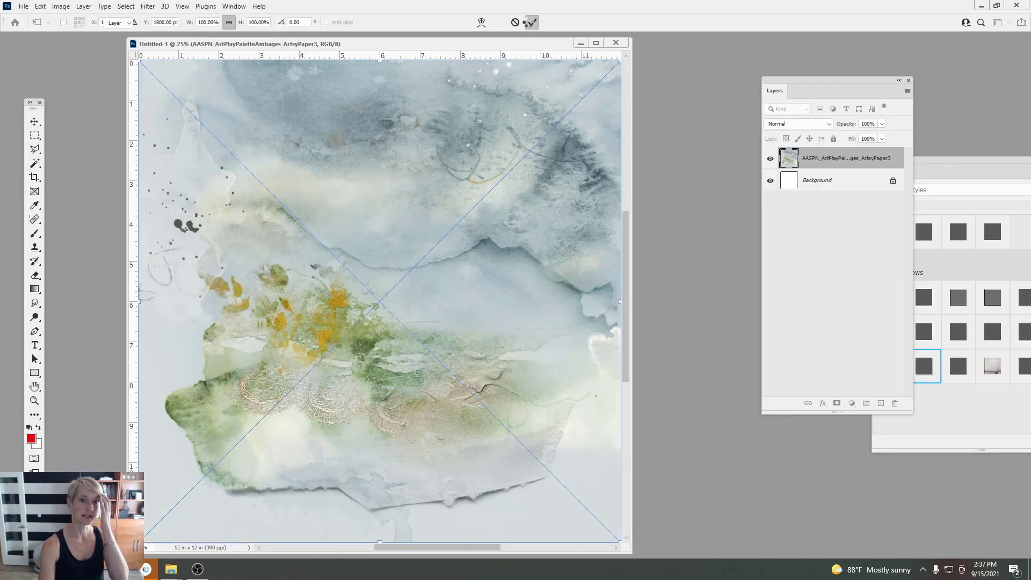
click(532, 22)
click(532, 22)
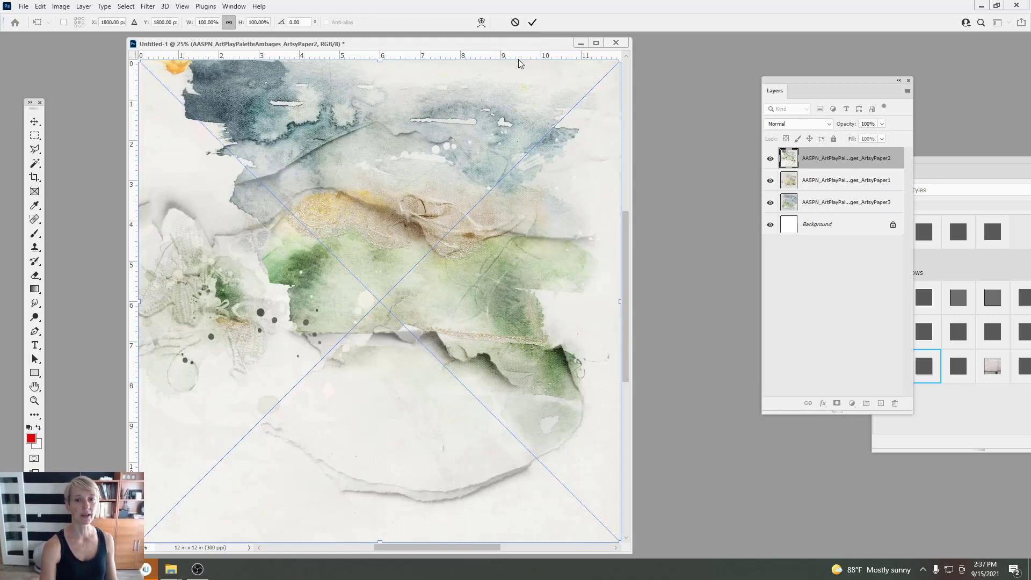
click(532, 22)
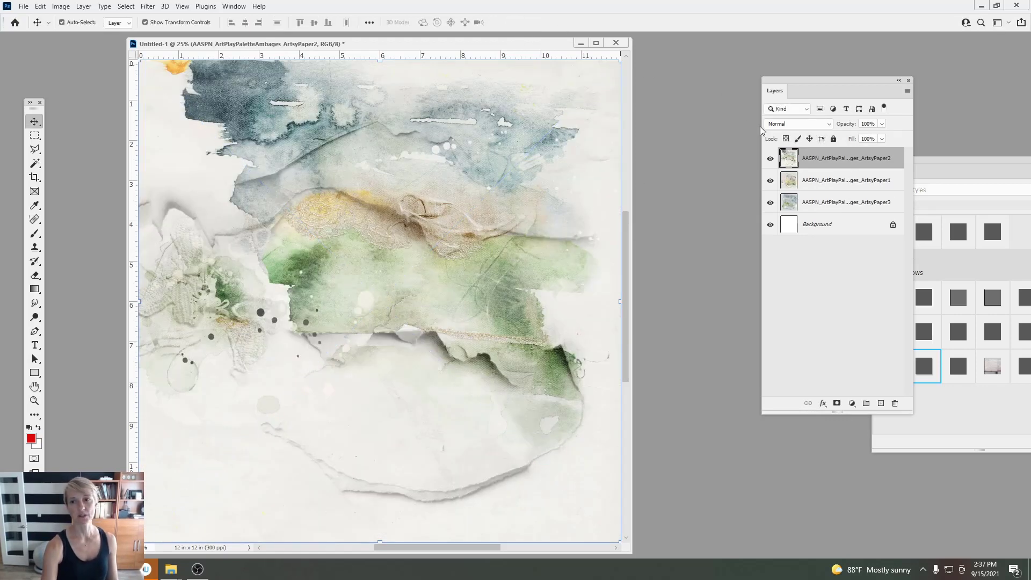
Step: Hide and show the ArtsyPaper1, ArtsyPaper2 and ArtsyPaper3 layers in turn to compare the three papers
click(770, 160)
click(770, 181)
click(770, 203)
click(770, 203)
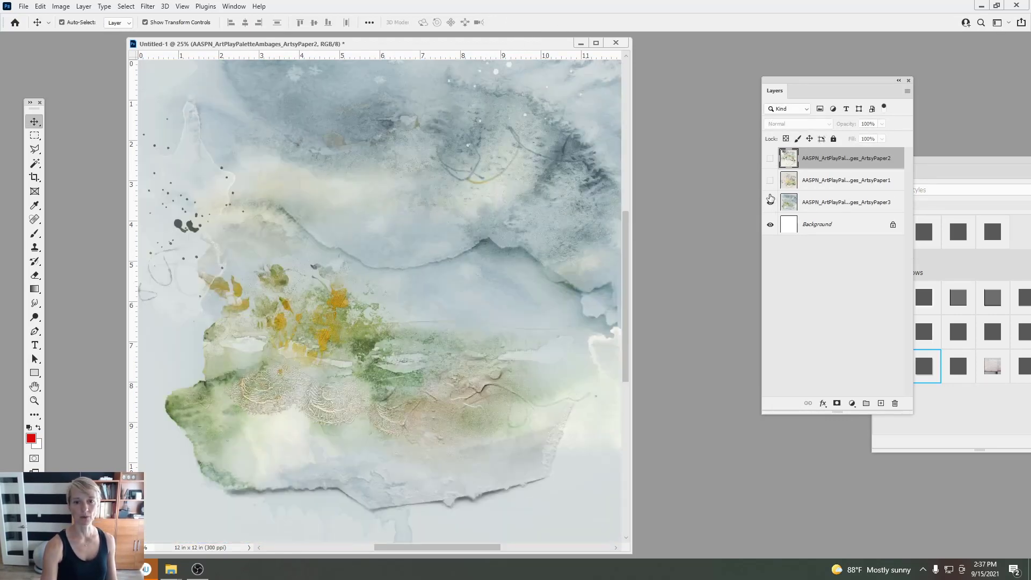
click(770, 180)
click(770, 159)
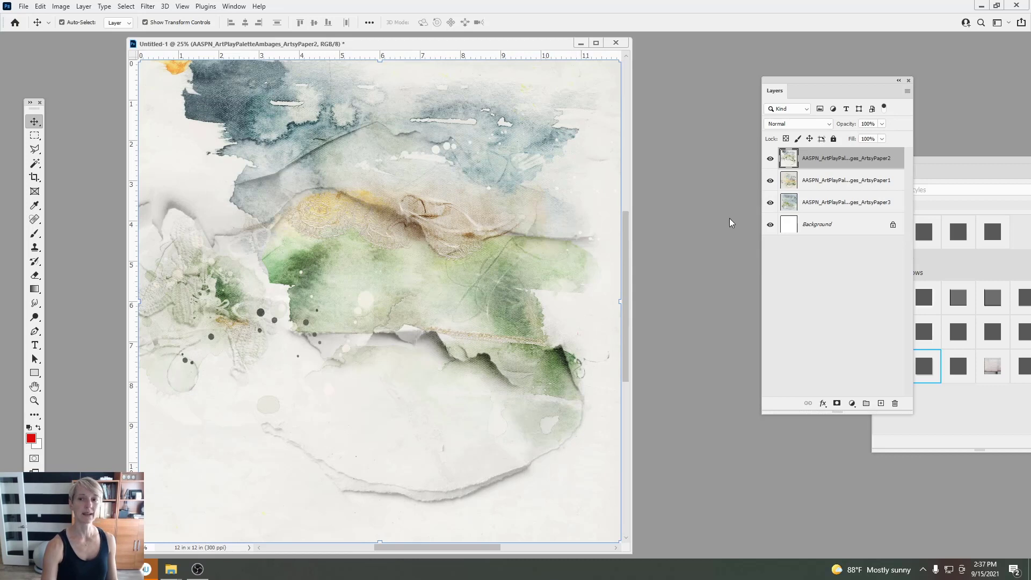
click(770, 181)
click(770, 158)
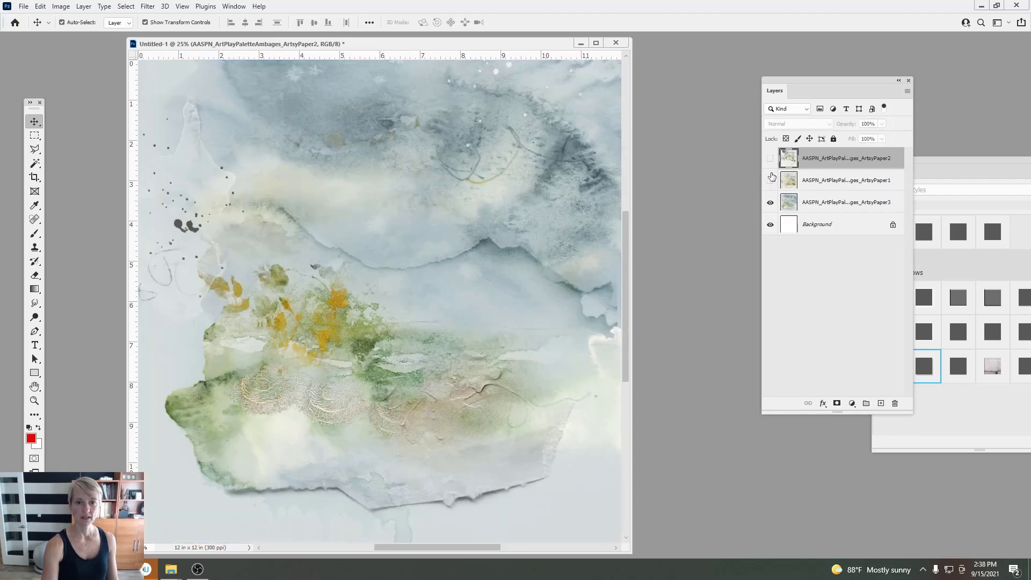
click(770, 180)
click(770, 180)
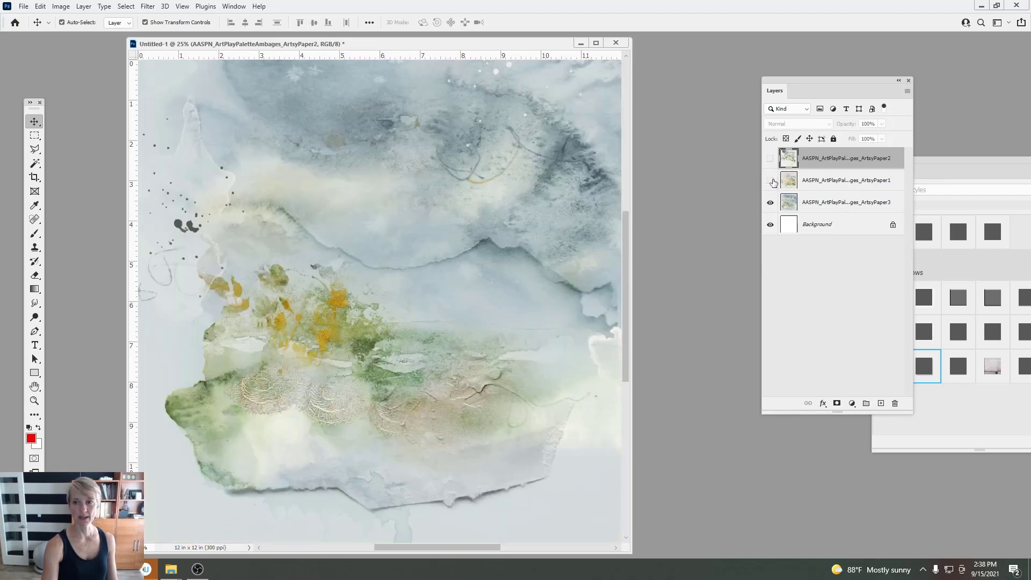
click(770, 158)
click(771, 179)
Step: Add an empty layer above the papers, then switch to File Explorer and open the Barns and Sheds No 1 folder inside Ambages
click(880, 403)
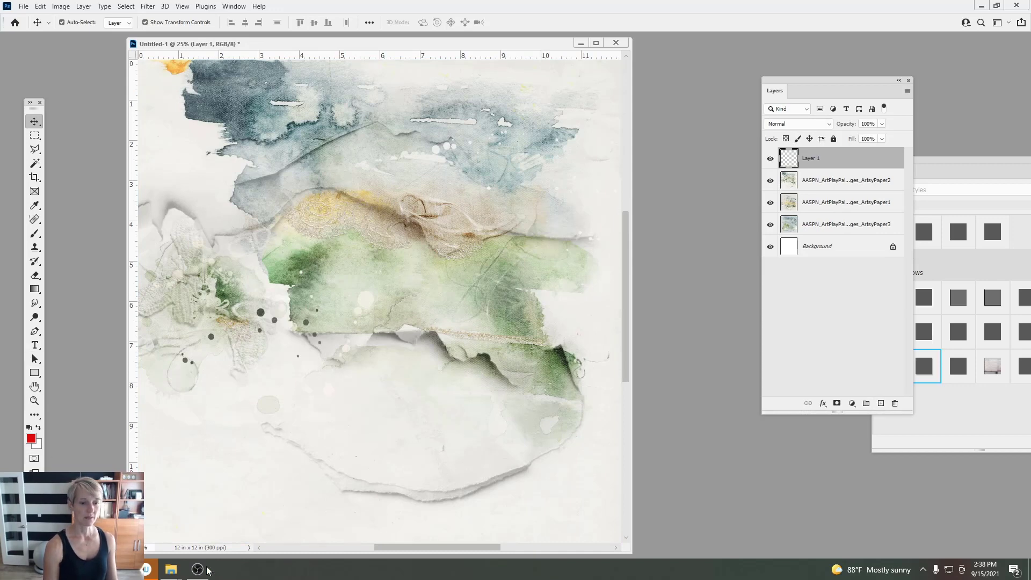
mouse_move(173, 574)
click(157, 532)
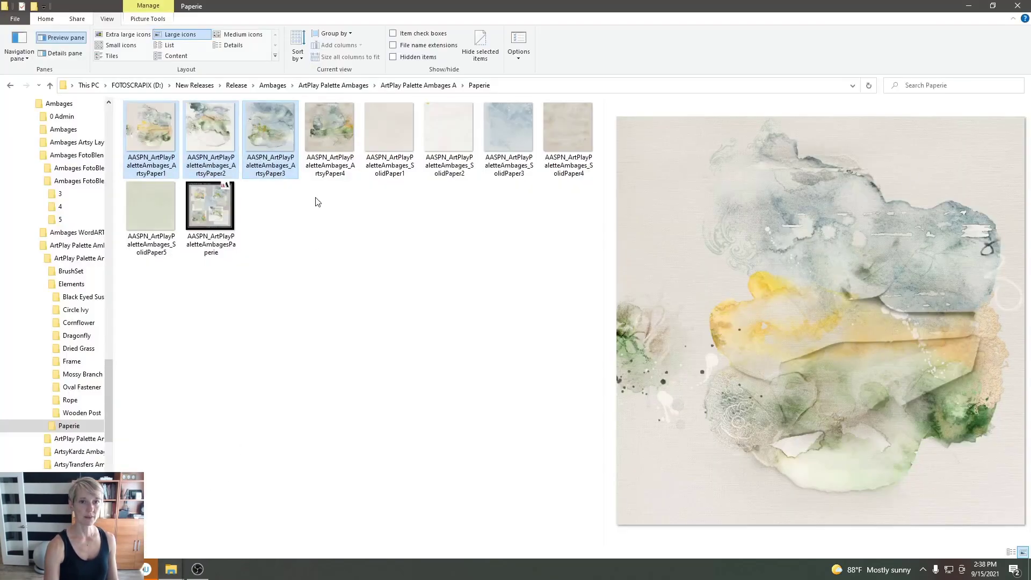
click(268, 86)
click(237, 86)
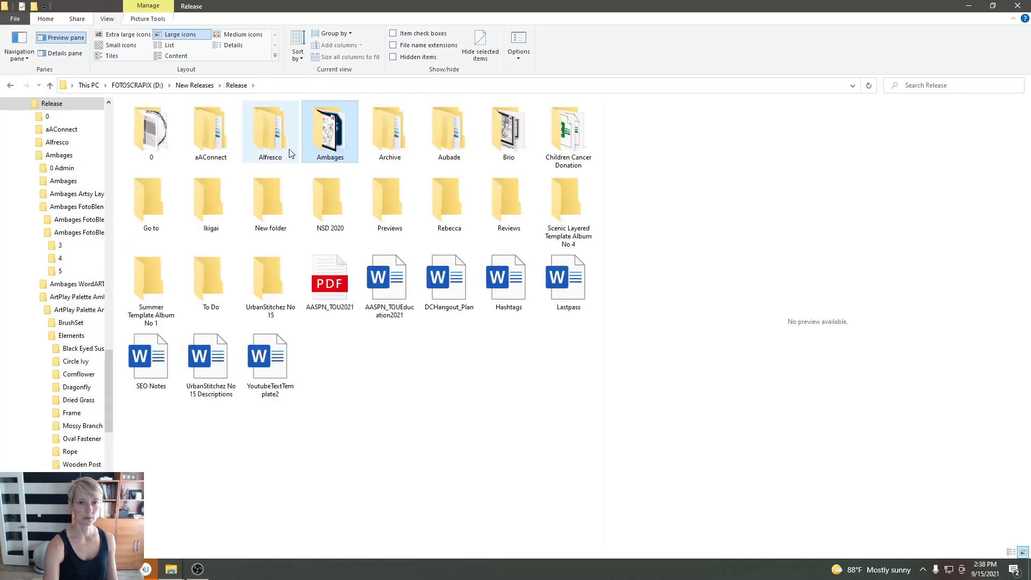
double_click(334, 155)
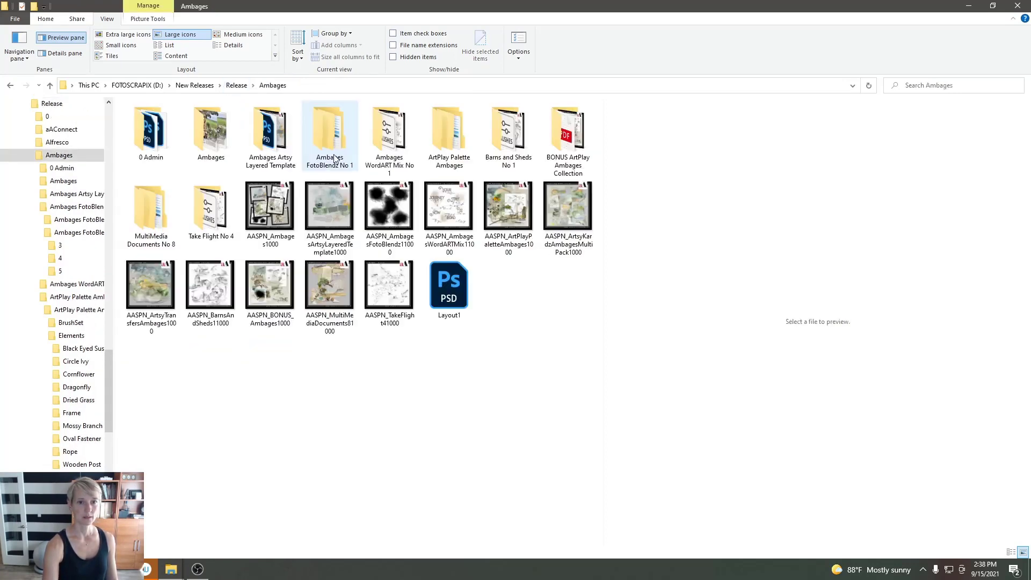
click(519, 151)
double_click(519, 151)
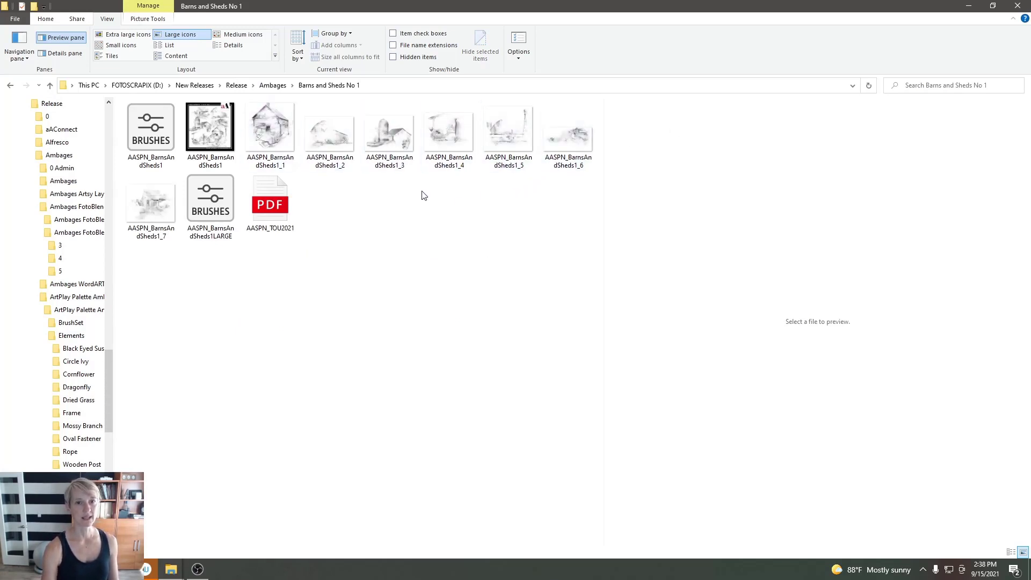
Step: Place AASPN_BarnsAndSheds1_3, 1_5 and 1_6 into the Photoshop page above the artsy papers, keeping the default placement size
click(382, 141)
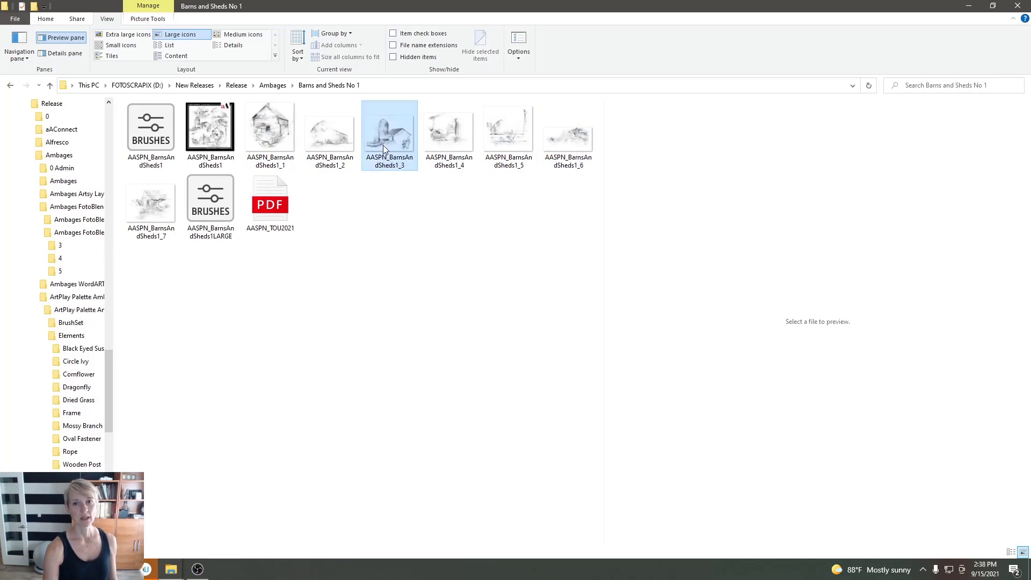
ctrl+click(512, 140)
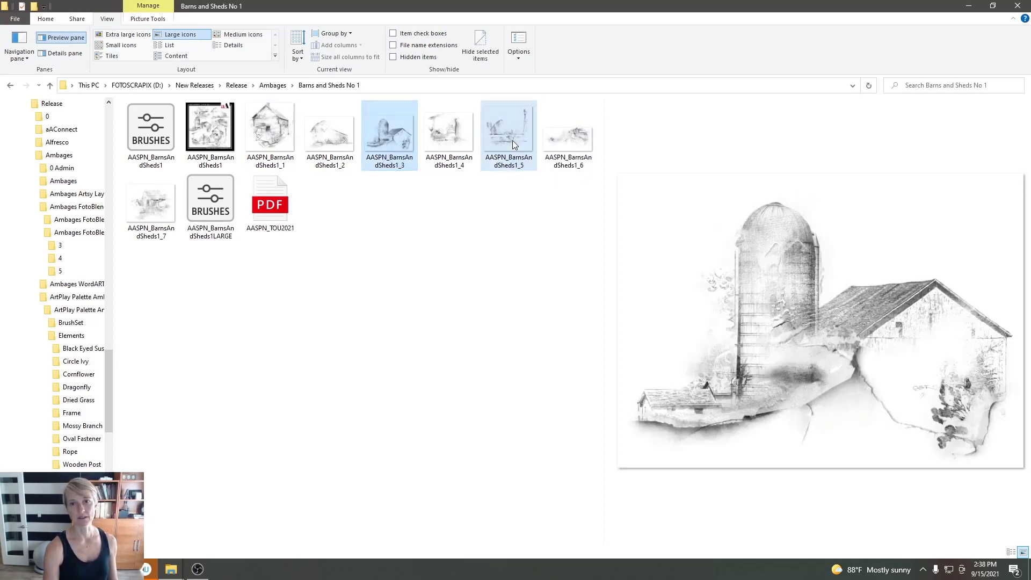
ctrl+click(568, 144)
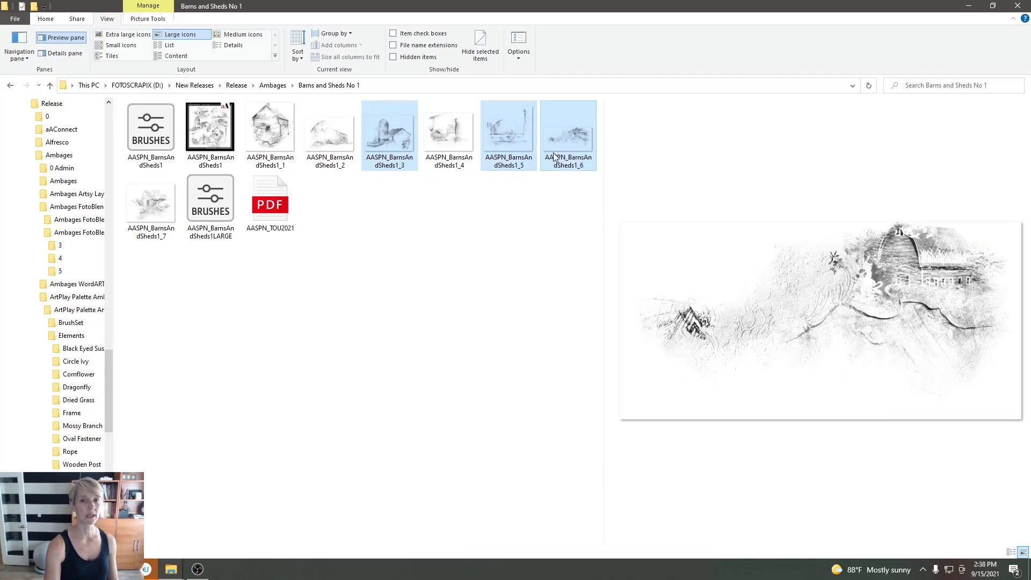
drag(568, 144, 328, 239)
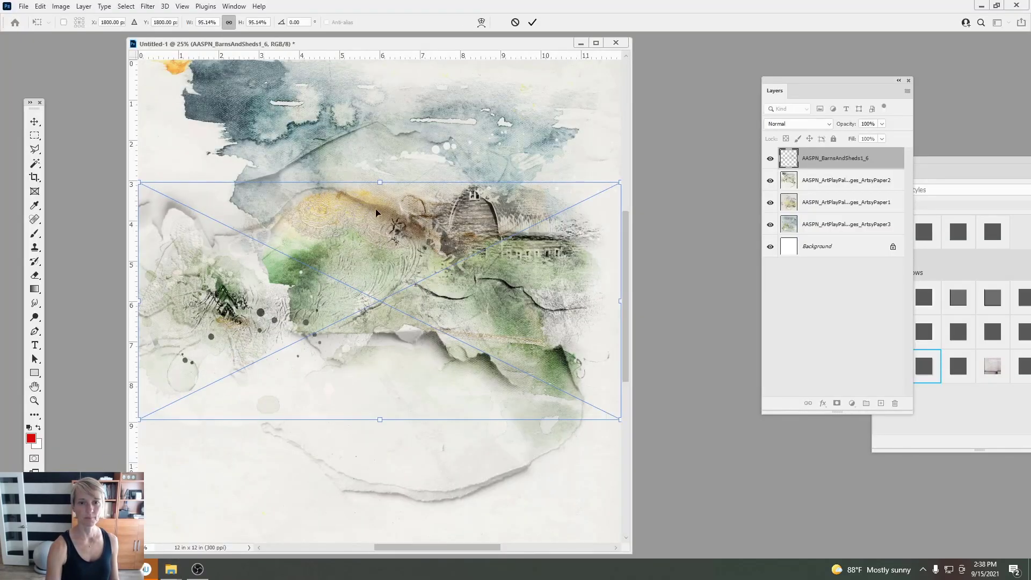
click(532, 22)
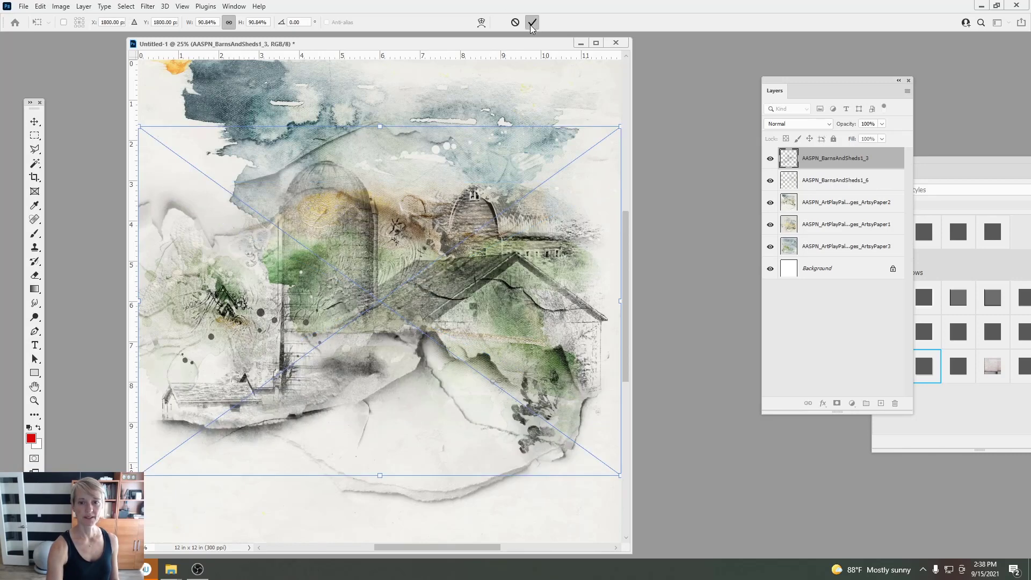
click(532, 22)
click(531, 23)
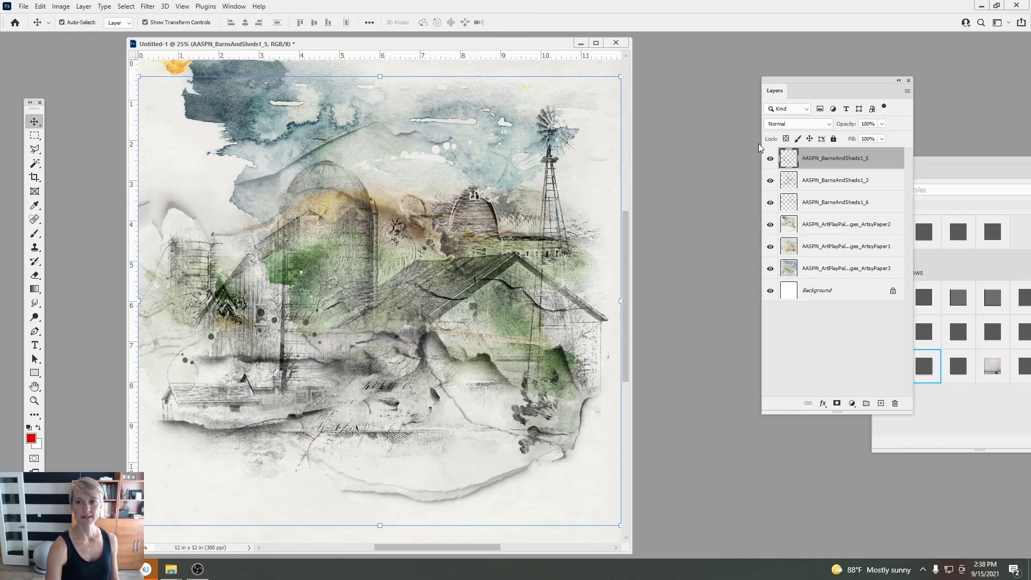
mouse_move(773, 164)
mouse_down()
mouse_move(767, 205)
mouse_move(770, 159)
mouse_up()
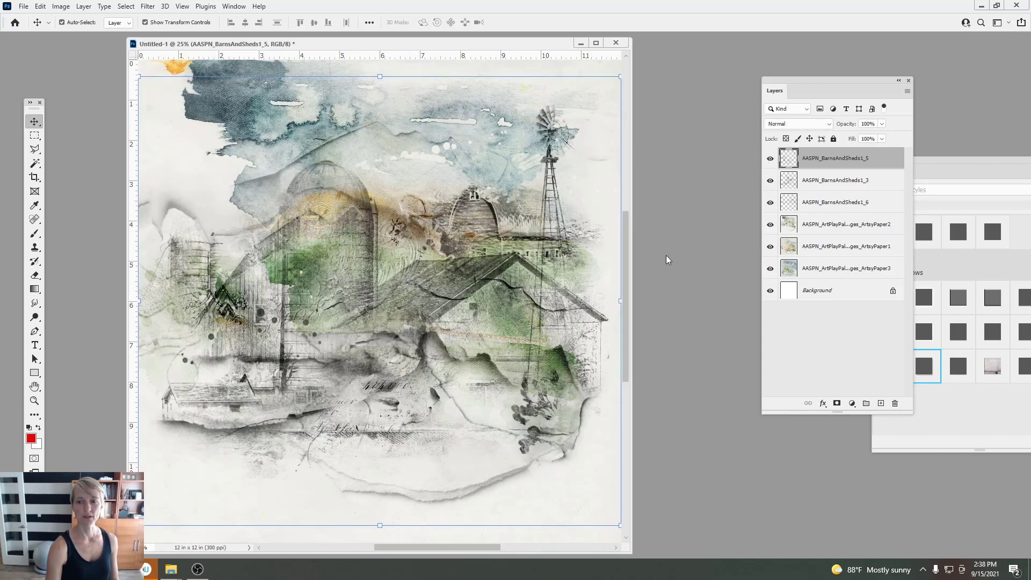
Step: Display the brush presets and load the AASPN_BarnsAndSheds1LARGE brush set from the Barns and Sheds No 1 folder into them
click(228, 8)
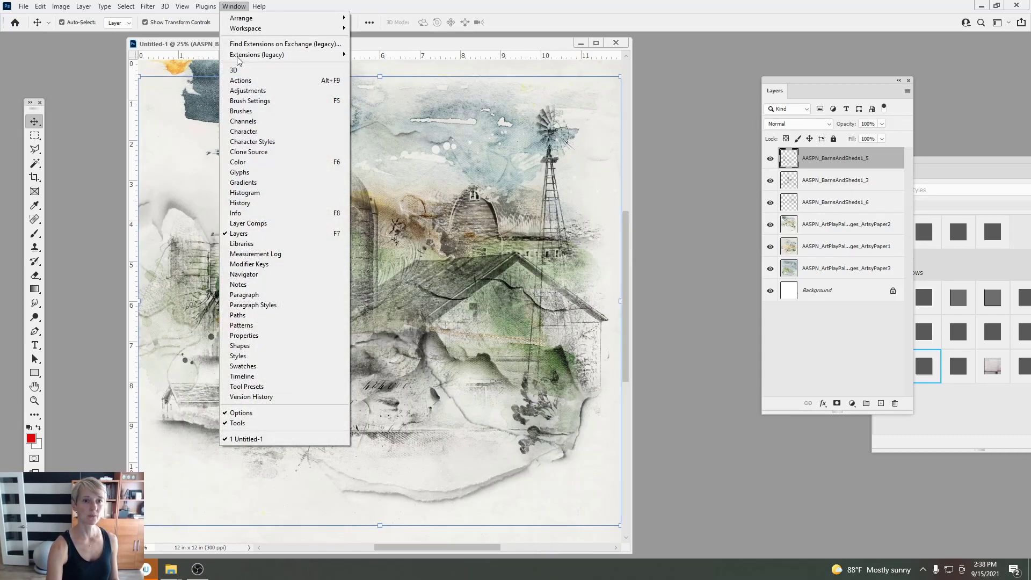
click(253, 113)
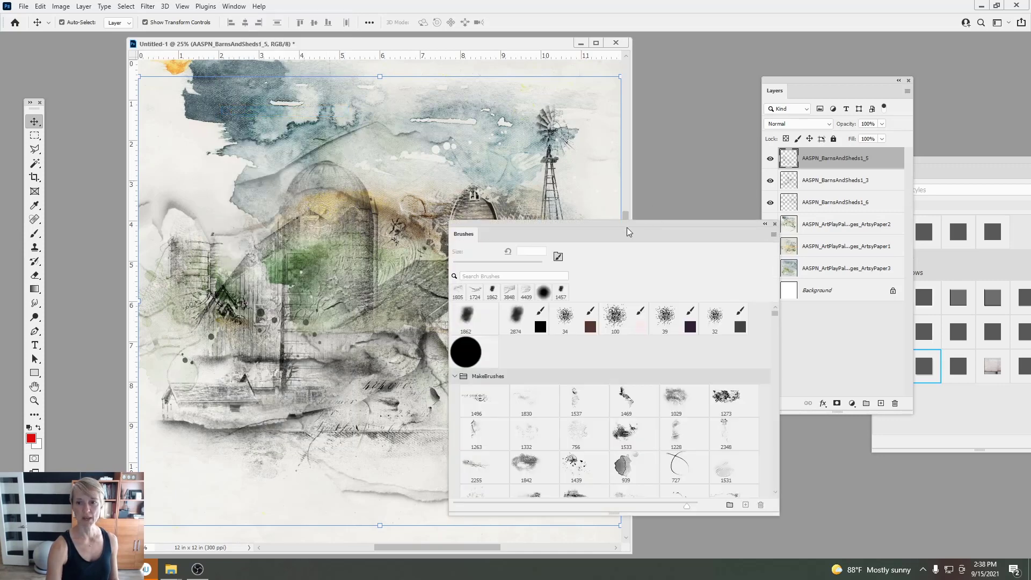
mouse_move(627, 227)
mouse_down()
mouse_move(854, 83)
mouse_move(849, 91)
mouse_up()
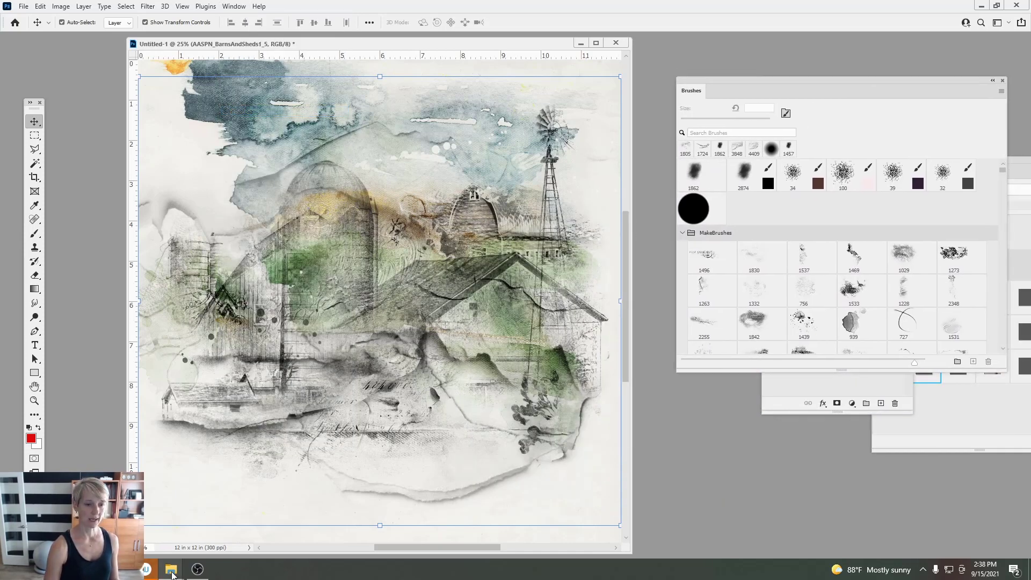
click(190, 540)
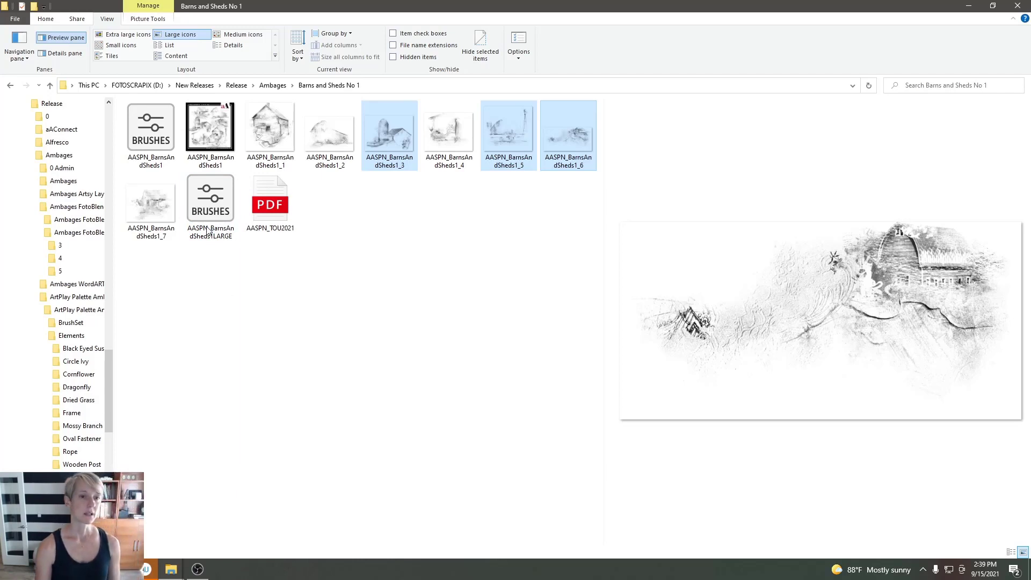
mouse_move(212, 199)
mouse_down()
mouse_move(188, 453)
mouse_move(148, 568)
mouse_move(268, 462)
mouse_move(845, 321)
mouse_up()
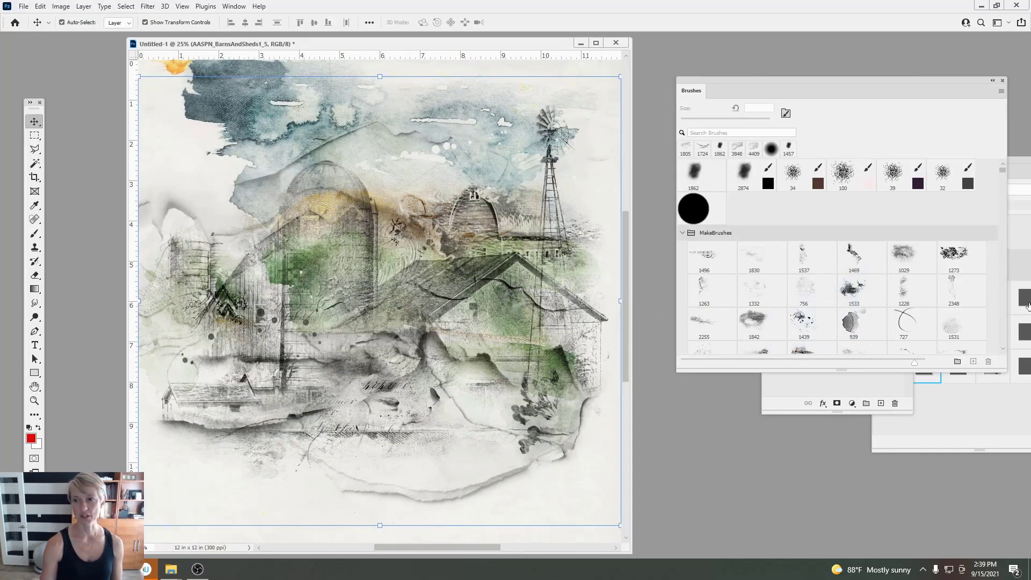
drag(1006, 173, 1003, 352)
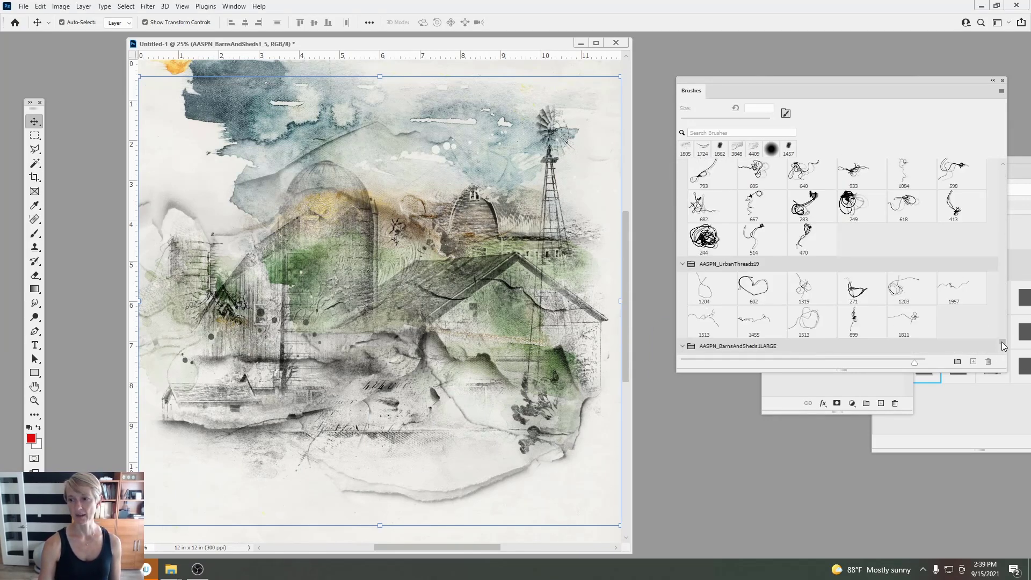
Step: Create a new empty layer above the AASPN_BarnsAndSheds1_5 layer and activate the Brush tool
scroll(1004, 346, down, 3)
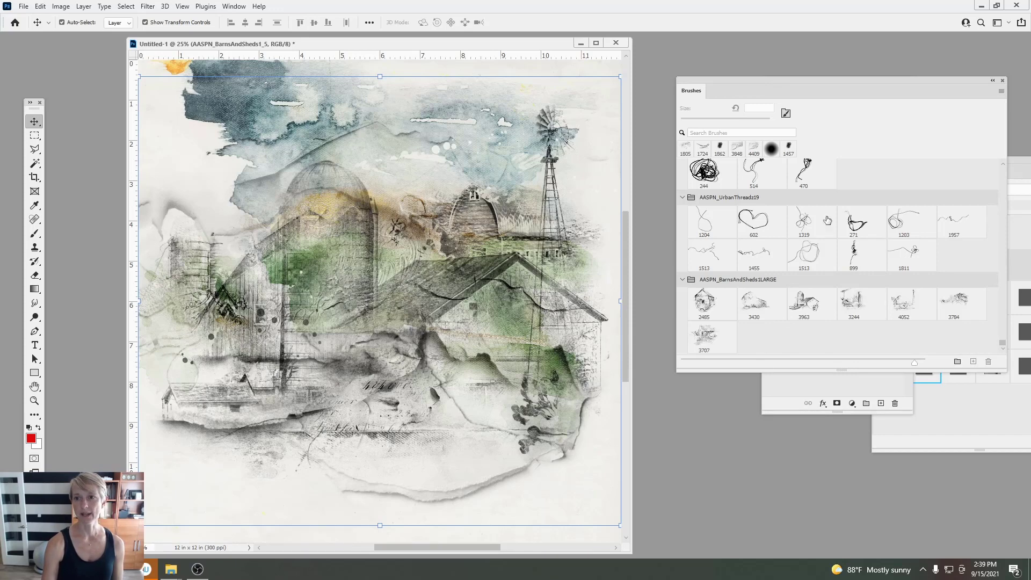
mouse_move(844, 85)
mouse_down()
mouse_move(828, 248)
mouse_move(843, 87)
mouse_move(808, 49)
mouse_up()
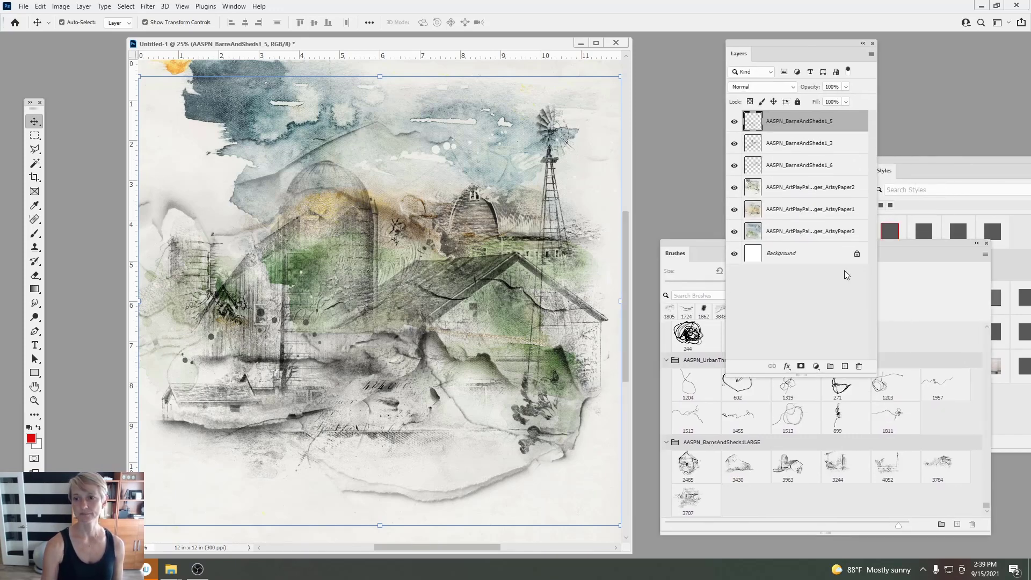
click(845, 368)
click(34, 233)
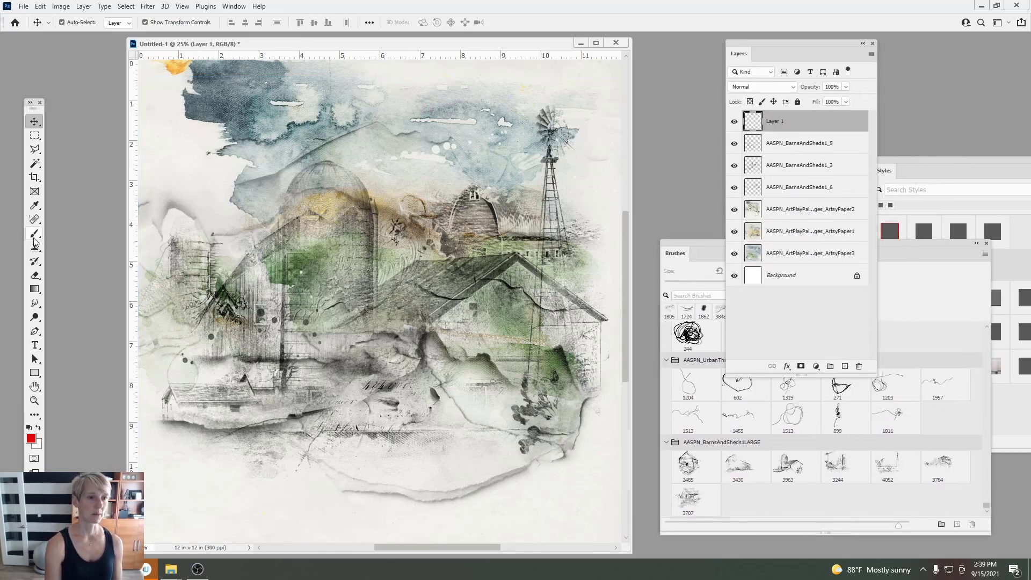
Step: Set the foreground colour to a dark olive grey (#585648), starting from a colour sampled near the round-roofed barn
click(31, 438)
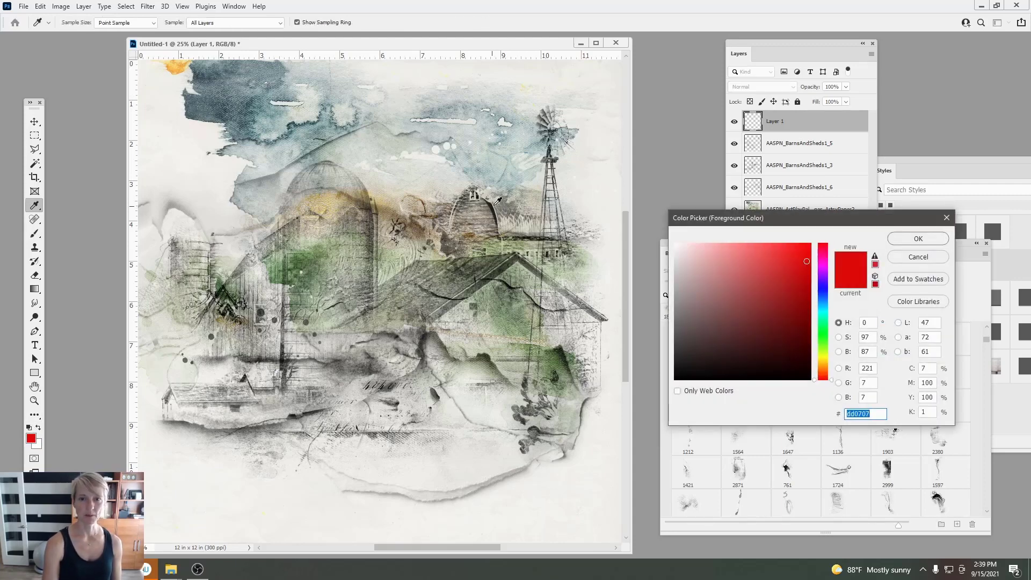
click(497, 202)
click(700, 334)
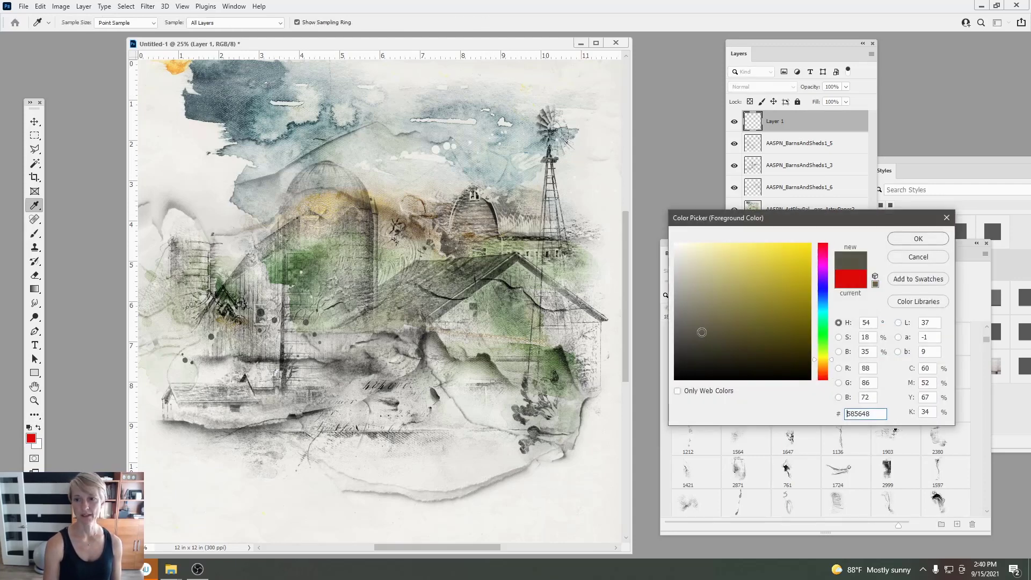
click(934, 244)
Step: Stamp the 2485 px barn brush from the AASPN_BarnsAndSheds1LARGE set once near the middle of the new layer
key(b)
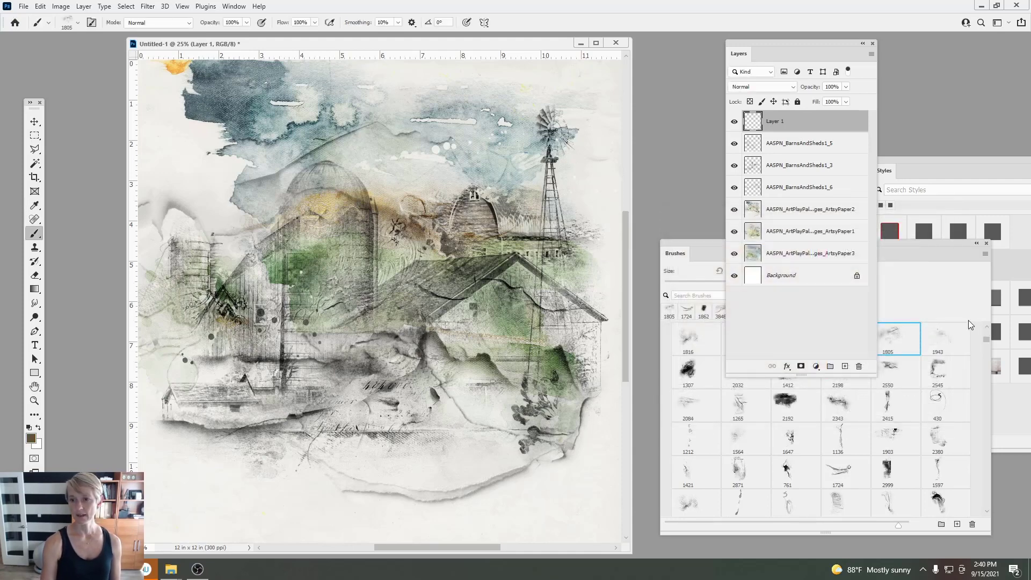
drag(986, 339, 987, 513)
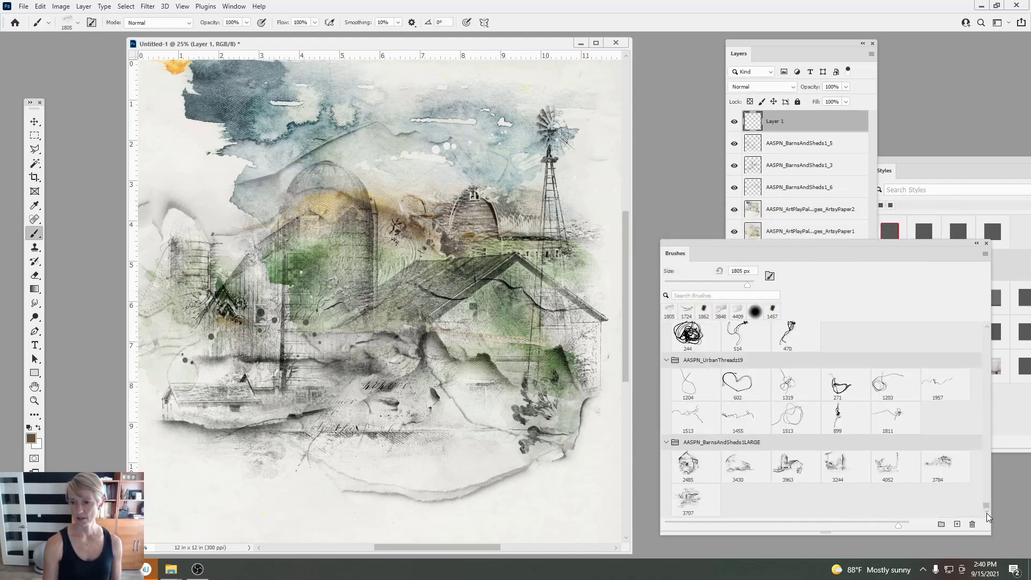
click(690, 467)
click(419, 269)
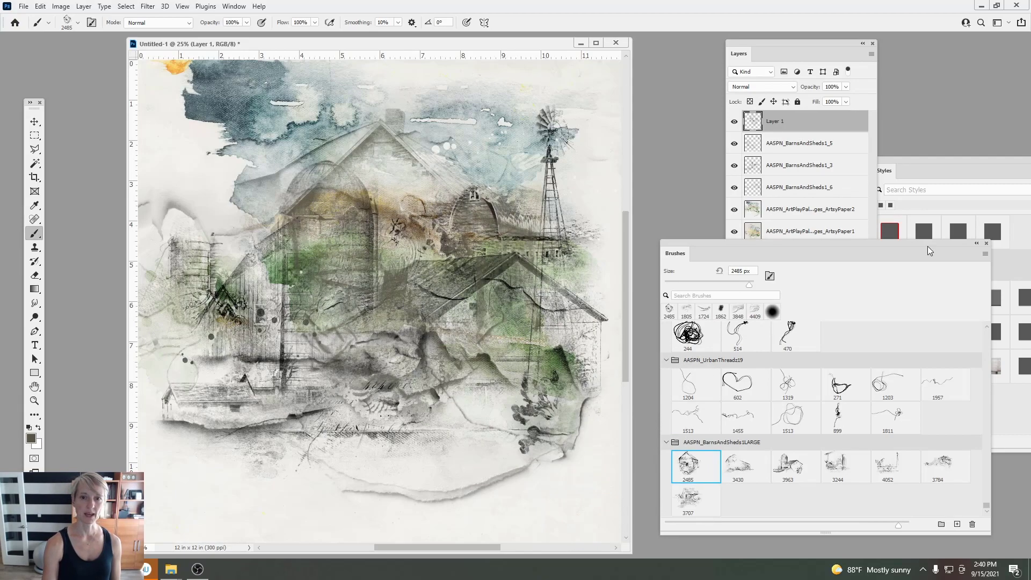
Step: Leave only AASPN_BarnsAndSheds1_6 visible over ArtsyPaper3 and the Background, and move that barn image lower onto the green landscape
drag(734, 122, 733, 190)
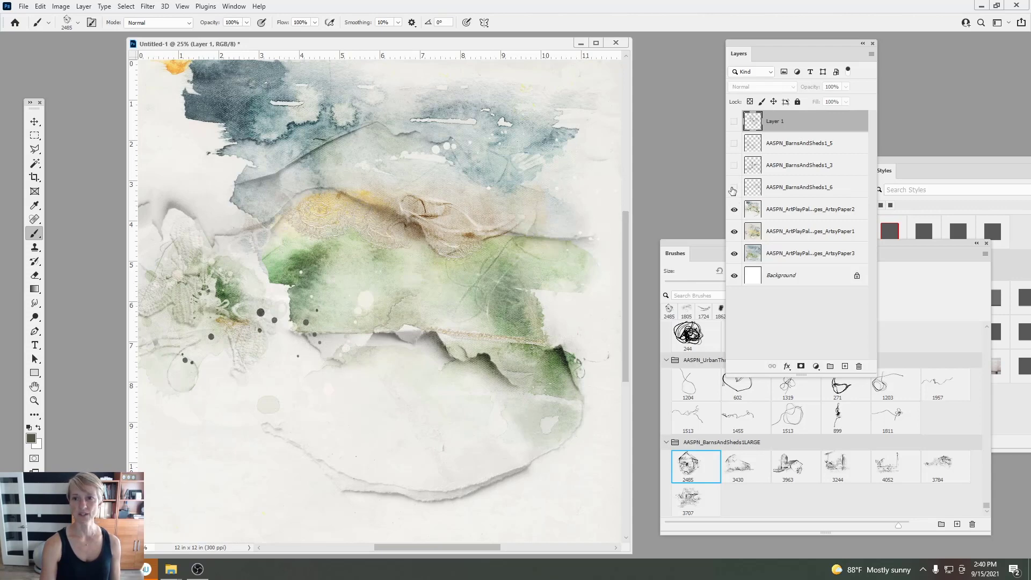
click(734, 187)
click(734, 210)
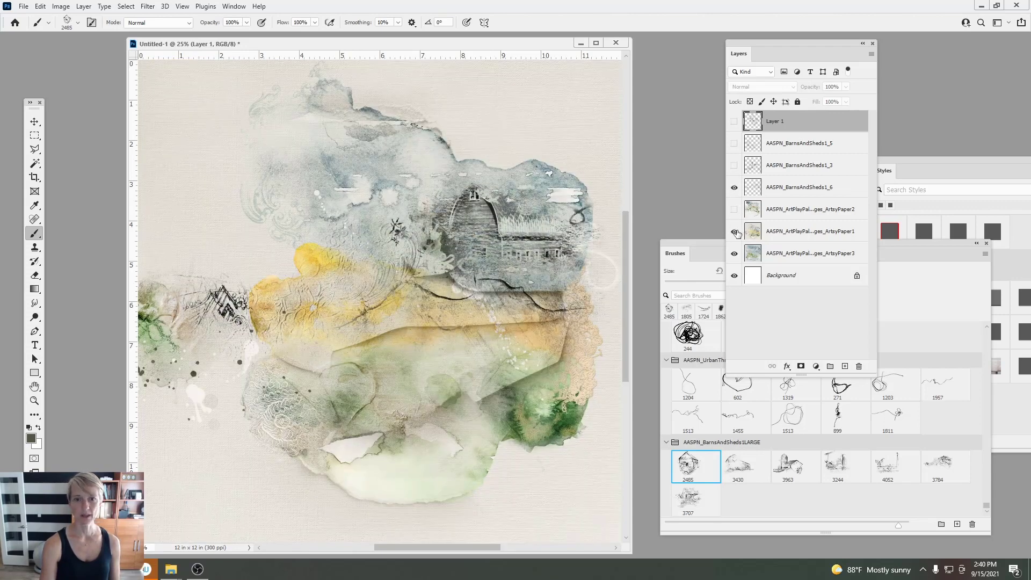
click(735, 232)
click(36, 122)
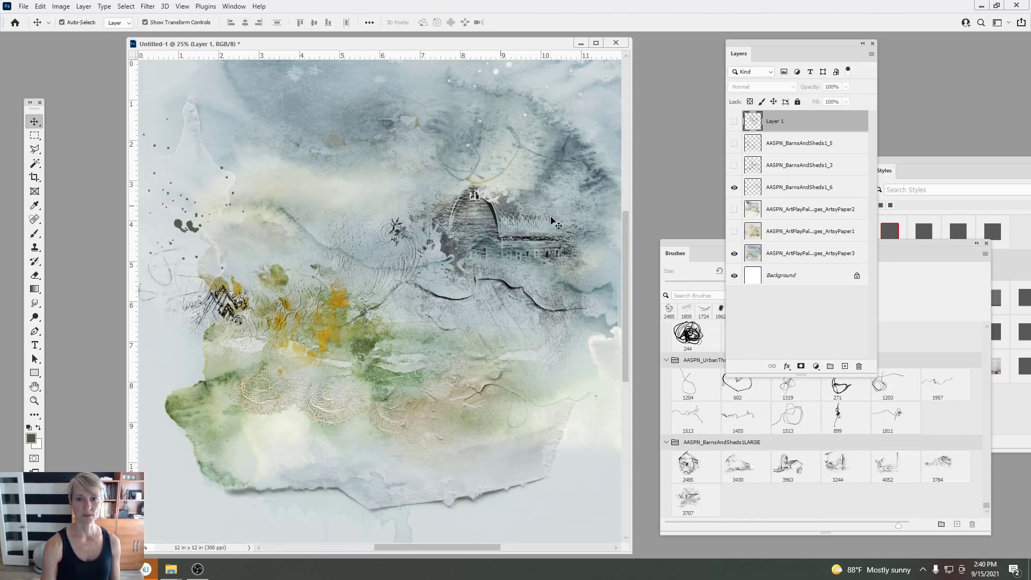
drag(493, 219, 493, 291)
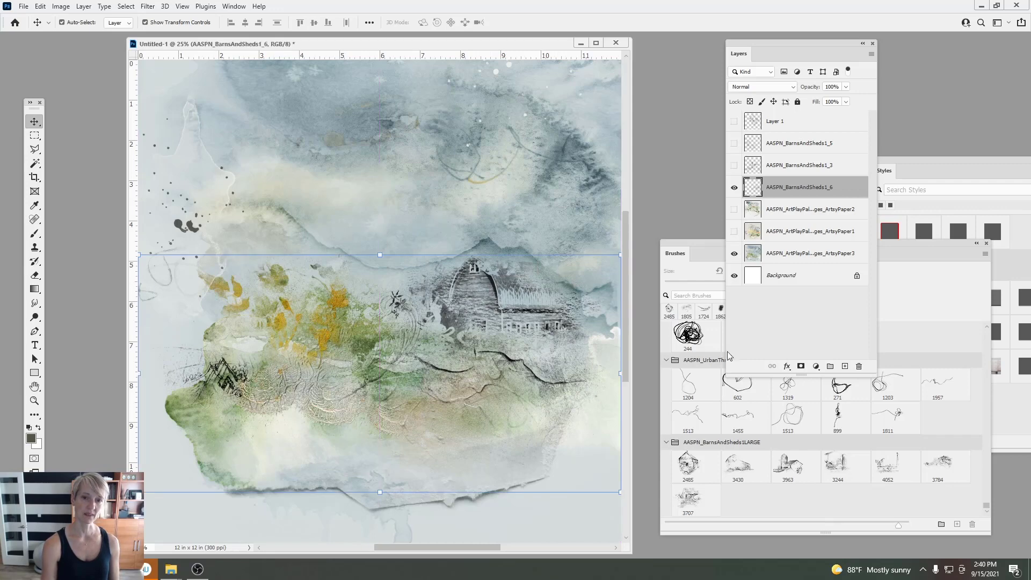
Step: Hide AASPN_BarnsAndSheds1_6, show AASPN_BarnsAndSheds1_3, and shift the silo and barn image slightly up and left
click(734, 187)
click(734, 166)
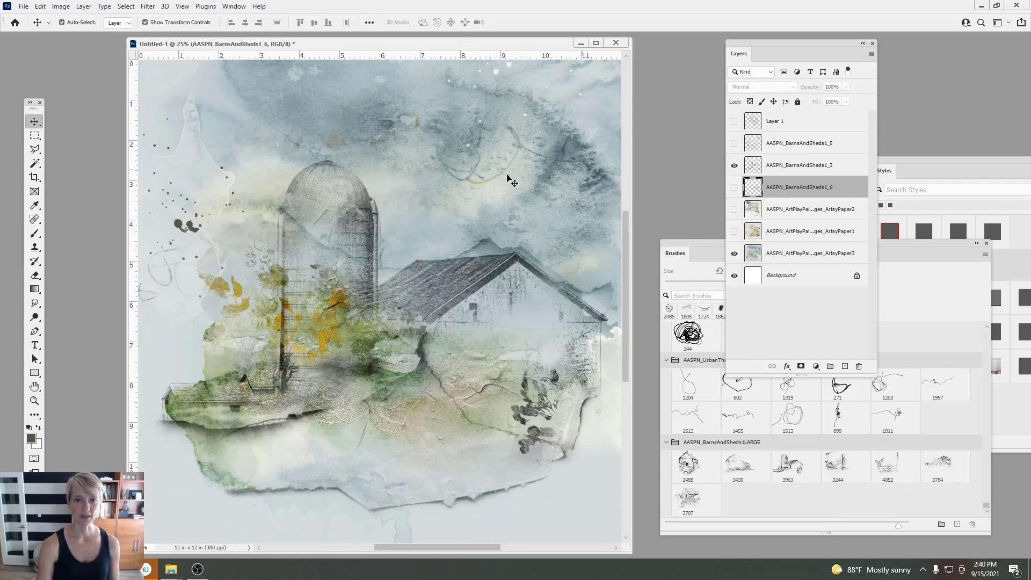
mouse_move(513, 261)
mouse_down()
mouse_move(502, 266)
mouse_move(503, 246)
mouse_up()
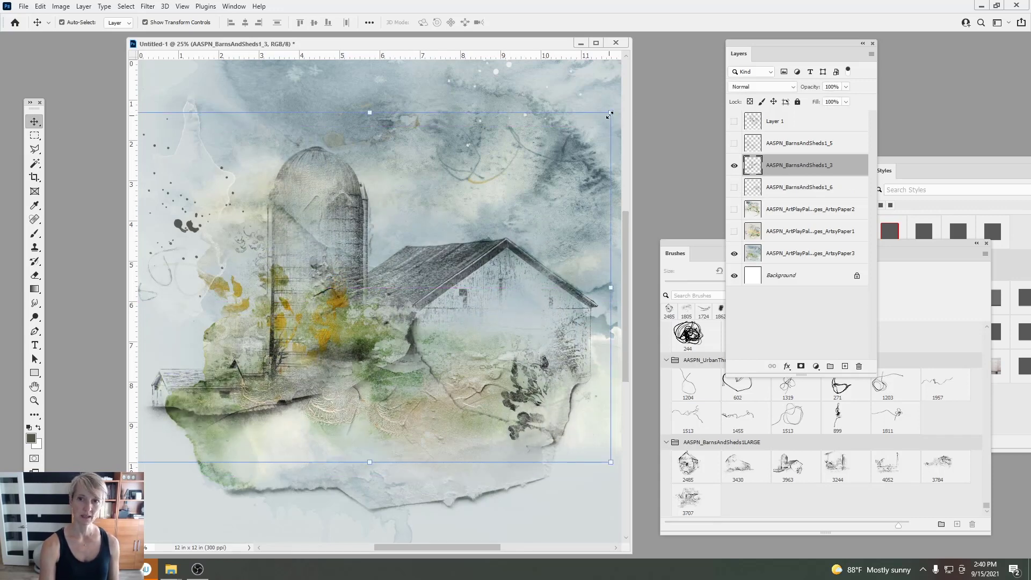
Step: Scale down the AASPN_BarnsAndSheds1_3 silo and barn image and position it within the painted area of ArtsyPaper3
drag(610, 114, 577, 140)
drag(507, 185, 534, 172)
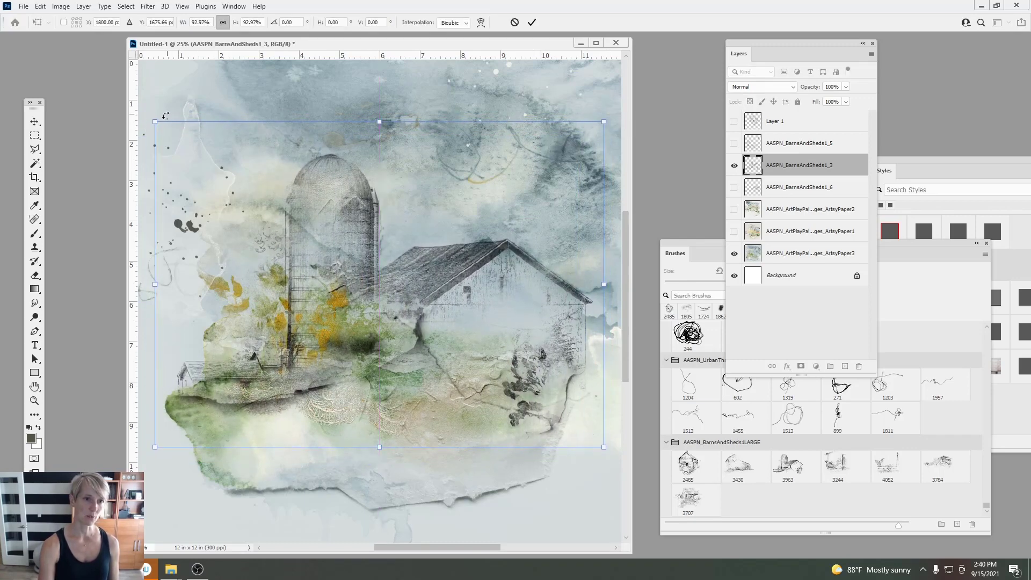
drag(166, 115, 188, 131)
drag(480, 293, 481, 279)
click(532, 22)
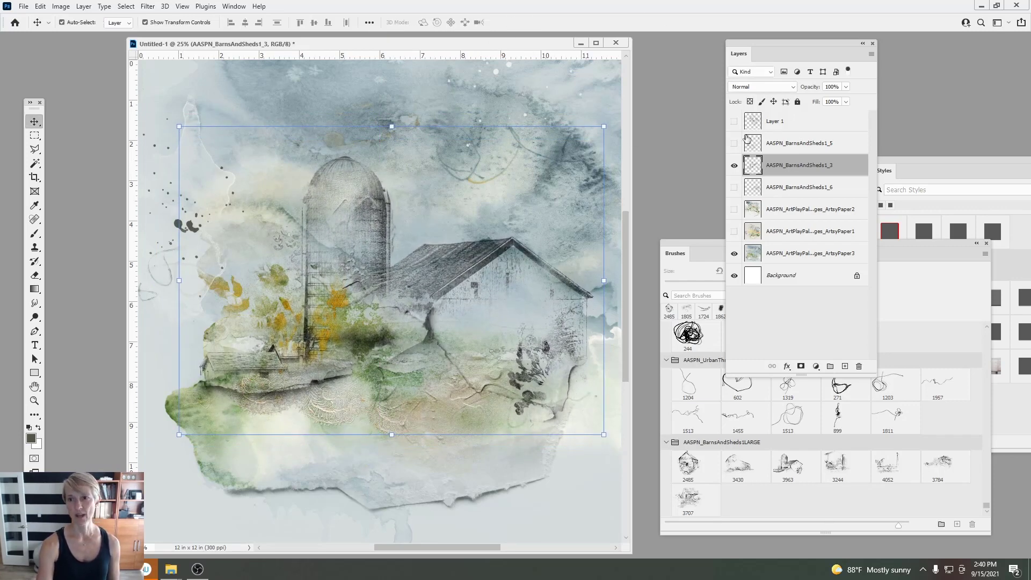
Step: Show AASPN_BarnsAndSheds1_5 instead of AASPN_BarnsAndSheds1_3, scale it to 88.78%, and fit the windmill and barn over the painted area
click(734, 165)
click(734, 143)
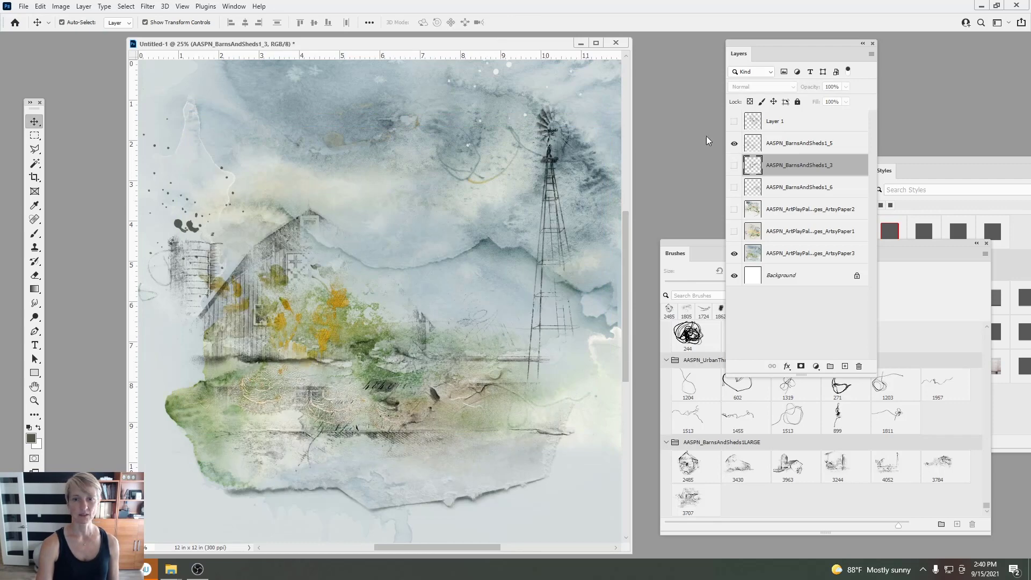
click(758, 143)
drag(619, 78, 566, 128)
drag(538, 189, 543, 172)
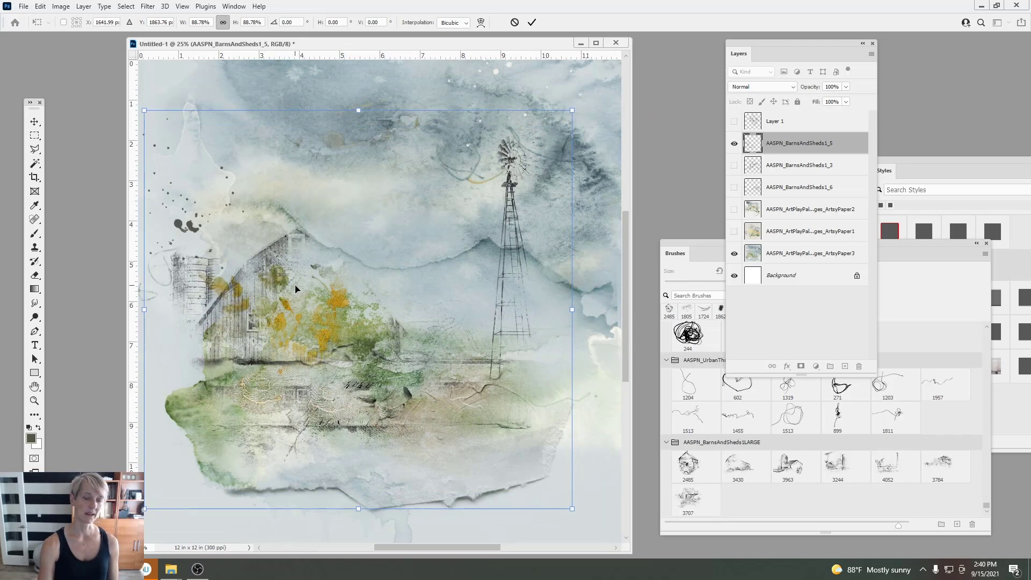
key(Return)
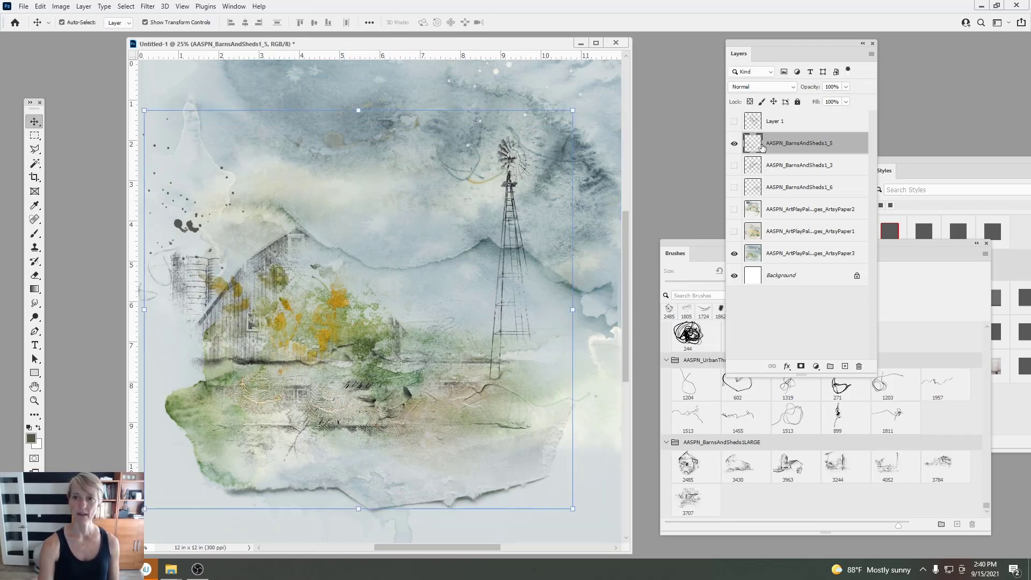
Step: Show Layer 1 in place of AASPN_BarnsAndSheds1_5 and move the stamped barn slightly down and left
click(734, 122)
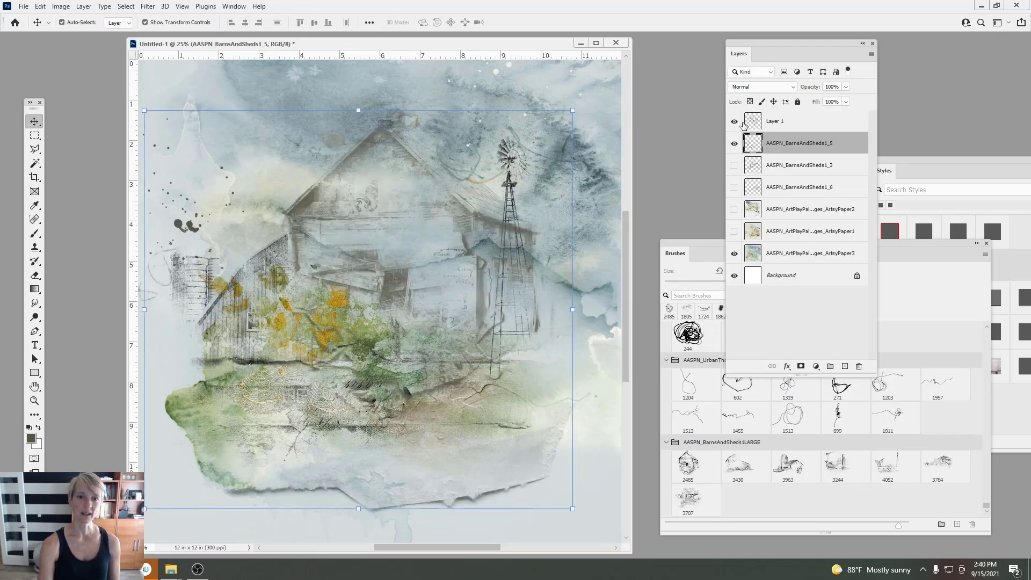
click(734, 144)
drag(467, 217, 458, 254)
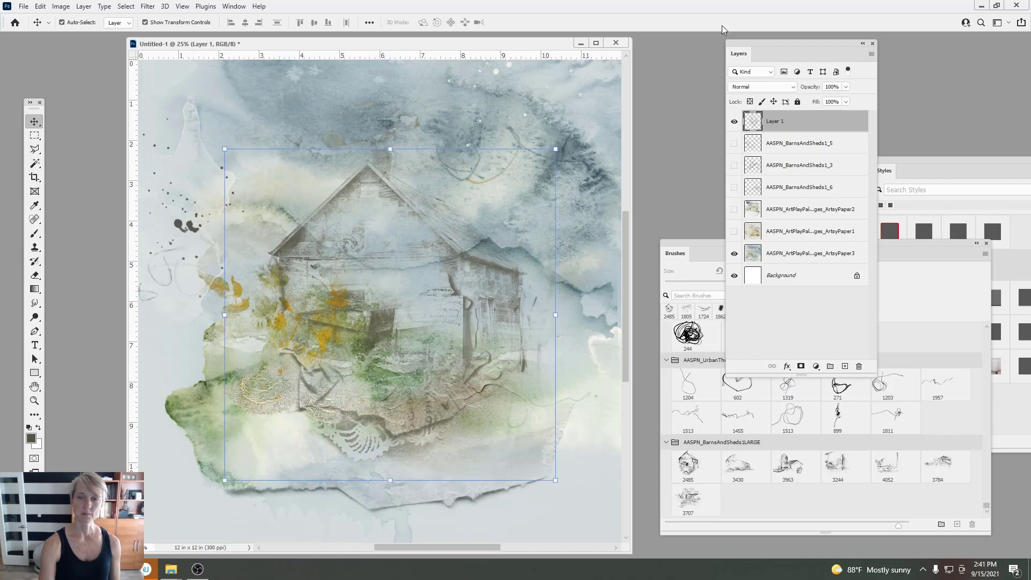
Step: Set the blend mode of Layer 1 to Linear Burn, comparing it with Multiply
click(740, 91)
click(749, 147)
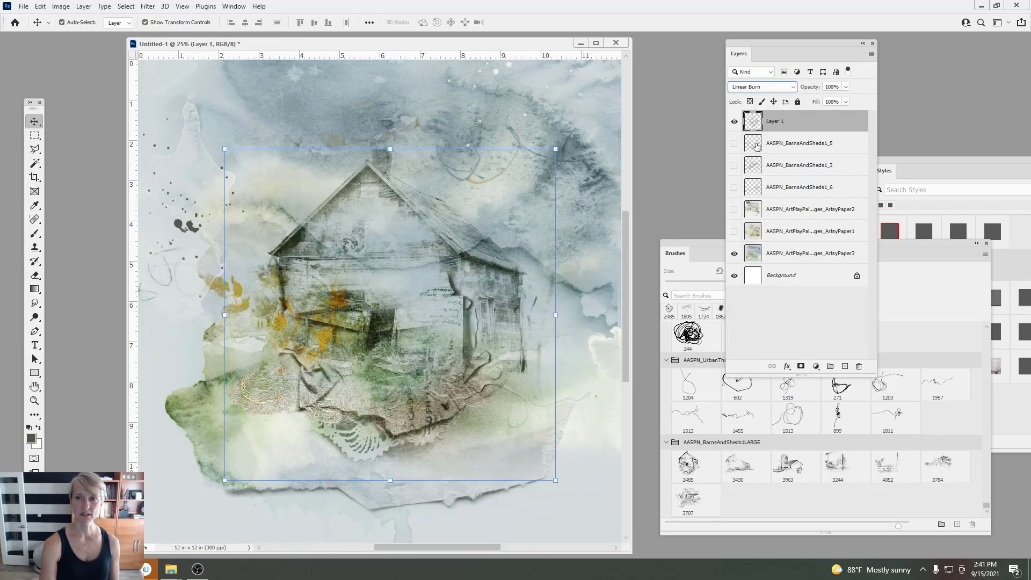
click(773, 89)
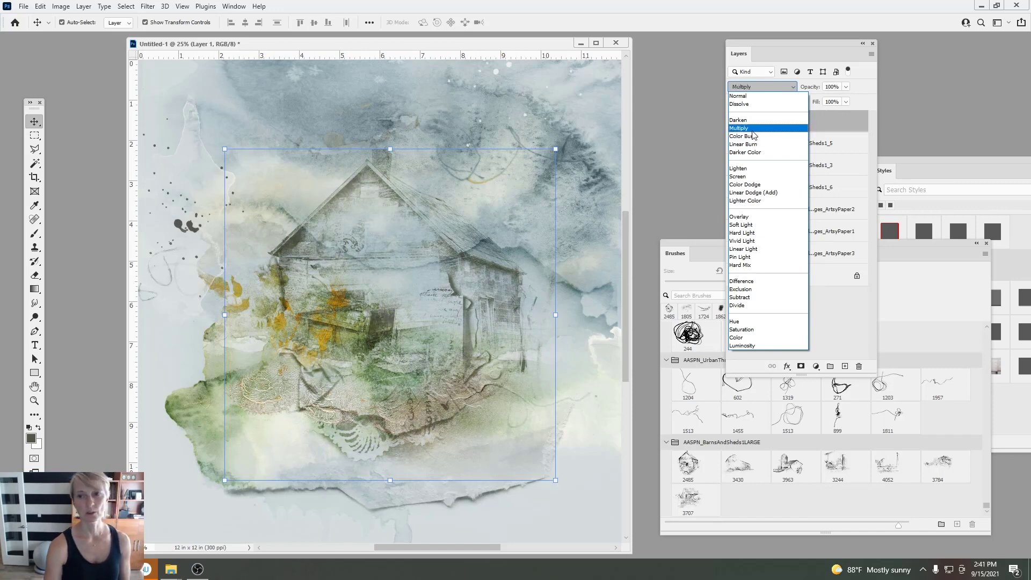
click(745, 145)
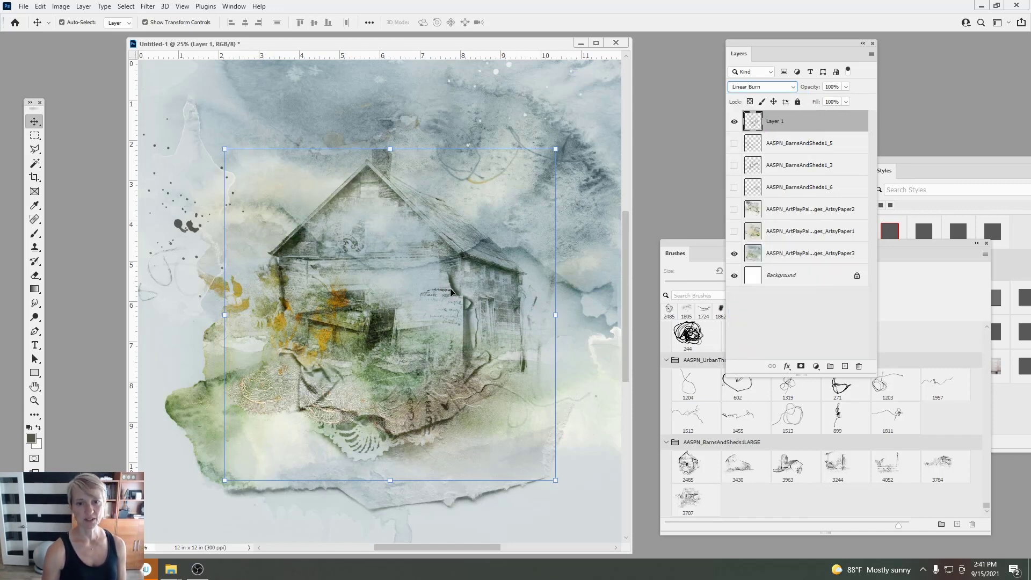
Step: Move the stamped barn on Layer 1 up by about one inch and scale it down slightly
drag(451, 291, 451, 249)
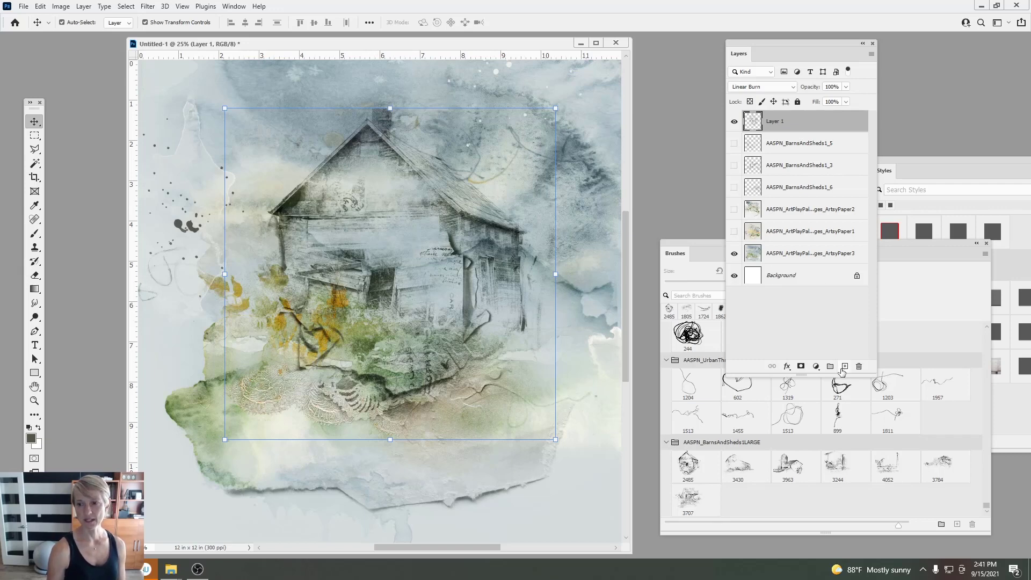
drag(554, 108, 536, 127)
click(530, 24)
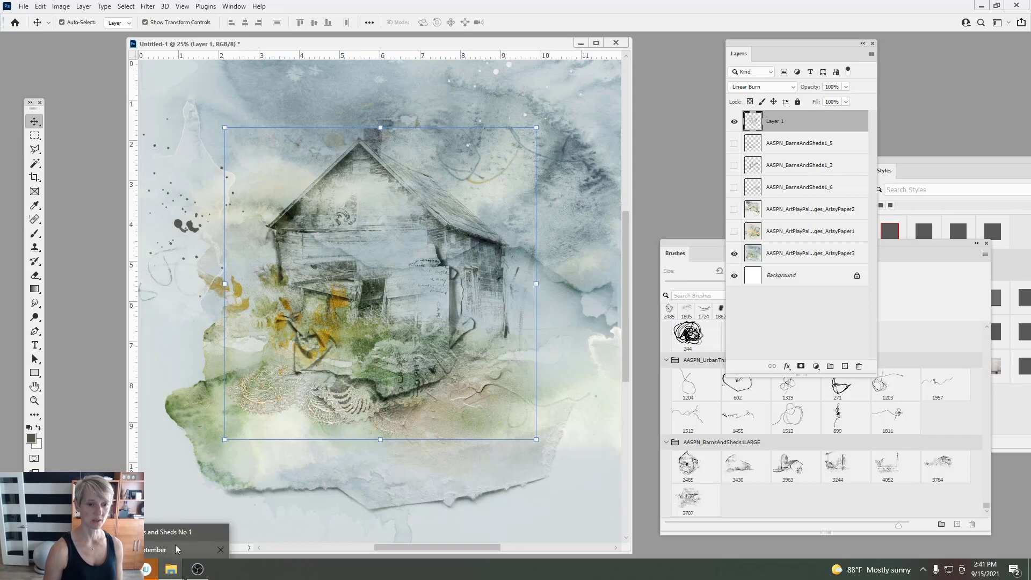
Step: Switch to File Explorer, open the Take Flight No 4 folder inside Ambages, and preview several of its bird images
click(170, 571)
click(280, 85)
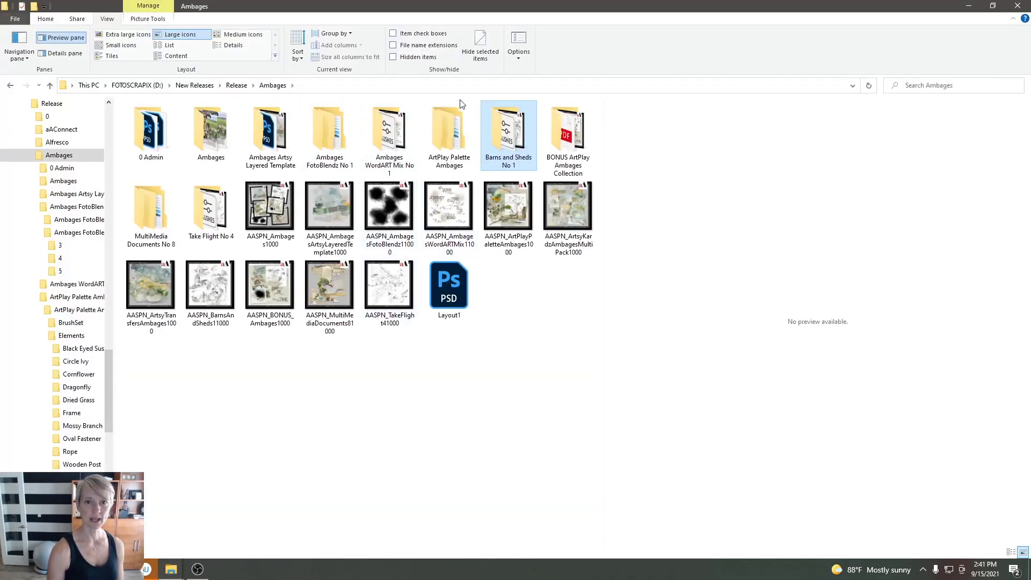
double_click(214, 220)
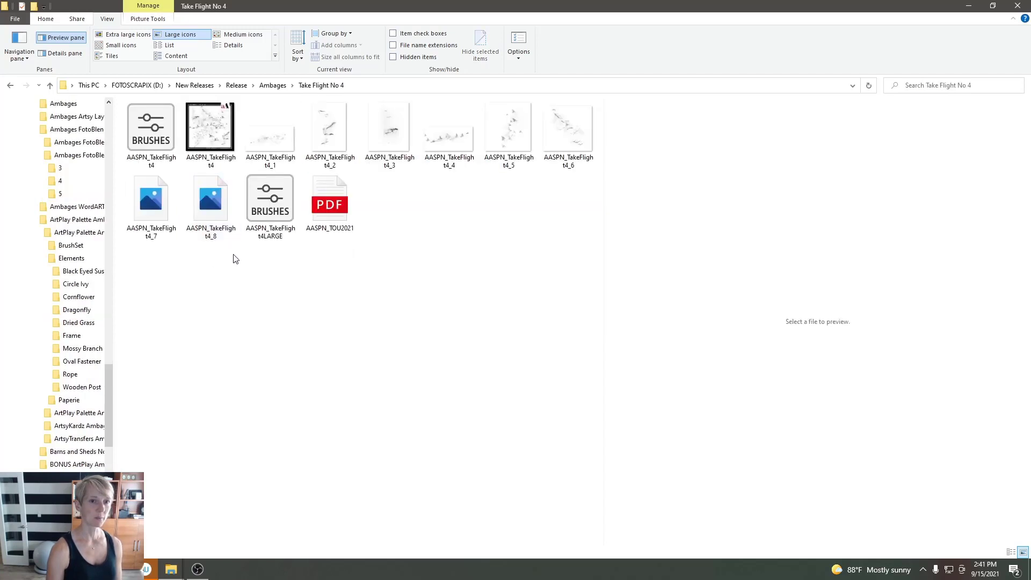
click(211, 206)
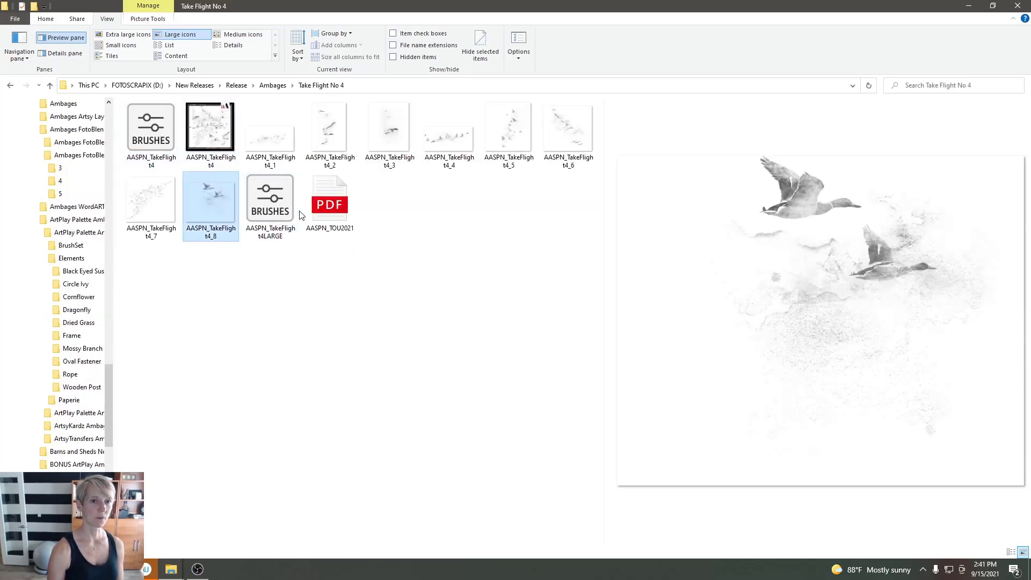
click(272, 143)
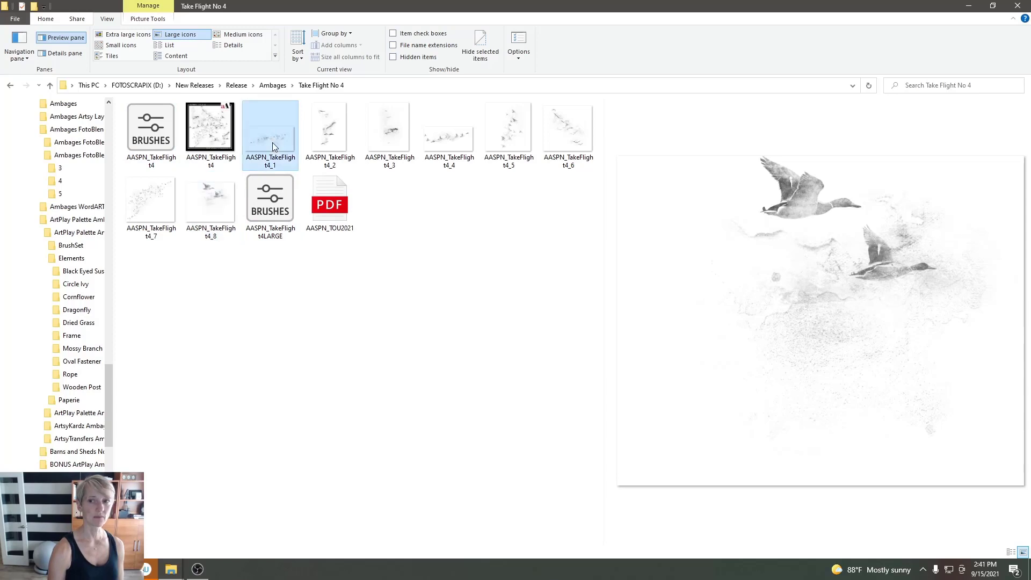
click(323, 146)
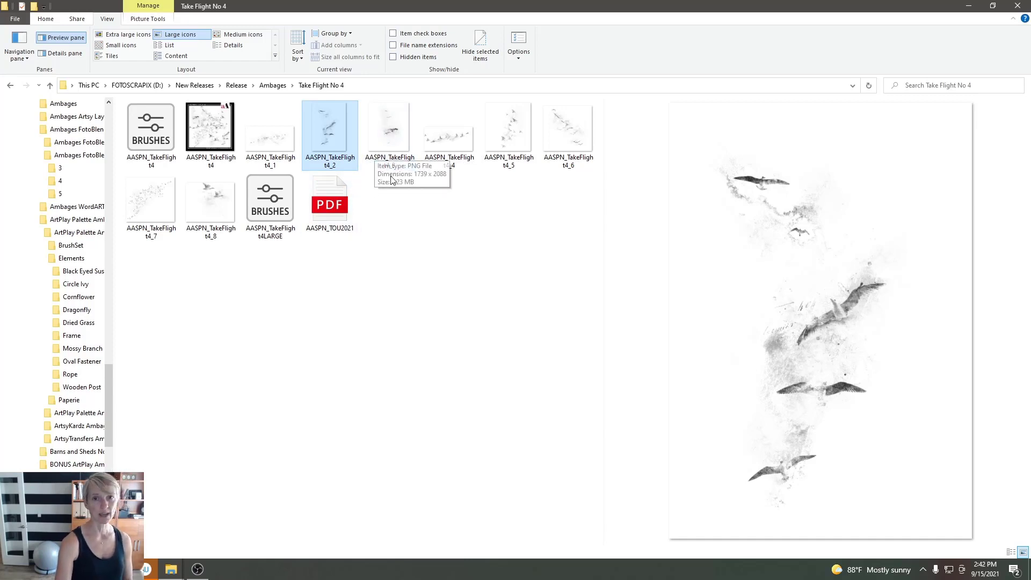
click(450, 130)
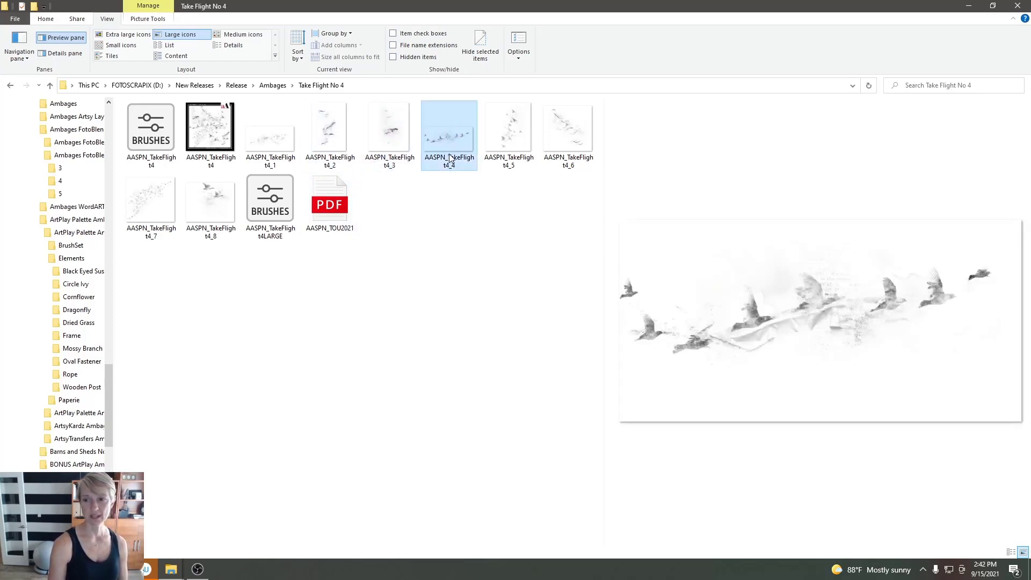
Step: Preview AASPN_TakeFlight4_8 and place it from File Explorer into the Photoshop layout
click(215, 208)
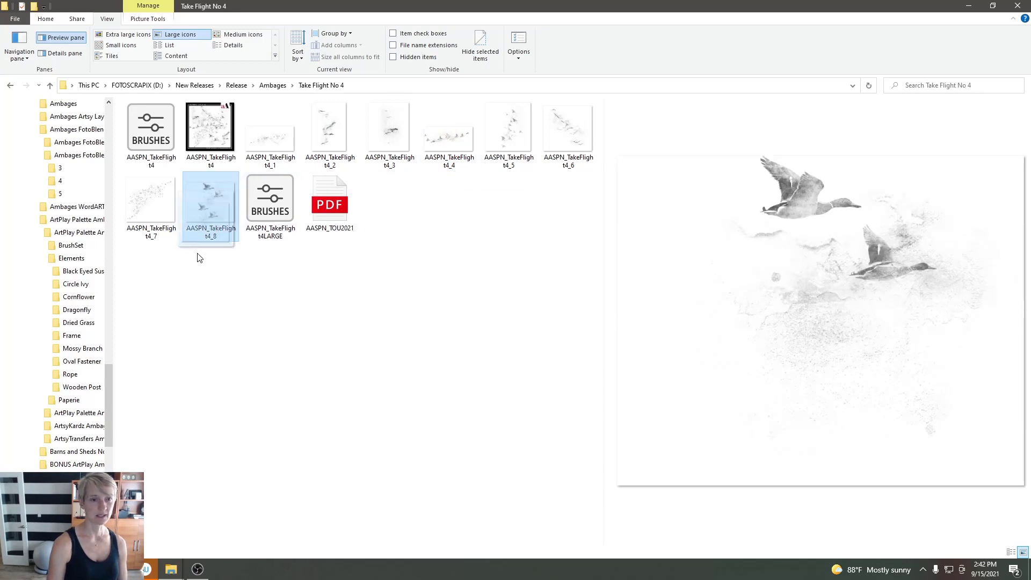
mouse_move(145, 569)
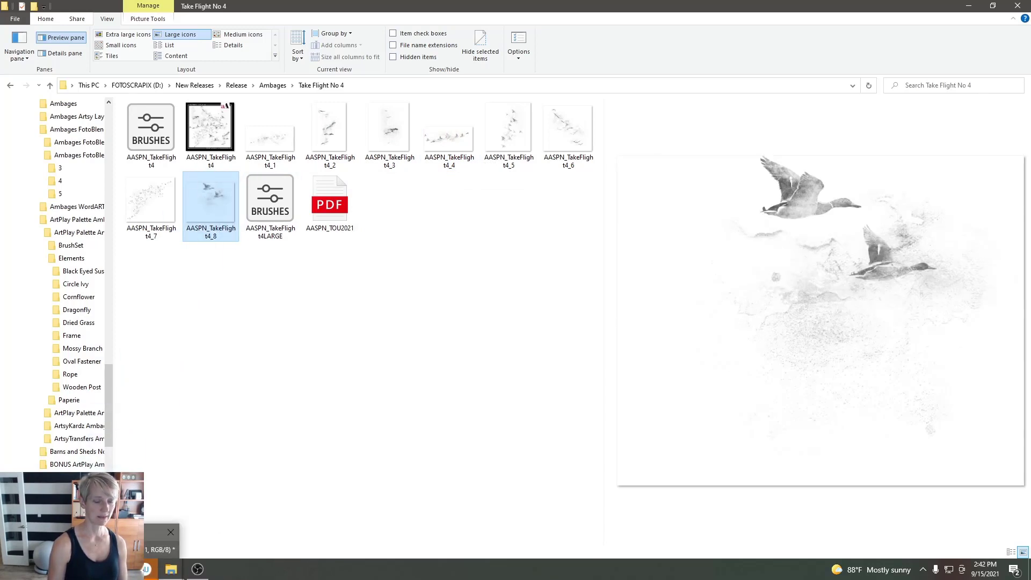
drag(216, 208, 220, 229)
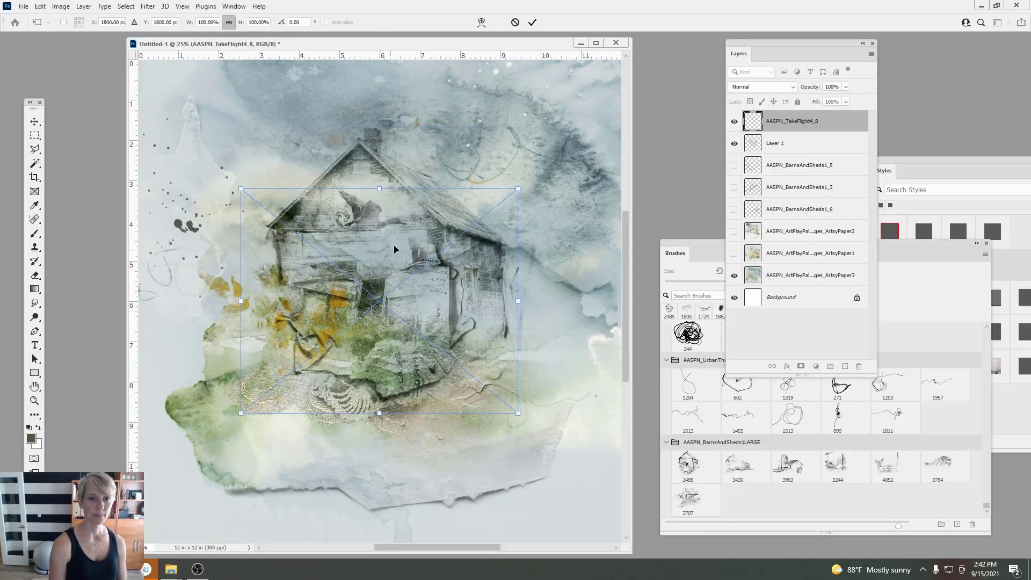
Step: Move the placed birds to the page's upper-left area beside the roof, scaled to about 85% and rotated about -9°
drag(394, 248, 282, 137)
drag(395, 86, 361, 84)
drag(313, 127, 344, 95)
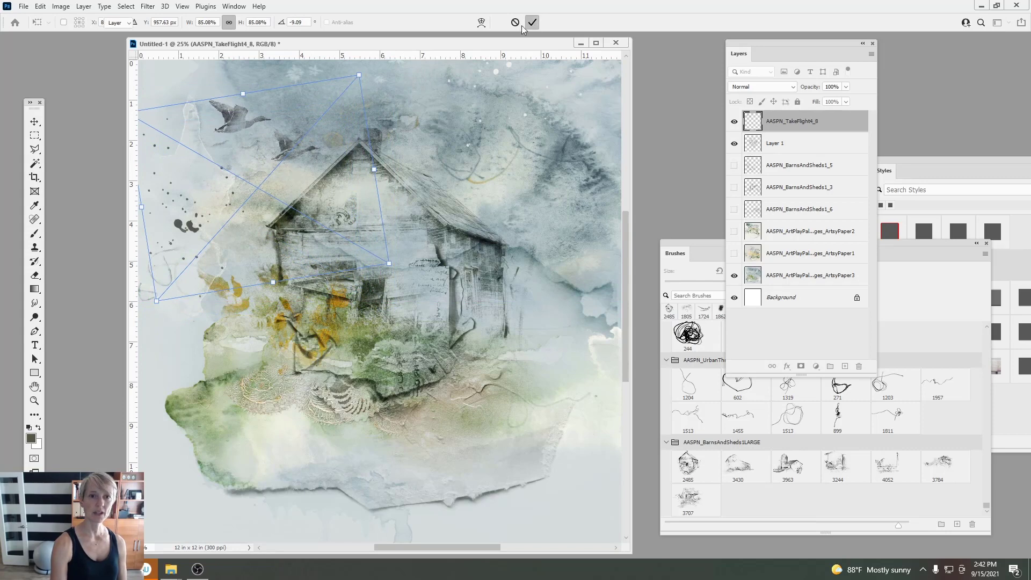
click(531, 22)
Step: Fill the birds with a soft beige (#b9b496) sampled from the layout, at 100% opacity with transparency preserved
click(41, 7)
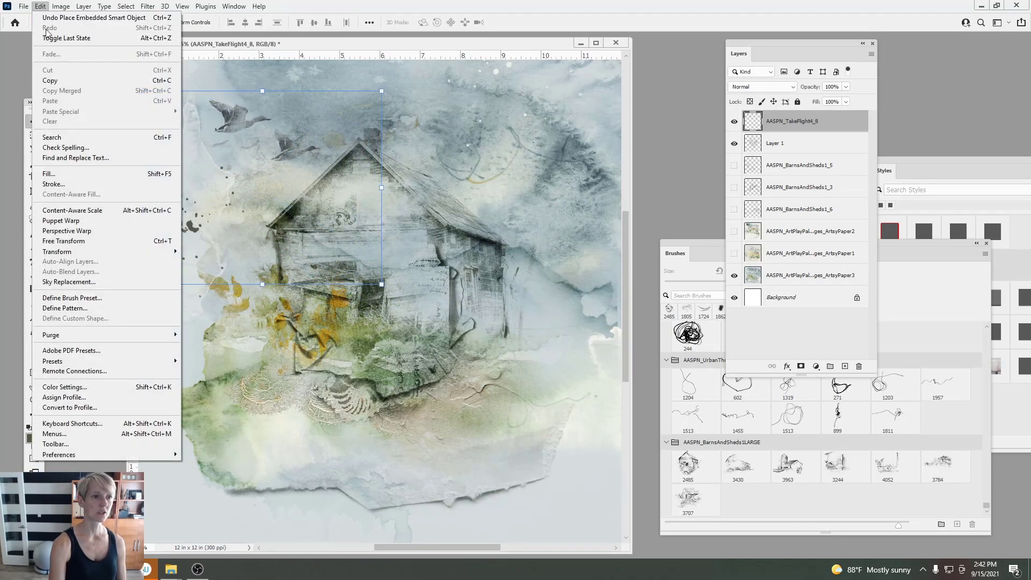
click(59, 175)
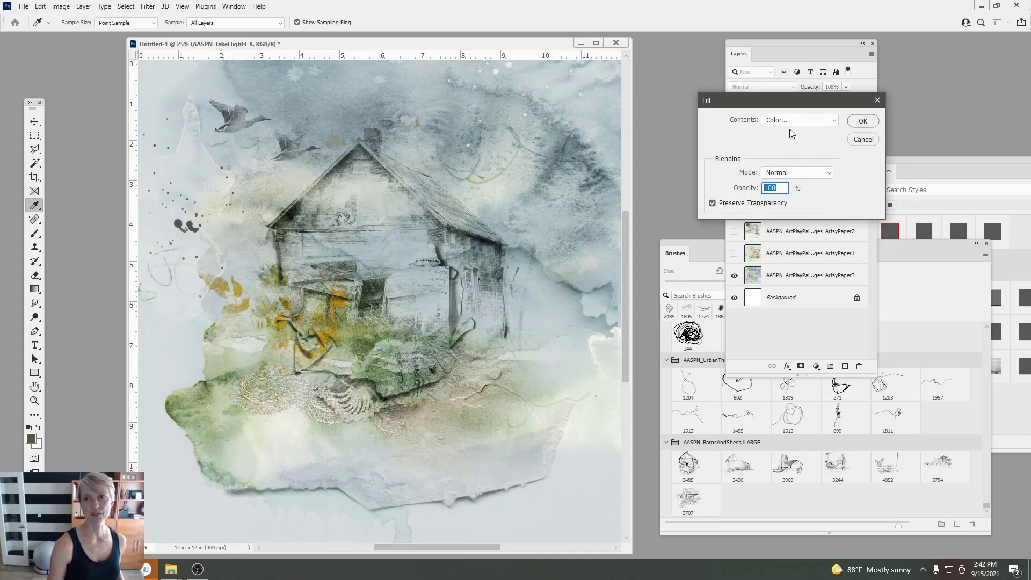
click(792, 121)
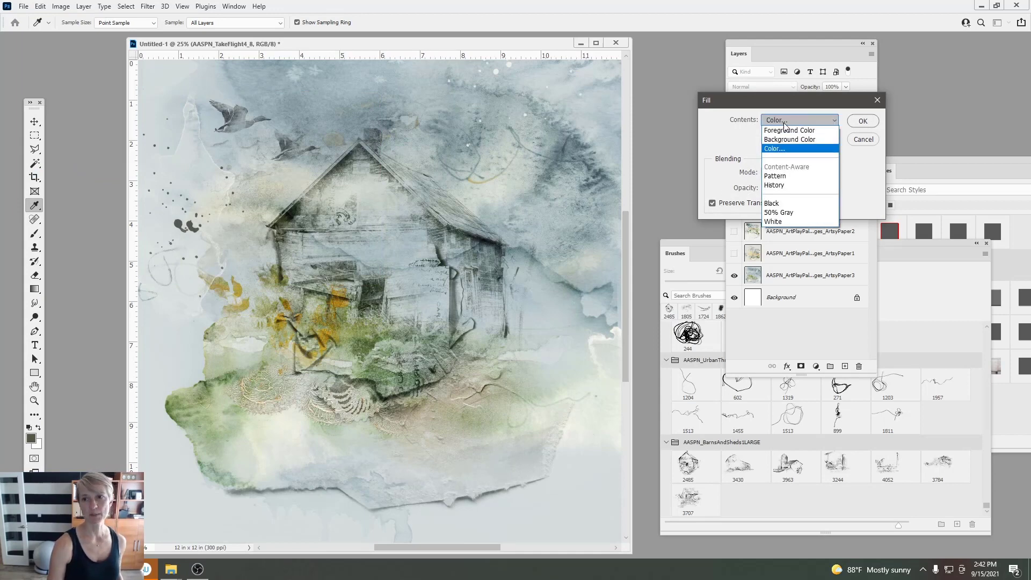
click(776, 149)
click(323, 116)
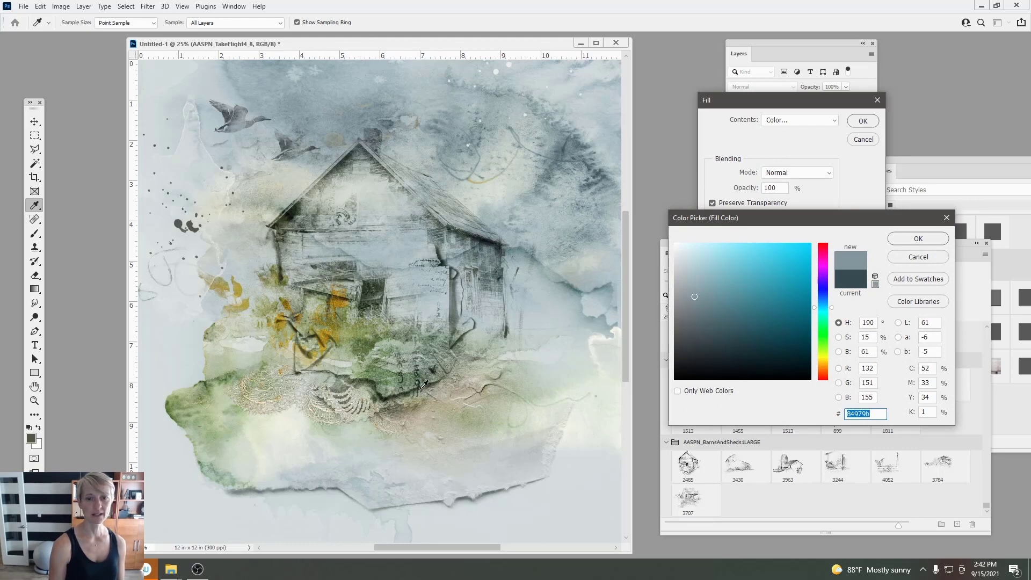
click(494, 369)
click(928, 243)
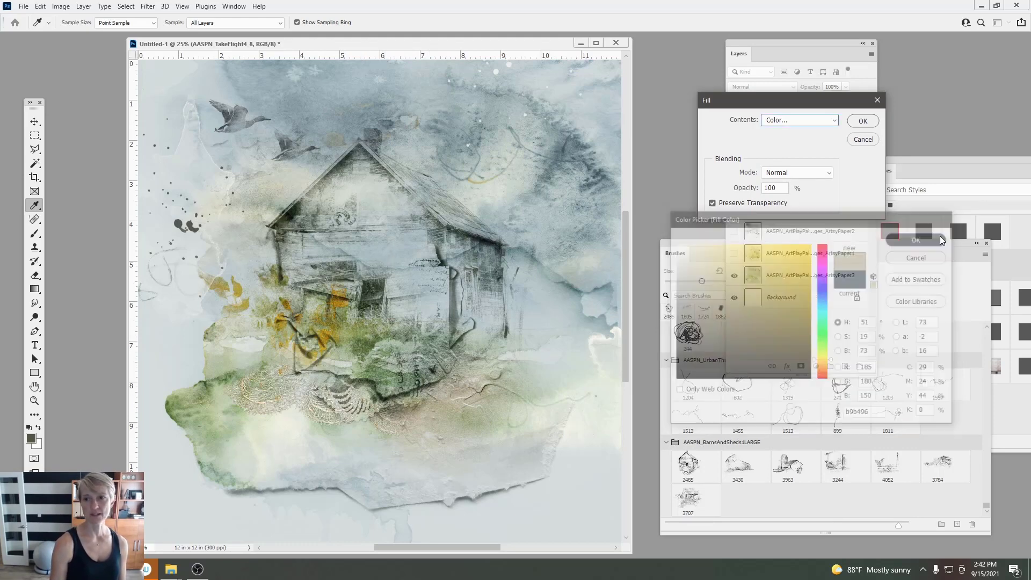
click(863, 121)
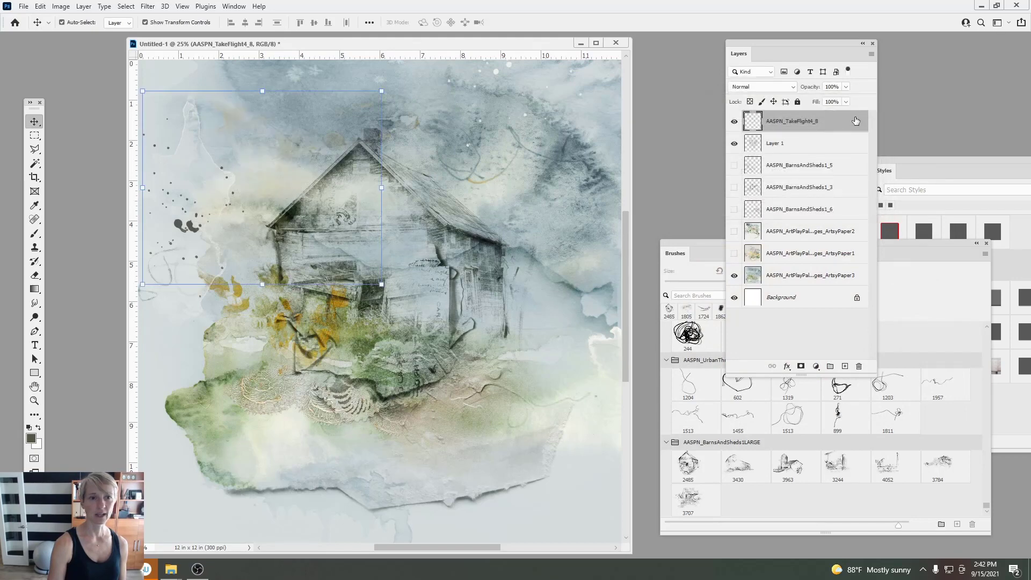
key(v)
Step: Set the AASPN_TakeFlight4_8 layer's blend mode to Linear Burn, move the birds slightly up and scale them down a little
click(733, 87)
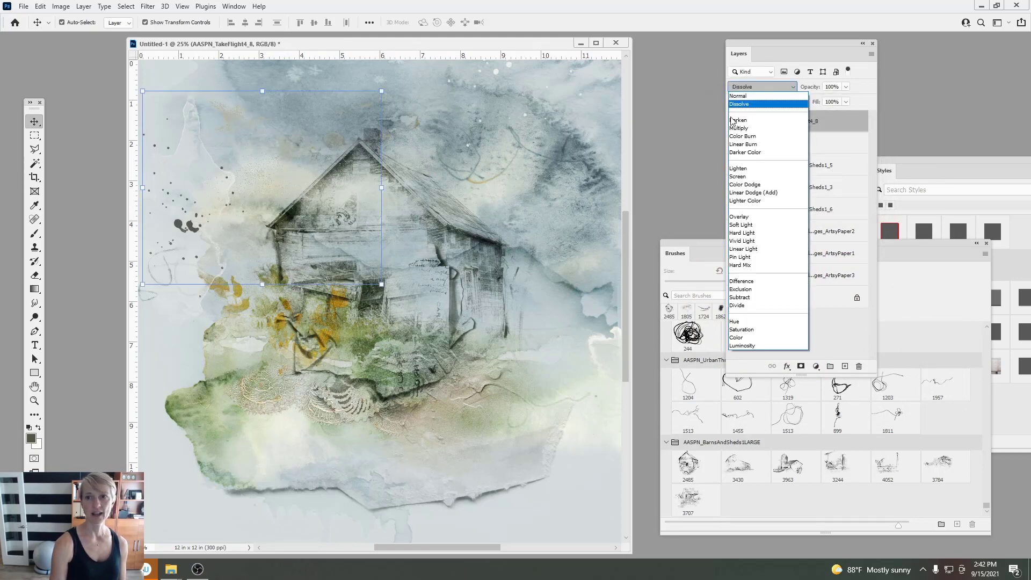
click(735, 145)
drag(286, 141, 285, 133)
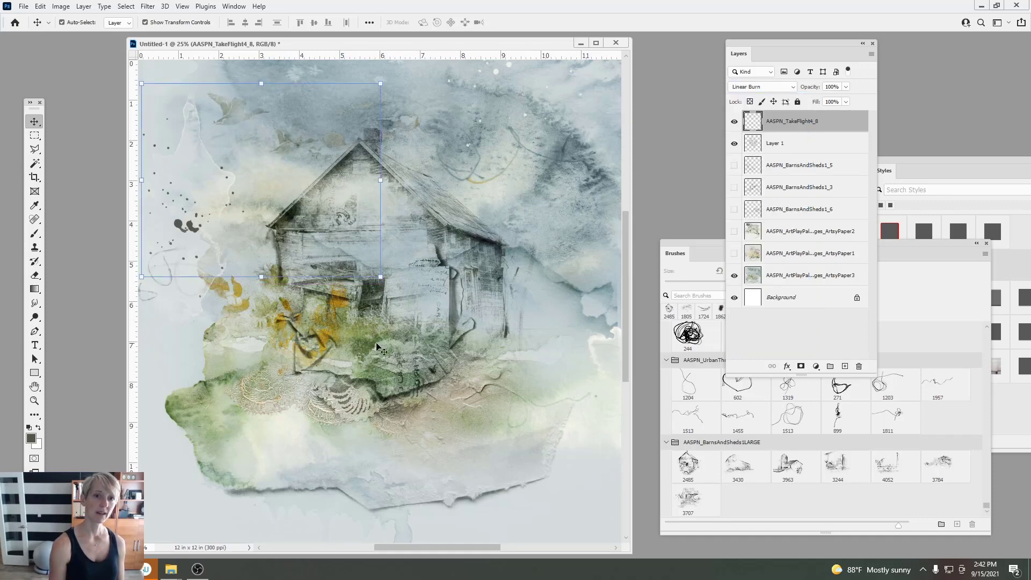
drag(142, 276, 152, 268)
click(530, 23)
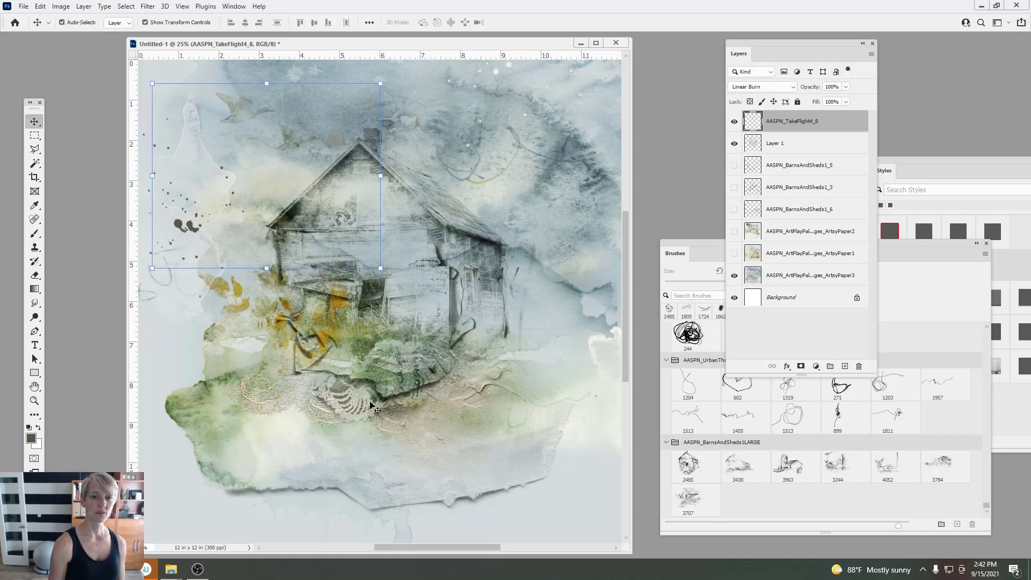
Step: Lighten the stamped barn on Layer 1 with a Levels adjustment, setting the white input level to 194
click(768, 144)
click(846, 86)
drag(831, 102, 837, 105)
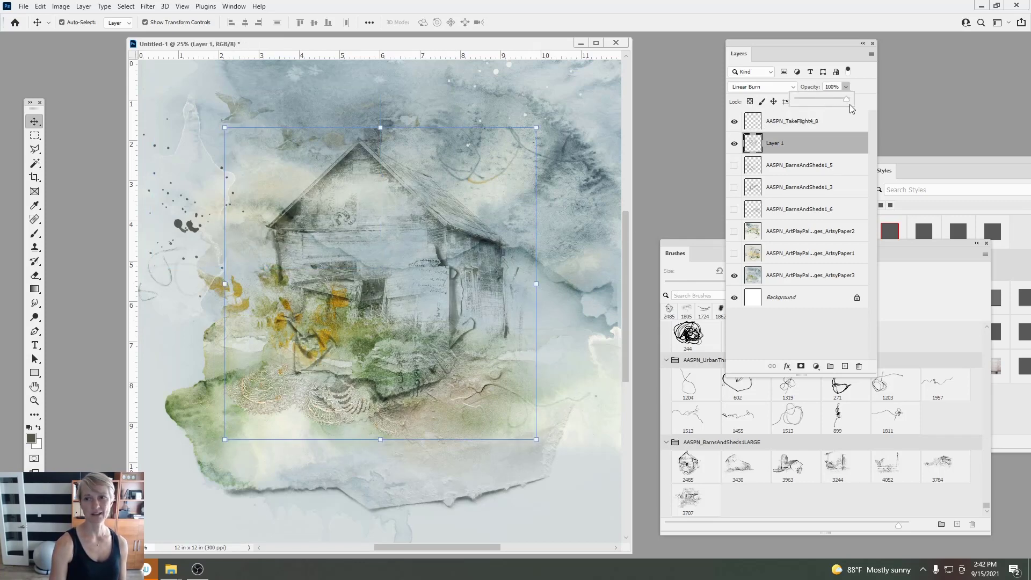
click(61, 6)
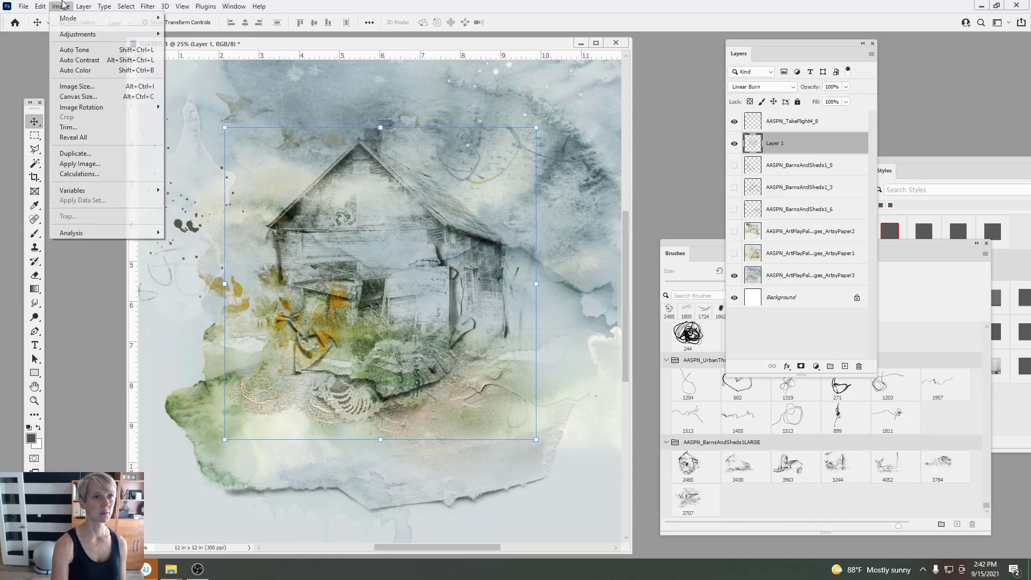
mouse_move(97, 34)
click(182, 44)
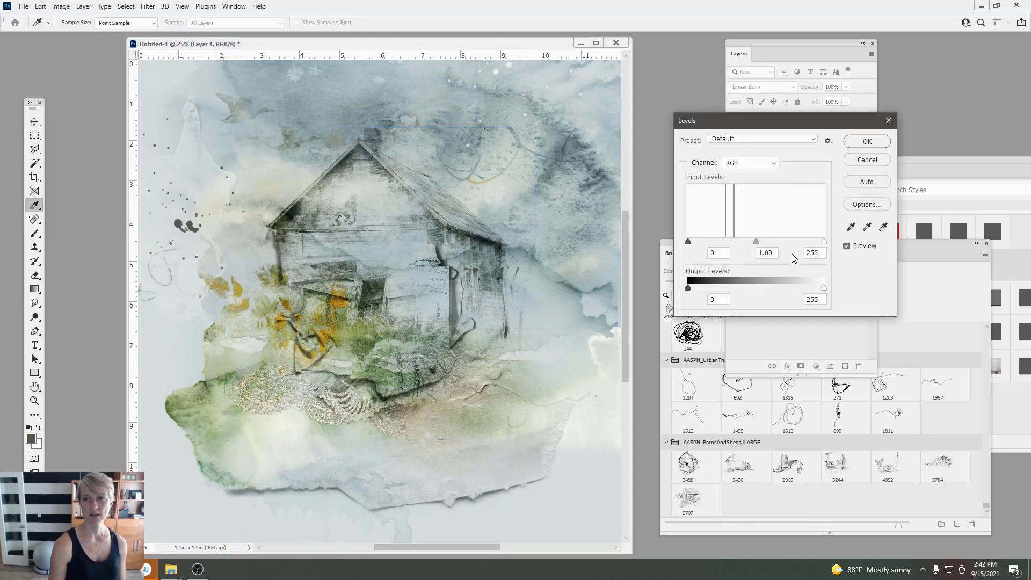
drag(824, 242, 792, 251)
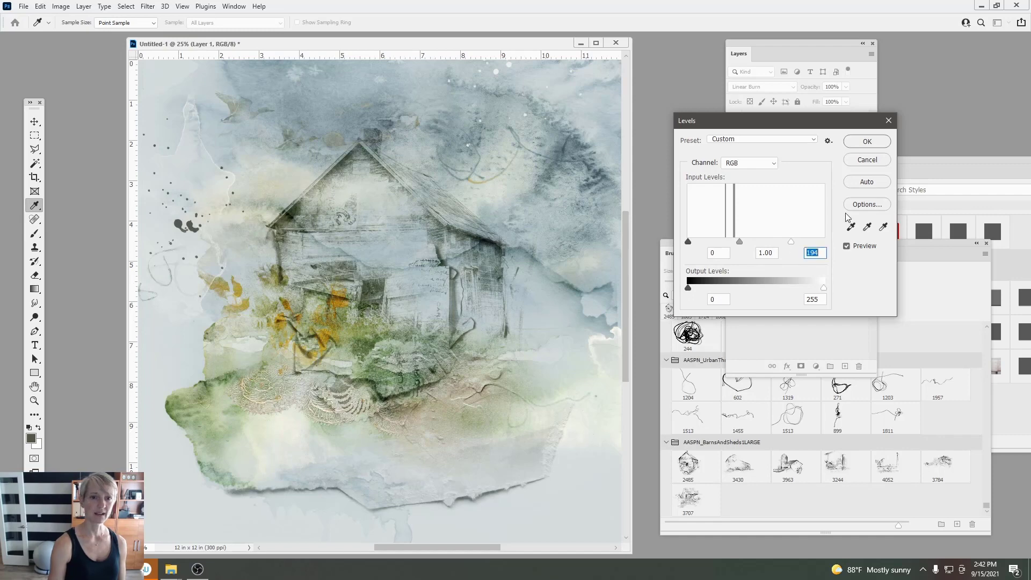
click(875, 146)
key(v)
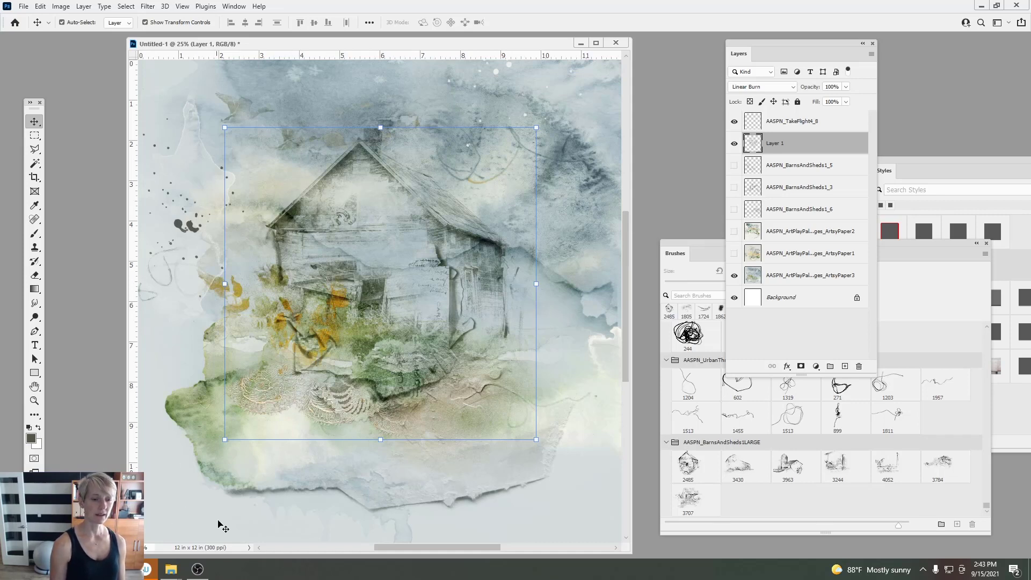
Step: Load the AASPN_ArtPlayPaletteAmbagesBONUS brushes into Photoshop from the BrushSet folder of the BONUS ArtPlay Ambages Collection in File Explorer
mouse_move(171, 573)
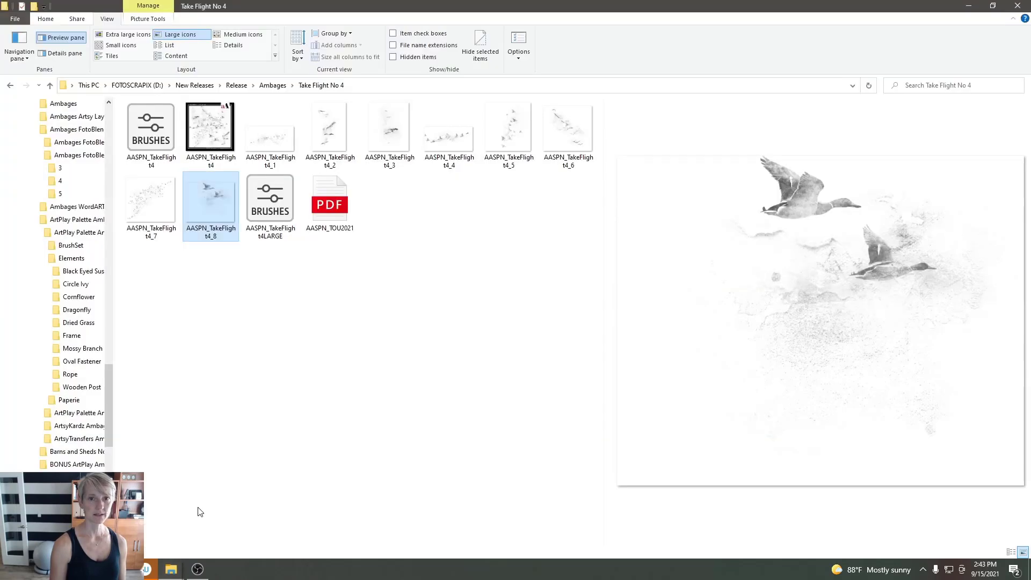
click(173, 537)
click(272, 85)
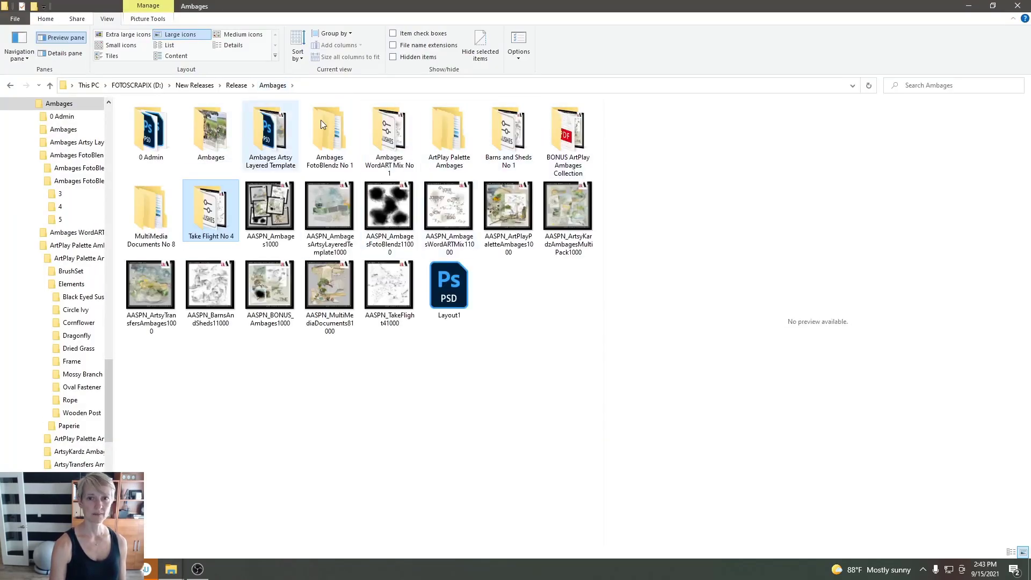
double_click(568, 144)
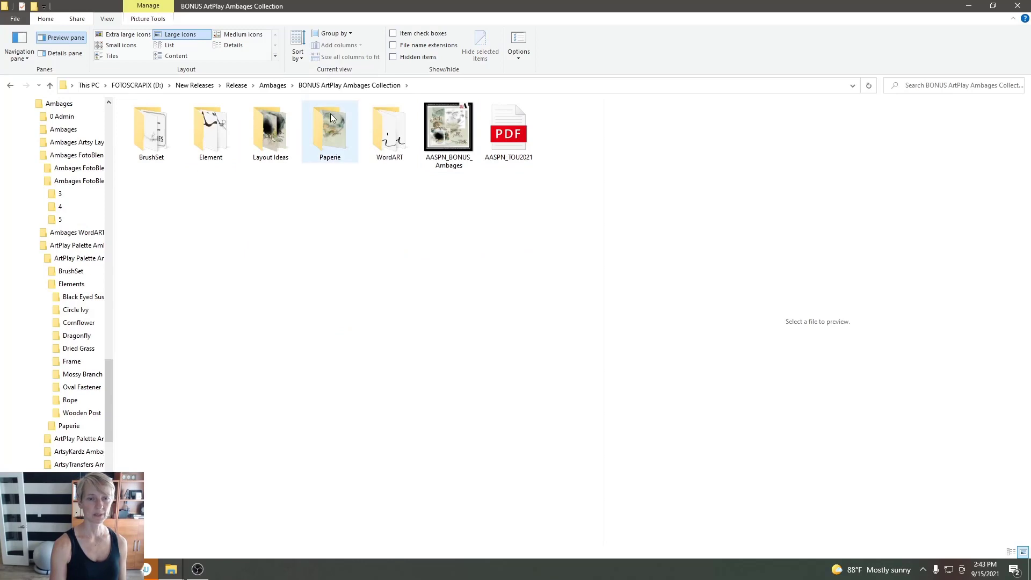
double_click(158, 140)
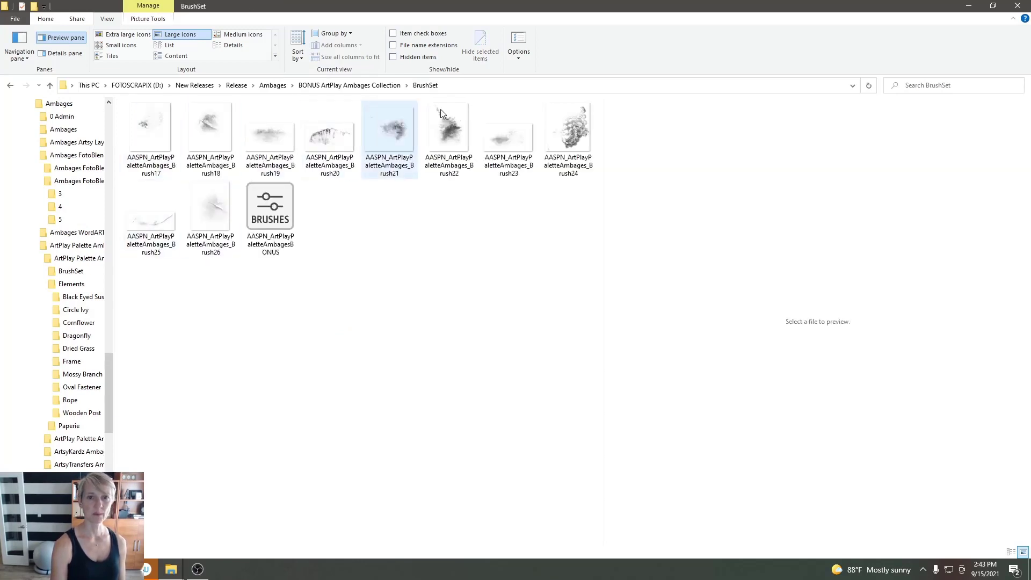
mouse_move(270, 207)
mouse_down()
mouse_move(166, 465)
mouse_move(172, 569)
mouse_move(146, 569)
mouse_up()
mouse_move(1, 484)
mouse_down()
mouse_move(519, 465)
mouse_move(797, 497)
mouse_up()
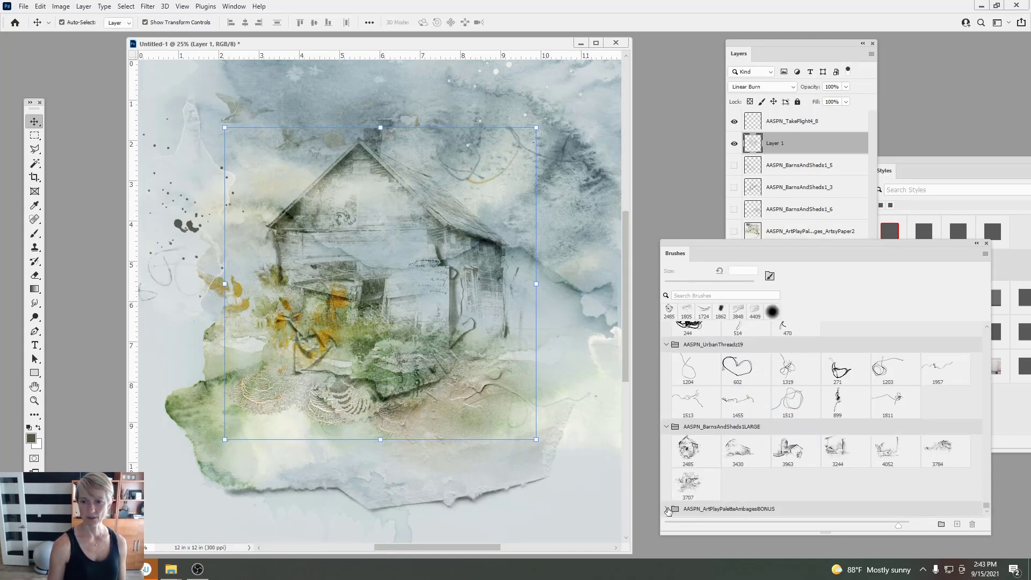
click(668, 510)
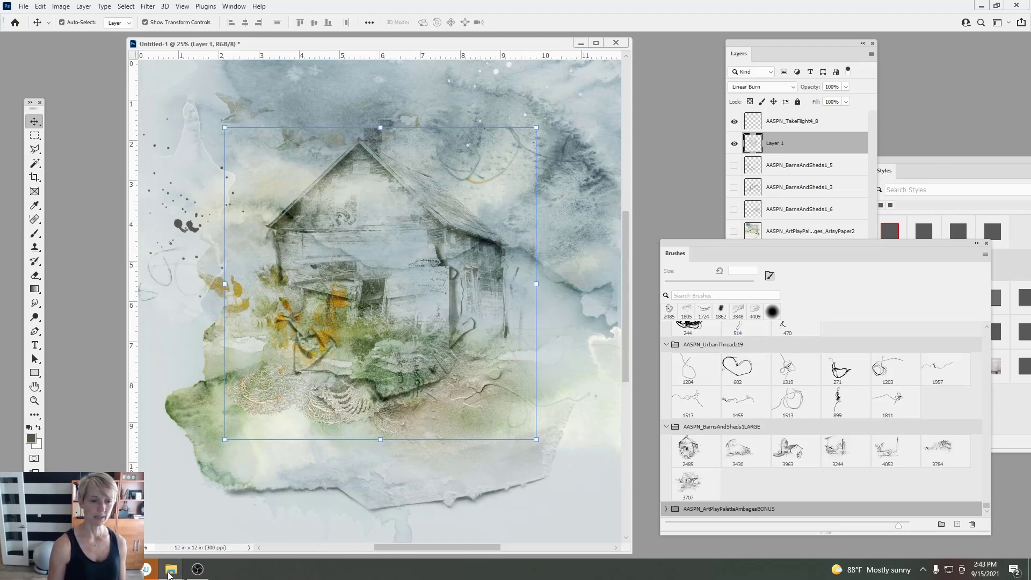
Step: Switch to File Explorer and open AASPN_MultiMediaDocuments8_5.psd from the BONUS collection's Element folder in Photoshop
click(163, 544)
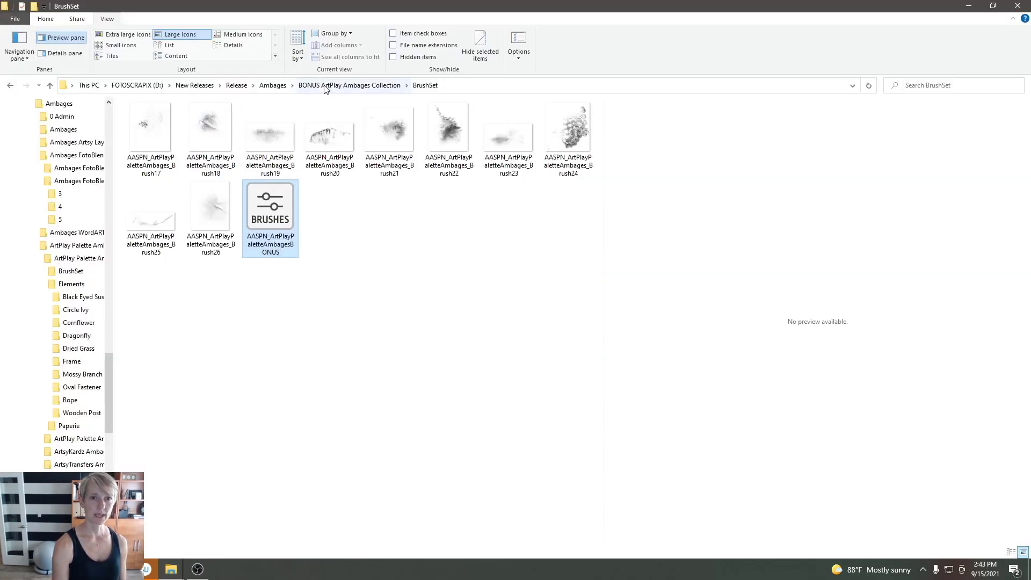
click(349, 85)
double_click(214, 128)
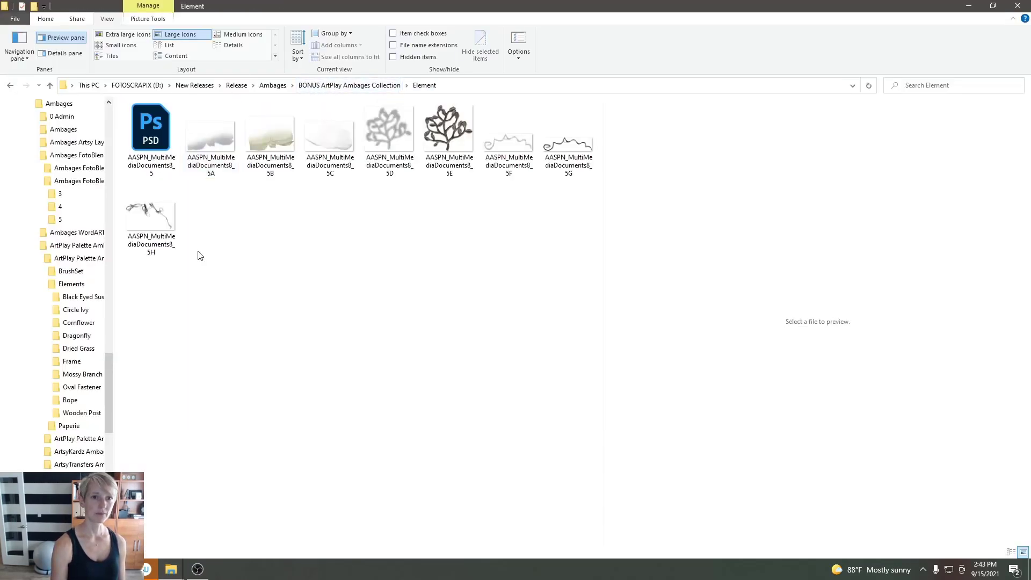
click(155, 176)
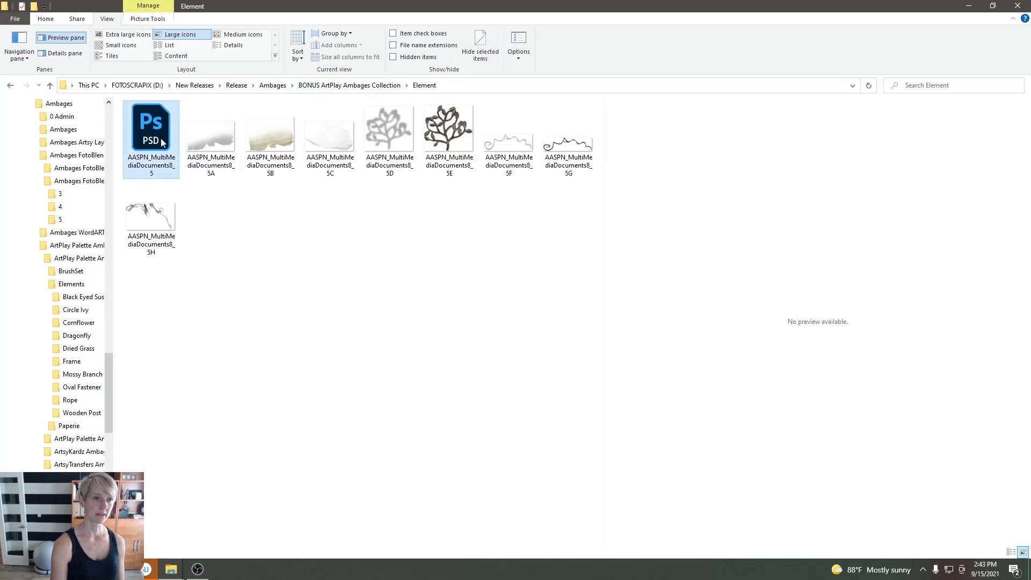
drag(162, 142, 93, 218)
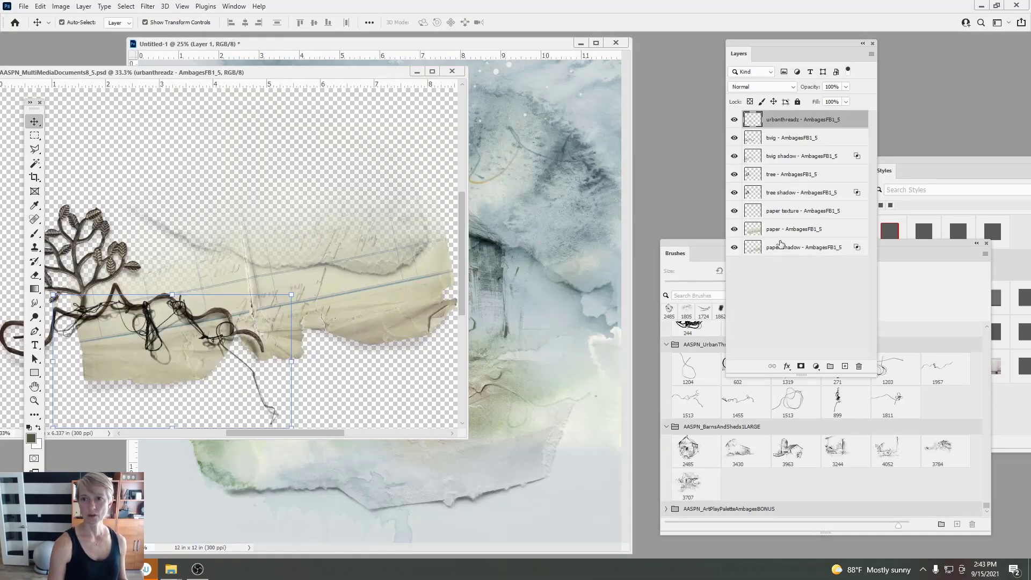
Step: Copy all layers of AASPN_MultiMediaDocuments8_5.psd into the barn layout above AASPN_TakeFlight4_8, placing the cluster below the barn
shift+click(782, 249)
click(560, 245)
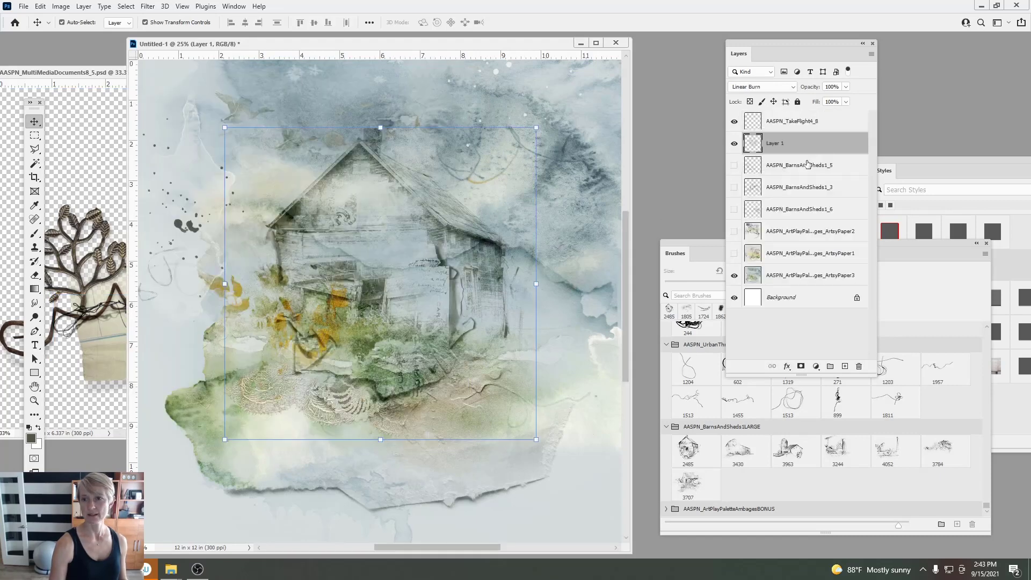
click(785, 125)
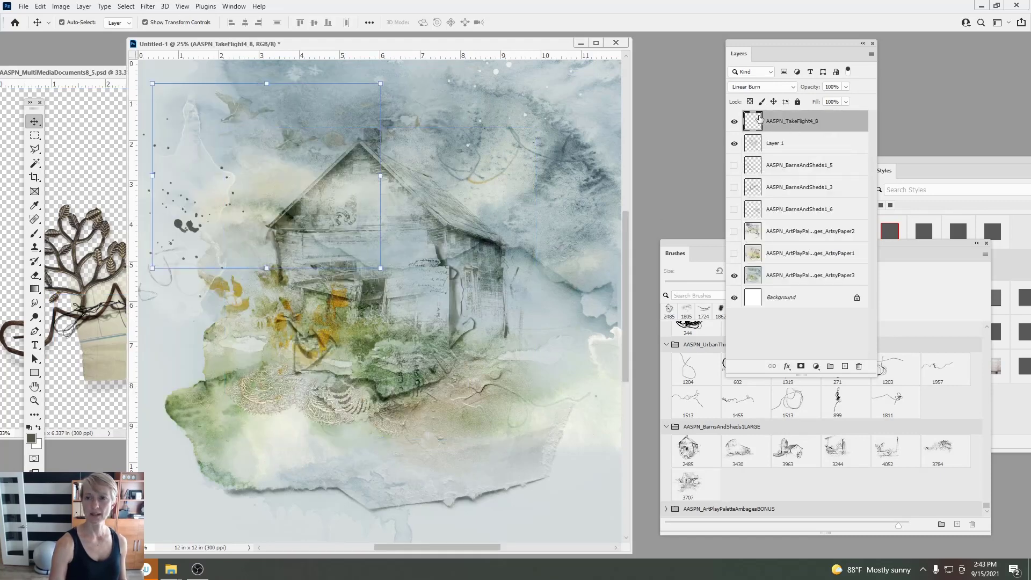
click(86, 164)
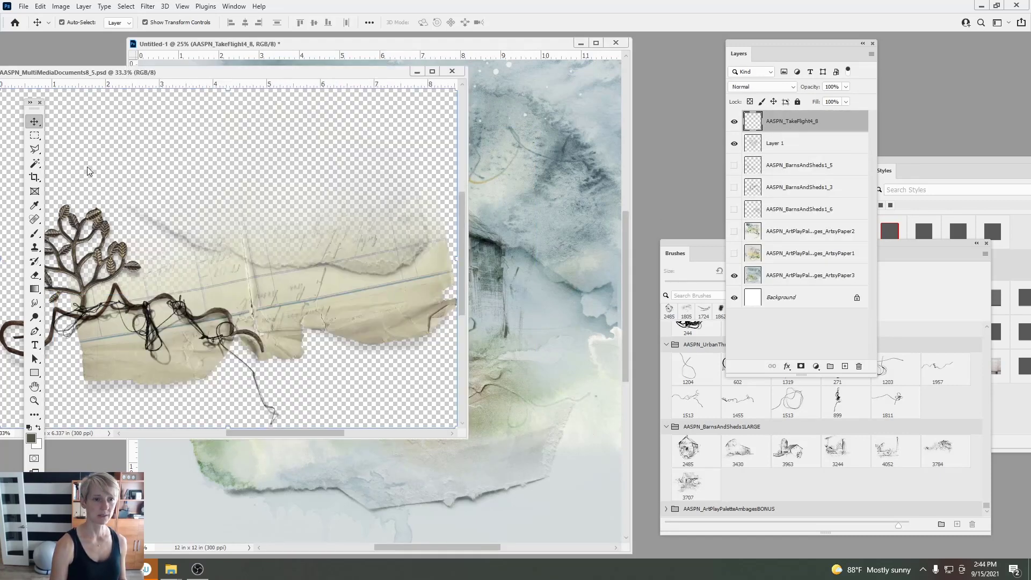
drag(206, 294, 371, 409)
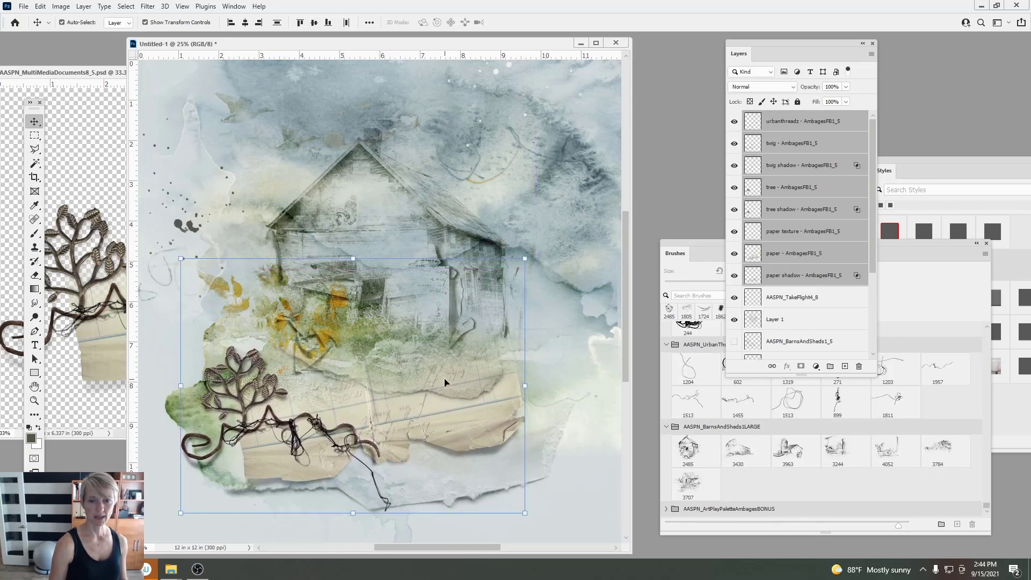
Step: Scale the tree, twig and paper cluster down to about 95%, rotate it slightly clockwise and reposition it beneath the barn
drag(529, 256, 507, 272)
drag(462, 300, 483, 286)
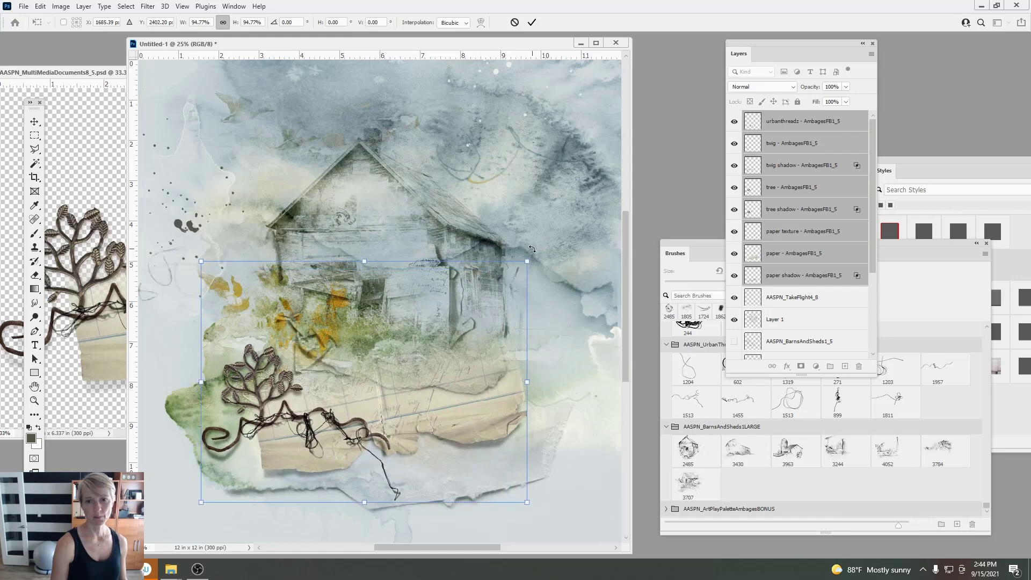
drag(530, 253, 503, 273)
click(531, 24)
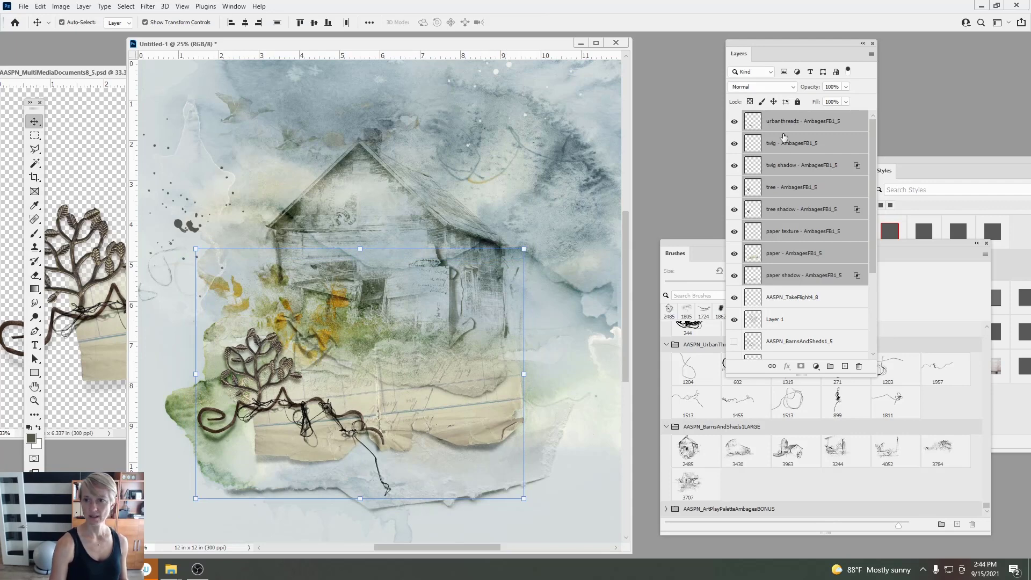
Step: Move the paper texture layer up over the lower part of the barn and enlarge it slightly
click(783, 232)
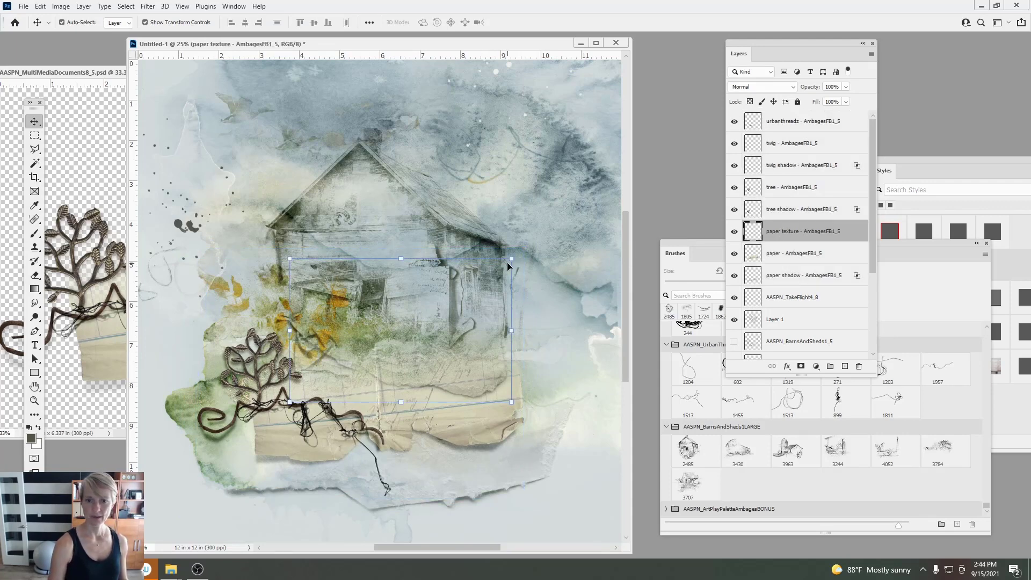
mouse_move(486, 394)
mouse_down()
mouse_move(491, 450)
mouse_move(491, 374)
mouse_move(480, 389)
mouse_move(480, 376)
mouse_up()
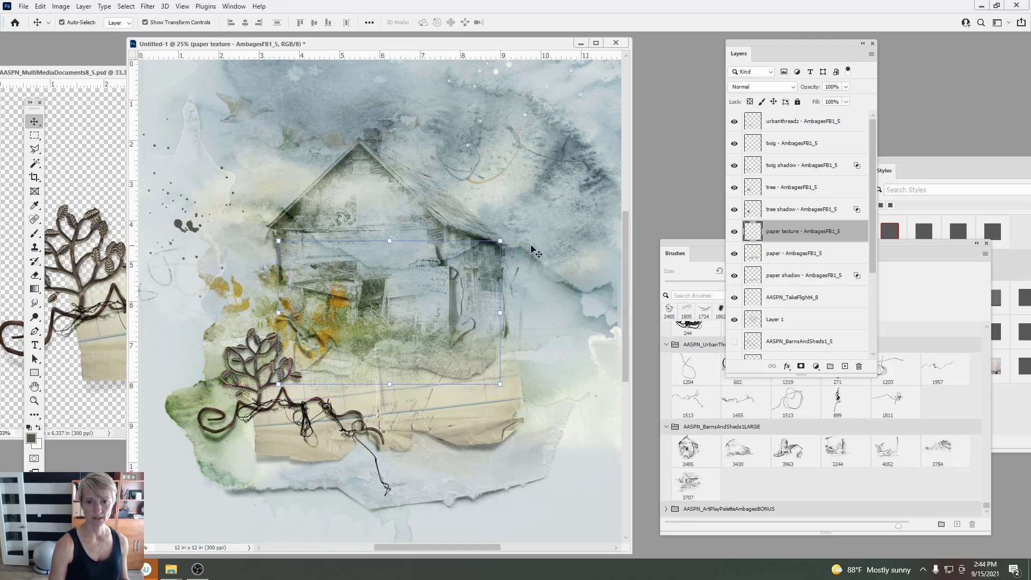
key(ctrl+t)
drag(500, 240, 515, 231)
click(531, 22)
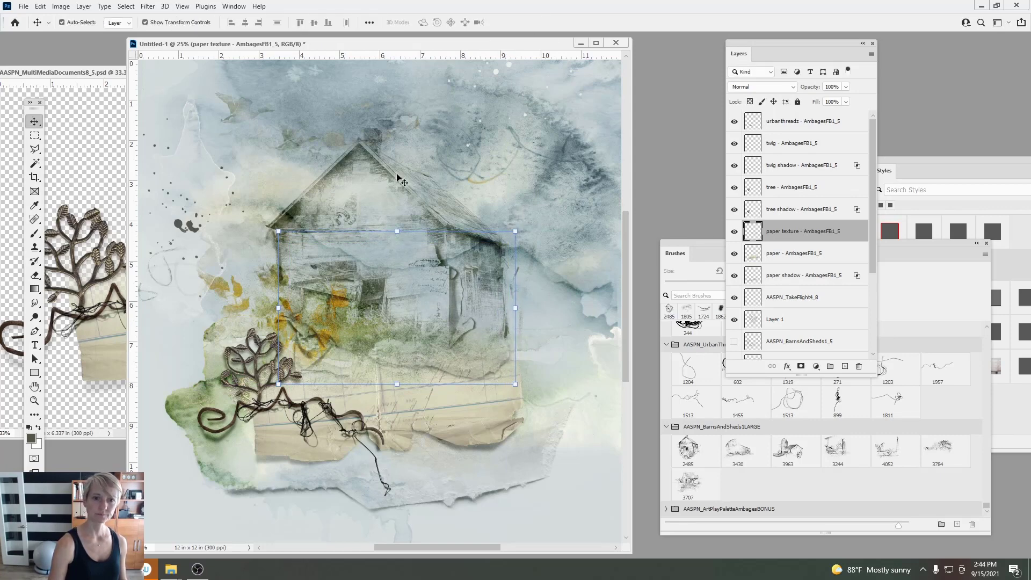
key(shift+alt+a)
Step: Shift the tree with its shadow upward, and move the twig, twig shadow and urbanthreadz layers up beneath the tree
click(789, 210)
shift+click(789, 186)
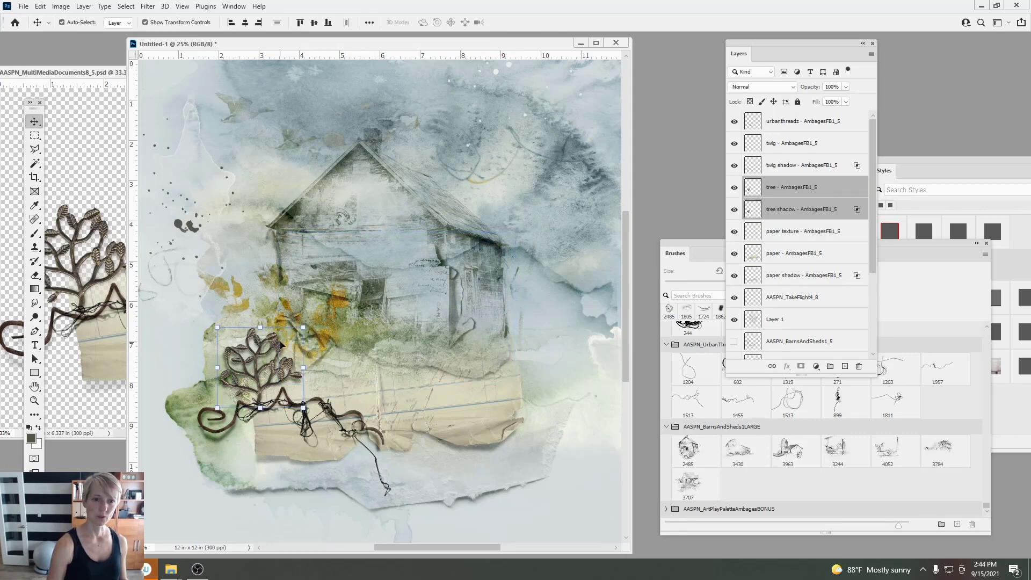
drag(280, 344, 277, 315)
click(779, 166)
shift+click(779, 144)
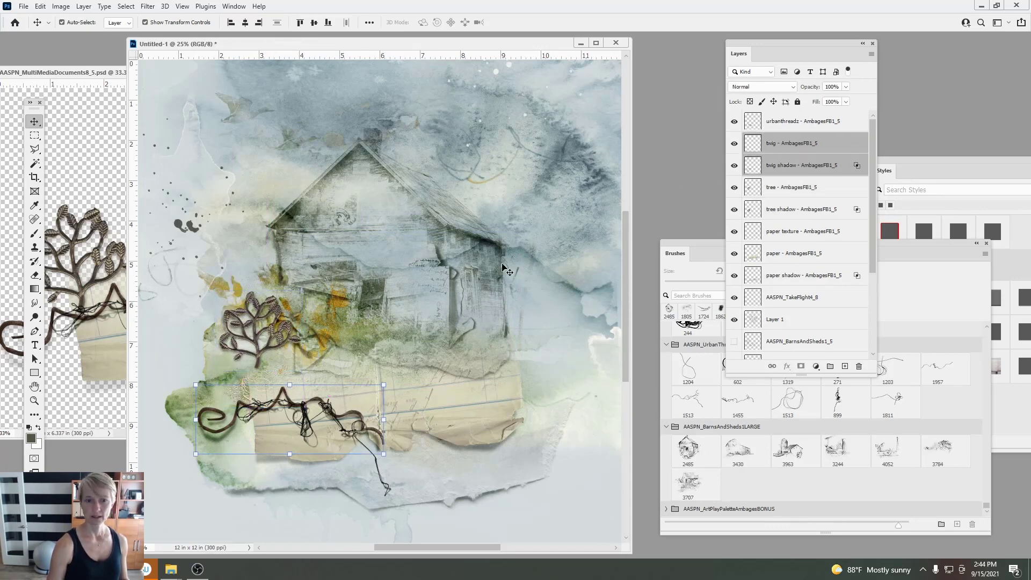
shift+click(785, 121)
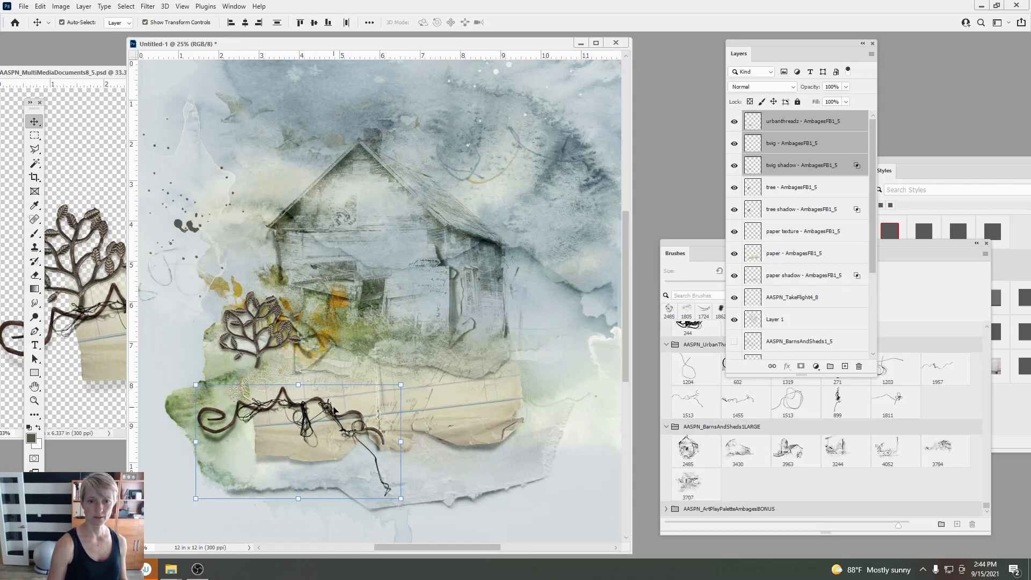
drag(334, 409, 326, 372)
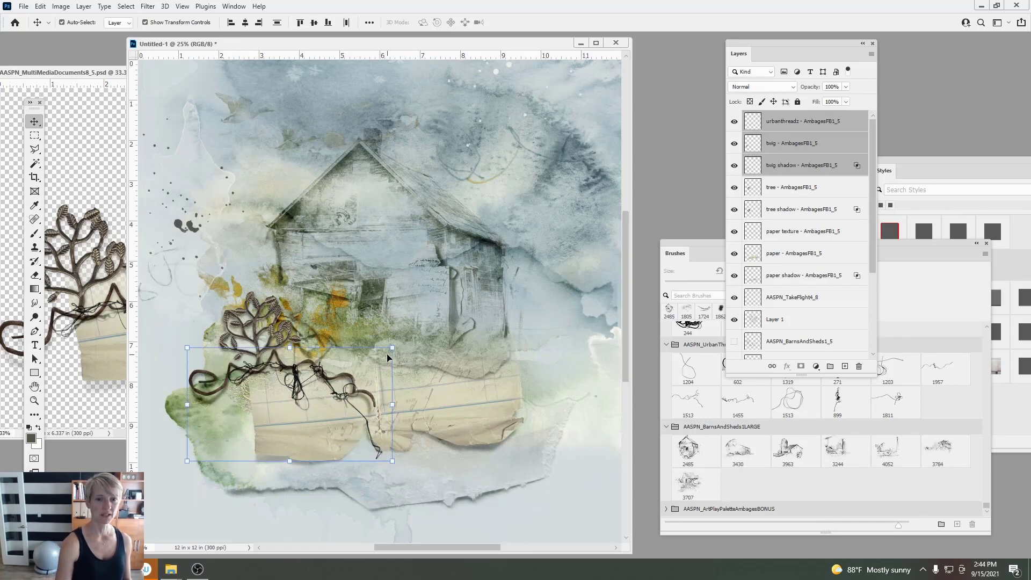
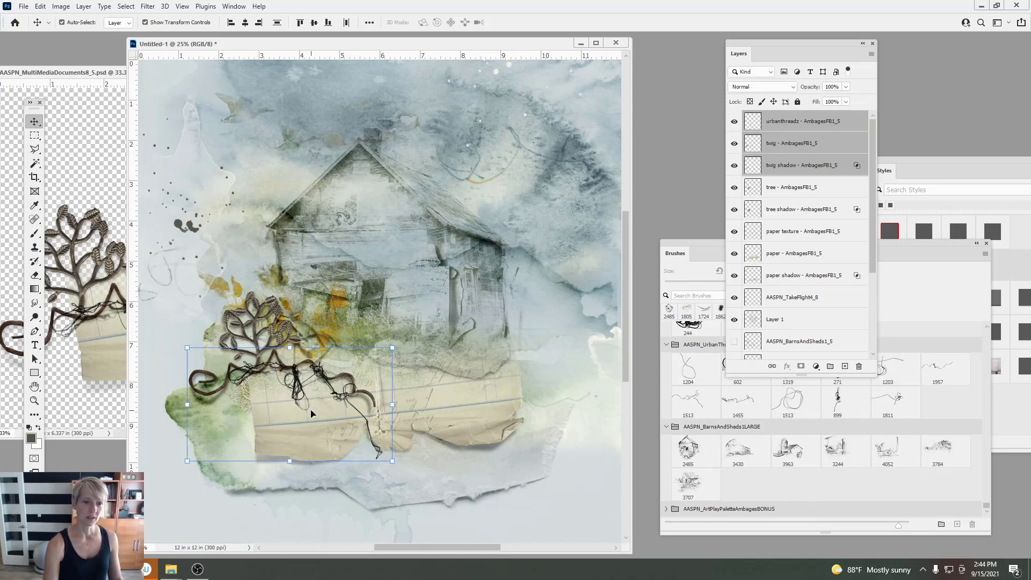
Step: Raise the fill of the paper shadow layer to 100%
click(312, 413)
click(768, 278)
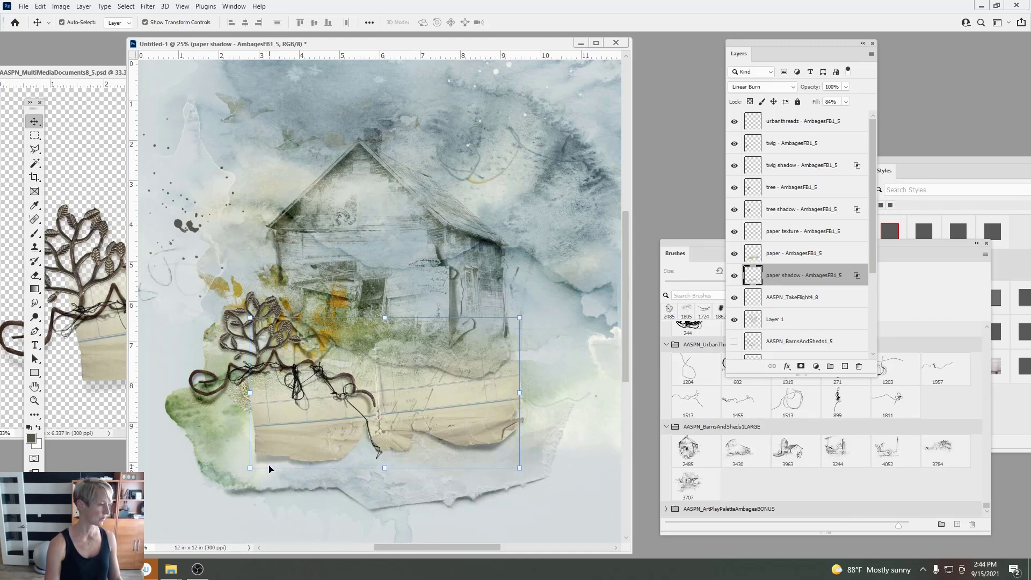
click(847, 101)
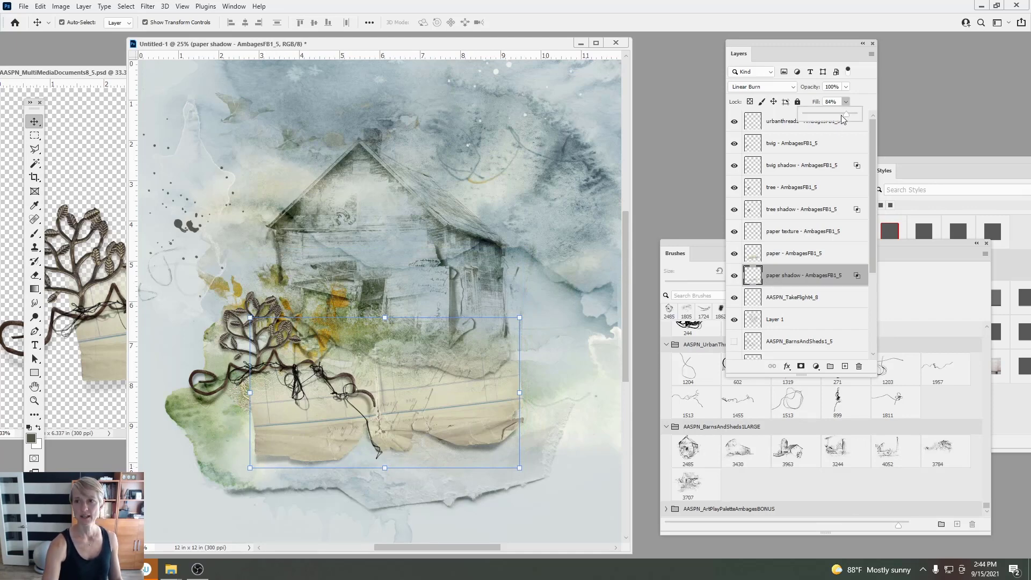
drag(855, 118, 858, 118)
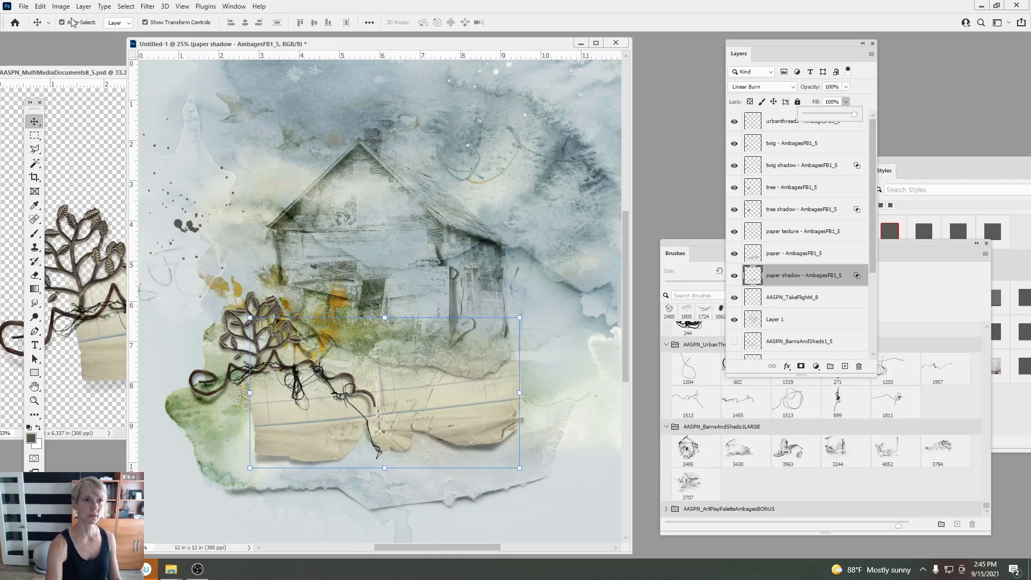
Step: Recolour the paper shadow layer with a green fill in Normal mode at 100% opacity, preserving transparency
click(40, 5)
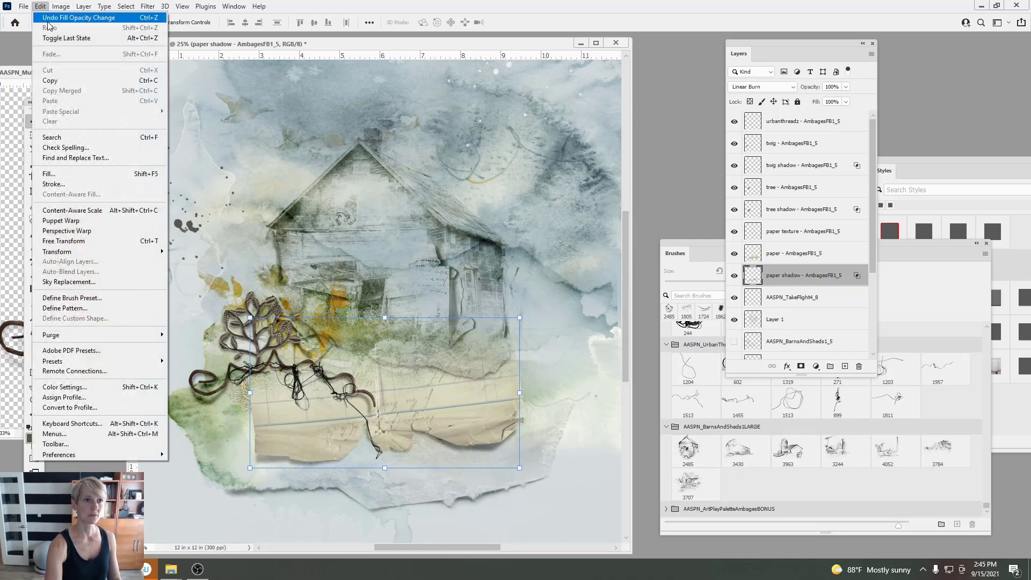
click(59, 176)
click(776, 121)
click(777, 141)
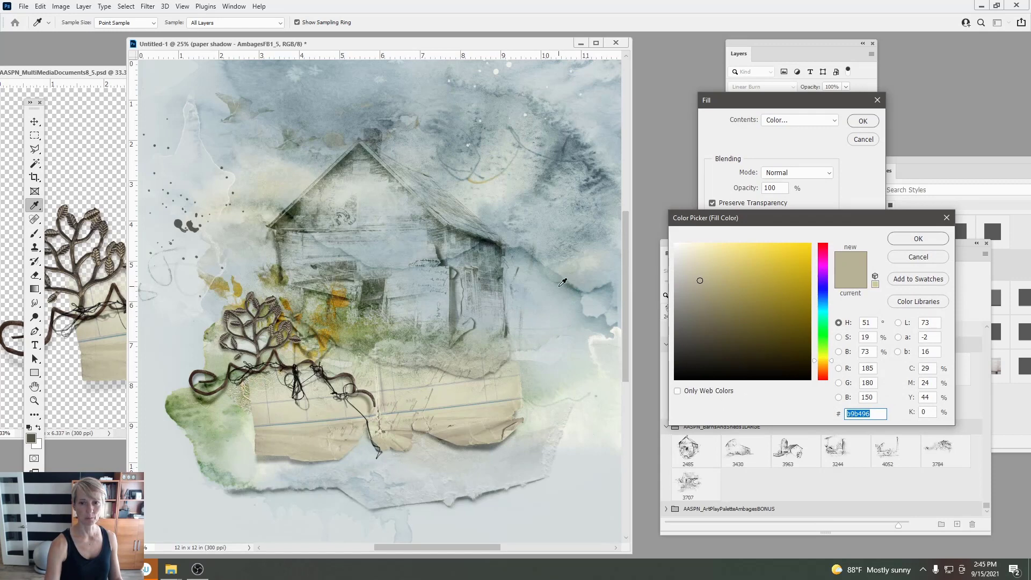
click(559, 285)
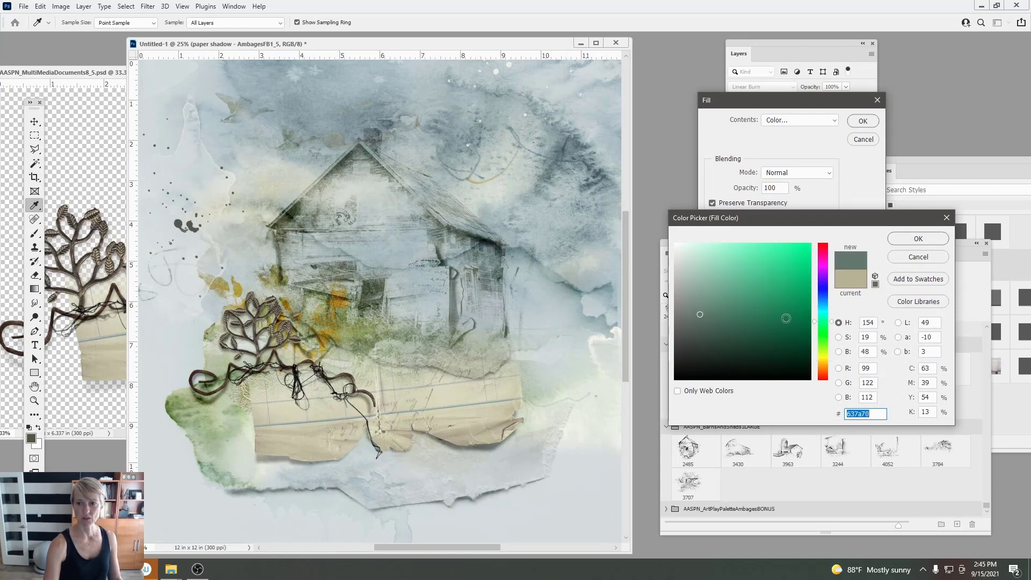
click(913, 238)
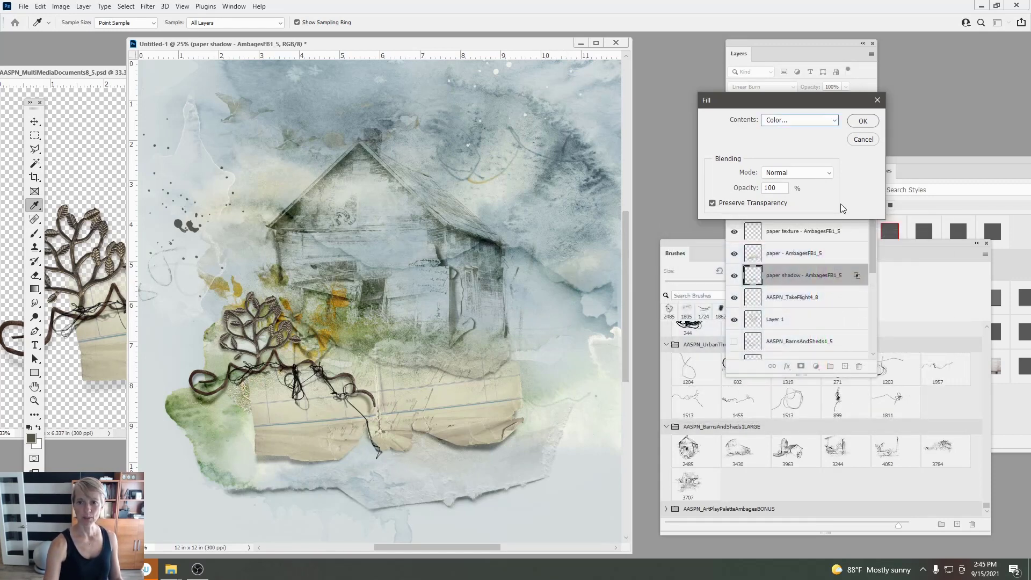
click(862, 121)
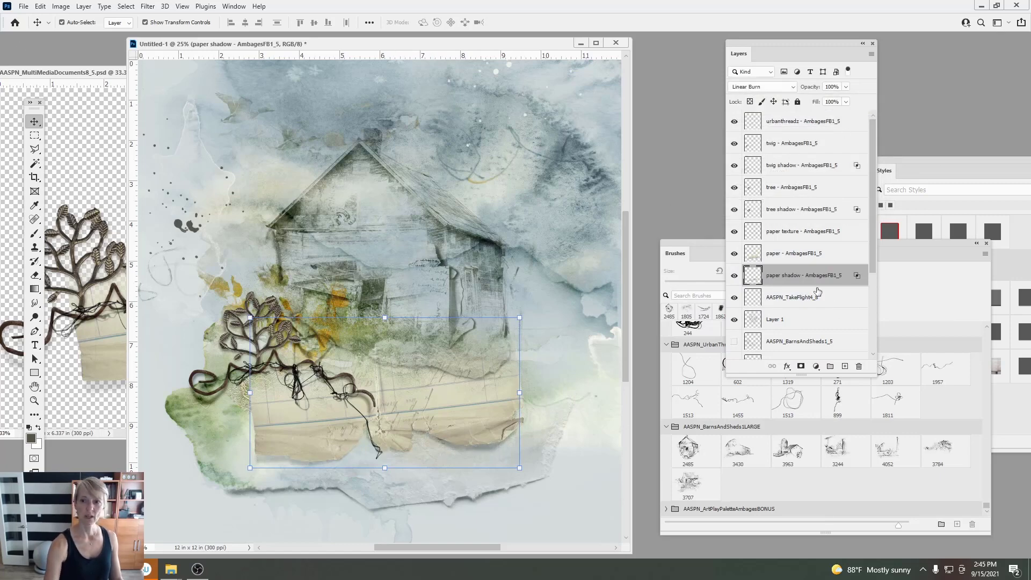
Step: Duplicate the paper shadow layer and lower the copy's saturation to about -59 with Hue/Saturation
drag(818, 284, 845, 366)
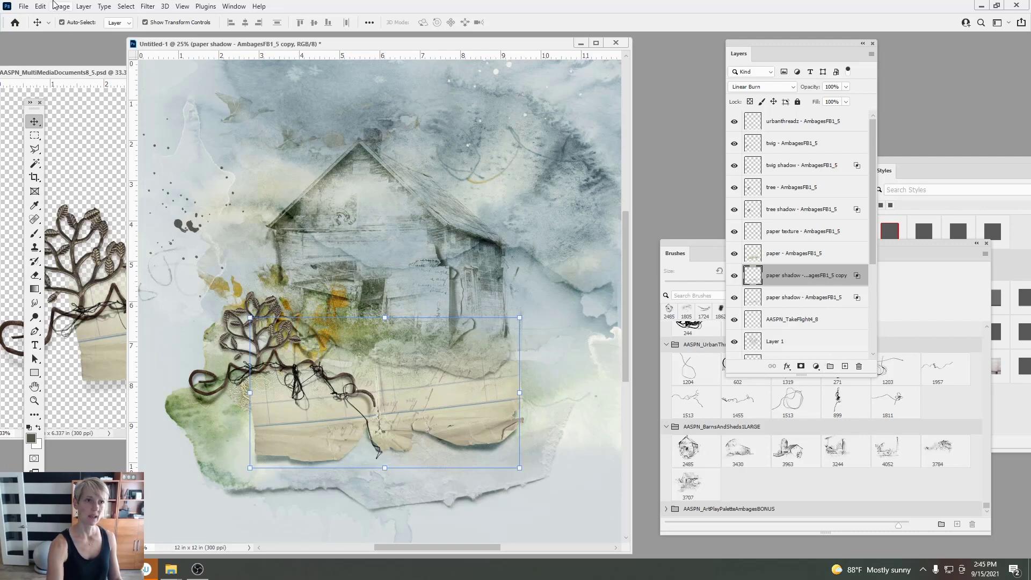
click(61, 7)
mouse_move(80, 34)
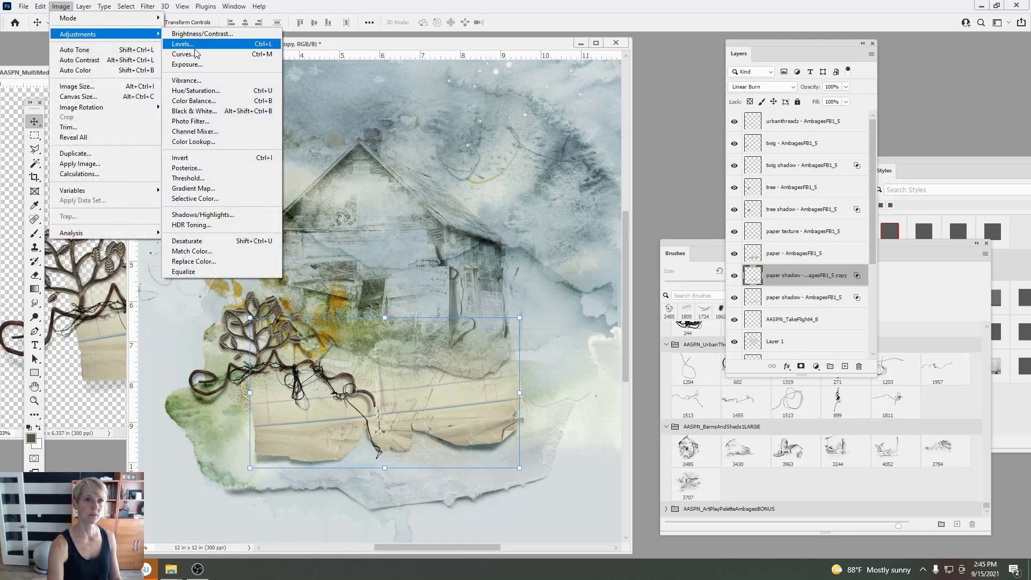
click(195, 91)
drag(799, 197, 767, 206)
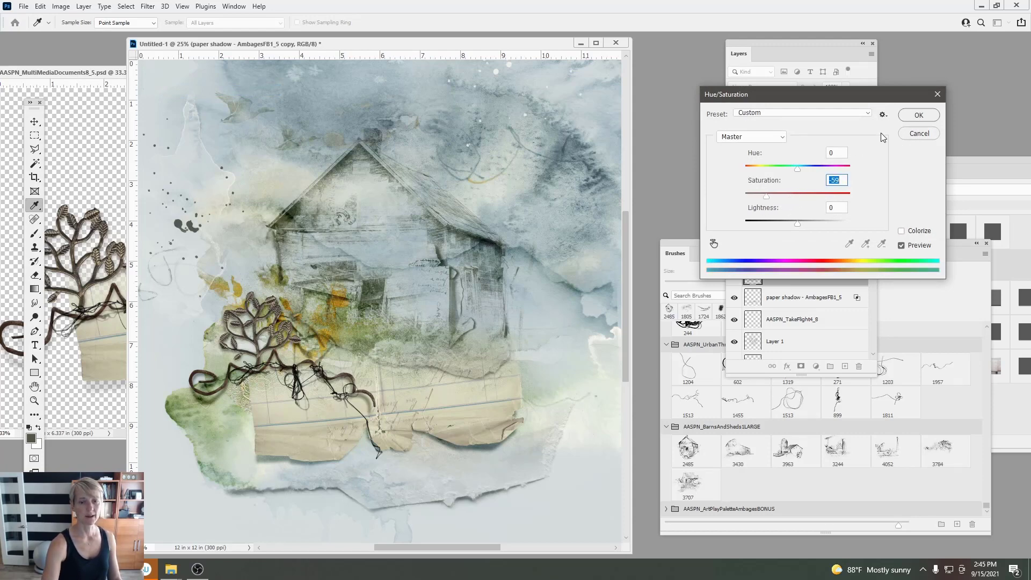
click(918, 114)
key(v)
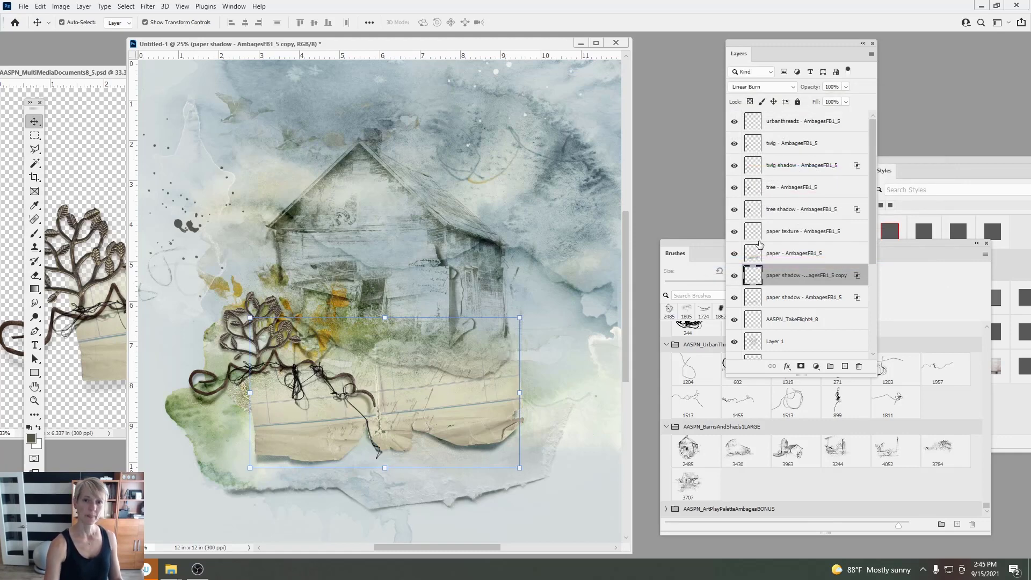
Step: Group the cluster layers from urbanthreadz down to the original paper shadow, and close the AASPN_MultiMediaDocuments8_5.psd document
click(797, 122)
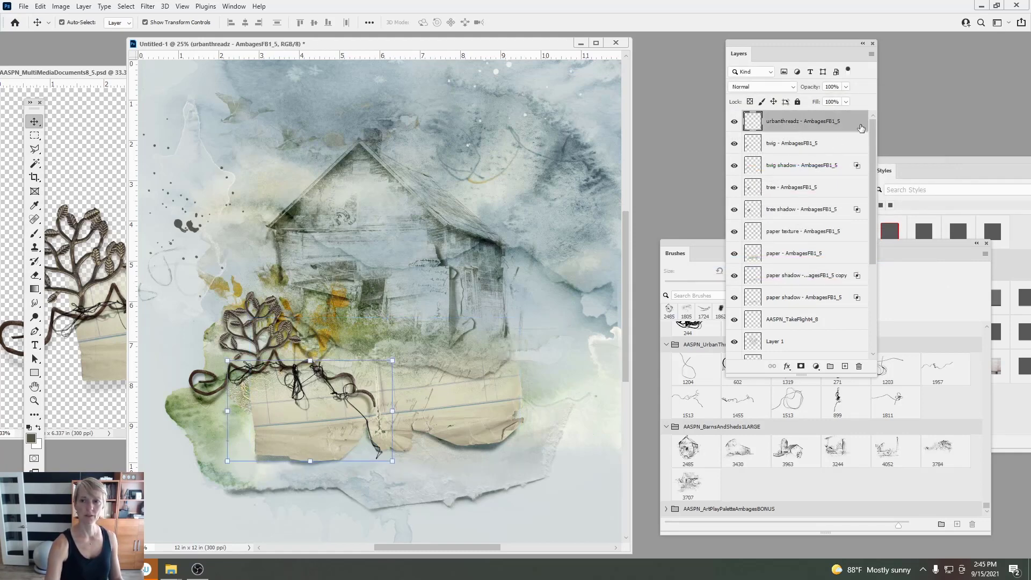
scroll(862, 173, down, 1)
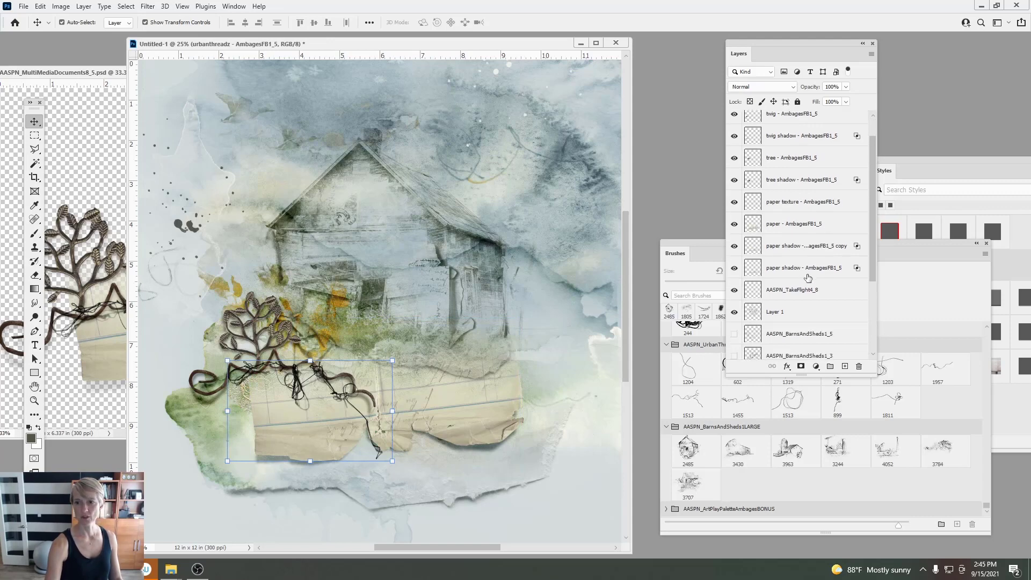
shift+click(808, 277)
click(83, 5)
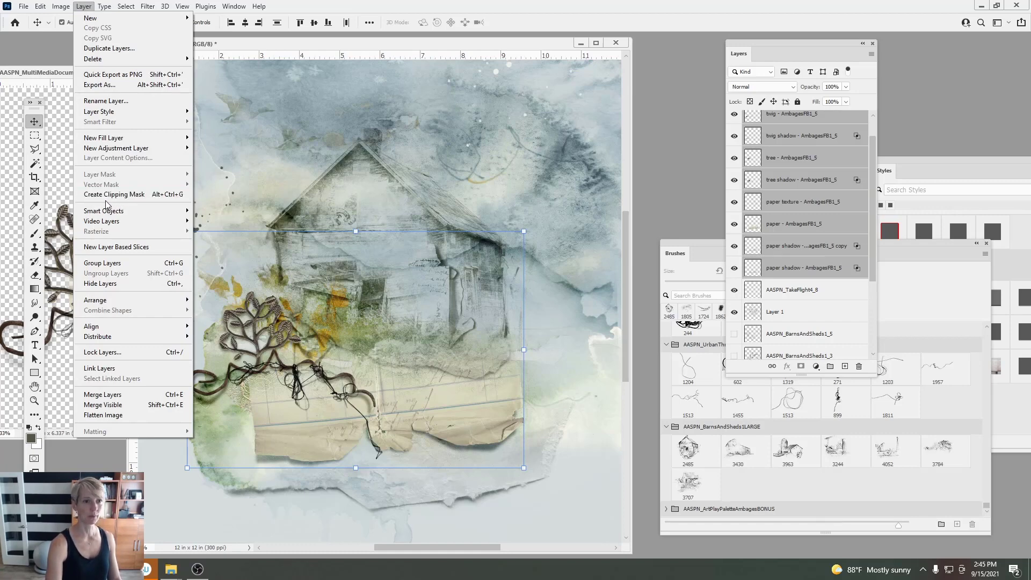
click(102, 263)
click(100, 228)
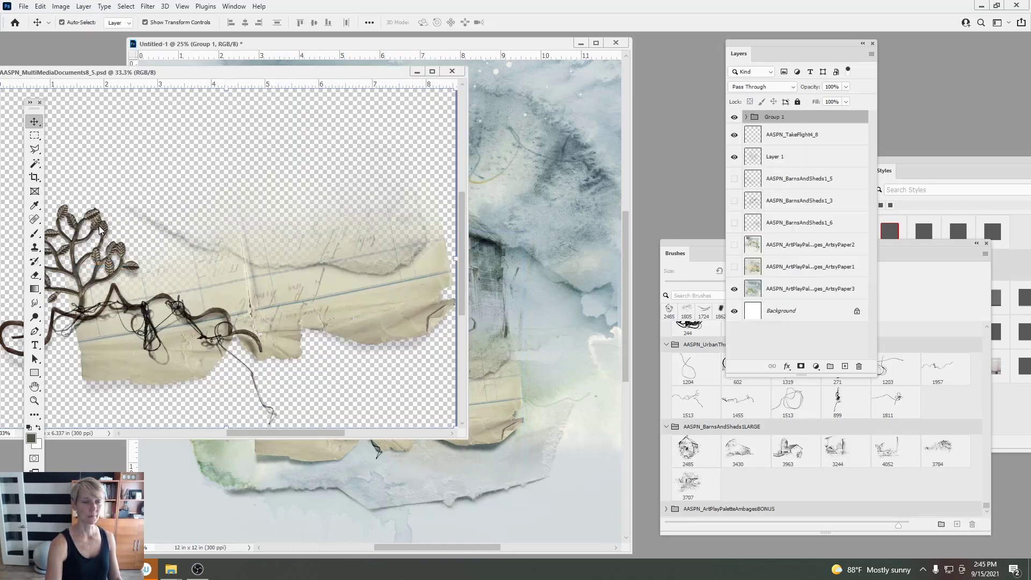
click(452, 71)
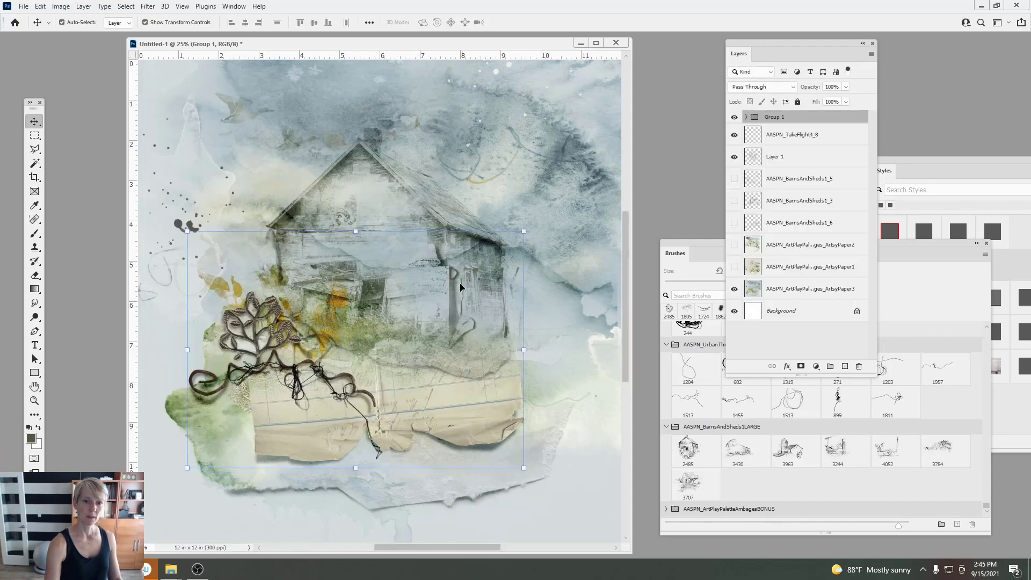
Step: Scale the paper layer and its two shadow layers inside the cluster group down to about 85.73%
click(746, 117)
click(780, 267)
shift+click(779, 310)
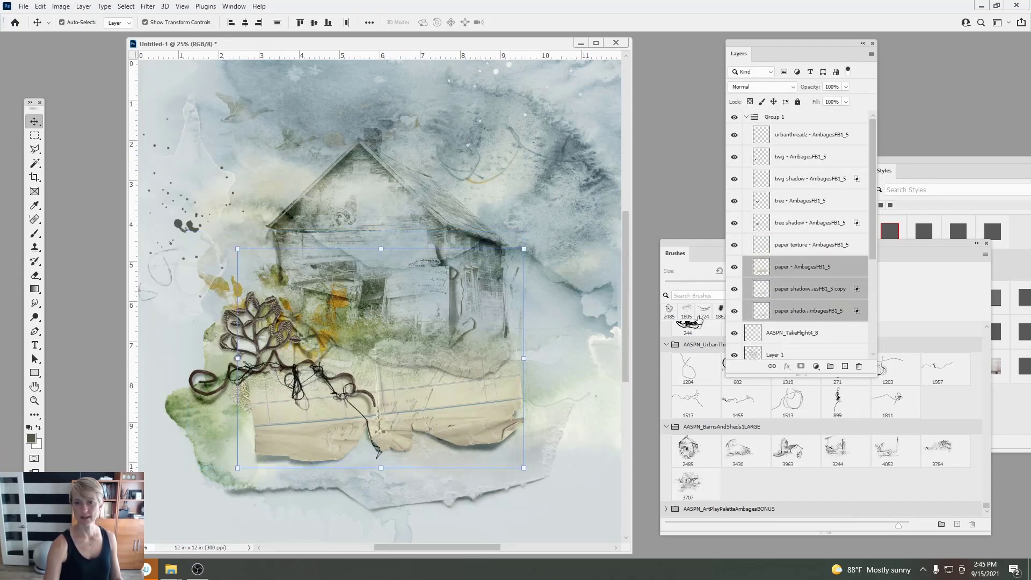
drag(523, 249, 481, 277)
drag(464, 315, 463, 309)
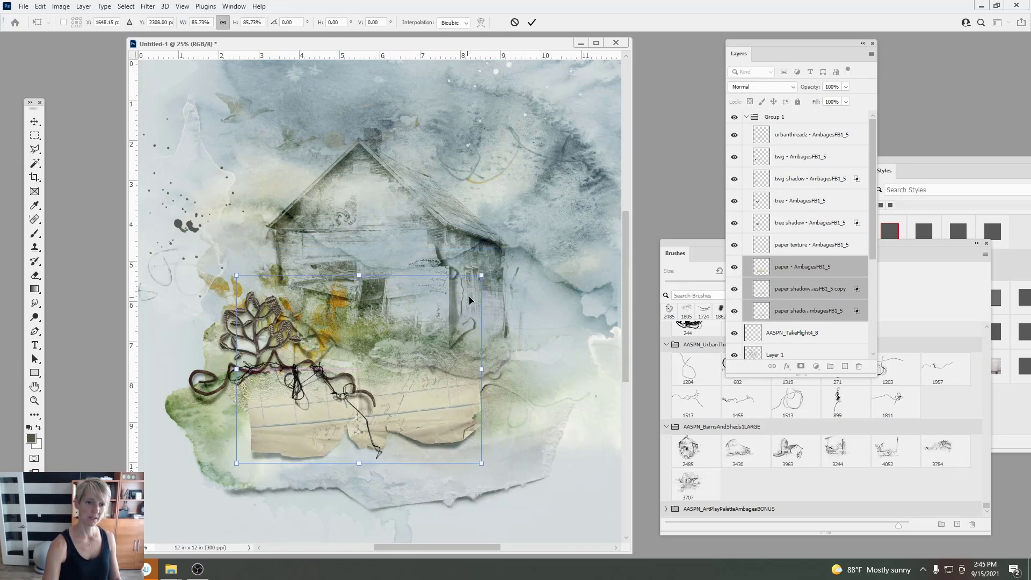
click(531, 22)
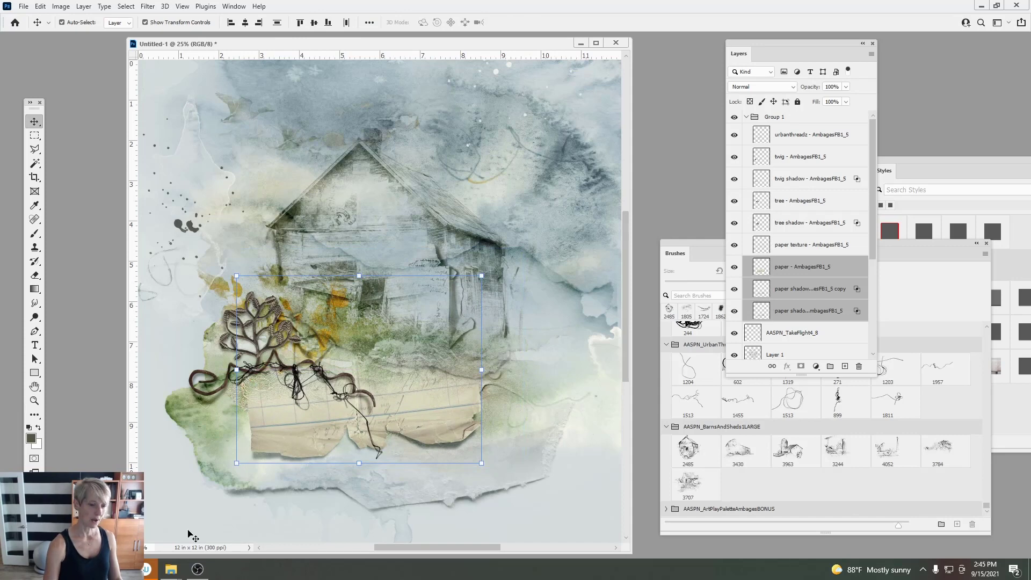
Step: Switch to File Explorer, browse the BONUS ArtPlay Ambages Collection's Layout Ideas and Paperie folders, and preview AASPN_ArtPlayPaletteAmbages_ArtsyPaper5
mouse_move(171, 569)
click(174, 547)
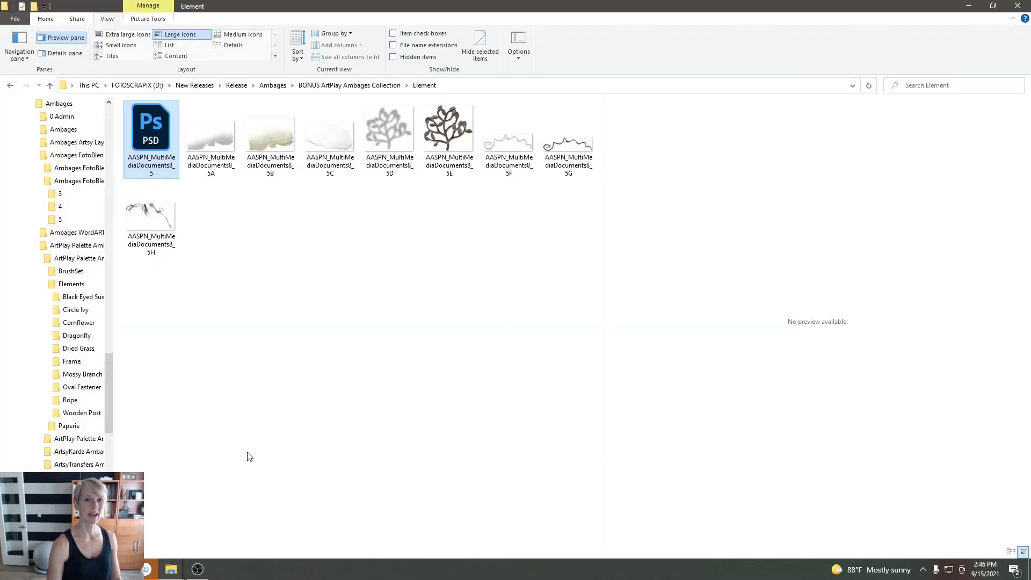
click(352, 86)
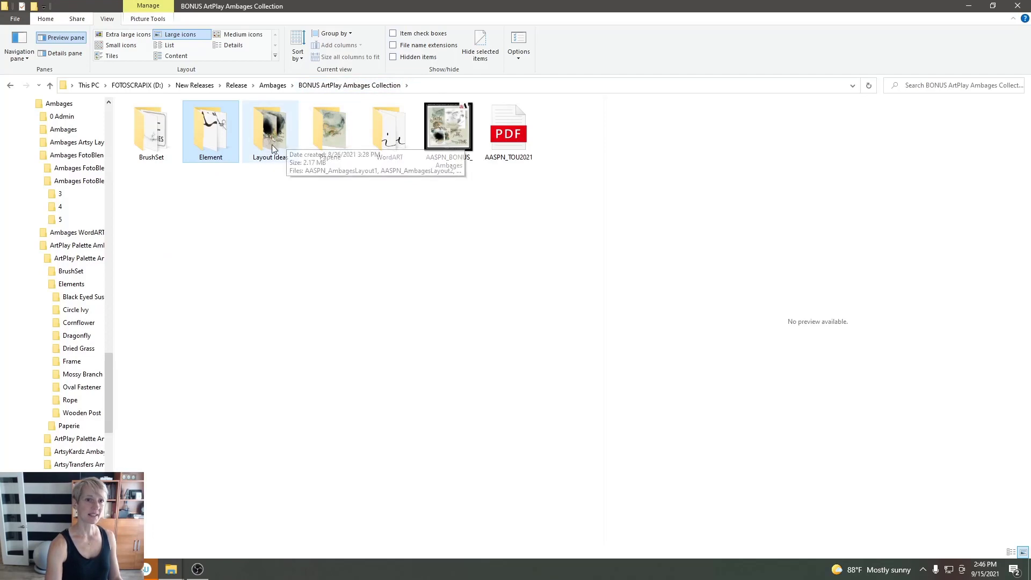
double_click(273, 143)
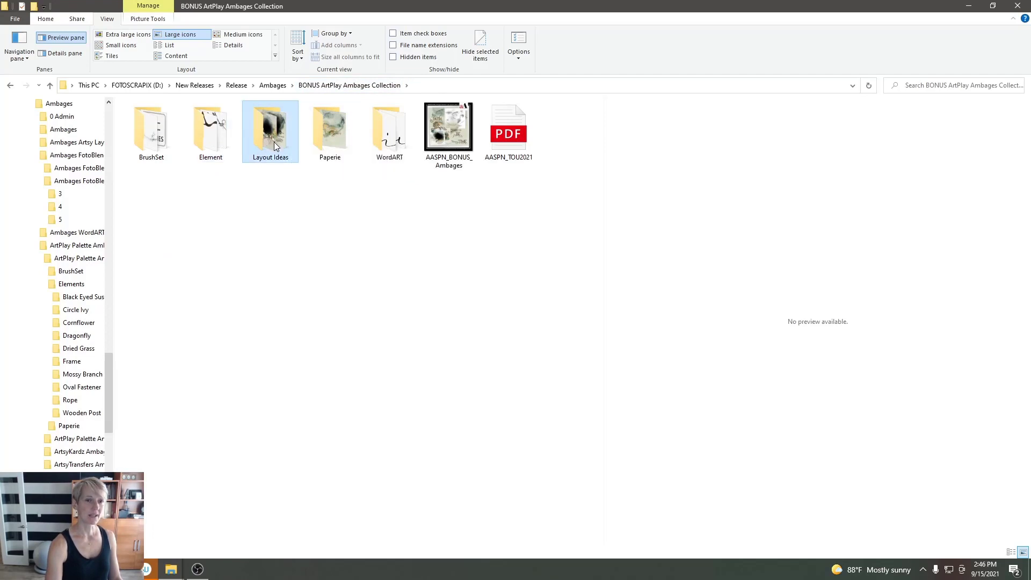
click(11, 85)
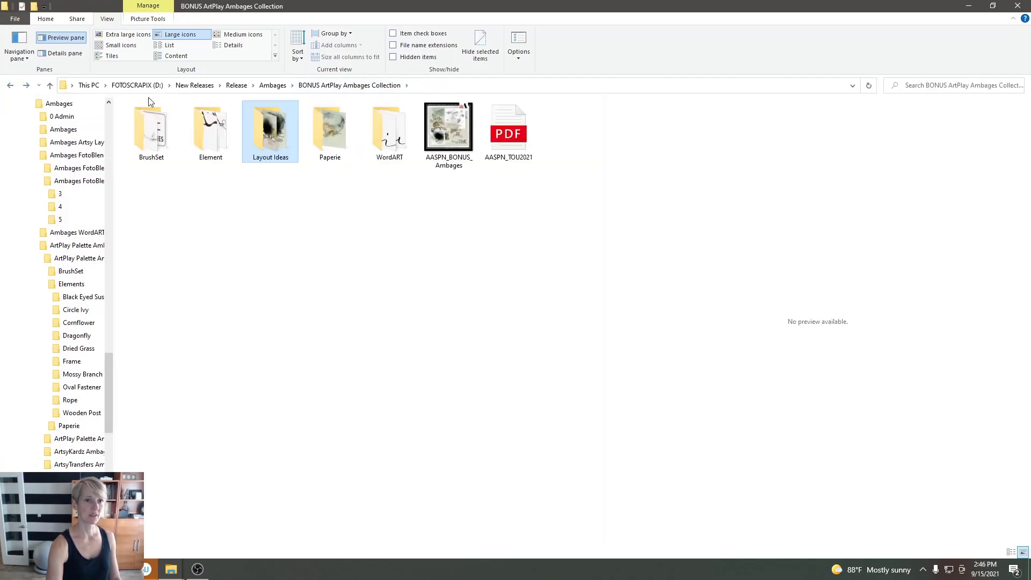
double_click(326, 128)
click(163, 137)
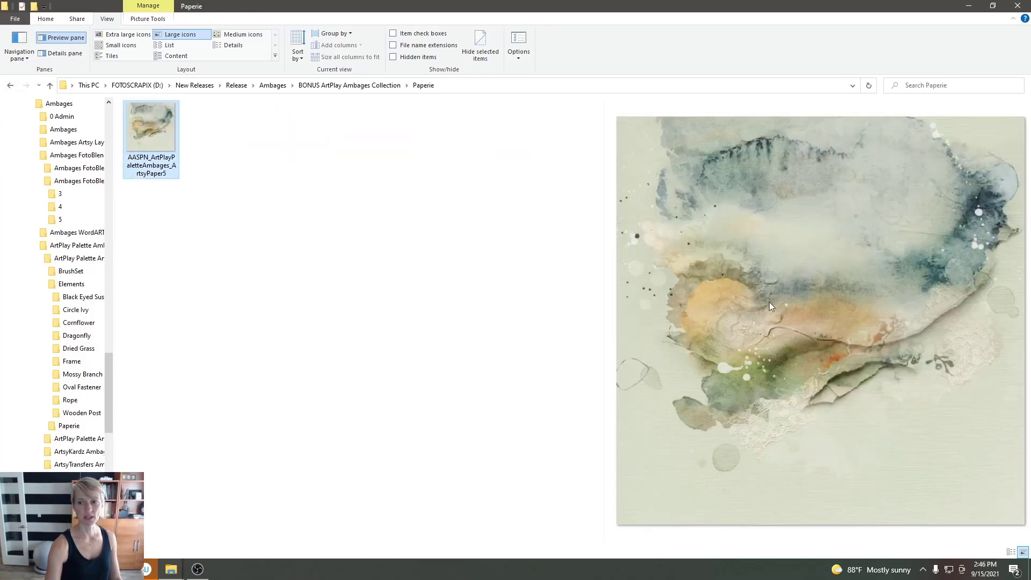
Step: Browse the BONUS ArtPlay Ambages Collection's WordART folder and preview the WWPath, WAWalkYourPath, WATheseMoments and WAFollowYourSoul pieces
click(371, 86)
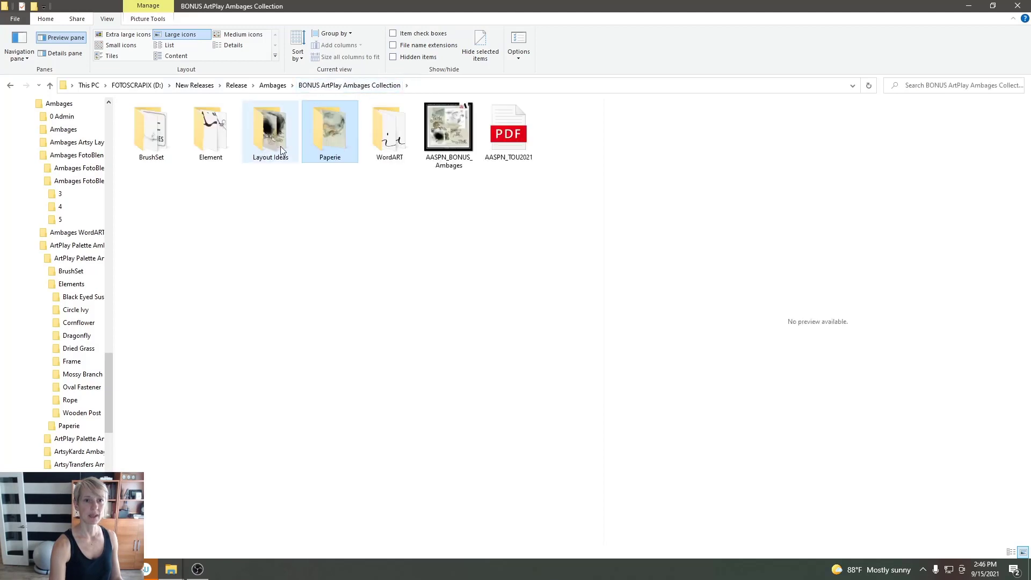
click(392, 141)
double_click(392, 141)
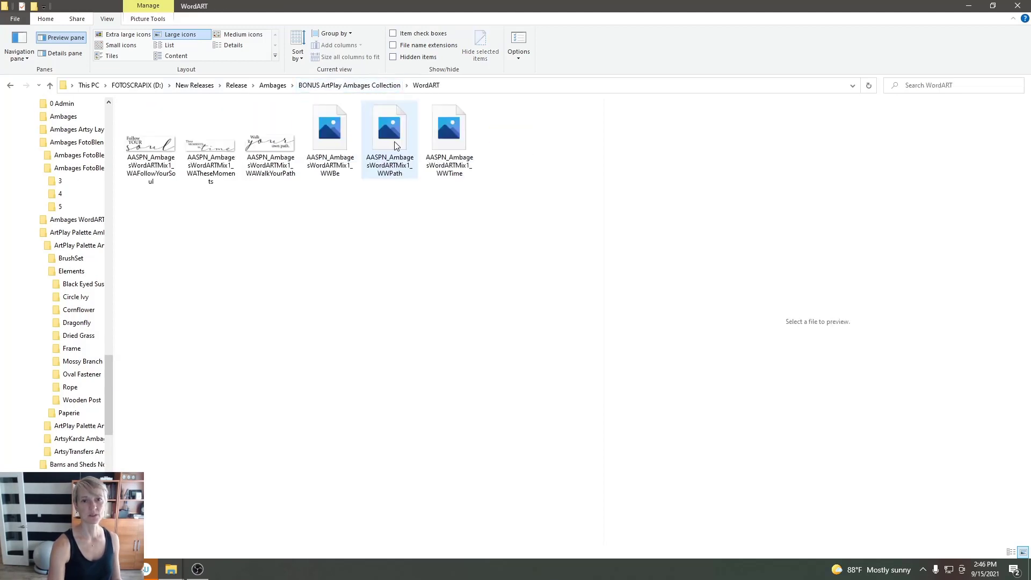
click(391, 140)
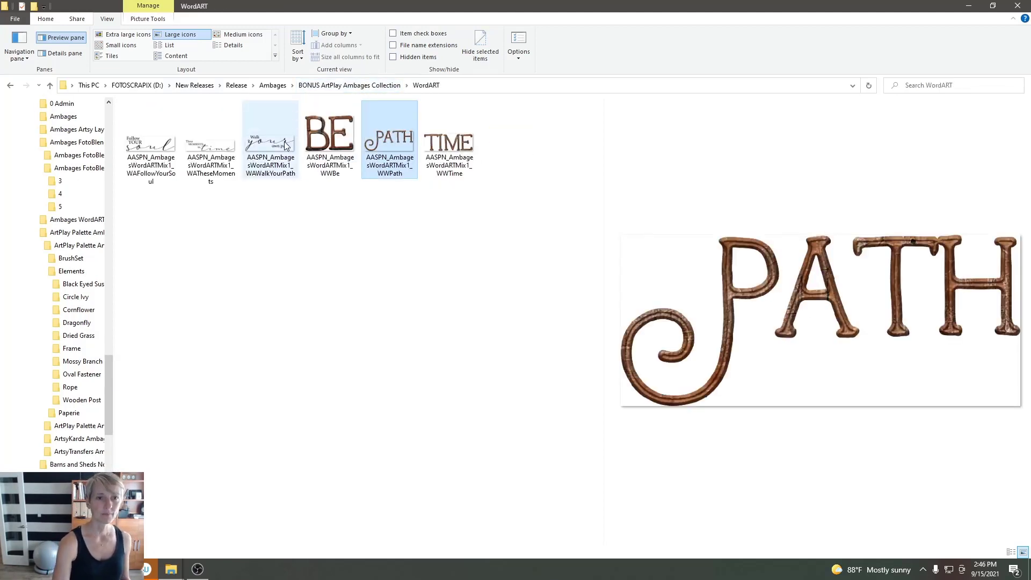
click(276, 157)
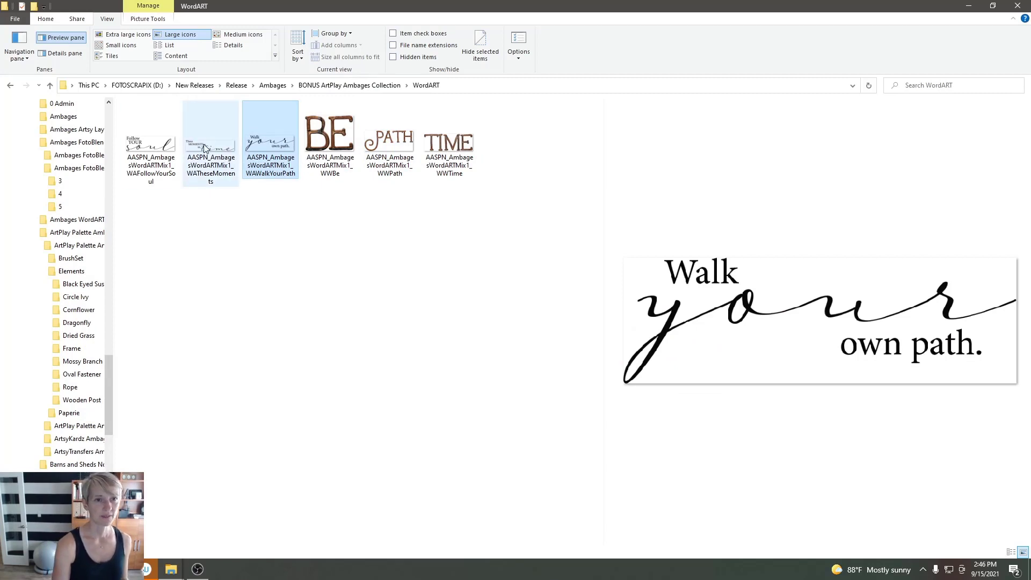
click(203, 153)
click(151, 152)
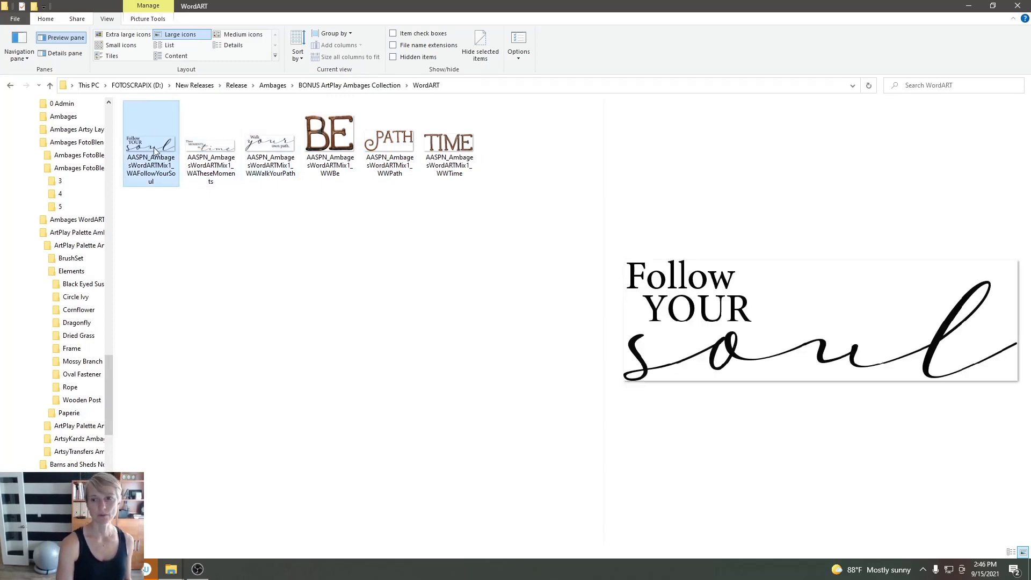
Step: Place the WAWalkYourPath and WWTime WordART files together into the Photoshop layout at their original size
click(275, 153)
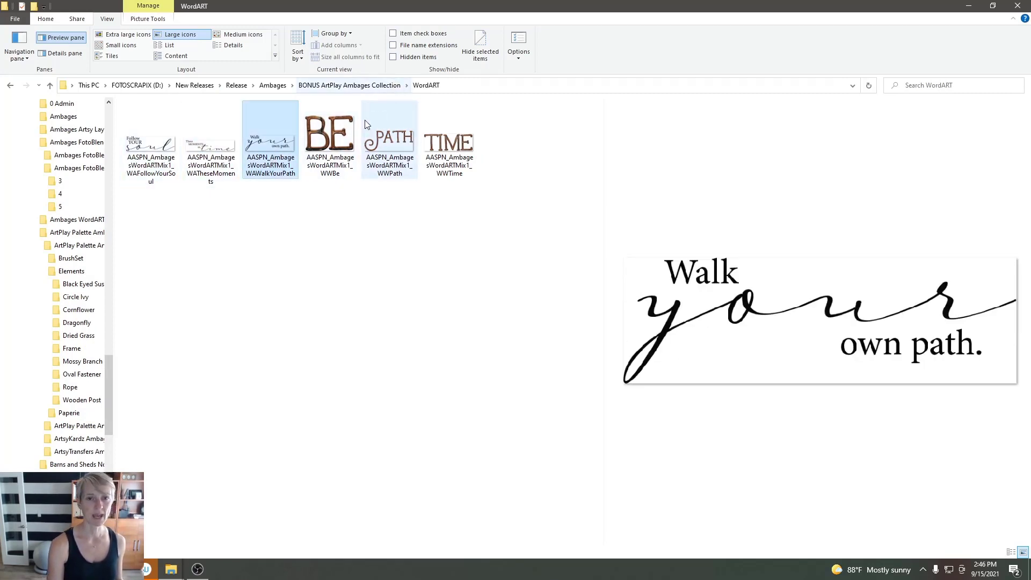
ctrl+click(453, 147)
drag(465, 152, 295, 251)
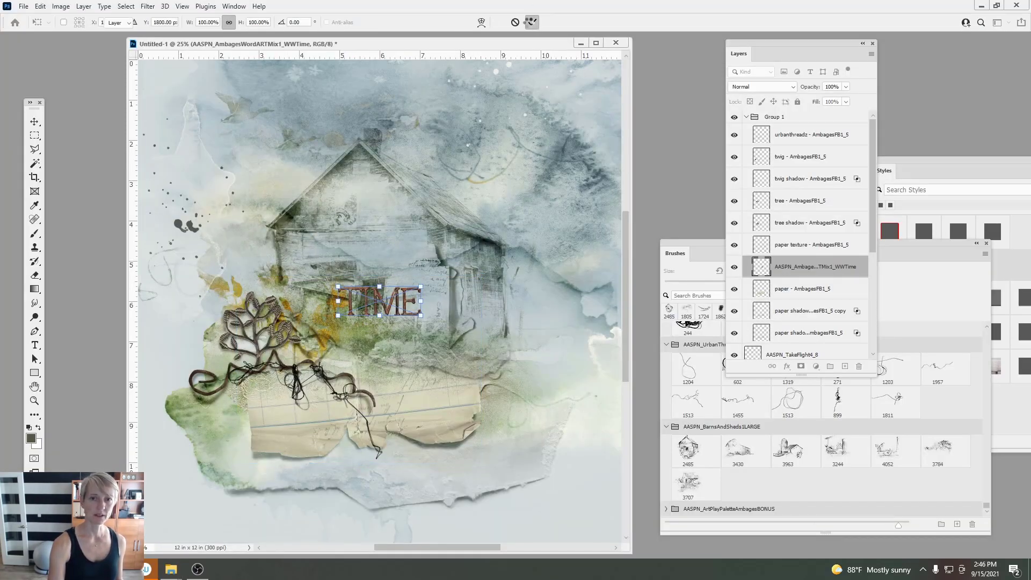
click(531, 23)
click(537, 23)
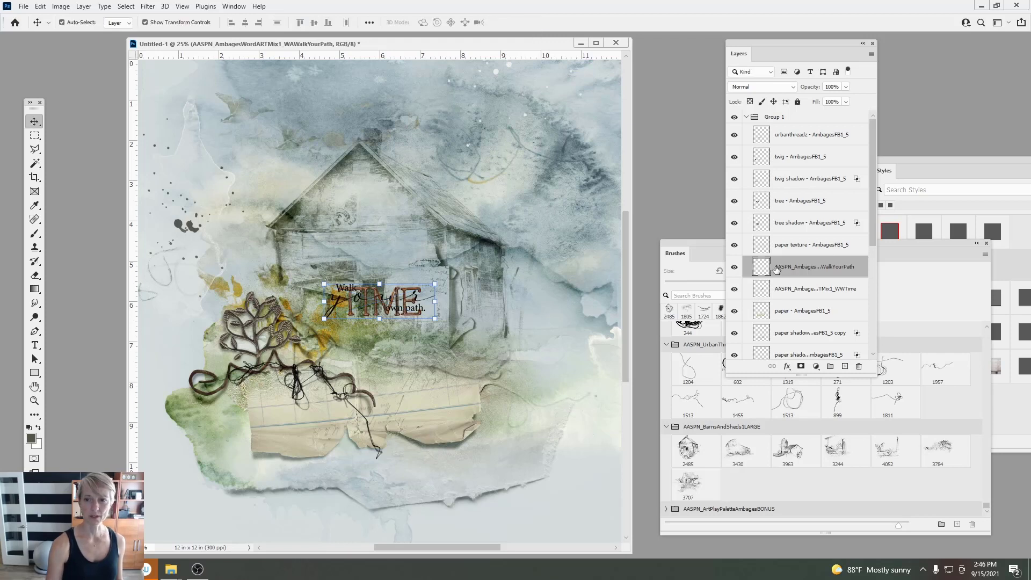
Step: Move both WordART layers out above the cluster group, rename that group MM and collapse it
shift+click(794, 289)
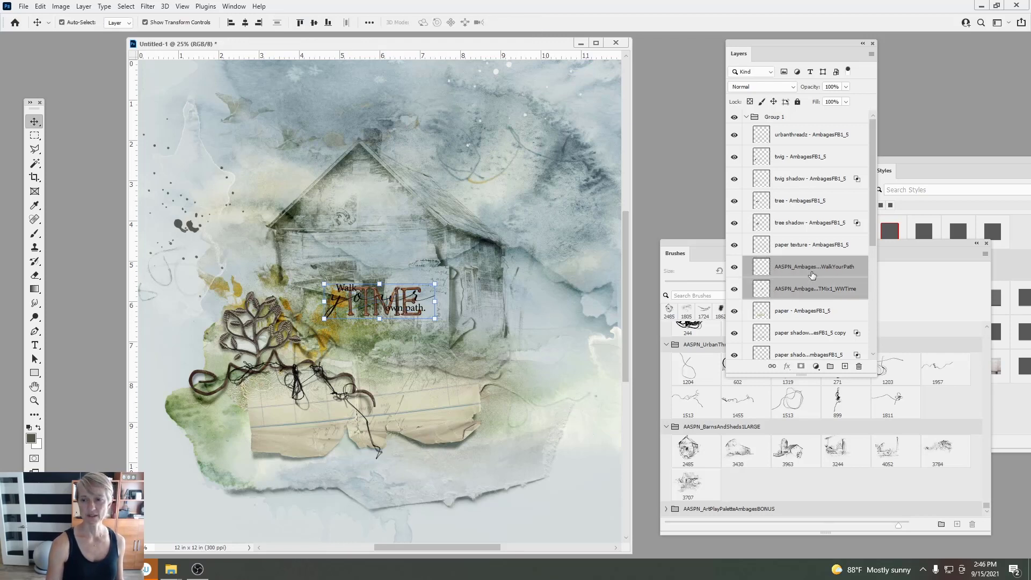
drag(812, 275, 788, 115)
double_click(773, 162)
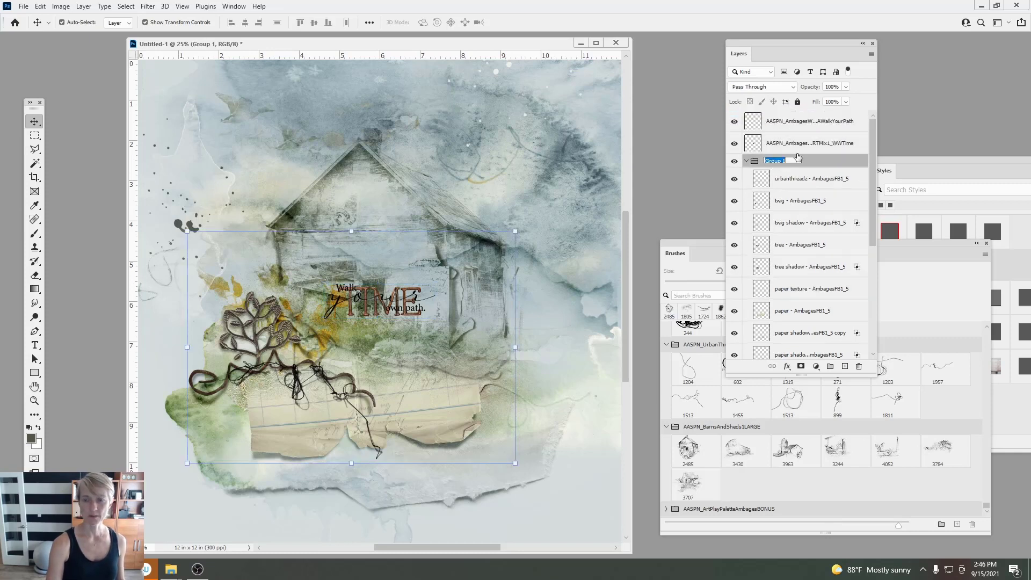
text(MM)
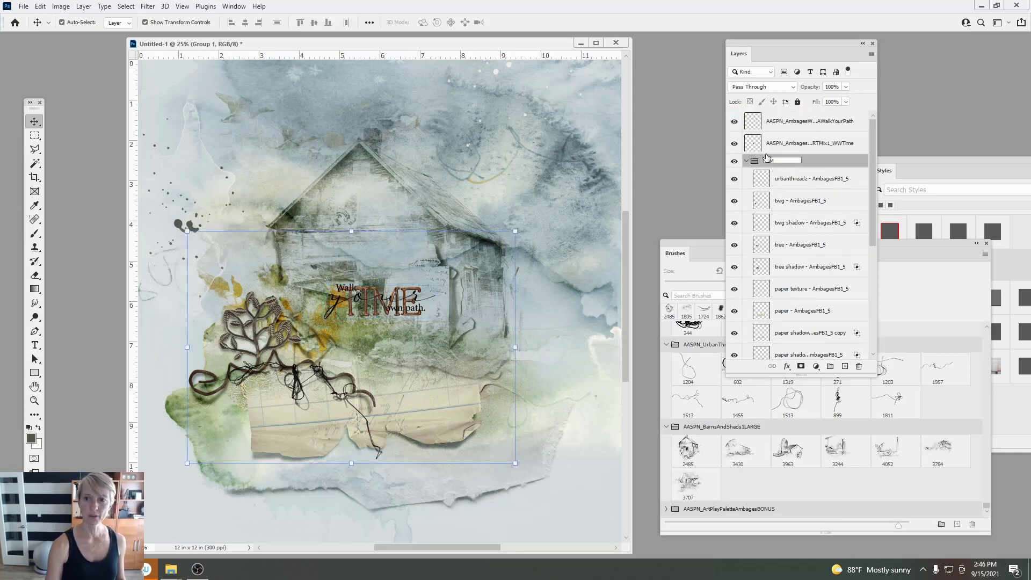
click(746, 161)
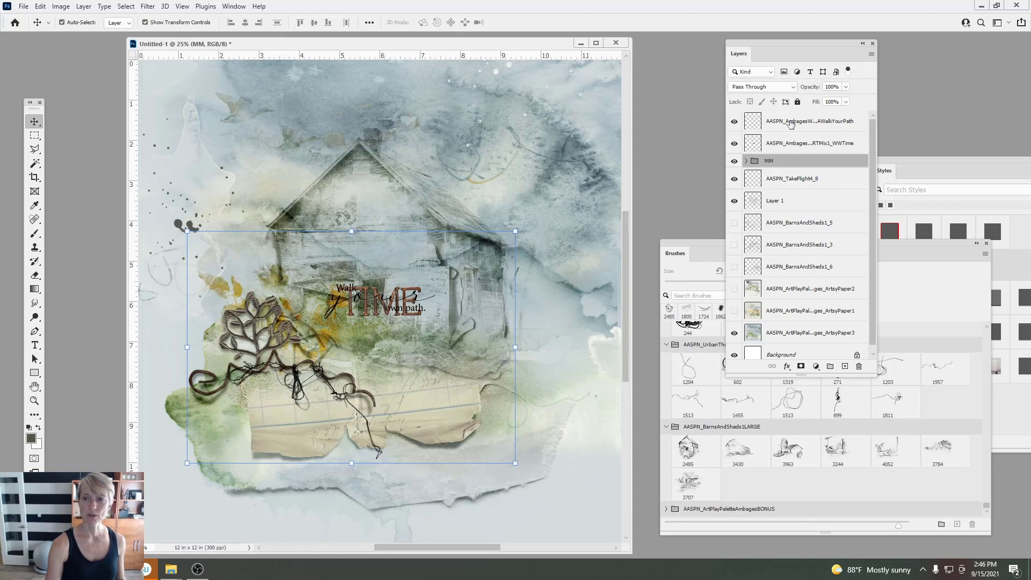
Step: Group the WalkYourPath and WWTime WordART layers and name the group Words
click(791, 121)
shift+click(795, 143)
click(83, 6)
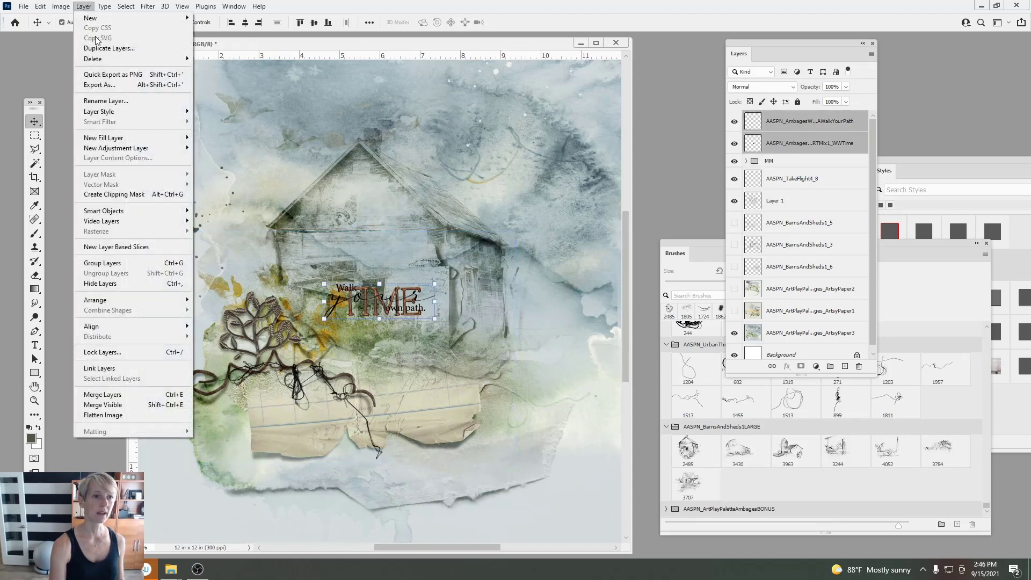
click(108, 258)
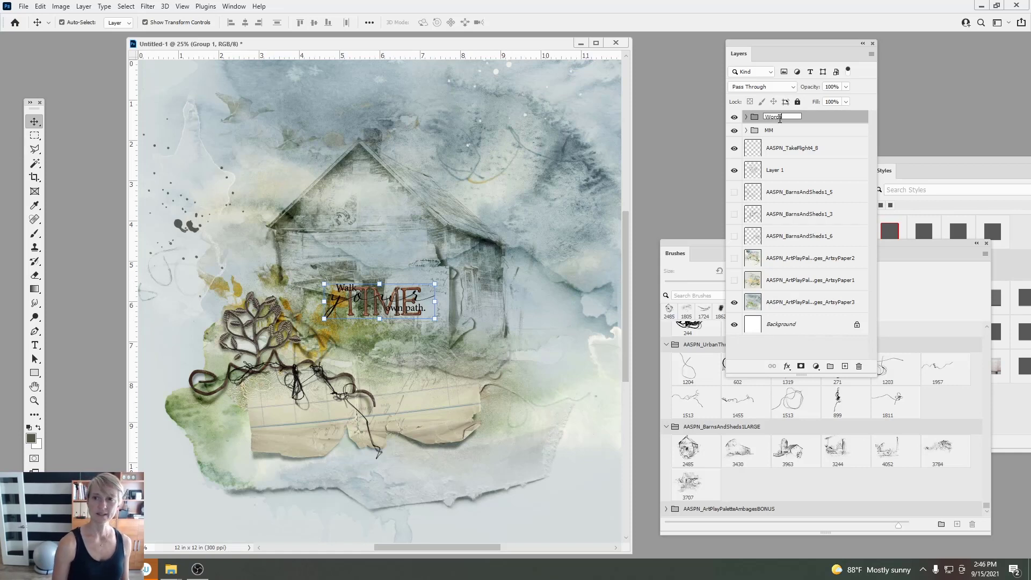
click(830, 120)
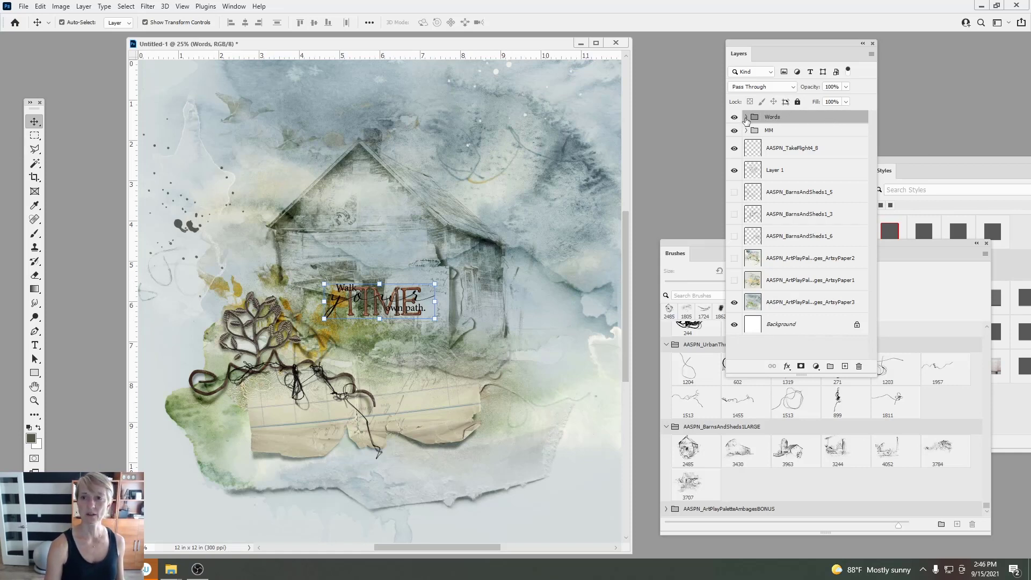
Step: Apply the saved drop shadow style to the WalkYourPath layer inside the Words group
click(746, 117)
click(793, 136)
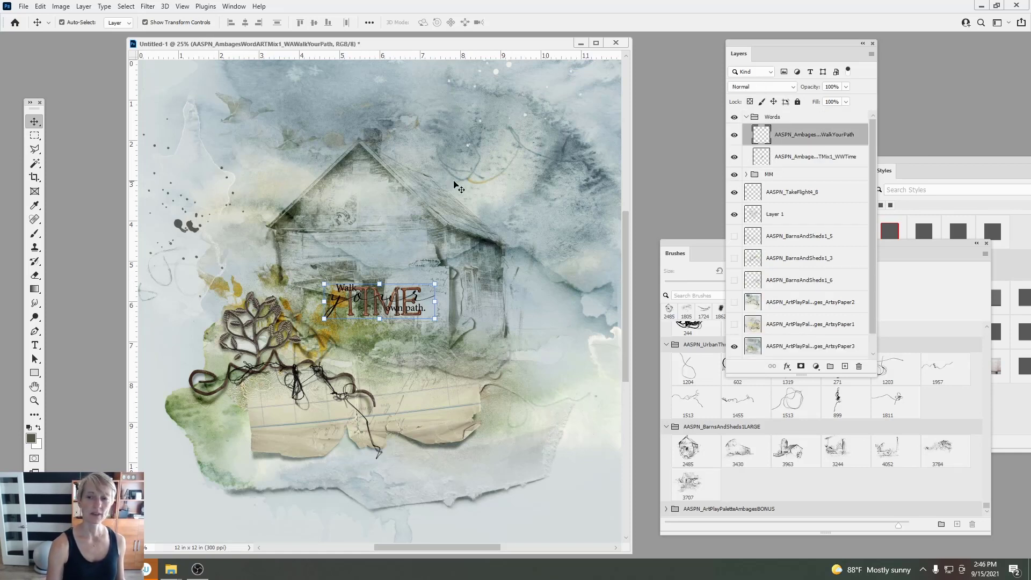
drag(930, 175, 930, 128)
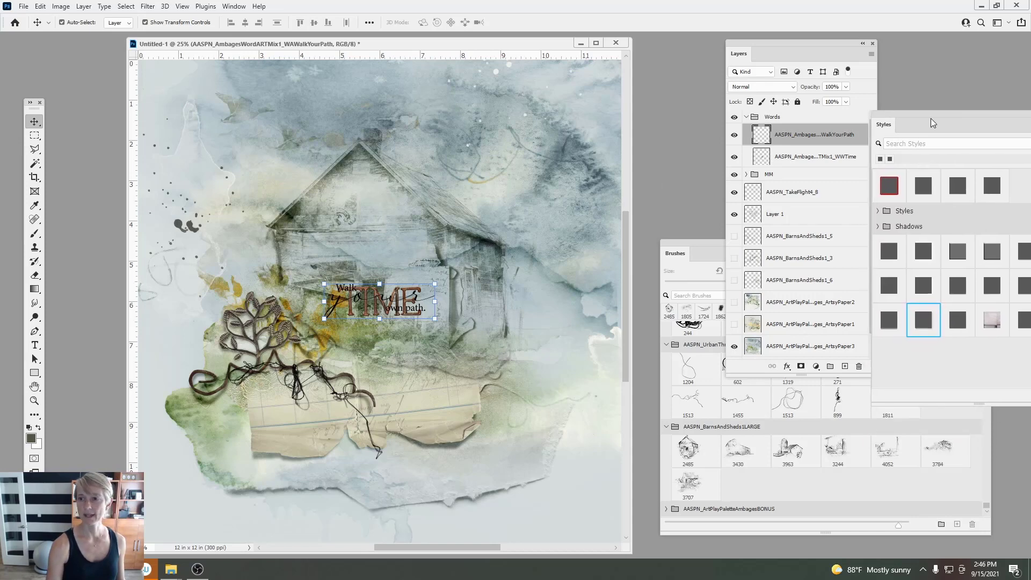
click(924, 185)
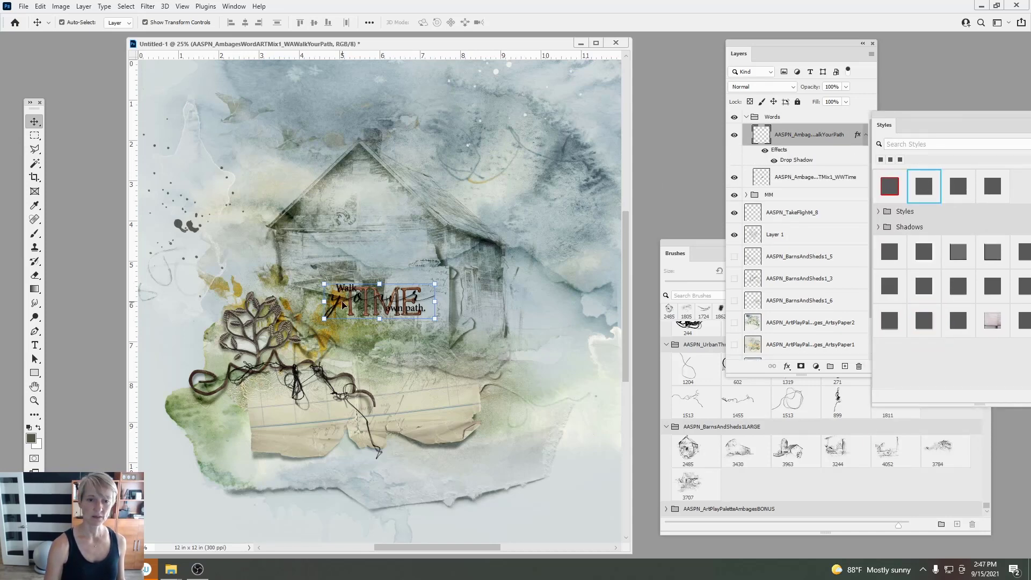
Step: Hide the drop shadow on the Walk Your Own Path WordART and fit it on the lined paper strip, scaled to 94.74% and rotated about -3.9°
drag(338, 302, 538, 380)
click(40, 5)
click(54, 18)
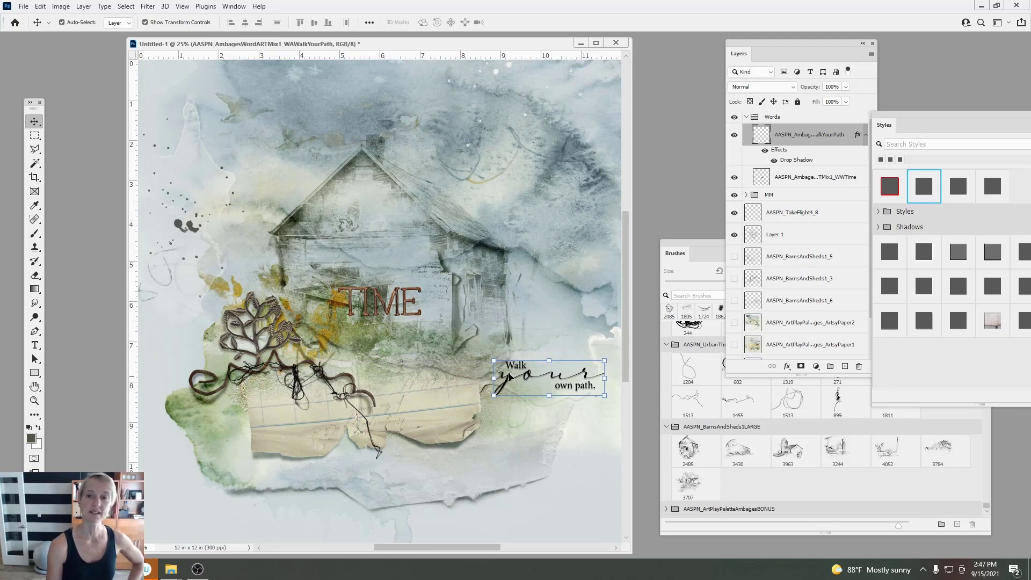
click(774, 161)
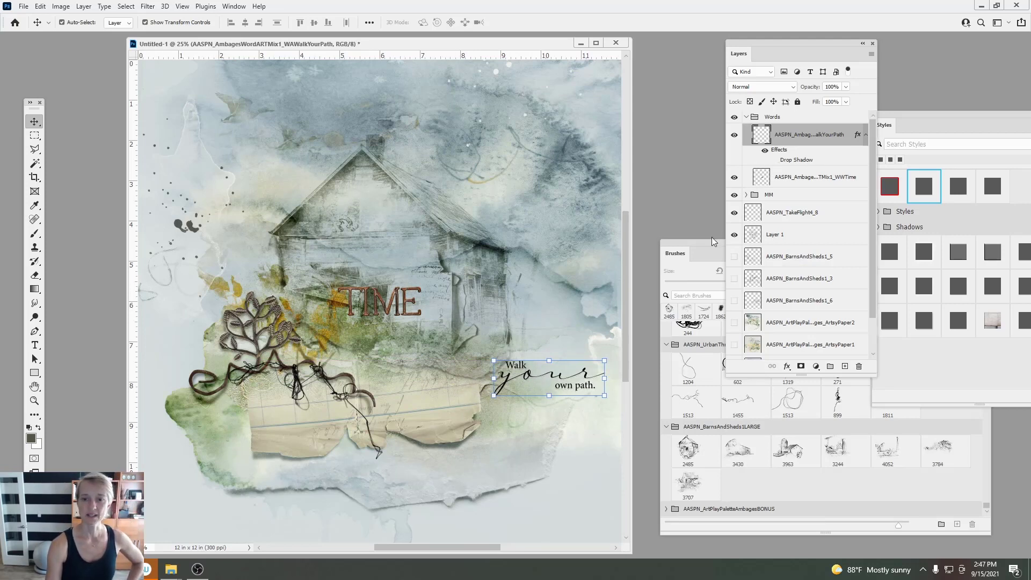
drag(585, 377, 363, 395)
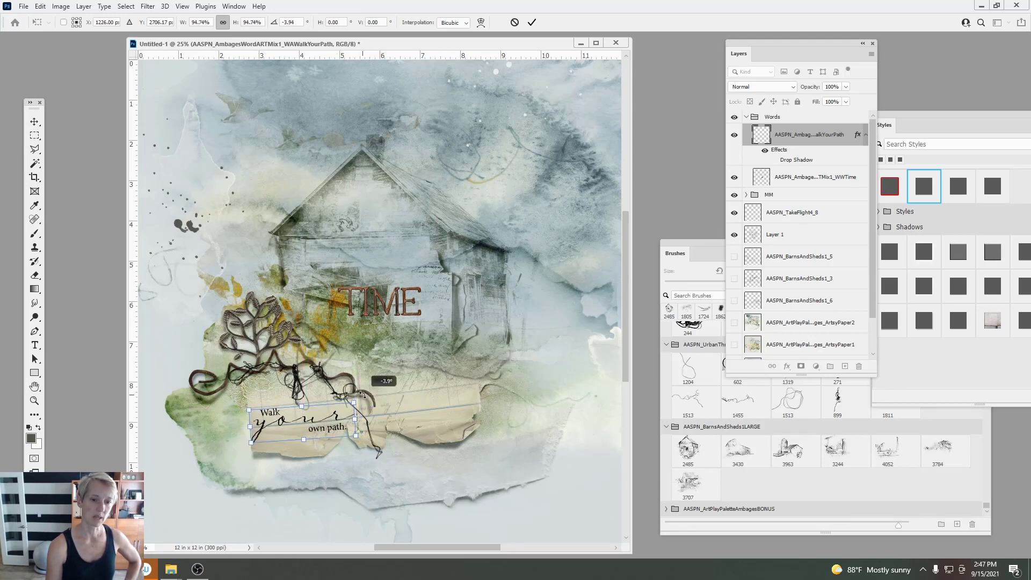
click(532, 22)
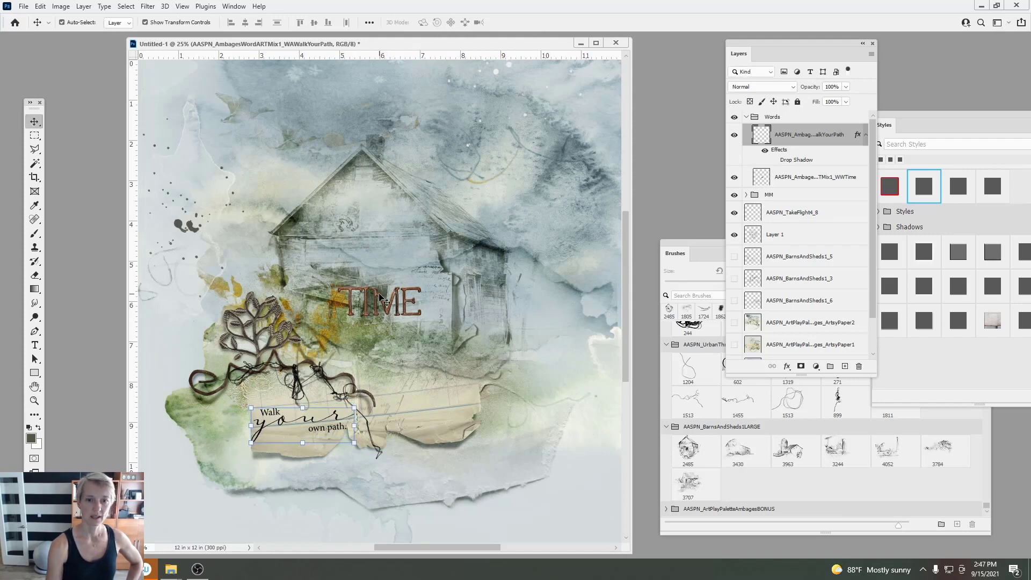
Step: Position the TIME word above the phrase beside the twig, and move its layer into the MM group between paper texture and paper
drag(365, 302, 251, 383)
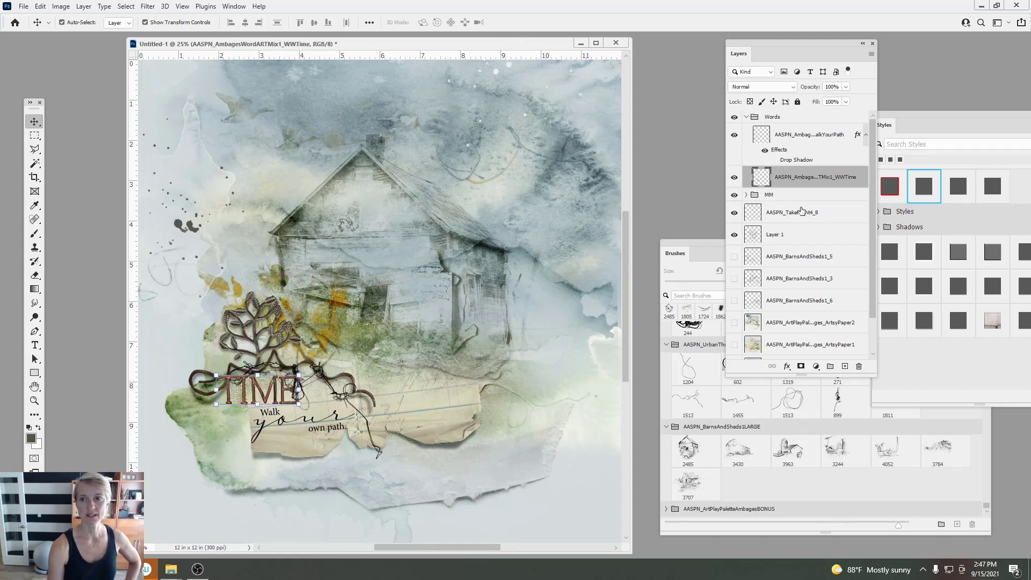
drag(802, 211, 826, 201)
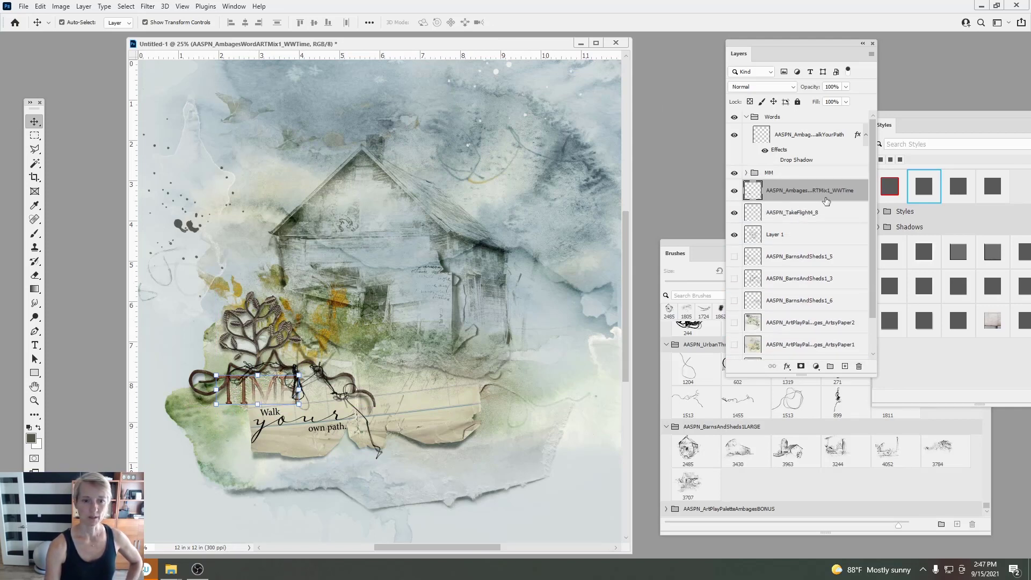
click(746, 173)
drag(873, 215, 871, 279)
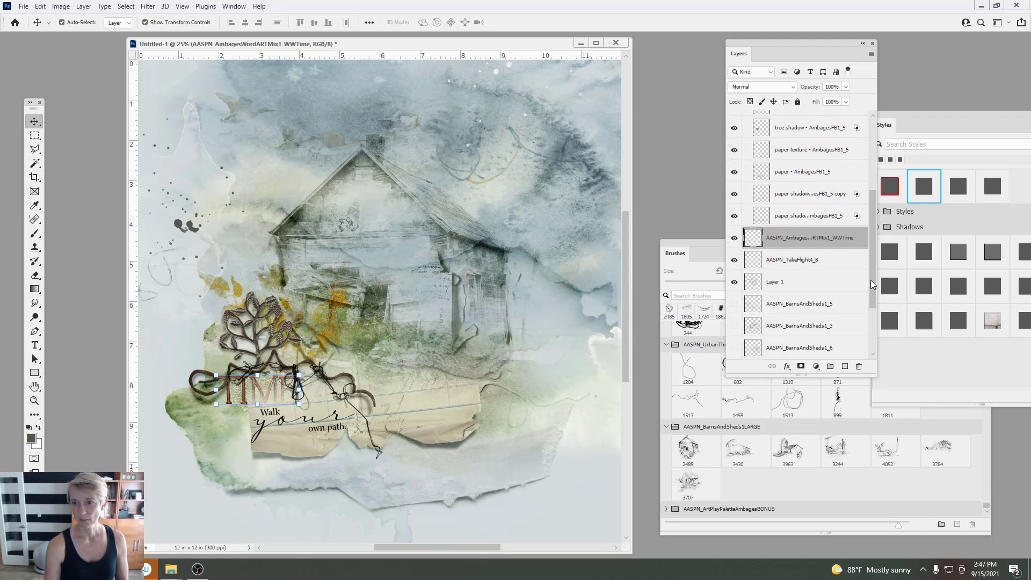
drag(779, 246, 790, 185)
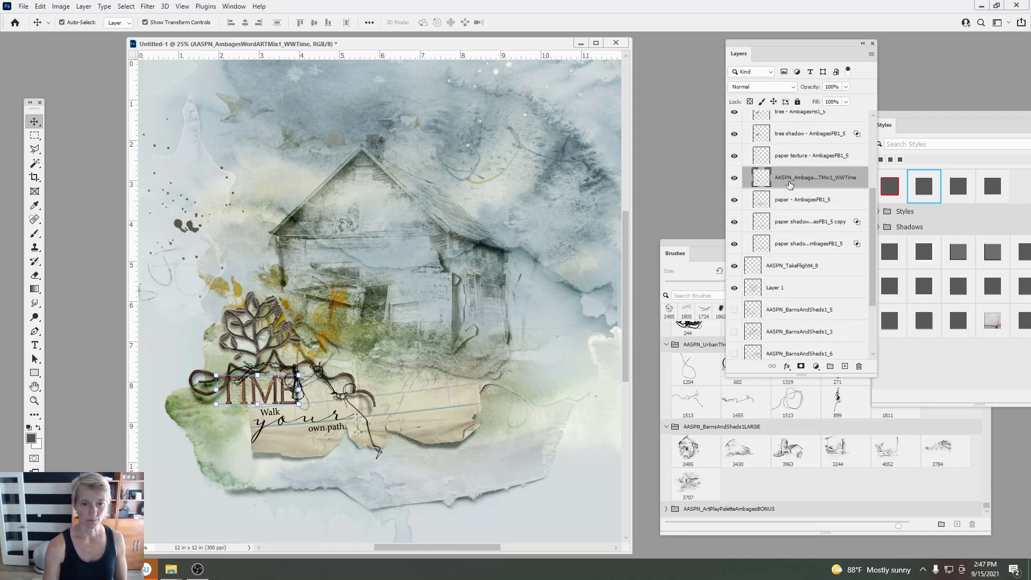
Step: Nudge the TIME word slightly right and apply the saved drop shadow style to it
drag(273, 385, 276, 386)
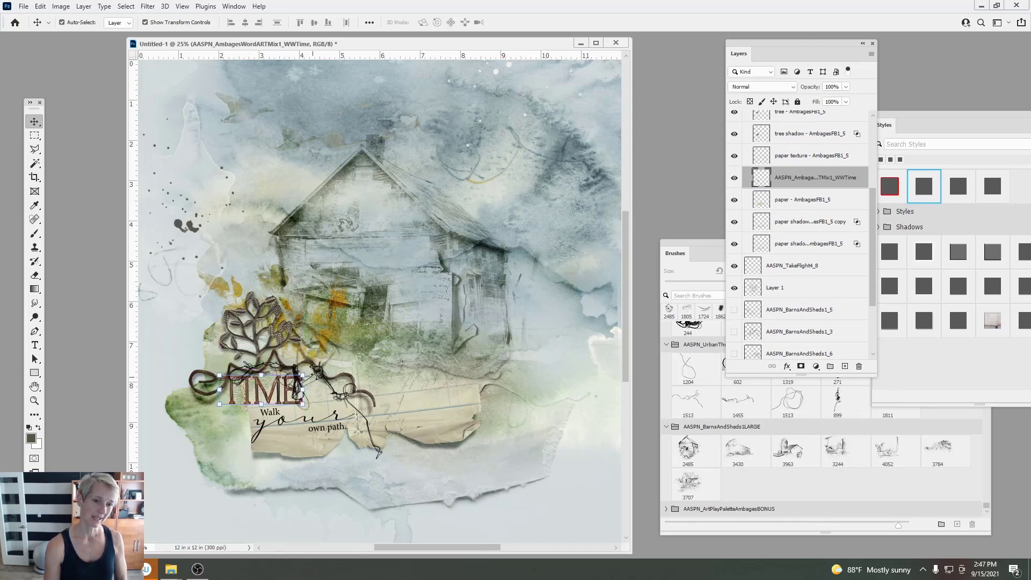
click(931, 193)
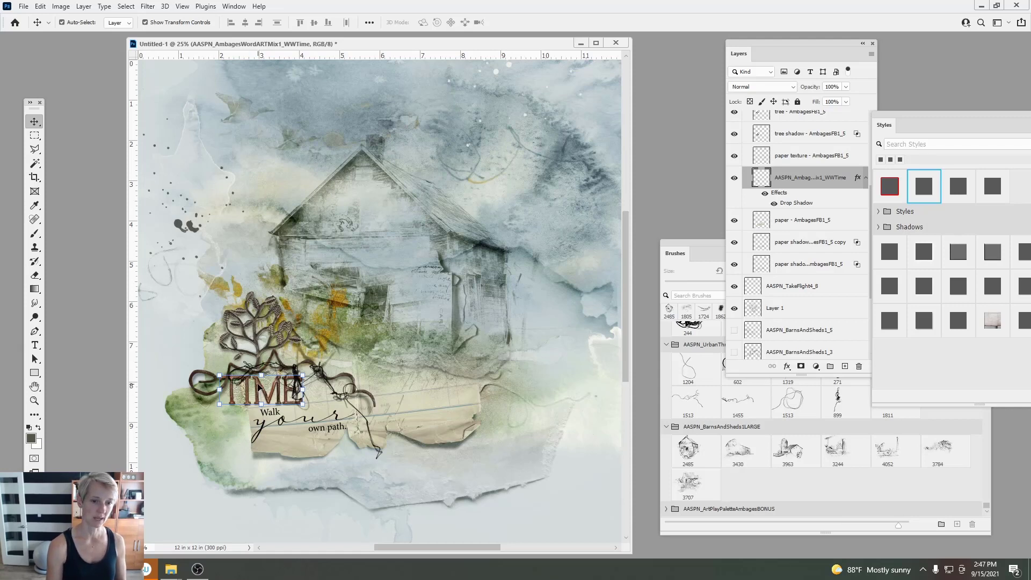
drag(258, 387, 259, 387)
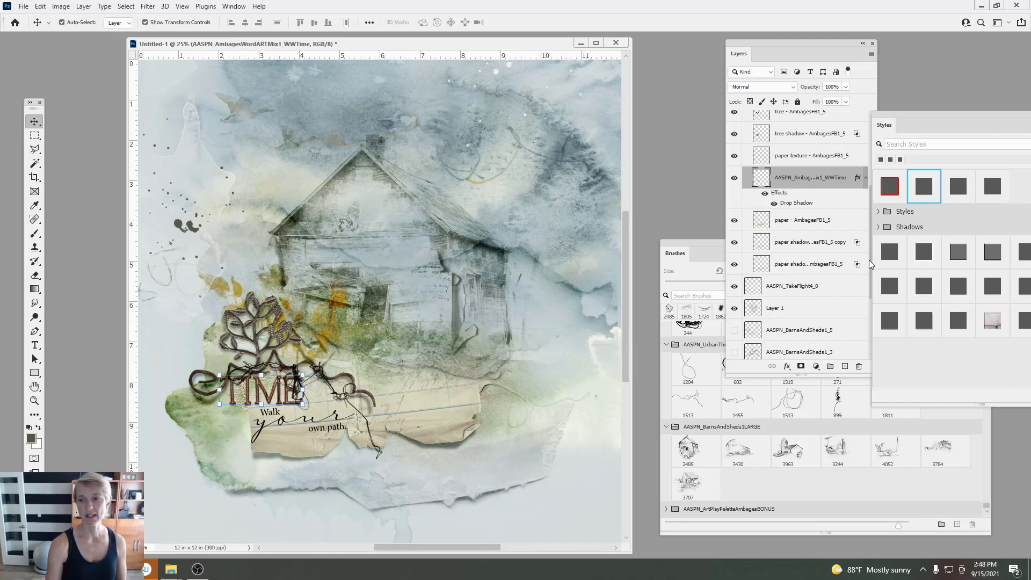
Step: Add a new blank layer directly above the hidden ArtsyPaper2 layer
click(816, 222)
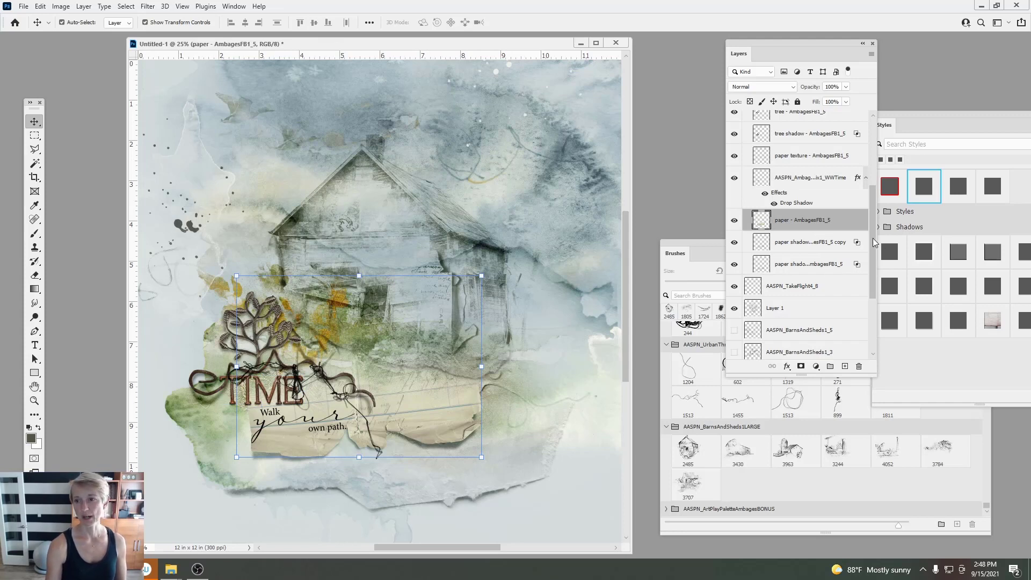
drag(874, 243, 871, 291)
click(816, 292)
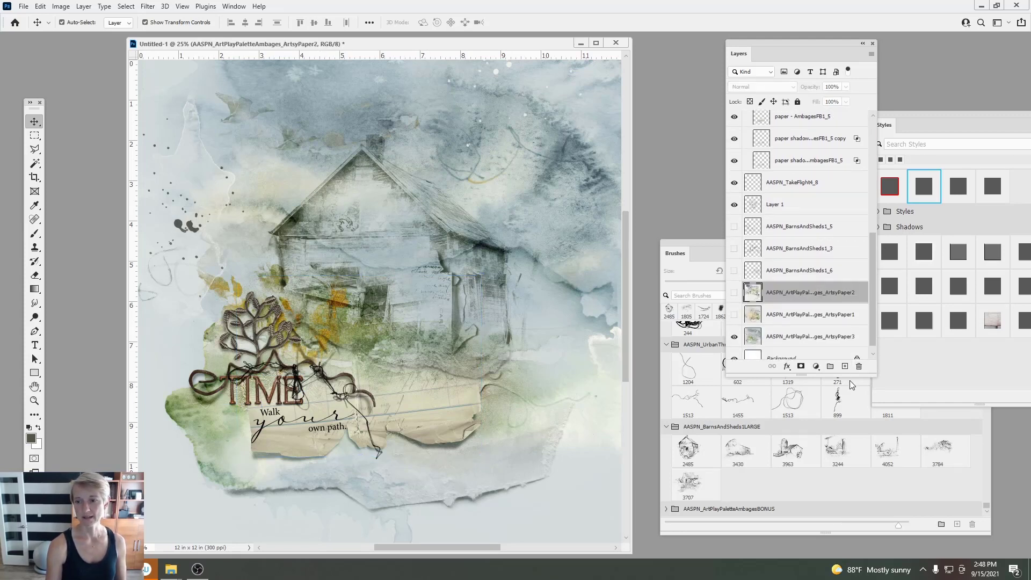
click(845, 366)
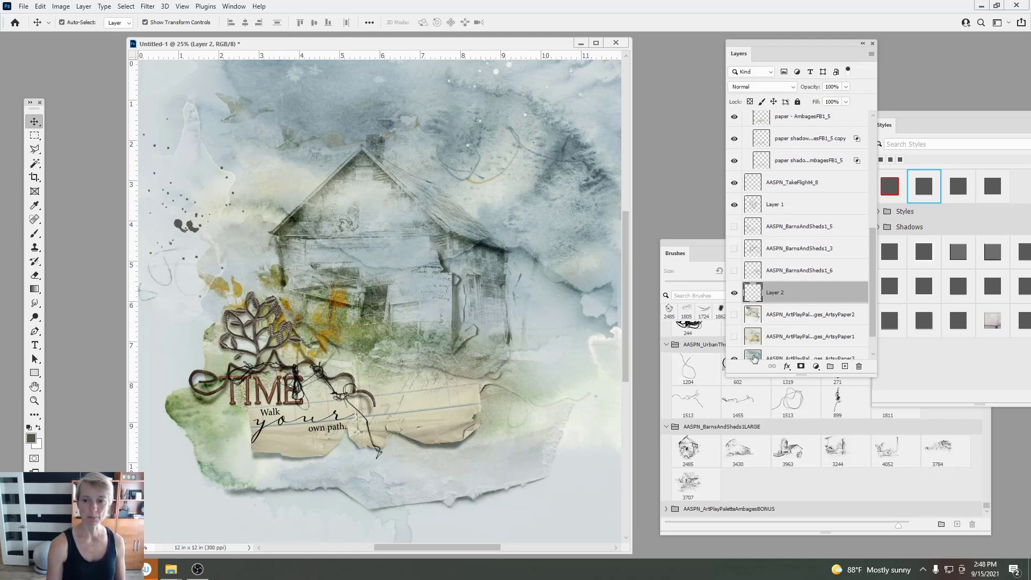
Step: Stamp the 986 px brush from the AASPN_ArtPlayPaletteAmbagesBONUS set over the barn on Layer 2, using the sampled blue-grey a5b7bb
click(763, 470)
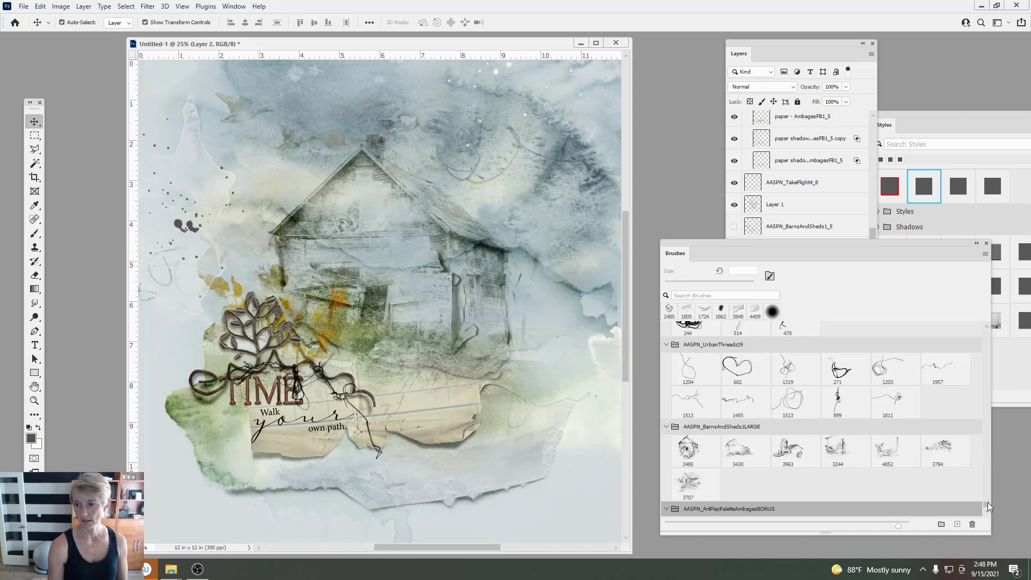
scroll(987, 505, down, 2)
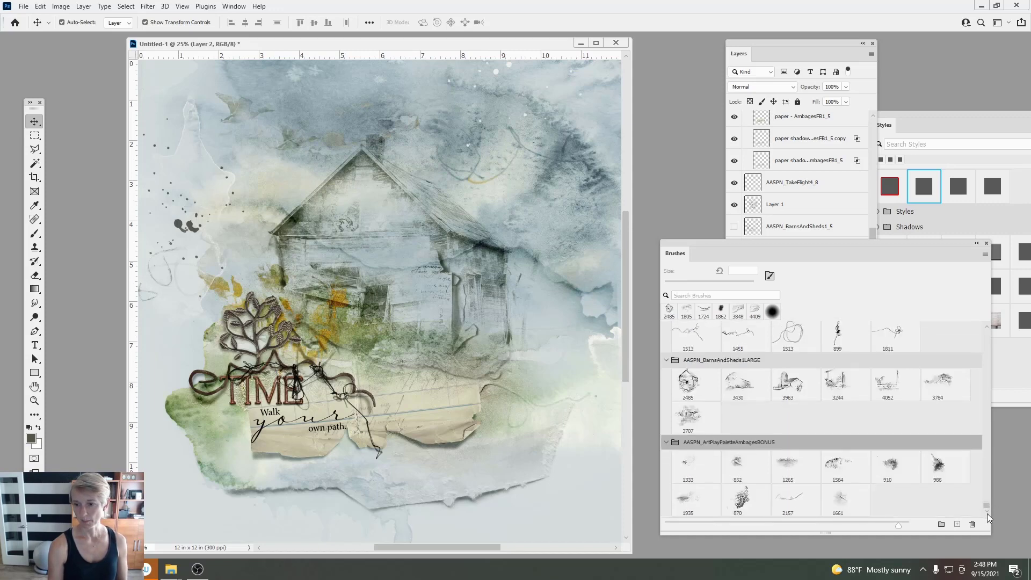
click(939, 470)
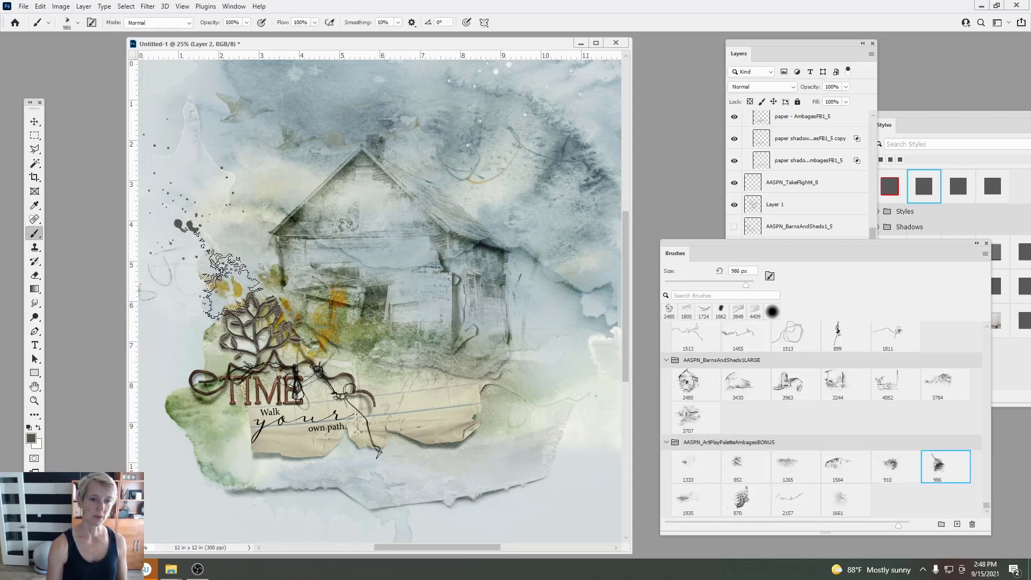
click(33, 438)
click(398, 244)
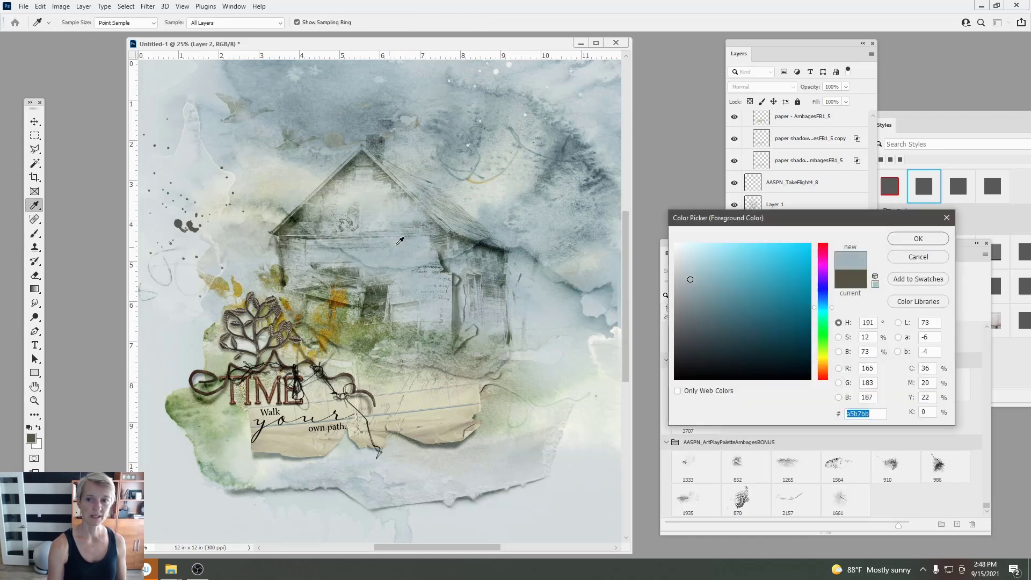
click(917, 239)
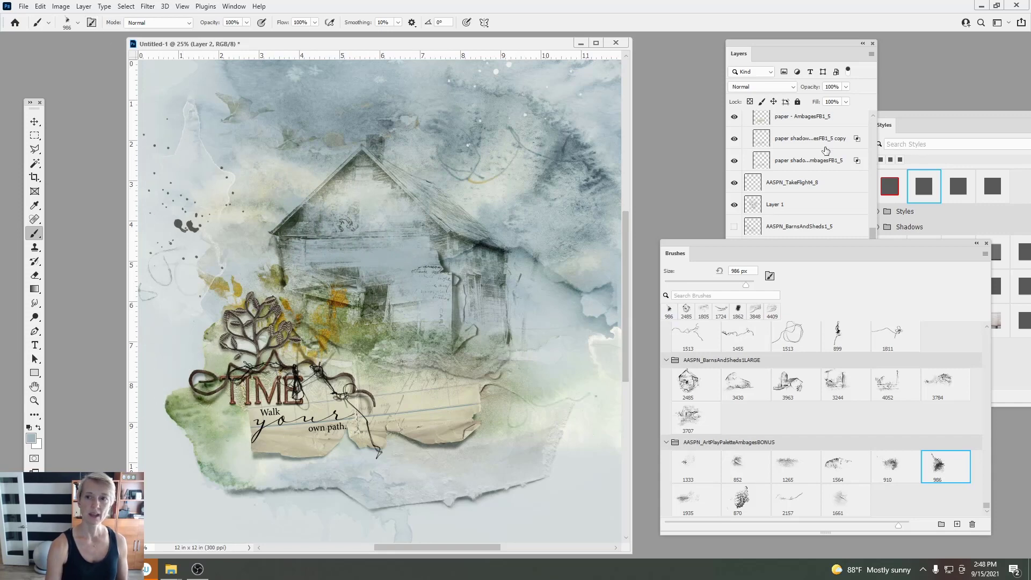
Step: Recolour the Layer 2 stamp with Hue/Saturation at hue -75 and lightness +37, and leave its blend mode at Normal
drag(776, 56, 748, 62)
click(61, 6)
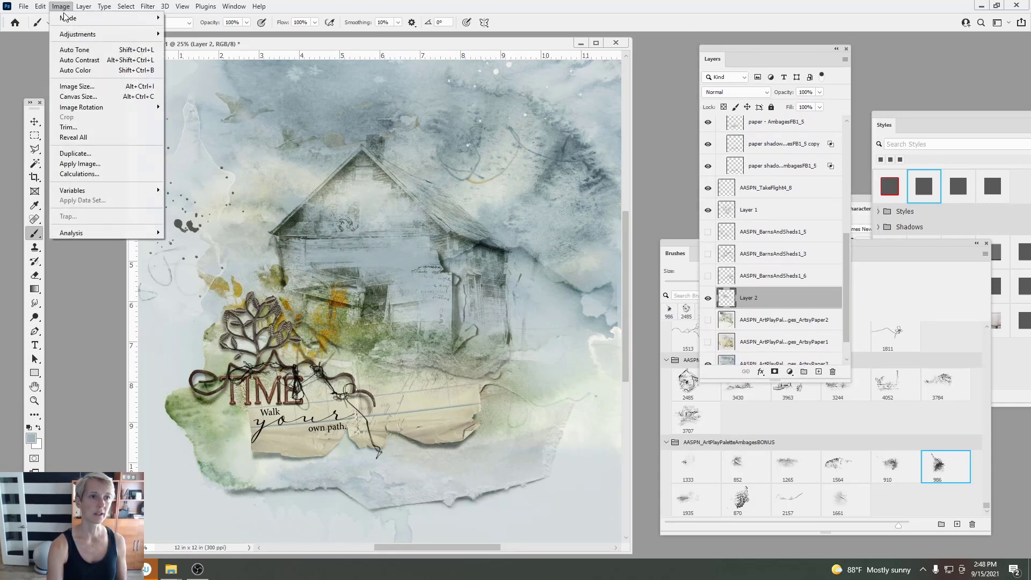
mouse_move(81, 34)
click(194, 93)
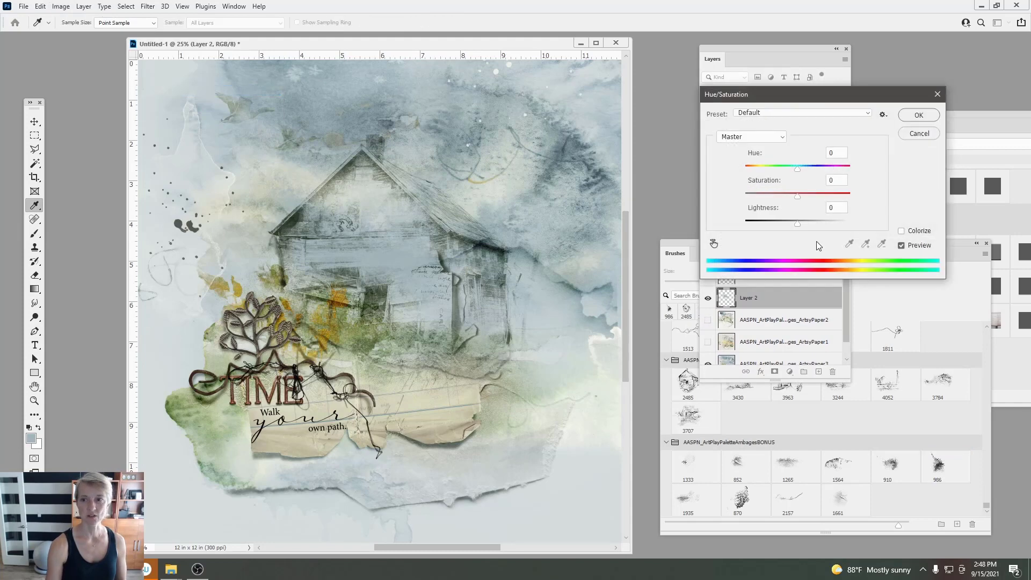
drag(798, 223, 816, 224)
drag(798, 168, 766, 188)
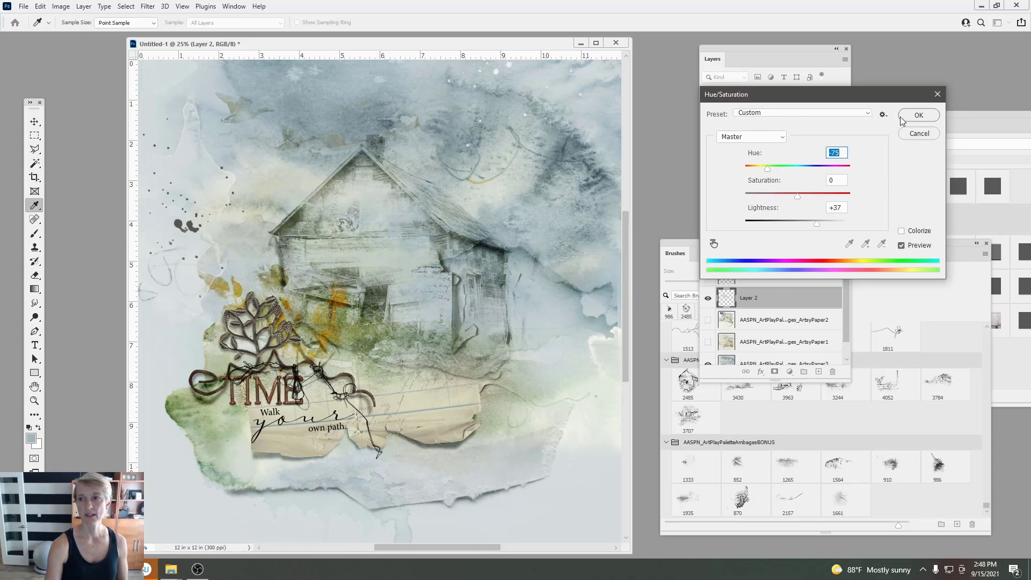
click(918, 115)
click(735, 93)
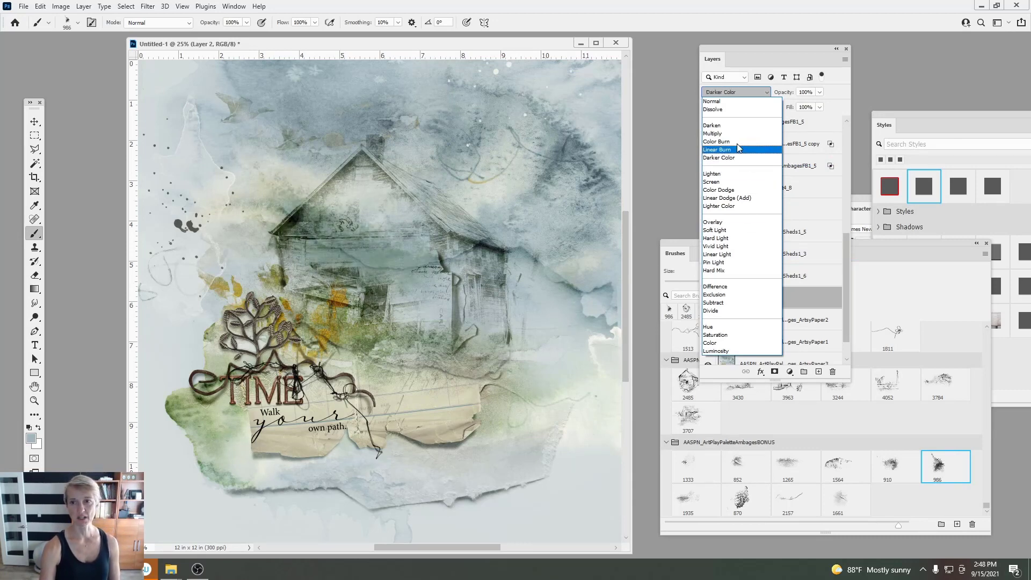
click(744, 101)
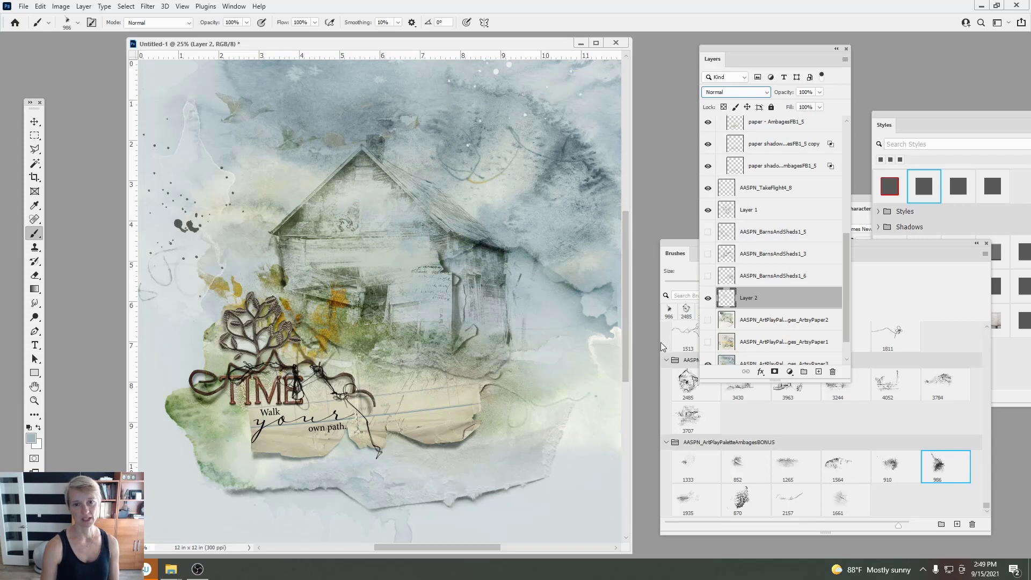
Step: Add a new layer above Layer 2 and stamp the 870 px Ambages brush in white over the front of the barn
click(818, 372)
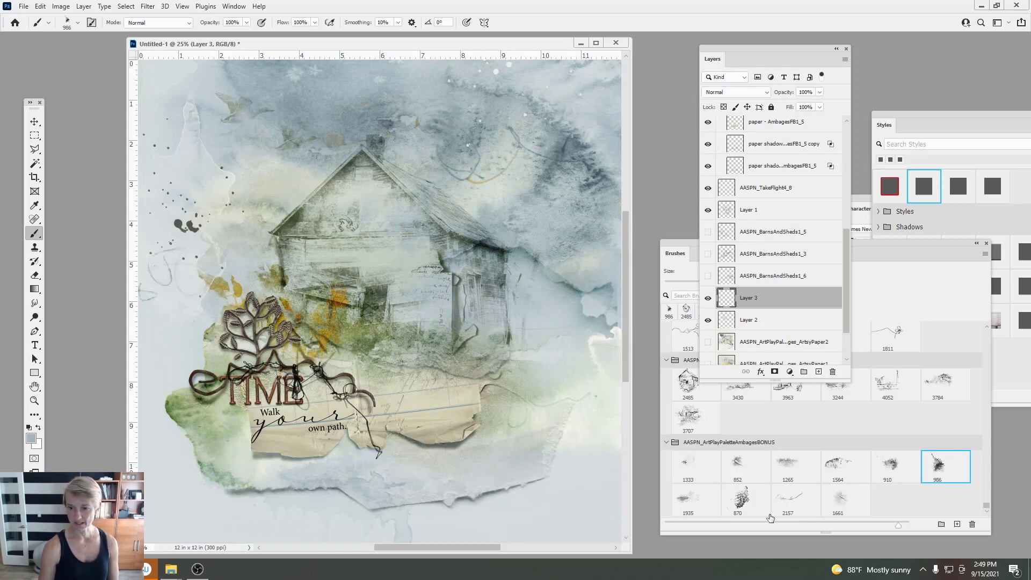
click(740, 499)
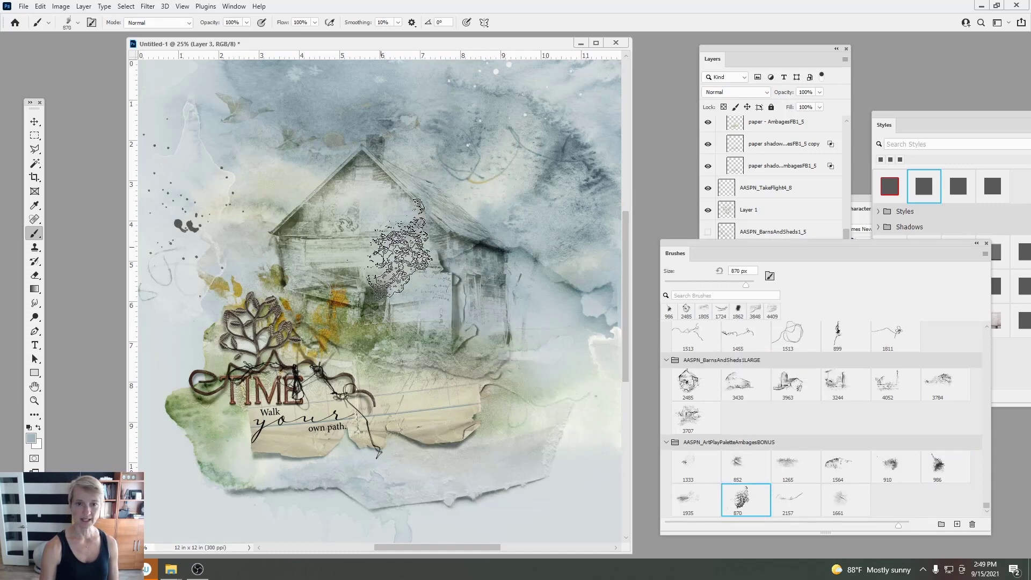
click(430, 255)
click(38, 429)
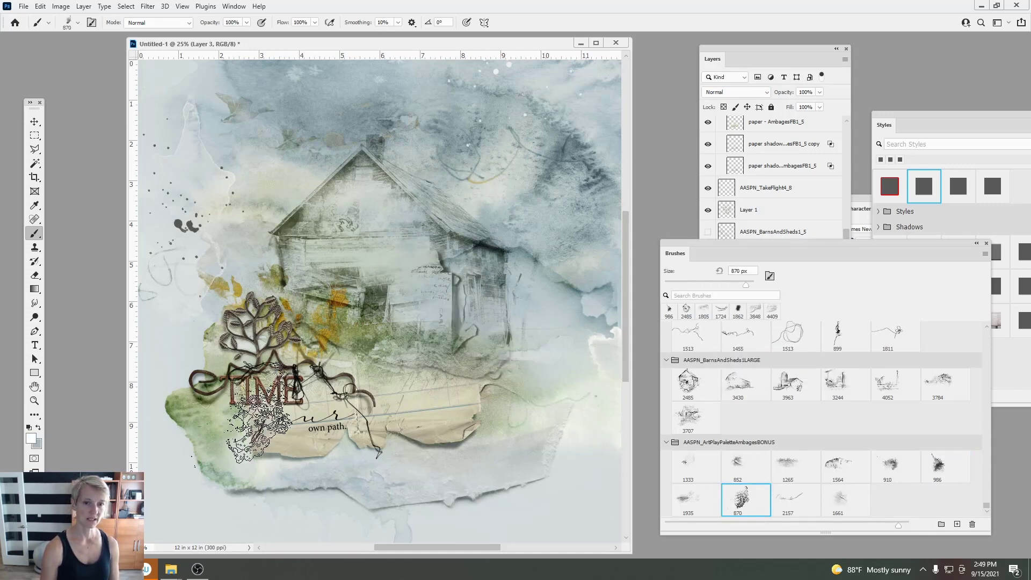
click(780, 58)
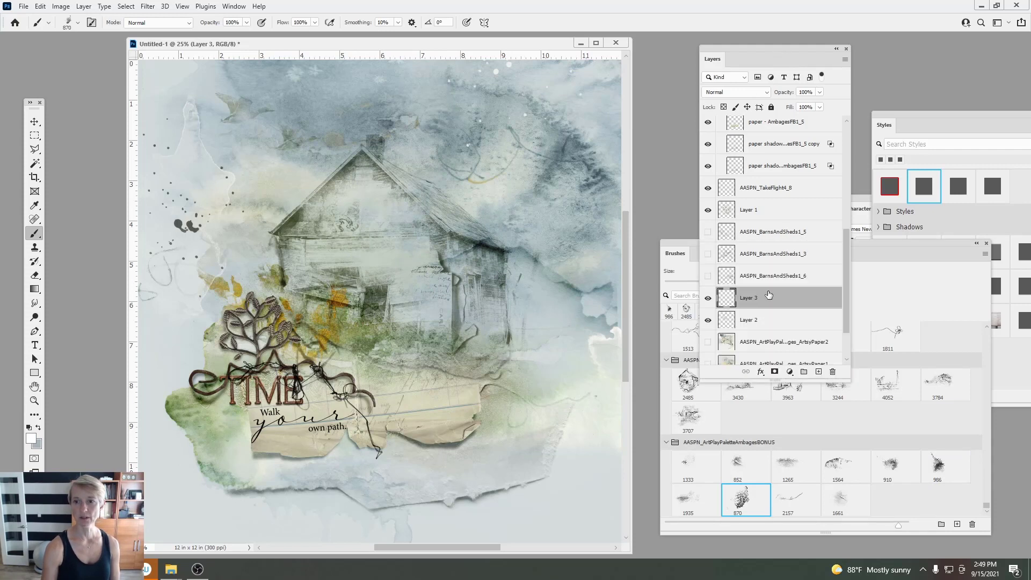
click(708, 321)
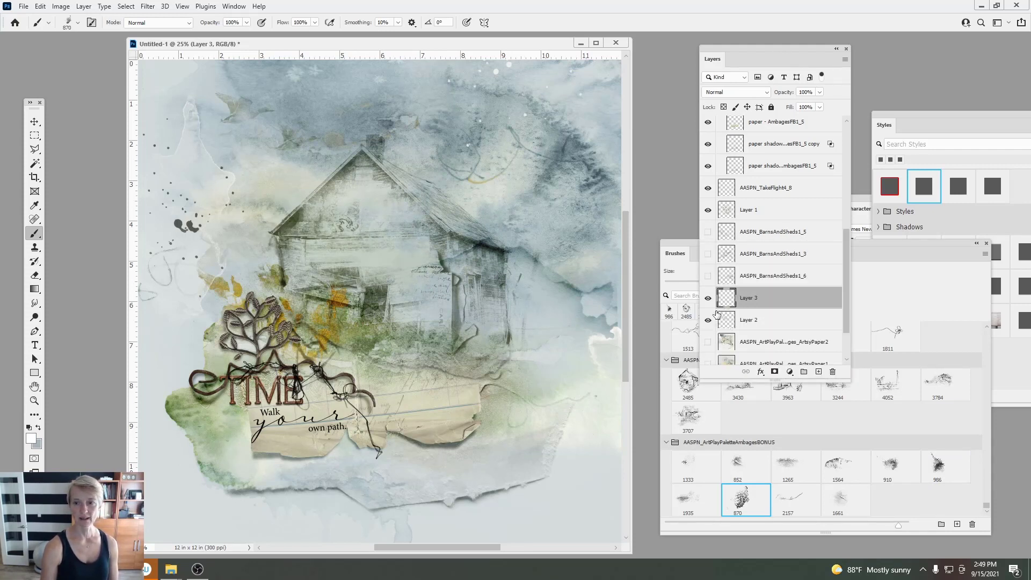
click(707, 298)
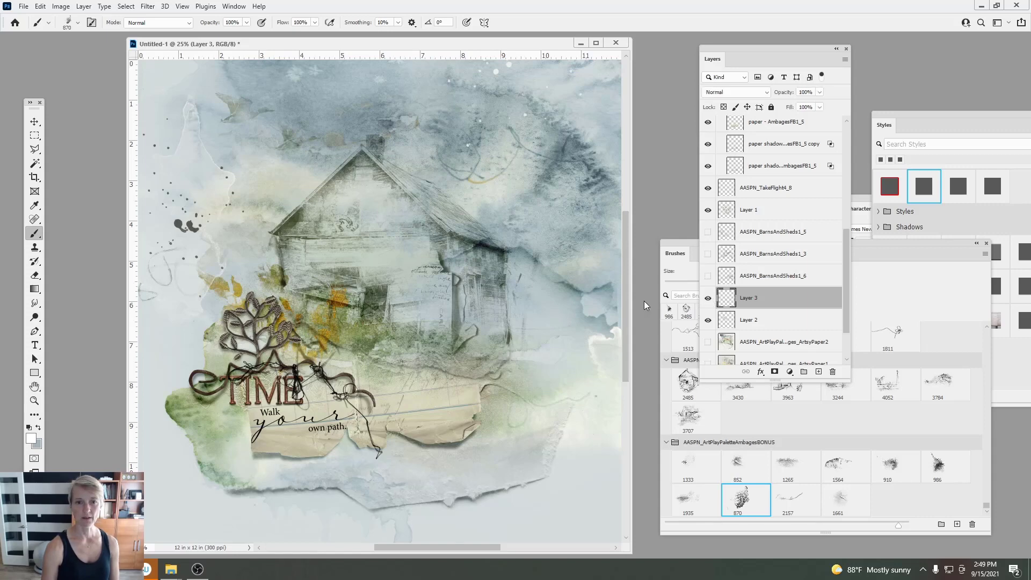
click(408, 268)
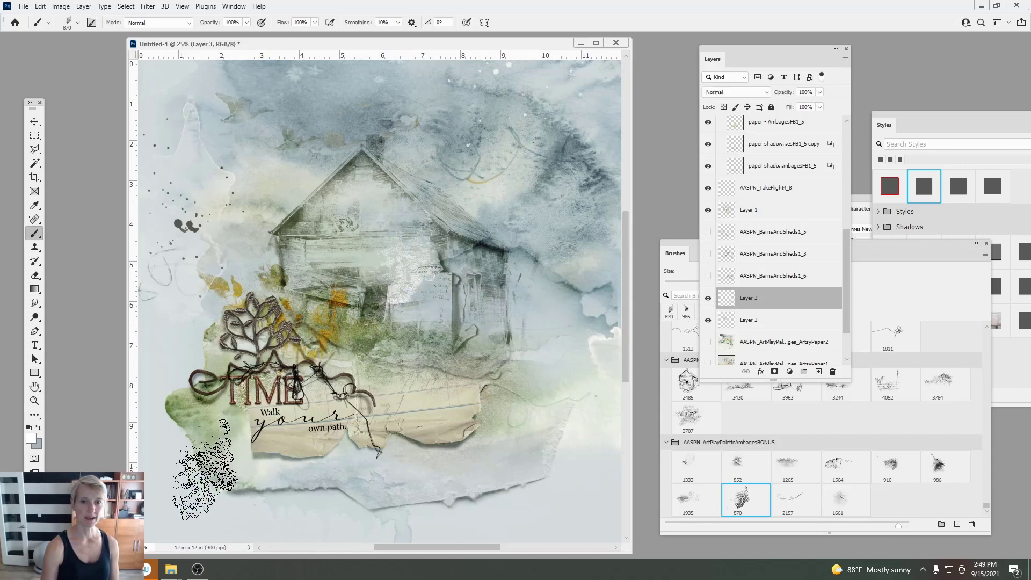
Step: Give the white stamp layer a drop shadow with strongly reduced opacity, and nudge the stamp slightly on the barn
click(84, 8)
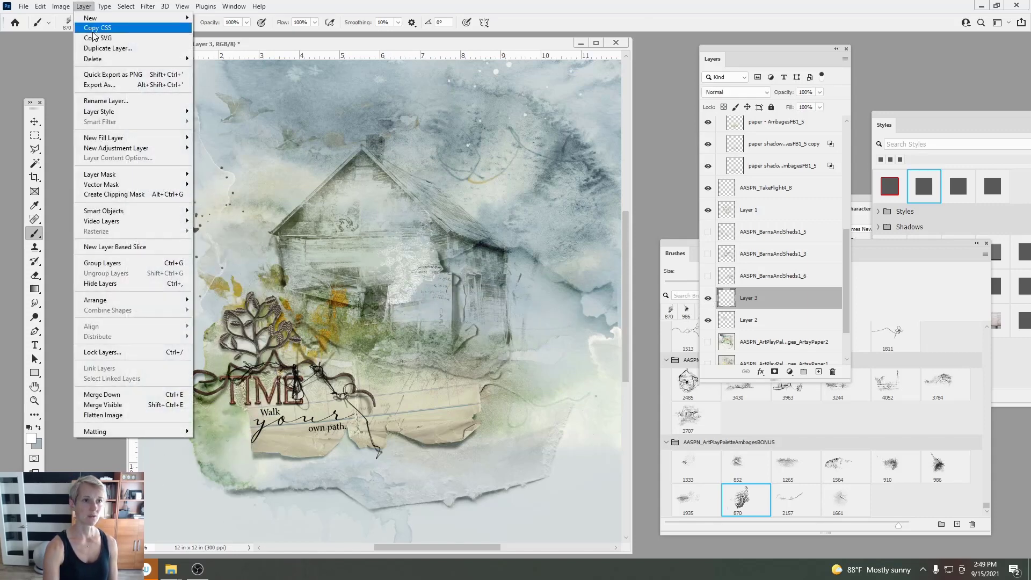
mouse_move(110, 112)
click(239, 219)
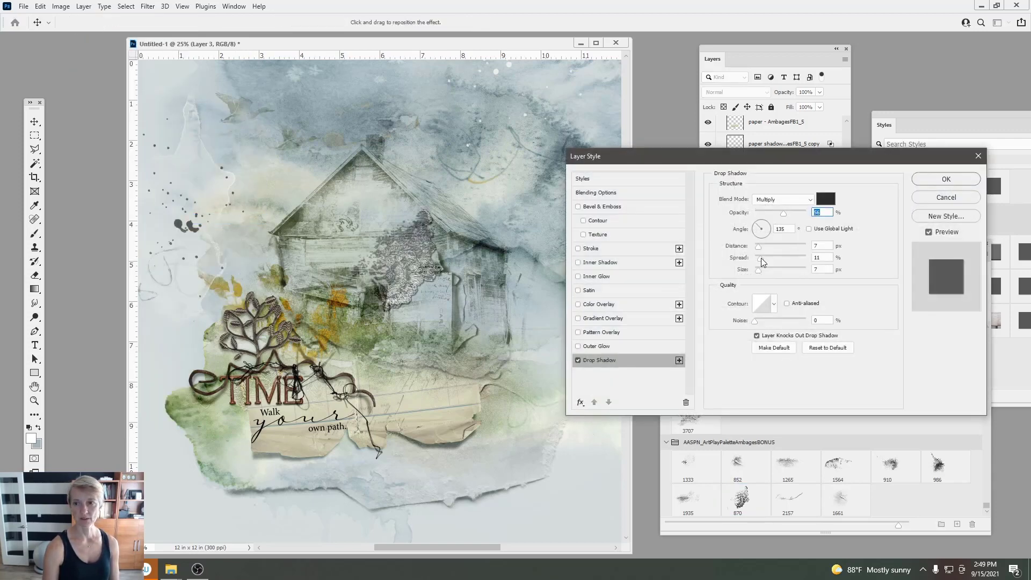
drag(782, 216, 761, 225)
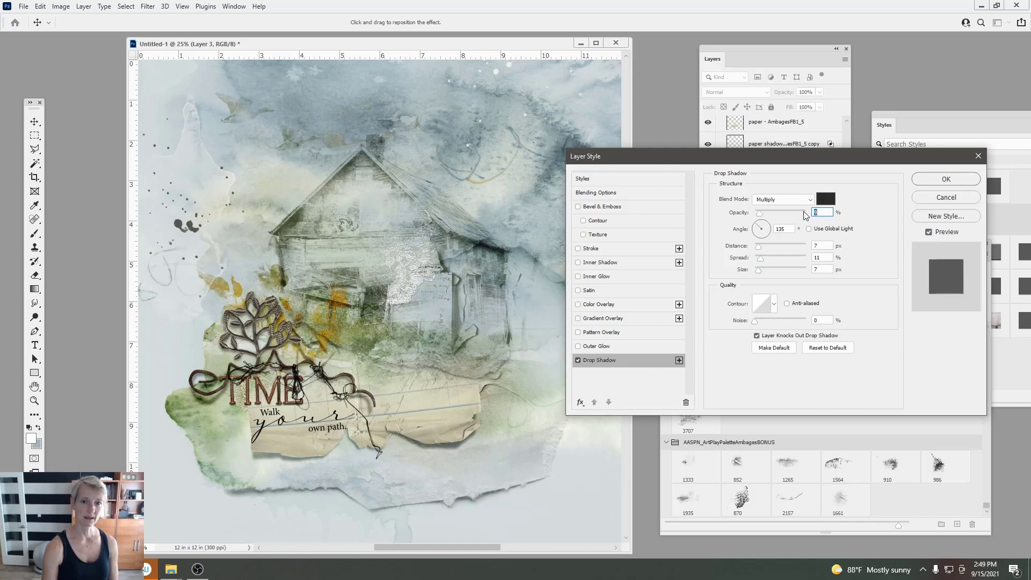
click(946, 179)
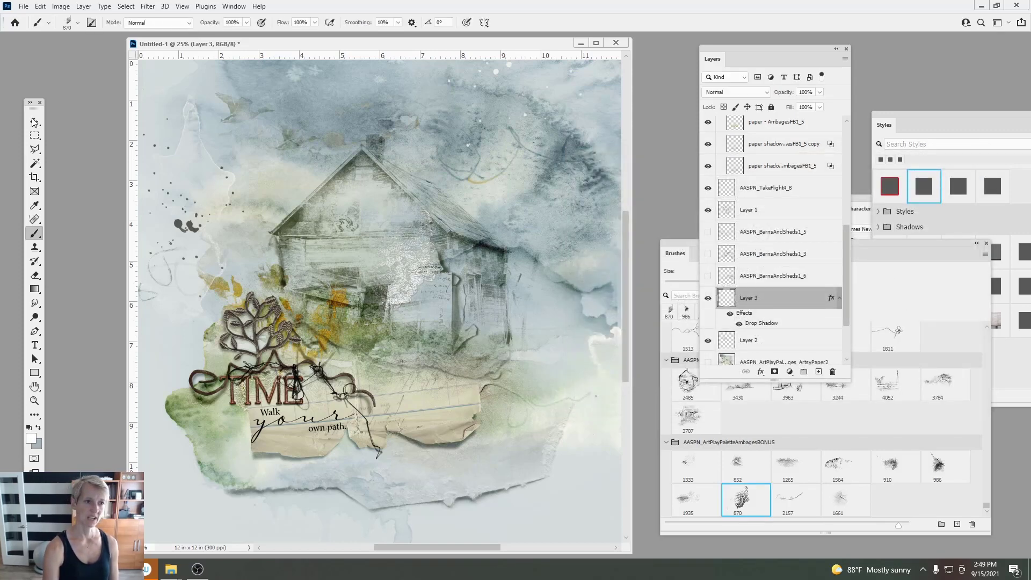
key(v)
mouse_move(406, 302)
mouse_down()
mouse_move(418, 301)
mouse_move(414, 309)
mouse_move(383, 256)
mouse_move(406, 282)
mouse_move(395, 293)
mouse_move(404, 297)
mouse_up()
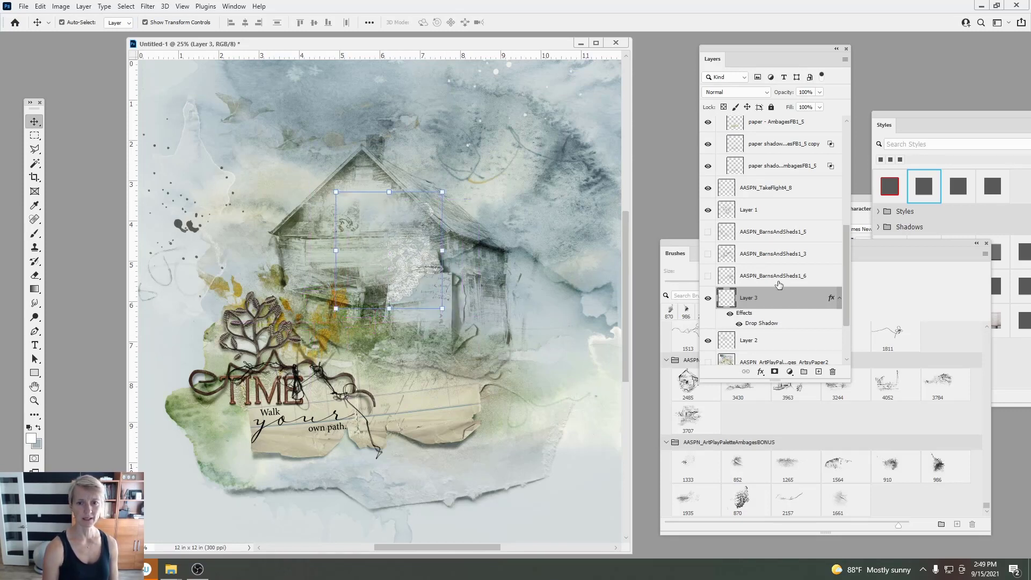
Step: Add a new layer above Layer 3, choose the 1333 px Ambages brush, and sample dark brown 2d221b from the cluster as foreground colour
click(819, 372)
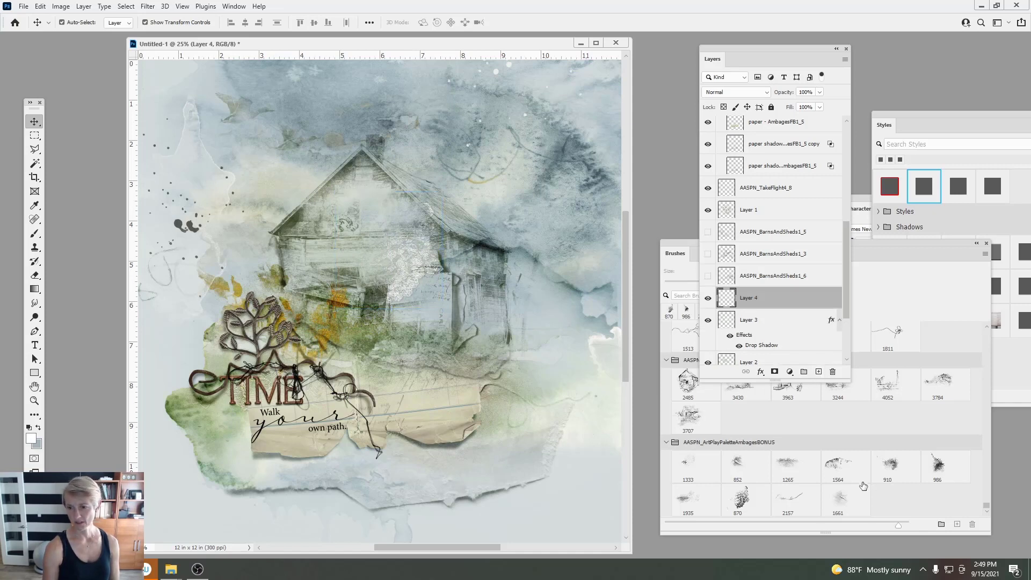
click(689, 465)
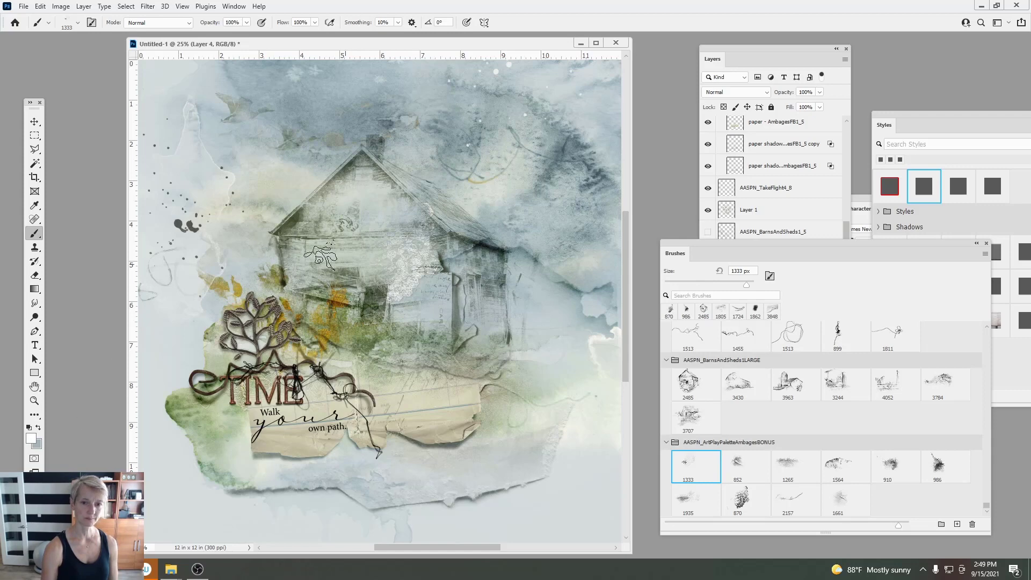
click(29, 429)
click(31, 437)
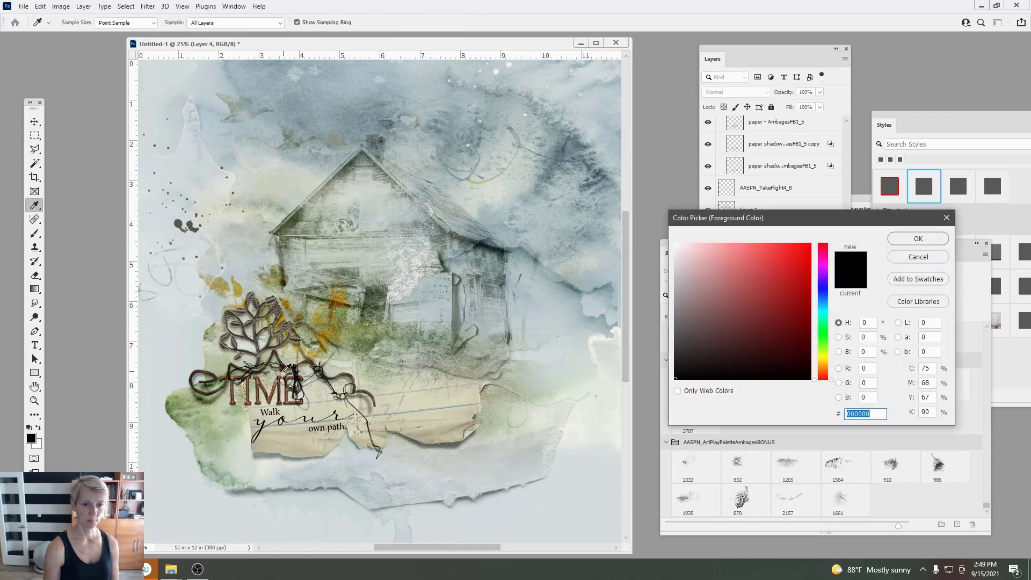
click(288, 365)
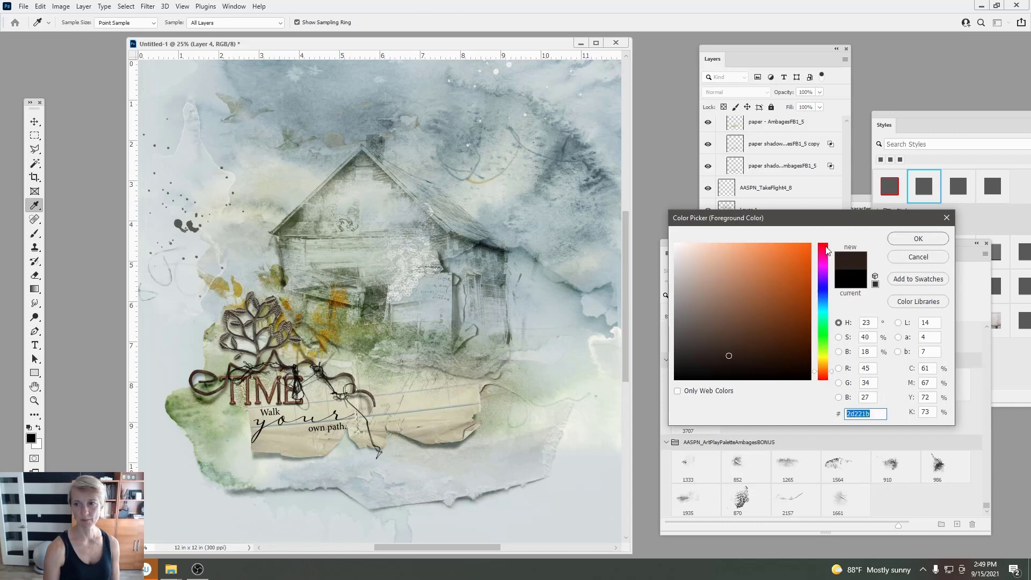
click(899, 237)
Step: Add a new layer above the Walk Your Own Path WordART and stamp the dark brown 1333 px brush beside the barn's lower right, undoing the first stamp
click(822, 123)
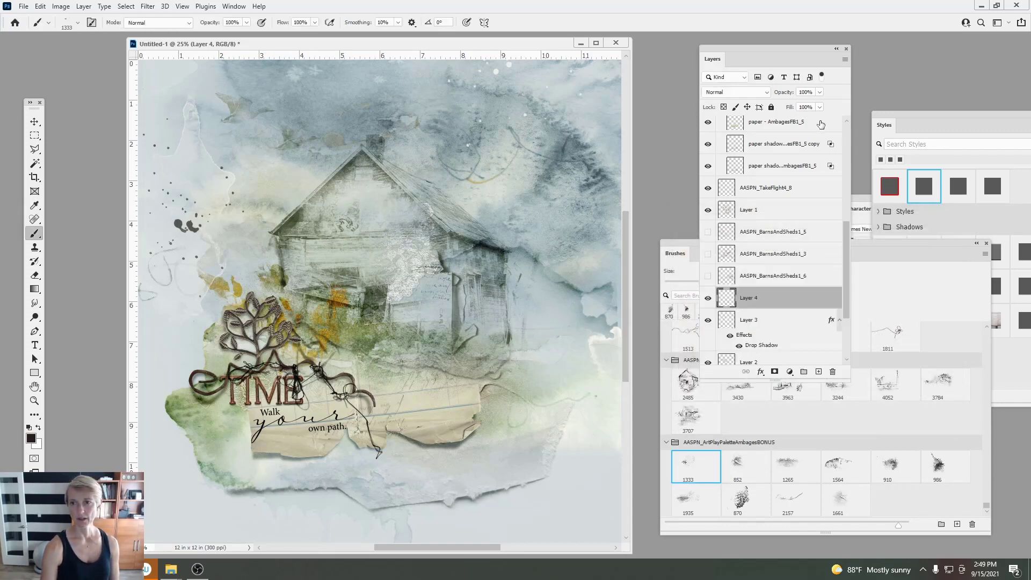
drag(844, 221, 852, 136)
click(777, 141)
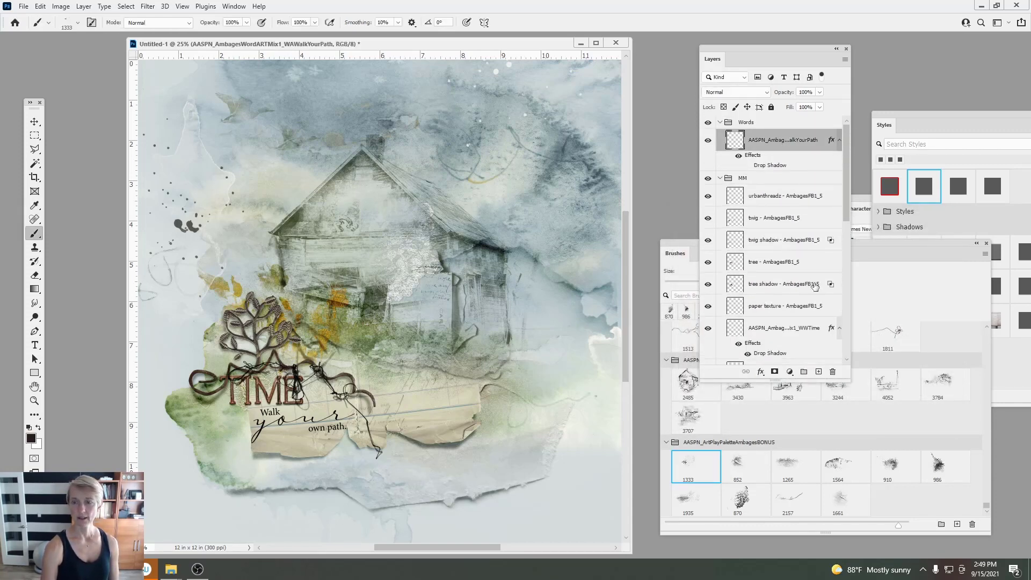
click(819, 371)
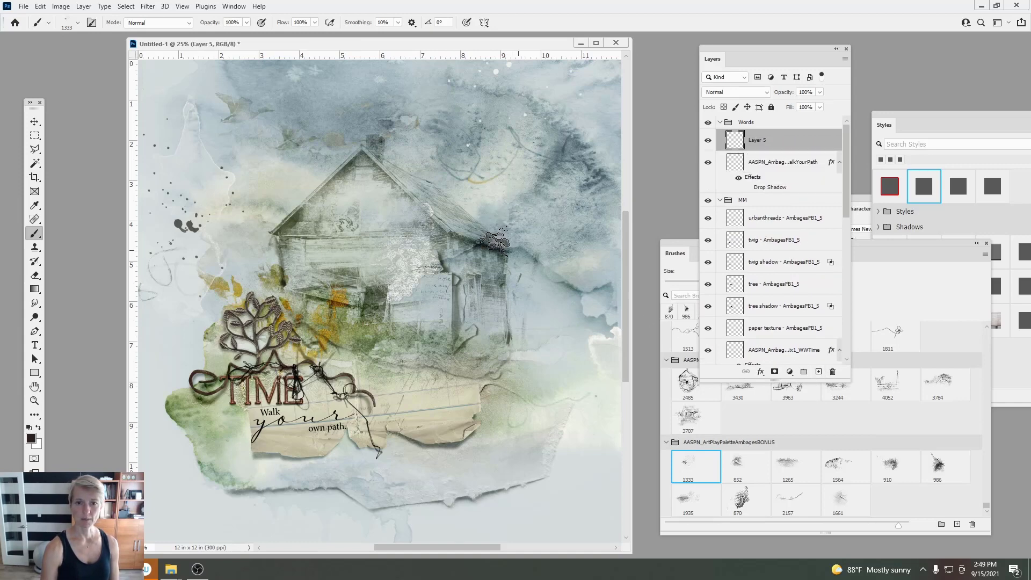
click(40, 6)
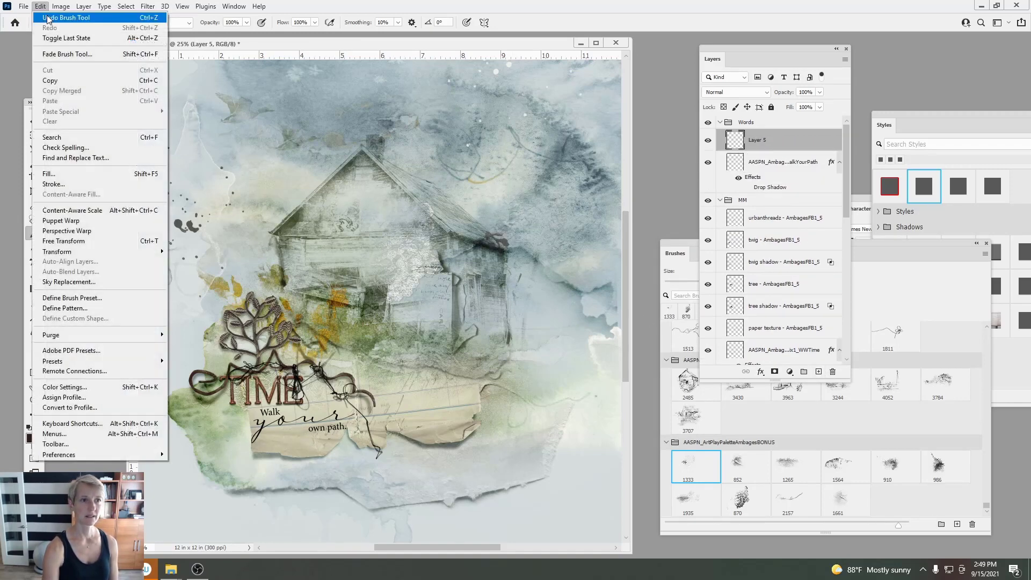
click(49, 18)
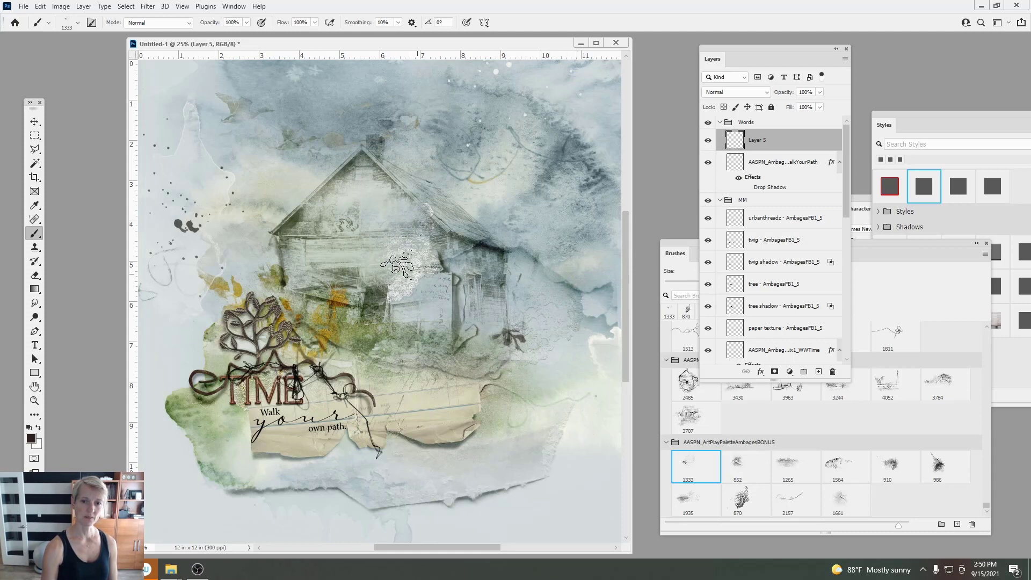
Step: Rotate the dark brown stamp to about -113.44°, place it against the page's right edge, and widen the document window to show the full page width
click(34, 122)
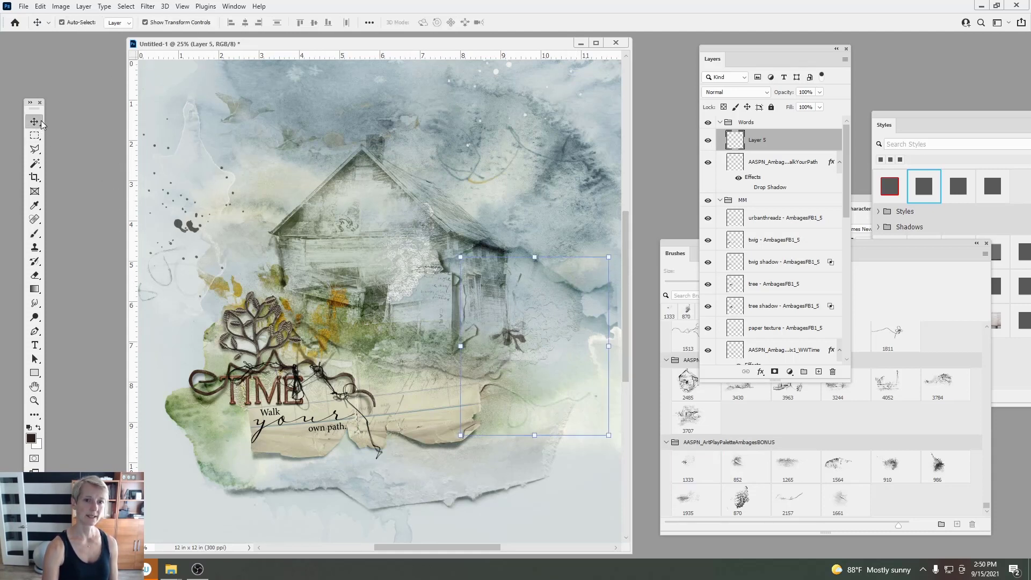
mouse_move(517, 334)
mouse_down()
mouse_move(462, 407)
mouse_move(522, 315)
mouse_up()
drag(599, 227, 465, 320)
drag(543, 333, 607, 373)
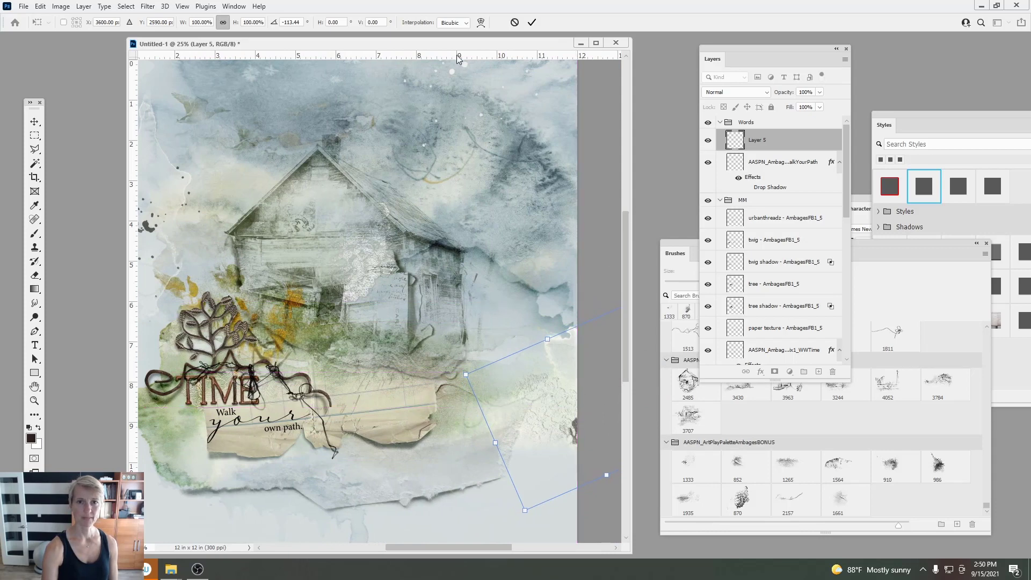
drag(456, 43, 492, 50)
click(530, 23)
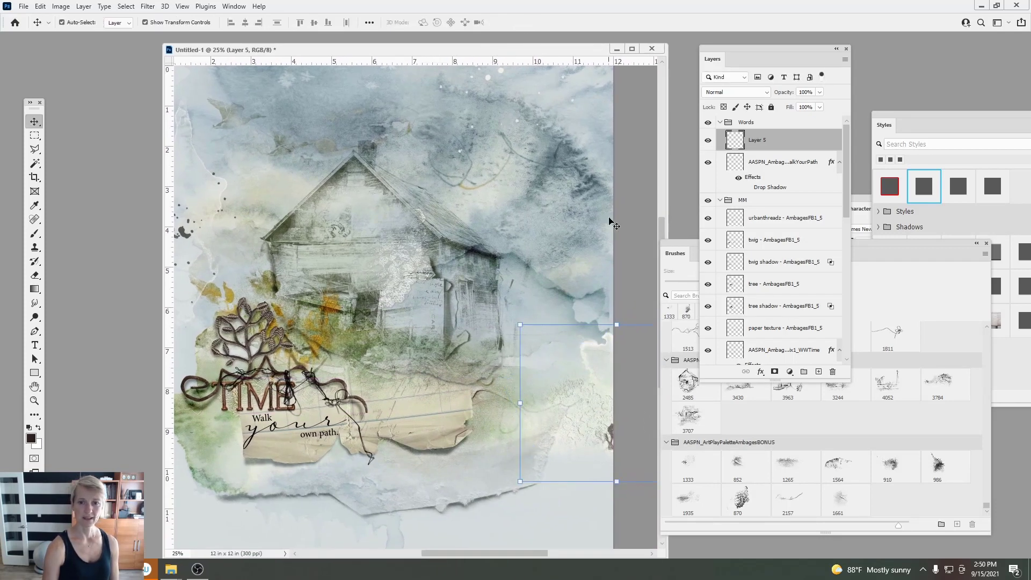
drag(163, 317, 76, 316)
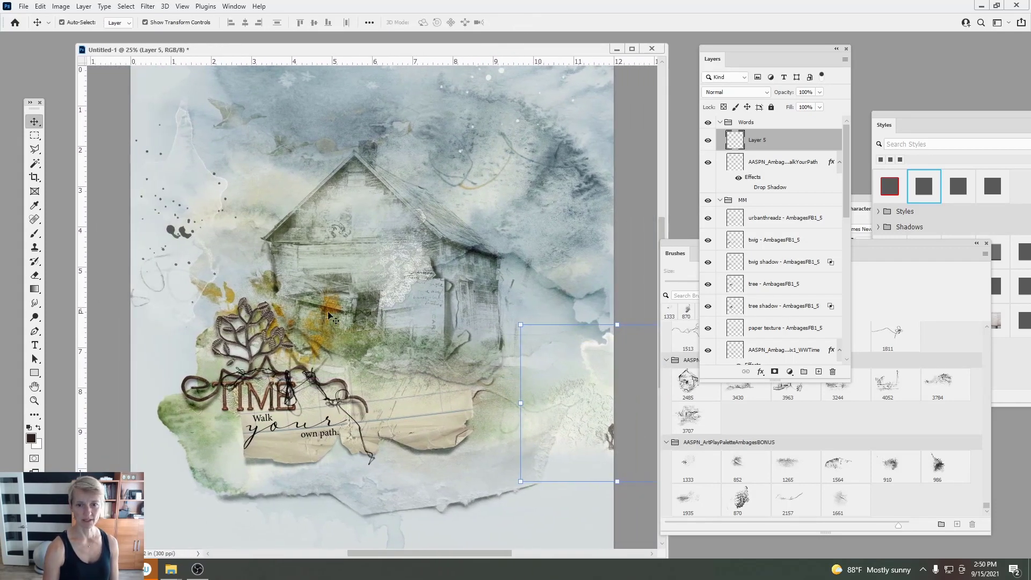
Step: Reposition the dark brown stamp beside the barn's right wall, and delete the white stamp layer, Layer 3
click(40, 6)
click(59, 16)
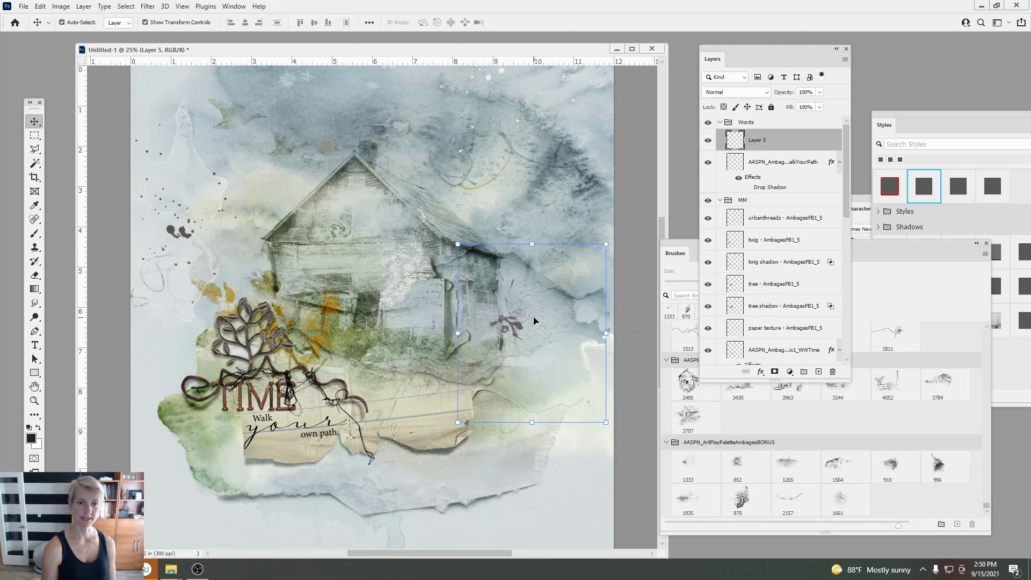
click(404, 292)
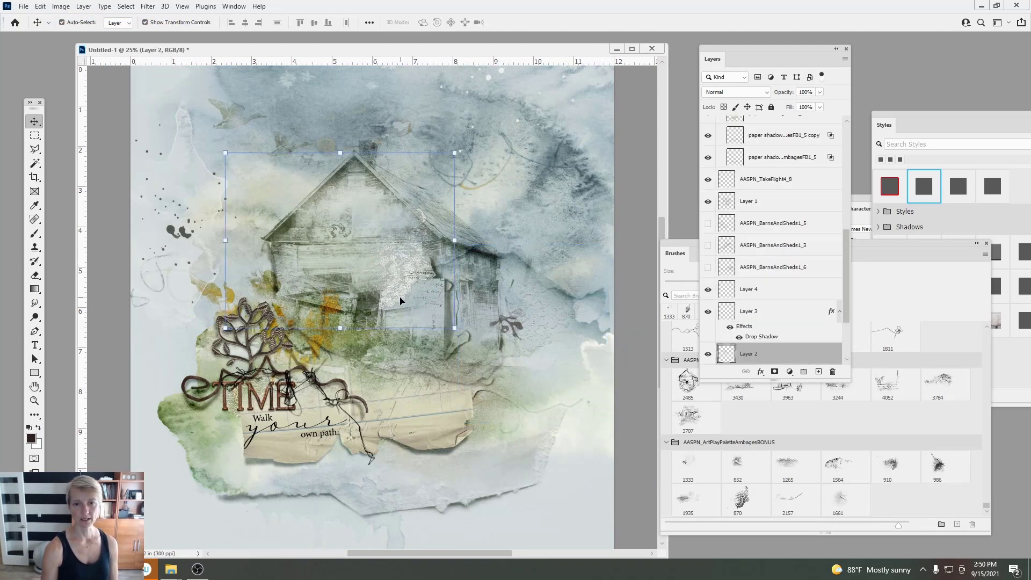
click(401, 300)
click(708, 312)
drag(728, 314, 832, 371)
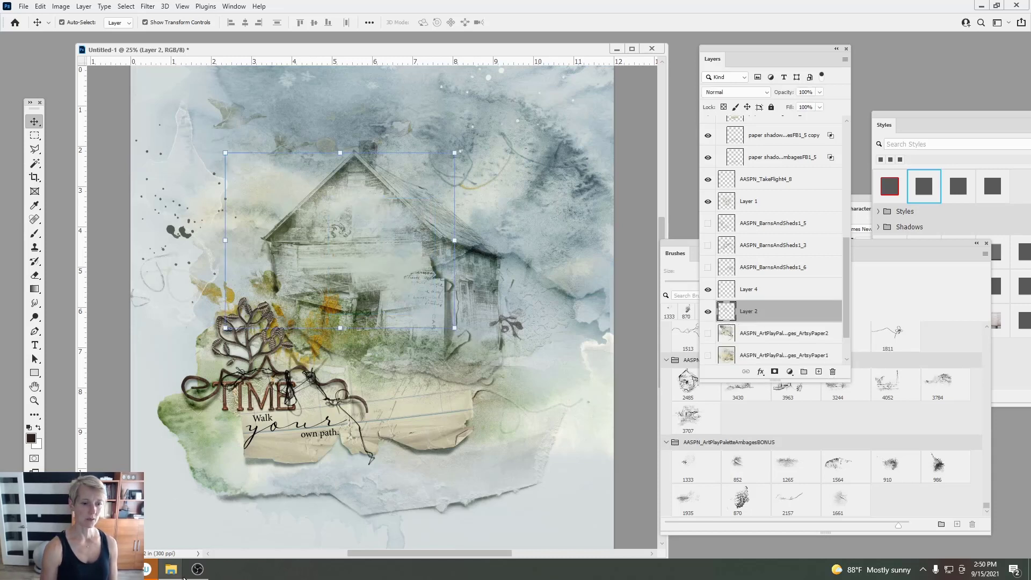
Step: Open AASPN_ArtsyTransfersAmbages_1.psd from File Explorer's ArtPlay Palette Ambages > ArtsyTransfers Ambages > ArtsyTransfers Ambages A folder, and set its window beside the layout
click(678, 245)
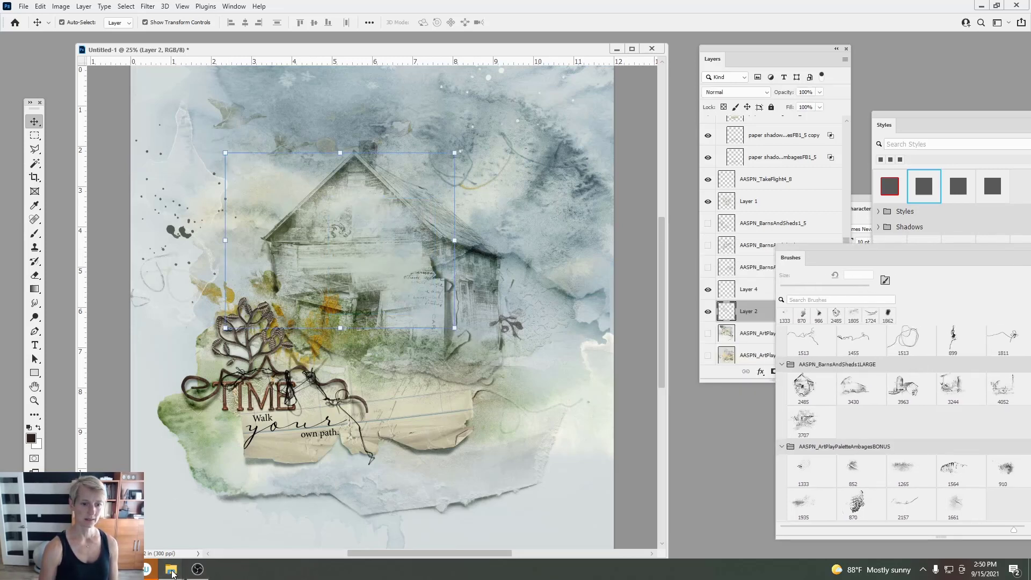
mouse_move(171, 568)
click(172, 542)
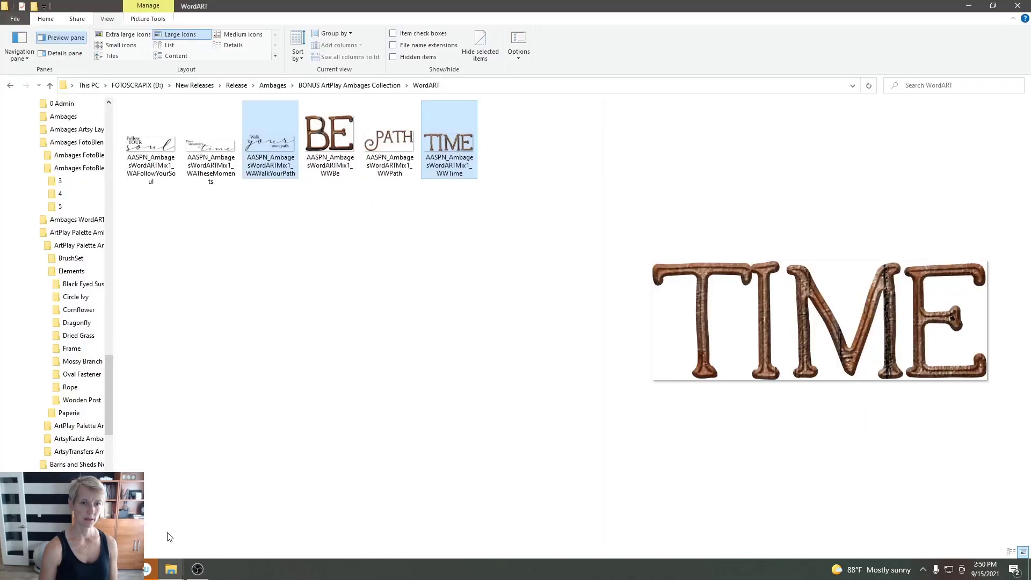
click(272, 85)
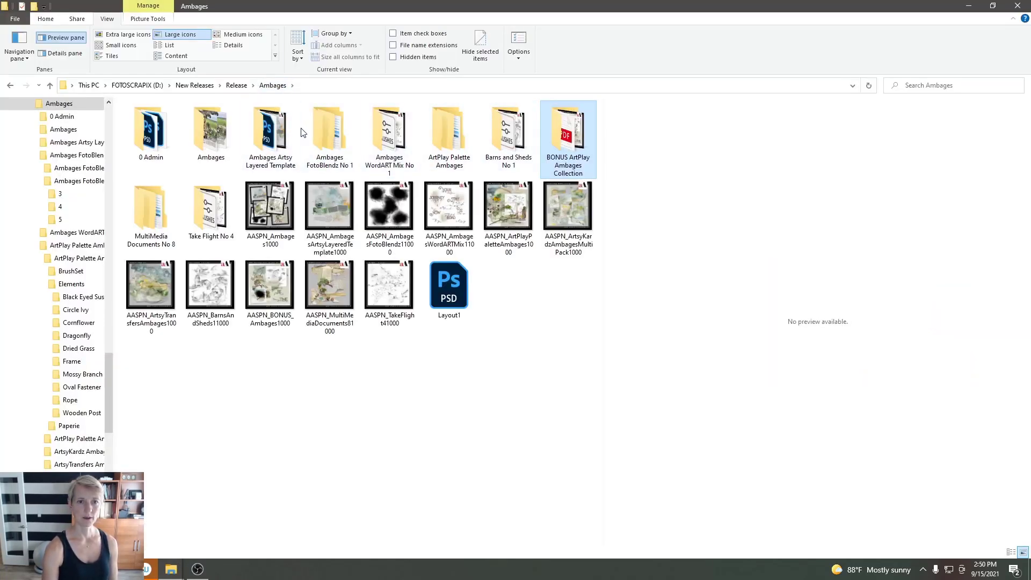
double_click(459, 143)
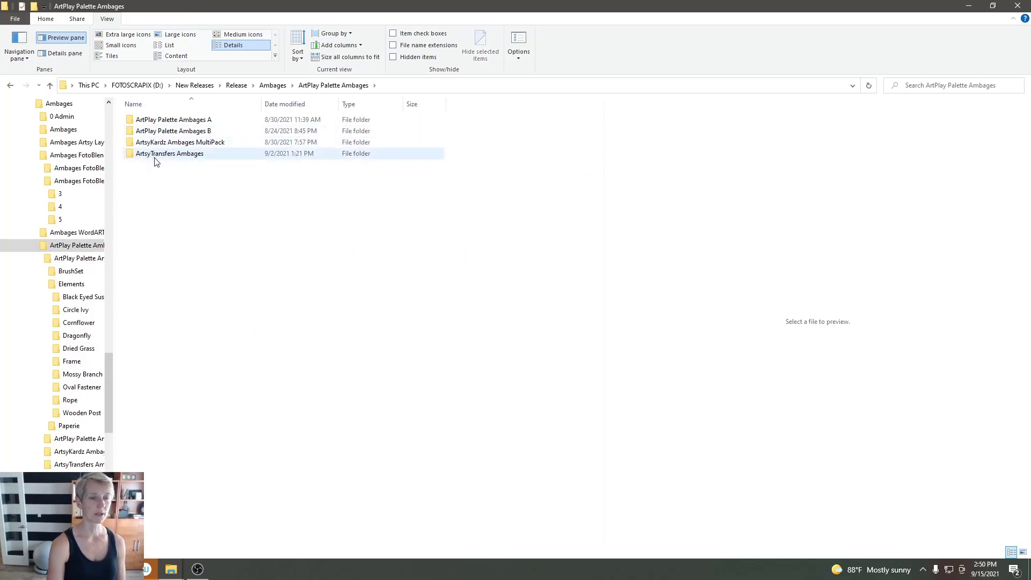
double_click(171, 154)
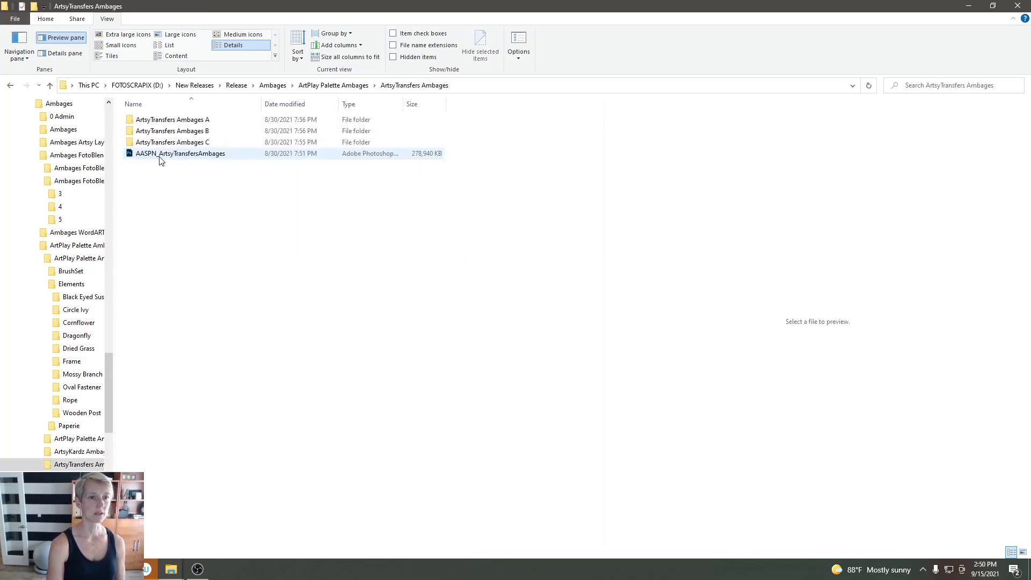
double_click(166, 121)
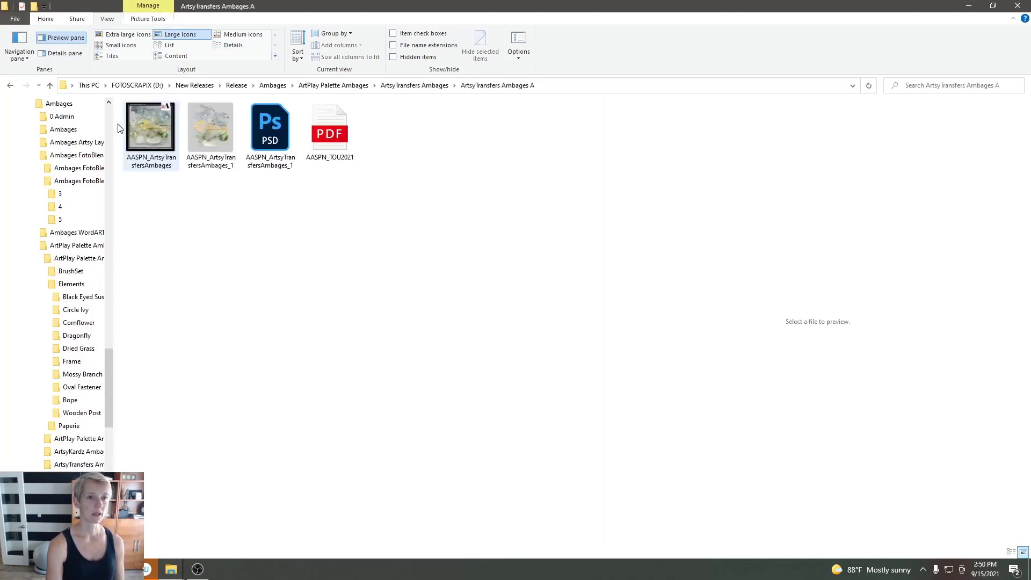
click(271, 129)
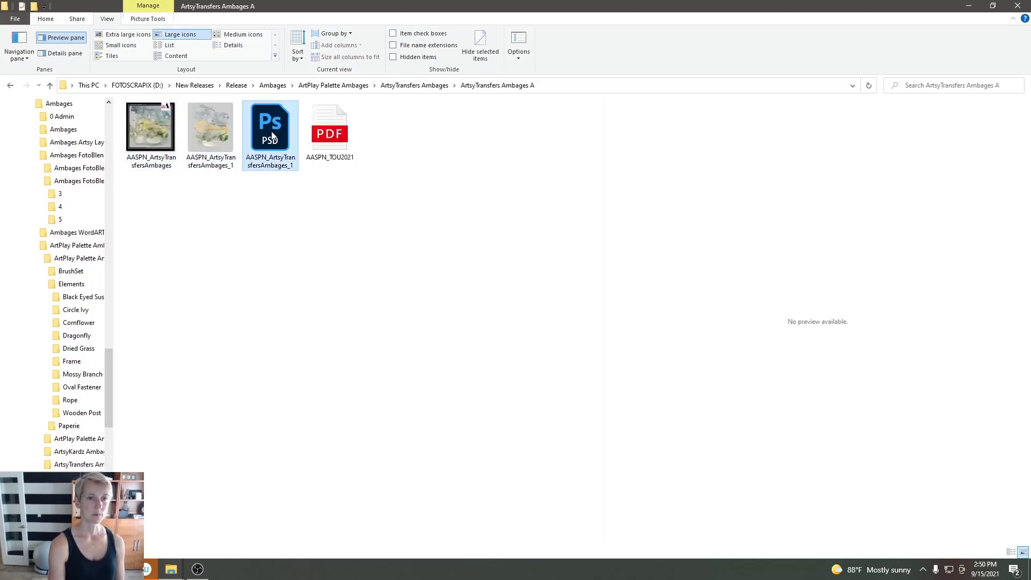
drag(272, 131, 53, 86)
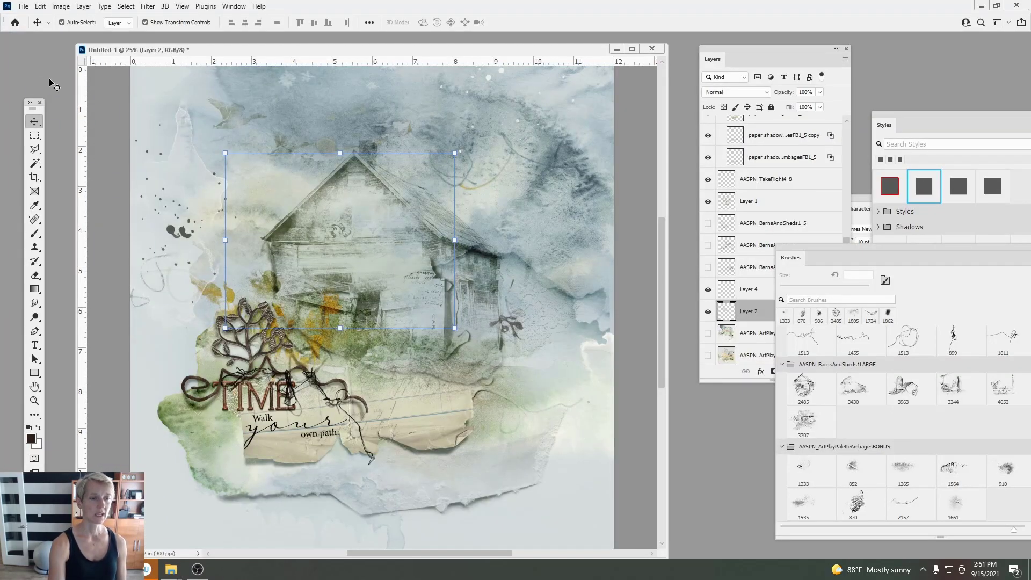
drag(88, 40, 31, 58)
Step: In the transfer document, select the paper - ATAmbages_1 layer on its own, nudge it slightly and hide it
click(754, 310)
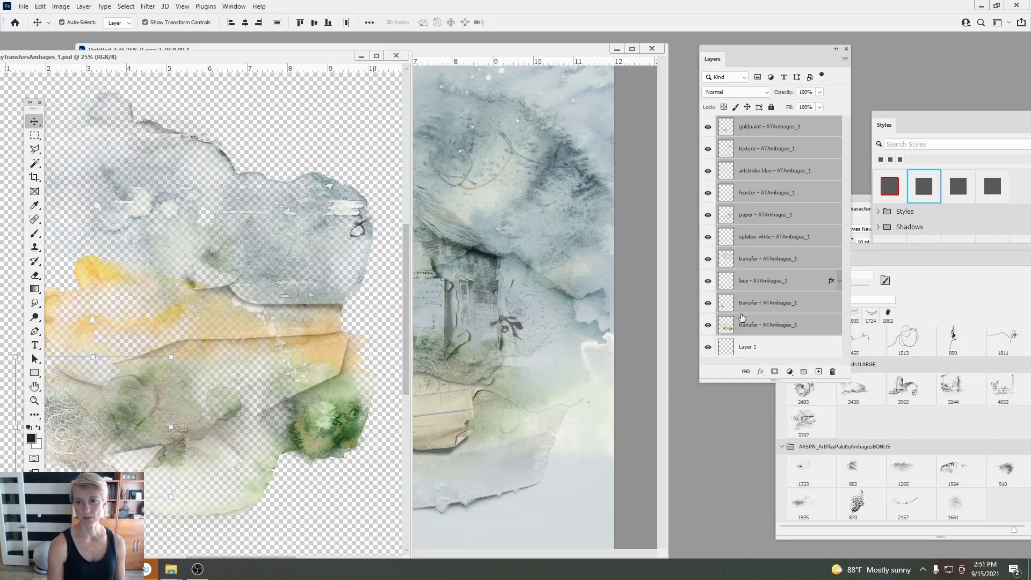
click(788, 242)
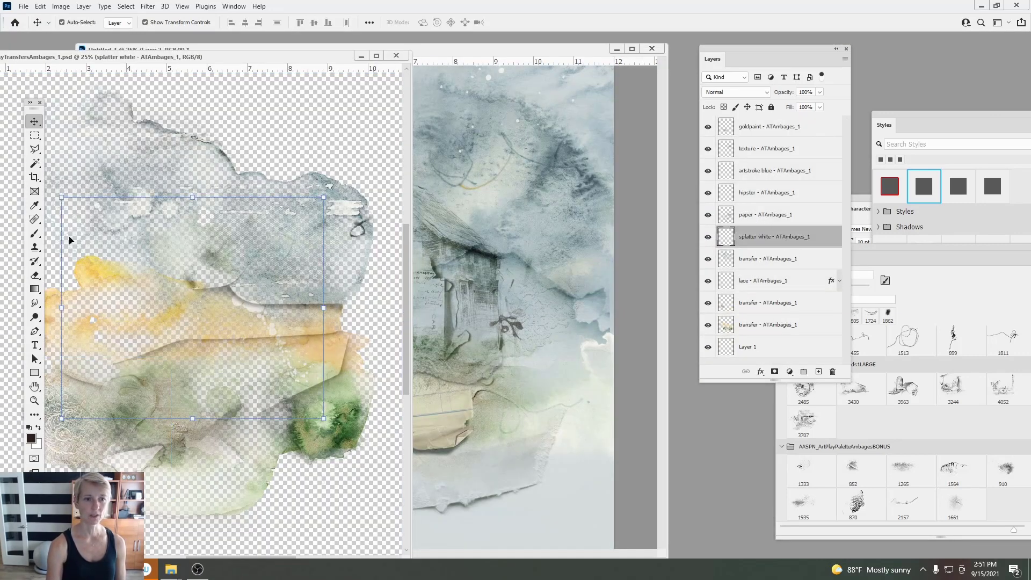
click(752, 217)
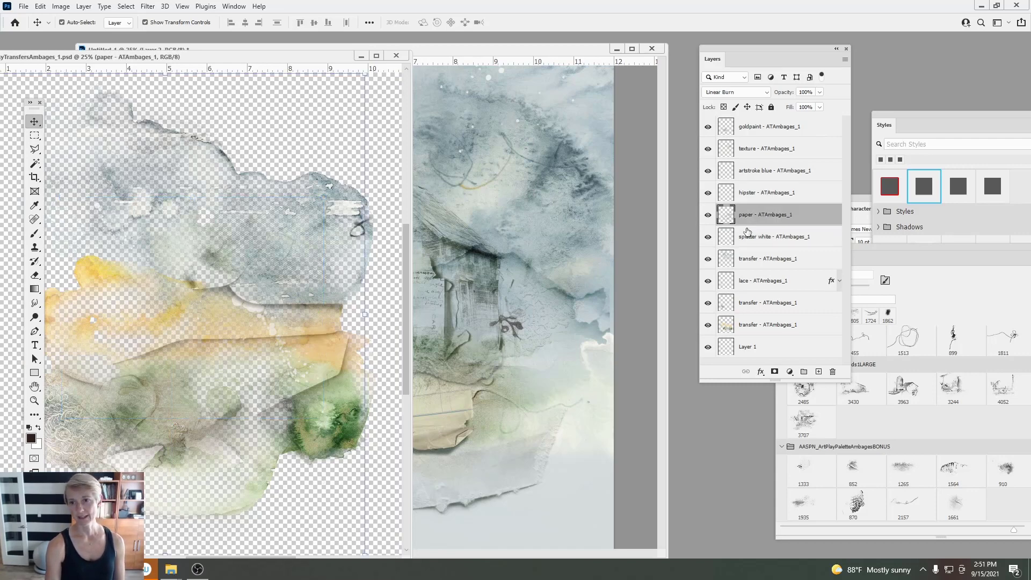
mouse_move(315, 337)
mouse_down()
mouse_move(324, 318)
mouse_move(312, 332)
mouse_up()
click(708, 215)
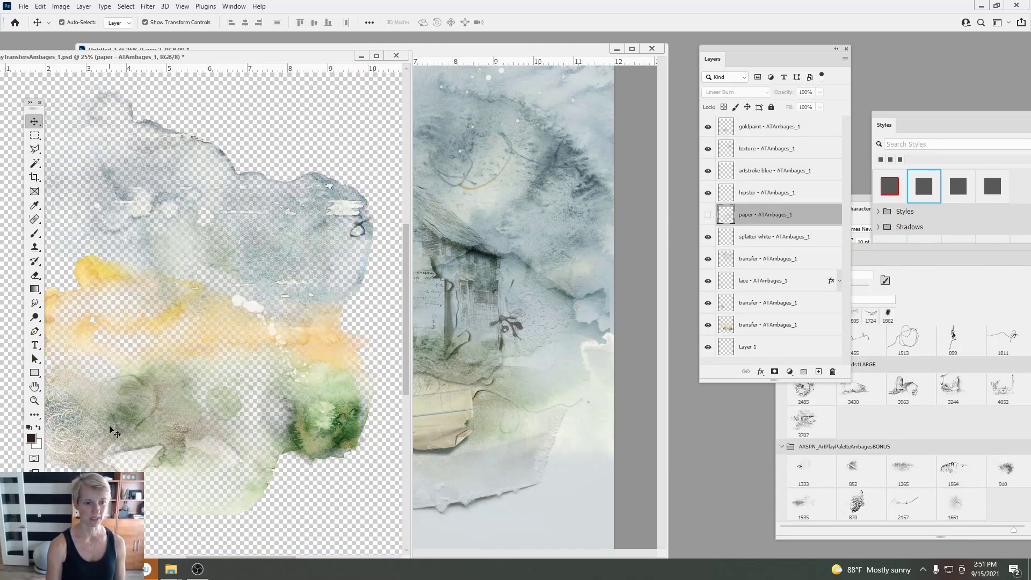
Step: Bring the lace - ATAmbages_1 layer into the layout above Layer 2, place it on the barn's gable and set its blend mode to Normal
click(446, 301)
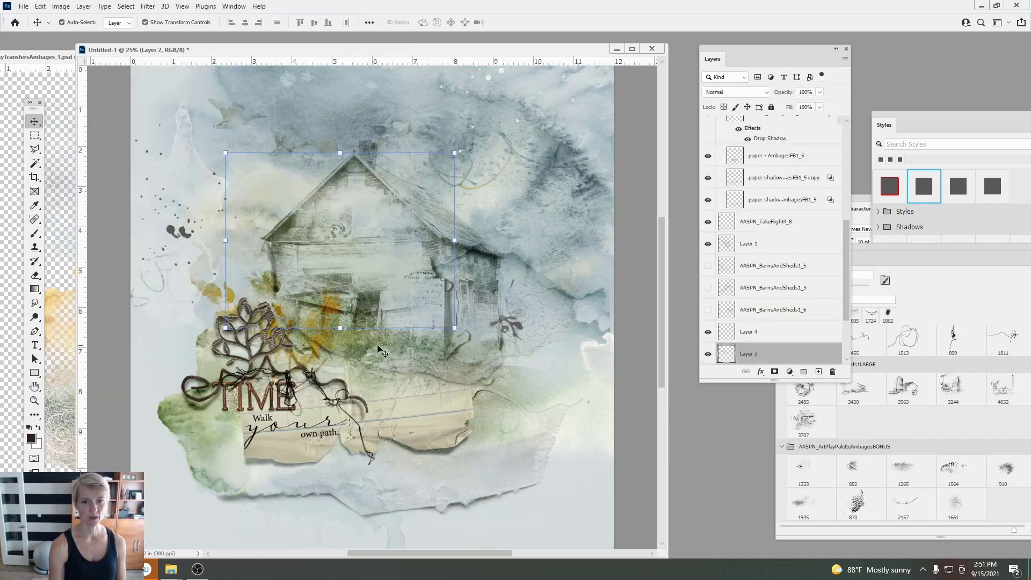
click(59, 410)
drag(70, 440, 365, 218)
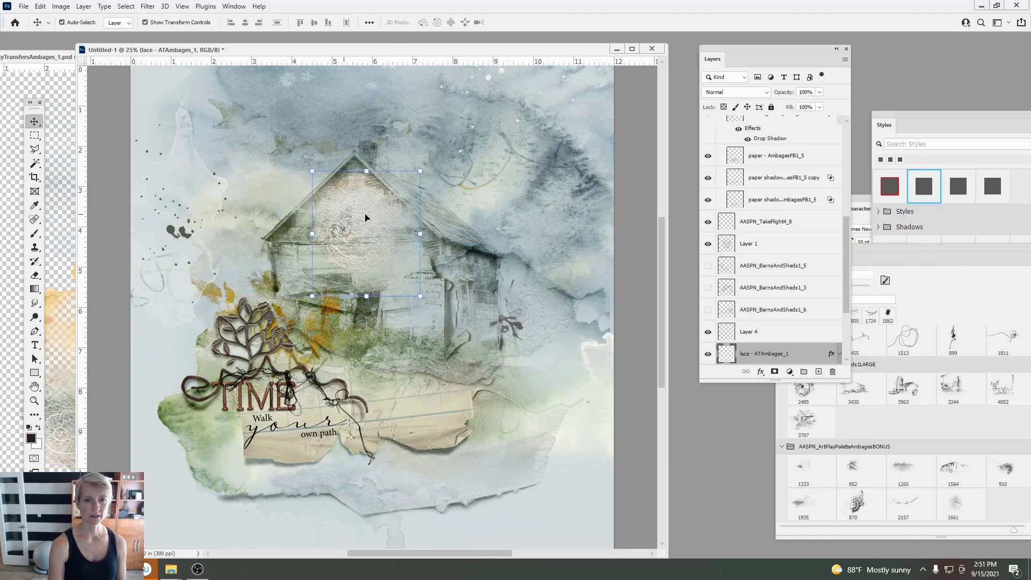
click(740, 91)
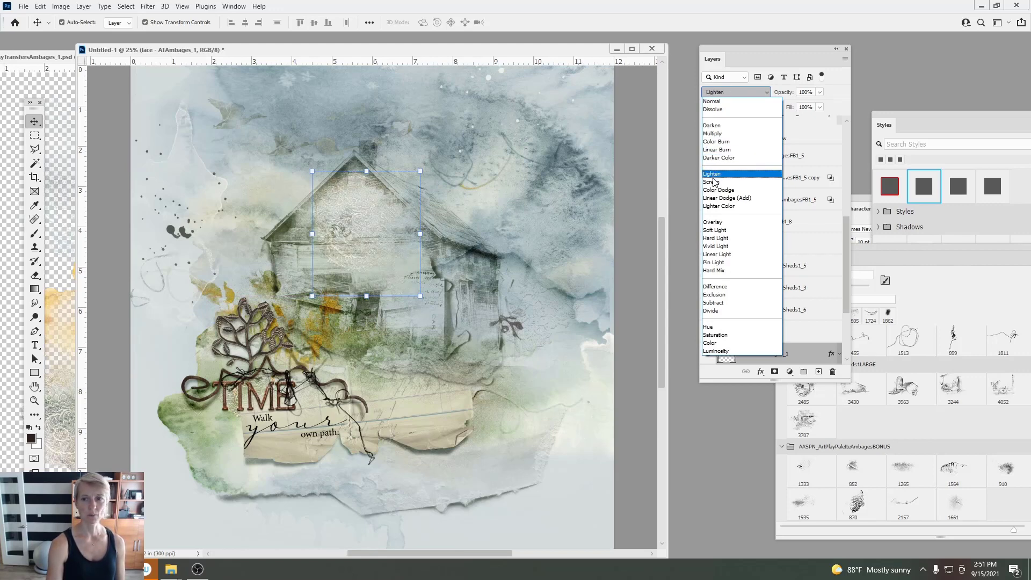
click(723, 103)
Step: Hide the lace in the transfer document, then bring the green transfer layer below it onto the barn's lower right and apply its transform
click(60, 275)
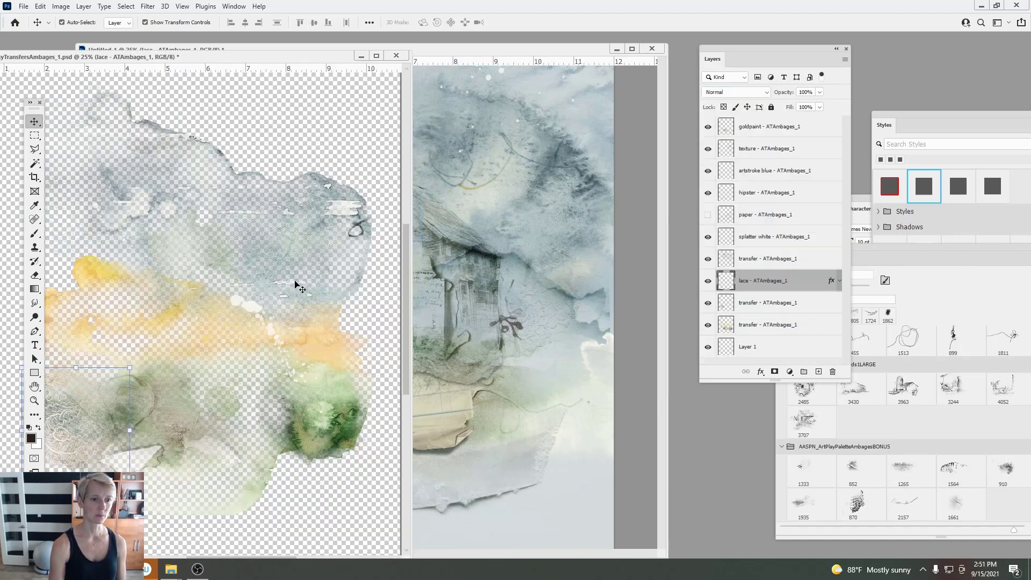
click(708, 280)
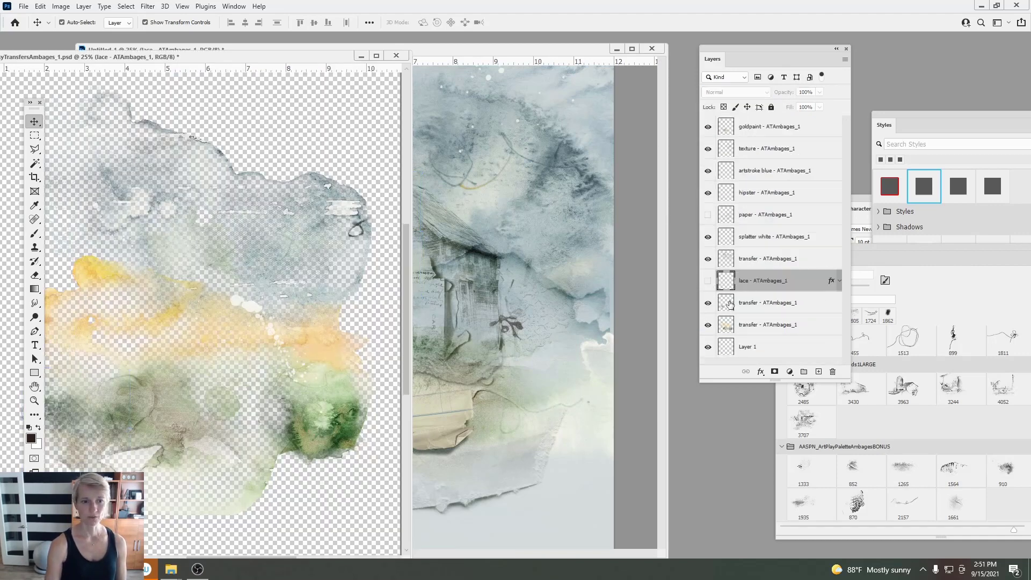
click(729, 304)
click(710, 304)
click(709, 304)
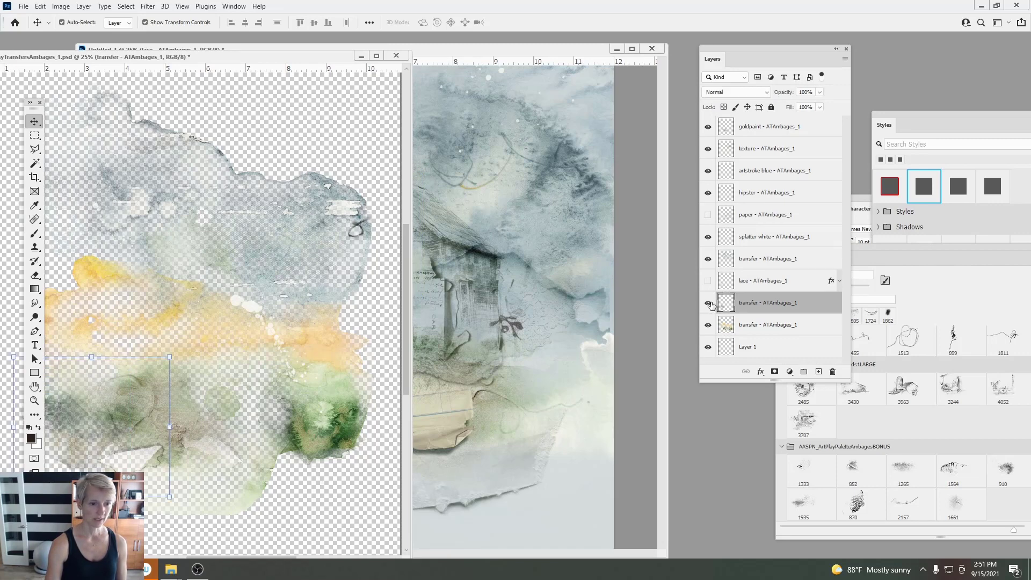
click(710, 304)
click(708, 302)
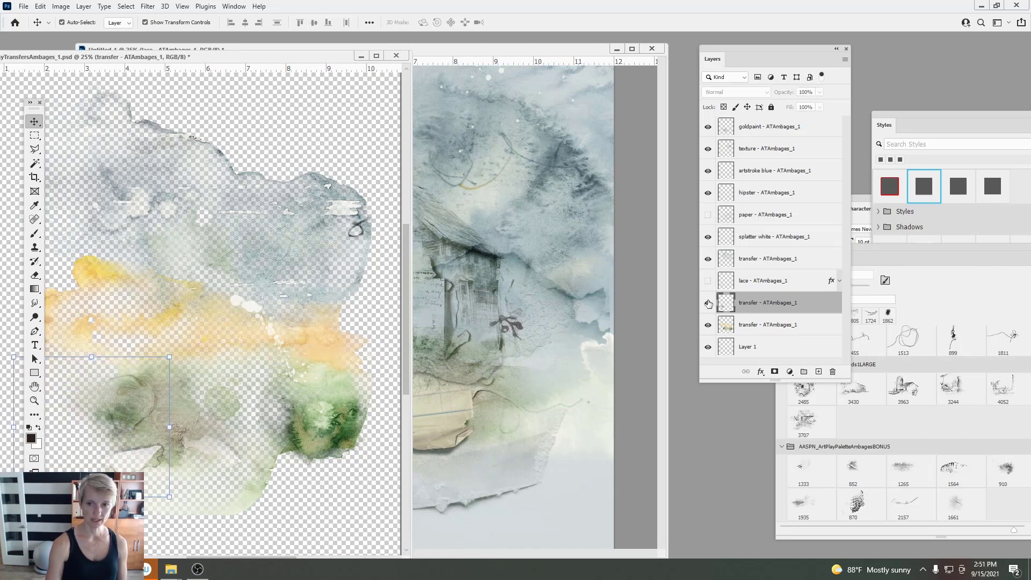
drag(92, 407, 476, 275)
drag(533, 237, 451, 303)
click(532, 22)
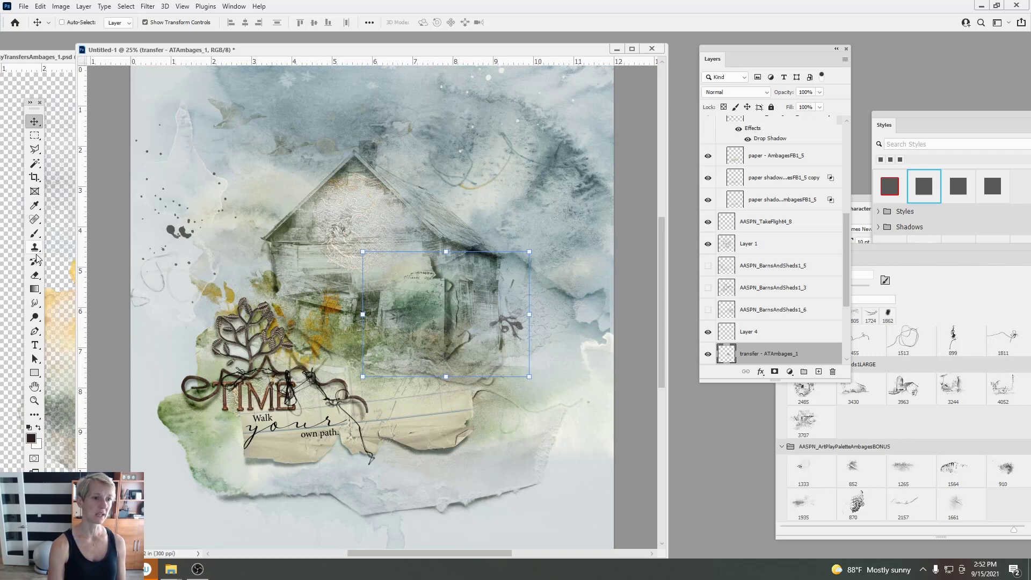
Step: Return to the transfer document, select the lowest transfer - ATAmbages_1 layer and shift its painted wash to the left
click(34, 275)
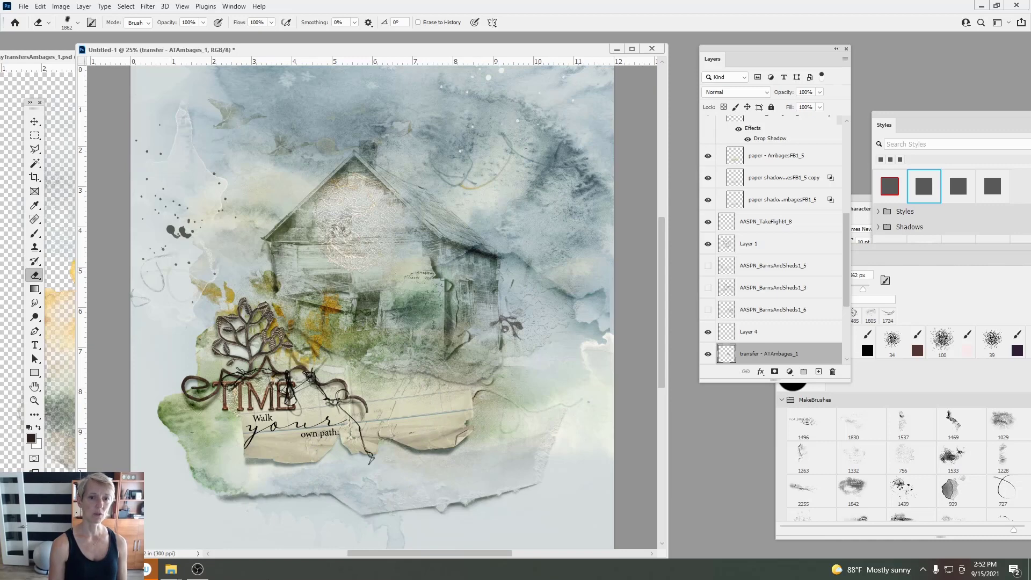
click(50, 245)
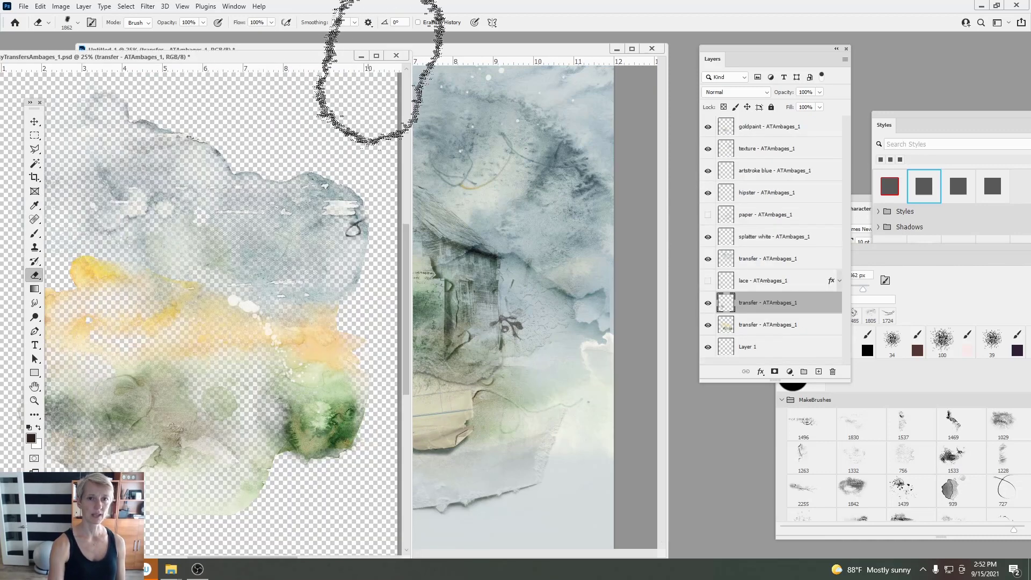
click(727, 324)
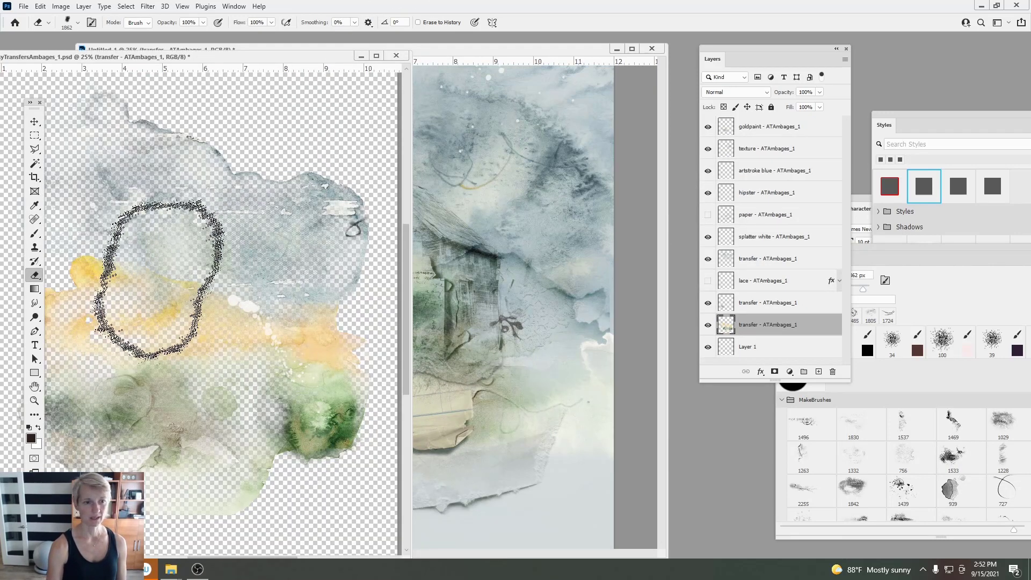
click(34, 122)
drag(142, 310, 194, 296)
Step: Check the hipster and goldpaint layers of the transfer document, and nudge the goldpaint layer slightly down and to the right
click(779, 189)
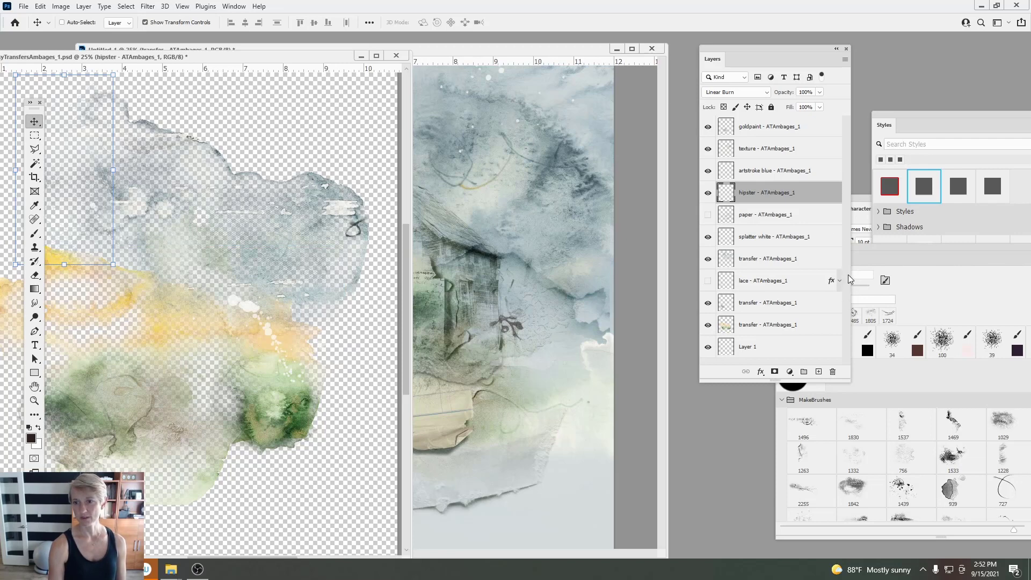
click(779, 131)
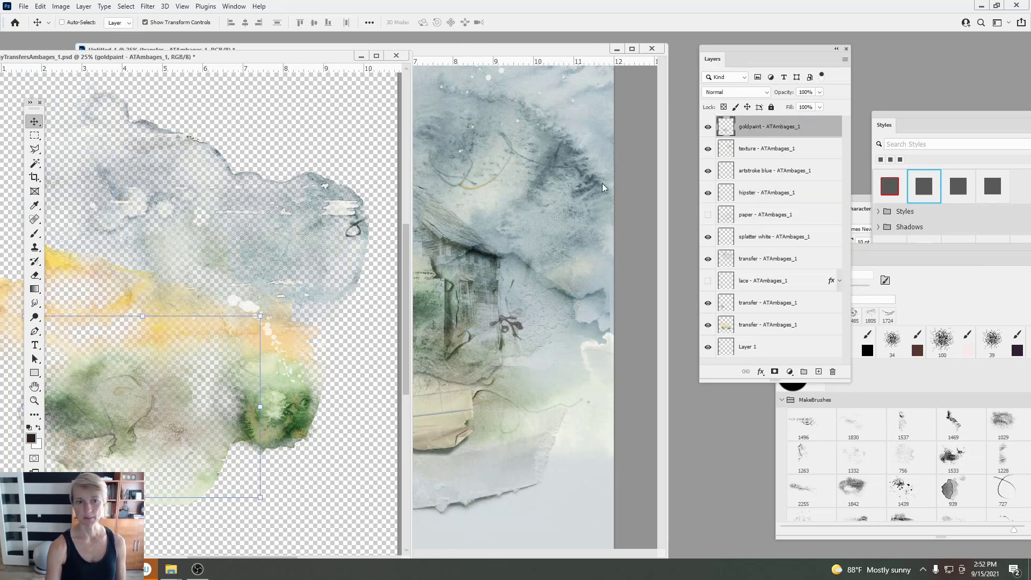
key(ctrl+t)
click(514, 26)
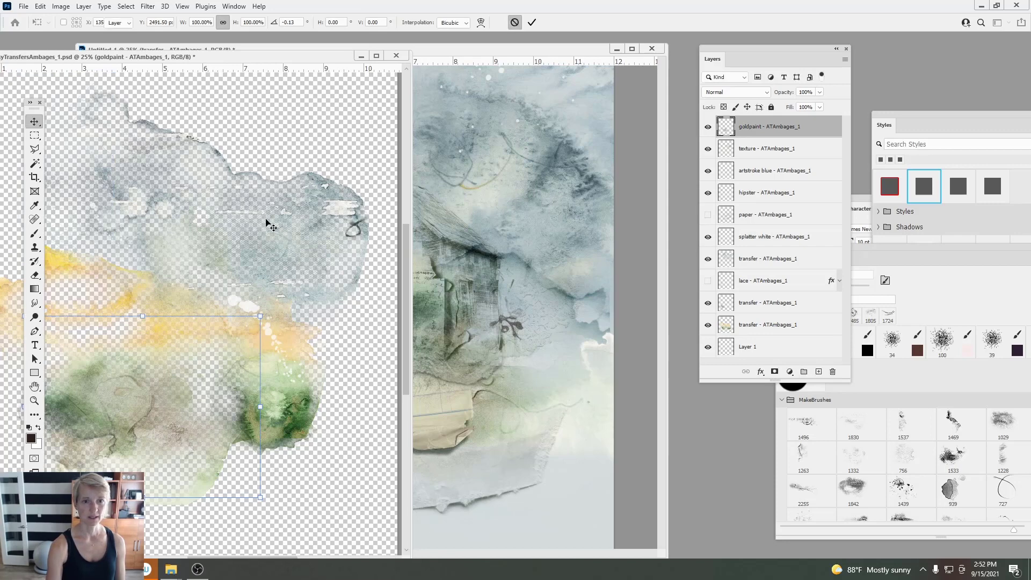
drag(268, 222, 288, 229)
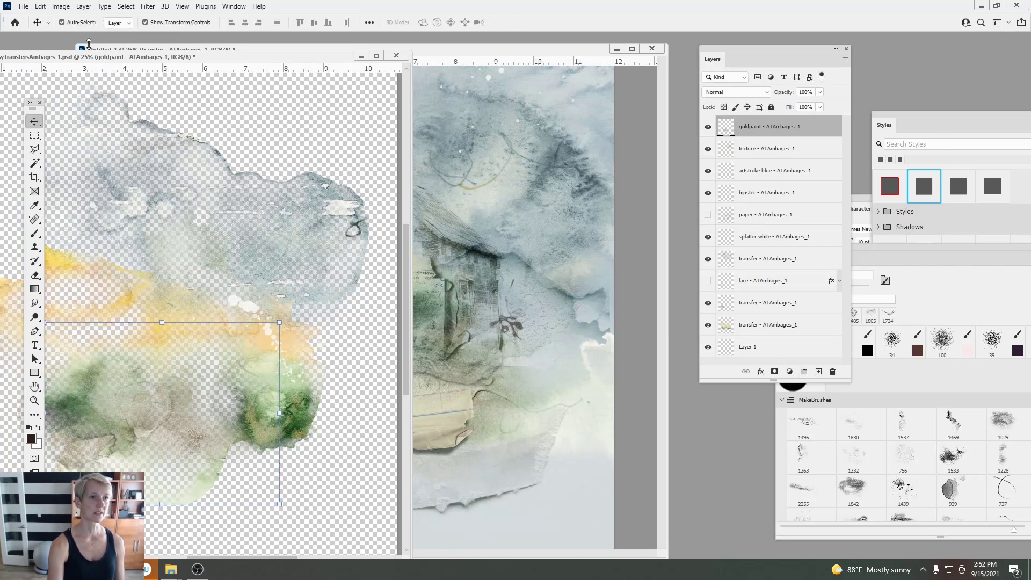
Step: Bring the splatter white - ATAmbages_1 layer into the layout and place it over the torn paper below the barn
drag(264, 274, 226, 230)
drag(255, 311, 452, 240)
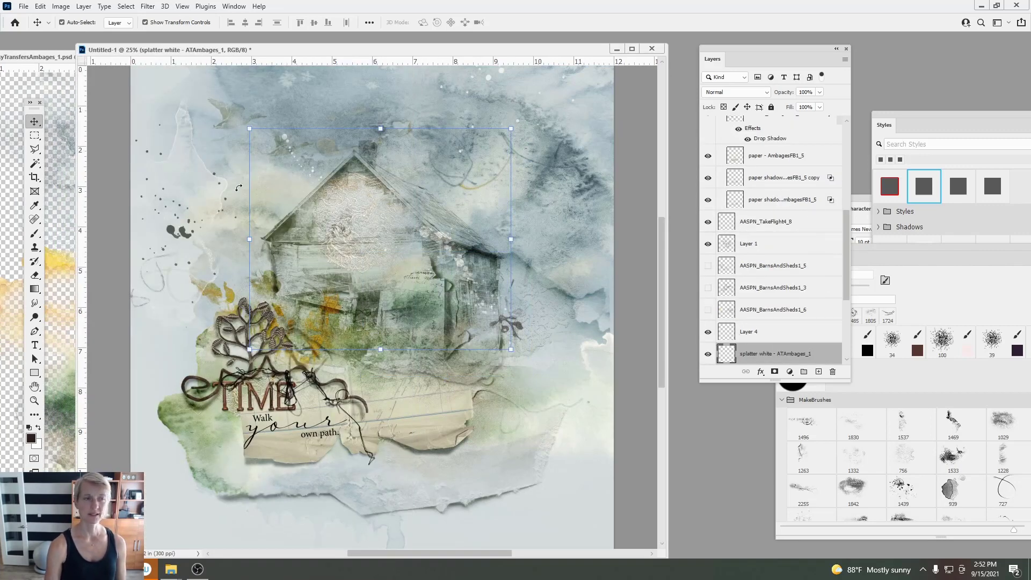
drag(349, 201, 374, 393)
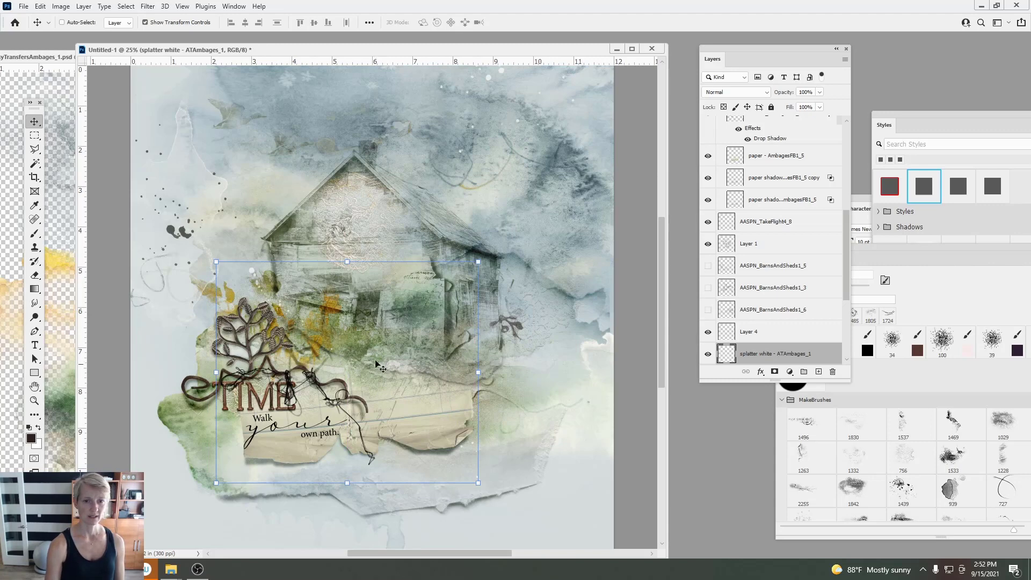
Step: Nudge the white splatter slightly right and restack its layer in the MM group between tree shadow and paper texture
drag(746, 357, 743, 118)
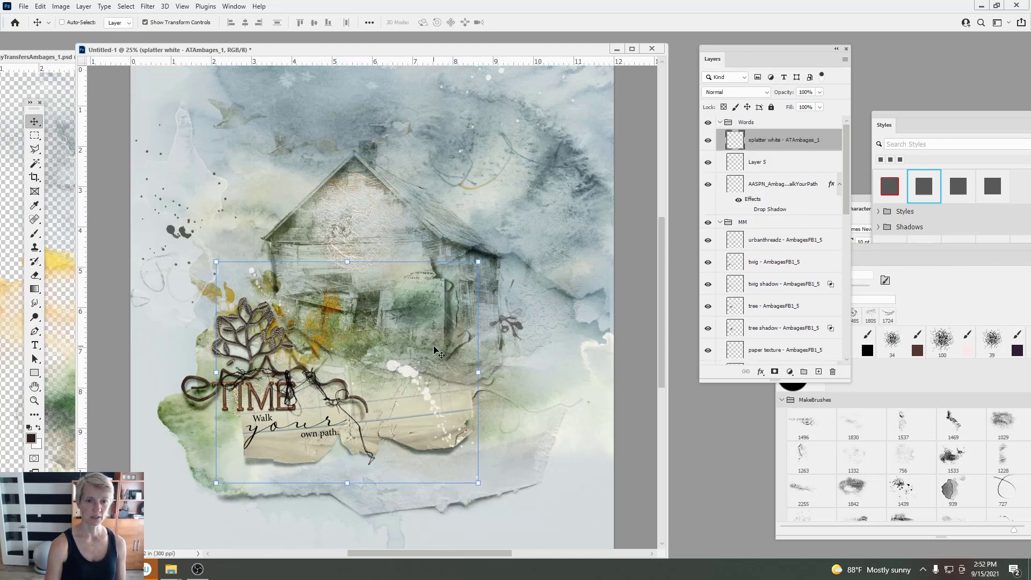
mouse_move(435, 350)
mouse_down()
mouse_move(408, 369)
mouse_move(432, 349)
mouse_move(444, 353)
mouse_up()
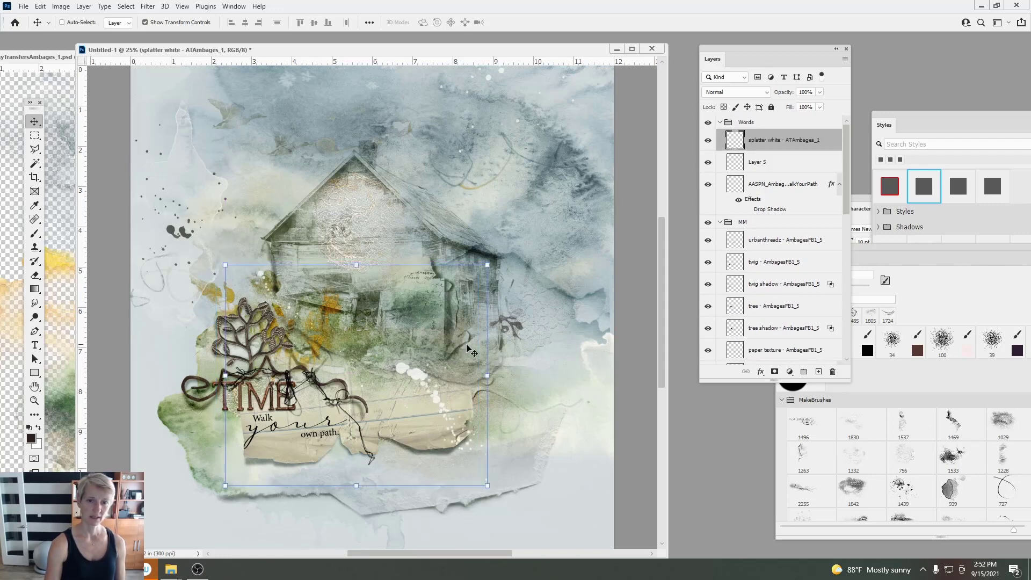
drag(749, 165, 763, 340)
scroll(827, 235, down, 3)
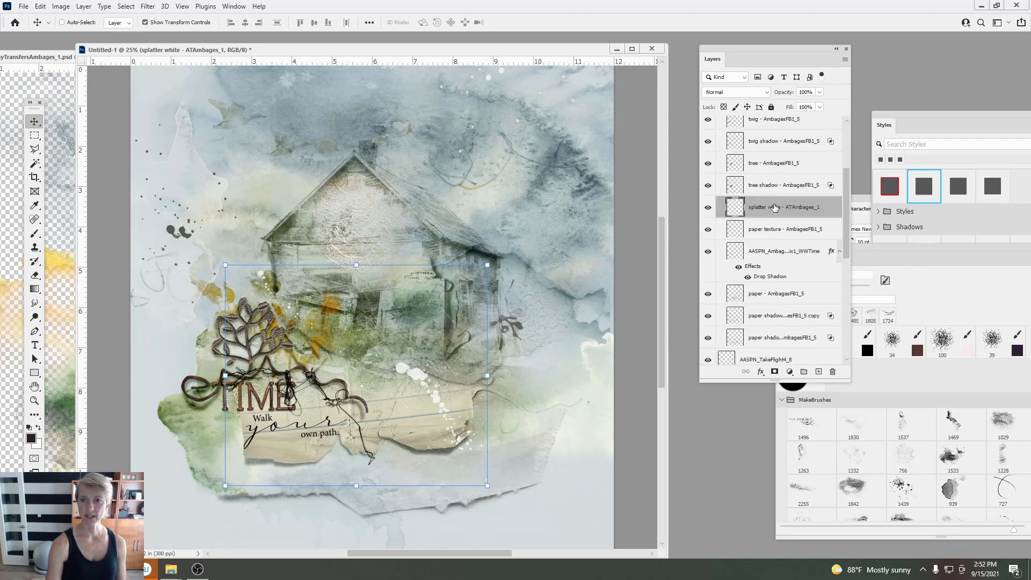
Step: Restack the splatter white - ATAmbages_1 layer directly above the paper layer and nudge the splatter slightly up and to the left
drag(775, 207, 768, 286)
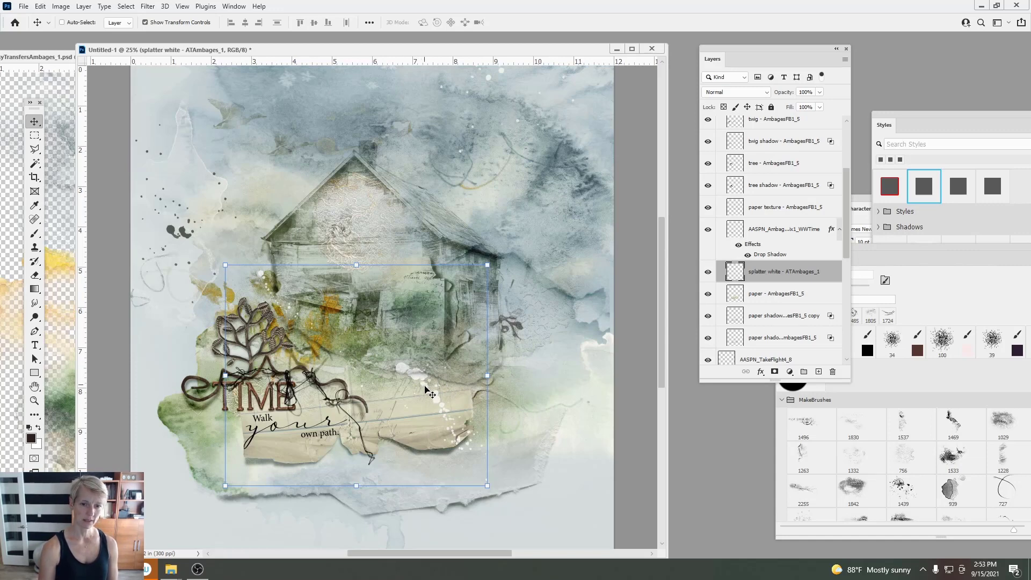
mouse_move(439, 407)
mouse_down()
mouse_move(400, 429)
mouse_move(361, 393)
mouse_move(422, 396)
mouse_up()
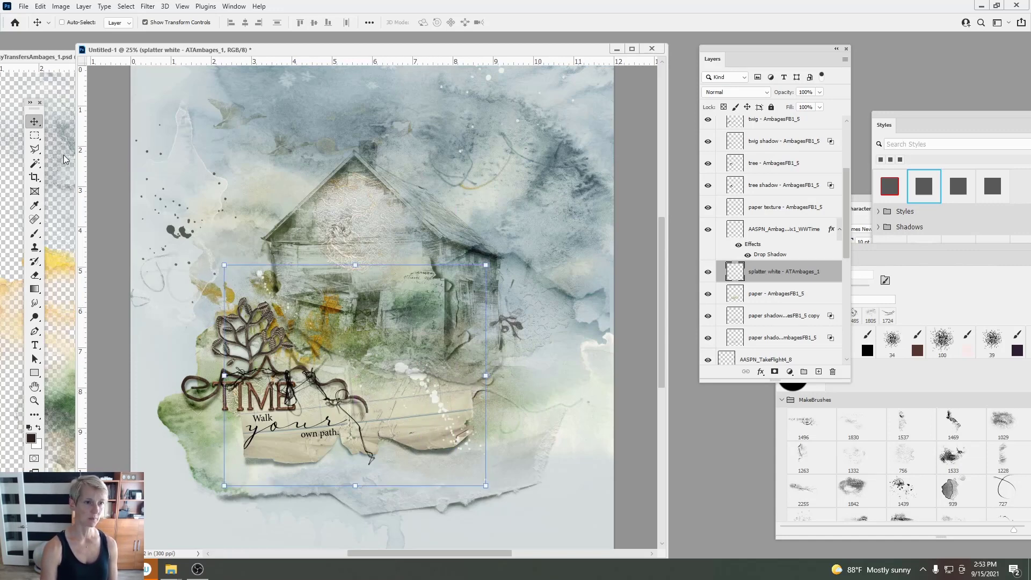
Step: Outline the large white splatter over the torn paper with the Polygonal Lasso, cut it, and paste it onto its own layer
click(36, 150)
click(390, 441)
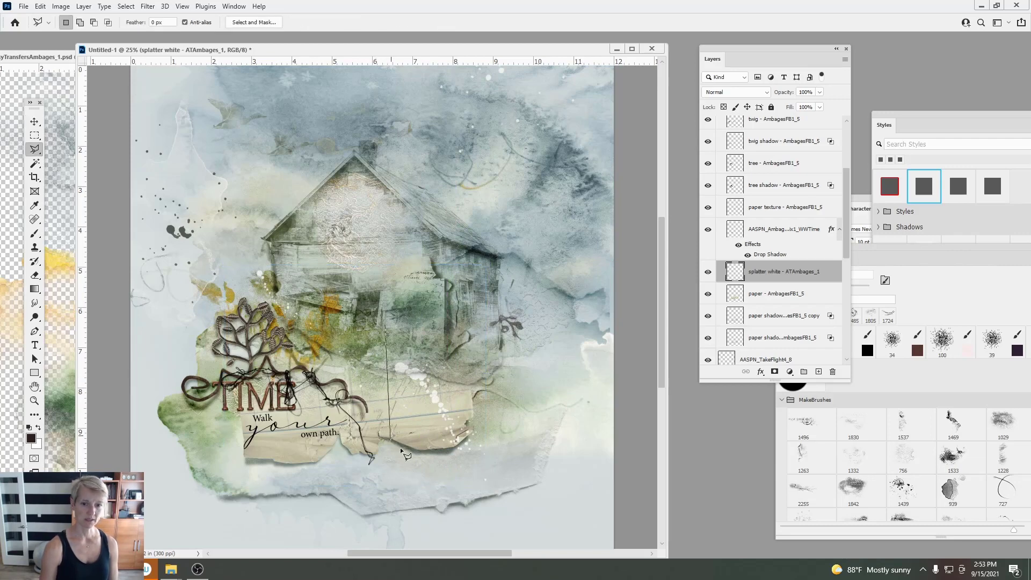
click(471, 519)
click(560, 456)
click(500, 297)
click(384, 324)
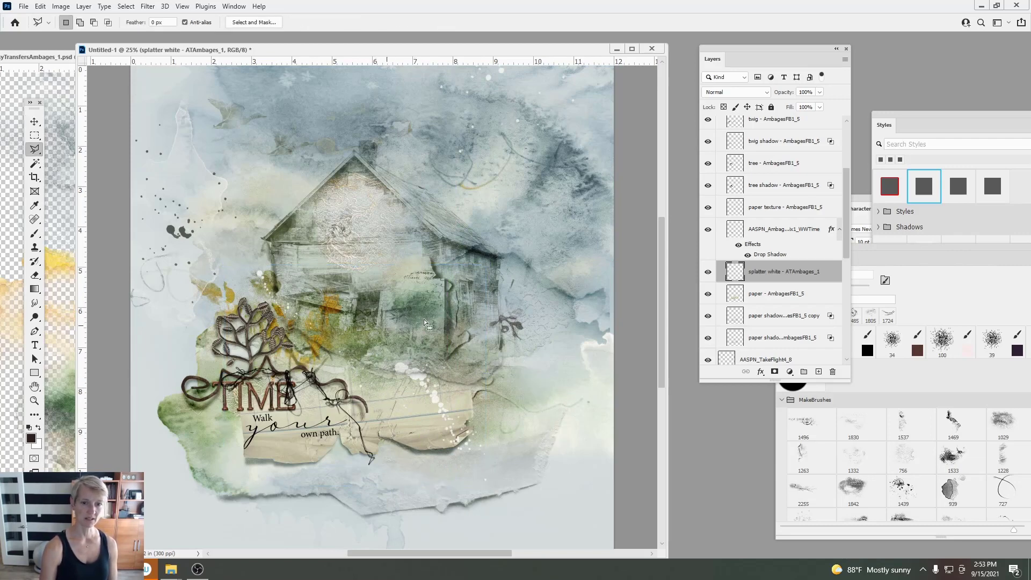
click(40, 6)
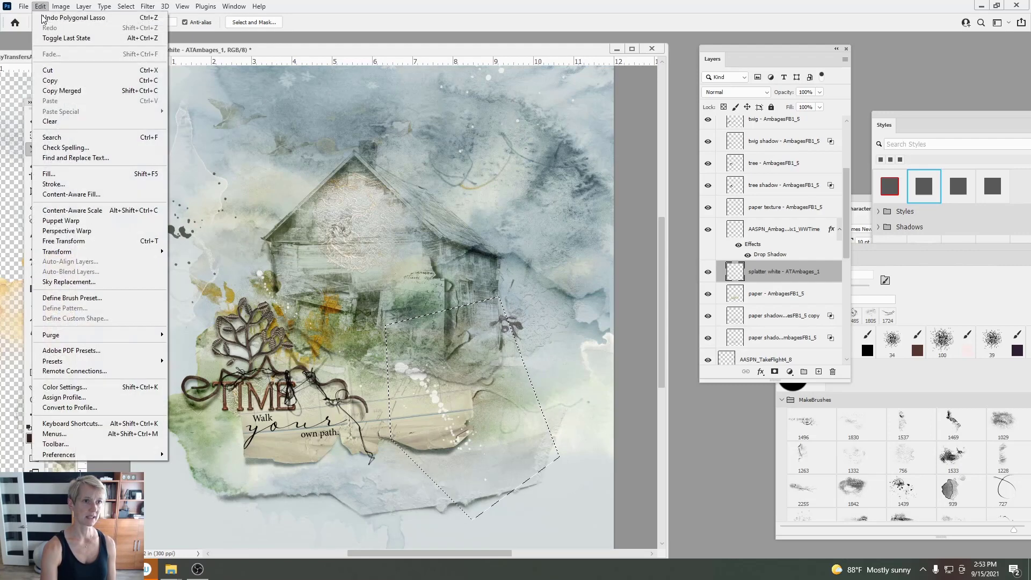
click(54, 70)
click(39, 6)
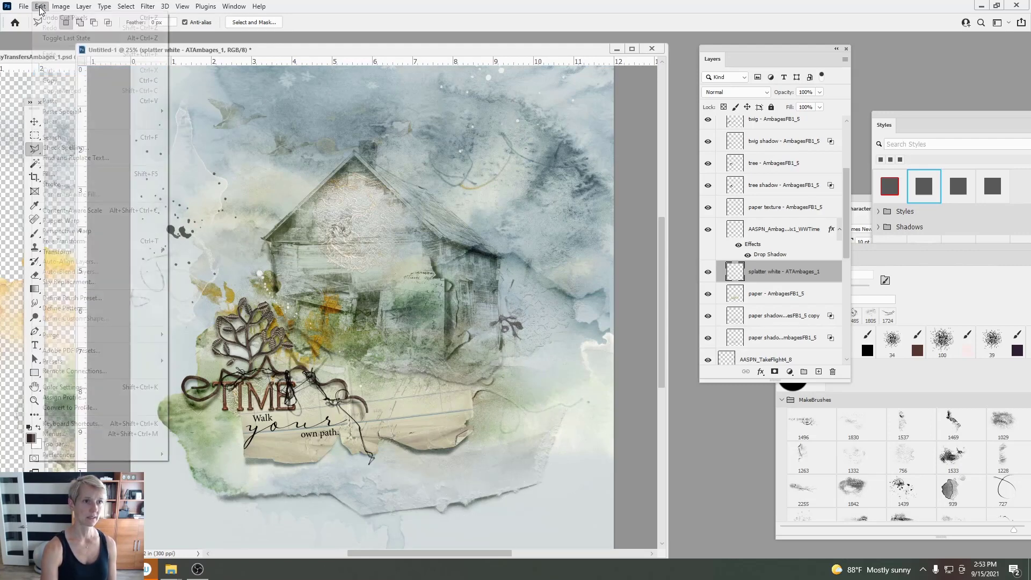
click(50, 101)
Step: Place the pasted splatter on the torn paper just right of the TIME word art, with 78% opacity and Overlay blending
click(36, 123)
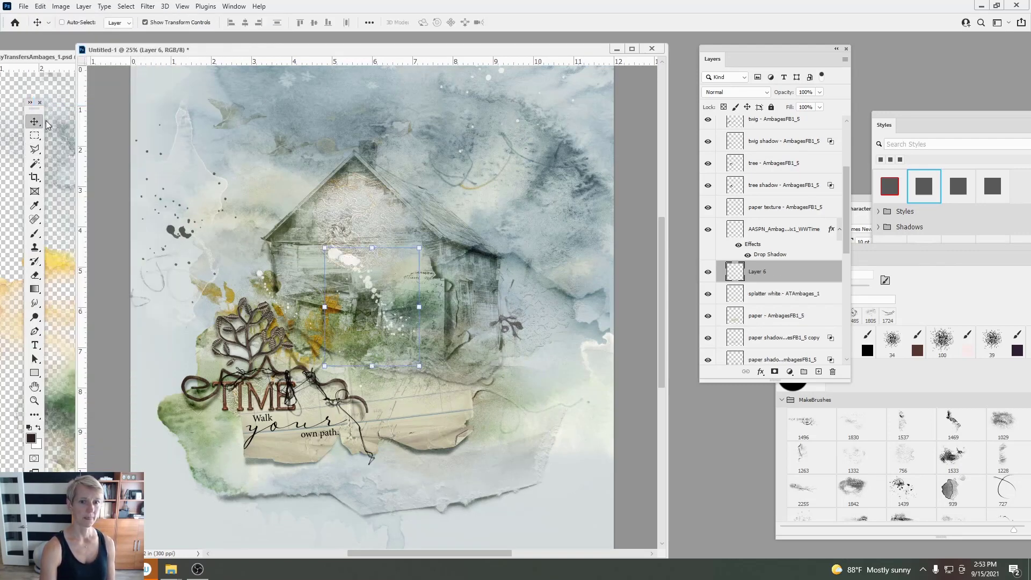
drag(349, 269, 348, 373)
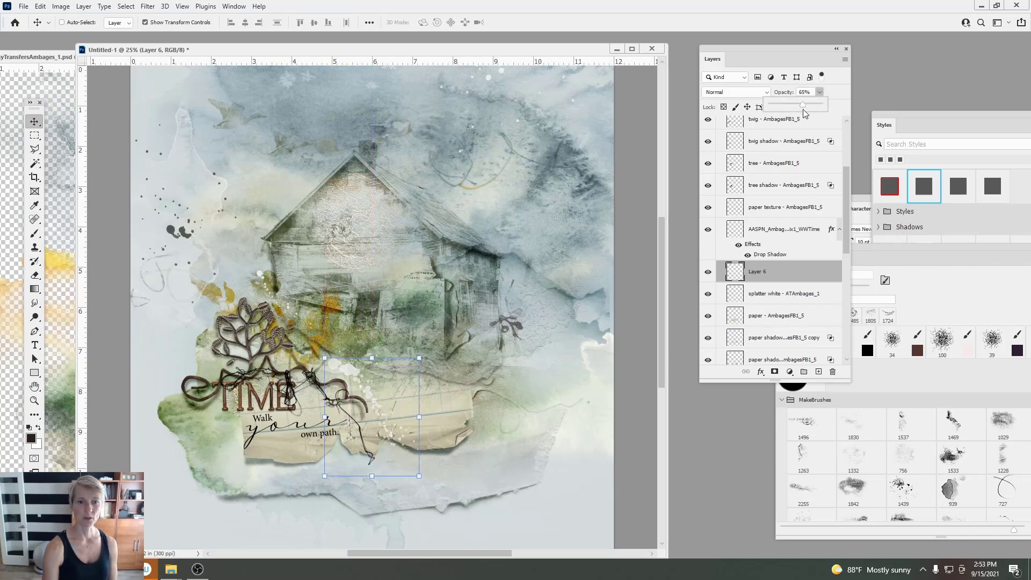
drag(803, 108, 811, 109)
click(736, 91)
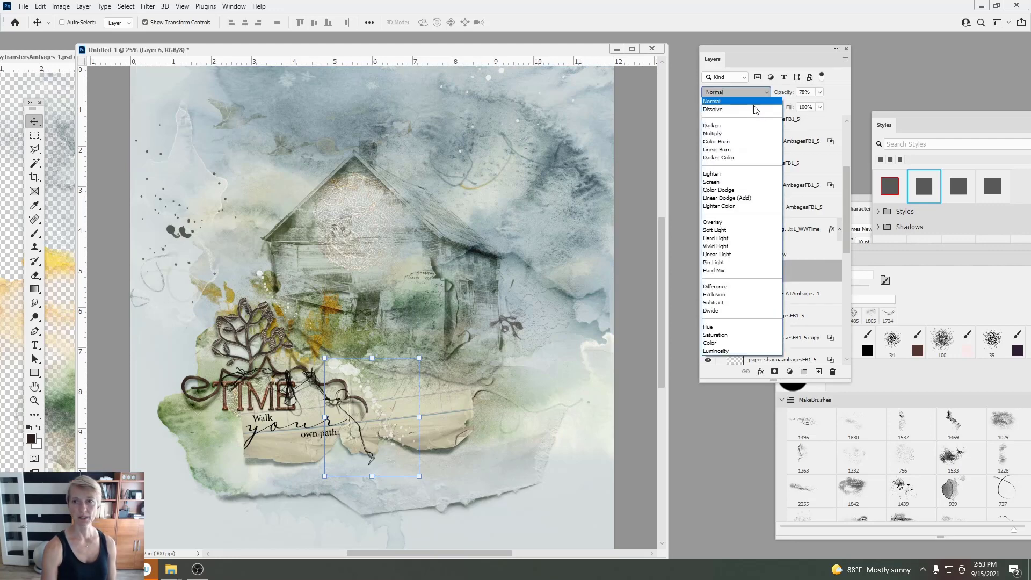
click(714, 223)
Step: Close the AASPN_ArtsyTransfersAmbages_1 document and shift the layout window to the right
click(65, 195)
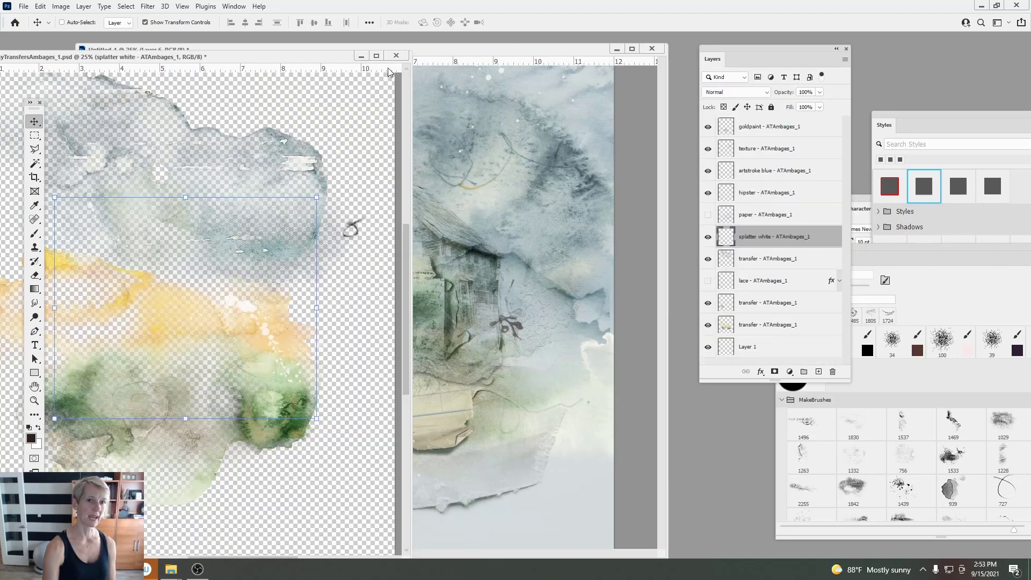
click(396, 56)
click(511, 220)
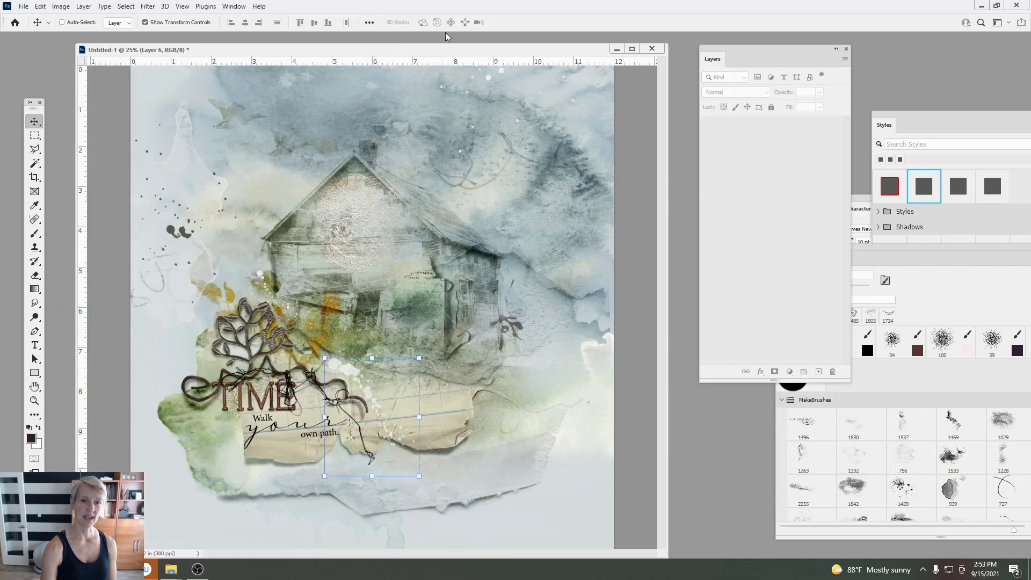
drag(444, 40, 501, 43)
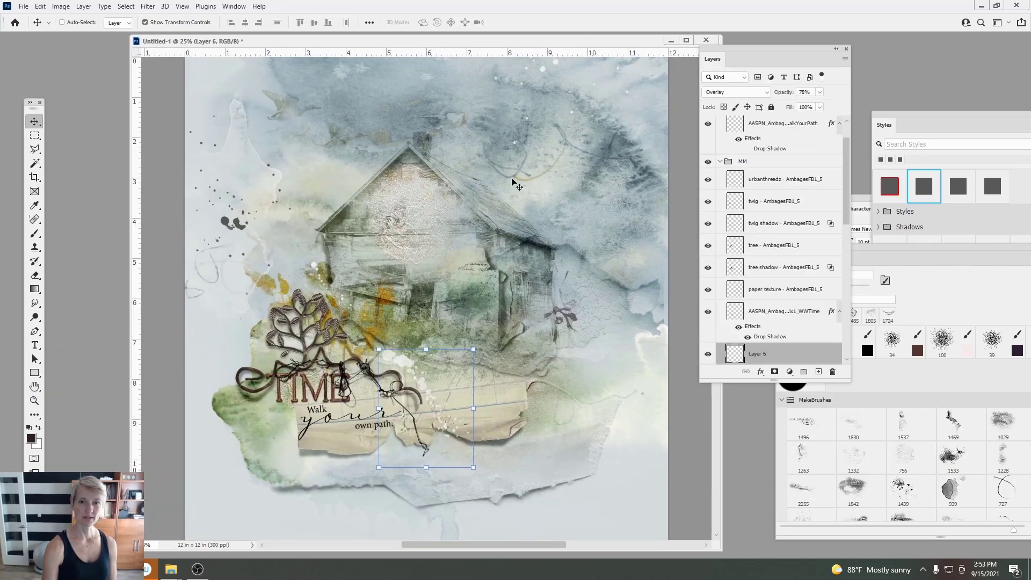
Step: Browse the ArtsyTransfers Ambages B and C folders in File Explorer and preview their transfer images
mouse_move(173, 574)
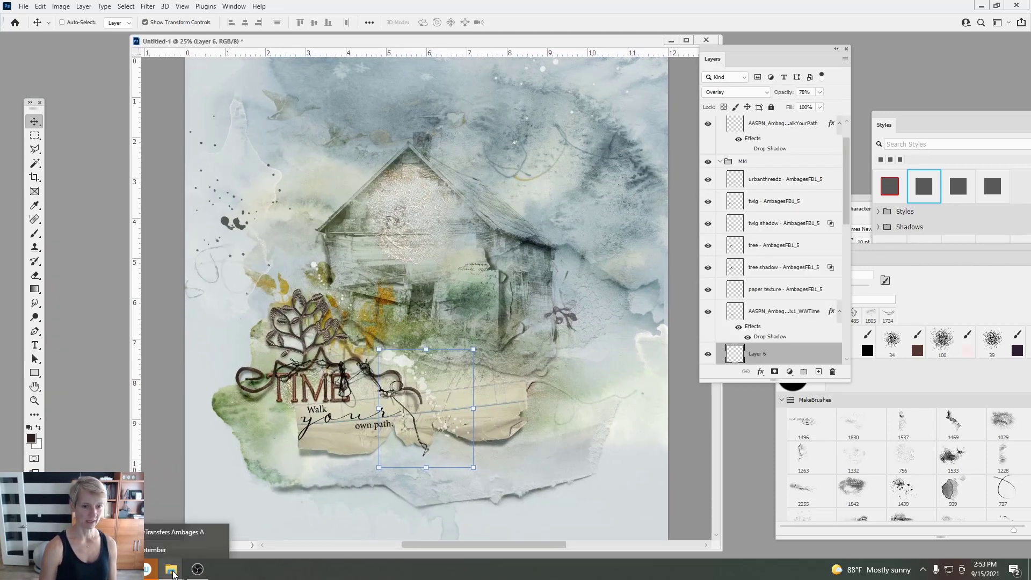
click(162, 532)
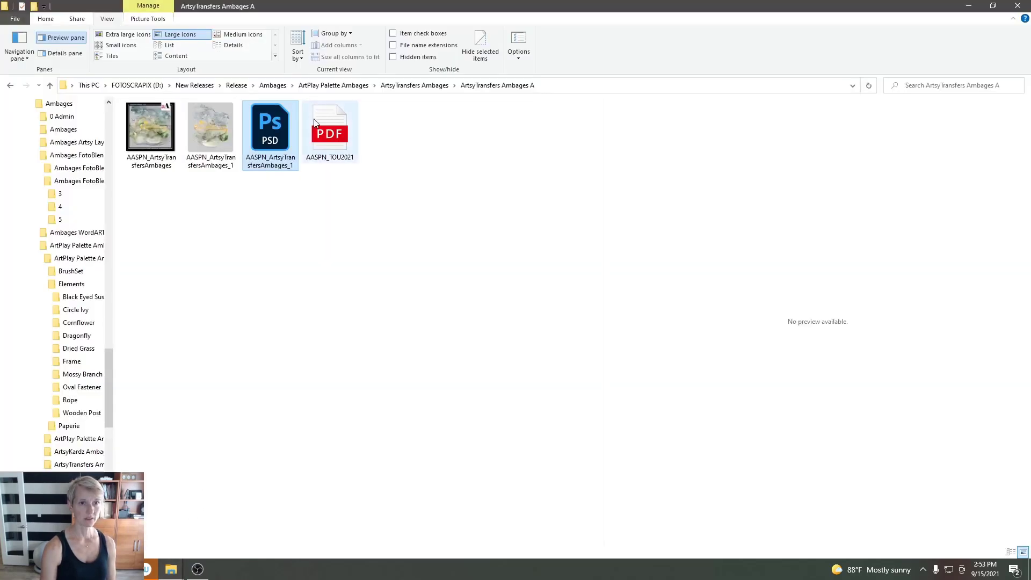
click(401, 86)
double_click(198, 131)
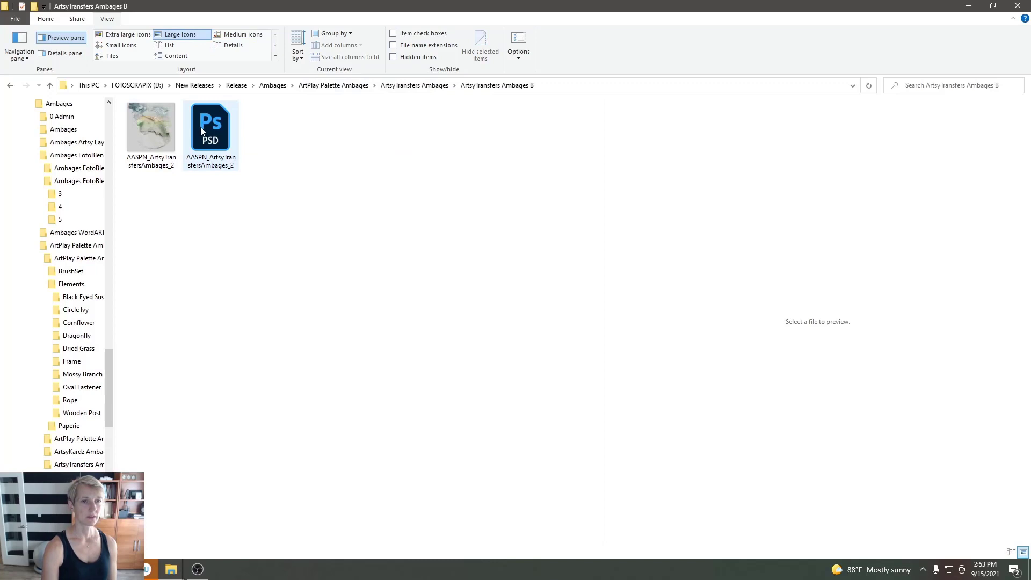
click(156, 130)
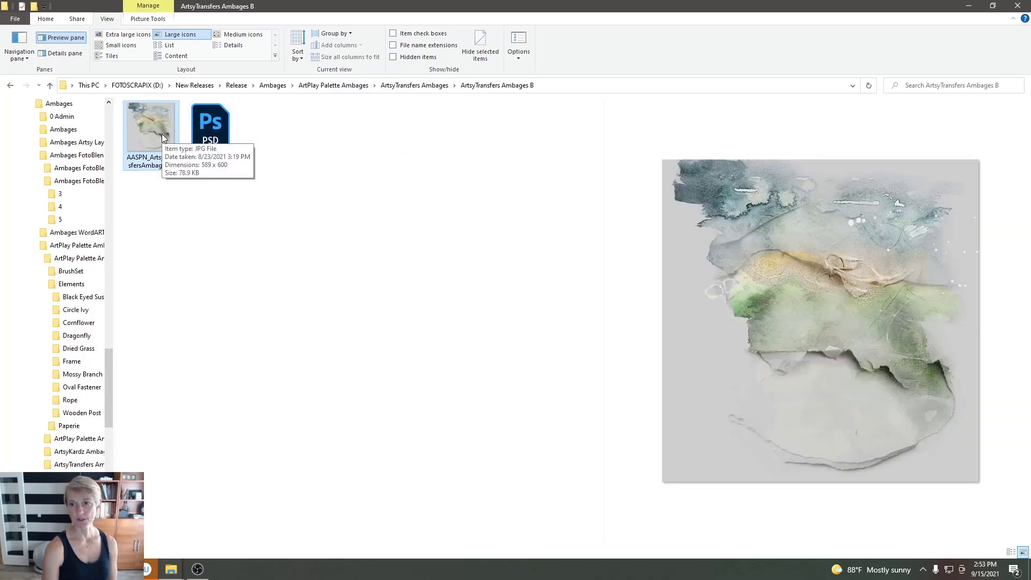
click(414, 85)
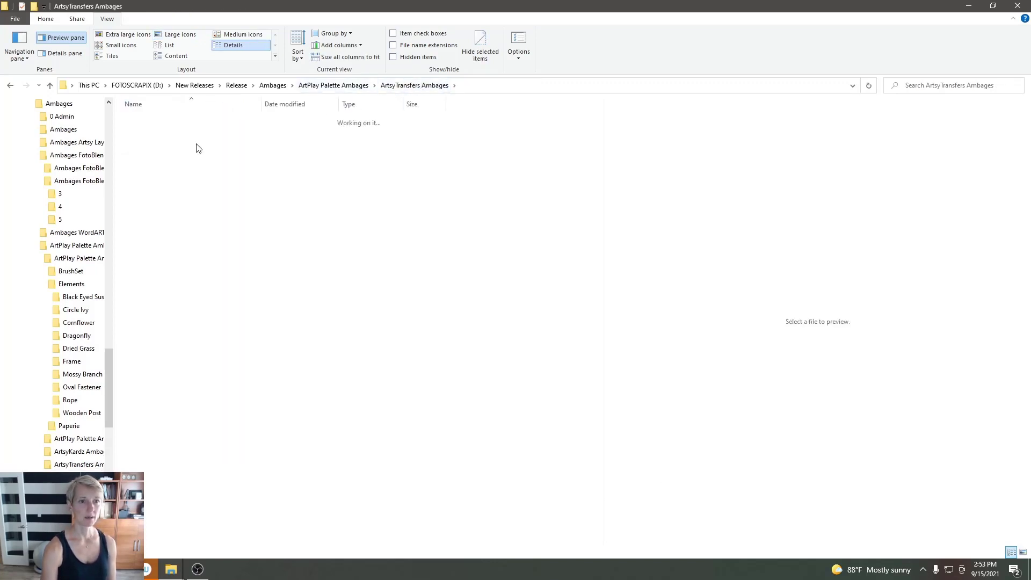
double_click(193, 150)
click(163, 144)
click(259, 138)
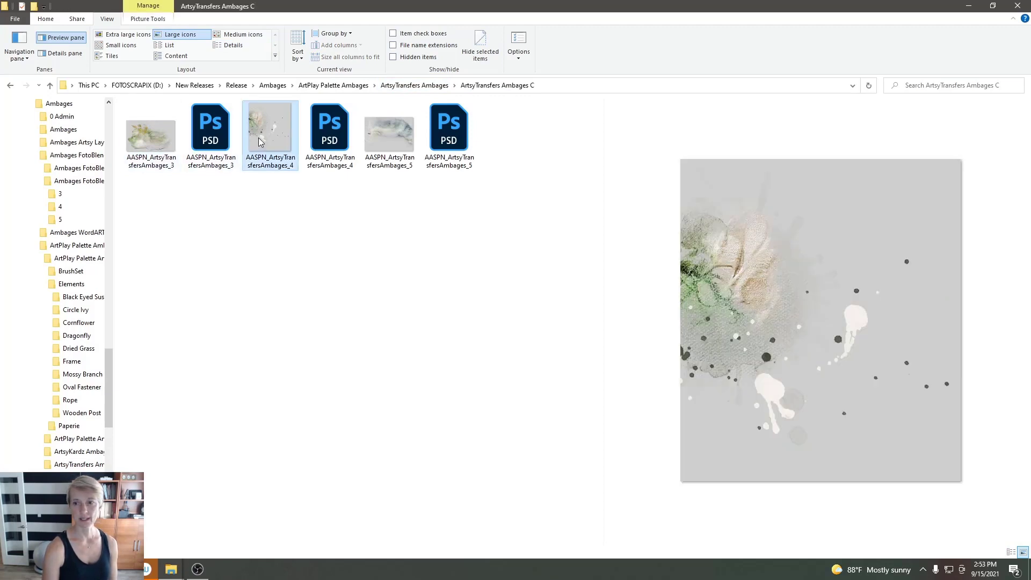
click(400, 160)
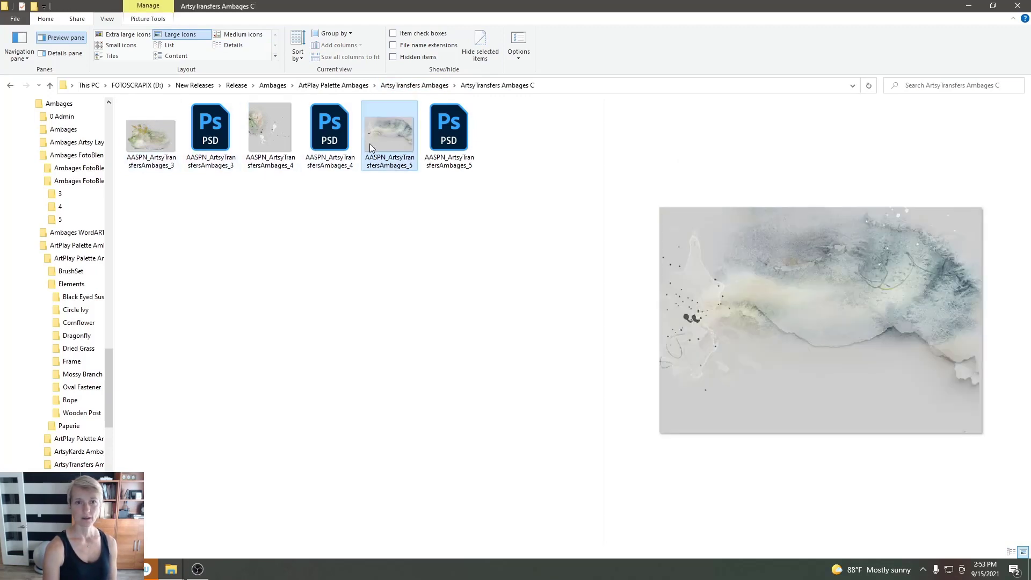
Step: Open AASPN_ArtsyTransfersAmbages_4 in Photoshop and bring its goldpaint layer into the layout's sky, above and right of the barn roof
drag(330, 134, 91, 108)
drag(98, 43, 77, 82)
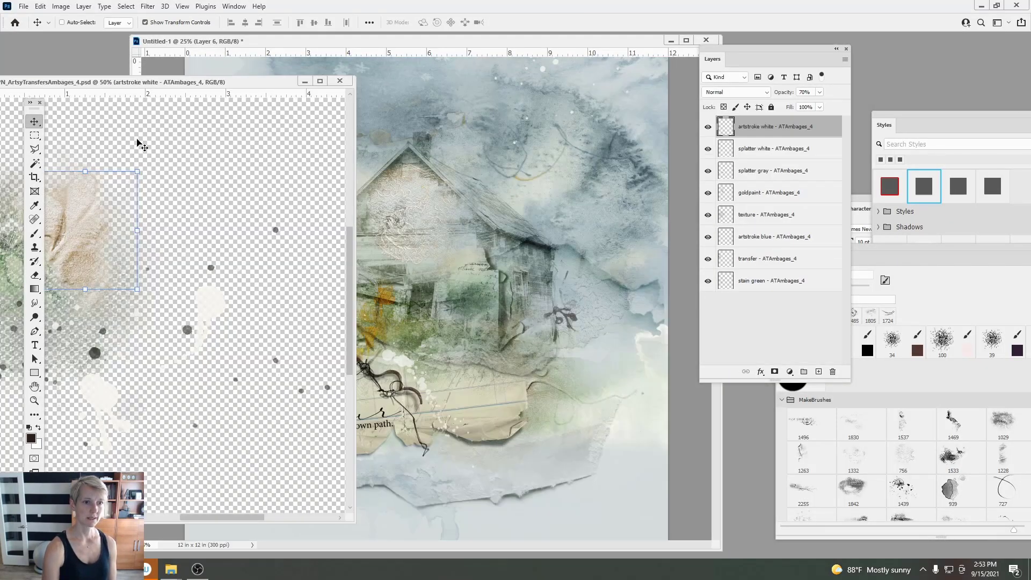
click(710, 192)
drag(85, 204, 550, 116)
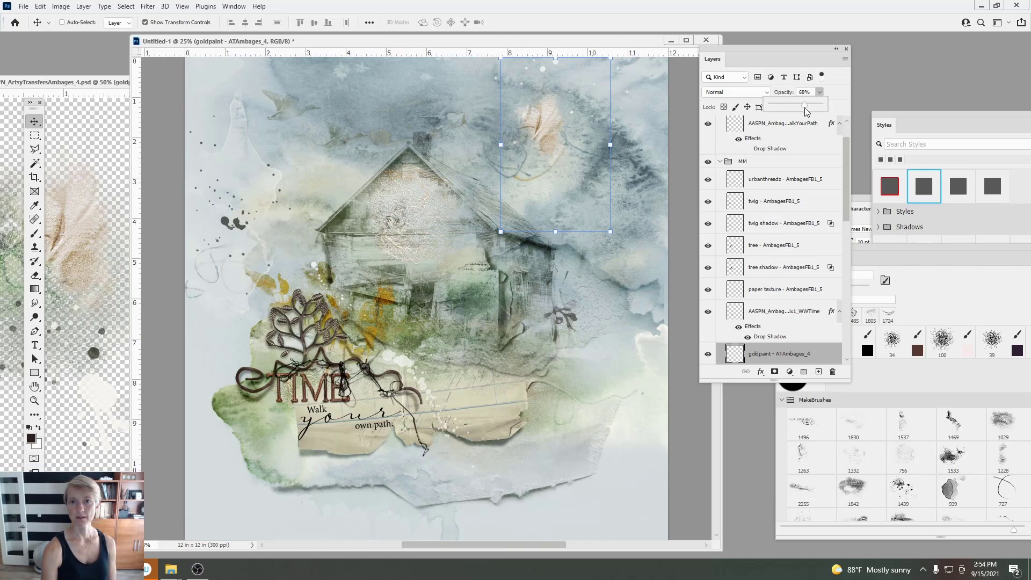
Step: Set the goldpaint layer to 66% opacity with Normal blending, and close the AASPN_ArtsyTransfersAmbages_4 document
drag(805, 111, 803, 111)
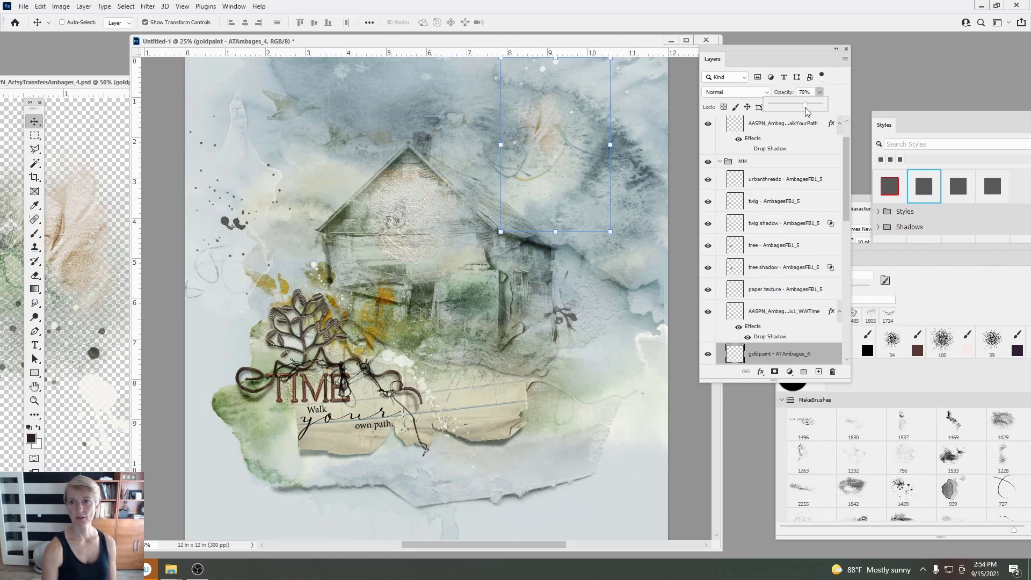
click(764, 93)
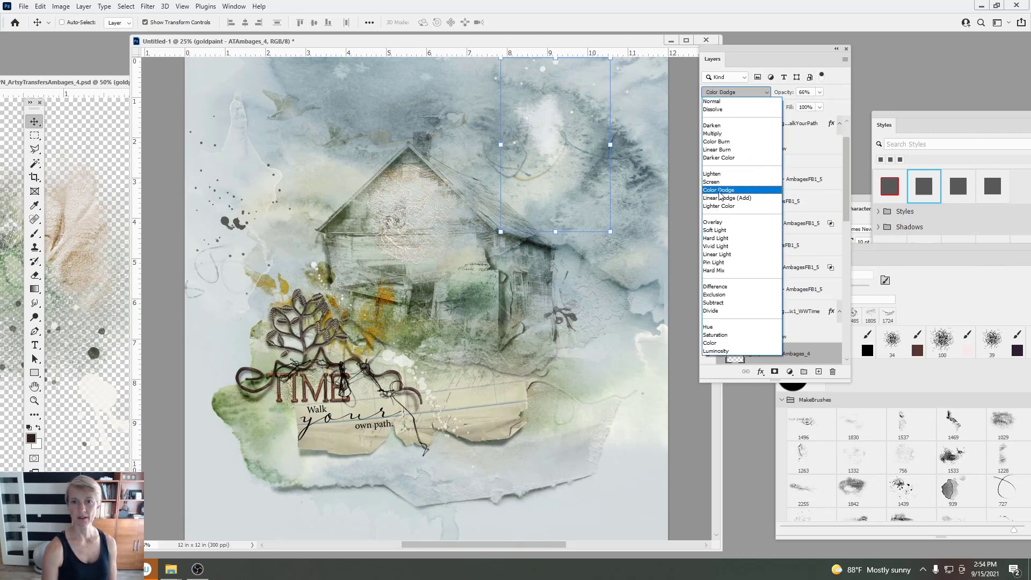
click(717, 101)
click(61, 83)
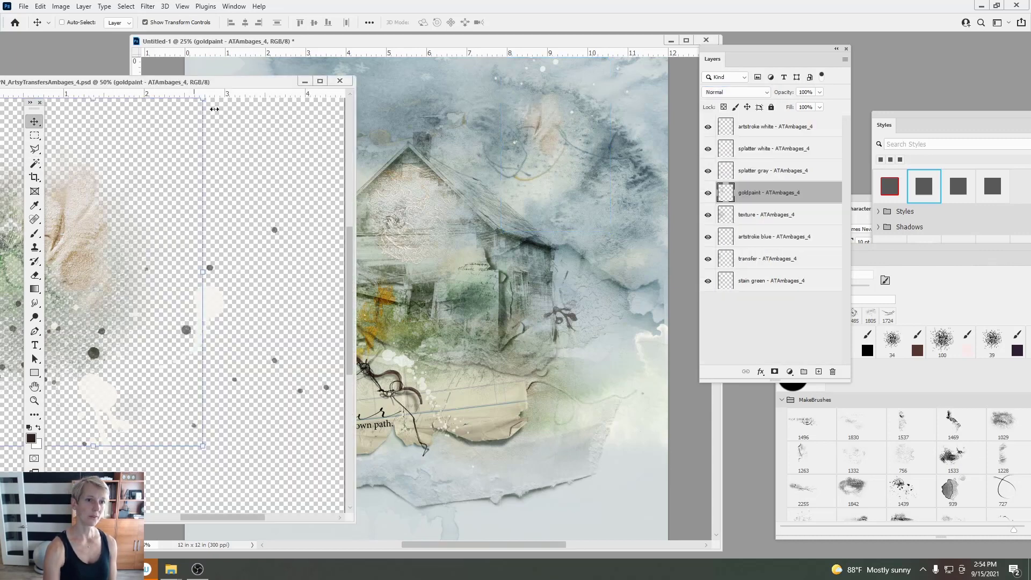
click(340, 81)
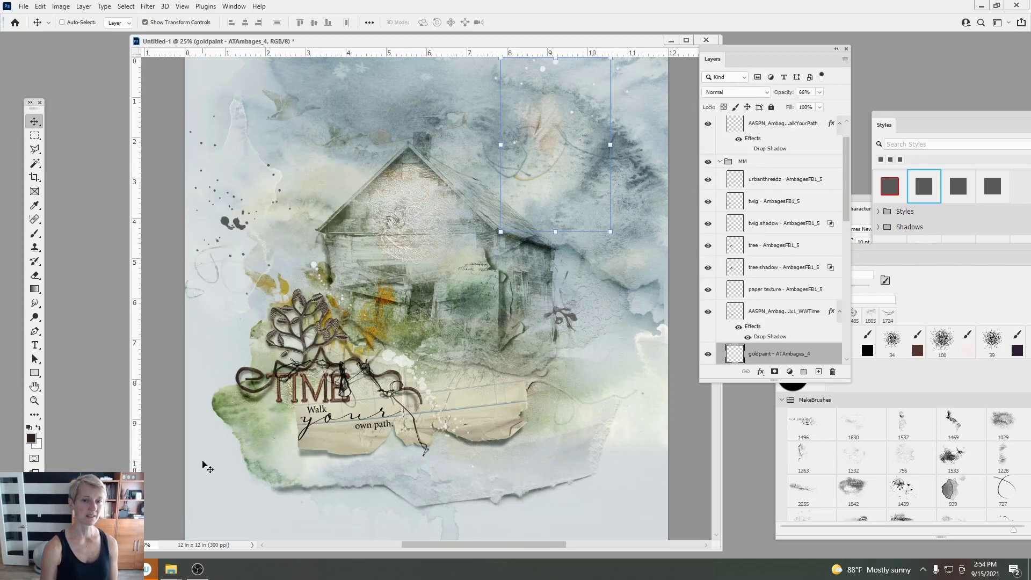
Step: In File Explorer, open folder 1 of Alfresco's MultiMedia Branches No 18 and preview the yellow glow AASPN_MultiMediaBranches18_1A
click(171, 568)
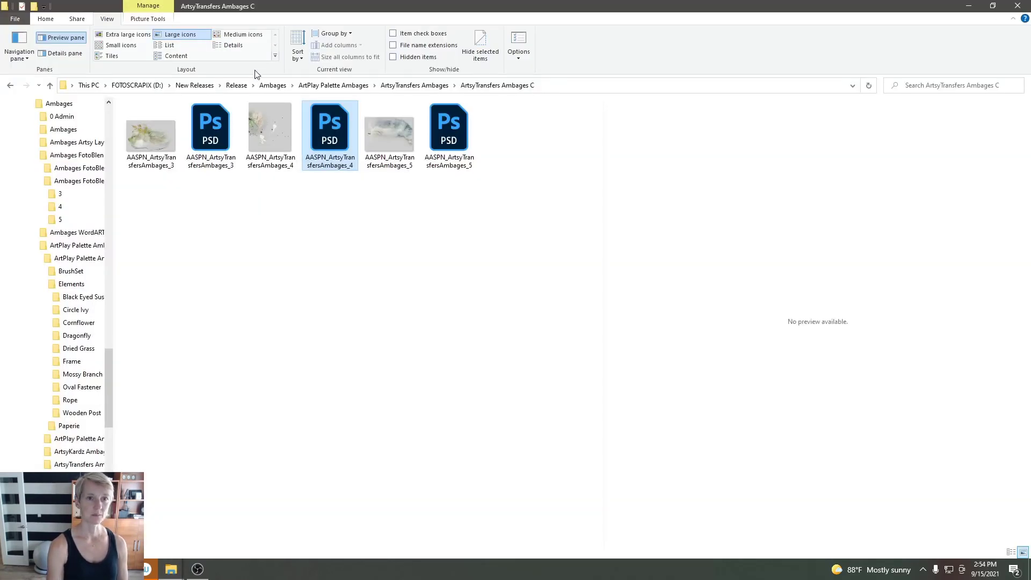
click(236, 85)
double_click(271, 131)
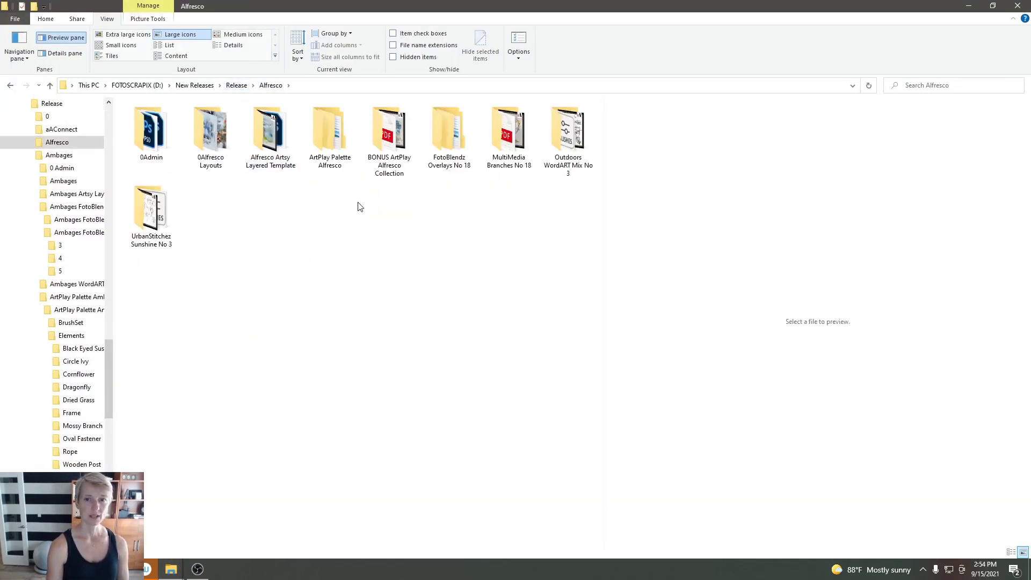
double_click(502, 134)
double_click(137, 120)
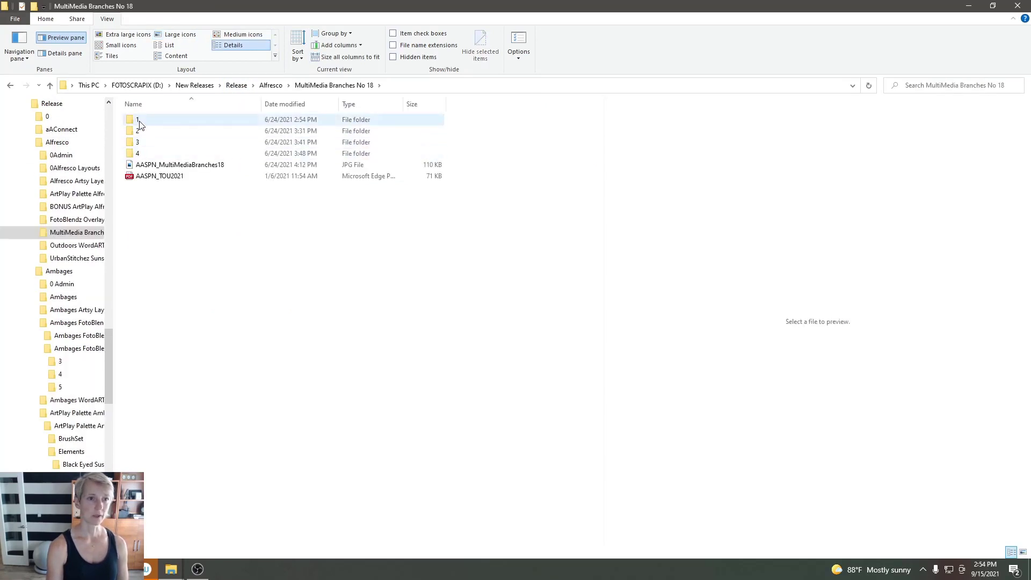
click(207, 136)
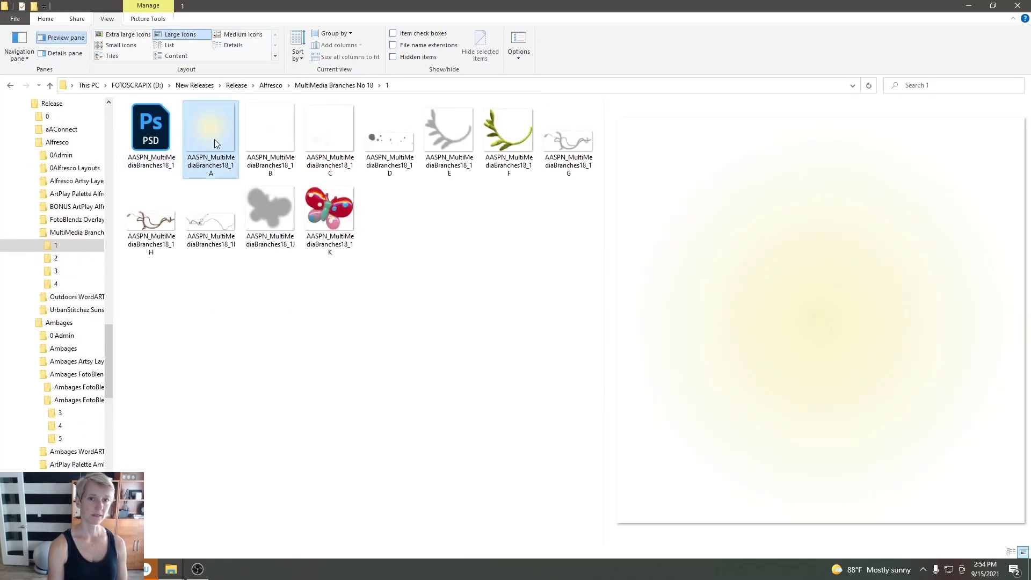
Step: Place AASPN_MultiMediaBranches18_1A into the layout as a glow in the sky above and right of the barn roof
drag(214, 130, 263, 434)
drag(497, 217, 535, 145)
click(532, 23)
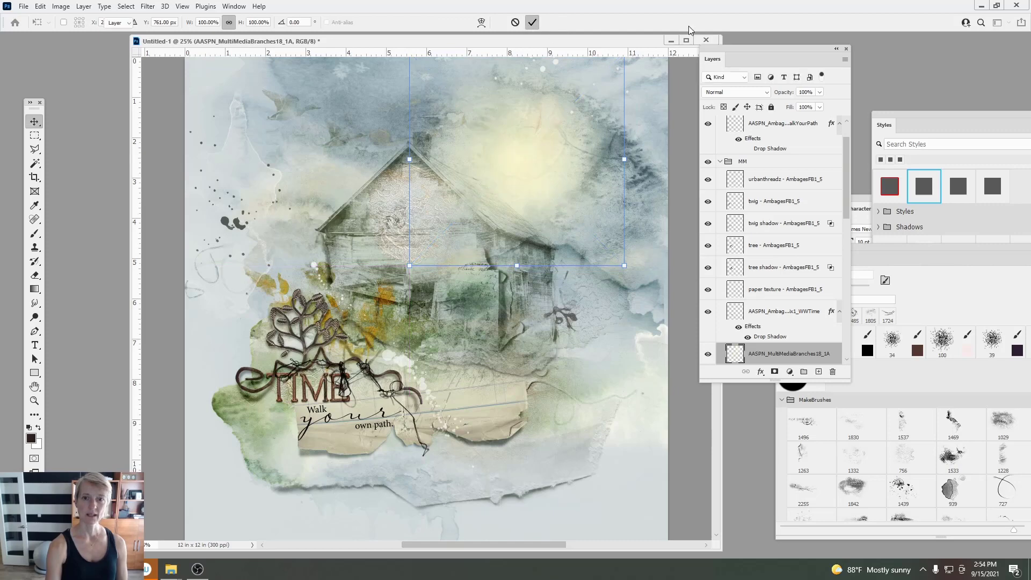
Step: Set the glow layer to Hard Light blending at 53% opacity, and hide it to compare the sky without it
click(736, 92)
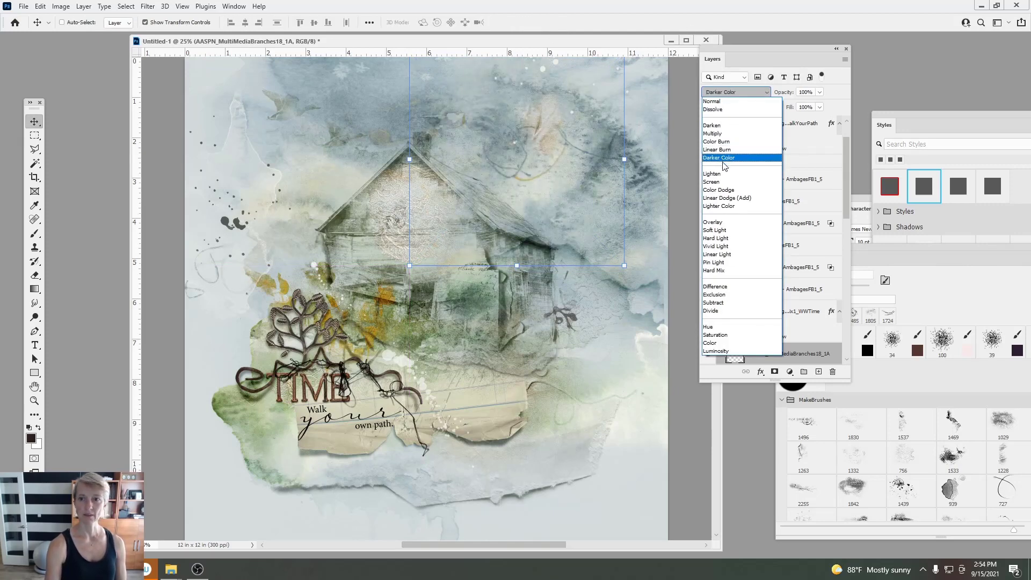
click(711, 239)
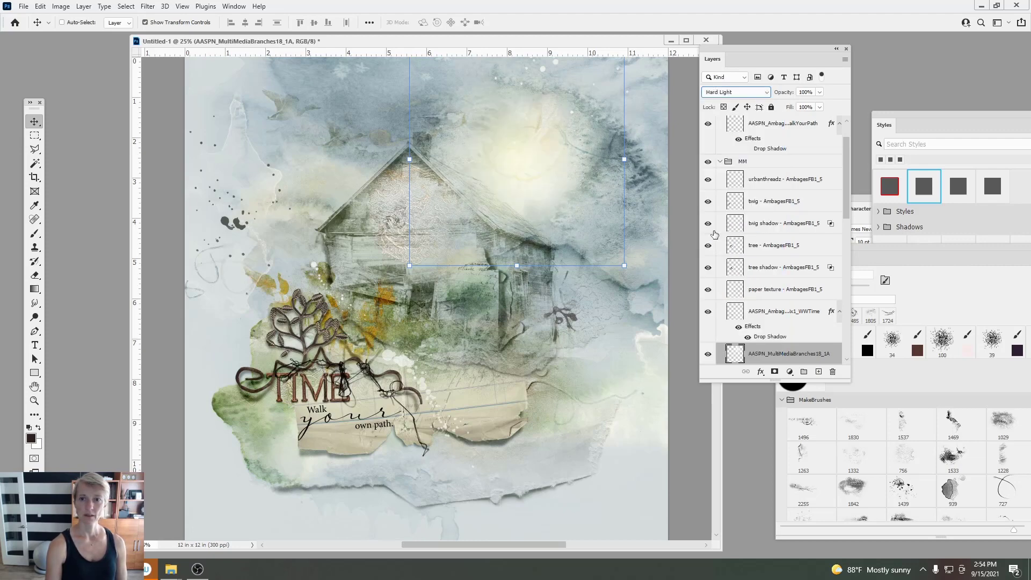
click(820, 93)
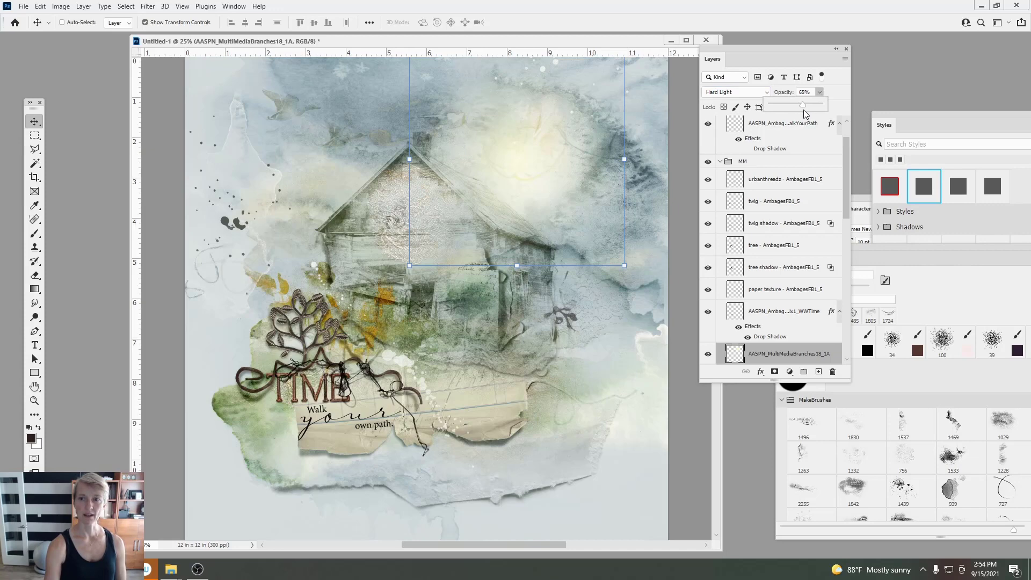
drag(795, 111, 796, 111)
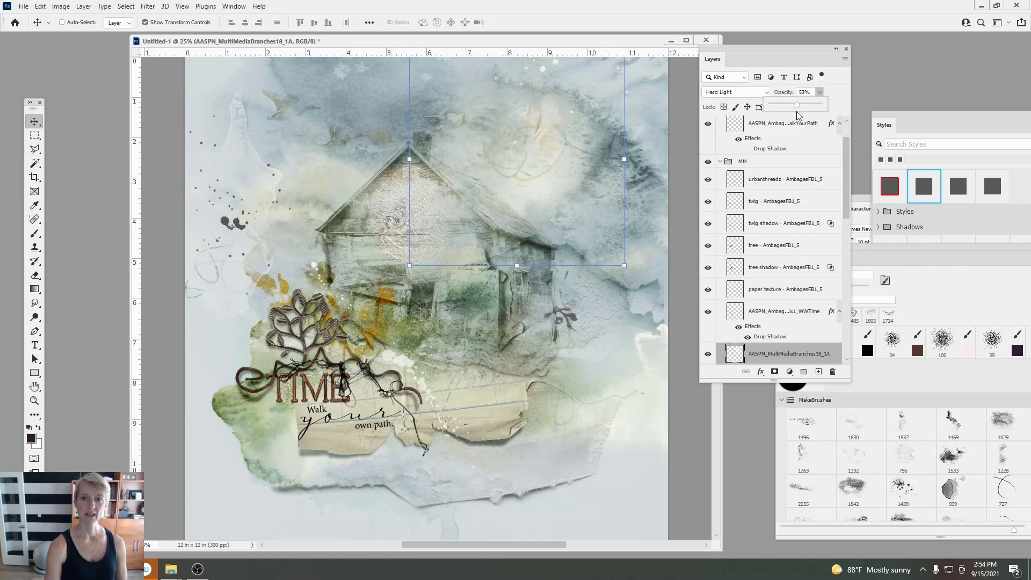
click(710, 354)
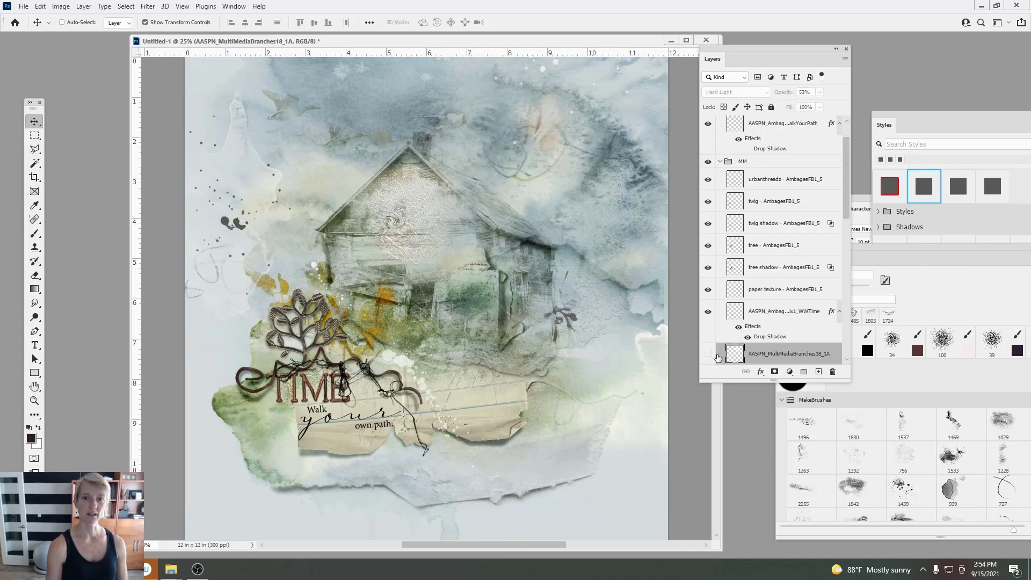
Step: Show the glow layer again, and scale the Walk your own path WordART down to about 96%
click(710, 355)
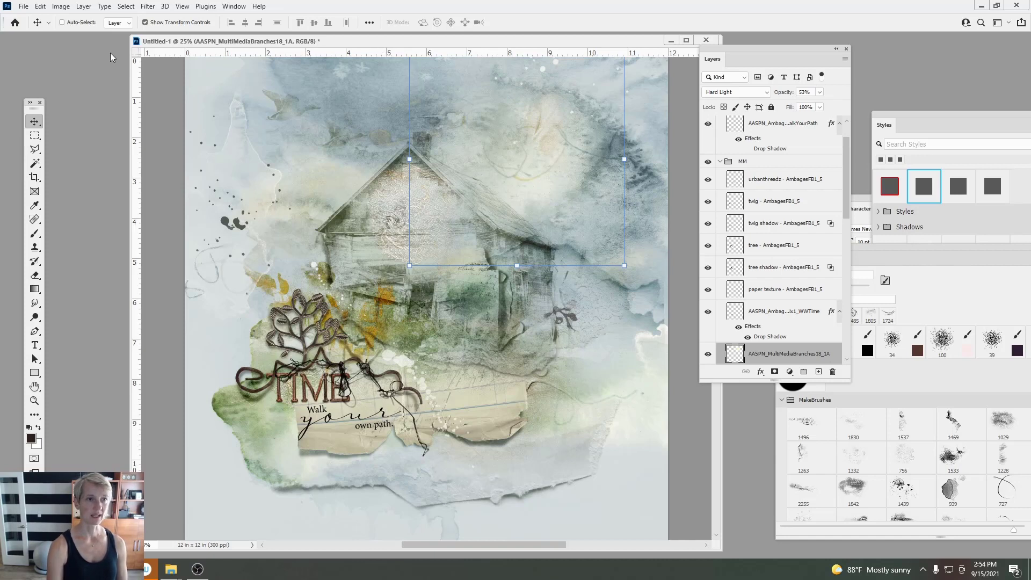
click(384, 422)
drag(299, 406, 302, 408)
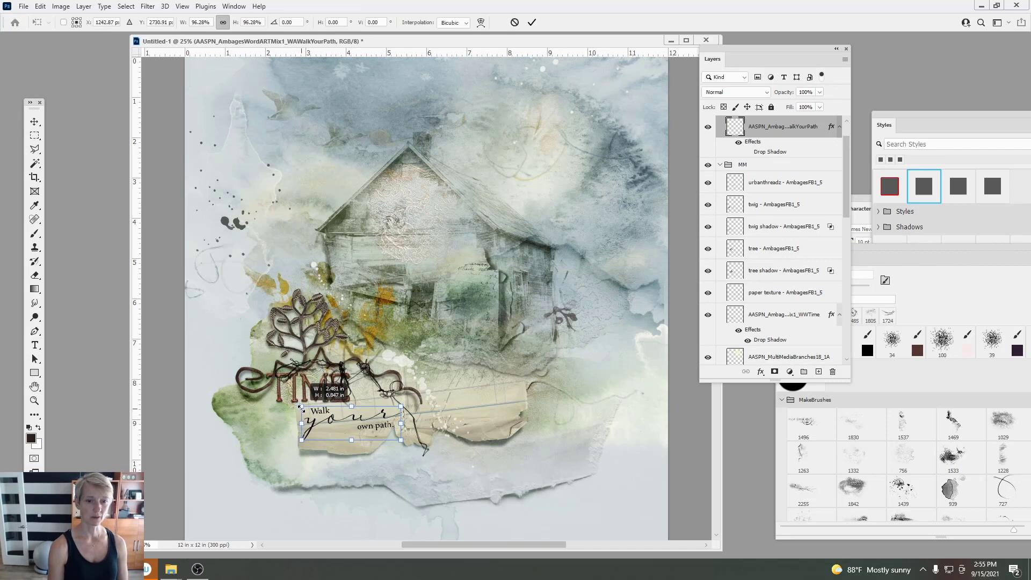
click(531, 24)
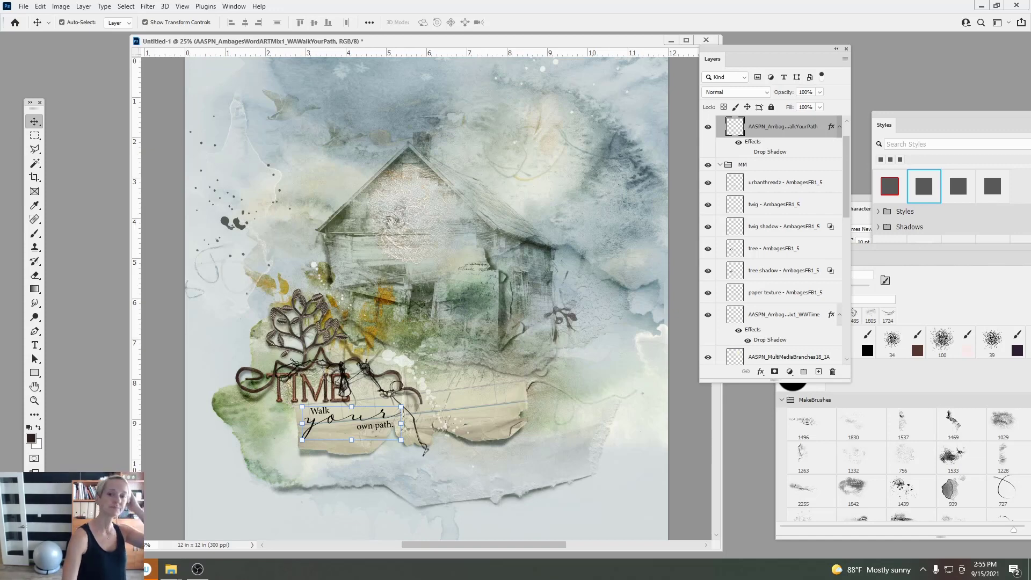
Step: Save the finished layout as the Photoshop file Layout2 in the Ambages folder, and close the document
click(40, 5)
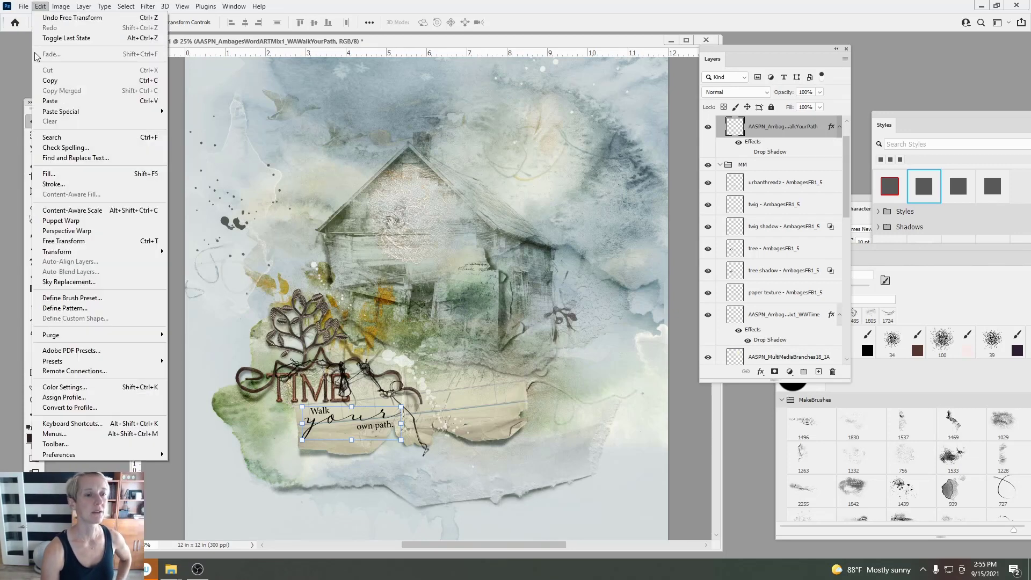
mouse_move(24, 6)
click(48, 138)
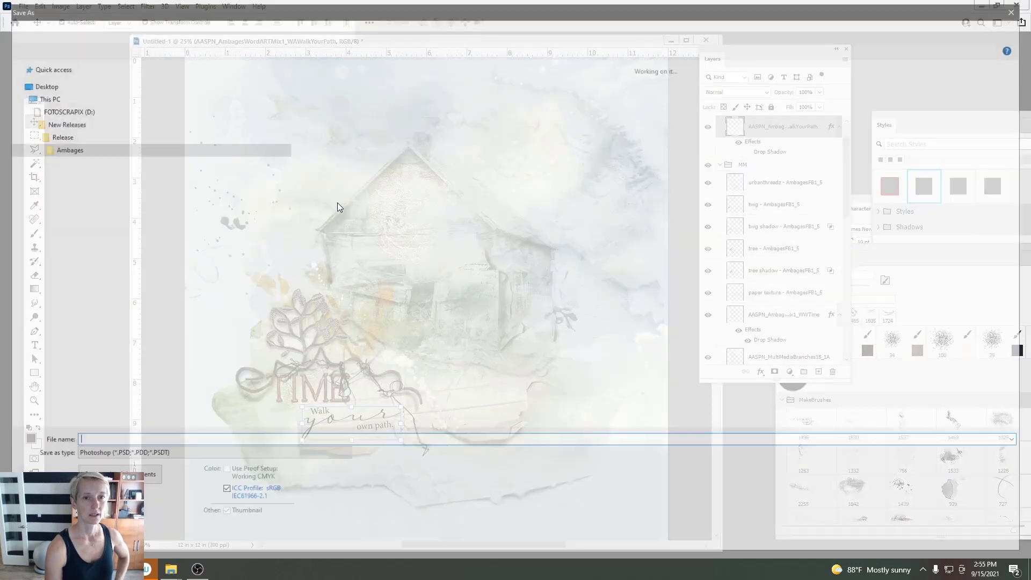
click(932, 88)
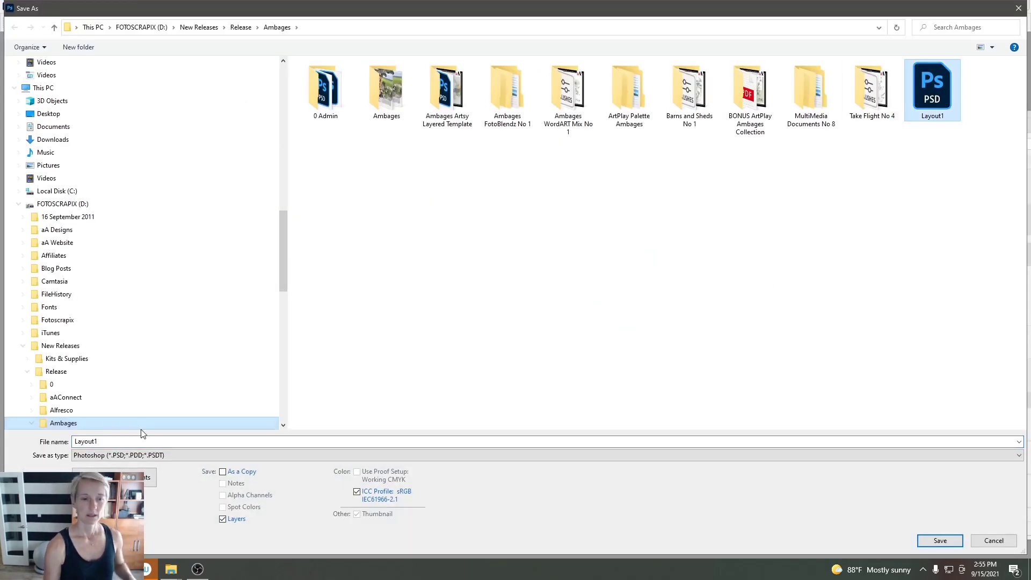
click(97, 441)
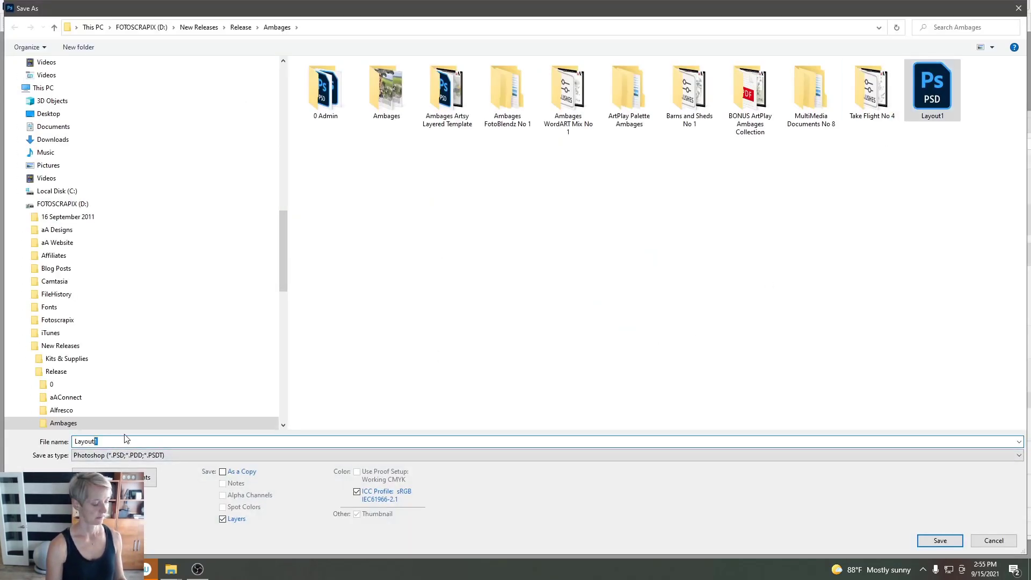
text(2)
click(939, 540)
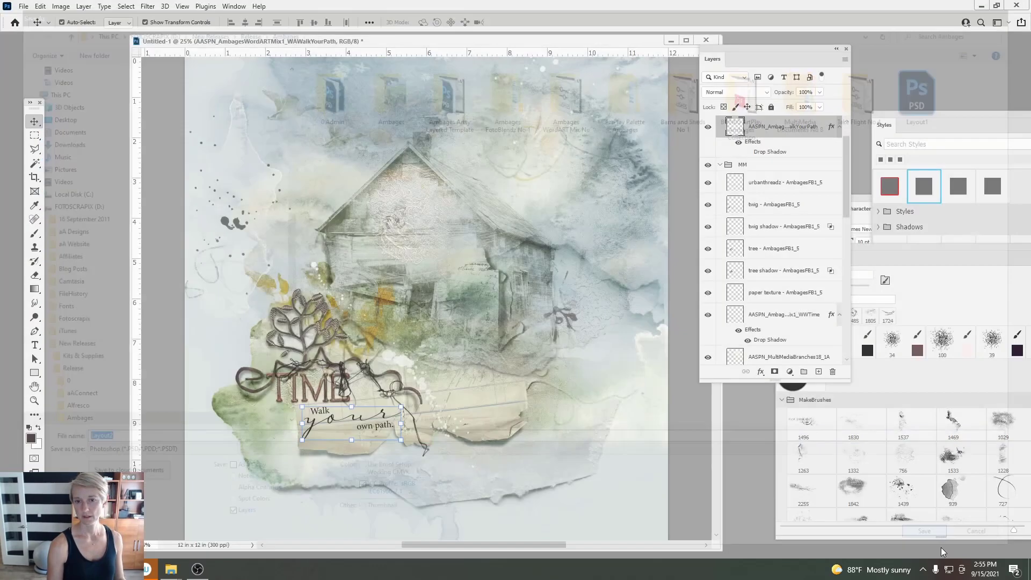
click(634, 160)
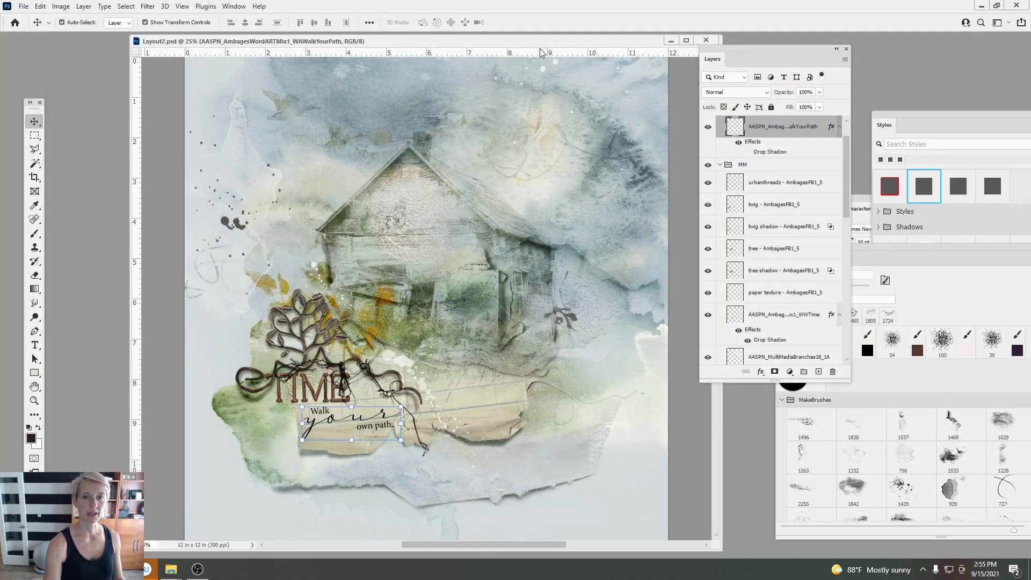
drag(561, 46, 489, 68)
click(623, 62)
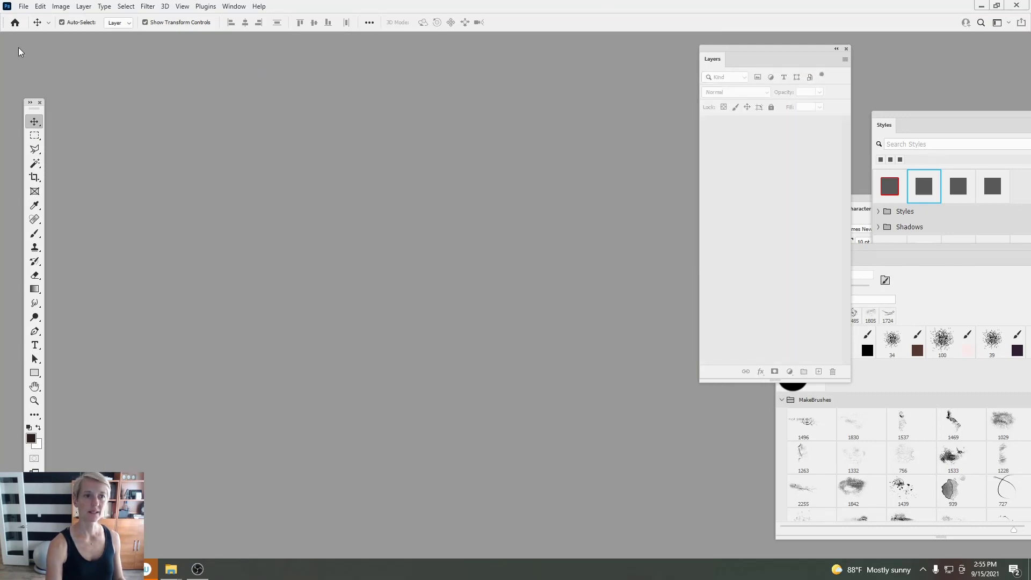
Step: Create a new 12 x 12 in document at 300 ppi and float it in its own window
click(24, 6)
click(33, 18)
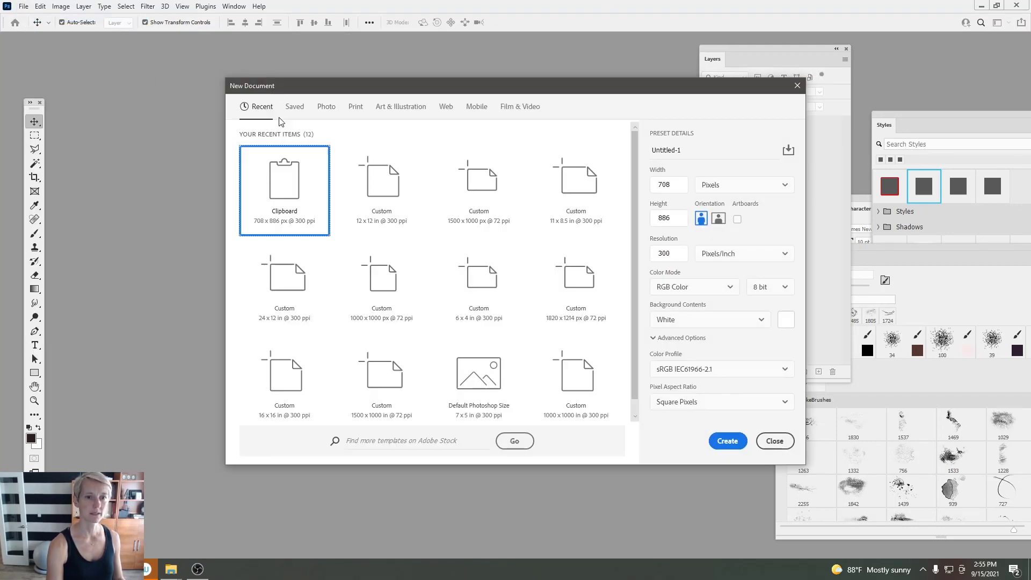
click(382, 185)
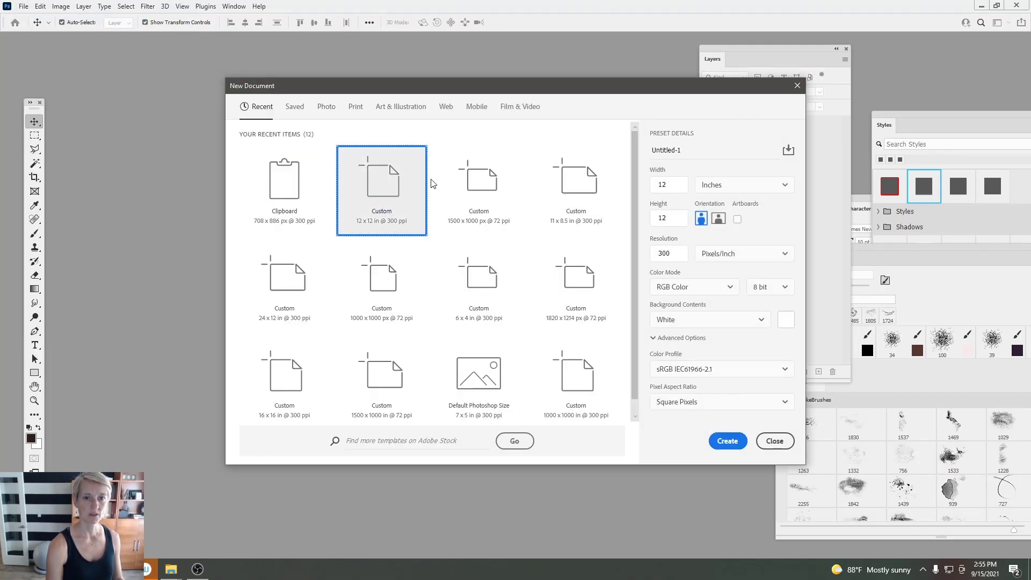
click(733, 443)
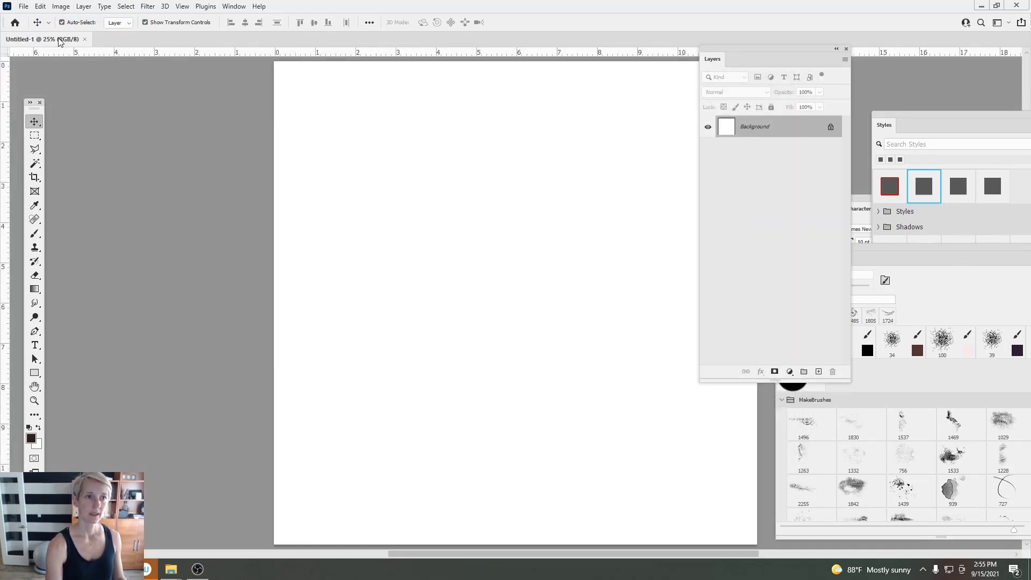
drag(60, 43, 156, 46)
Step: In File Explorer, open the Paperie folder of ArtPlay Palette Ambages A within the Ambages release
mouse_move(179, 566)
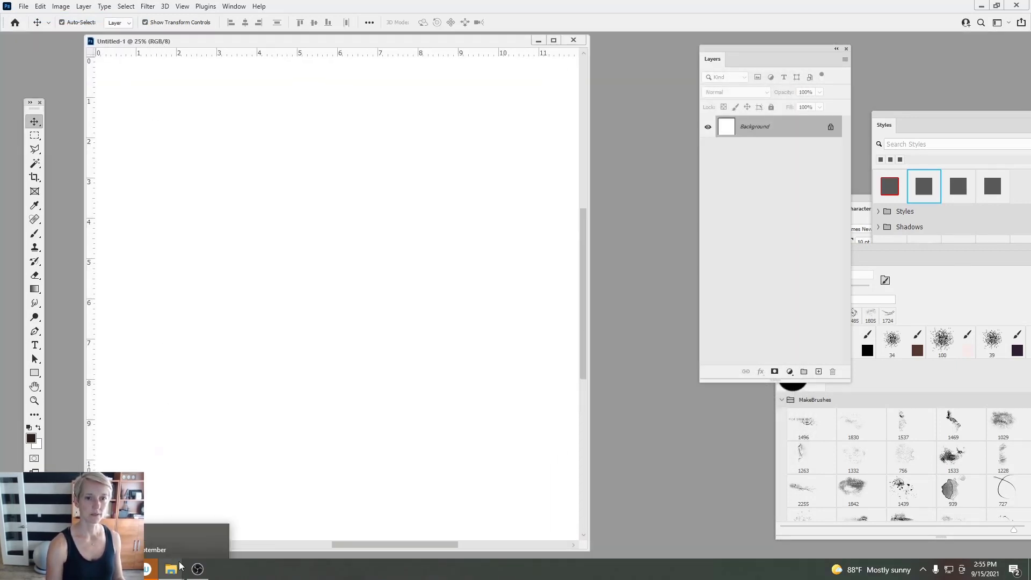
click(164, 533)
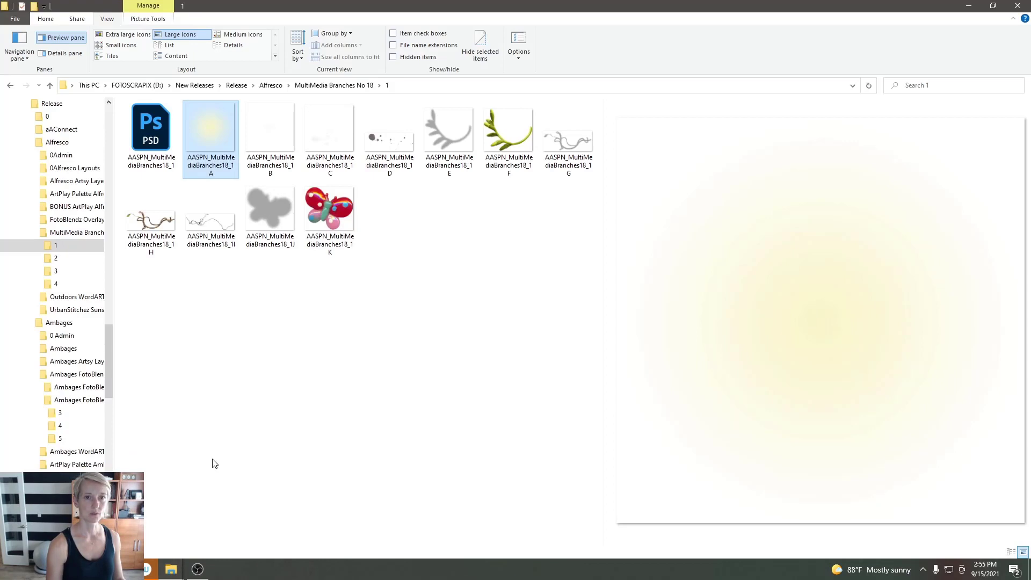
click(237, 86)
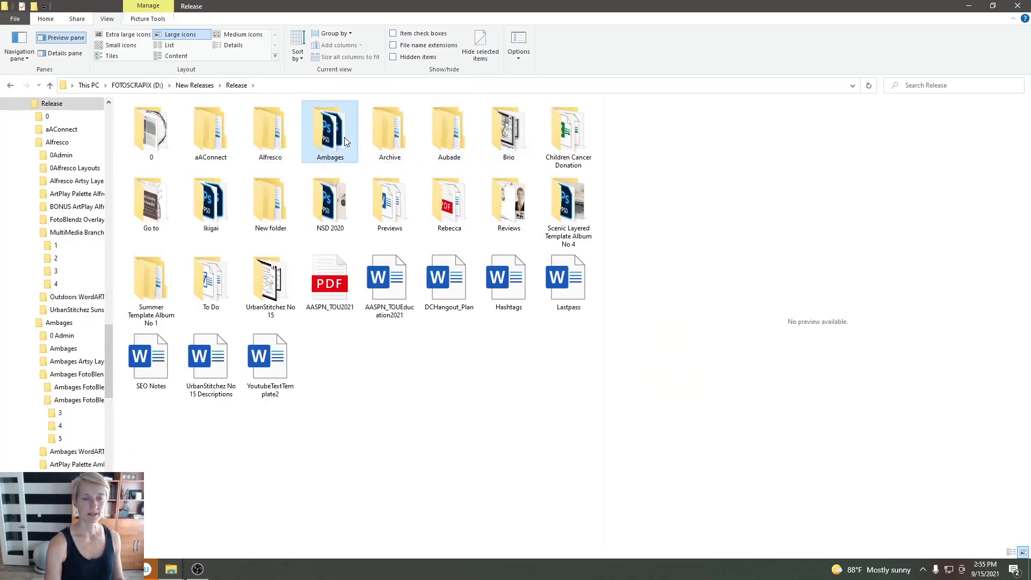
double_click(344, 139)
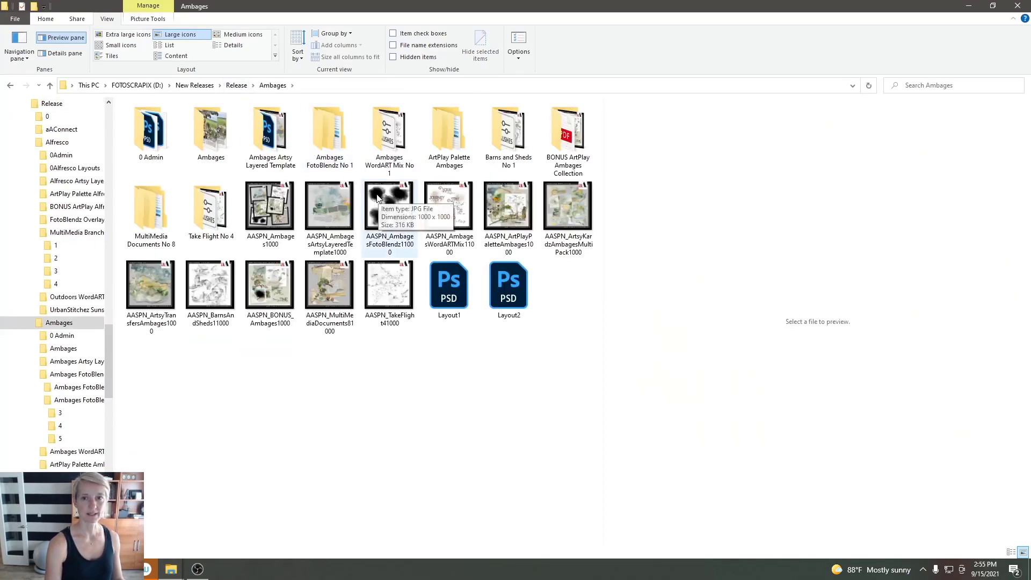
click(270, 139)
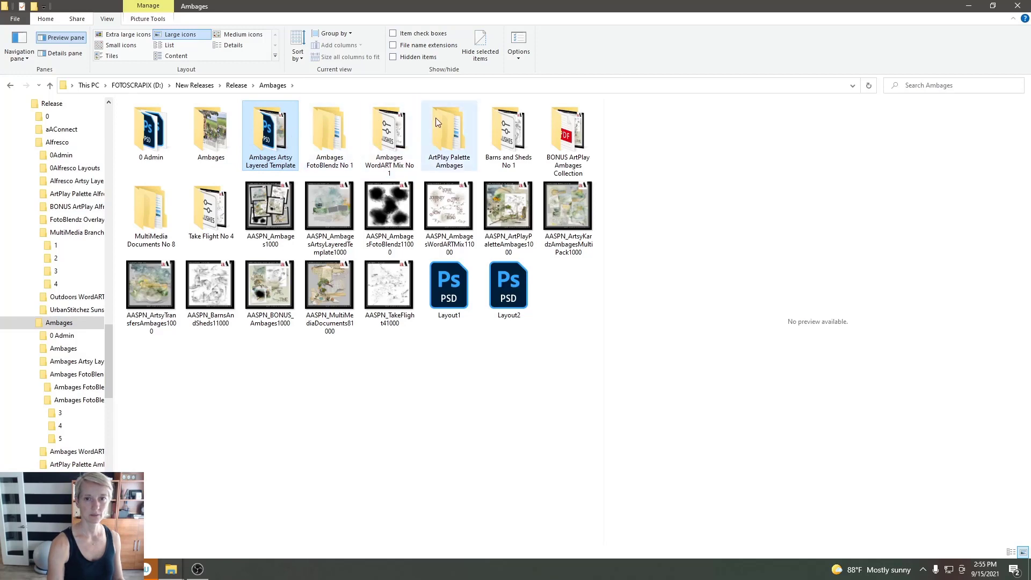
double_click(451, 124)
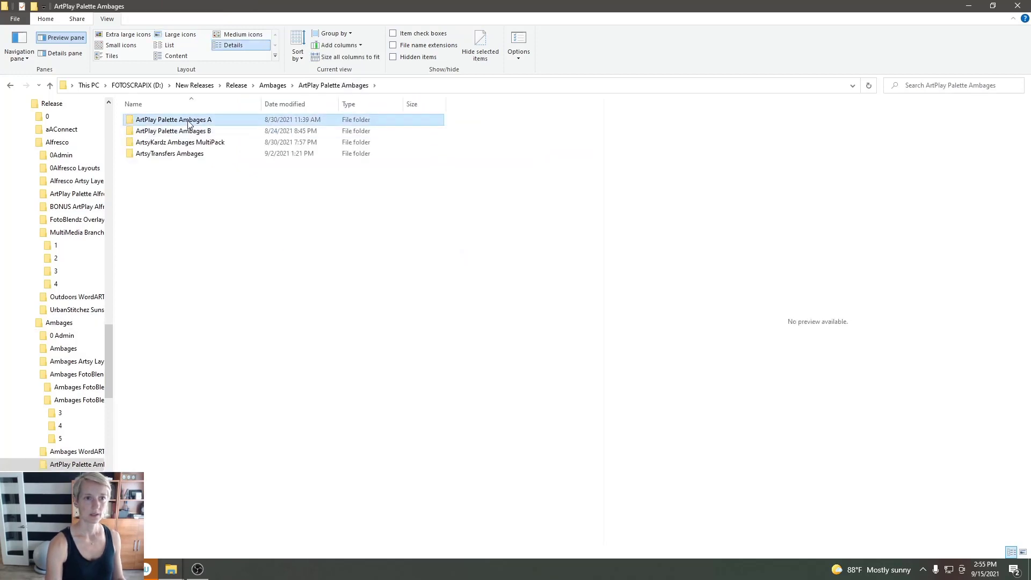
double_click(189, 122)
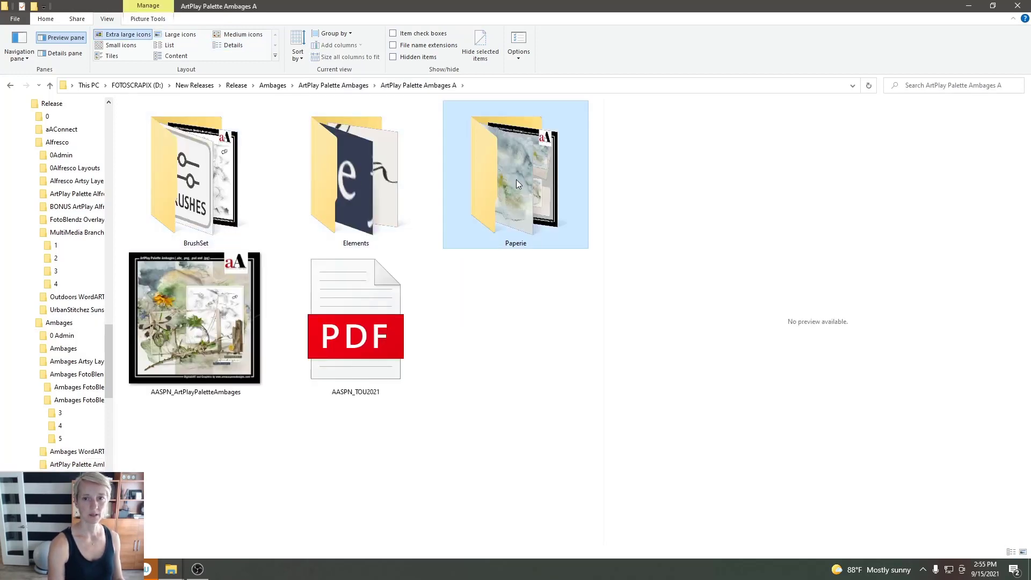
double_click(516, 179)
Step: Preview the solid papers, and place AASPN_ArtPlayPaletteAmbages_SolidPaper1 and SolidPaper3 full size into the new document
click(397, 120)
click(453, 138)
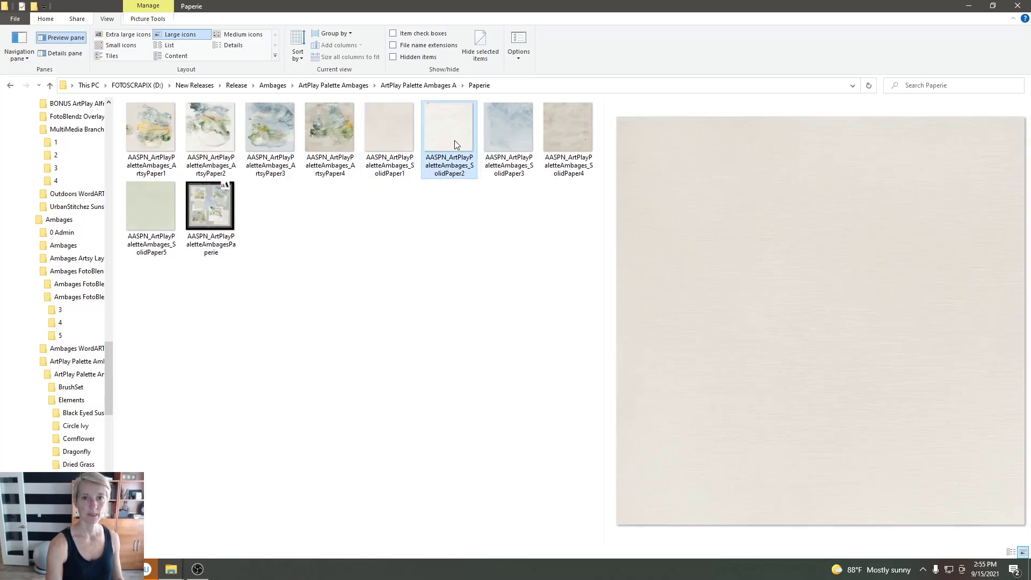
click(572, 128)
click(523, 129)
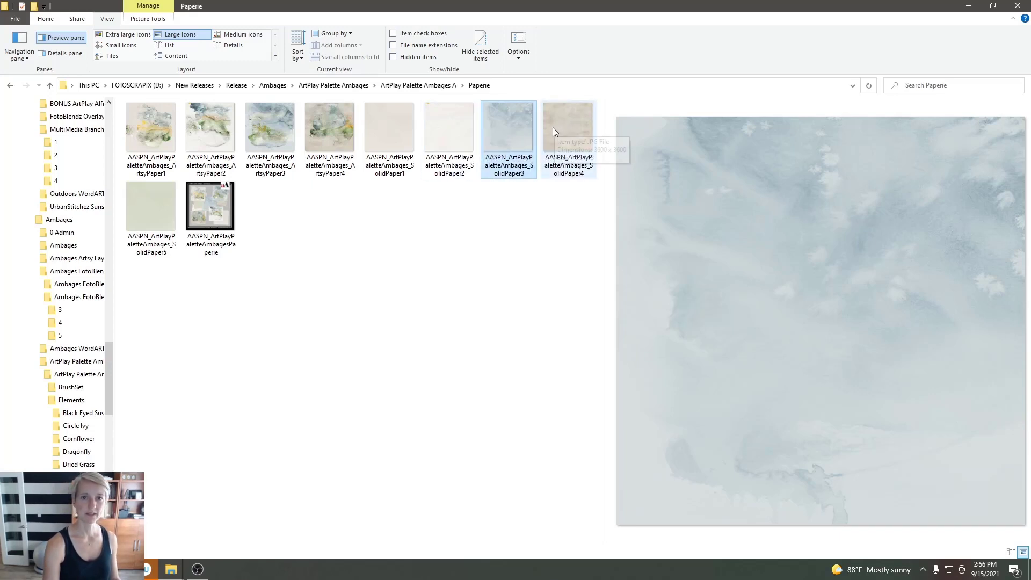
ctrl+click(385, 128)
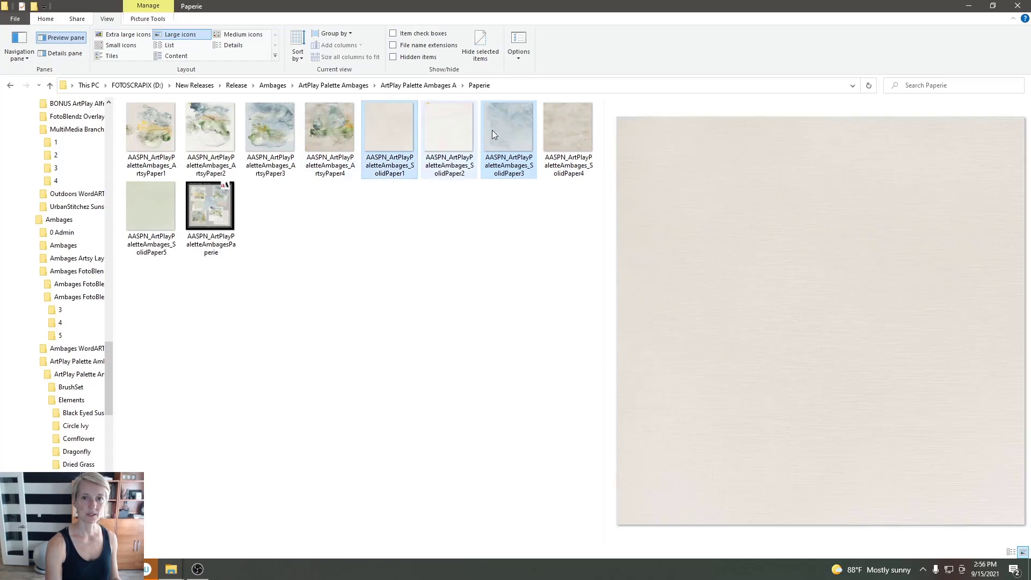
drag(492, 130, 149, 508)
drag(121, 567, 219, 364)
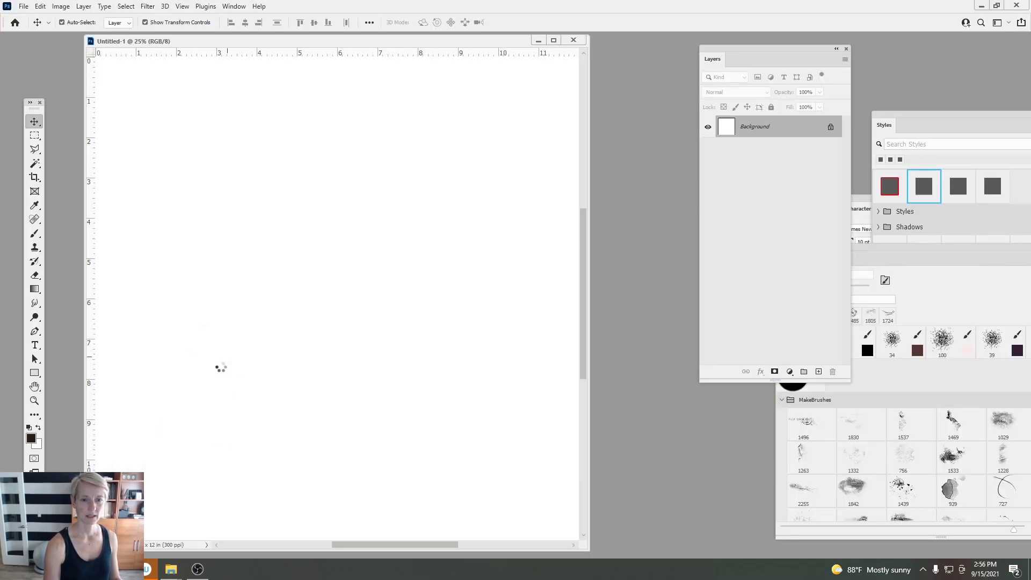
click(528, 24)
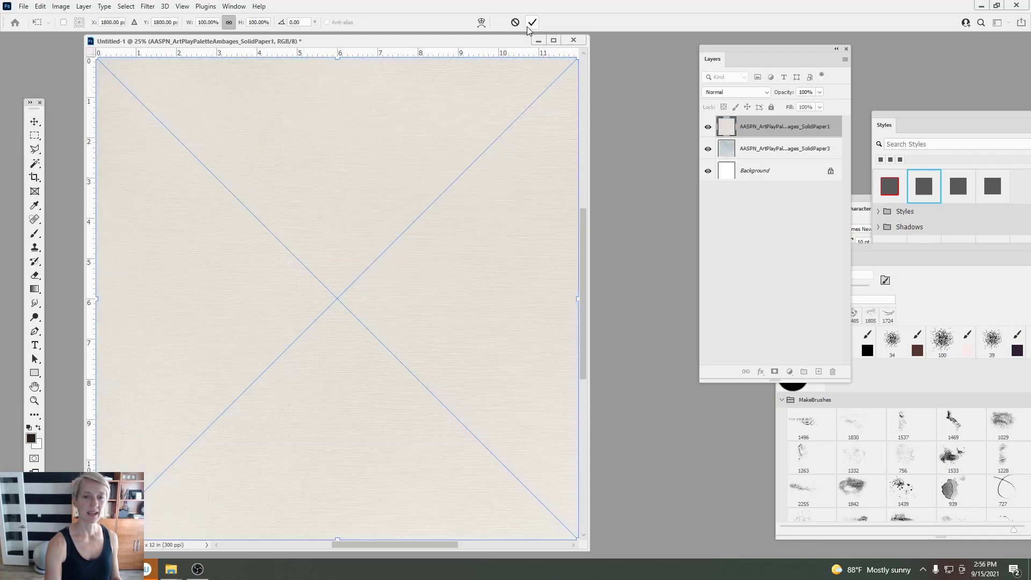
click(531, 24)
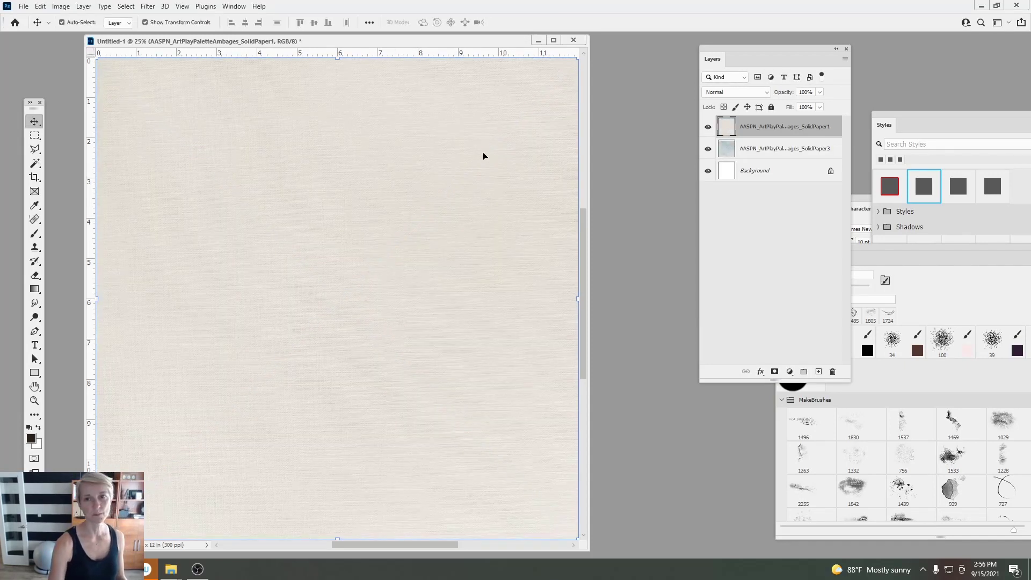
Step: Stack SolidPaper3 above SolidPaper1 and shift it left, leaving a strip of SolidPaper1 about 3.3 in wide along the right edge
drag(471, 185, 295, 179)
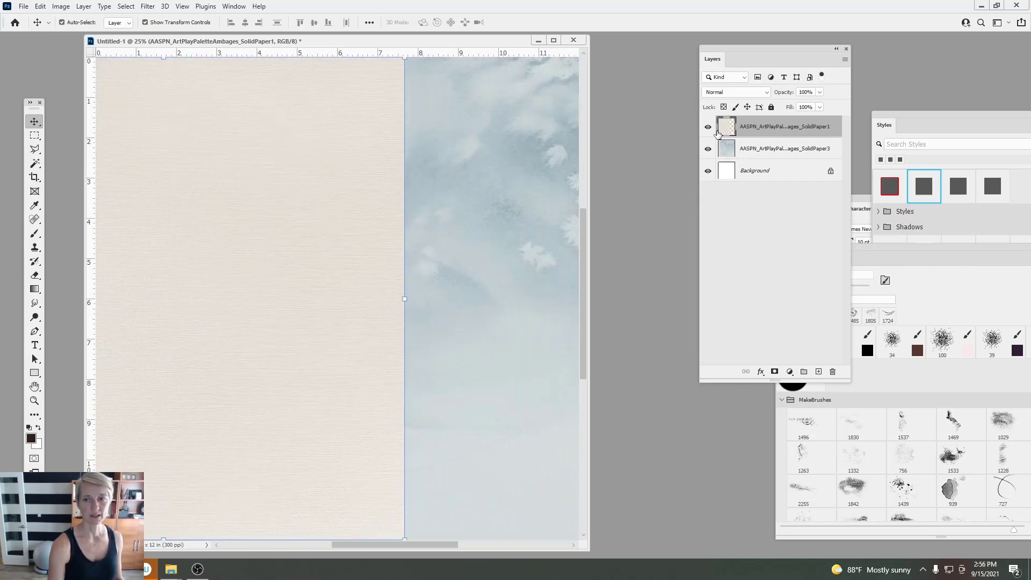
drag(732, 131, 733, 160)
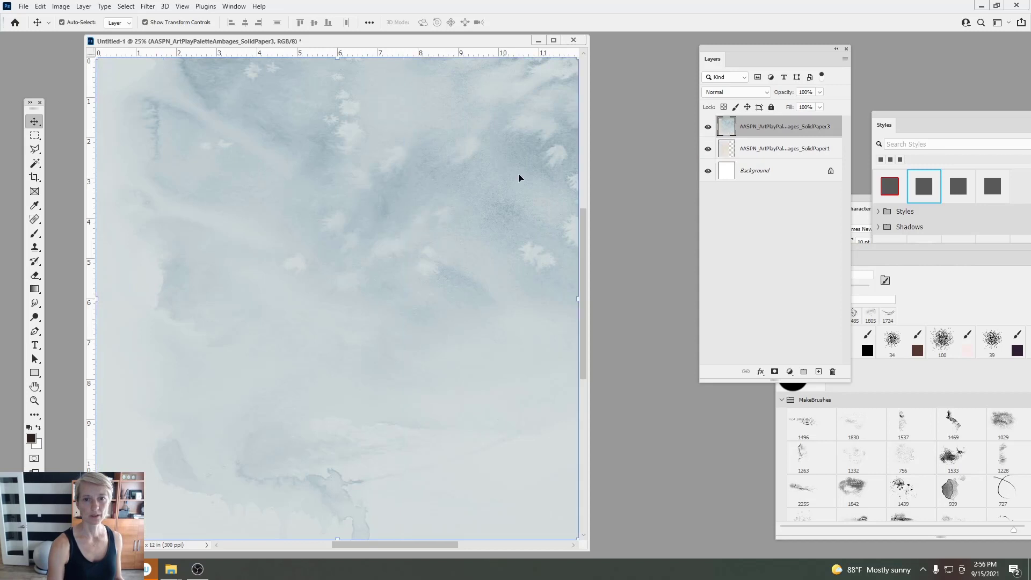
drag(488, 199, 334, 207)
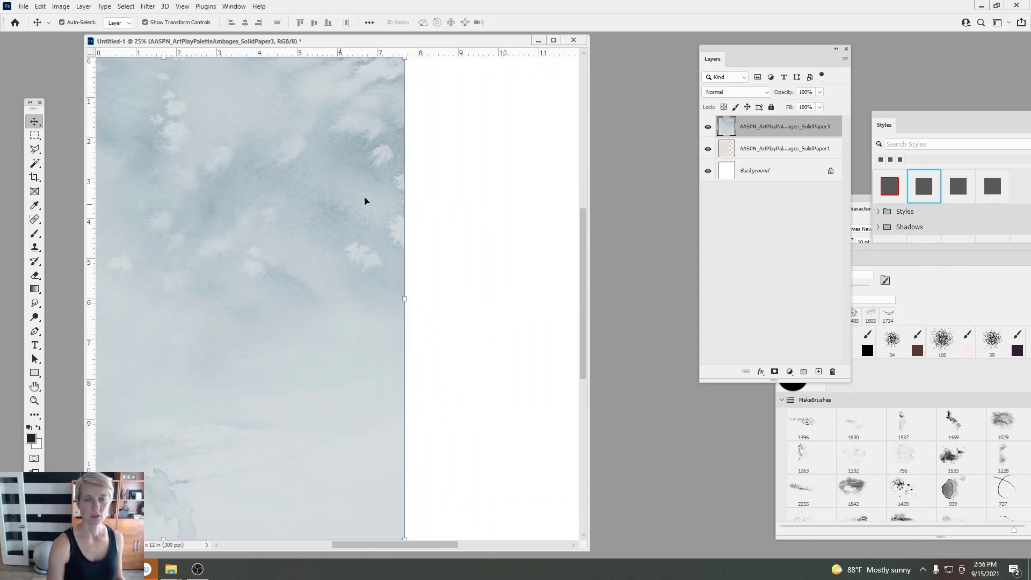
click(735, 144)
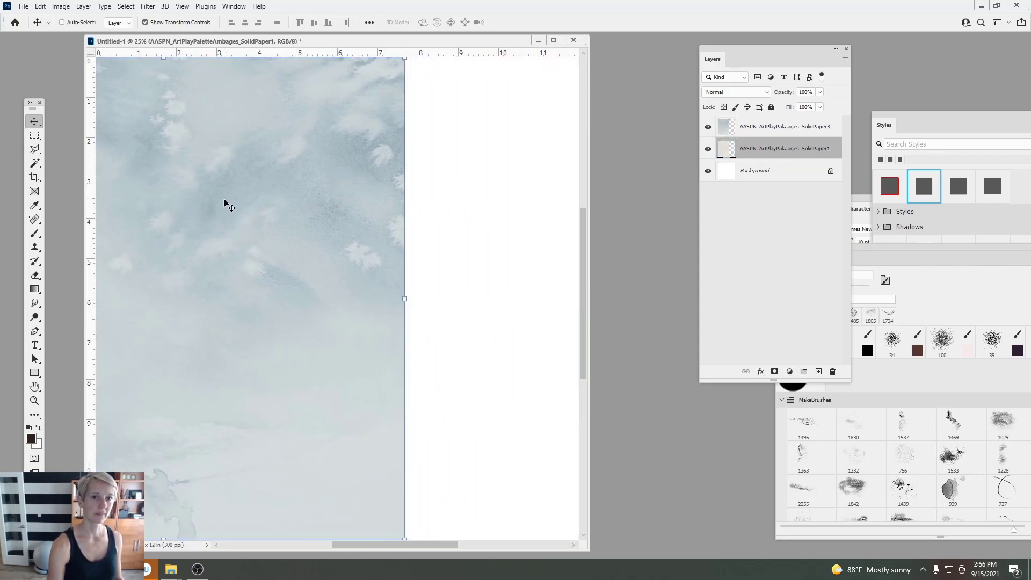
drag(226, 204, 412, 238)
click(739, 132)
Step: Apply a drop shadow style to the SolidPaper3 layer, replacing the second recent preset with the third
click(182, 6)
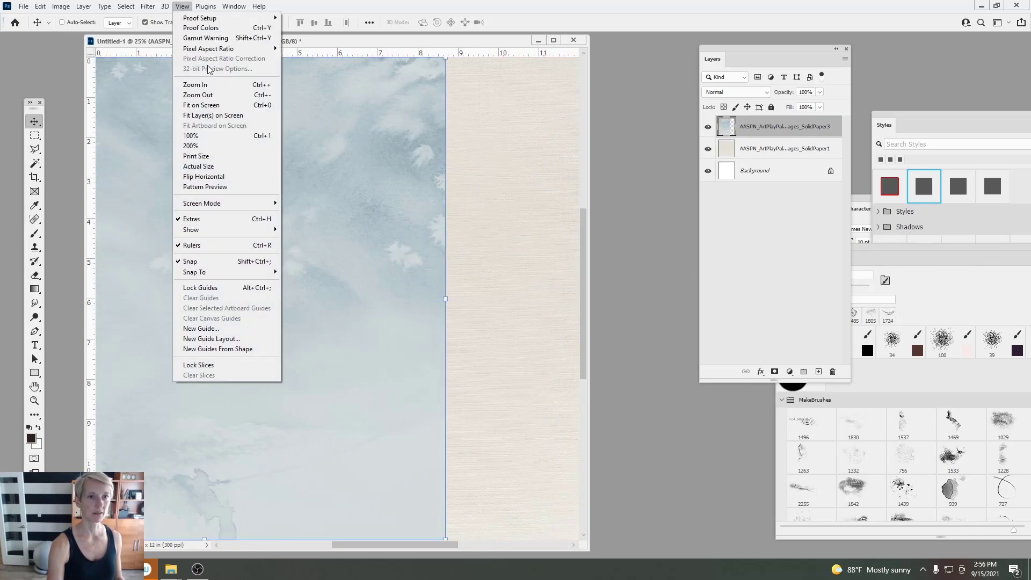
click(210, 97)
drag(341, 243, 350, 244)
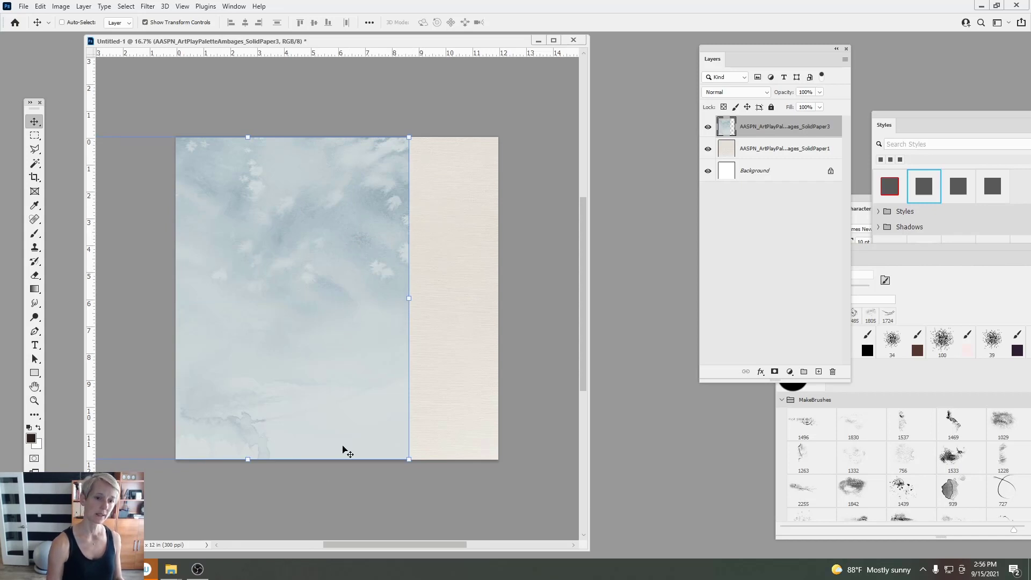
drag(355, 321, 359, 317)
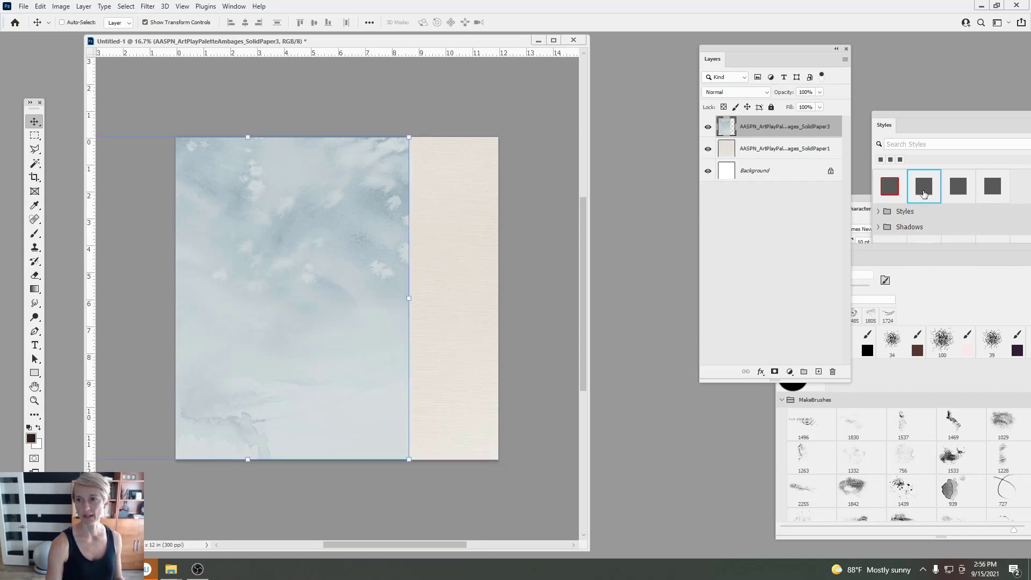
click(923, 194)
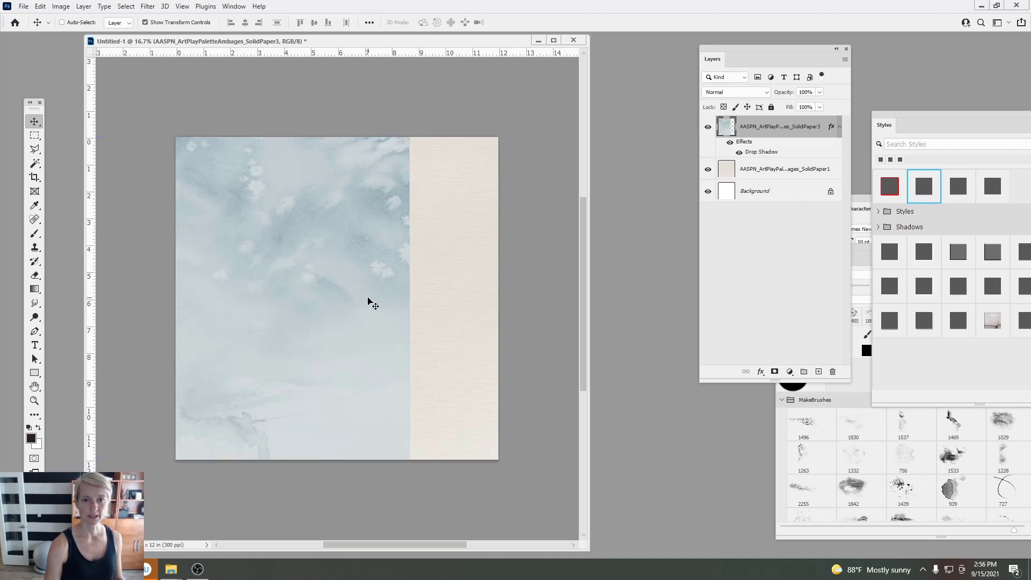
click(951, 190)
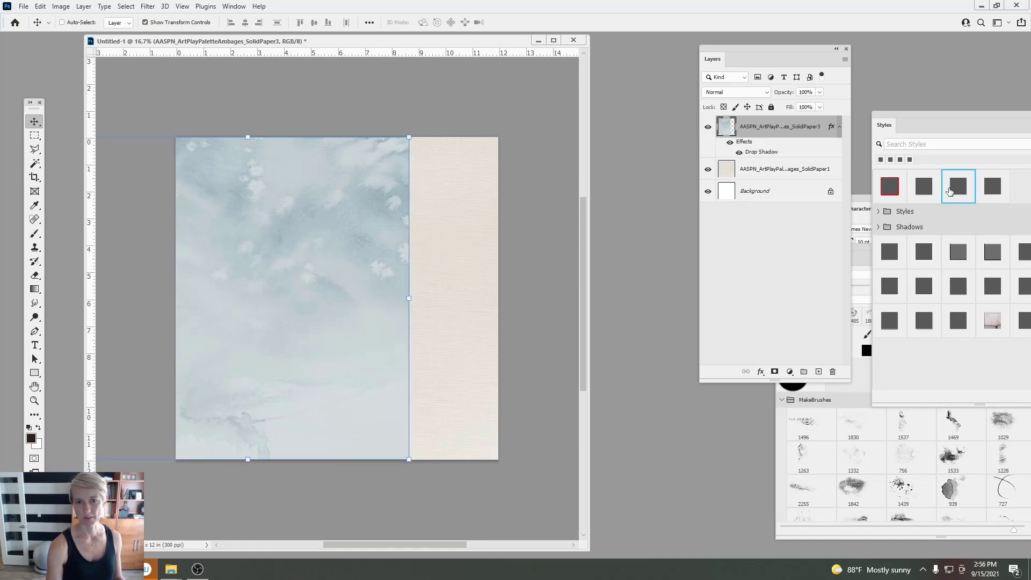
Step: Replace the SolidPaper3 layer's drop shadow with the second preset in the third row of the Shadows styles
click(923, 320)
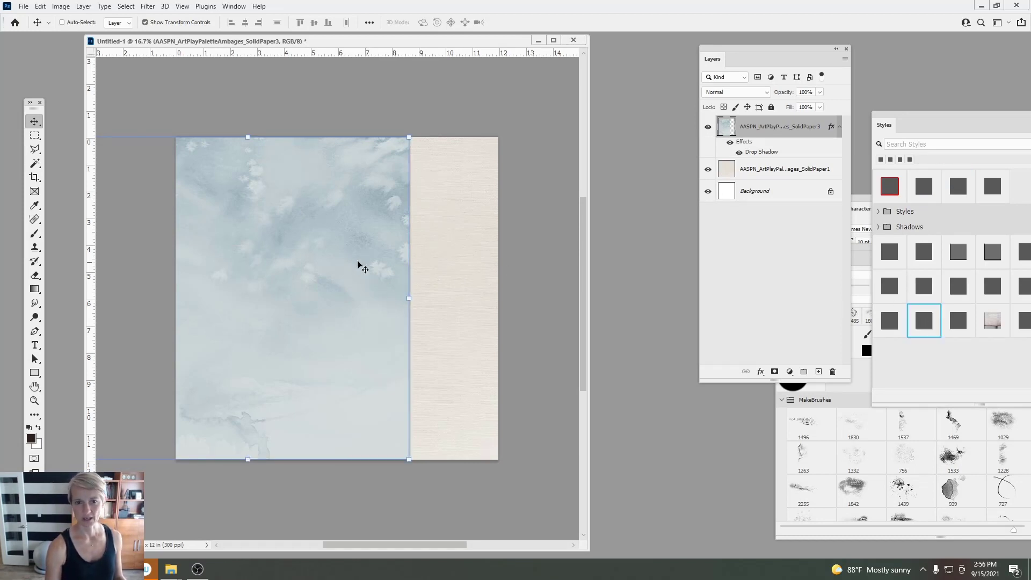
drag(329, 281, 329, 283)
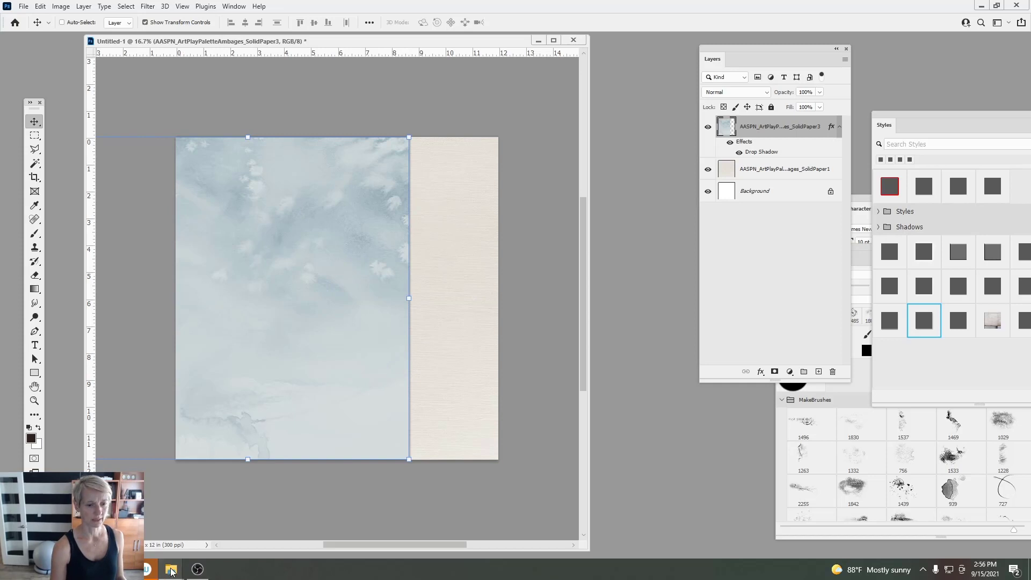
Step: In File Explorer, browse from the Ambages folder to MultiMedia Documents No 8A and preview the AASPN_MultiMediaDocuments8 image
mouse_move(171, 570)
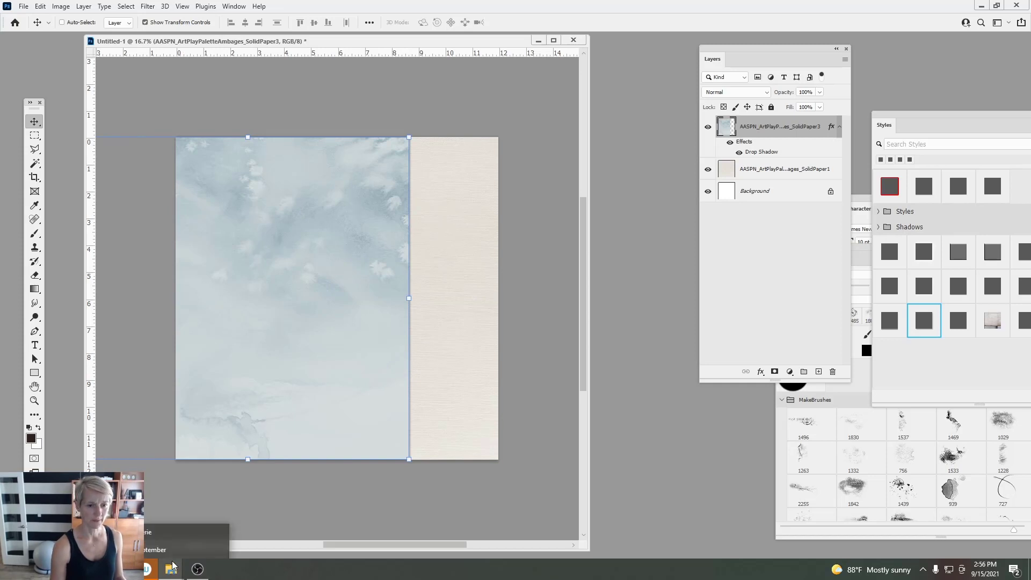
click(161, 536)
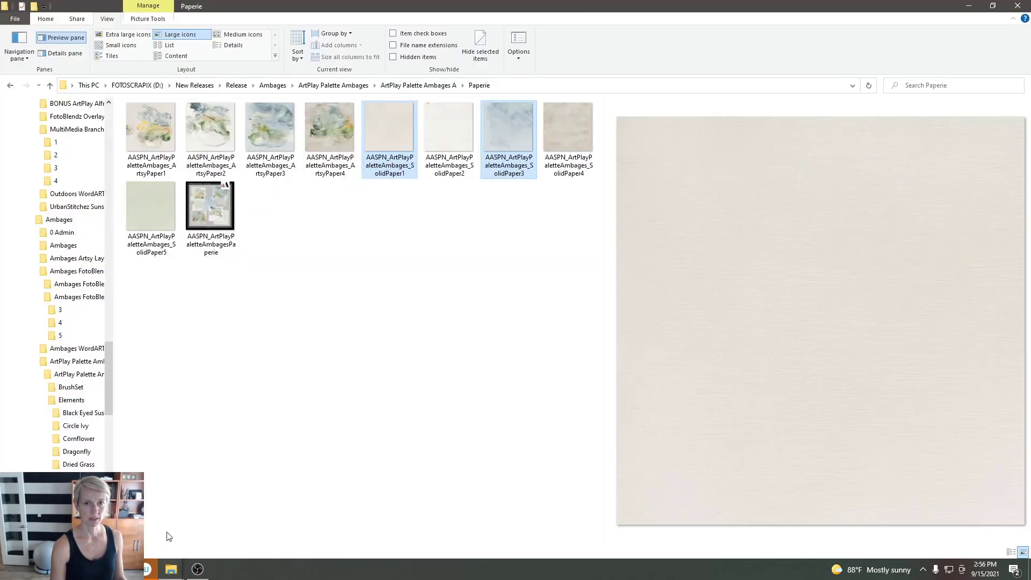
click(331, 87)
click(280, 87)
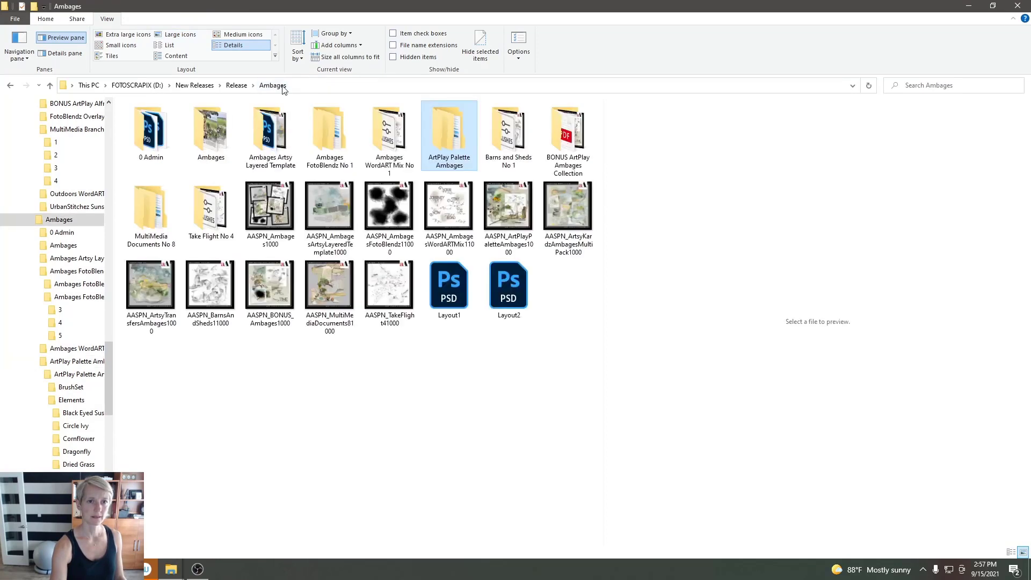
double_click(162, 217)
double_click(168, 152)
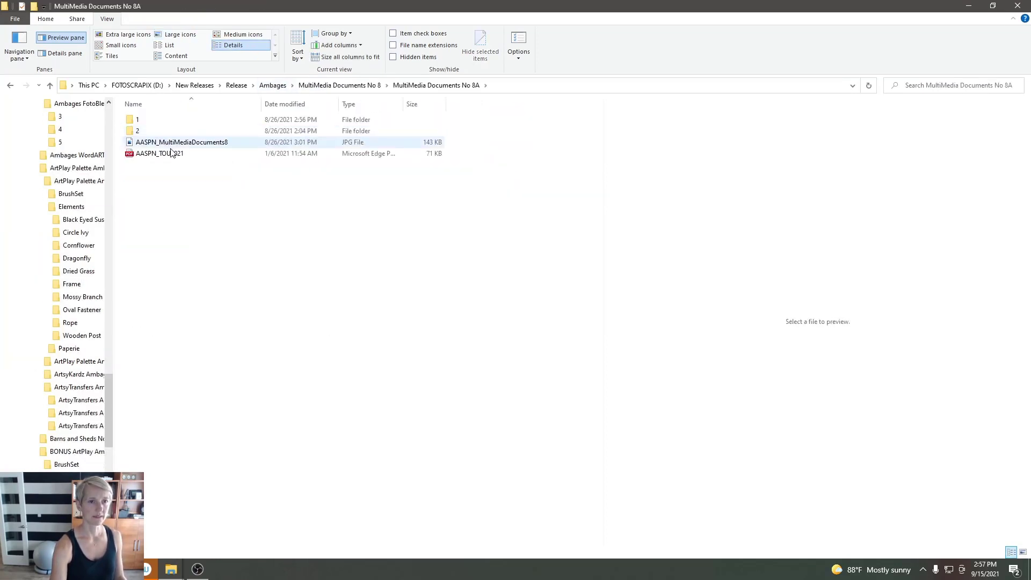
click(162, 143)
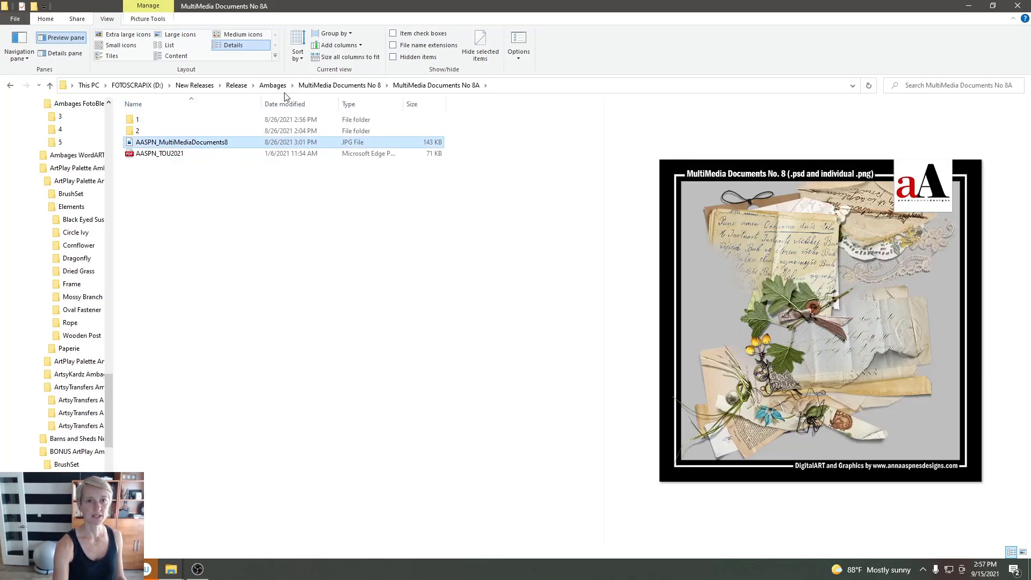
Step: Open AASPN_MultiMediaDocuments8_4.psd from folder 4 of MultiMedia Documents No 8B in Photoshop
click(359, 87)
double_click(196, 144)
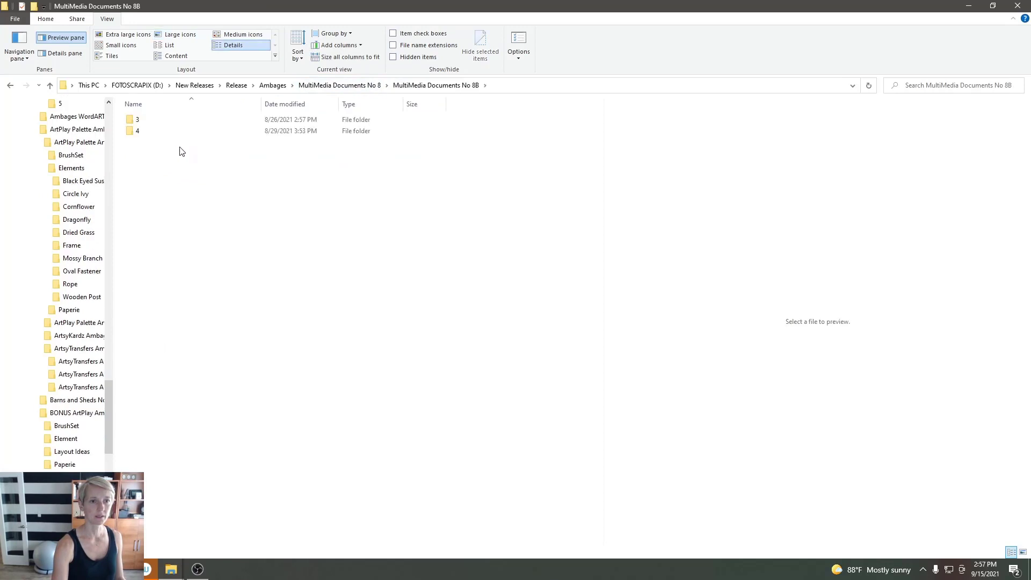
click(144, 134)
double_click(143, 134)
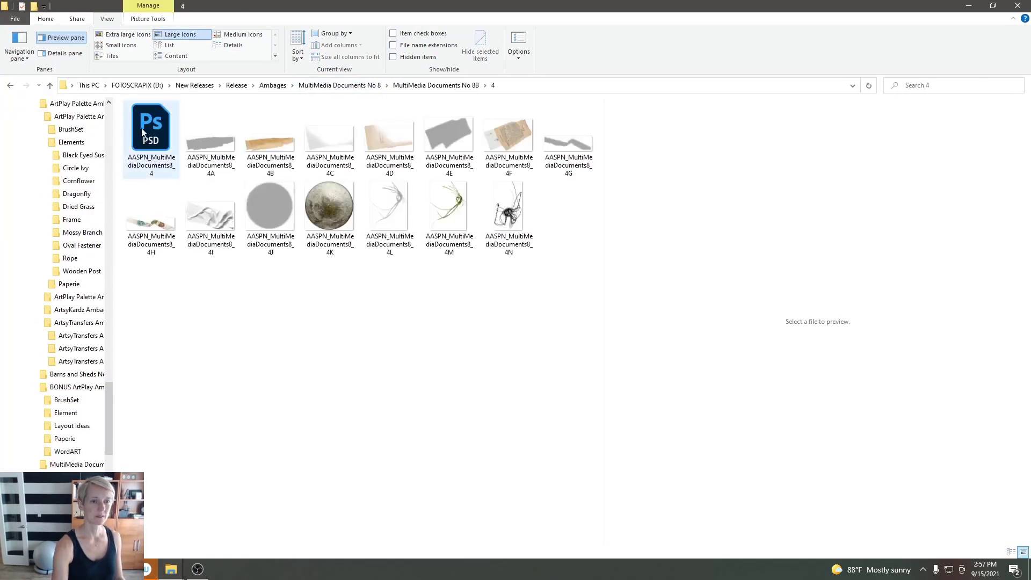
click(141, 124)
mouse_move(146, 569)
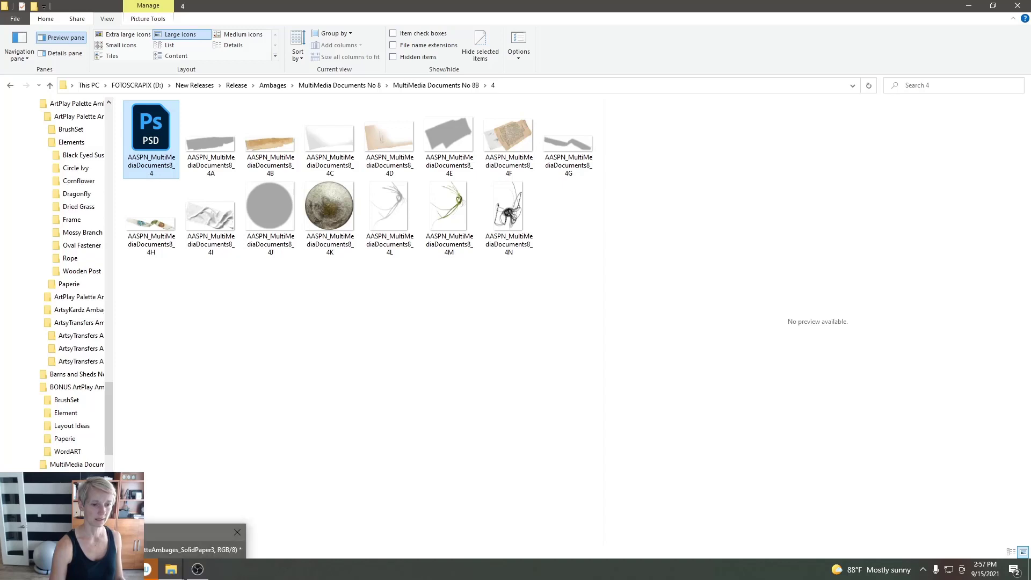
drag(146, 569, 63, 86)
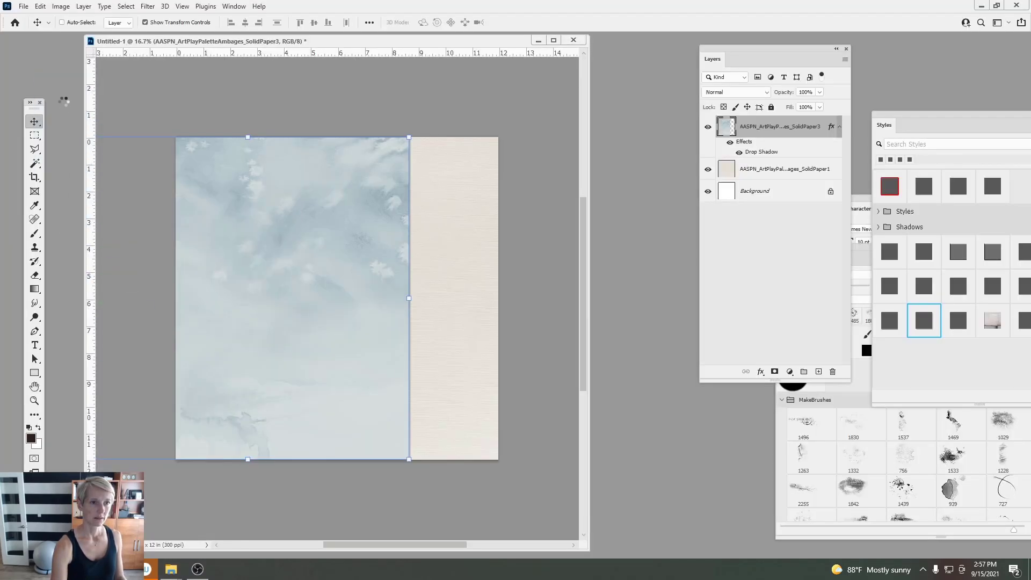
drag(59, 41, 99, 83)
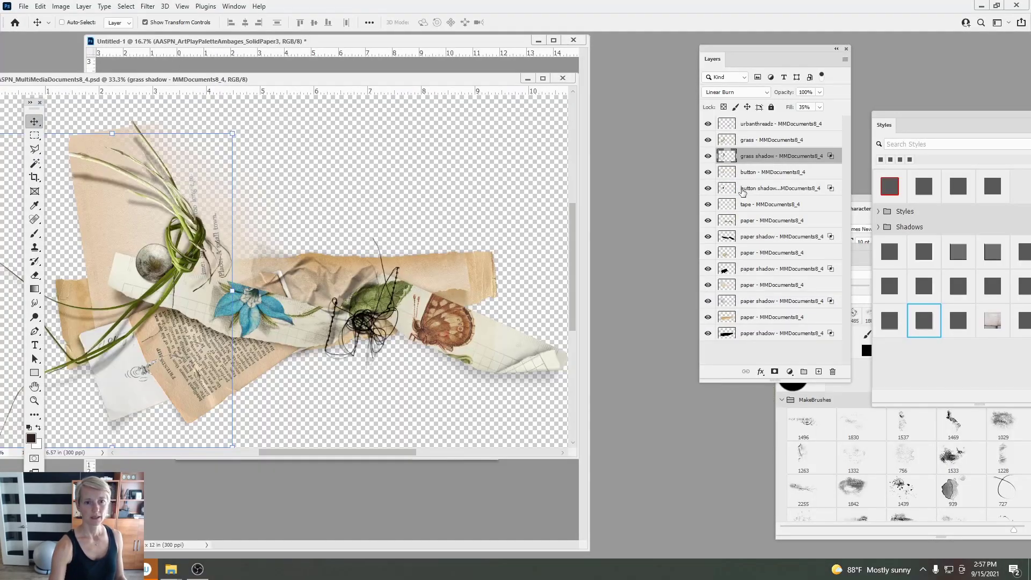
Step: Transfer all layers of AASPN_MultiMediaDocuments8_4.psd, from urbanthreadz down to the lowest paper shadow, into the Untitled-1 layout
click(797, 332)
shift+click(762, 125)
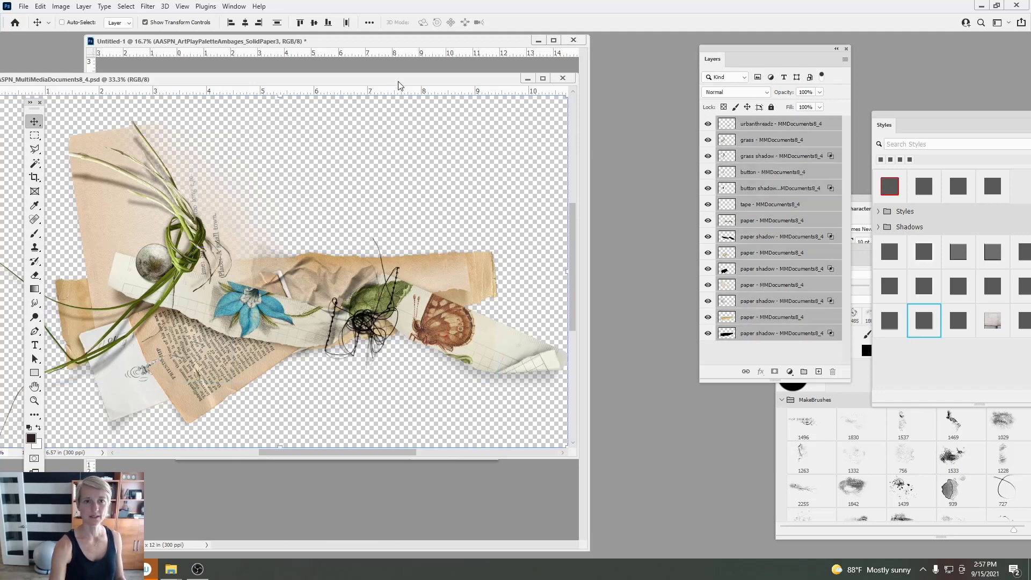
drag(400, 85, 451, 269)
drag(366, 483, 374, 307)
Step: Rotate the transferred document cluster 90° counterclockwise and shift it right so it covers the seam between the two background papers
click(40, 6)
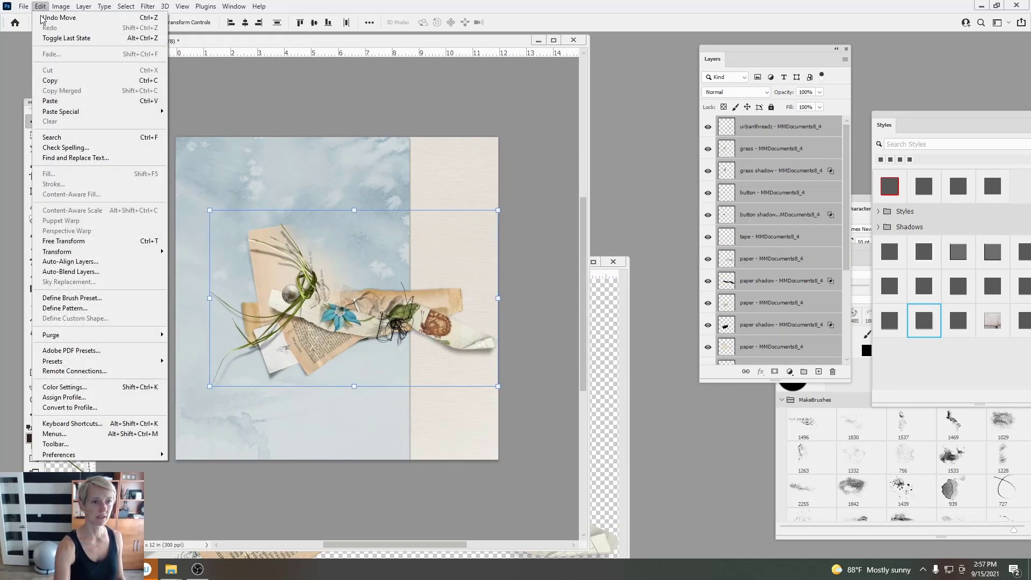
mouse_move(80, 251)
click(204, 433)
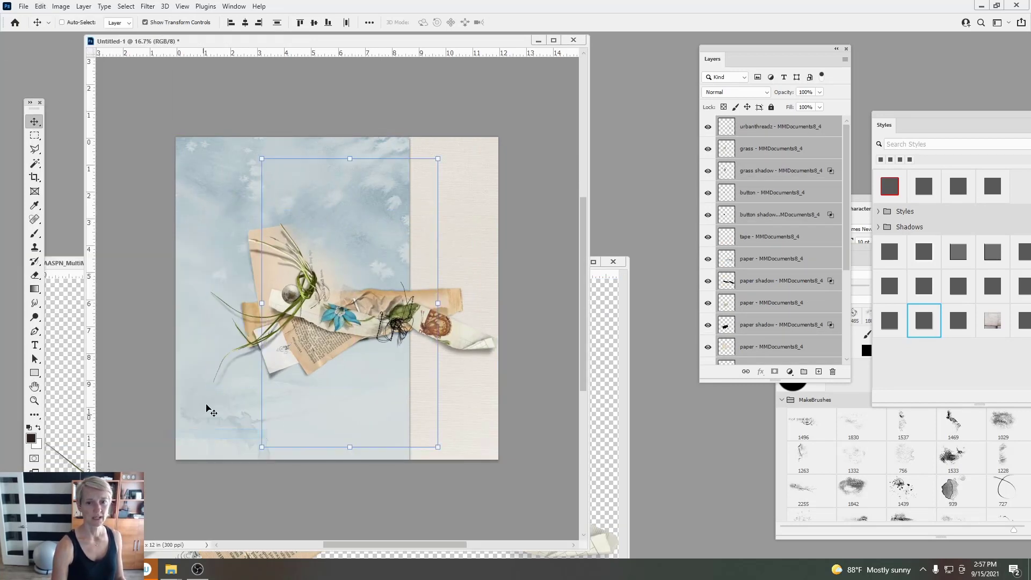
drag(356, 300, 425, 307)
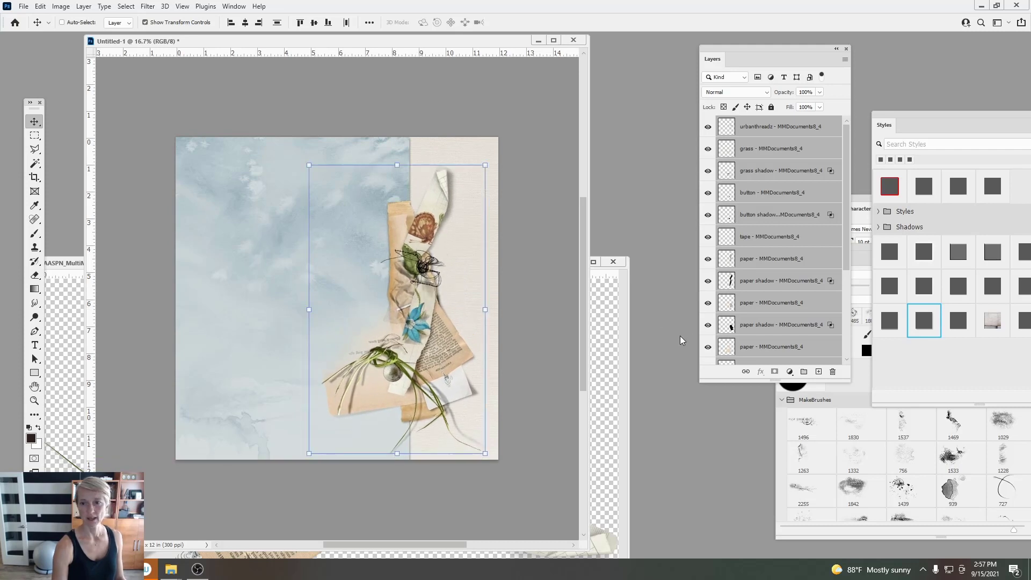
Step: Try to lower the peach paper layer of the MMDocuments8_4 cluster and stack it beneath SolidPaper3 without its shadow
click(726, 346)
drag(372, 398, 383, 475)
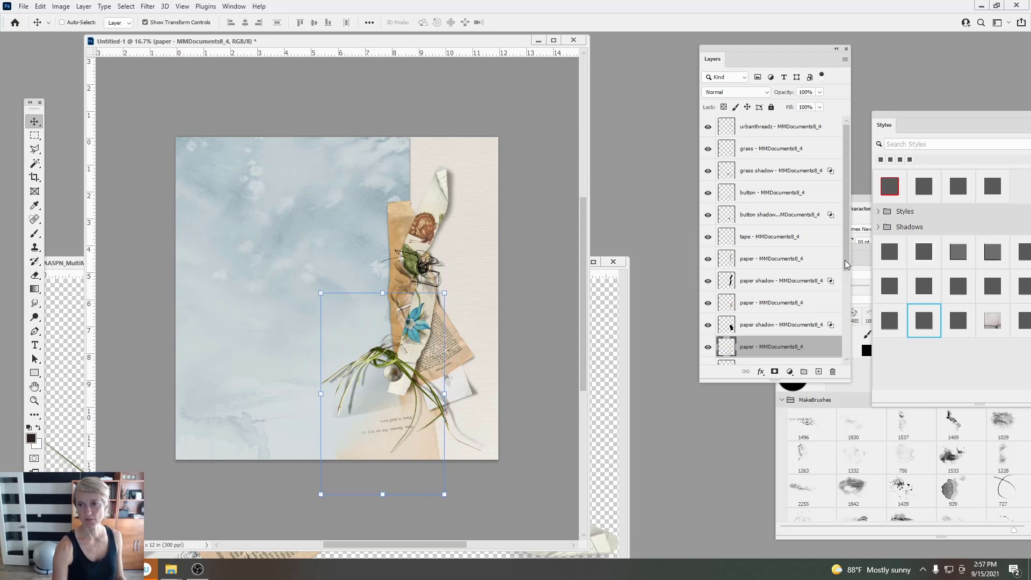
drag(846, 265, 847, 294)
drag(771, 297, 793, 322)
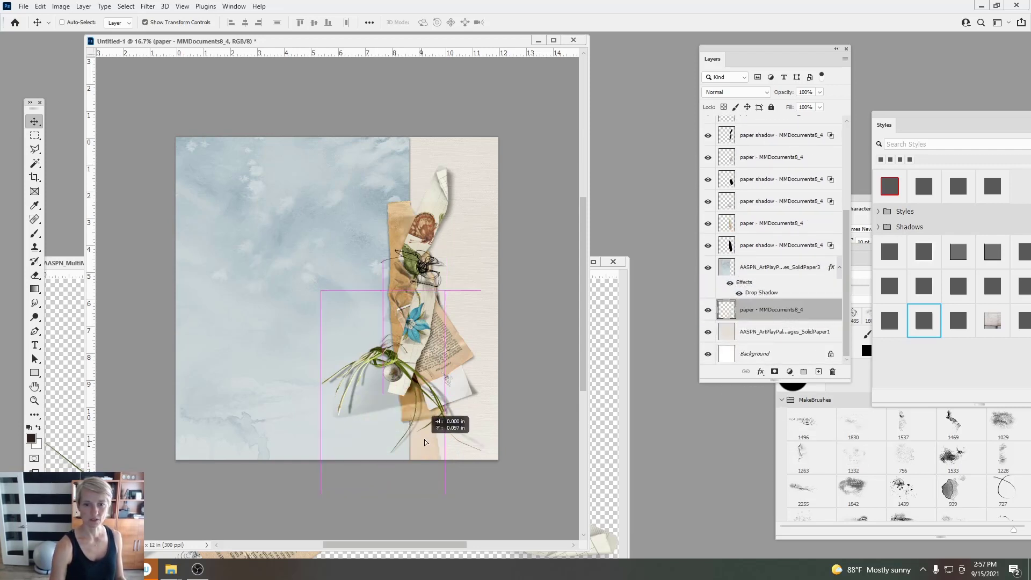
mouse_move(424, 439)
mouse_down()
mouse_move(419, 410)
mouse_move(421, 422)
mouse_up()
Step: Undo the peach paper layer's moves and its change in stacking order
click(40, 6)
click(64, 16)
click(40, 6)
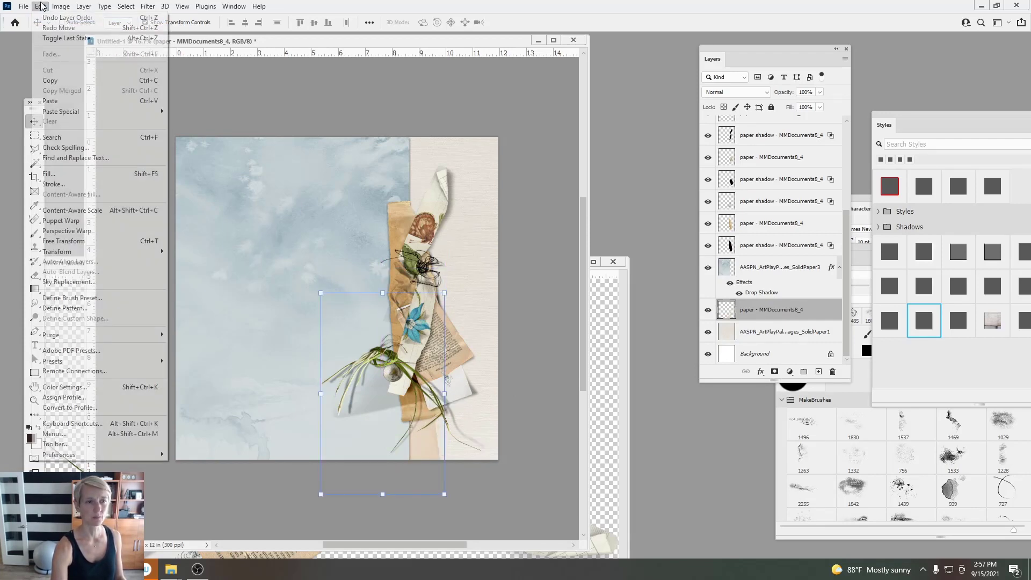
click(64, 16)
click(41, 6)
click(64, 17)
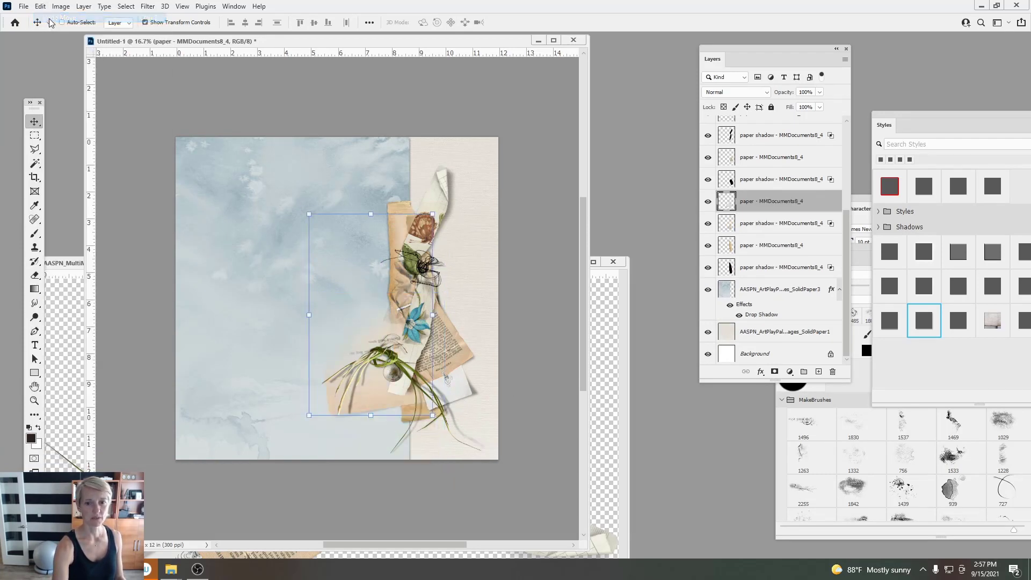
Step: Stack the peach paper layer and its paper shadow beneath SolidPaper3, and shift both down about 2 in
shift+click(749, 223)
key(ctrl+bracketleft)
key(ctrl+bracketleft)
key(ctrl+bracketleft)
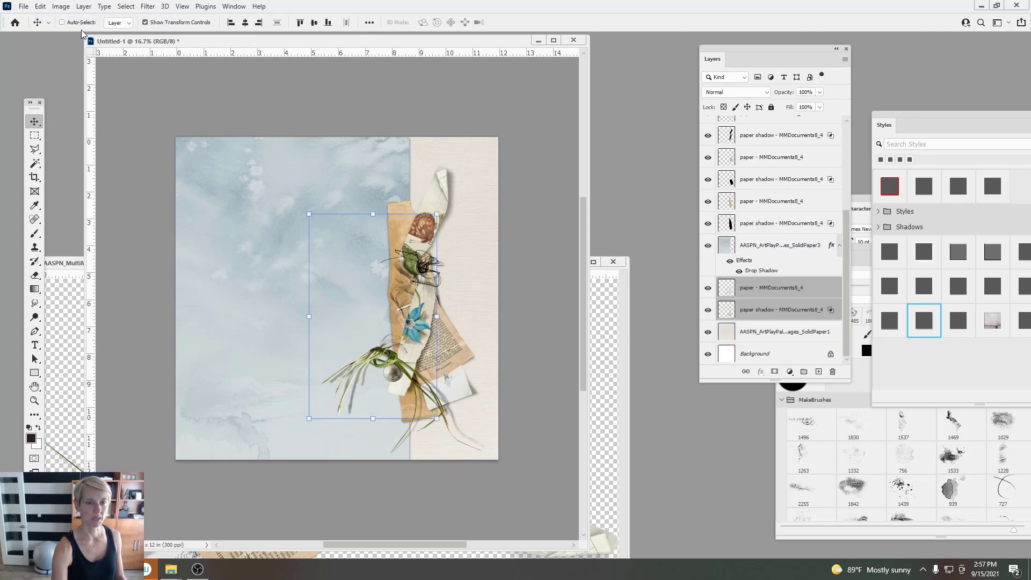
drag(409, 261, 407, 316)
Step: Close the AASPN_MultiMediaDocuments8_4.psd source document
click(620, 352)
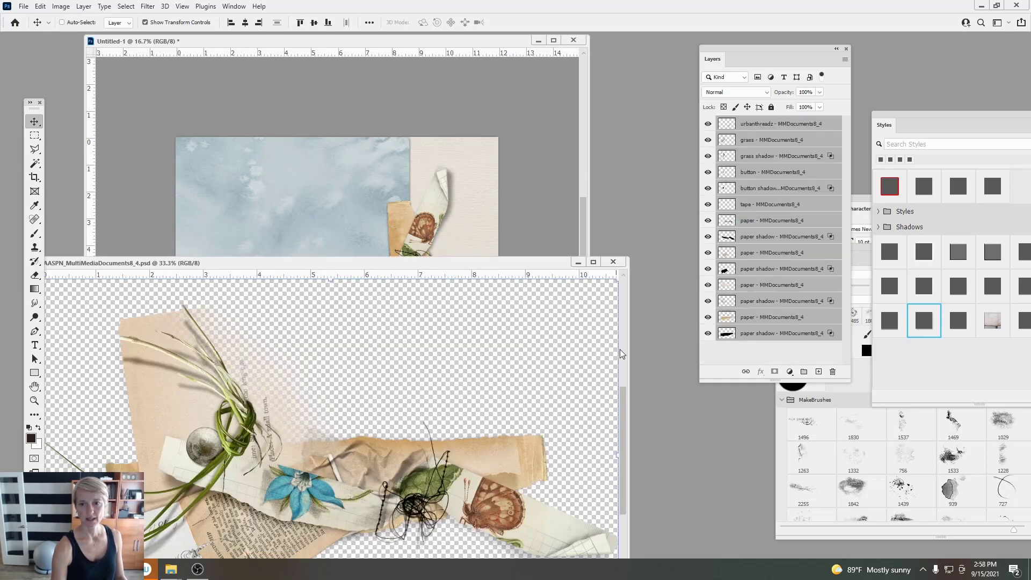
click(613, 263)
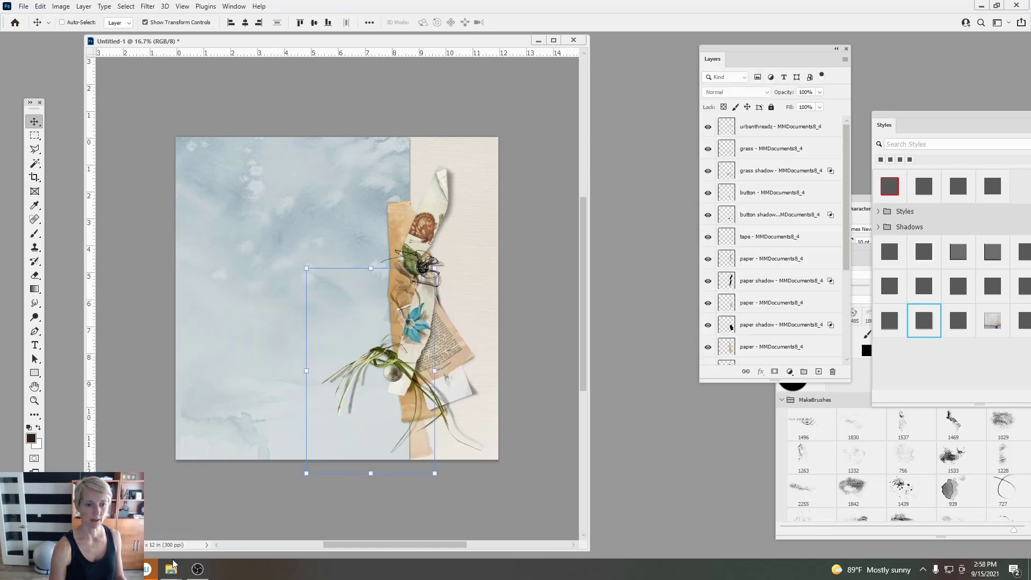
Step: Switch to File Explorer and preview the AASPN_MultiMediaDocuments8 image in the MultiMedia Documents No 8A folder again
click(153, 533)
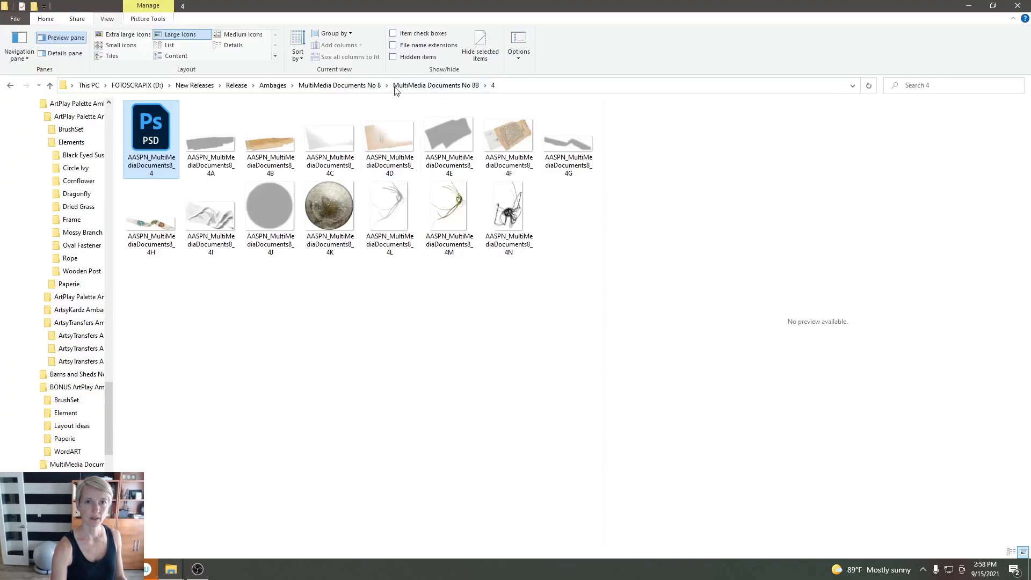
click(366, 87)
double_click(167, 138)
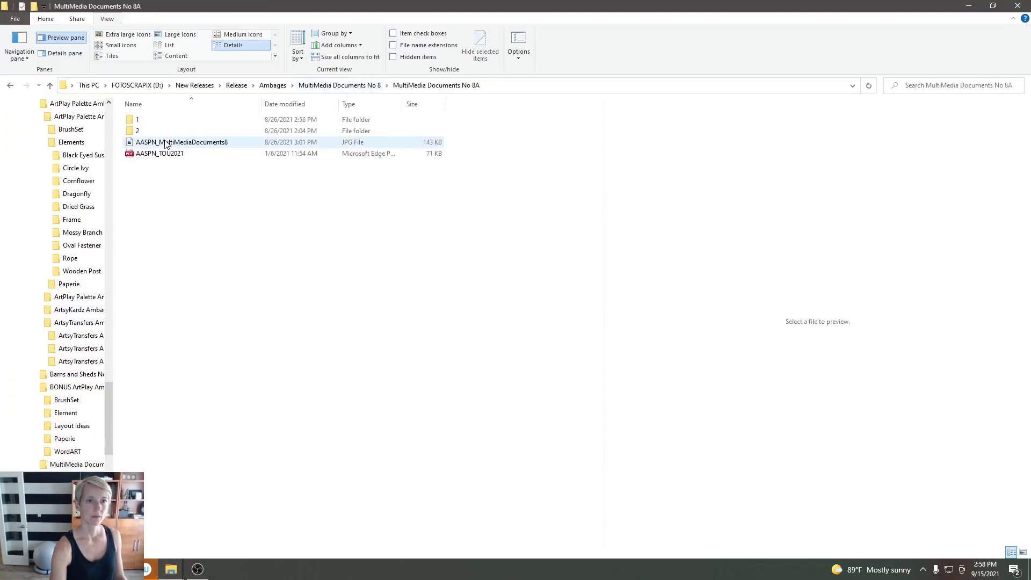
click(166, 142)
click(339, 85)
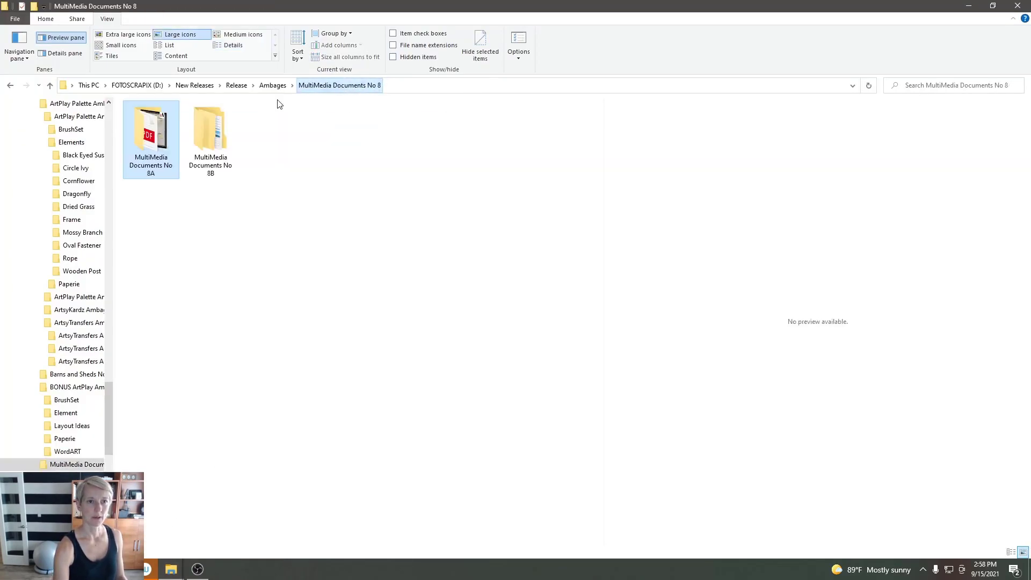
Step: Open AASPN_MultiMediaDocuments8_3.psd from folder 3 of MultiMedia Documents No 8B in Photoshop
double_click(212, 135)
double_click(156, 117)
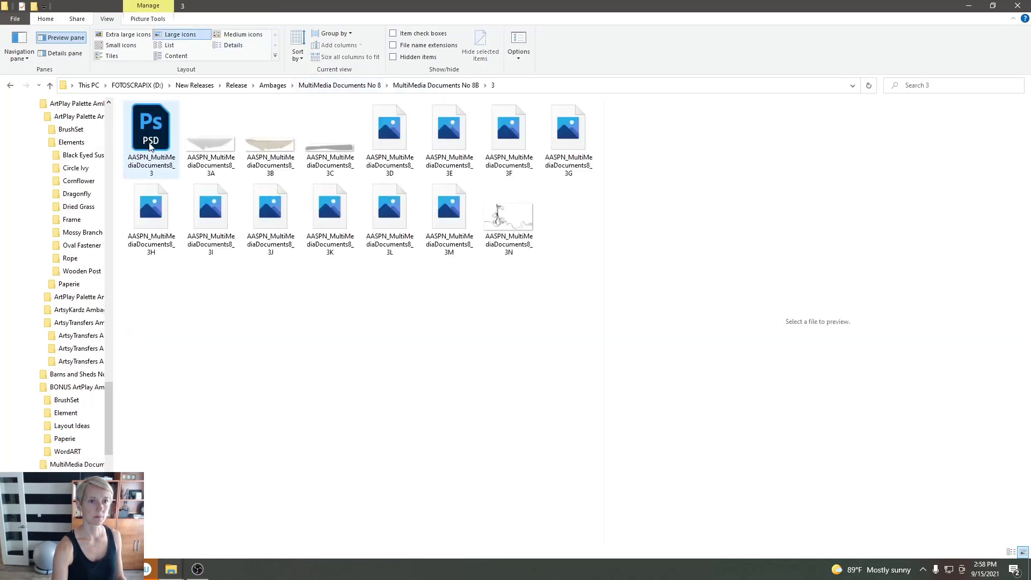
click(151, 150)
mouse_move(123, 569)
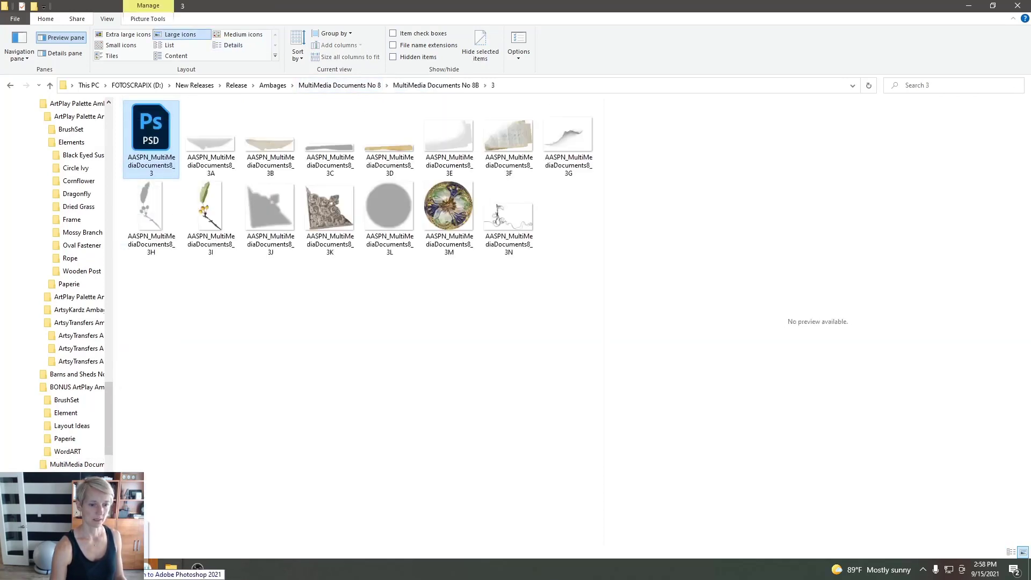
drag(123, 540, 643, 306)
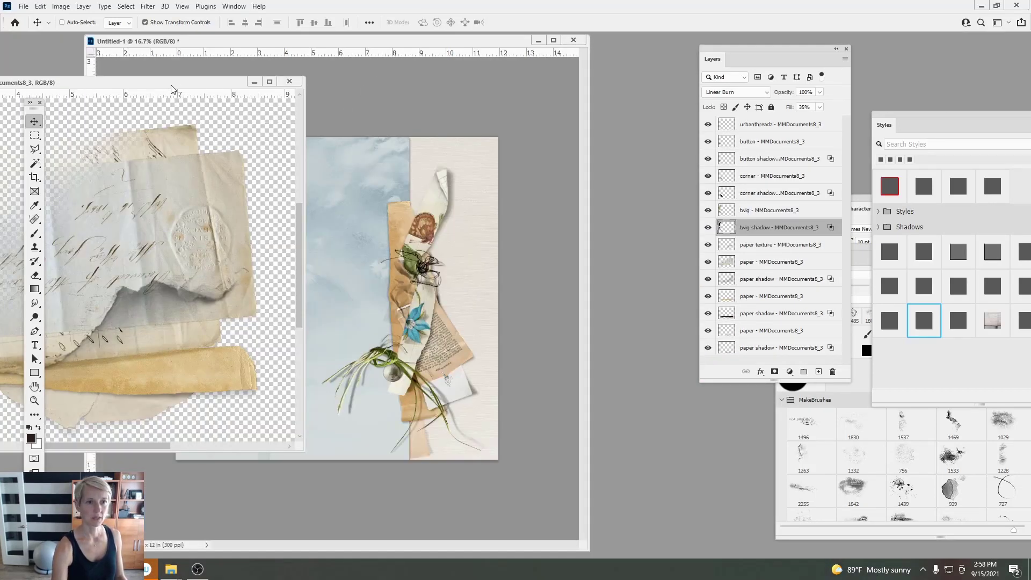
drag(171, 89, 278, 75)
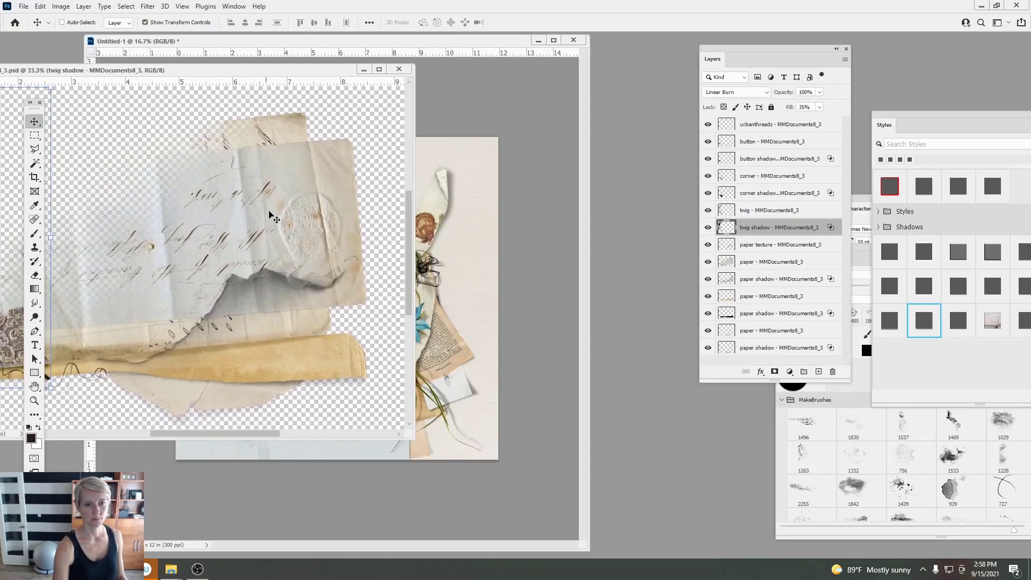
Step: Transfer the MMDocuments8_3 layers from paper texture down to the lowest paper shadow into the top right of the Untitled-1 layout
click(806, 263)
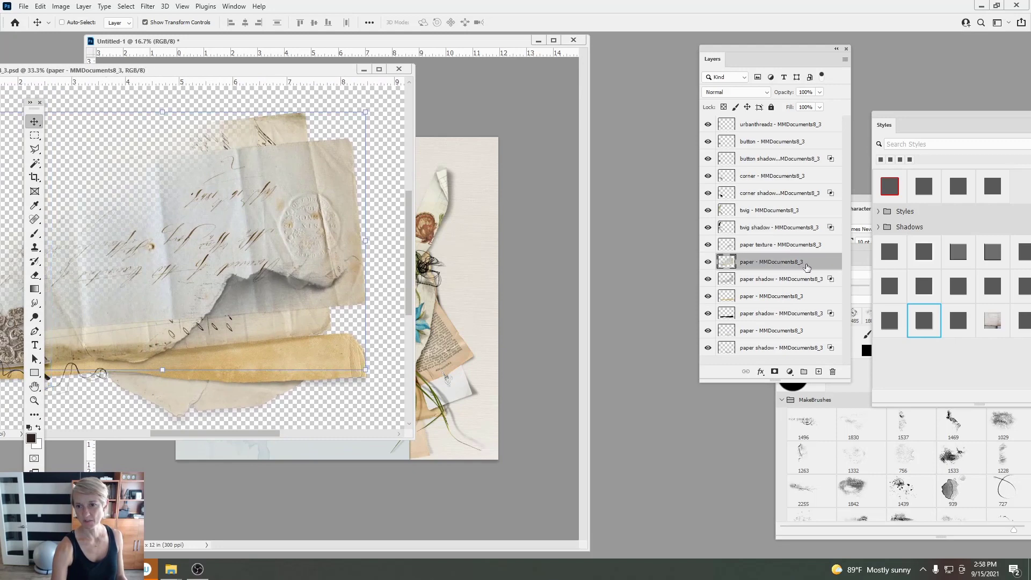
click(766, 246)
drag(193, 70, 317, 48)
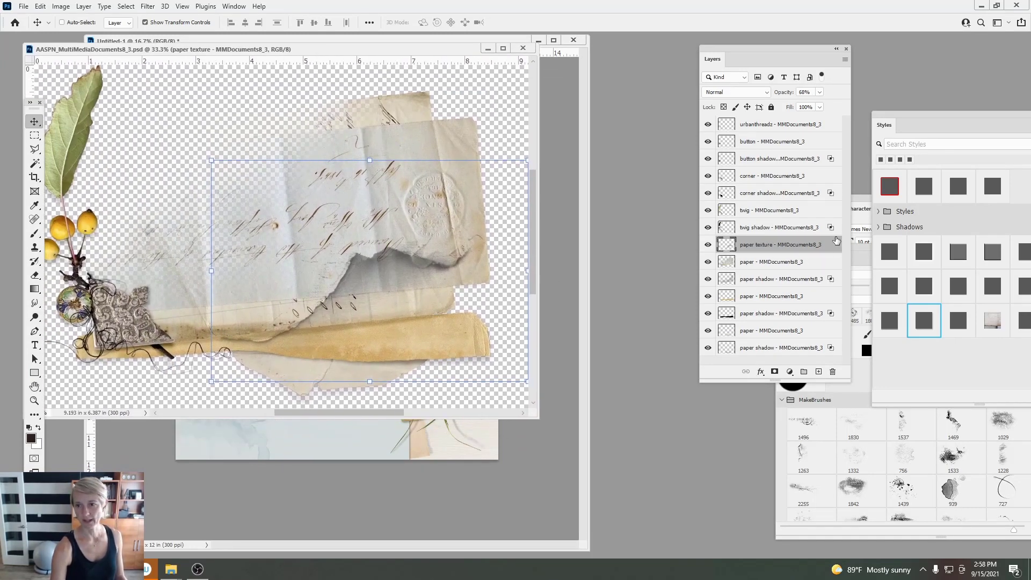
shift+click(801, 346)
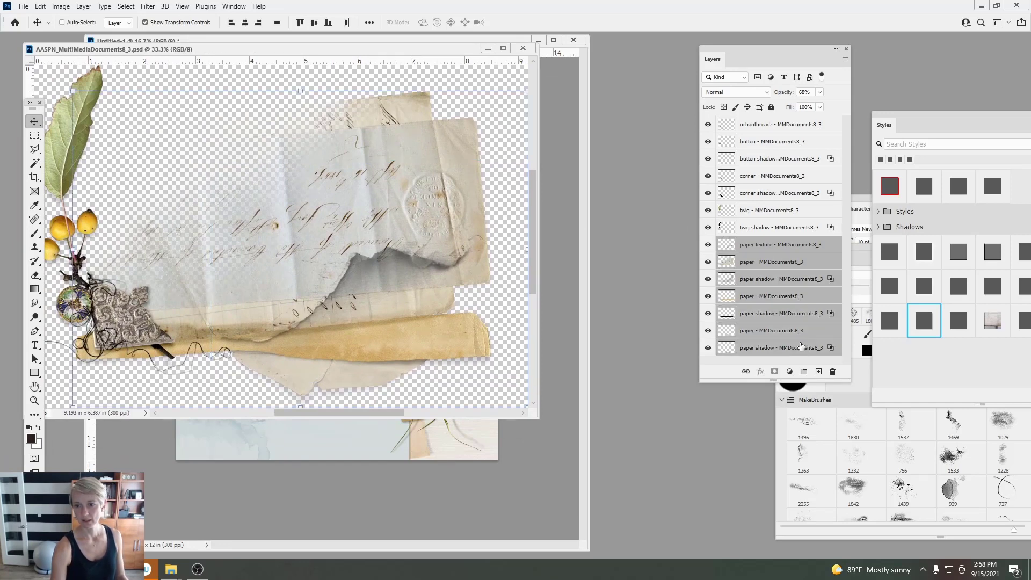
drag(530, 333, 502, 154)
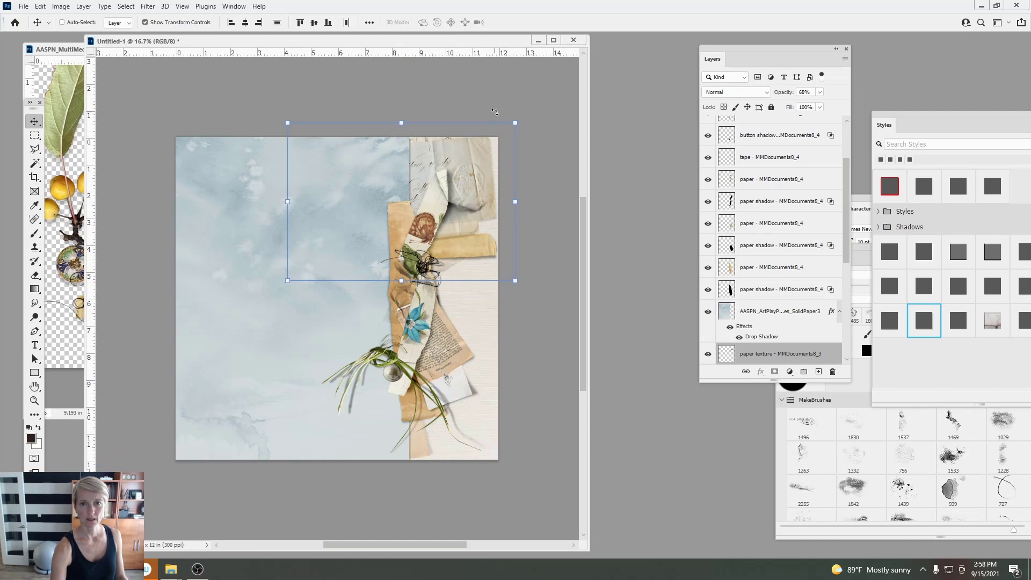
Step: Rotate the MMDocuments8_3 papers 90° counterclockwise, stack them just above SolidPaper3, and position them behind the cluster's upper part
drag(494, 112, 370, 148)
drag(736, 354, 737, 301)
drag(361, 147, 378, 177)
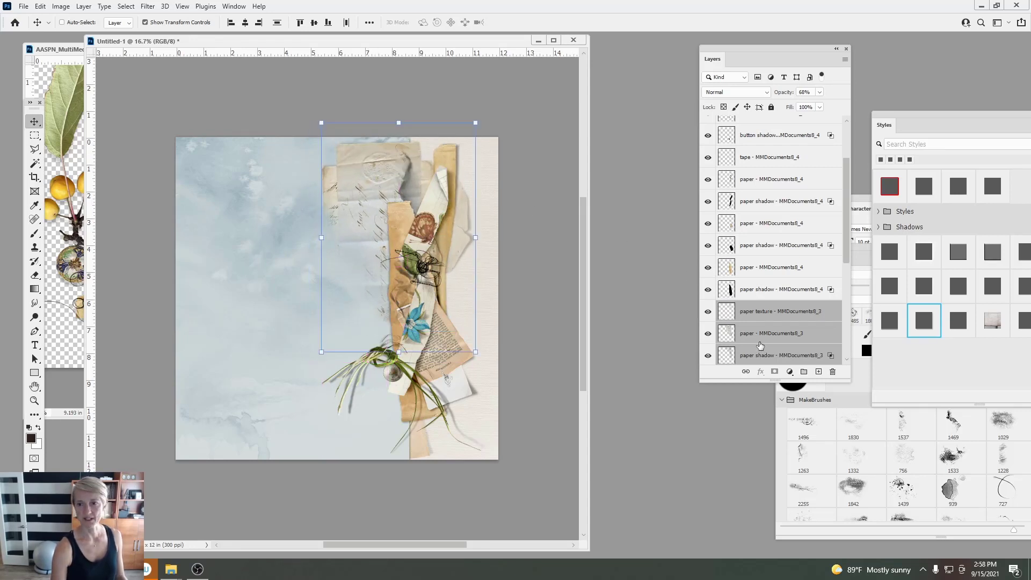
Step: Move the two lower MMDocuments8_3 paper pieces with their shadows down behind the cluster to the bottom end of the paper seam
scroll(845, 271, down, 6)
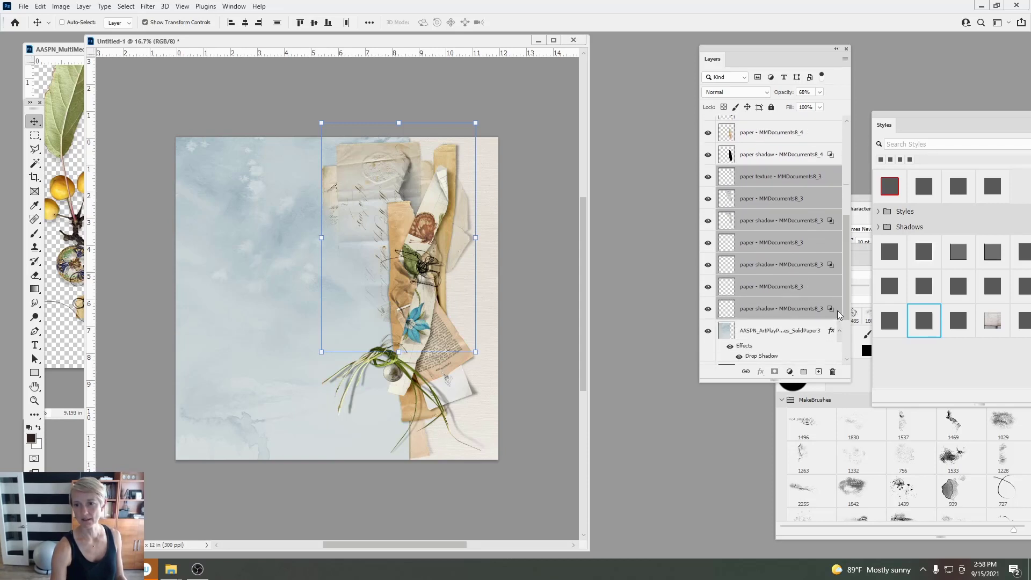
click(748, 310)
shift+click(744, 288)
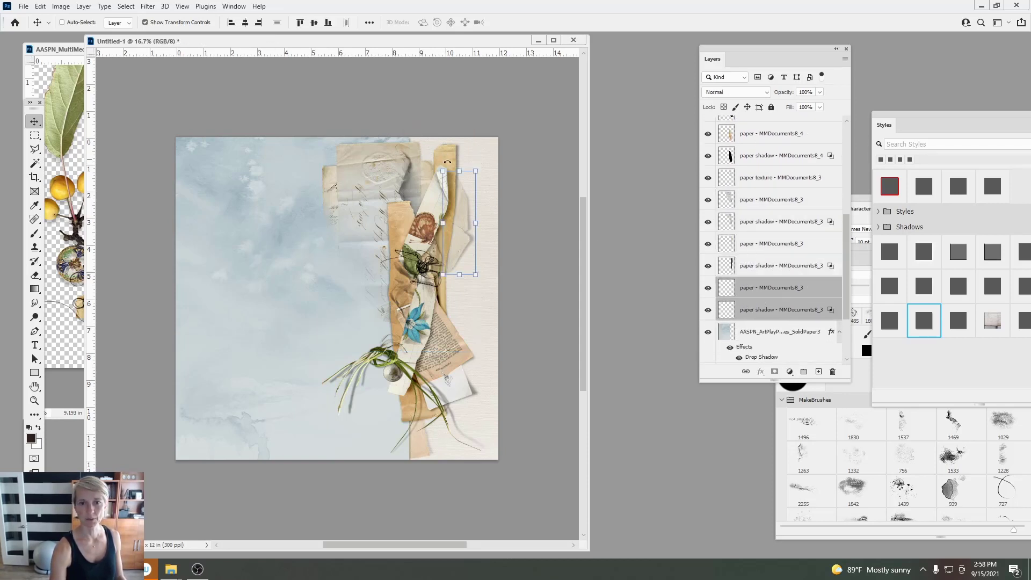
drag(463, 203, 414, 397)
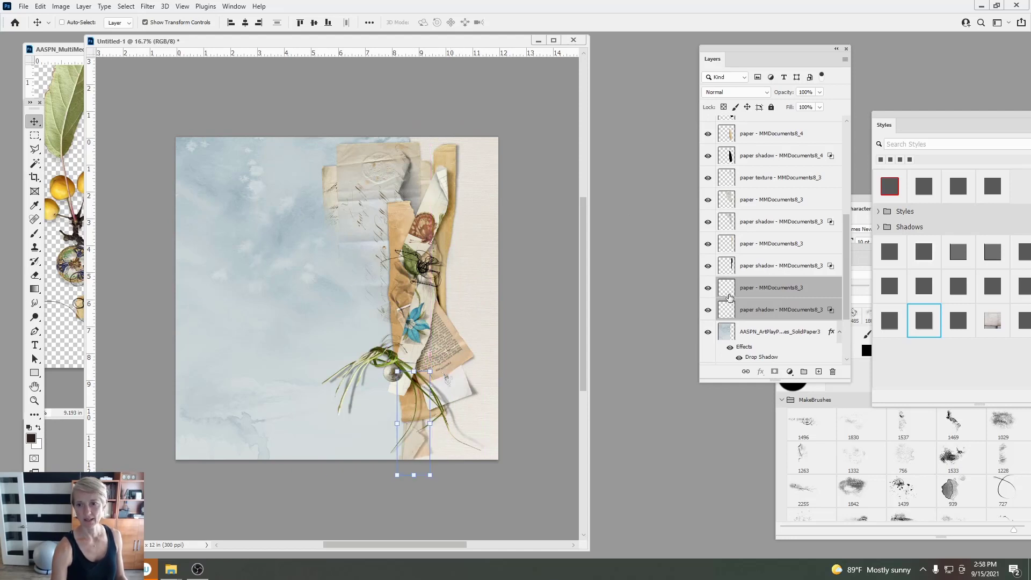
click(742, 245)
shift+click(747, 265)
drag(446, 153, 407, 291)
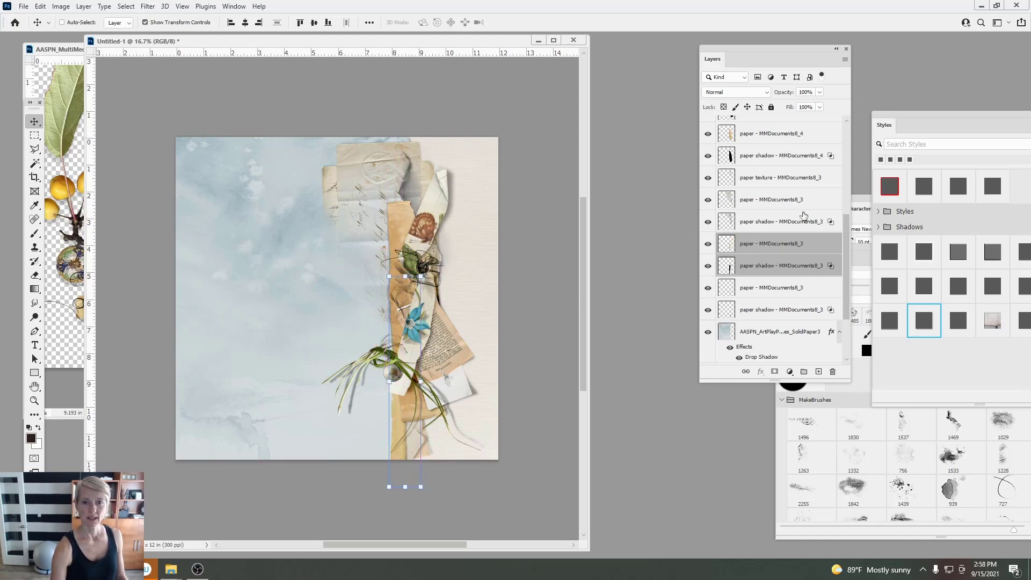
Step: Shift the large MMDocuments8_3 paper and its shadow up across the top of the seam and restack them directly above SolidPaper3
click(746, 221)
shift+click(735, 201)
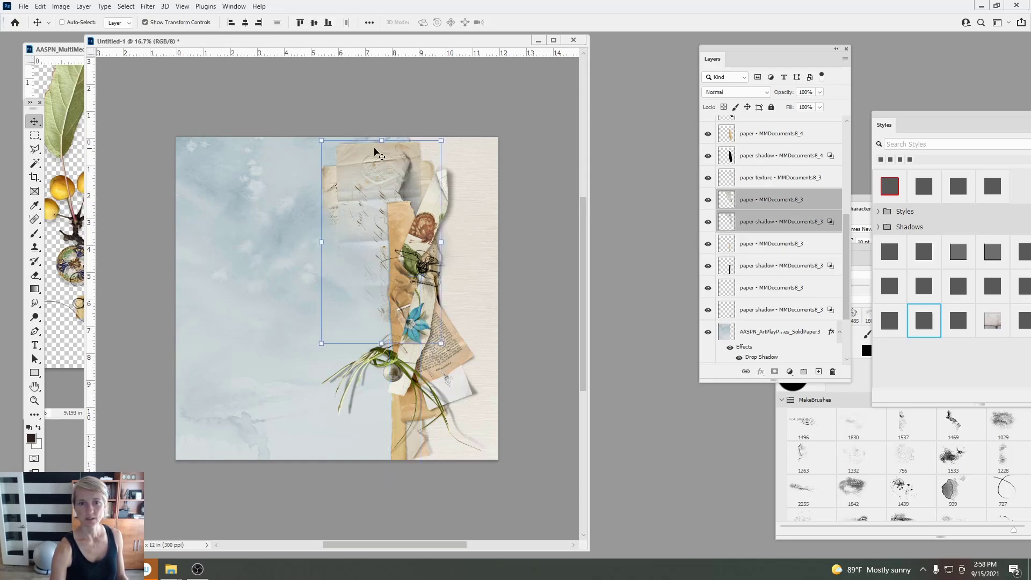
drag(377, 175, 426, 144)
click(741, 208)
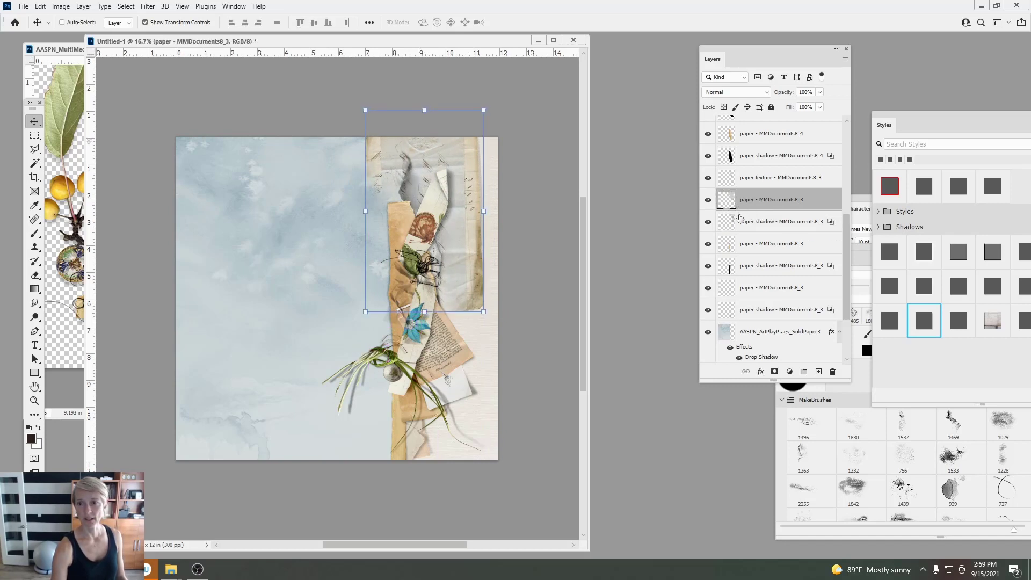
shift+click(740, 218)
drag(742, 207, 740, 320)
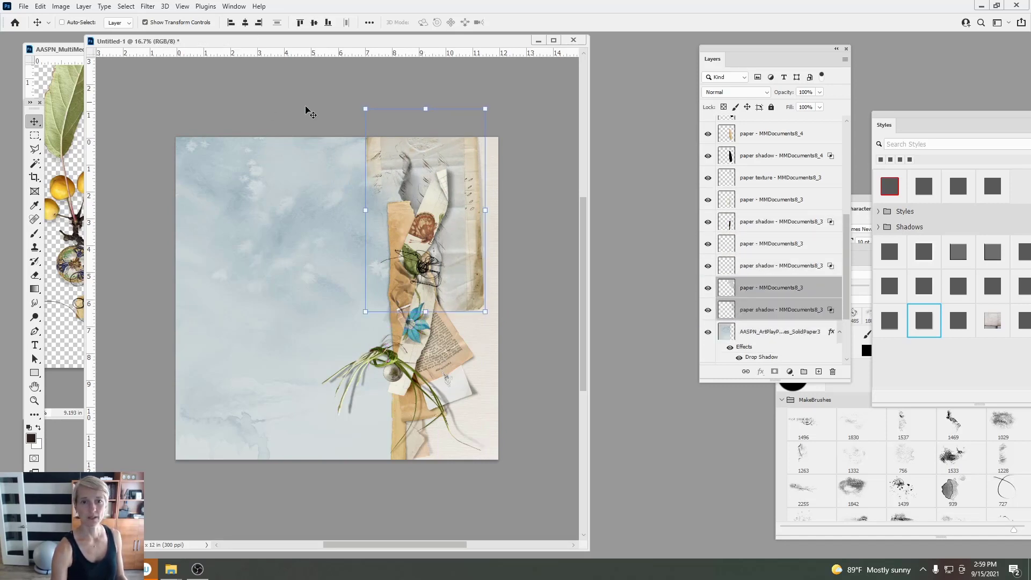
Step: Try clipping the large MMDocuments8_3 paper and its shadow to SolidPaper3
click(84, 7)
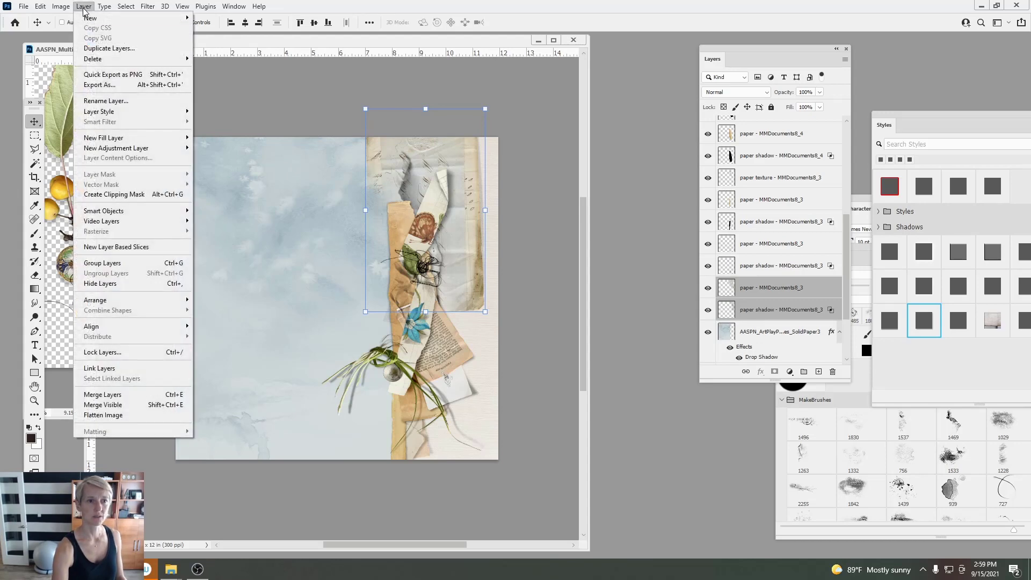
click(125, 195)
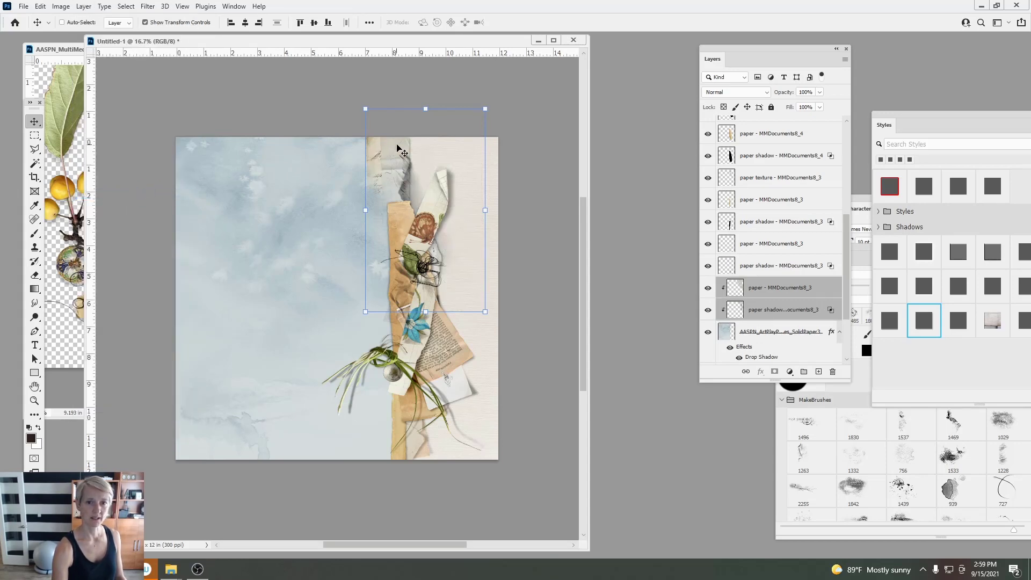
mouse_move(399, 148)
mouse_down()
mouse_move(380, 151)
mouse_move(382, 139)
mouse_move(398, 138)
mouse_up()
Step: Stack the large paper and shadow beneath SolidPaper3, rotate them 6.87°, and position them so an edge peeks out at the seam's top
drag(744, 293, 760, 325)
drag(459, 161, 424, 167)
drag(445, 125, 461, 126)
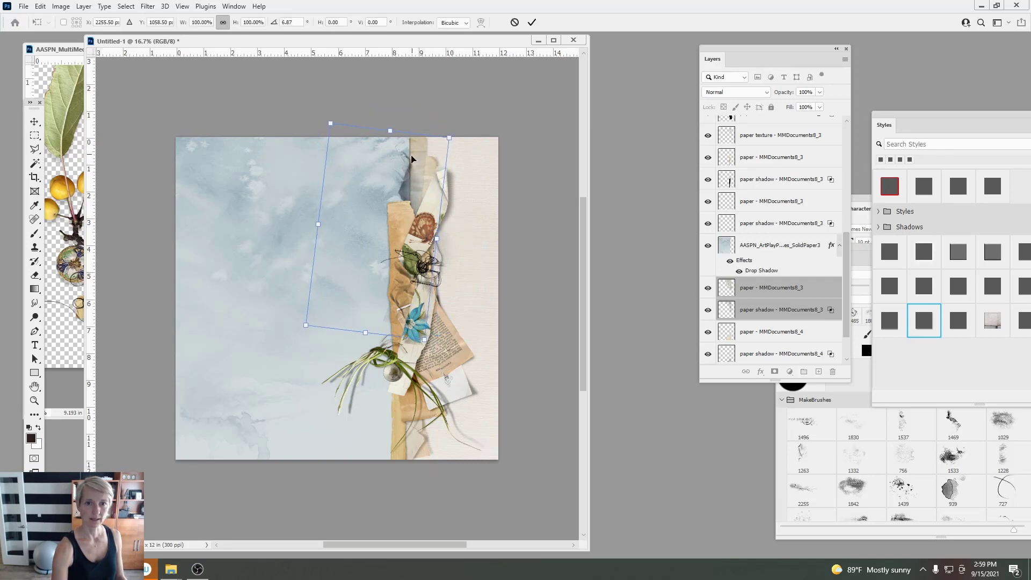
drag(412, 159, 424, 159)
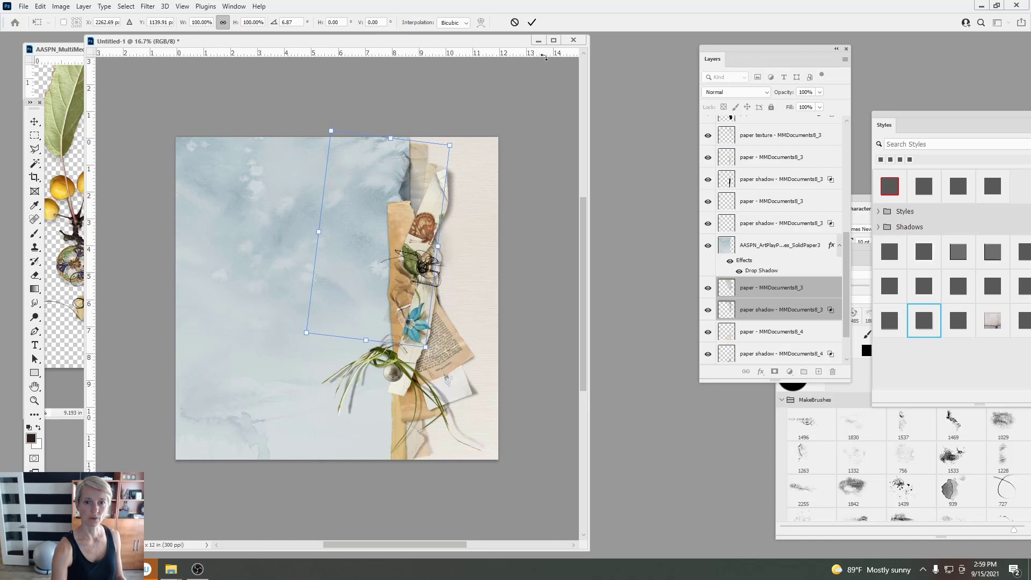
click(531, 23)
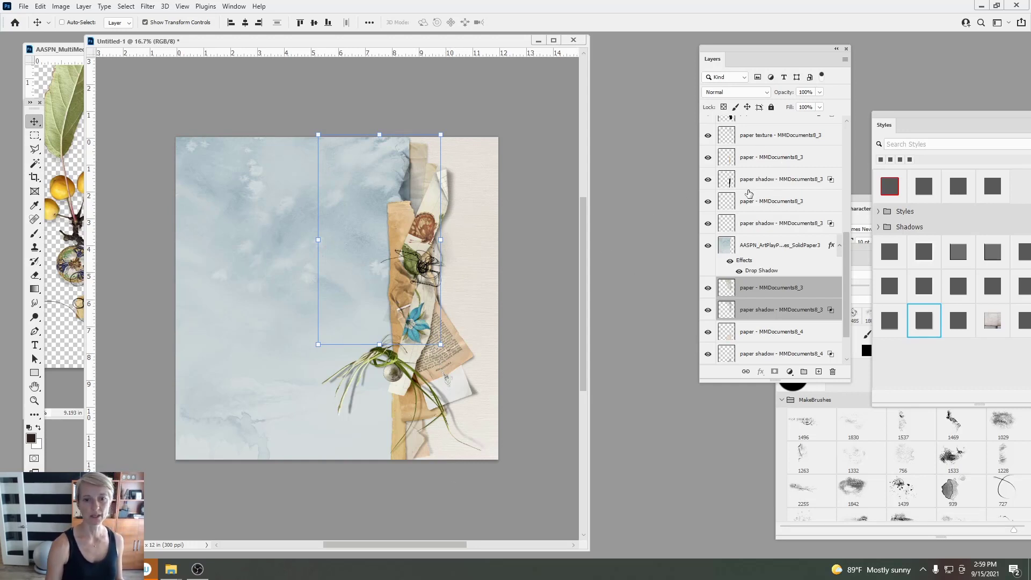
drag(848, 240, 845, 128)
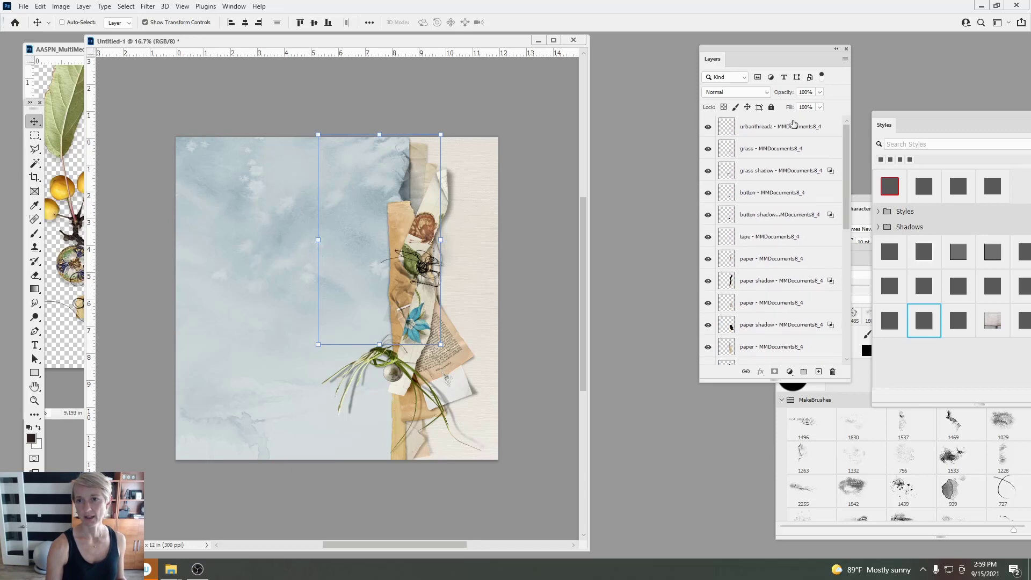
click(774, 128)
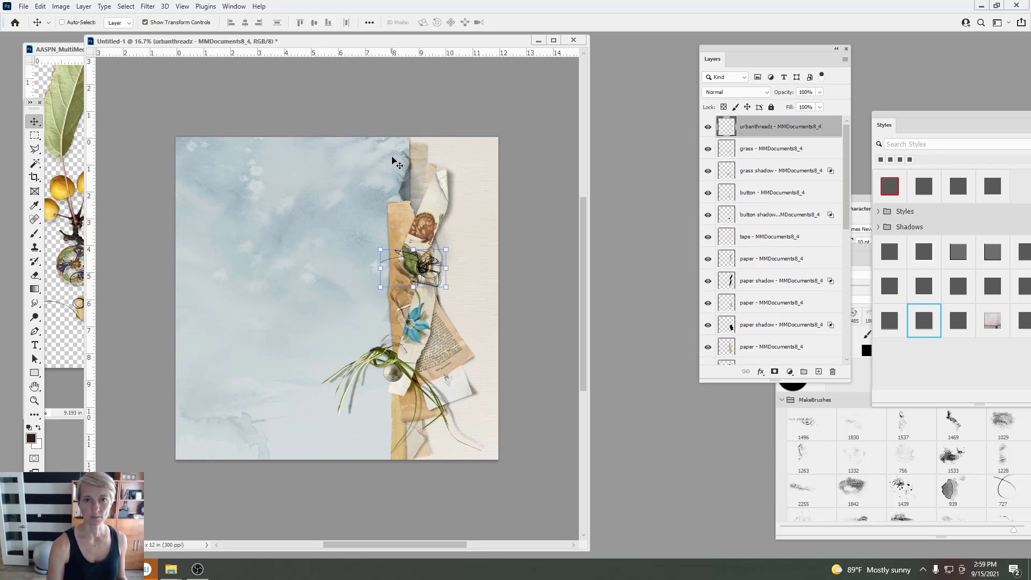
drag(845, 201, 845, 347)
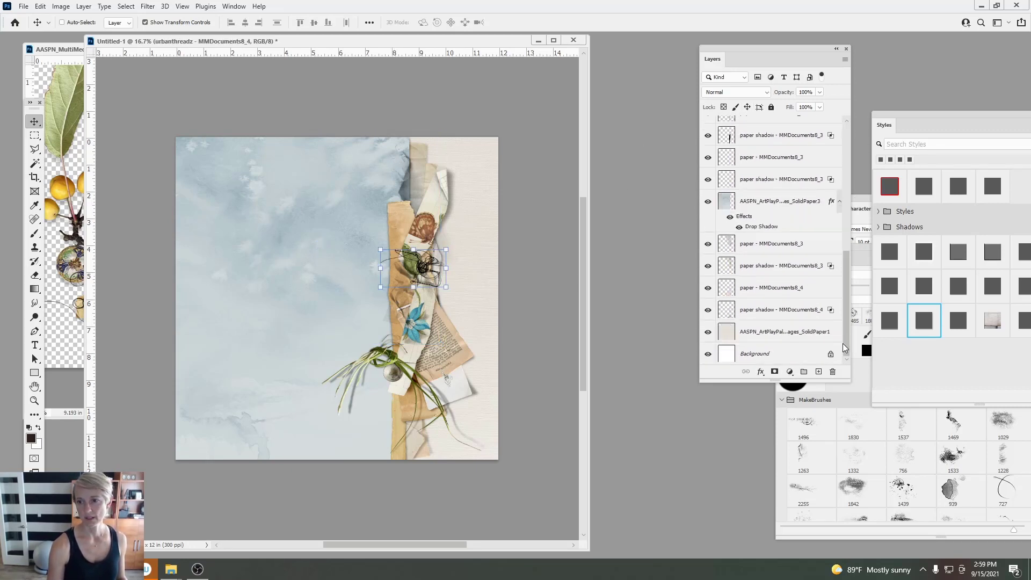
click(746, 317)
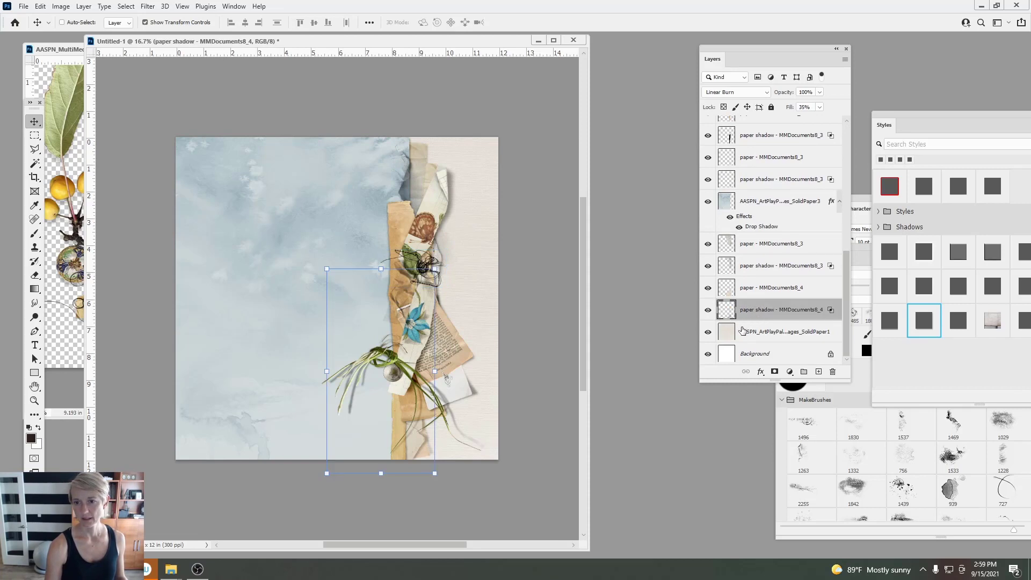
Step: Make SolidPaper3 the active layer, then switch to File Explorer and open folder 2 of MultiMedia Documents No 8A
click(725, 210)
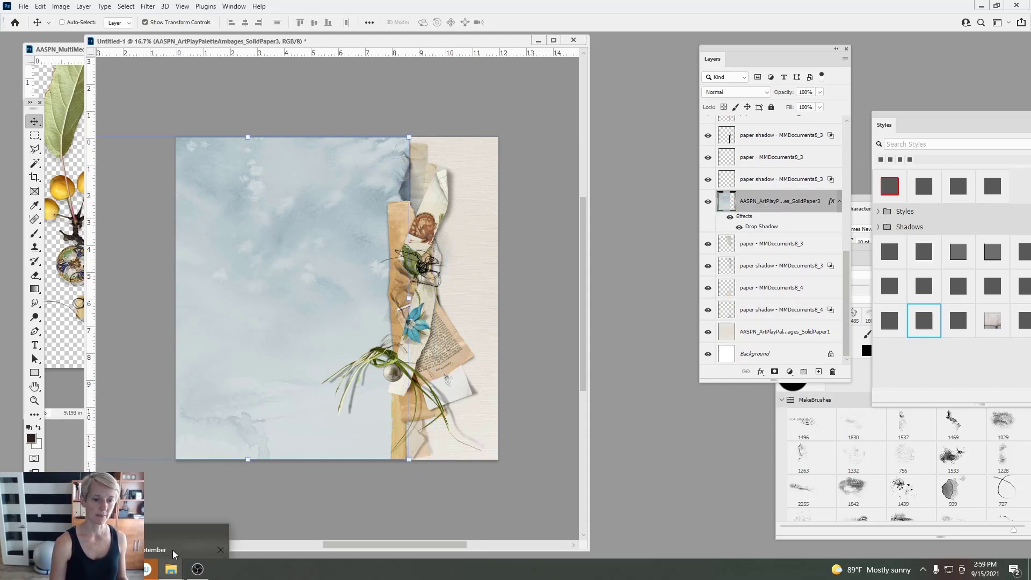
click(167, 542)
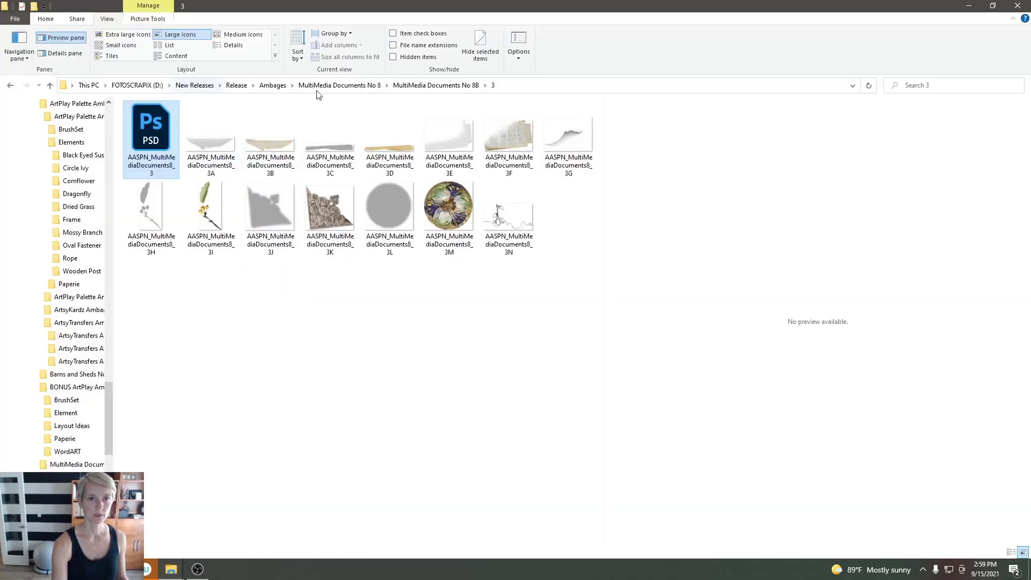
click(338, 85)
click(163, 123)
double_click(162, 123)
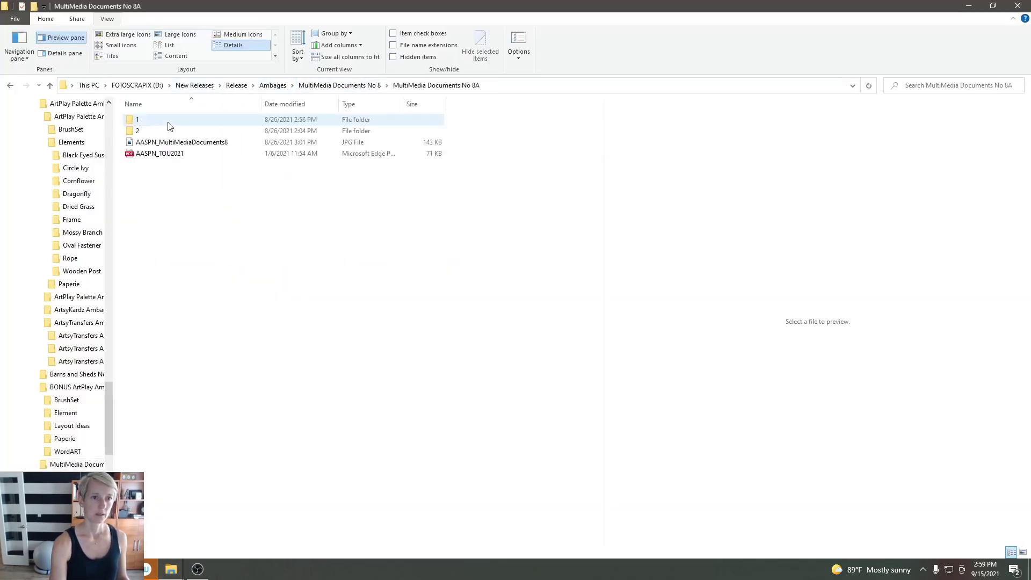
double_click(170, 122)
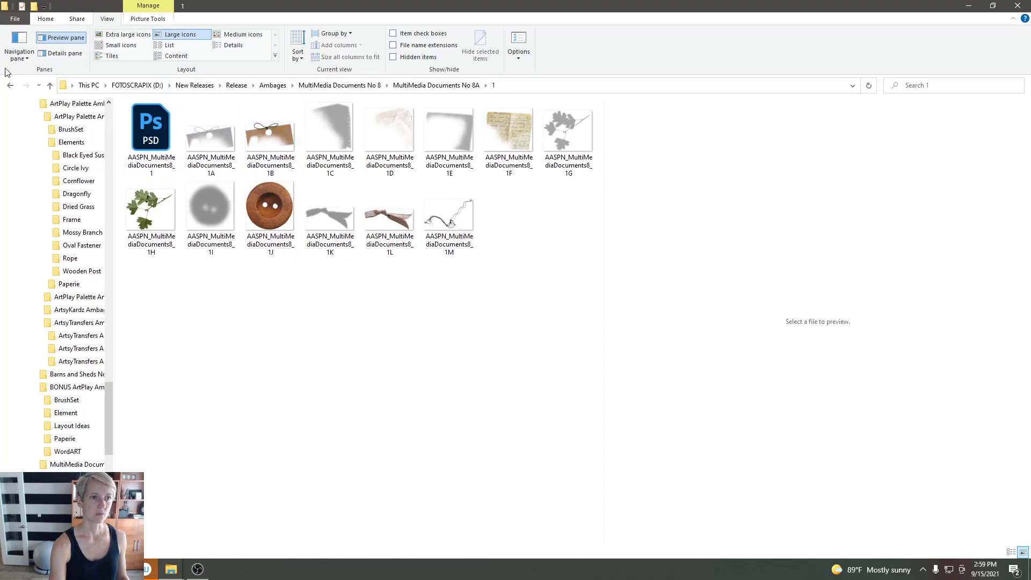
click(9, 84)
double_click(152, 134)
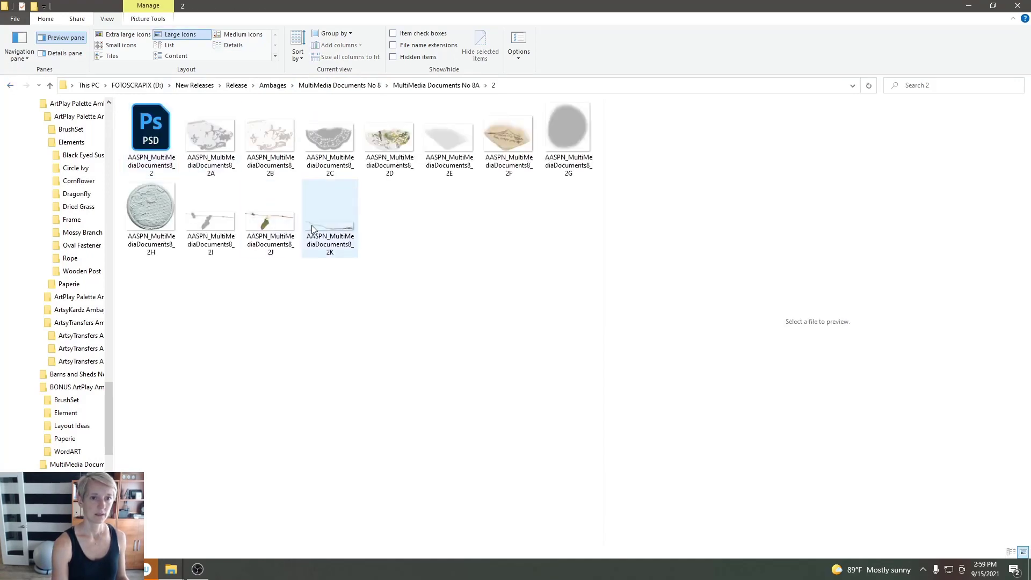
Step: Place AASPN_MultiMediaDocuments8_2K above SolidPaper3, rotate it about 90° counterclockwise, and align the stitching with the top of the seam
click(329, 233)
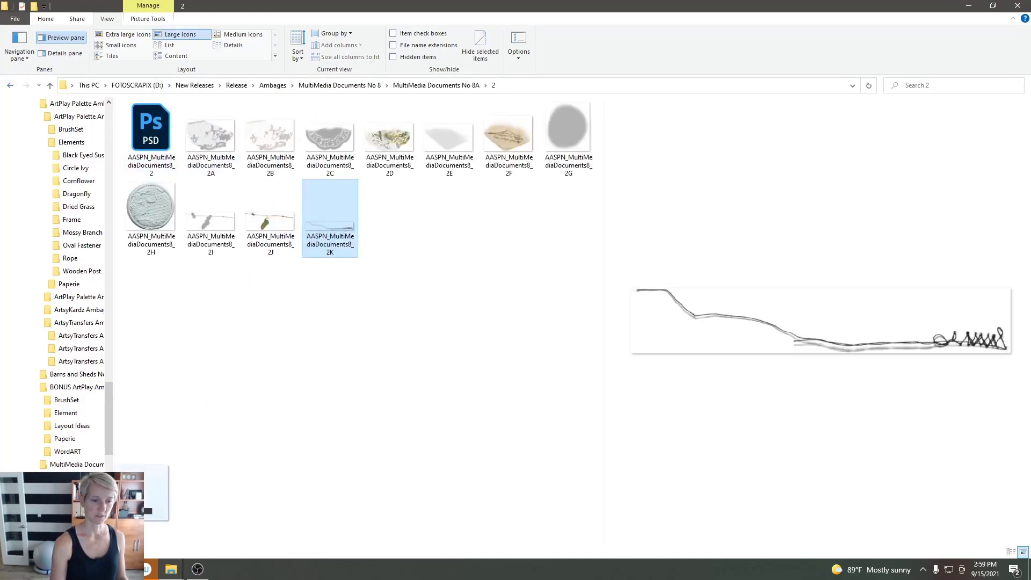
mouse_move(145, 569)
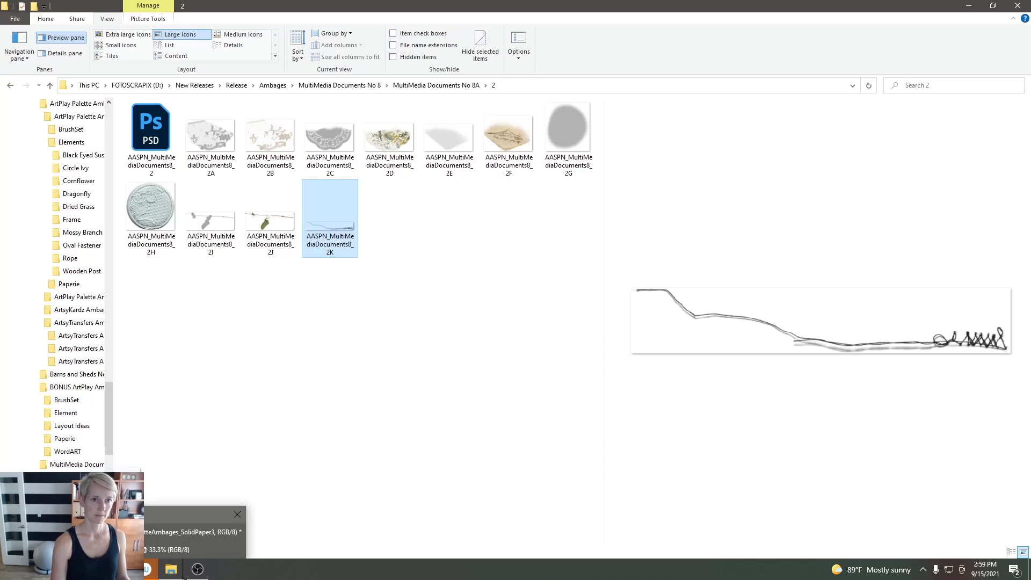
drag(188, 532, 284, 323)
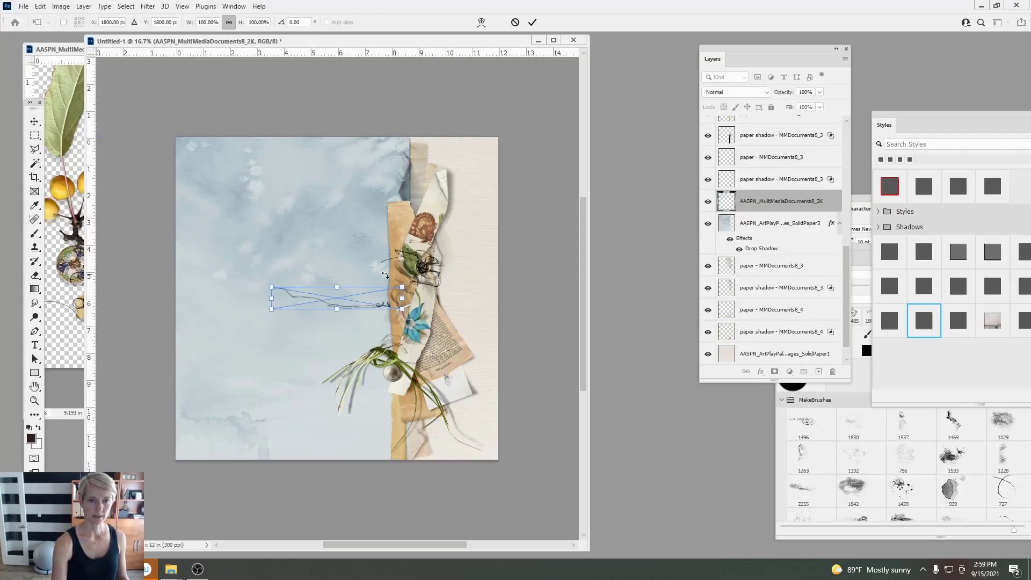
mouse_move(385, 274)
mouse_down()
mouse_move(333, 244)
mouse_move(317, 249)
mouse_move(421, 180)
mouse_move(410, 179)
mouse_up()
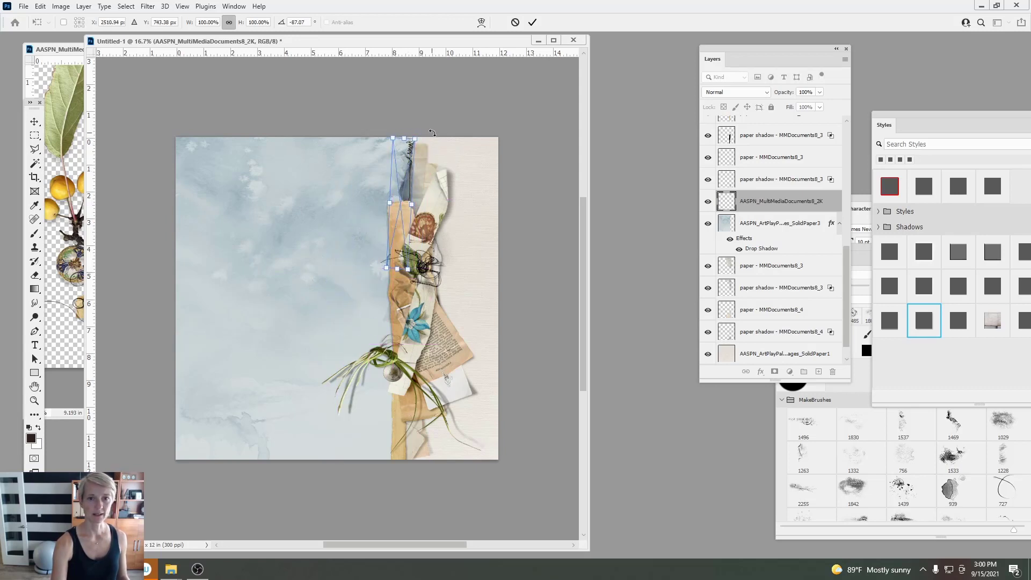
drag(432, 133, 428, 124)
click(532, 22)
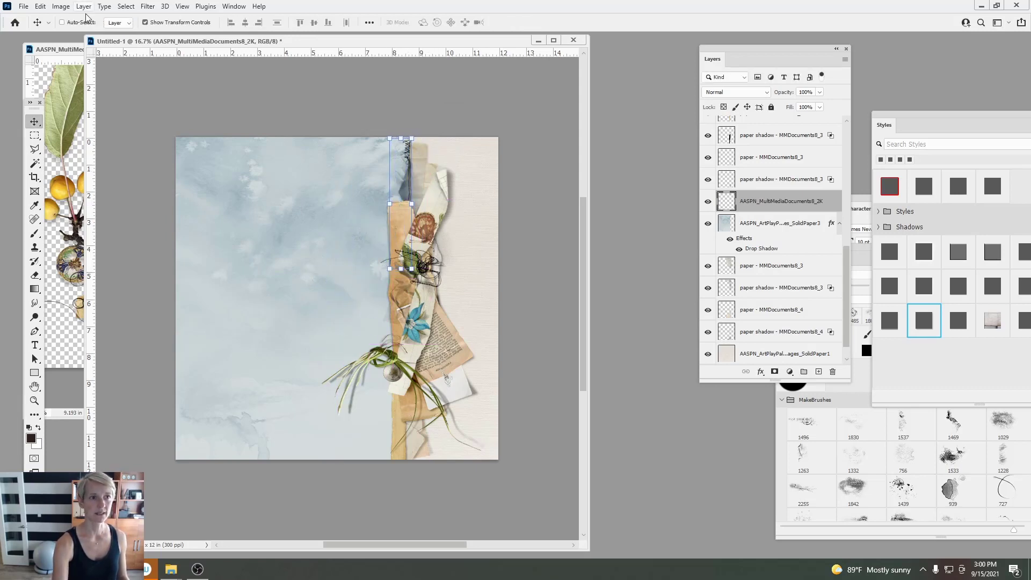
drag(406, 155, 406, 153)
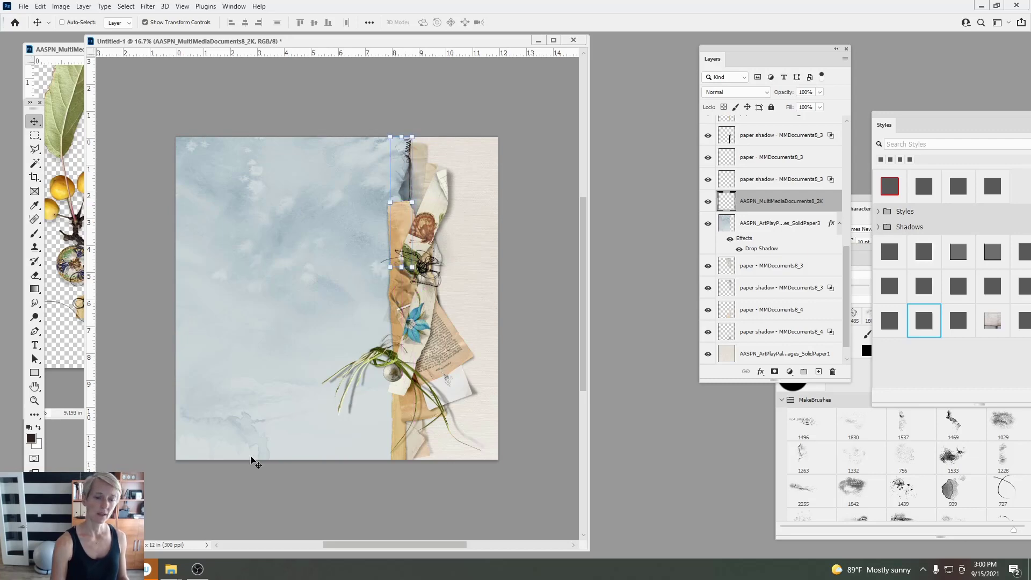
Step: Place AASPN_MultiMediaDocuments8_2A and 8_2B from folder 2 into the layout, stacking the 2A shadow beneath the 2B lace and offsetting it slightly downward
click(163, 534)
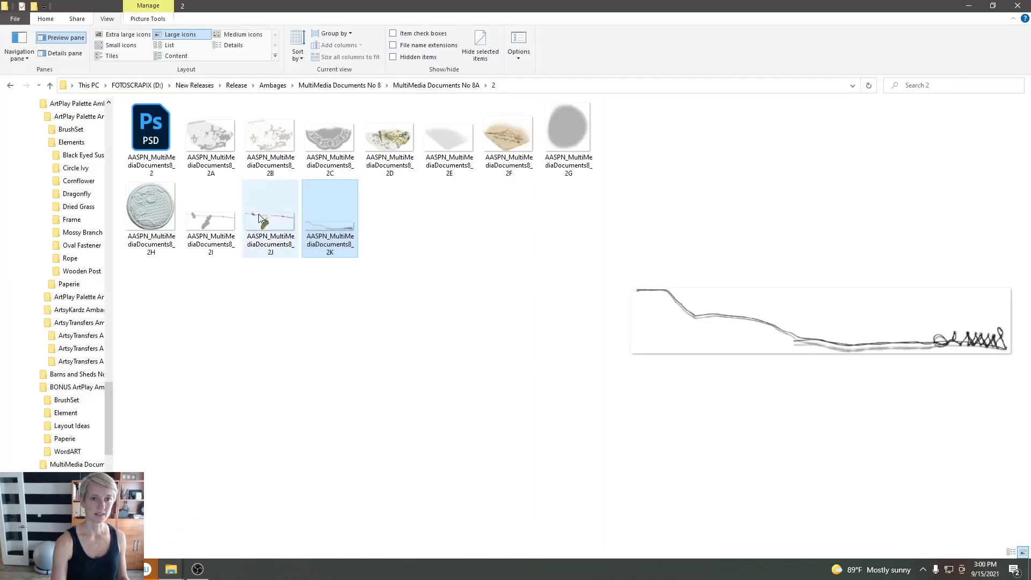
click(214, 139)
ctrl+click(268, 144)
drag(281, 146, 232, 259)
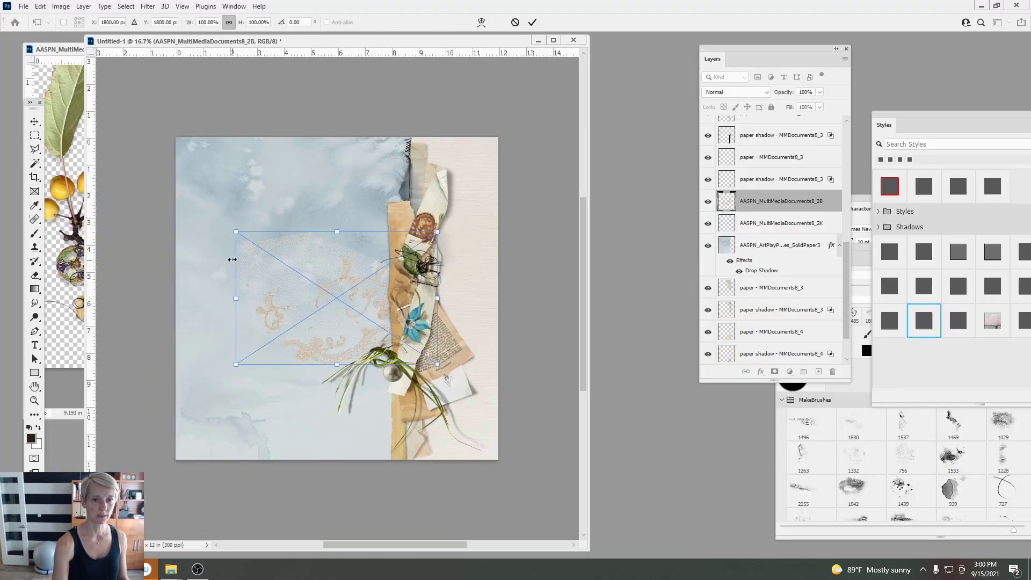
click(531, 23)
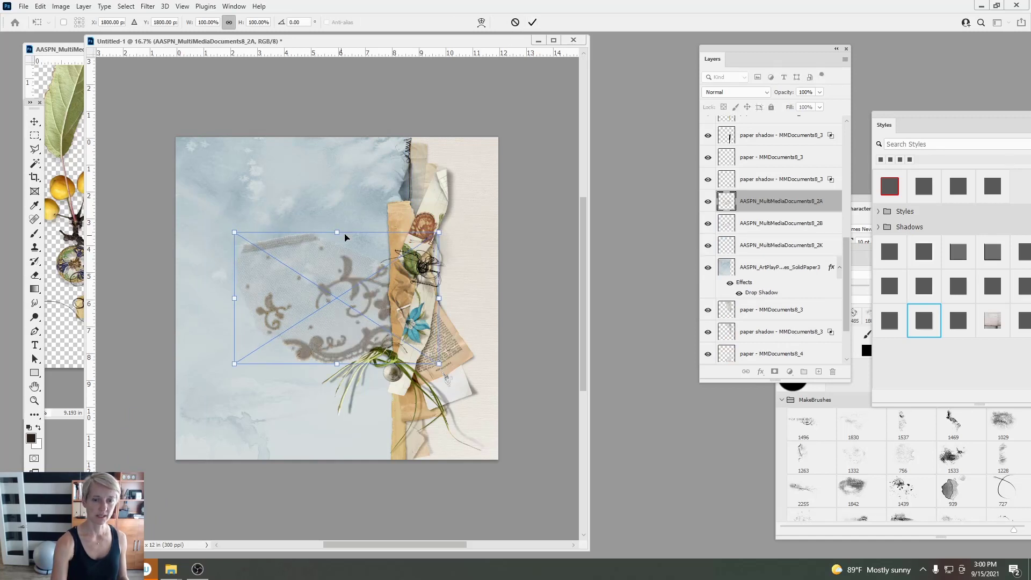
key(Return)
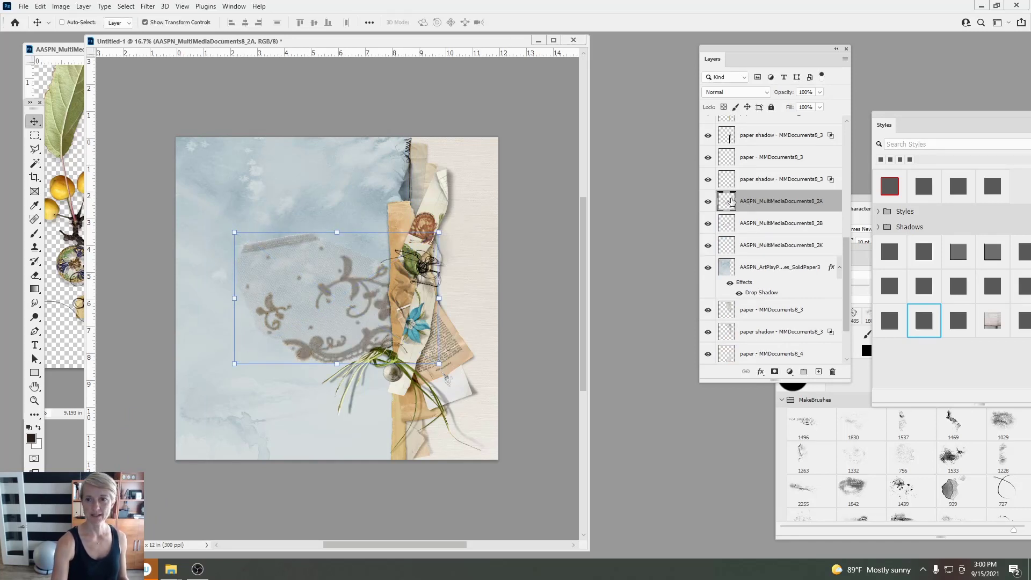
drag(731, 201, 731, 227)
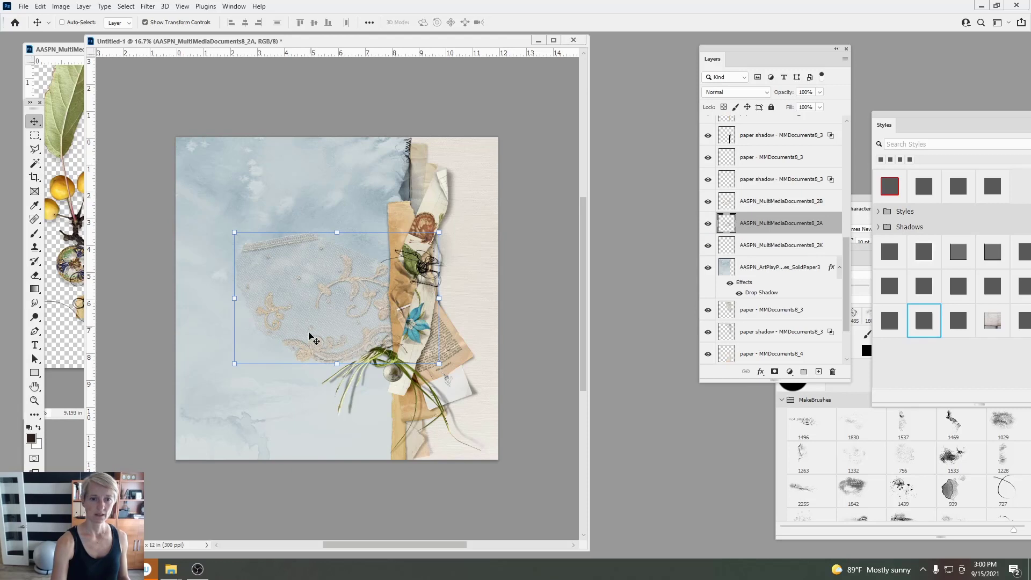
drag(327, 352, 329, 351)
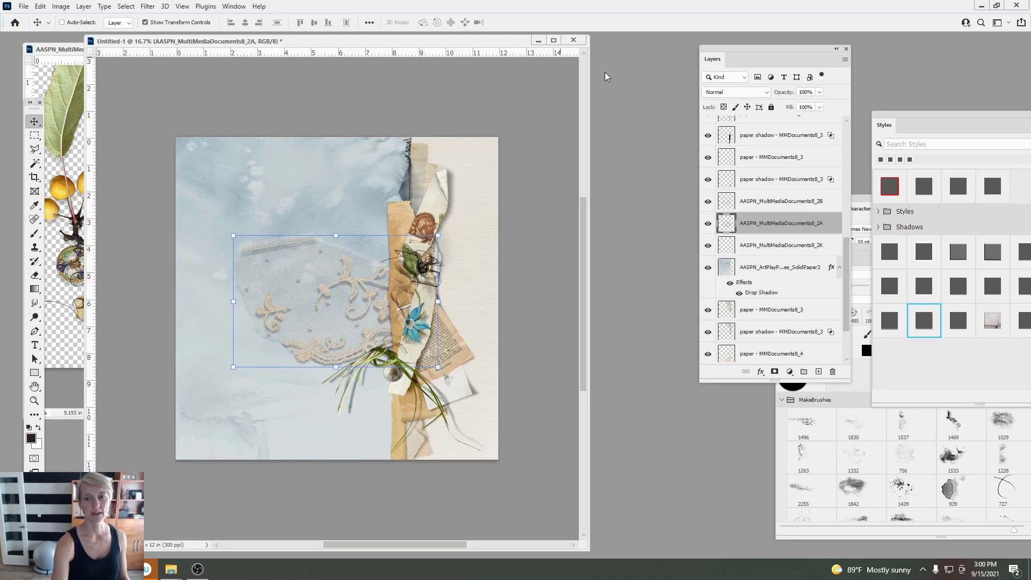
shift+click(743, 245)
drag(310, 275, 329, 206)
click(40, 10)
click(49, 18)
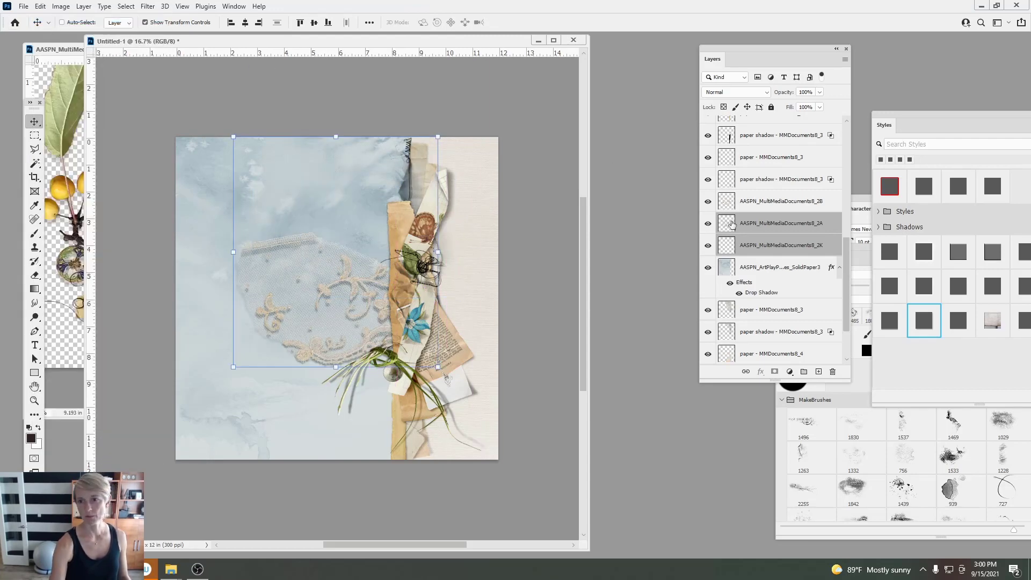
Step: Move the 8_2B lace and its 8_2A shadow together up to the top of the seam, behind the cluster
click(745, 224)
shift+click(744, 202)
drag(323, 287, 431, 143)
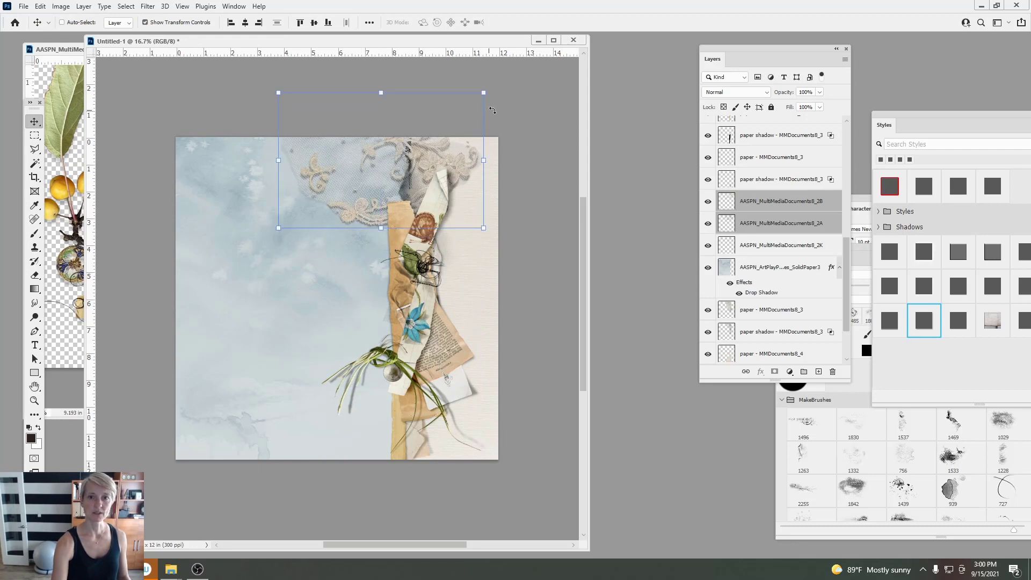
Step: Rotate the 8_2B lace and its 8_2A shadow together by -99.86° and place them behind the middle of the seam cluster
drag(492, 110, 320, 92)
drag(406, 149, 388, 191)
drag(458, 111, 461, 141)
drag(349, 173, 412, 294)
drag(468, 165, 427, 157)
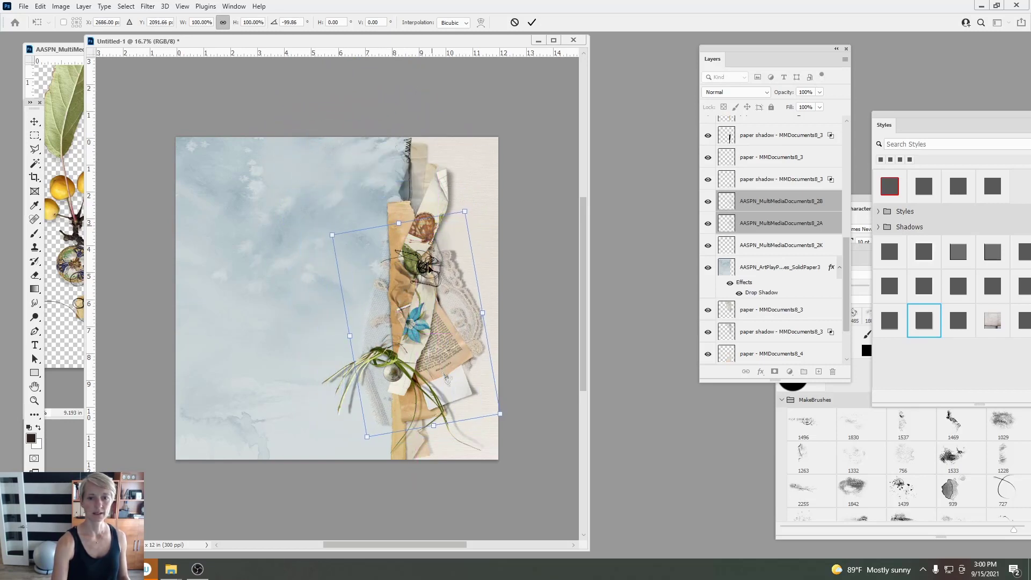
drag(428, 269, 448, 295)
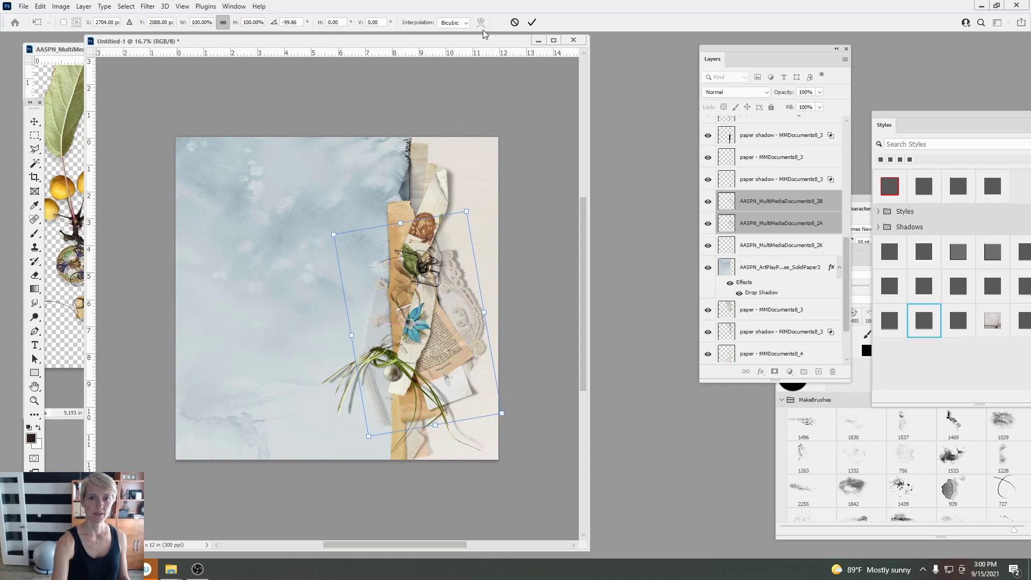
click(532, 22)
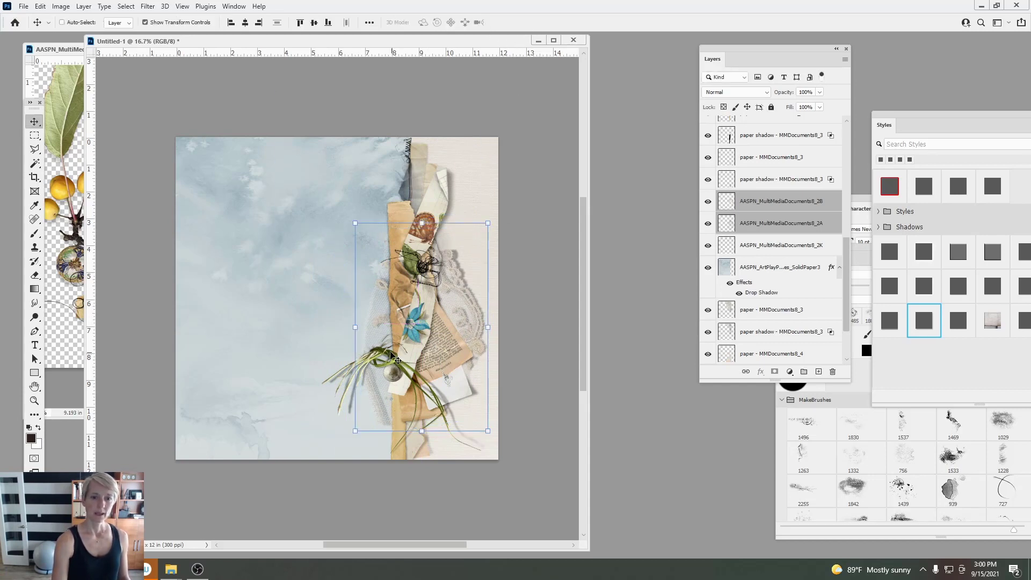
Step: Rotate the grass - MMDocuments8_4 layer and its grass shadow together counterclockwise by roughly a quarter turn and place them over the lower cluster
drag(846, 251, 858, 136)
click(756, 173)
shift+click(722, 153)
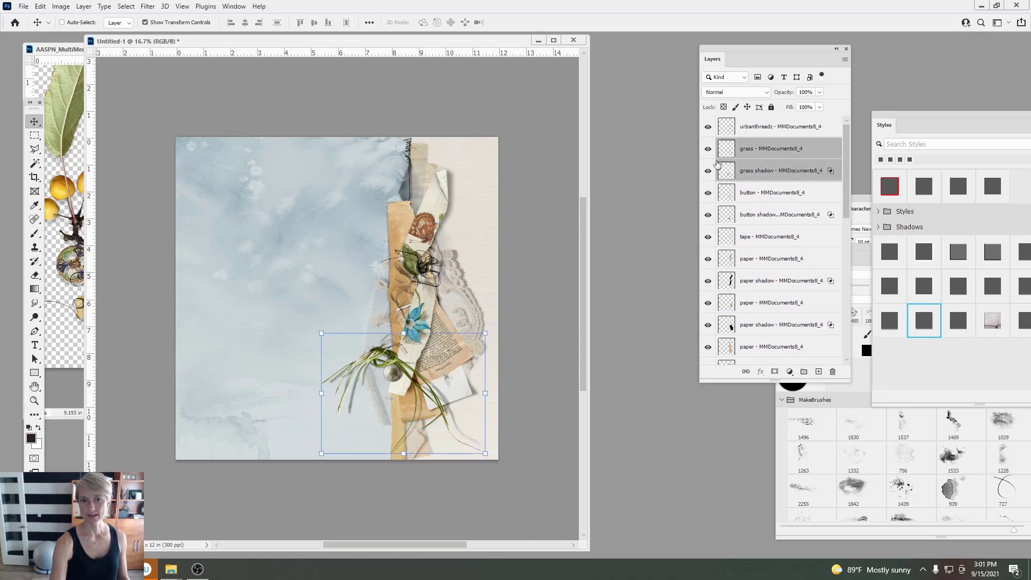
drag(468, 325, 427, 329)
click(534, 23)
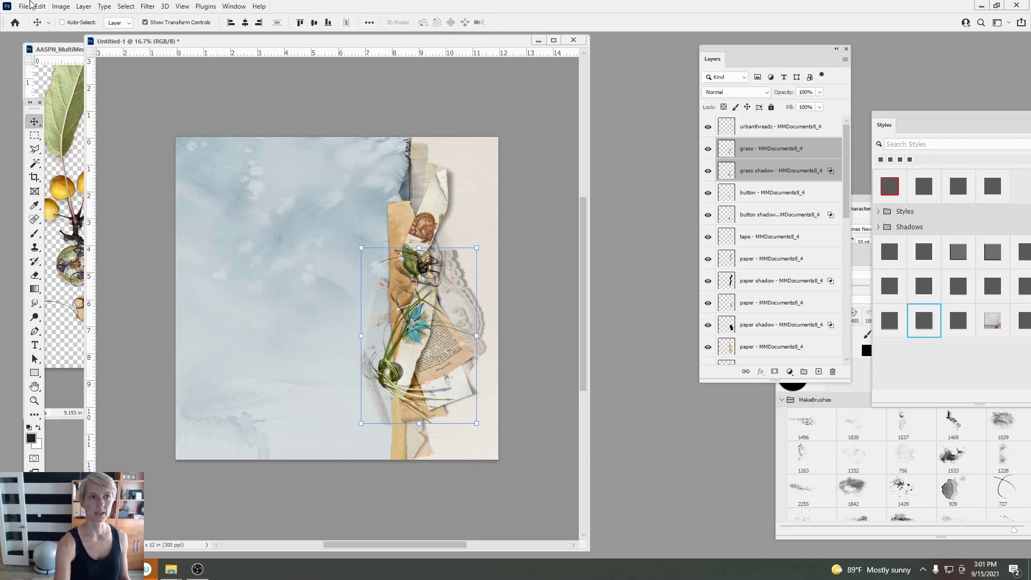
Step: Flip the grass and its shadow horizontally and move them left so the knot sits beside the button
click(41, 6)
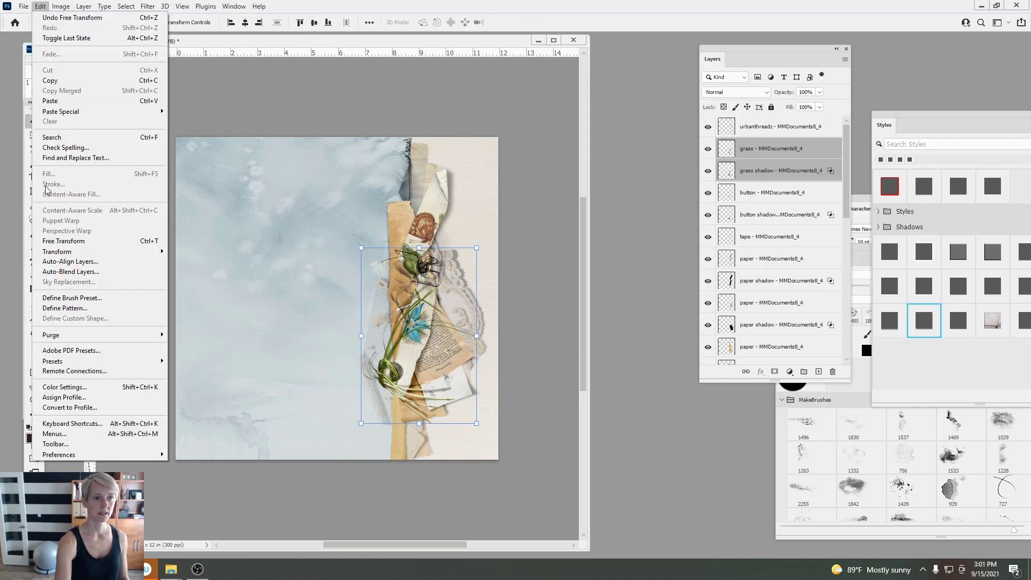
mouse_move(75, 252)
click(195, 451)
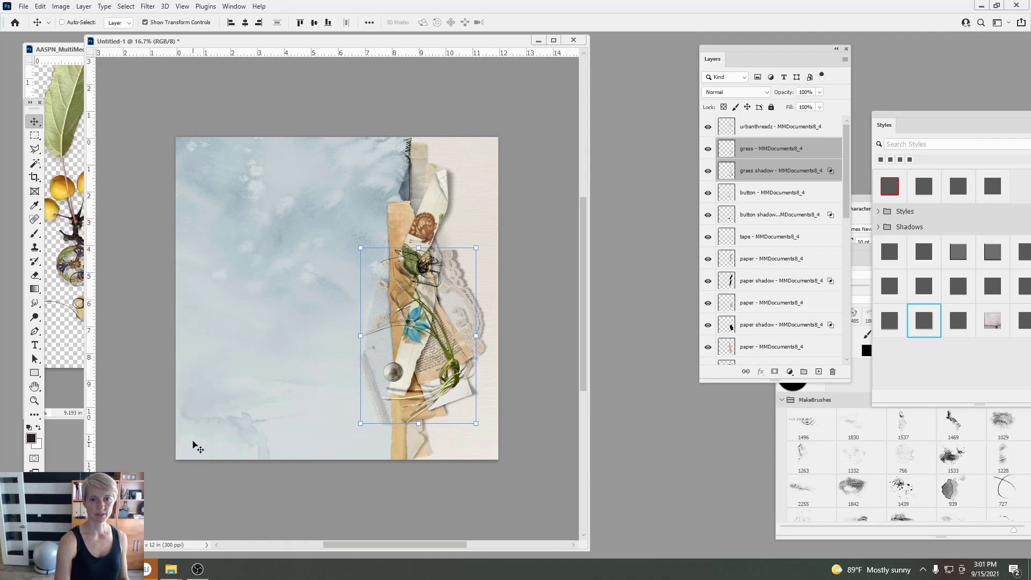
drag(450, 367, 415, 358)
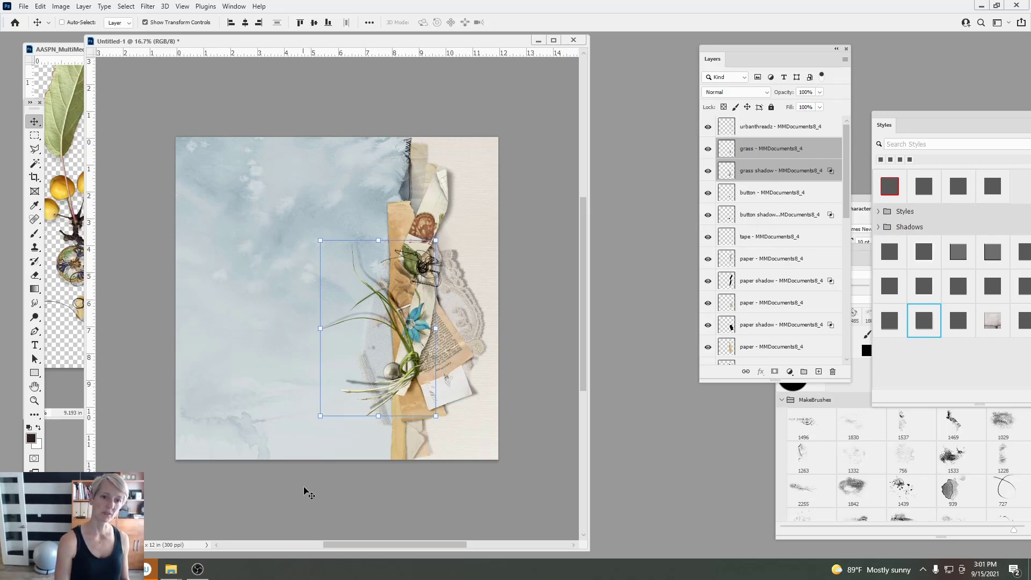
Step: Close AASPN_MultiMediaDocuments8_3.psd and make SolidPaper3 the active layer in the layout
click(73, 127)
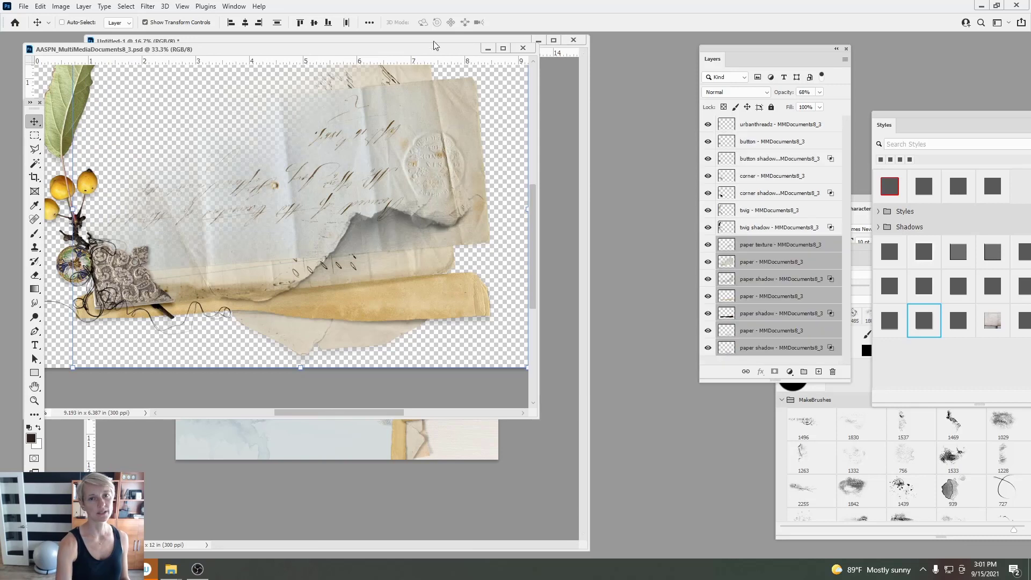
click(521, 48)
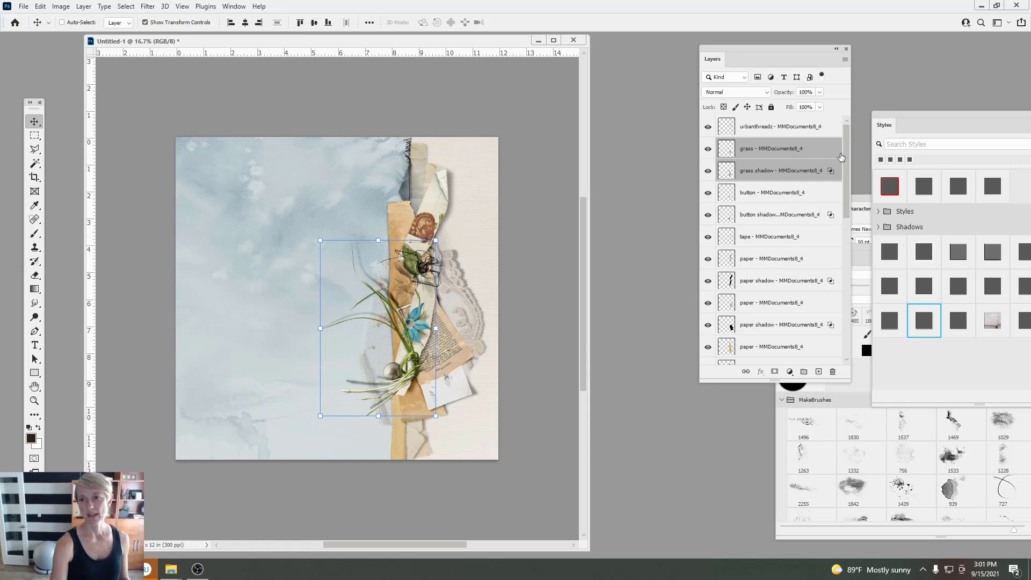
drag(845, 156, 843, 309)
click(769, 204)
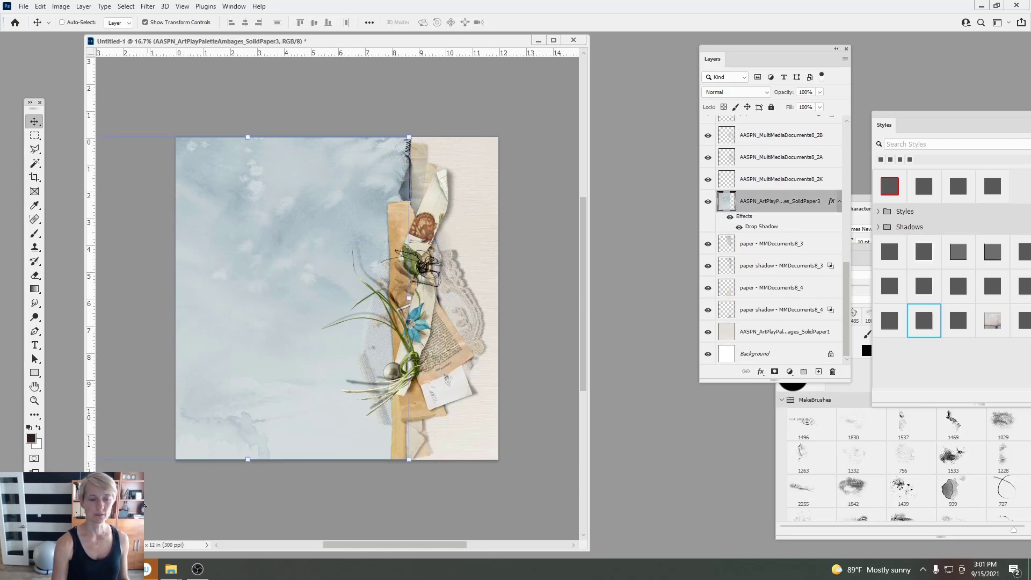
Step: Switch to File Explorer, look through folders 5, 4 and 3 of Ambages FotoBlendz No 1B, and open AASPN_AmbagesFotoBlendz1_3.psd in Photoshop
click(169, 571)
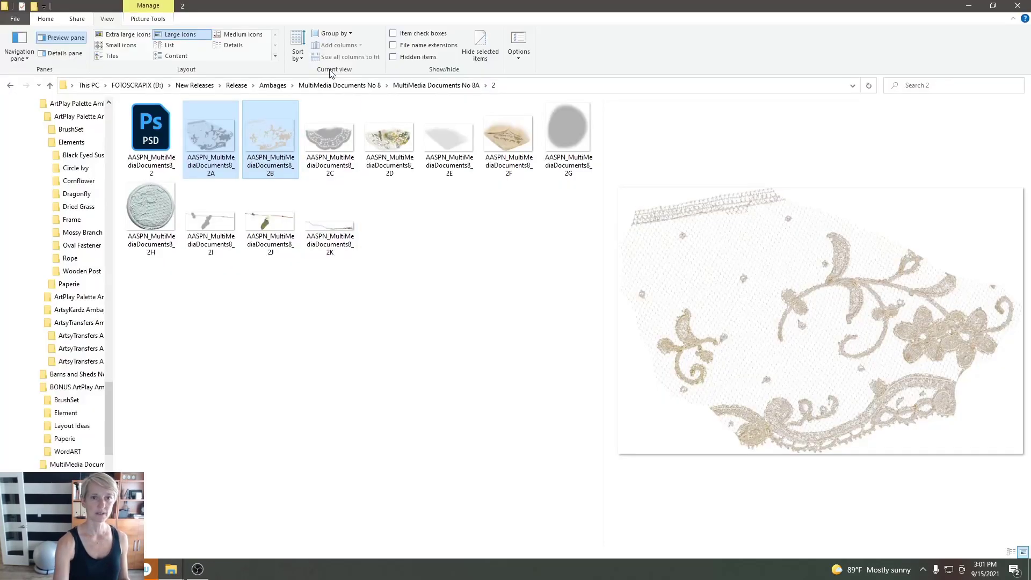
click(273, 85)
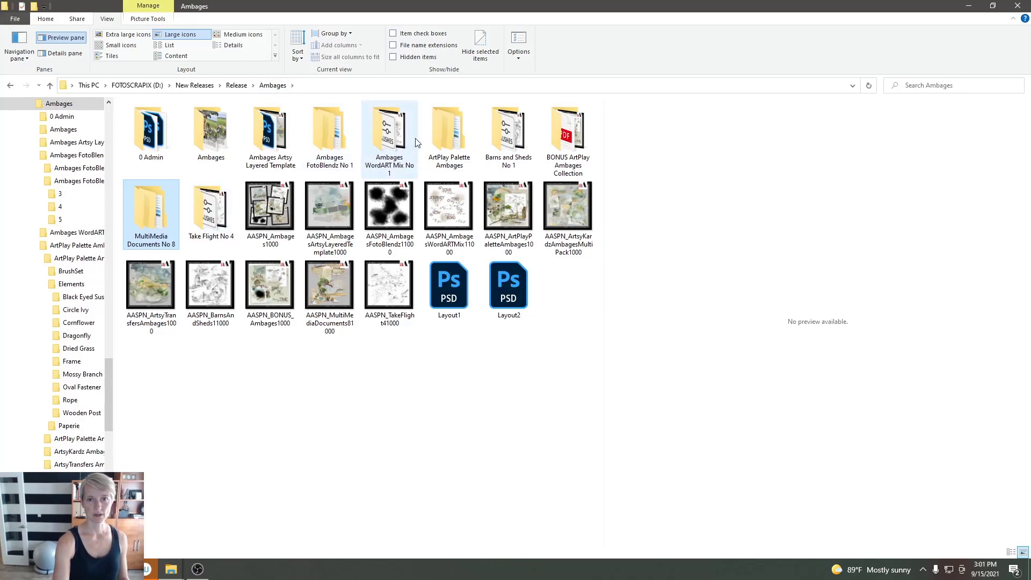
double_click(330, 134)
double_click(197, 129)
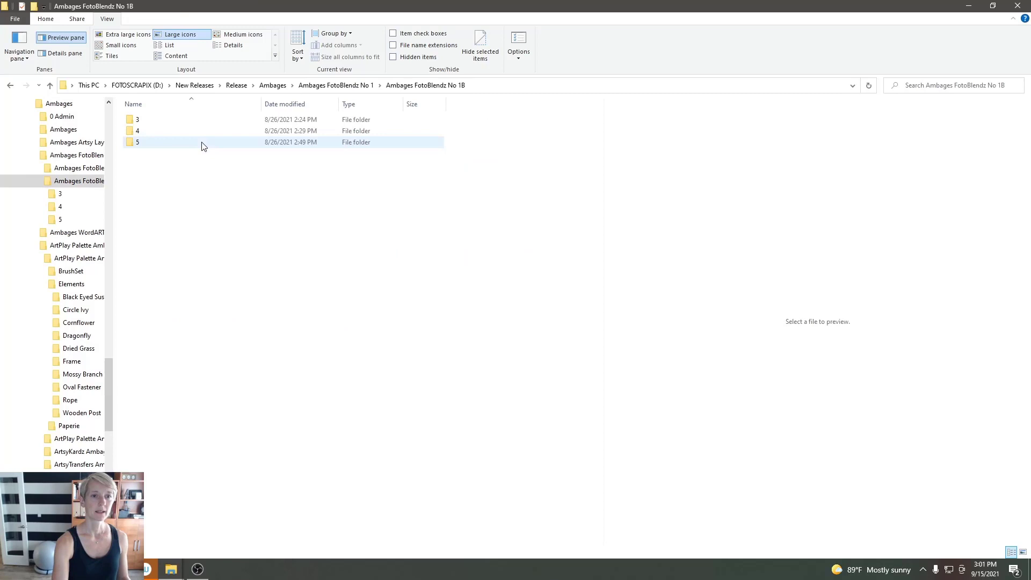
double_click(169, 143)
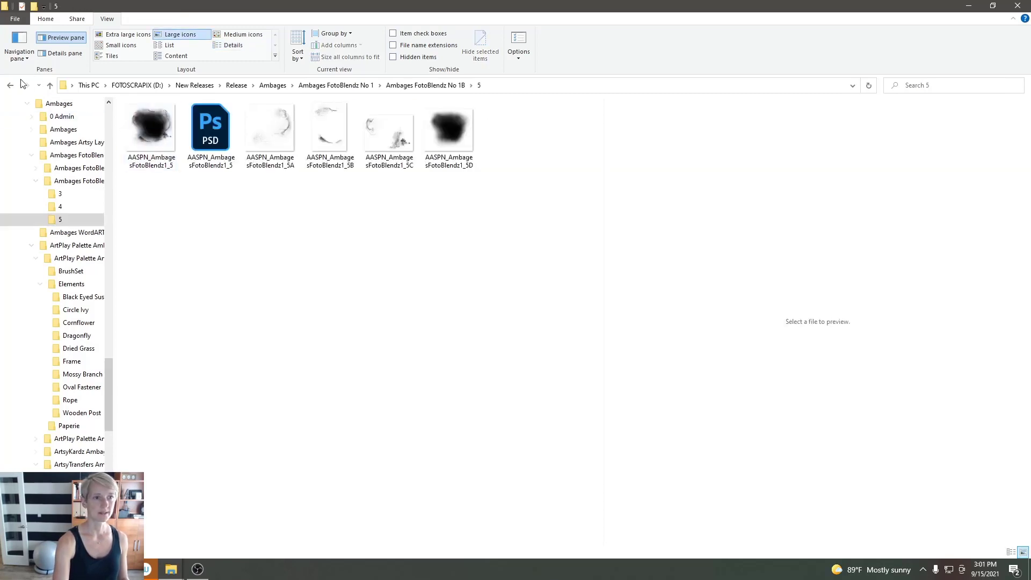
click(50, 85)
double_click(154, 131)
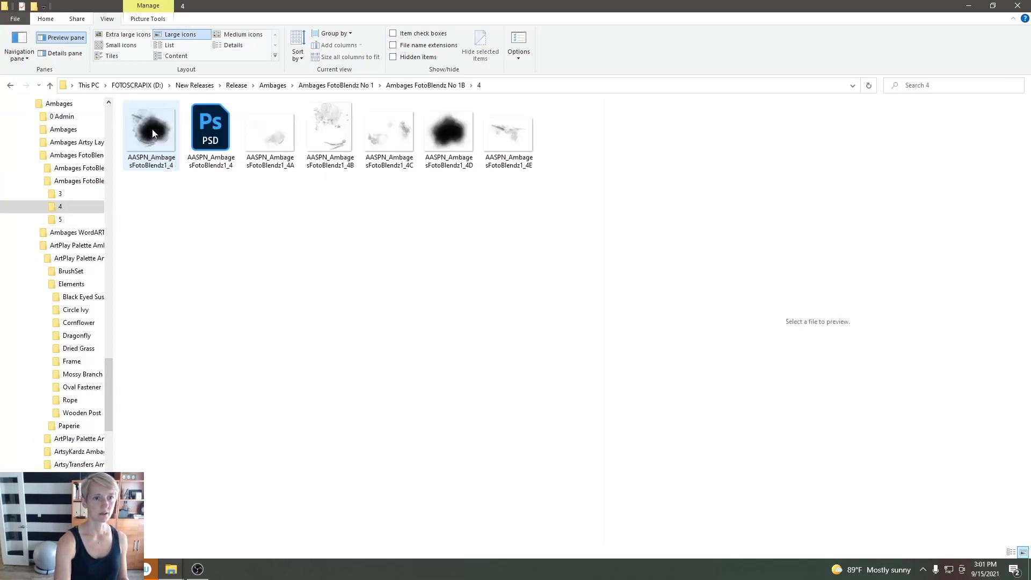
click(49, 85)
double_click(144, 119)
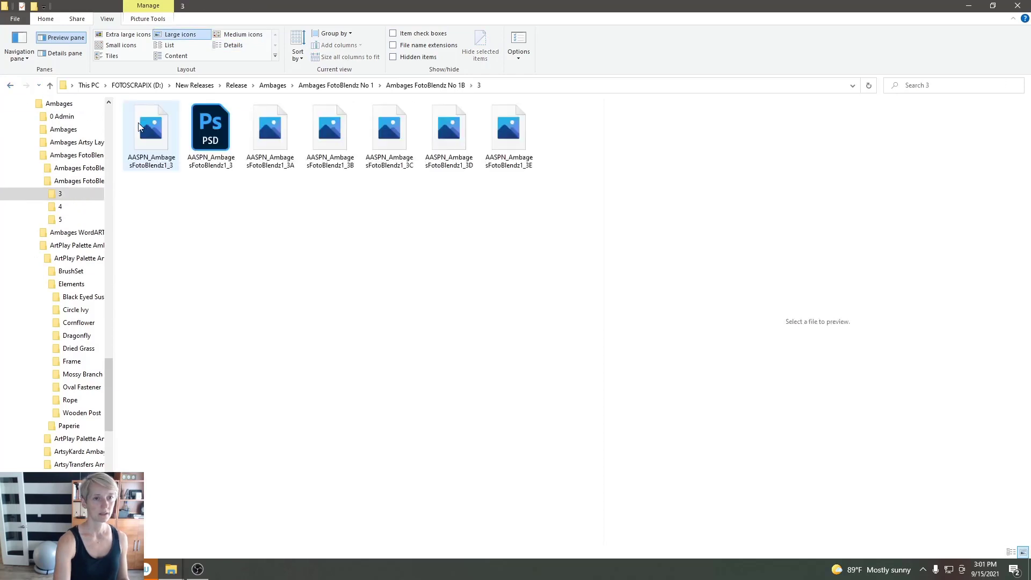
click(216, 134)
drag(216, 134, 38, 56)
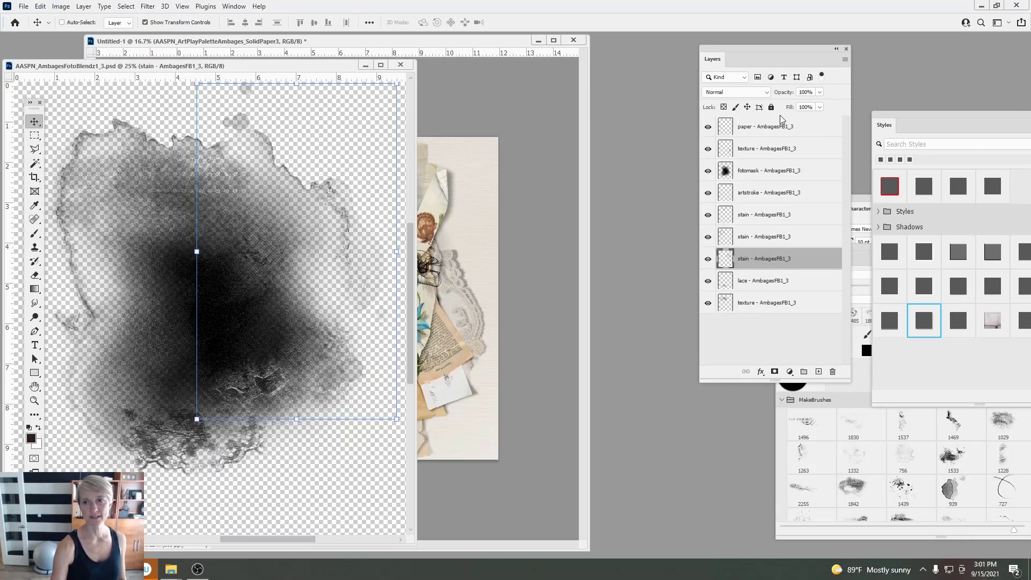
Step: Copy all AASPN_AmbagesFotoBlendz1_3 layers into the layout above SolidPaper3, rotated by -3.92°, and close the source document
click(779, 129)
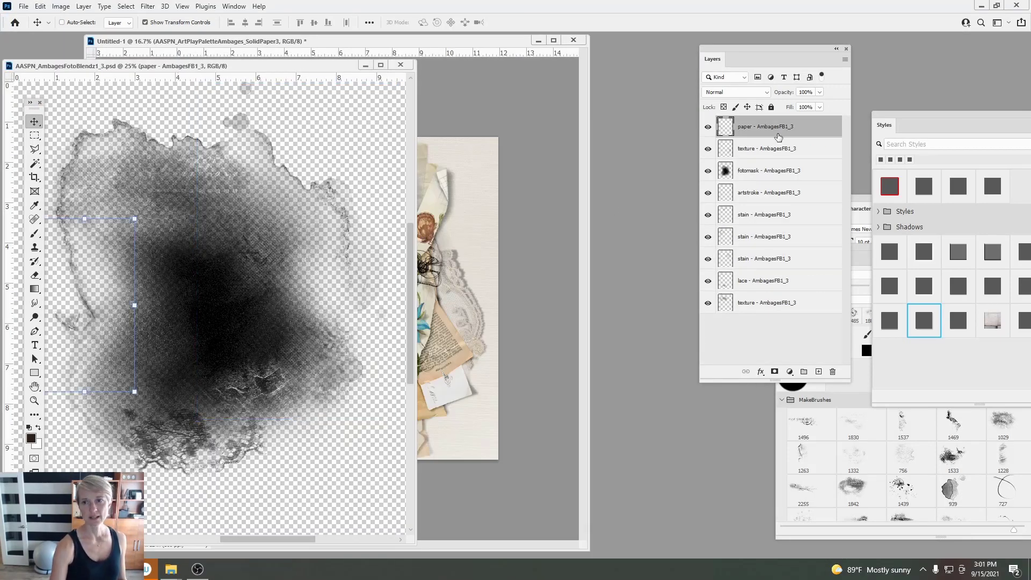
shift+click(717, 304)
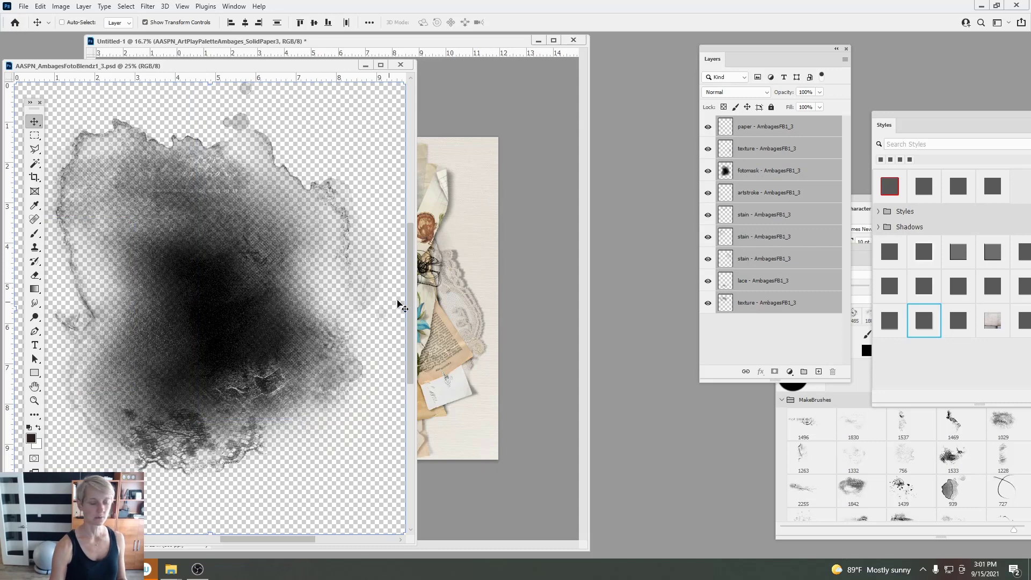
drag(285, 231, 411, 245)
drag(475, 148, 482, 127)
click(533, 24)
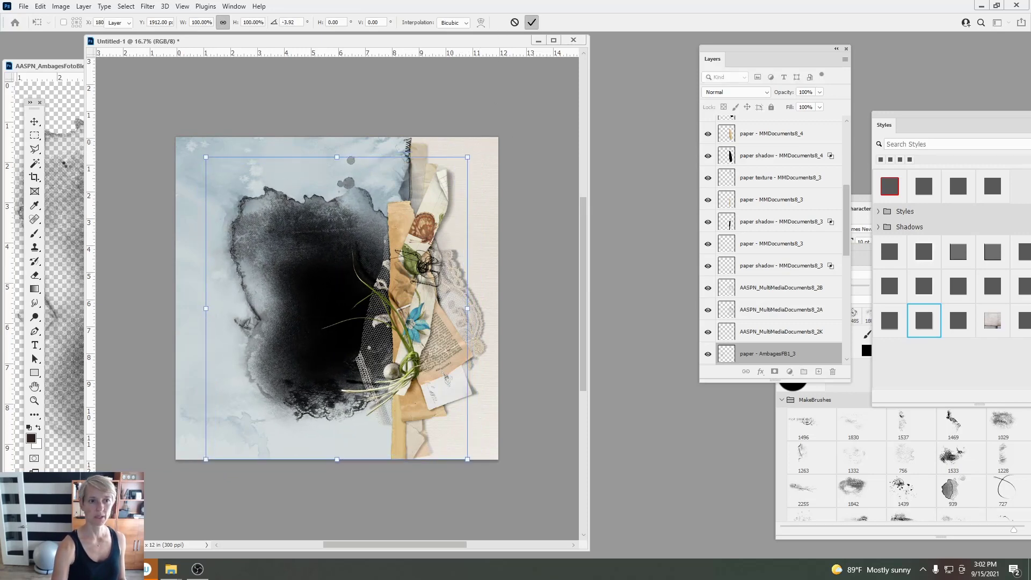
click(64, 160)
click(394, 65)
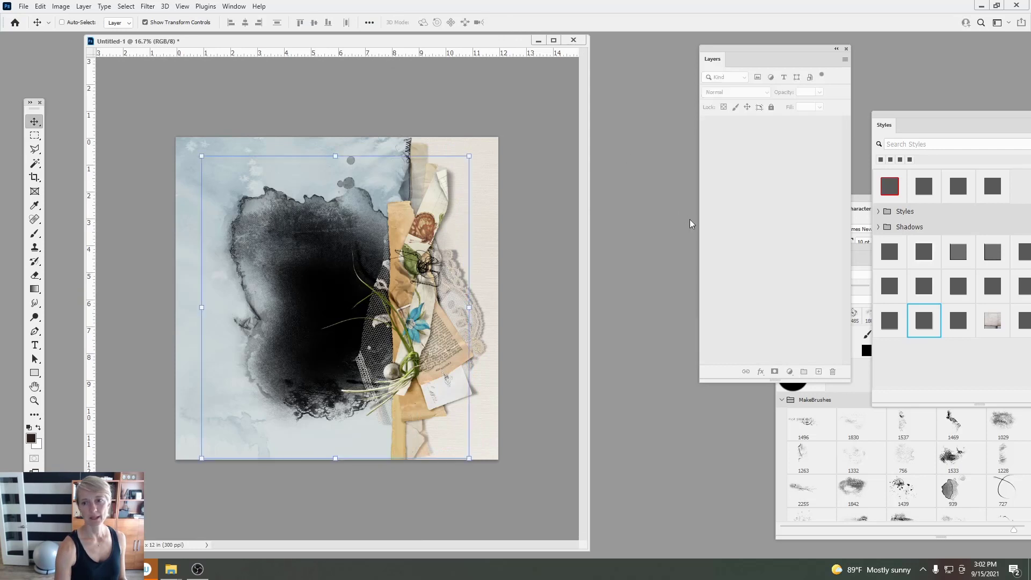
Step: Group the copied AmbagesFB1_3 layers and name the group FB
scroll(752, 226, down, 10)
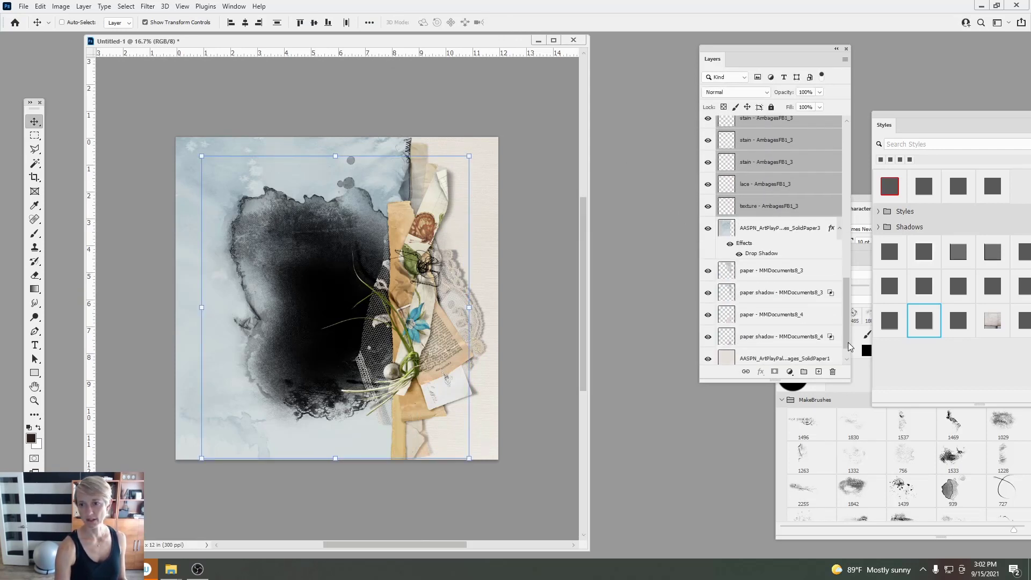
scroll(840, 286, up, 5)
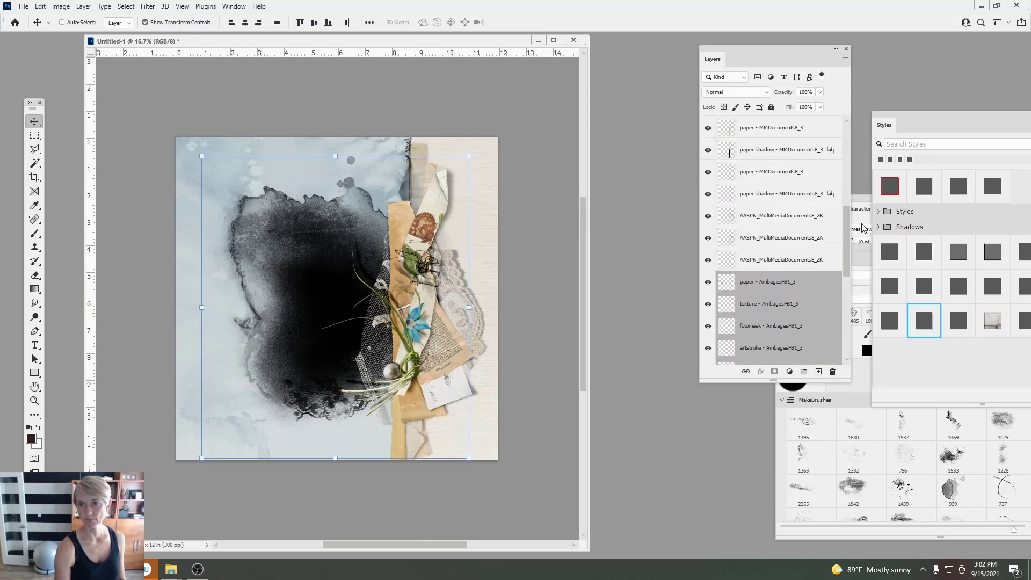
drag(856, 252, 854, 260)
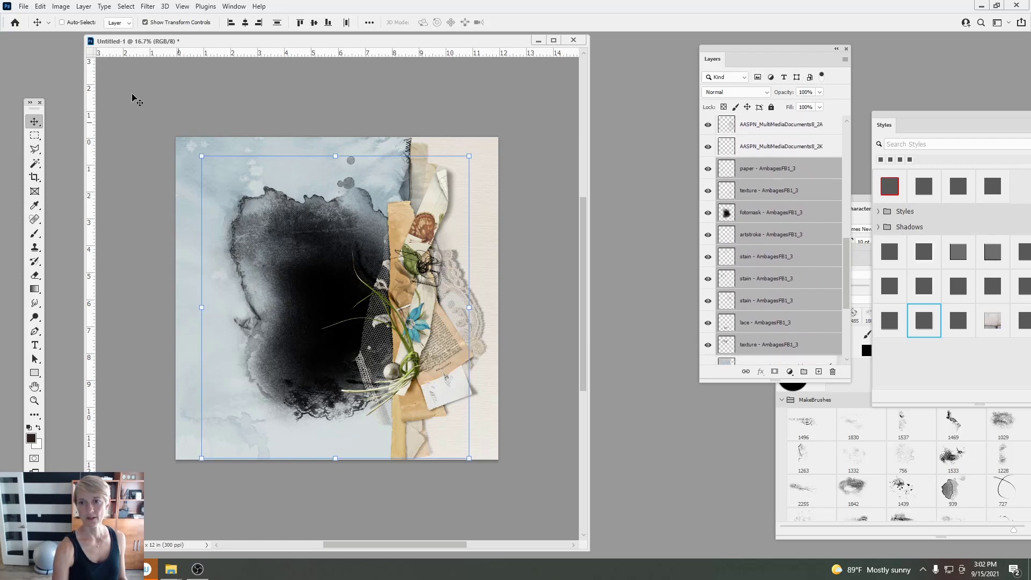
click(83, 6)
click(98, 264)
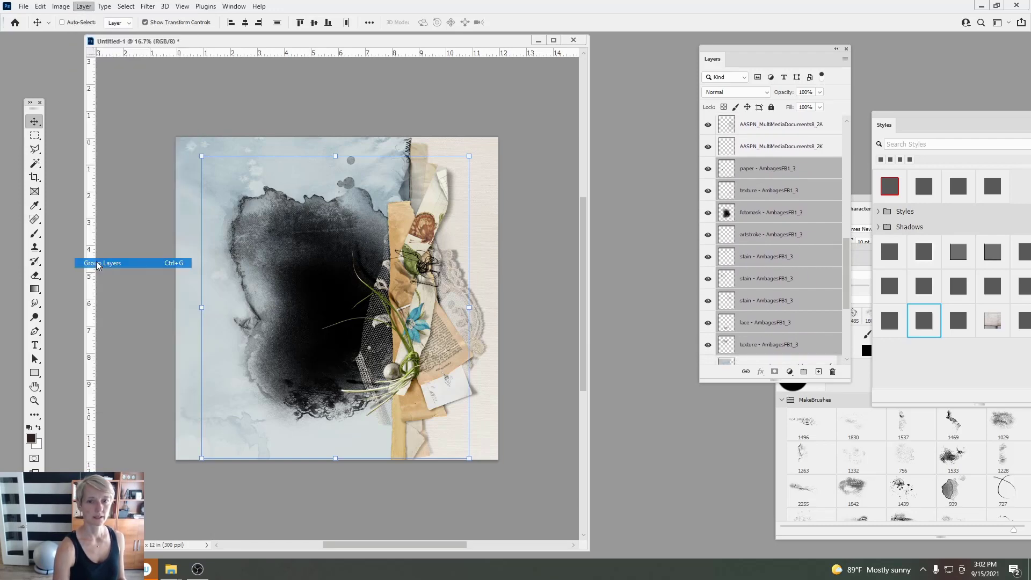
text(FB)
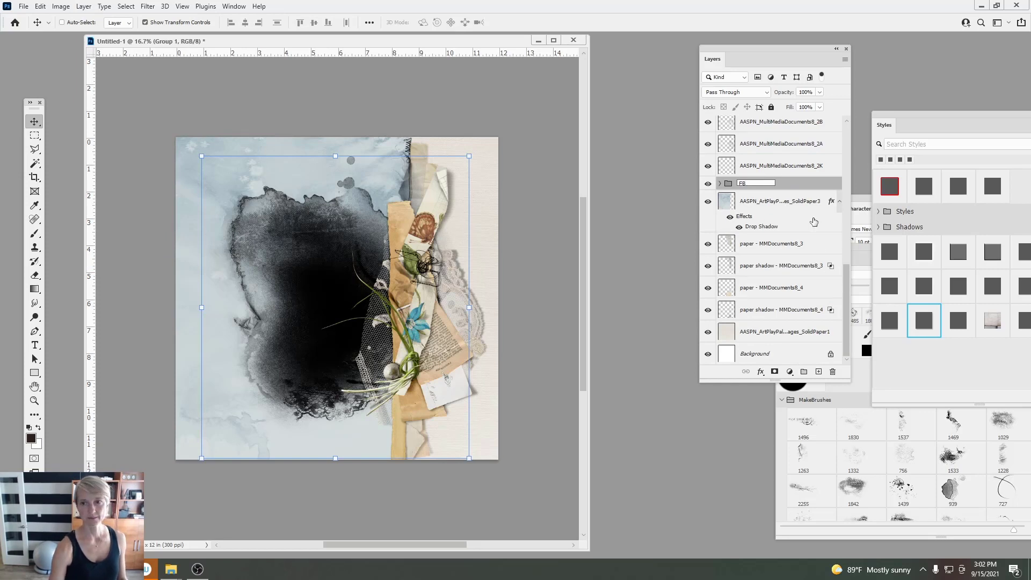
key(Return)
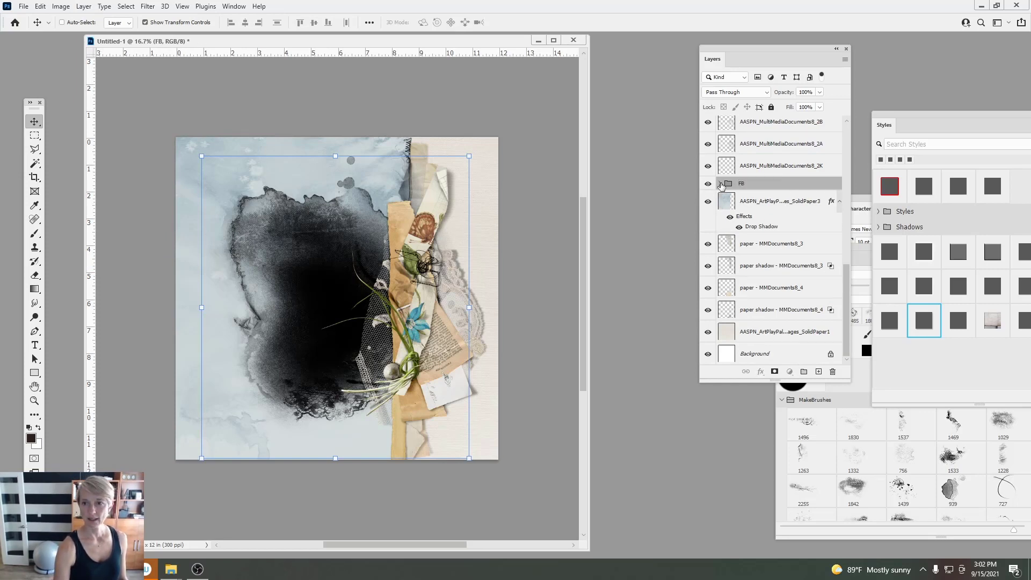
Step: Make the fotomask layer in the FB group active, then switch to the File Explorer window with the 2019 9 September photos
click(721, 183)
click(735, 245)
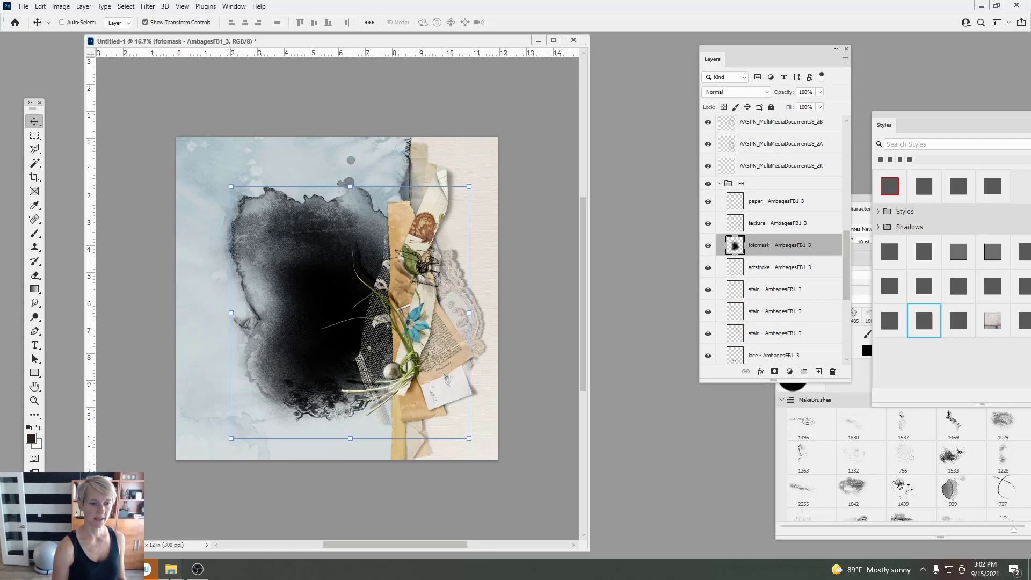
click(171, 569)
click(151, 534)
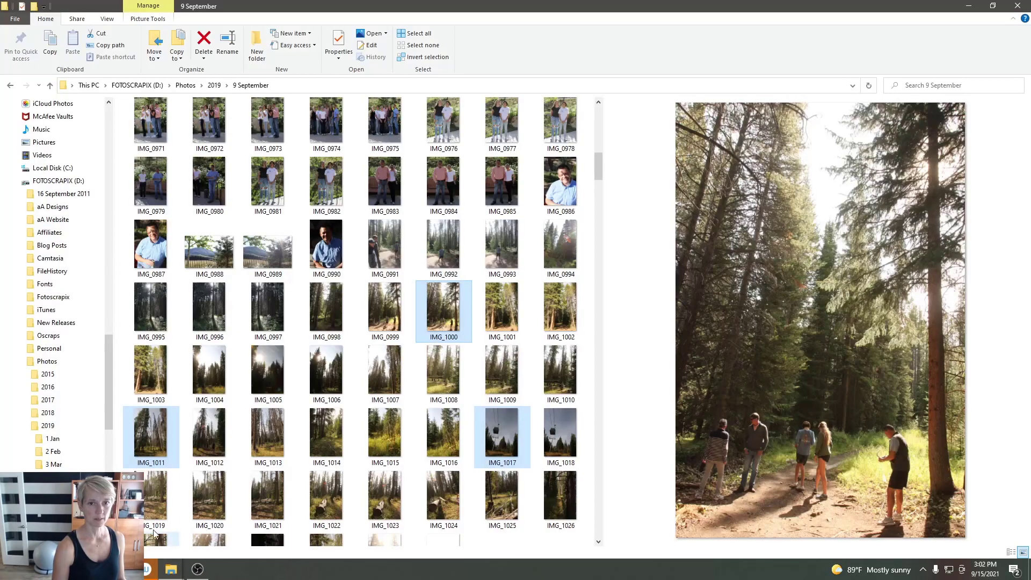
Step: Look through the 2019 9 September photos and open ACS_0286 in Photoshop
drag(598, 172, 597, 125)
click(498, 234)
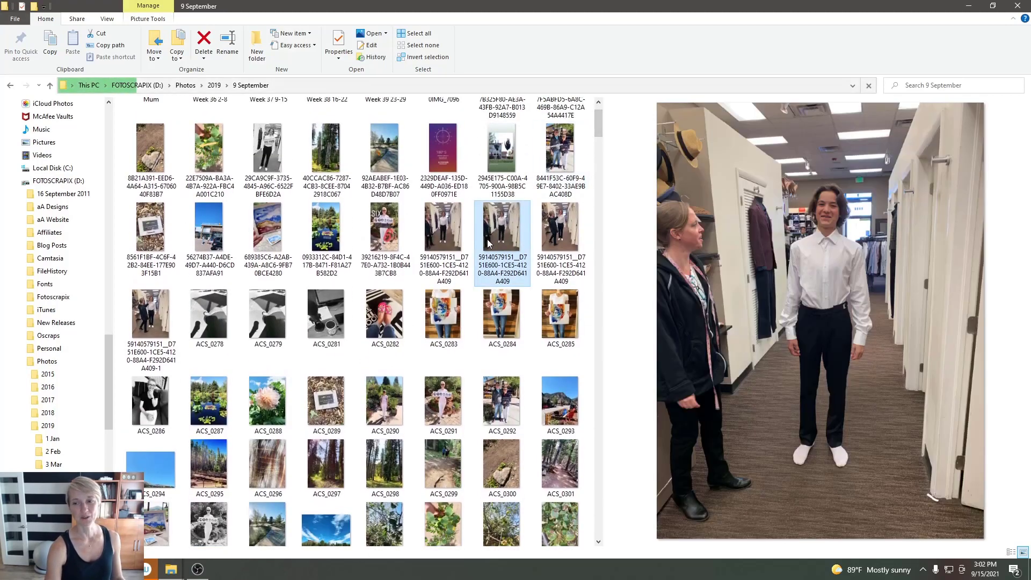
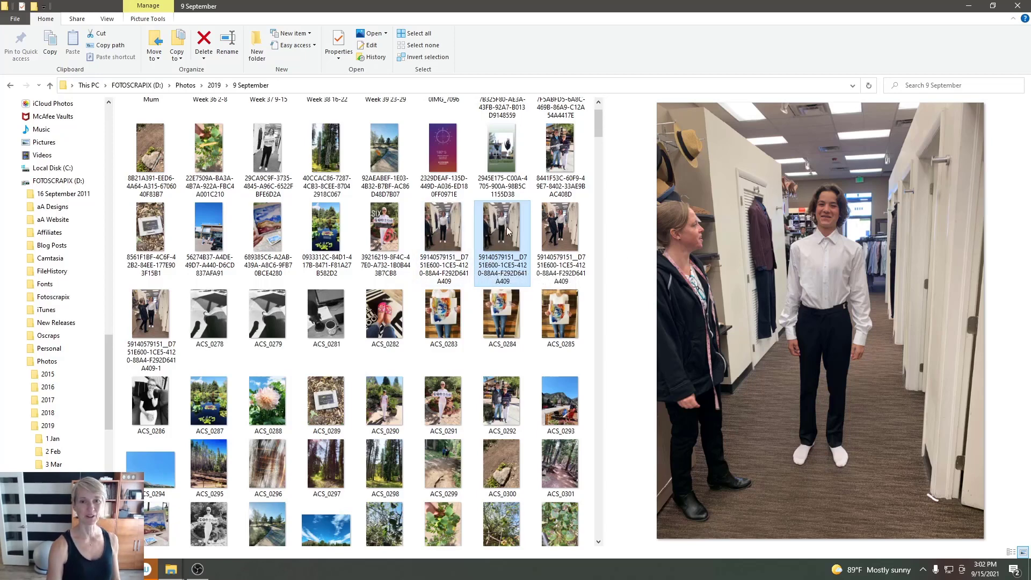
drag(599, 128, 599, 125)
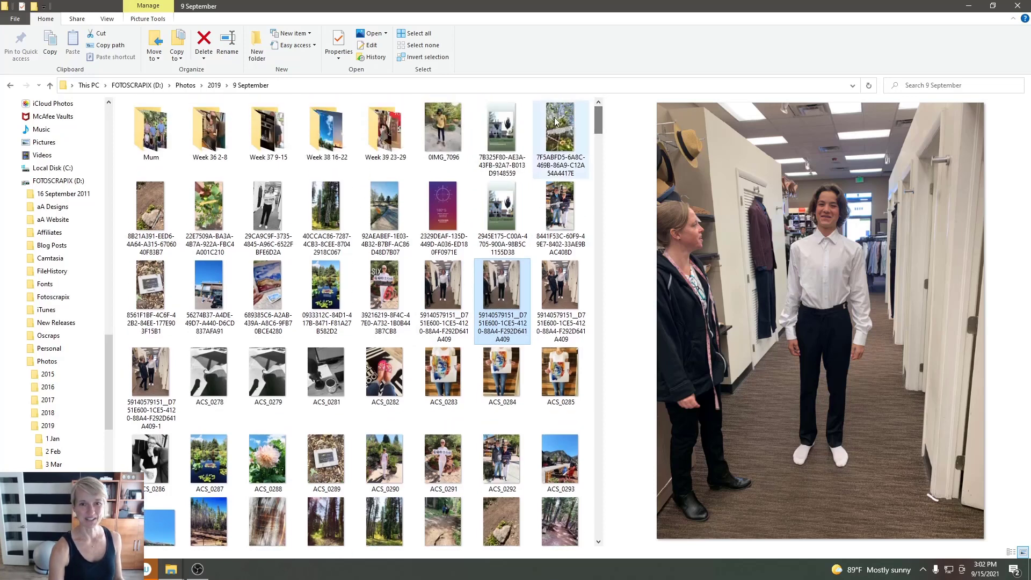
click(443, 129)
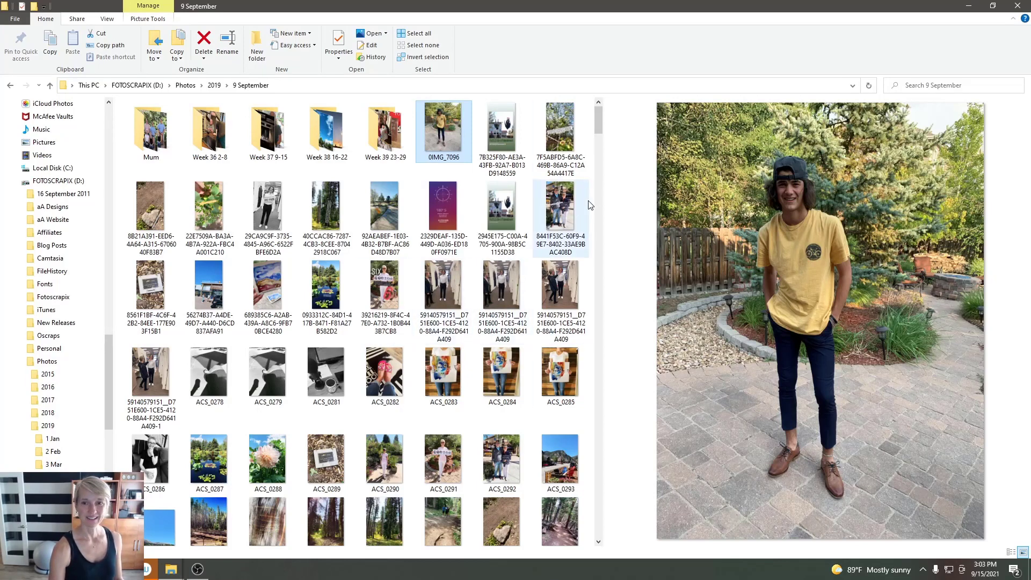
drag(598, 128, 597, 141)
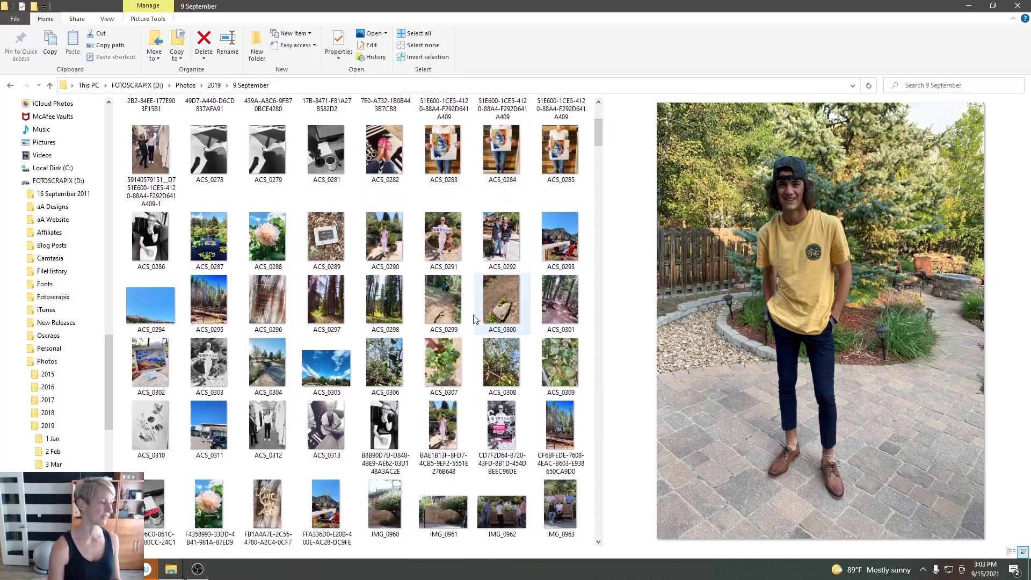
drag(151, 236, 61, 89)
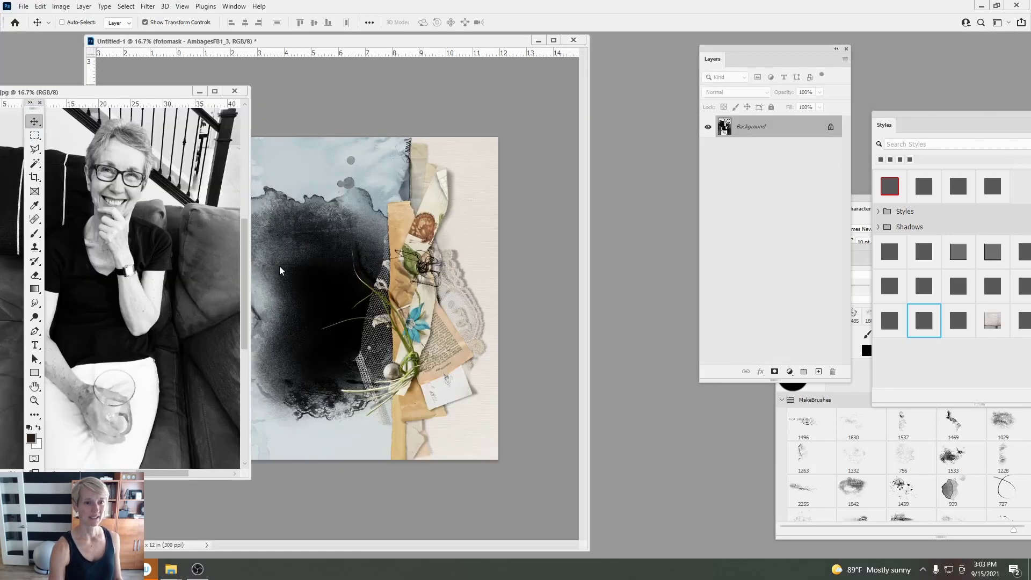
Step: Copy the black-and-white portrait into the layout directly above the fotomask layer in the FB group
click(279, 266)
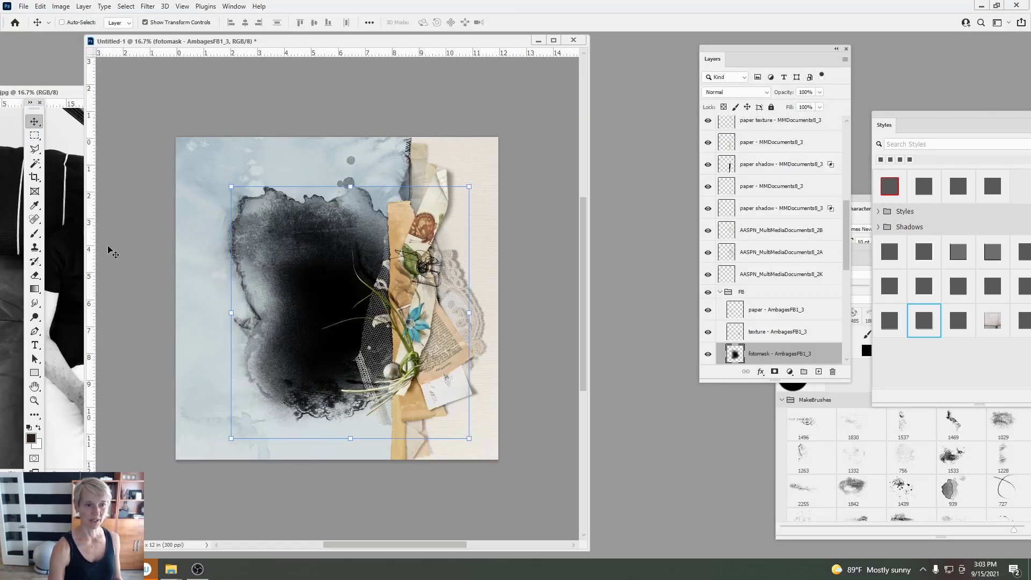
click(67, 251)
drag(200, 288, 390, 312)
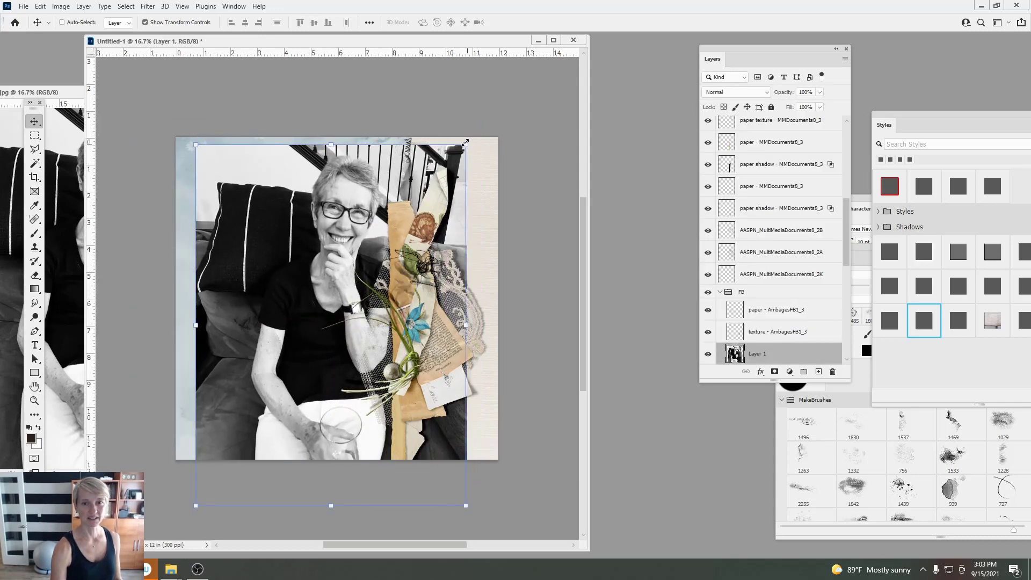
Step: Scale the photo layer to 87.92%, rotate it -7.51° and clip it to the fotomask layer
drag(465, 143, 433, 188)
drag(450, 178, 428, 161)
drag(350, 211, 356, 179)
click(532, 23)
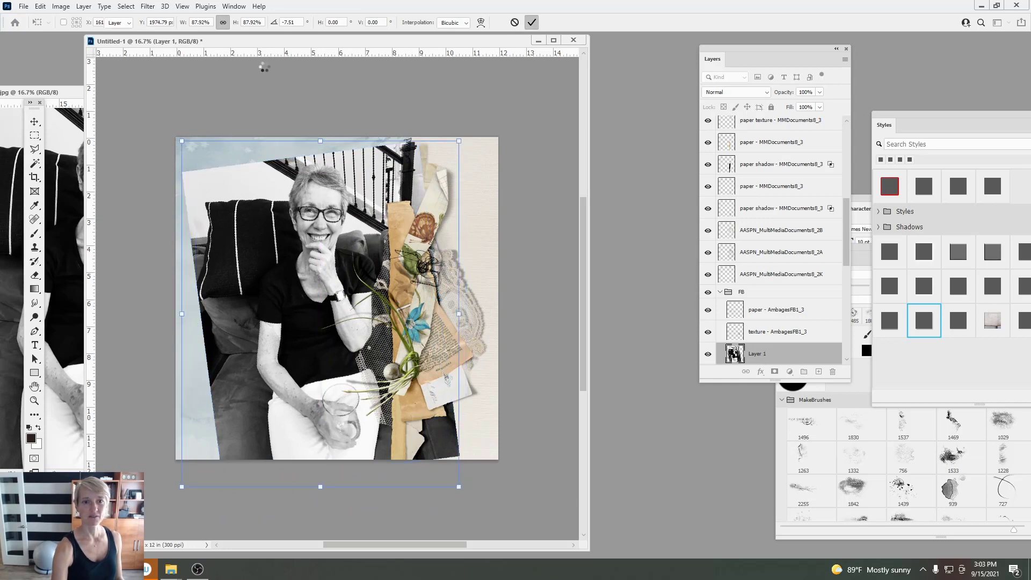
click(83, 6)
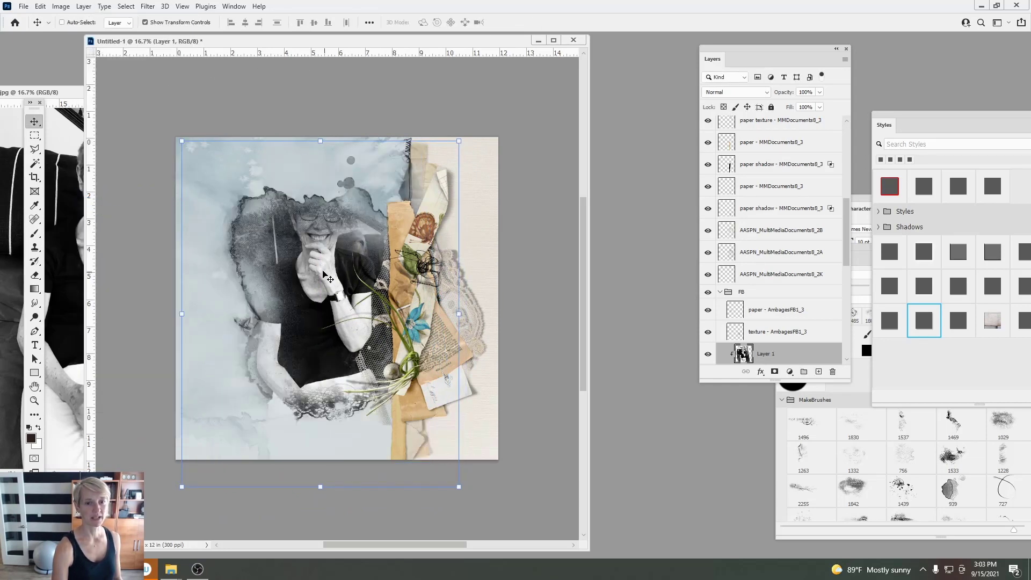
Step: Scale the clipped photo to 87.52% and reposition it so the woman's face and arms sit inside the mask
drag(321, 280, 323, 329)
drag(460, 190, 455, 196)
drag(398, 242, 400, 226)
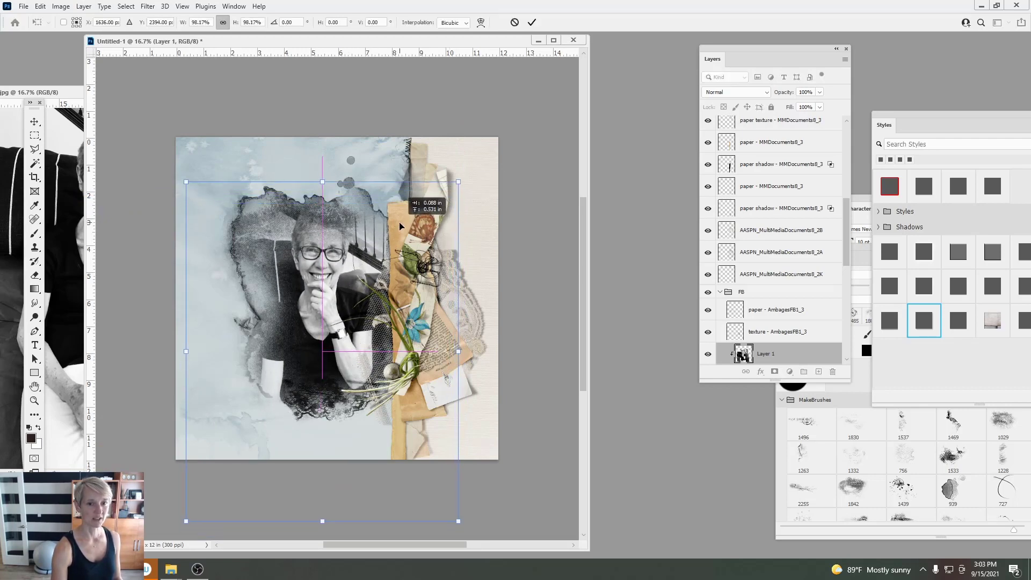
drag(457, 184, 428, 219)
drag(384, 248, 397, 216)
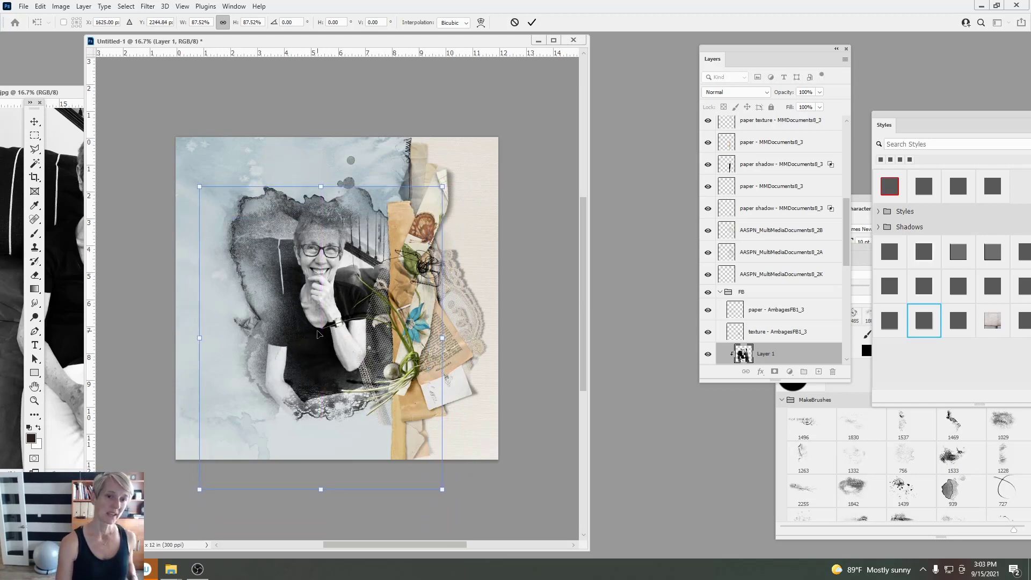
click(532, 23)
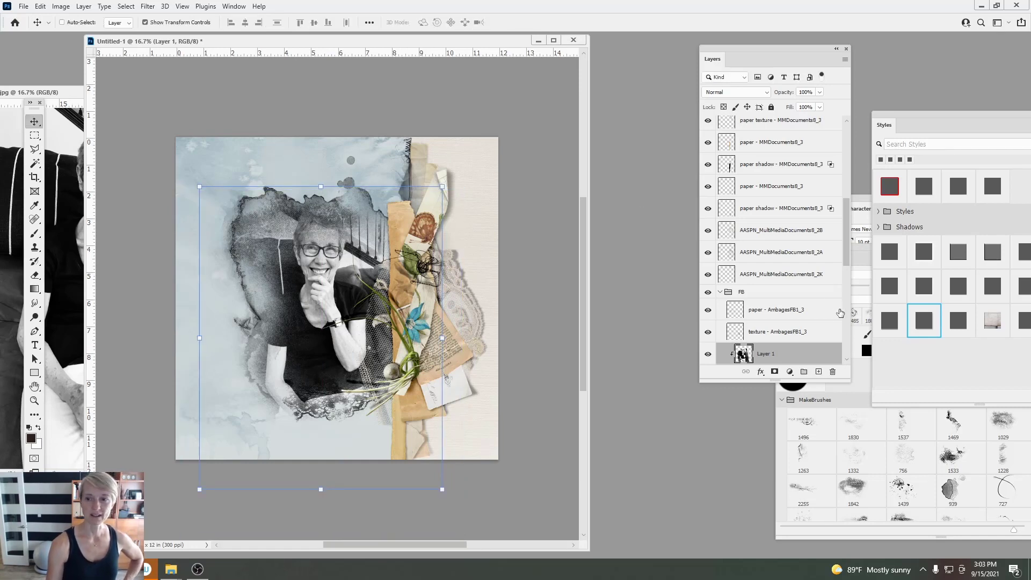
Step: Stamp the 910 px brush from AASPN_ArtPlayPaletteAmbagesBONUS on the fotomask layer beside the woman's face
scroll(806, 242, down, 5)
click(740, 264)
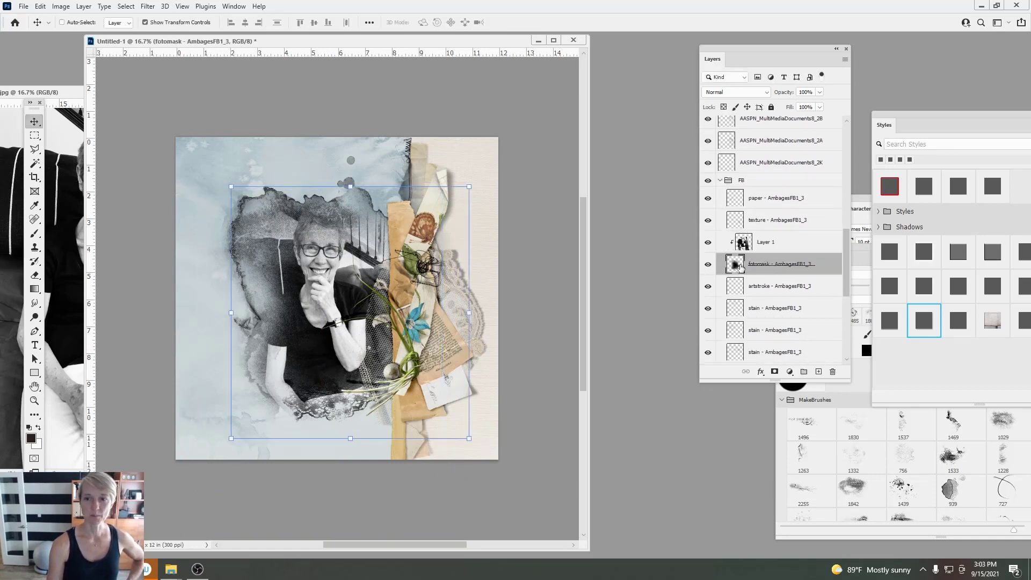
click(940, 471)
mouse_move(889, 249)
mouse_down()
mouse_move(797, 194)
mouse_move(769, 86)
mouse_up()
mouse_move(982, 185)
mouse_down()
mouse_move(965, 333)
mouse_move(978, 356)
mouse_up()
click(888, 314)
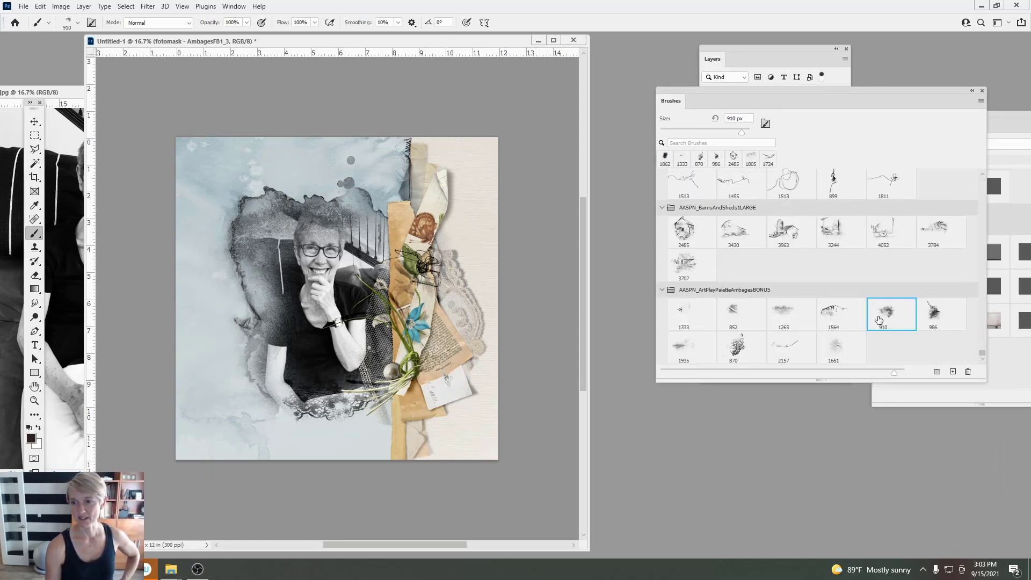
click(743, 53)
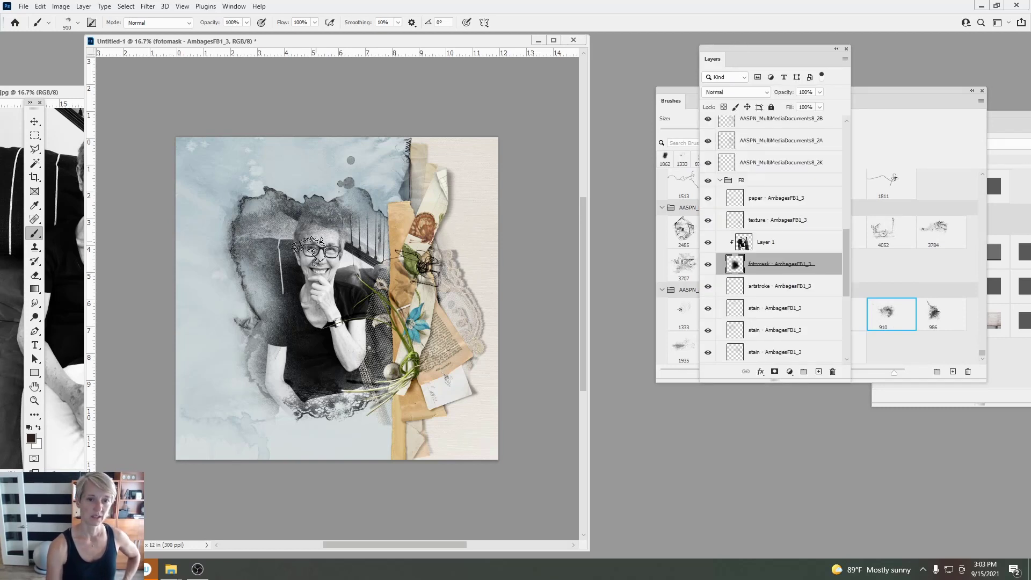
click(294, 262)
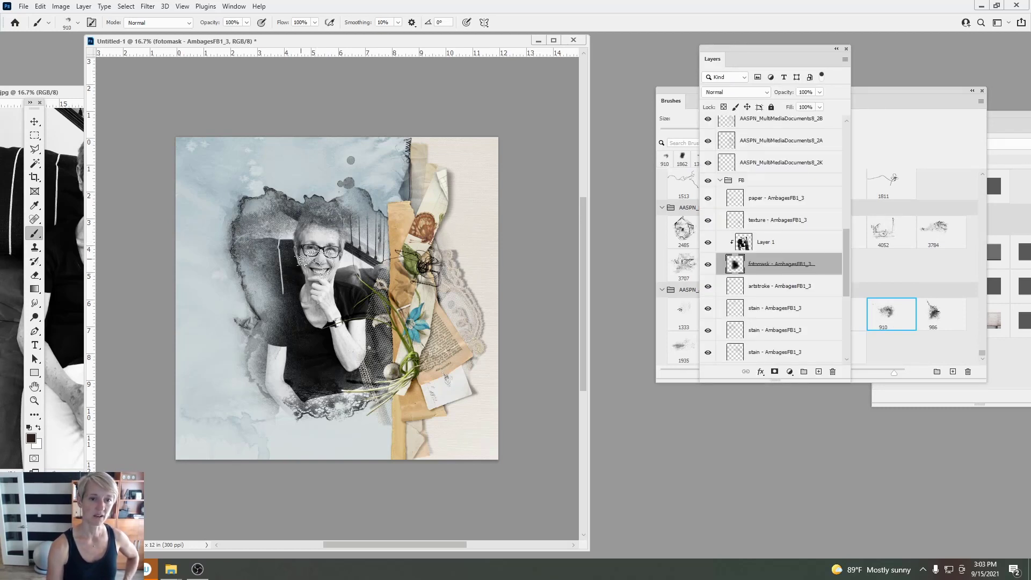
Step: Stamp brush 986 on the fotomask layer over the woman's head, sized 2165 px and angled 79°
click(937, 313)
click(78, 23)
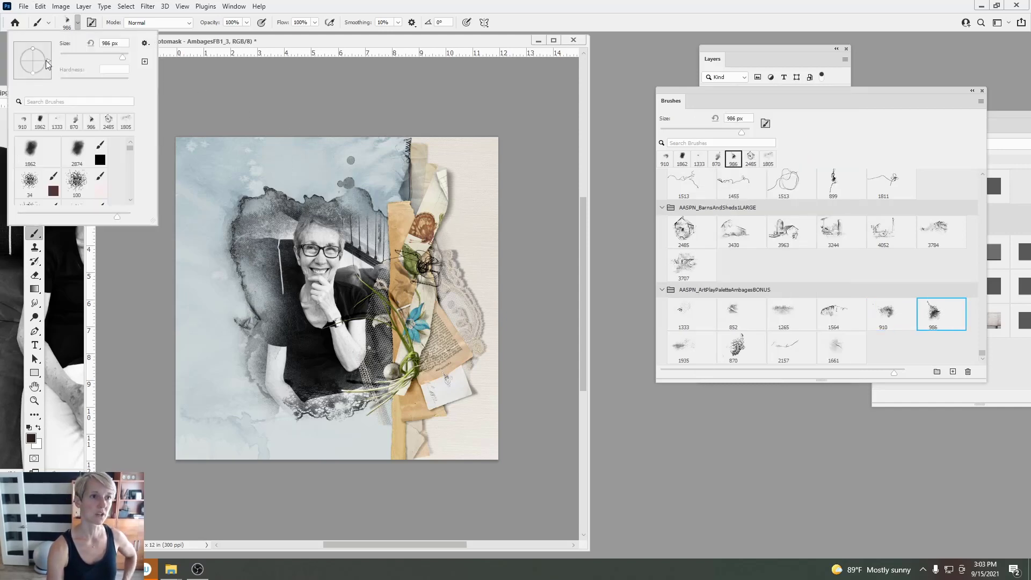
drag(124, 59, 125, 60)
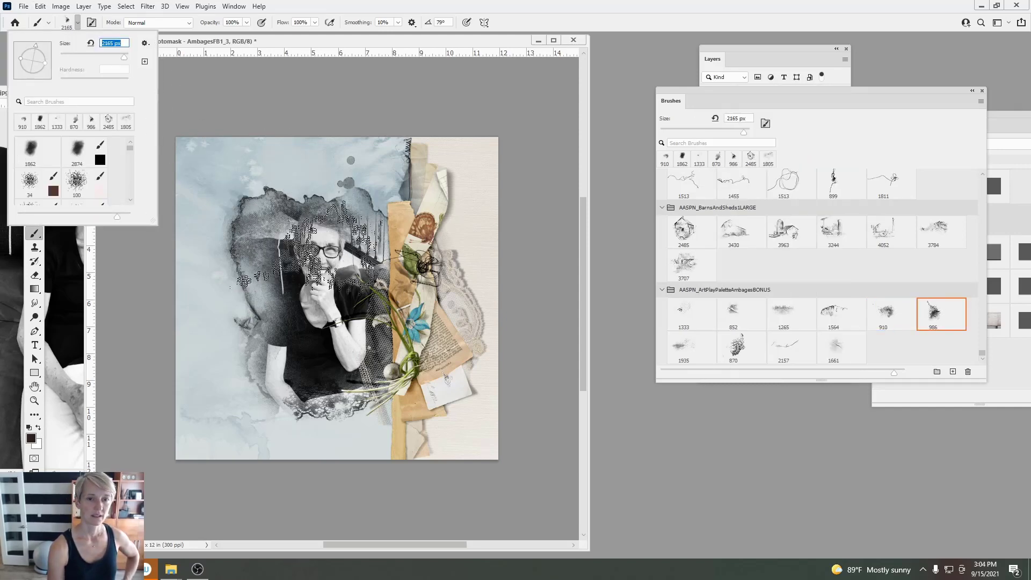
click(322, 240)
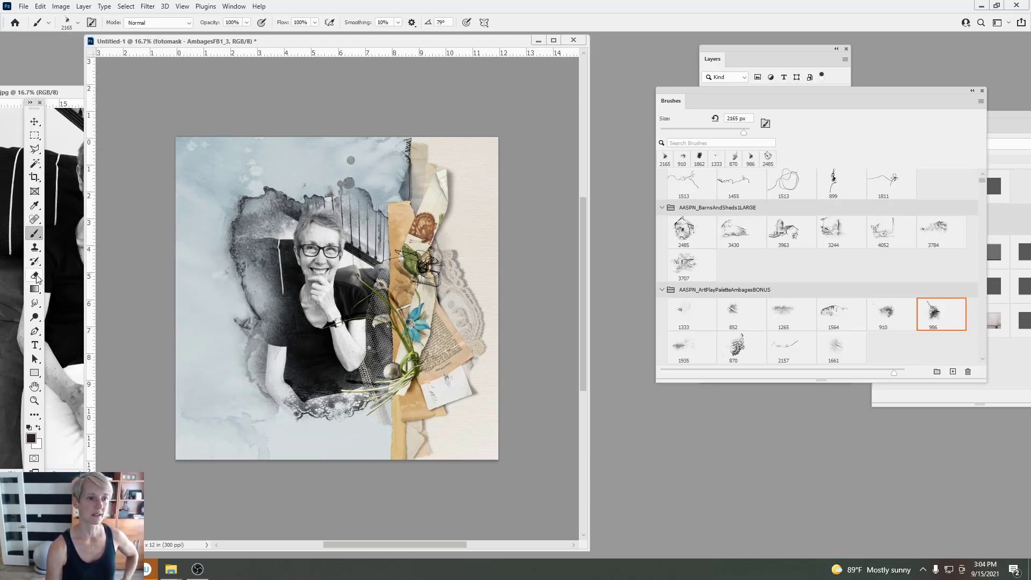
key(e)
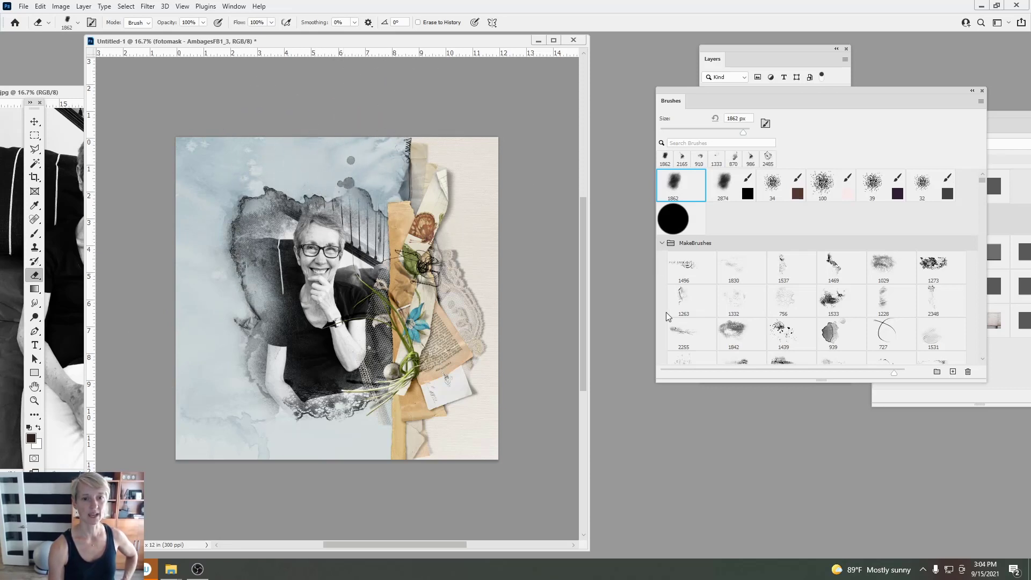
click(832, 300)
key(b)
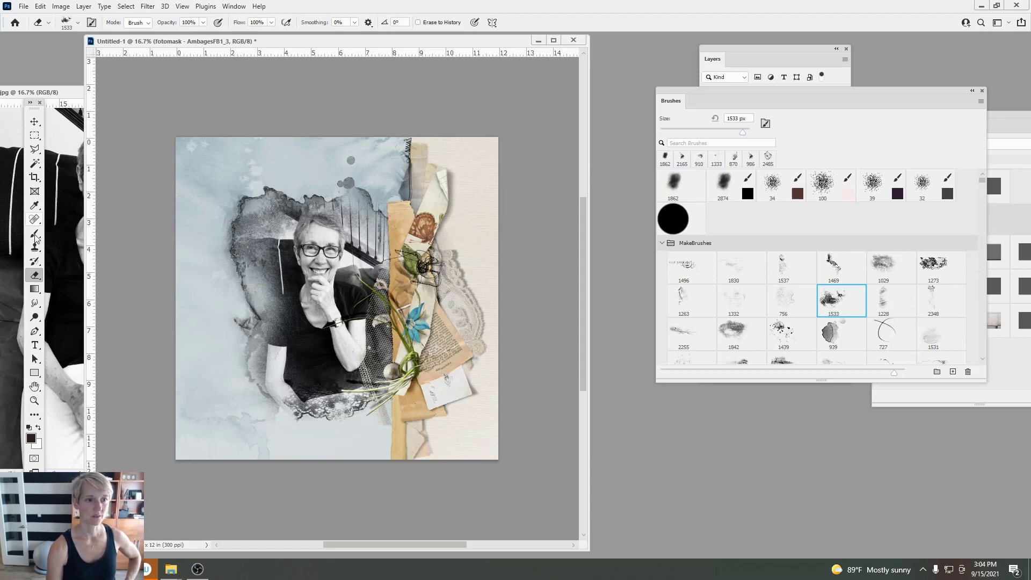
Step: Set the brush angle to 2° and stamp it at 2165 px over the mask's left edge beside the woman's arm
click(78, 23)
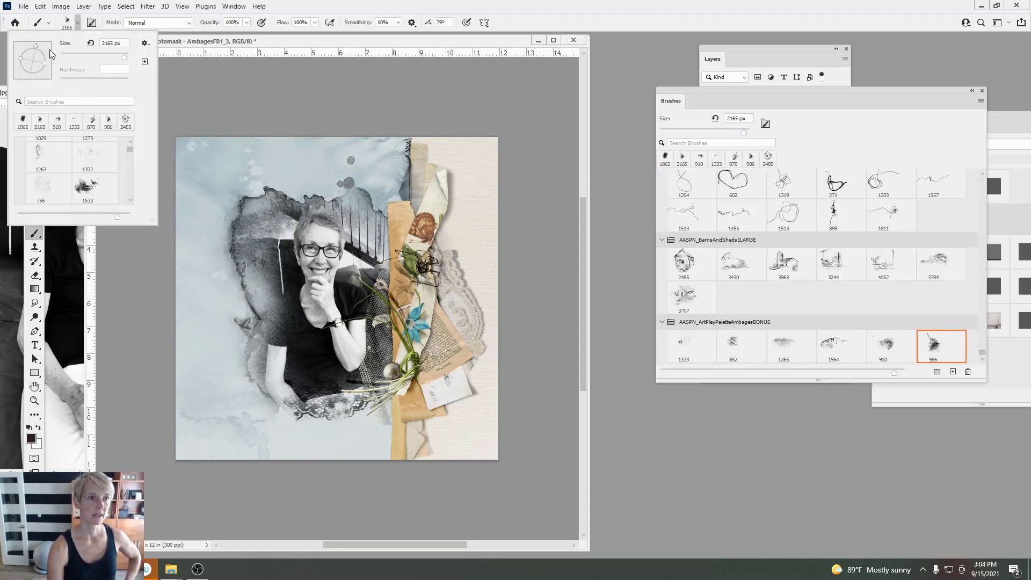
drag(48, 65, 47, 62)
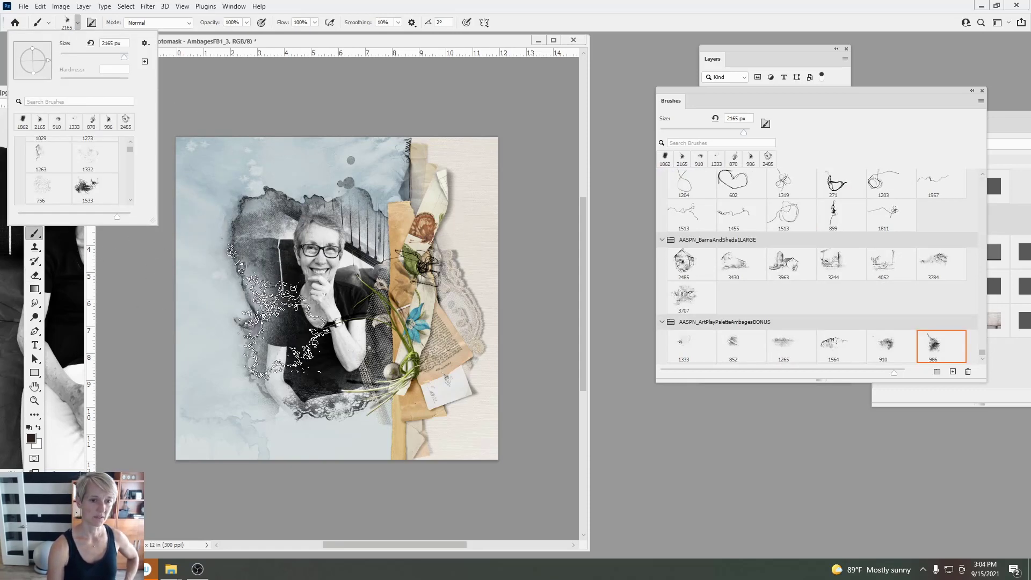
click(283, 317)
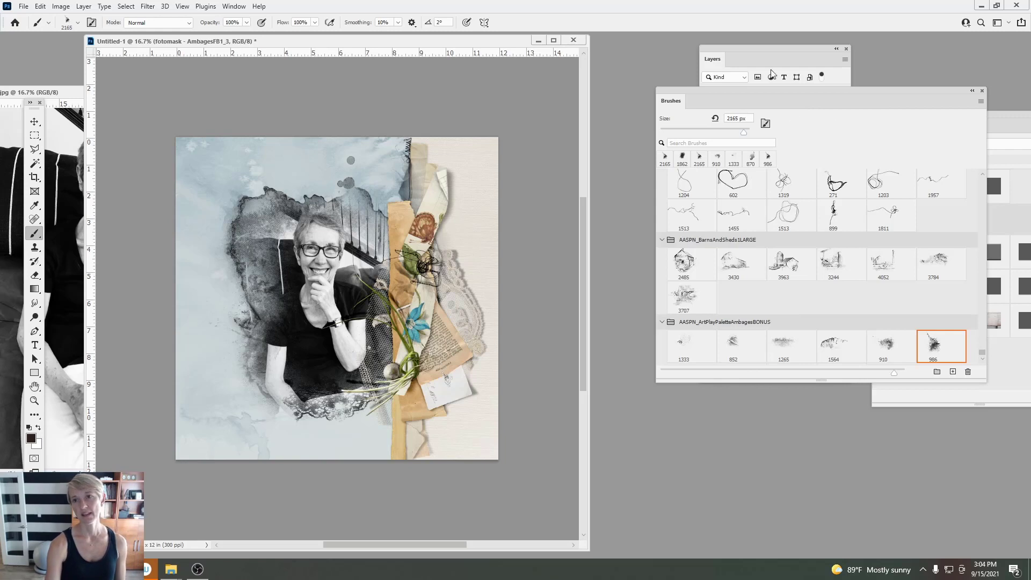
Step: Expand the layer list and hide the artstroke - AmbagesFB1_3 layer in the FB group
double_click(785, 58)
click(728, 288)
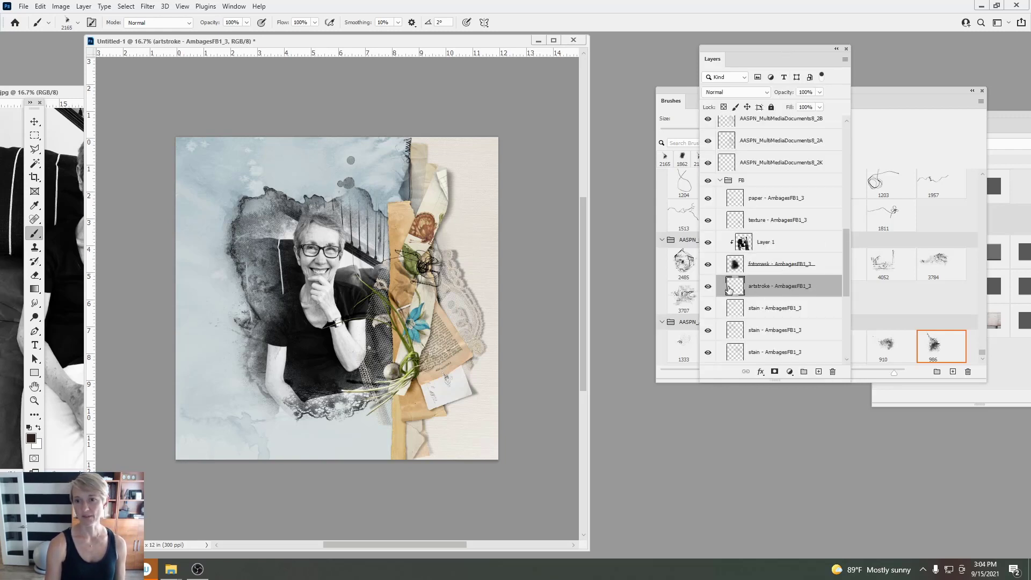
click(709, 287)
click(709, 287)
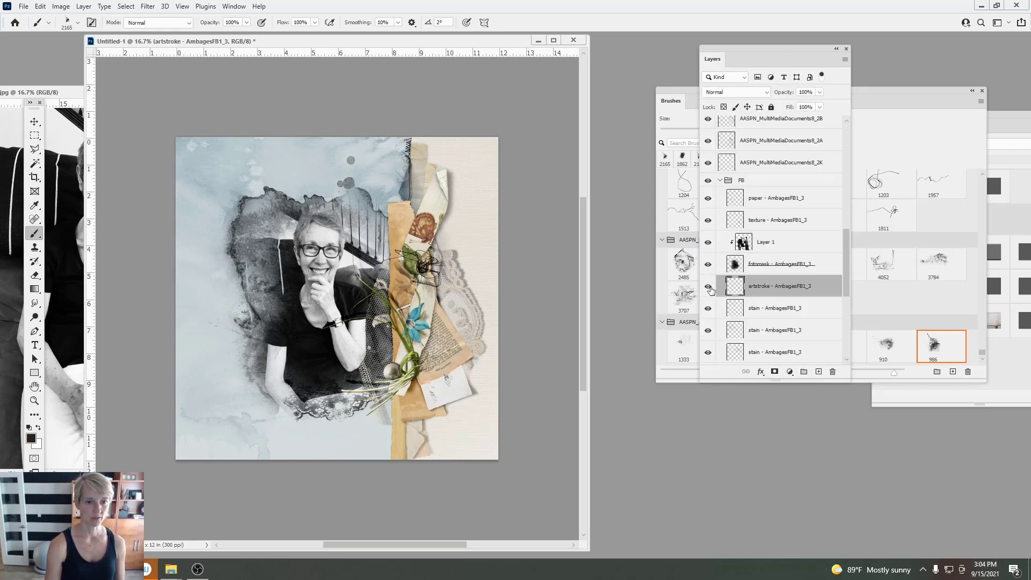
click(709, 287)
Step: Check the uppermost stain - AmbagesFB1_3 layer hidden and shown, and try a reduced opacity before restoring it to 100%
click(737, 312)
click(709, 308)
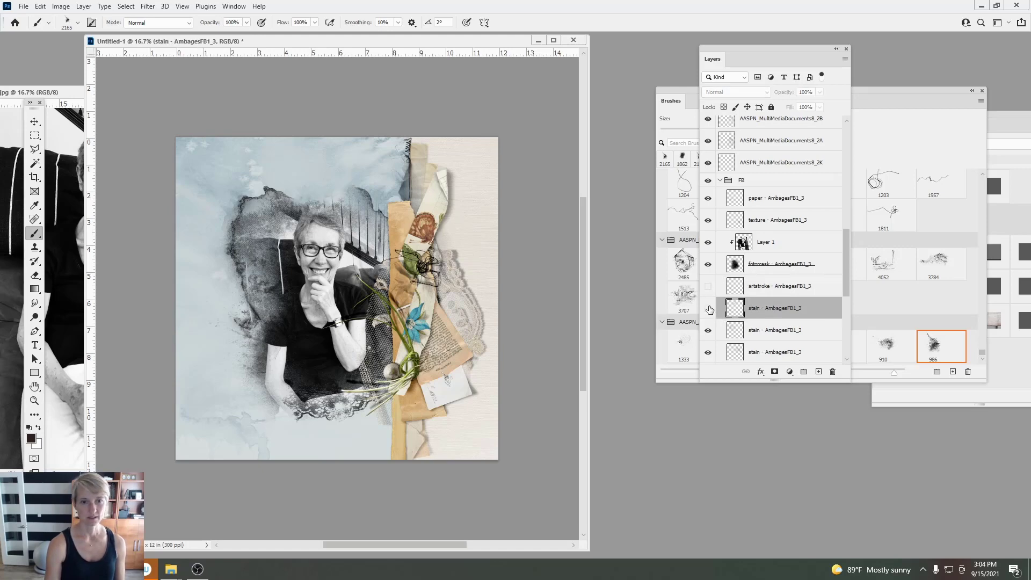
click(708, 309)
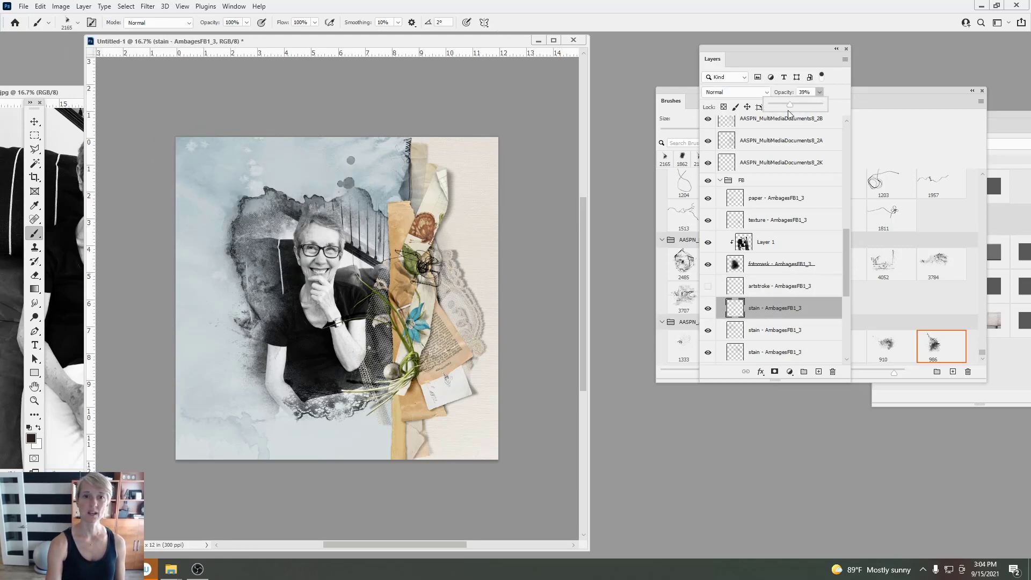
drag(789, 114, 822, 119)
Step: Fill the uppermost stain - AmbagesFB1_3 layer with dark blue-gray #424e52 in Normal mode at 100%, preserving transparency
click(41, 6)
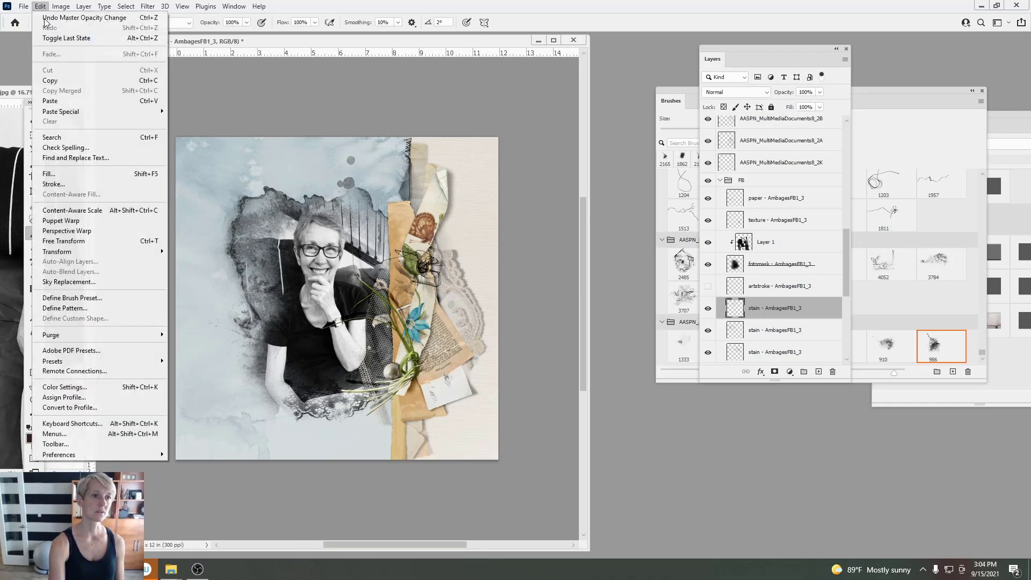
click(67, 176)
click(799, 120)
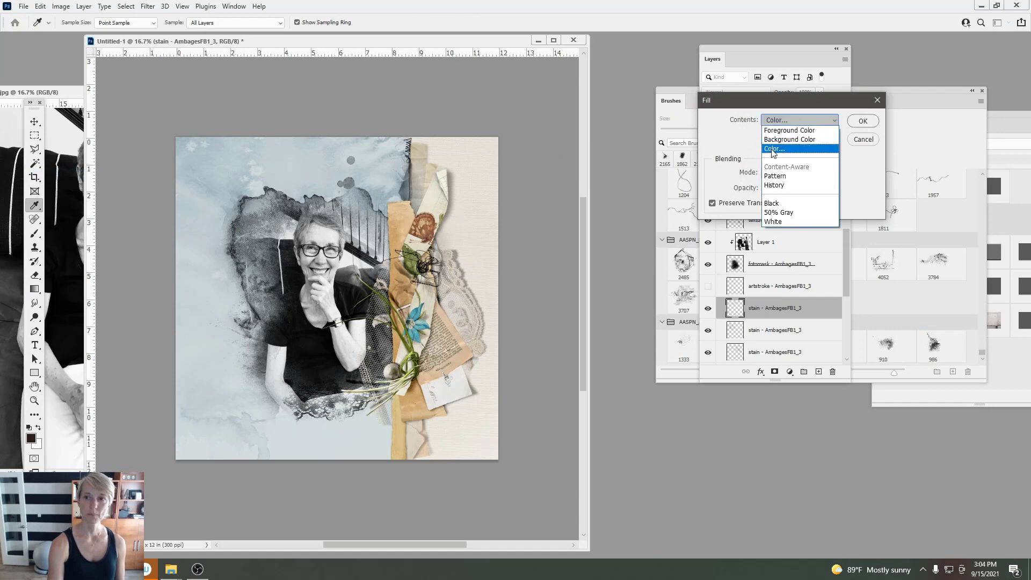
click(784, 141)
click(401, 187)
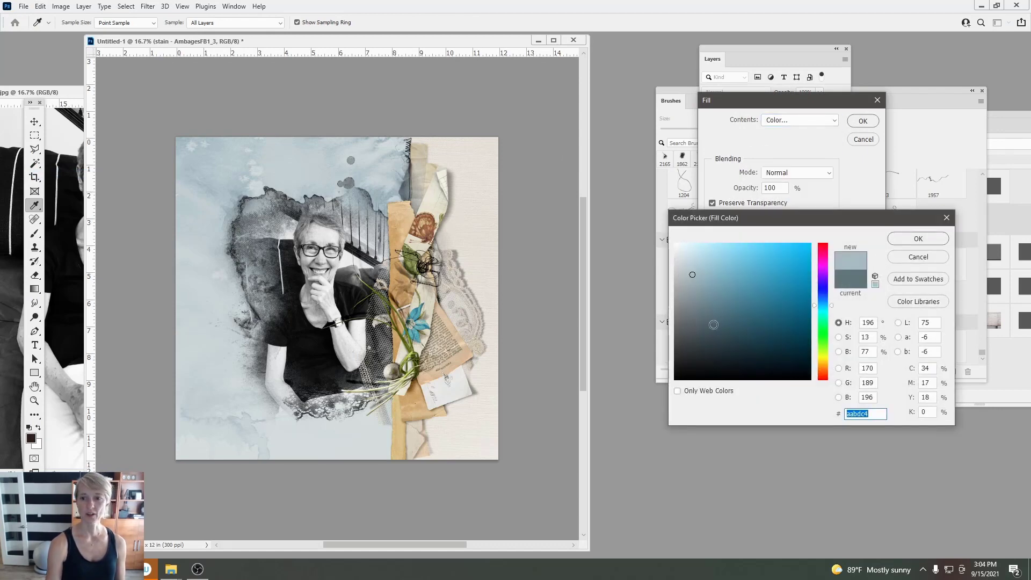
click(918, 238)
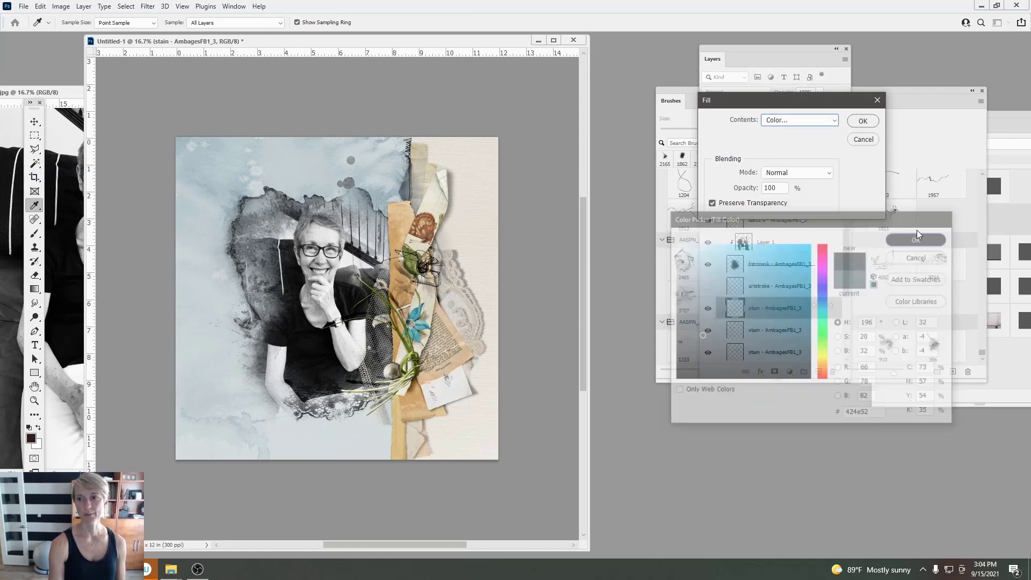
click(862, 121)
key(b)
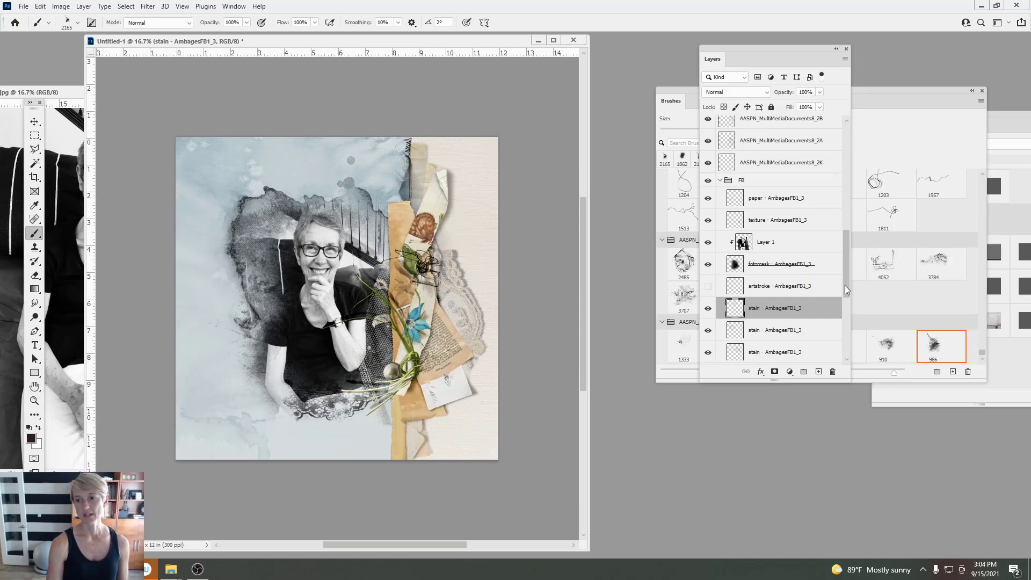
Step: Select the SolidPaper3 layer as the insertion point, switch to File Explorer and open the ArtsyTransfers Ambages folder of the ArtPlay Palette
drag(846, 287, 845, 344)
click(772, 212)
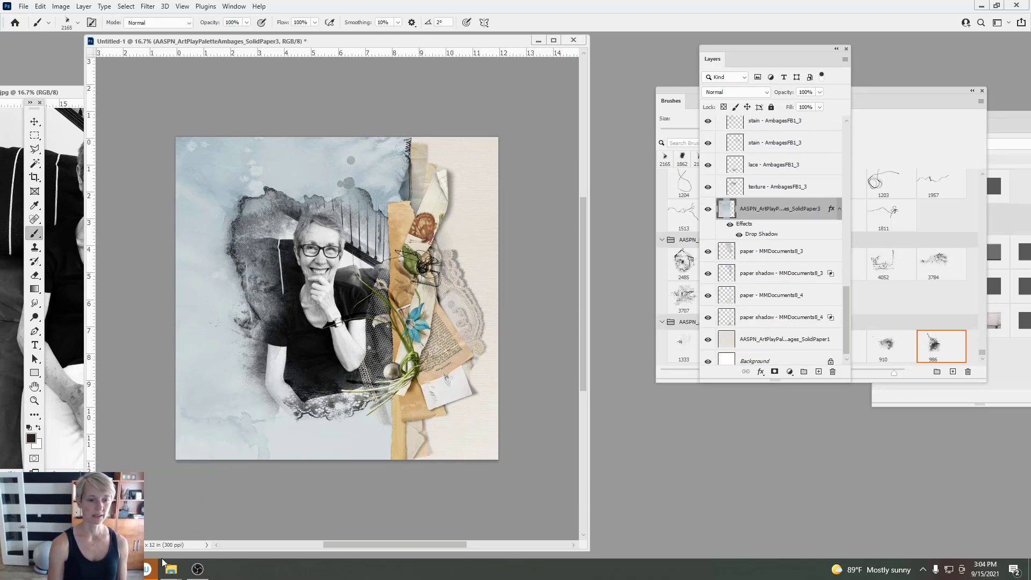
mouse_move(161, 564)
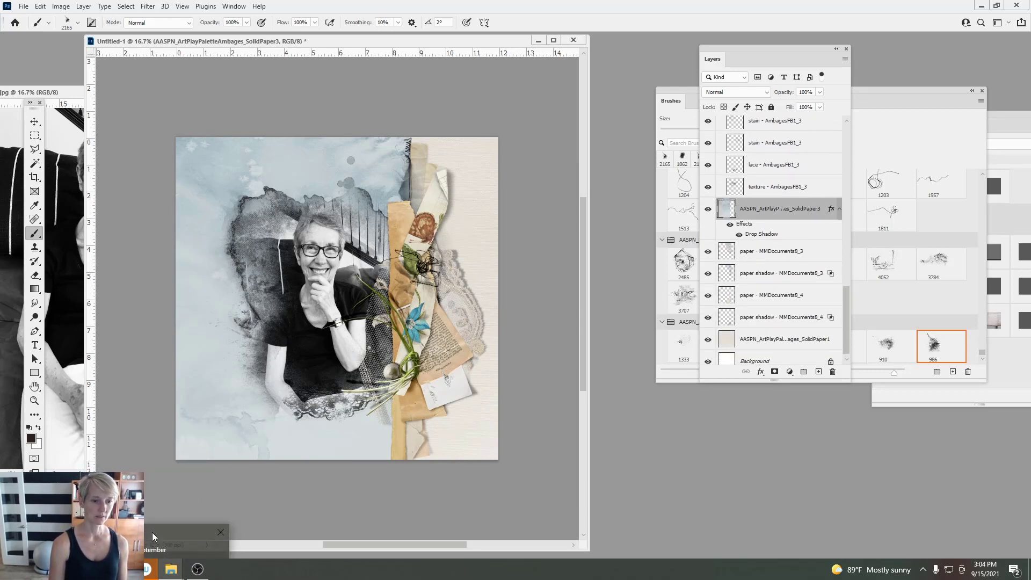
click(153, 532)
click(336, 85)
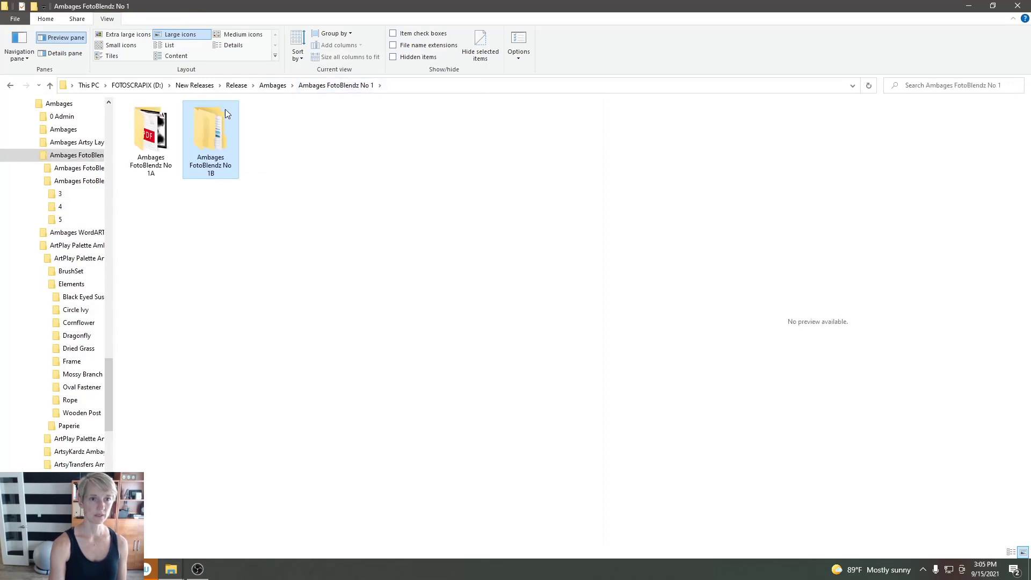
click(283, 87)
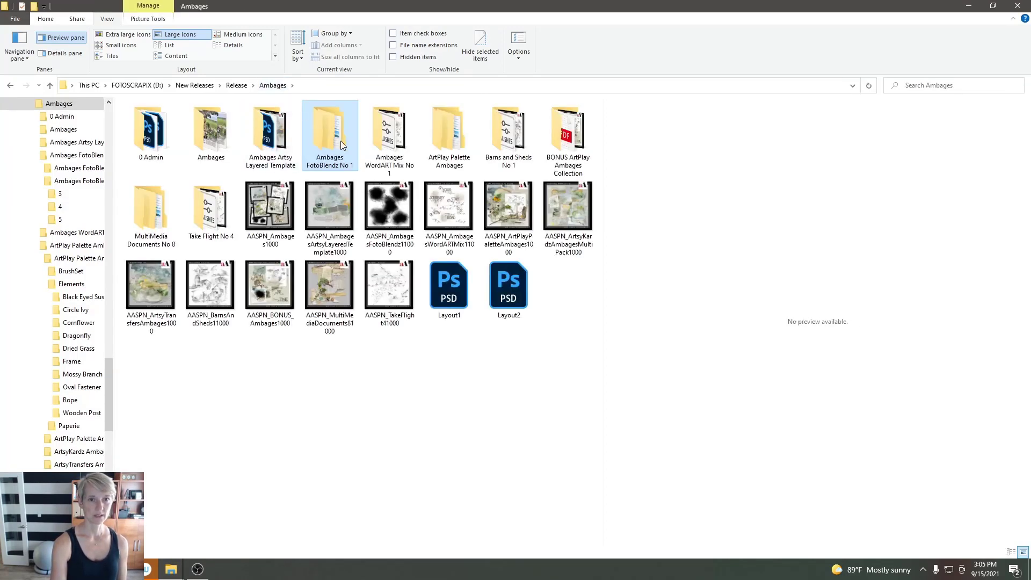
double_click(437, 136)
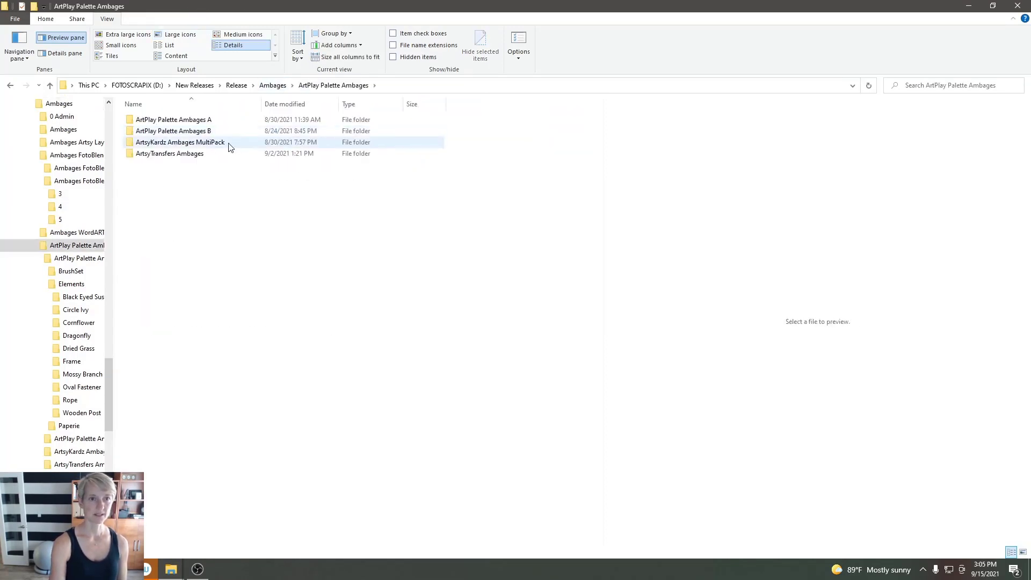
click(195, 156)
double_click(189, 160)
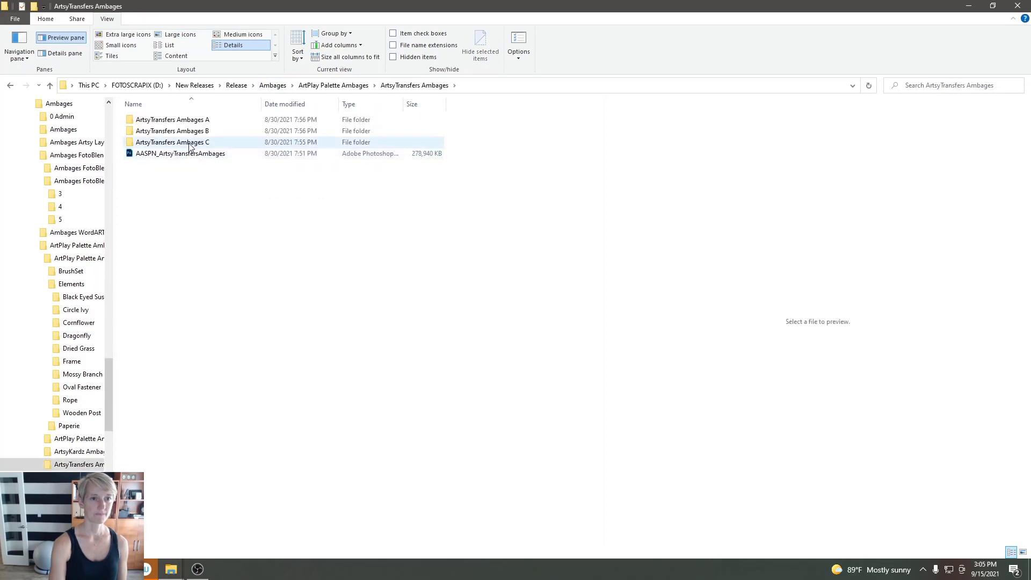
Step: Browse the transfers in the ArtsyTransfers Ambages C and B folders and return to their parent folder
double_click(190, 142)
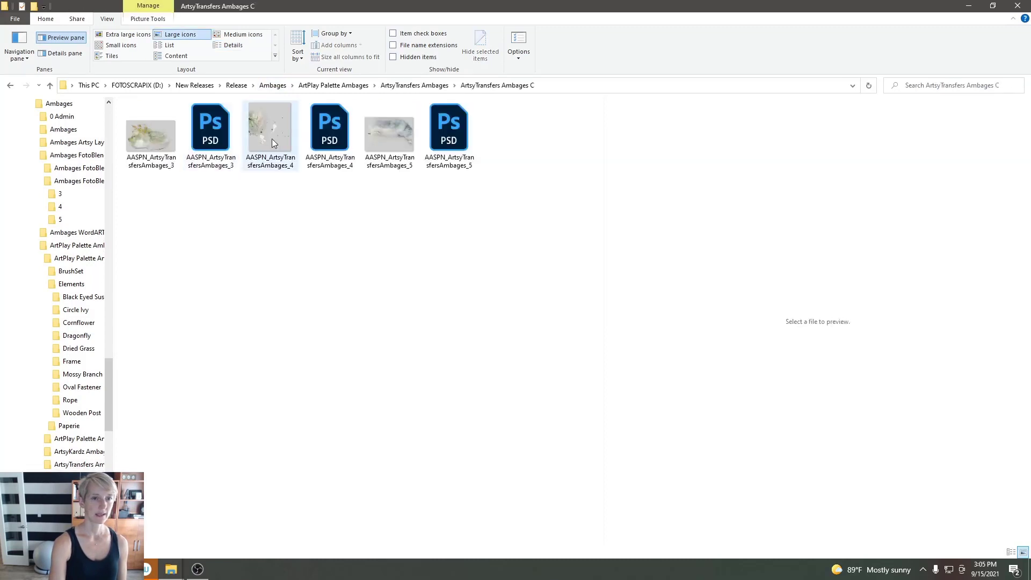
click(415, 86)
double_click(219, 131)
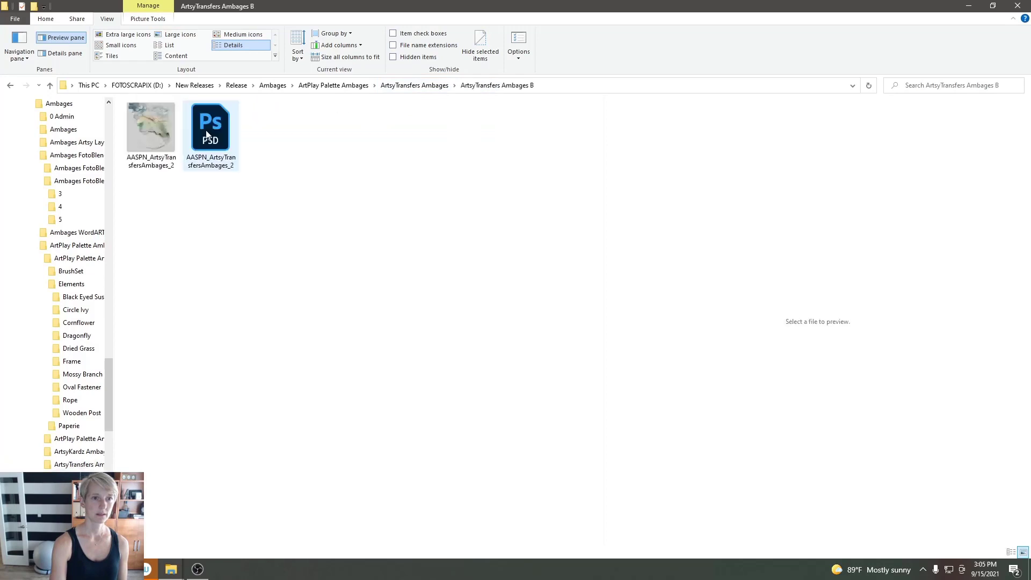
click(207, 125)
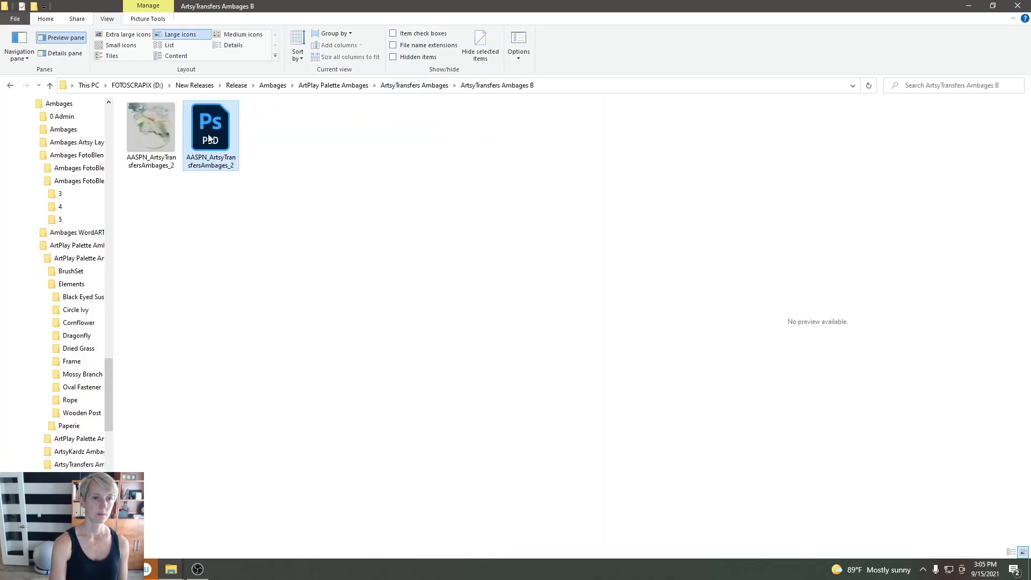
click(408, 85)
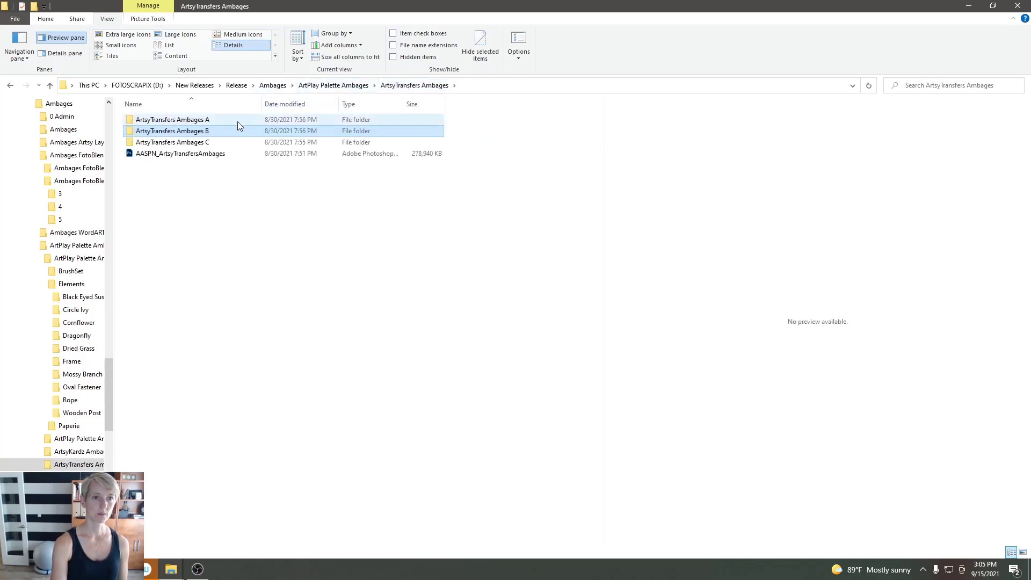
Step: Open AASPN_ArtsyTransfersAmbages_1.psd from the ArtsyTransfers Ambages A folder in Photoshop and copy all its layers except Layer 1 into Untitled-1 above SolidPaper3
click(217, 123)
double_click(217, 123)
drag(270, 132, 43, 46)
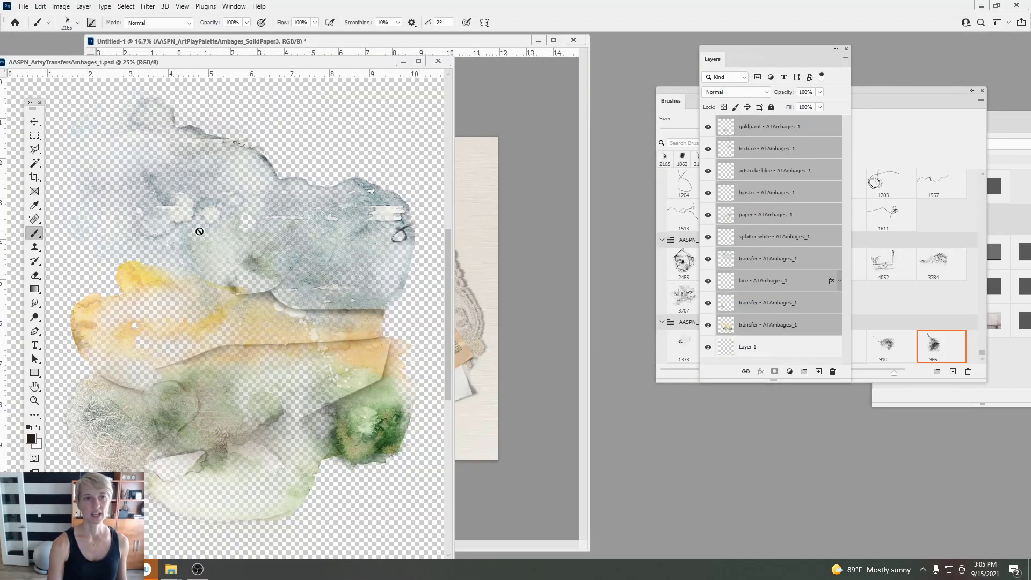
click(34, 121)
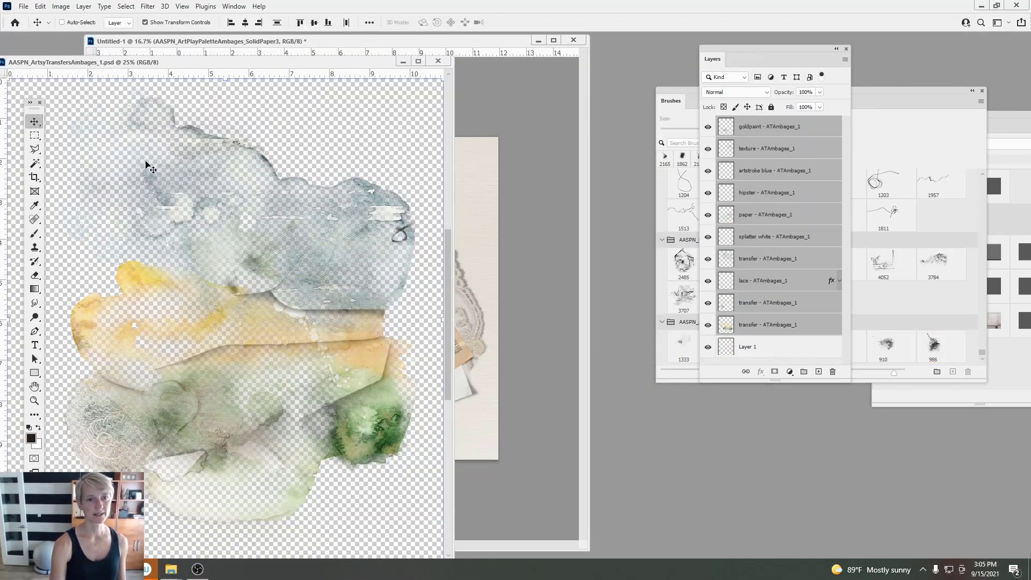
drag(342, 289, 384, 274)
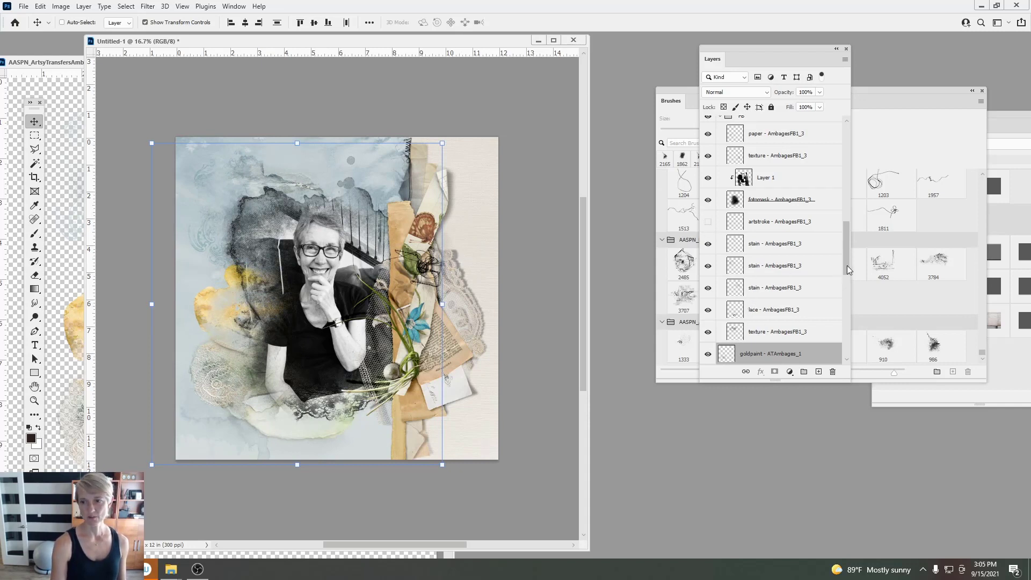
Step: Select only the blue transfer - ATAmbages_1 layer above the lace and move it up toward the page's upper edge
scroll(833, 306, down, 5)
scroll(836, 310, down, 3)
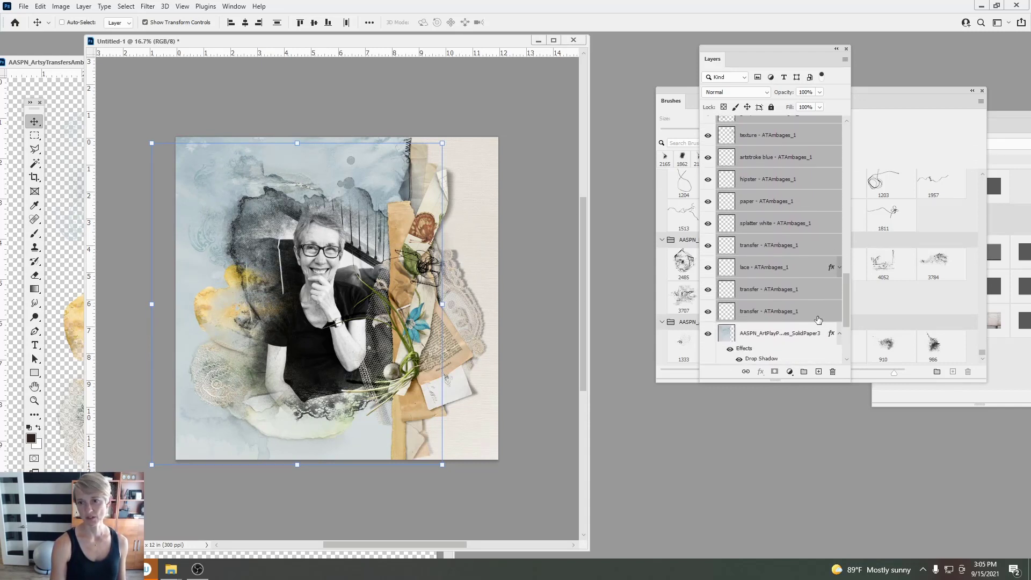
click(835, 310)
click(756, 246)
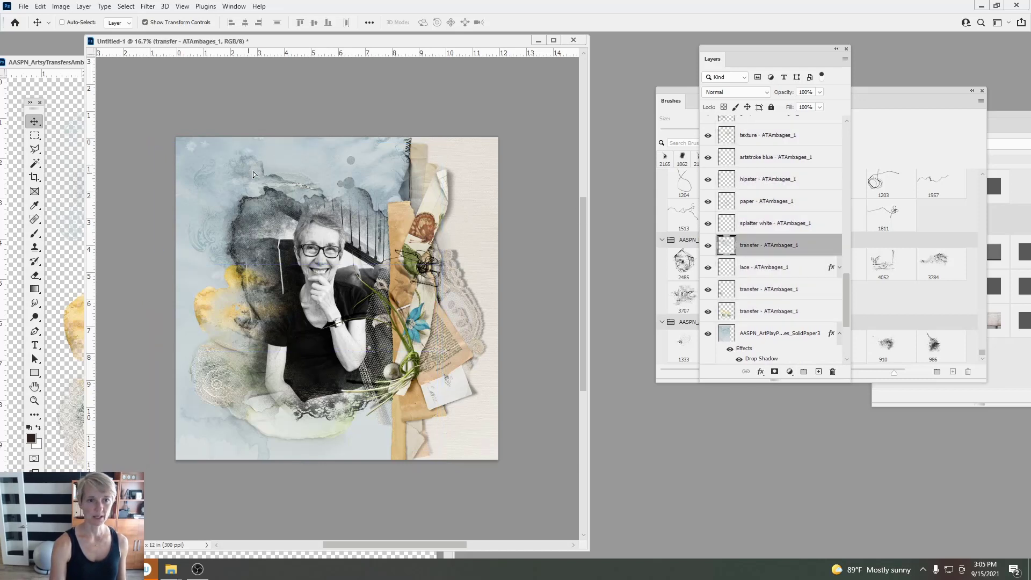
drag(253, 172, 241, 144)
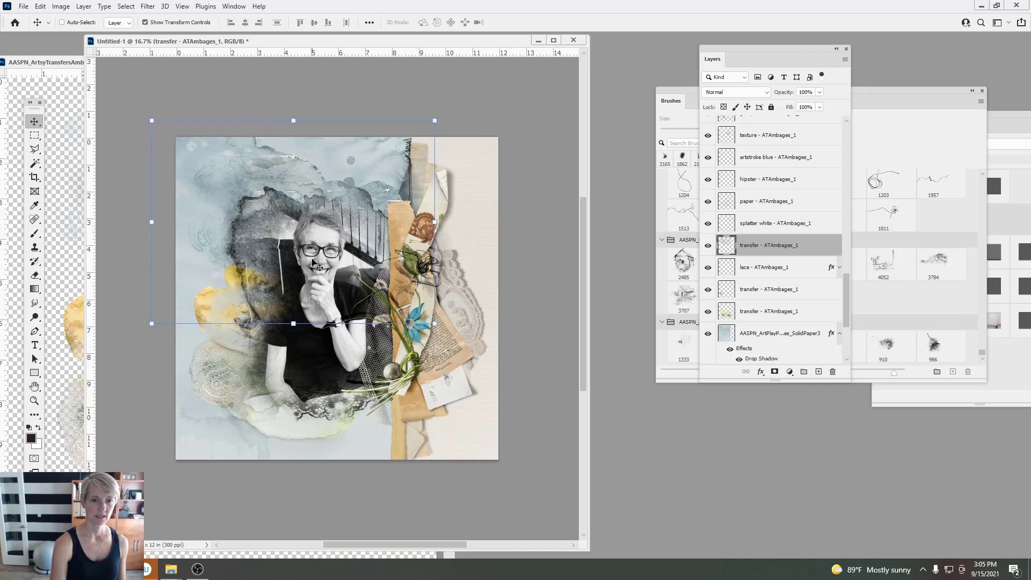
Step: Move the lowest transfer - ATAmbages_1 layer, the yellow and green one, slightly down below the photo
click(757, 311)
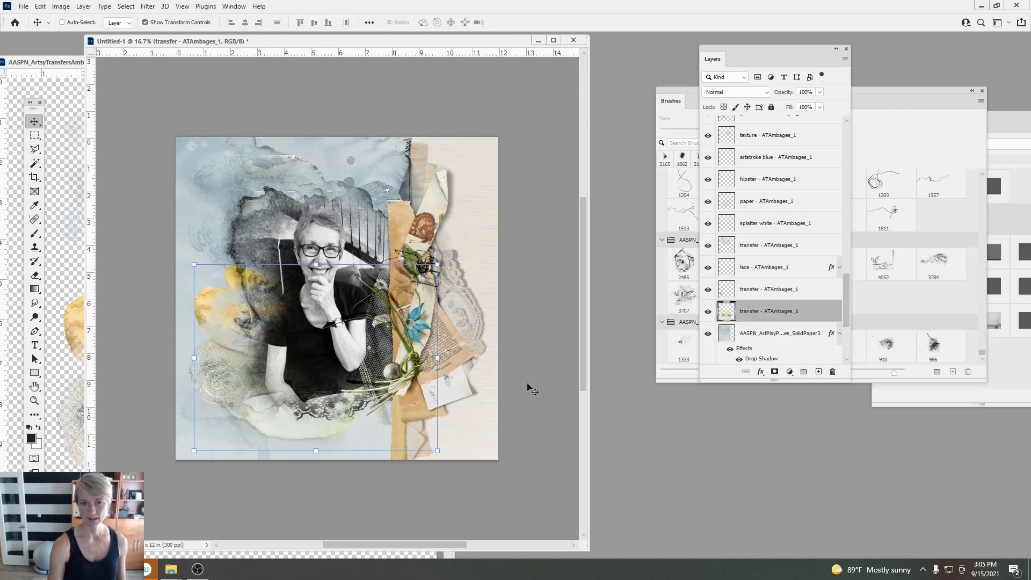
drag(346, 427, 325, 442)
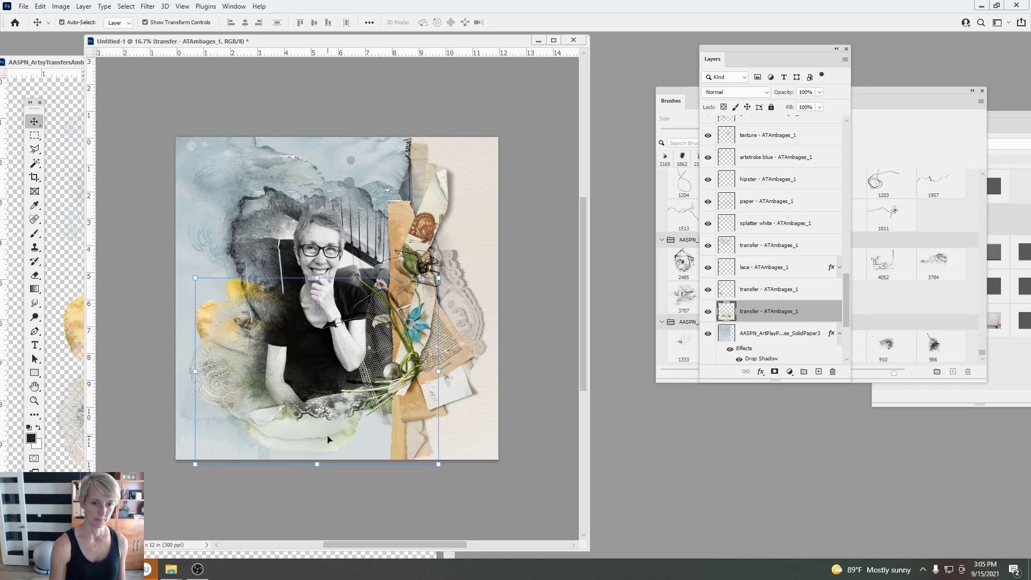
drag(327, 436, 333, 449)
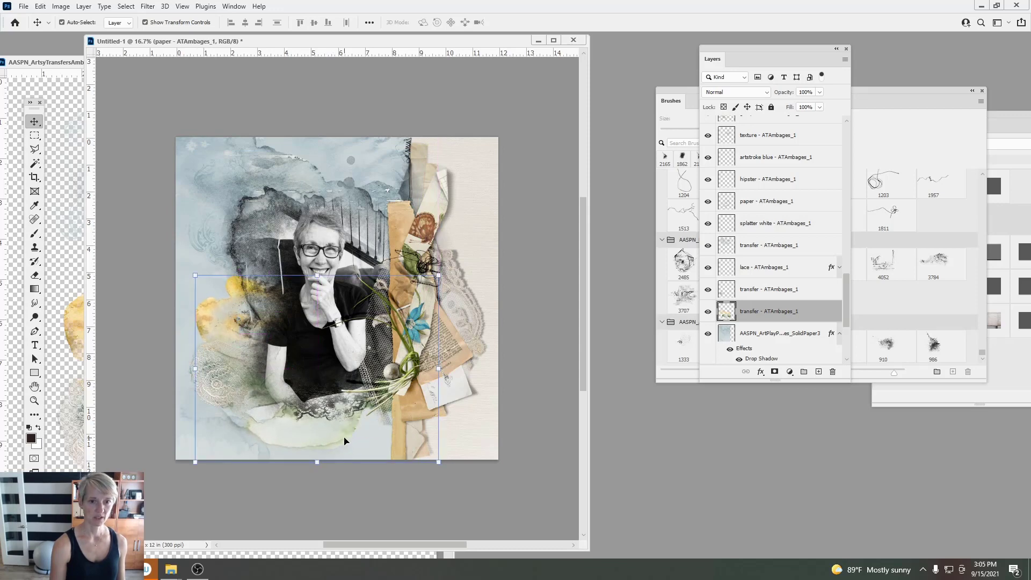
Step: Reduce the saturation of the yellow and green transfer layer with a Hue/Saturation adjustment
click(61, 6)
mouse_move(107, 38)
click(276, 91)
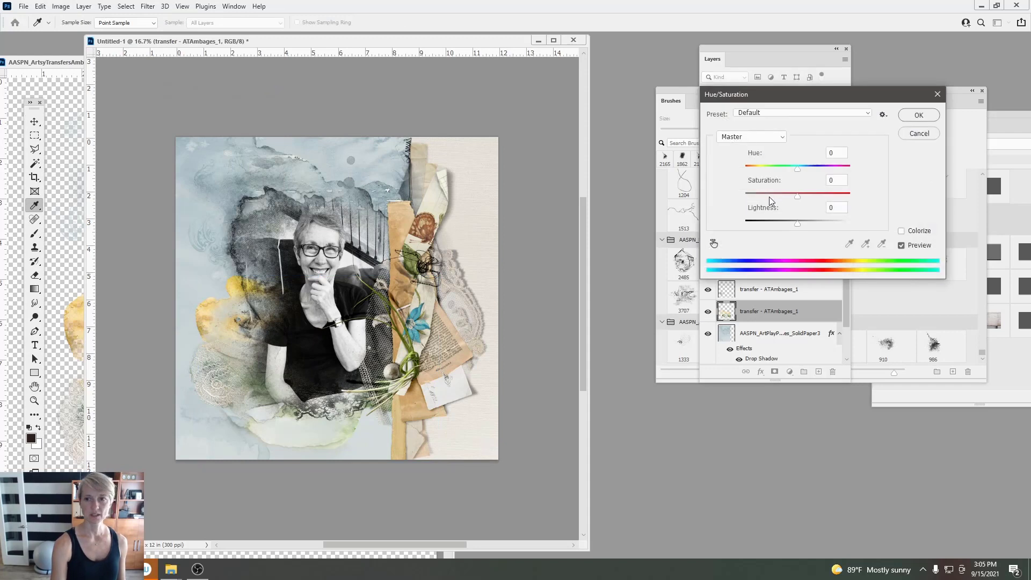
drag(797, 202, 774, 204)
click(916, 114)
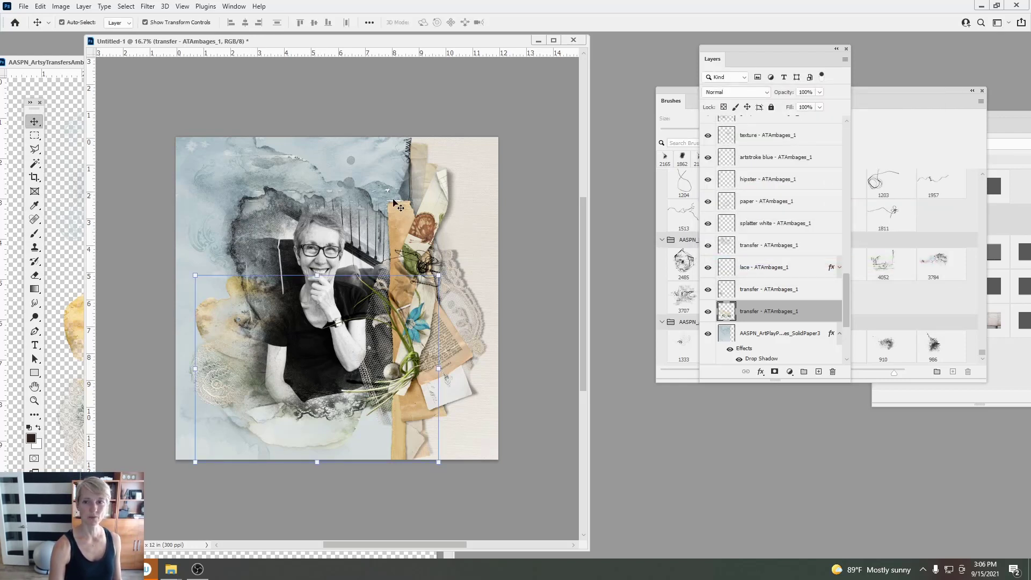
Step: Hide the lace - AmbagesFB1_3 layer in the FB group after comparing the layout with and without it
scroll(833, 269, up, 6)
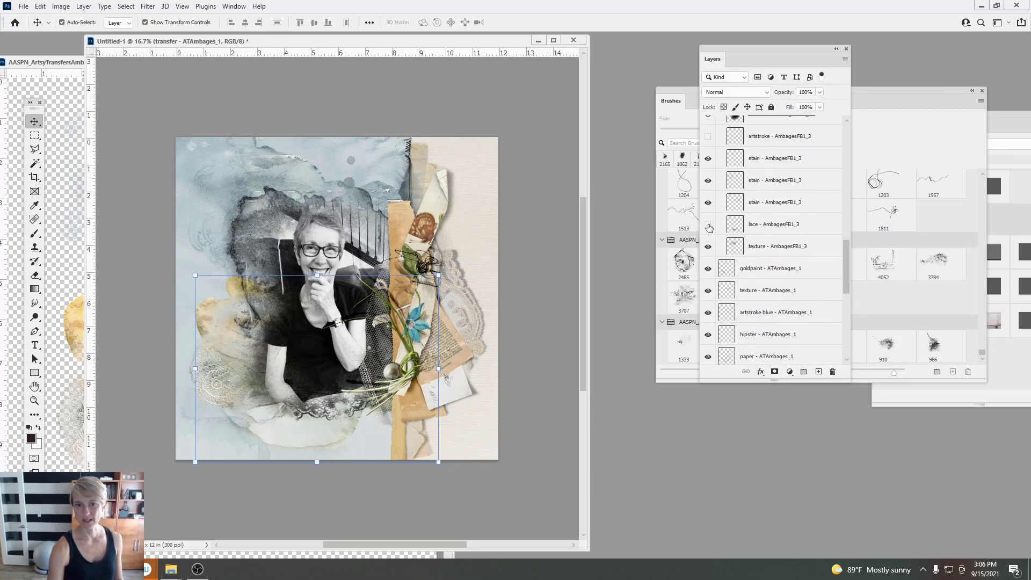
click(709, 225)
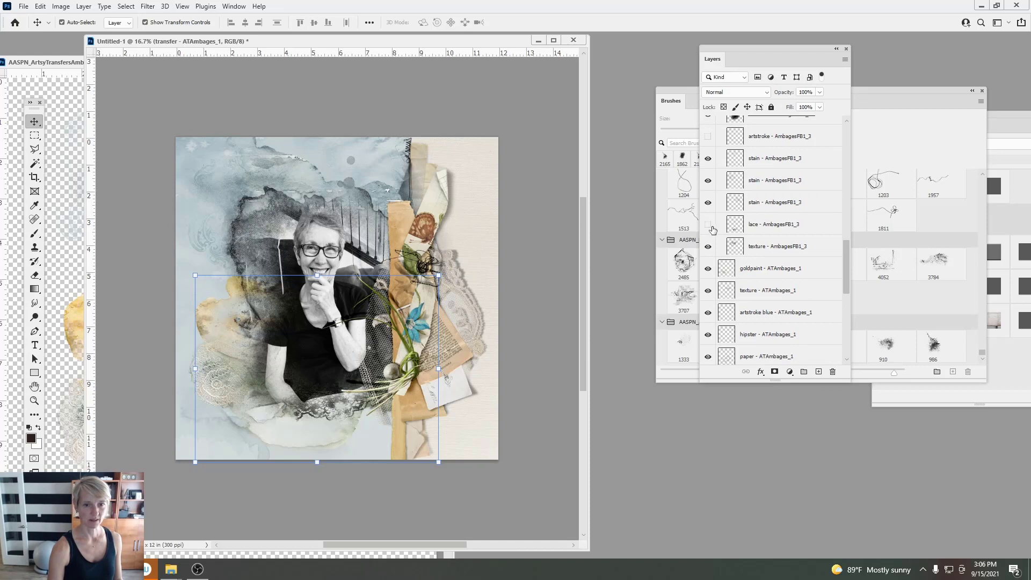
click(709, 226)
Step: Hide the two lower stain - AmbagesFB1_3 layers in the FB group, leaving the uppermost stain shown
click(760, 200)
click(710, 203)
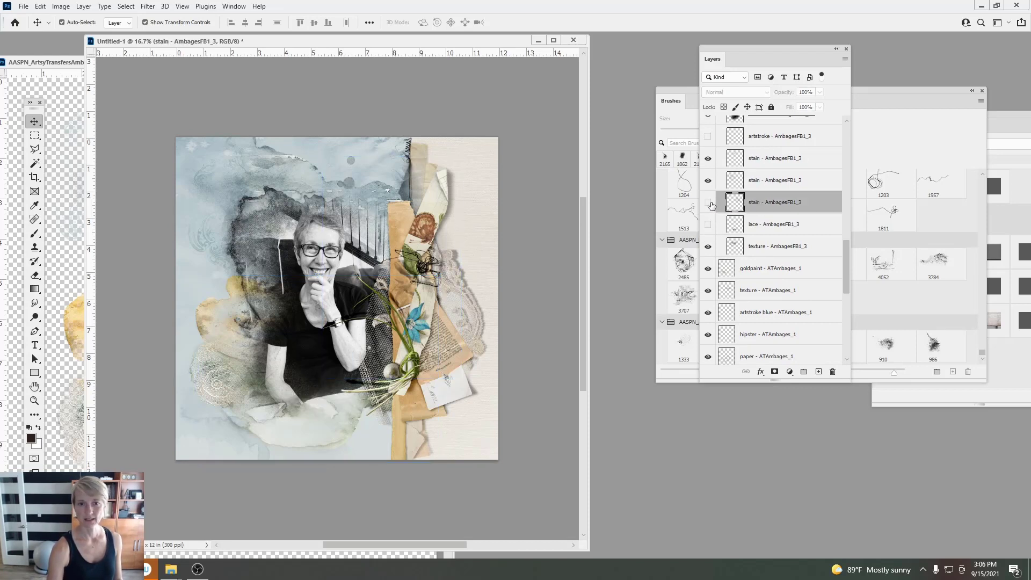
click(710, 203)
click(709, 203)
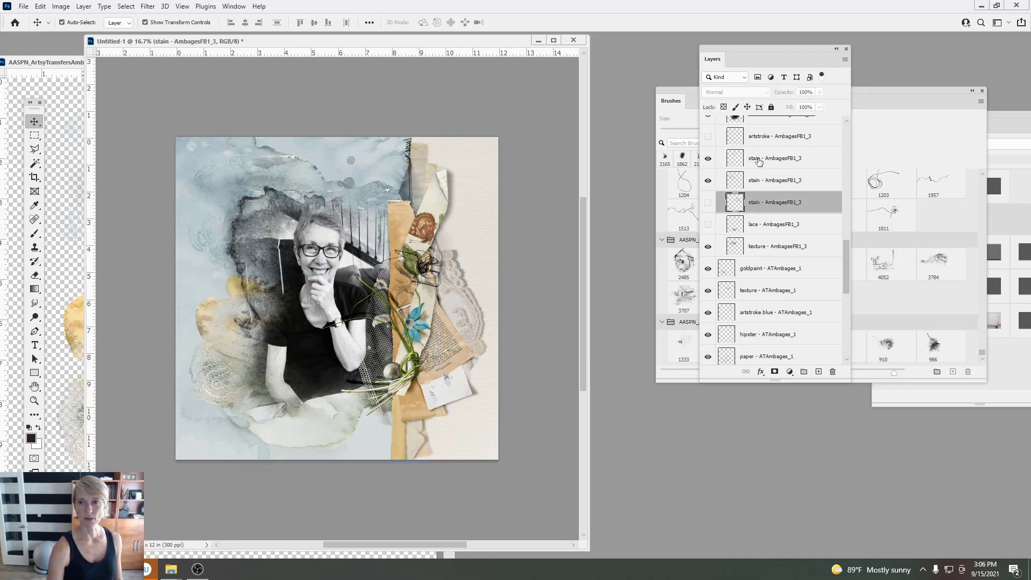
click(740, 179)
click(709, 181)
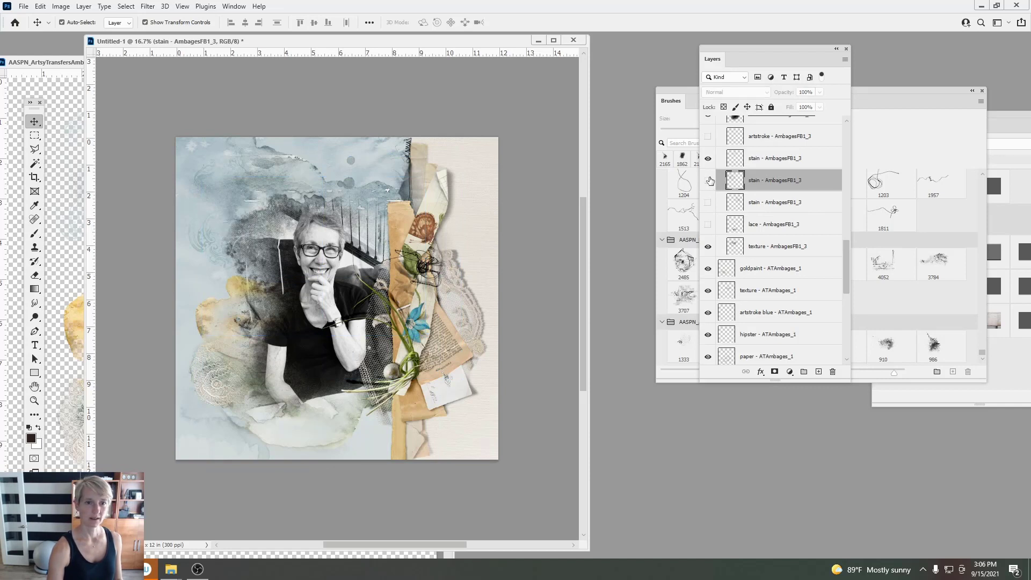
Step: Show the middle stain - AmbagesFB1_3 layer in the FB group and shift it slightly down and right behind the photo
click(708, 180)
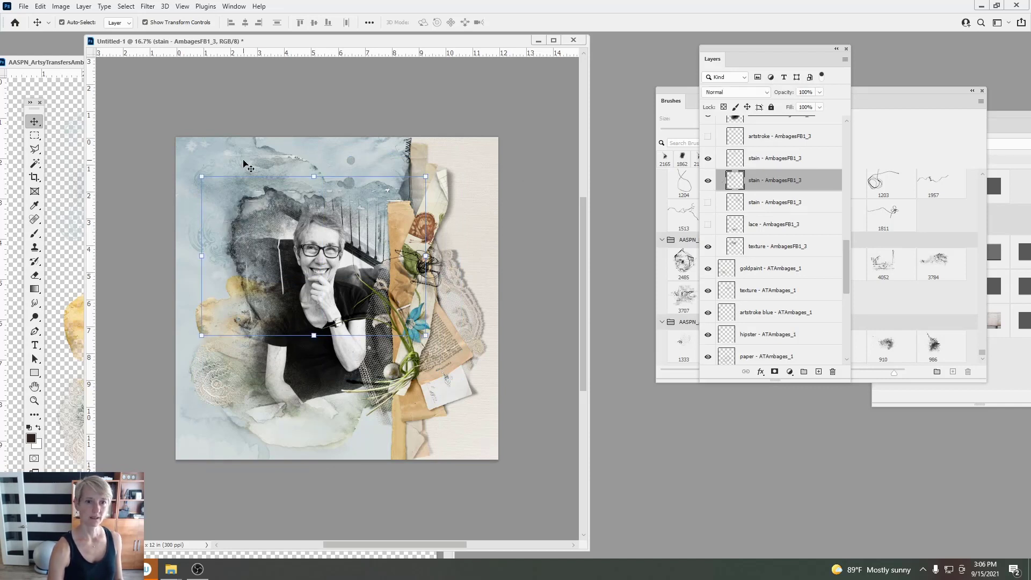
drag(267, 191, 267, 195)
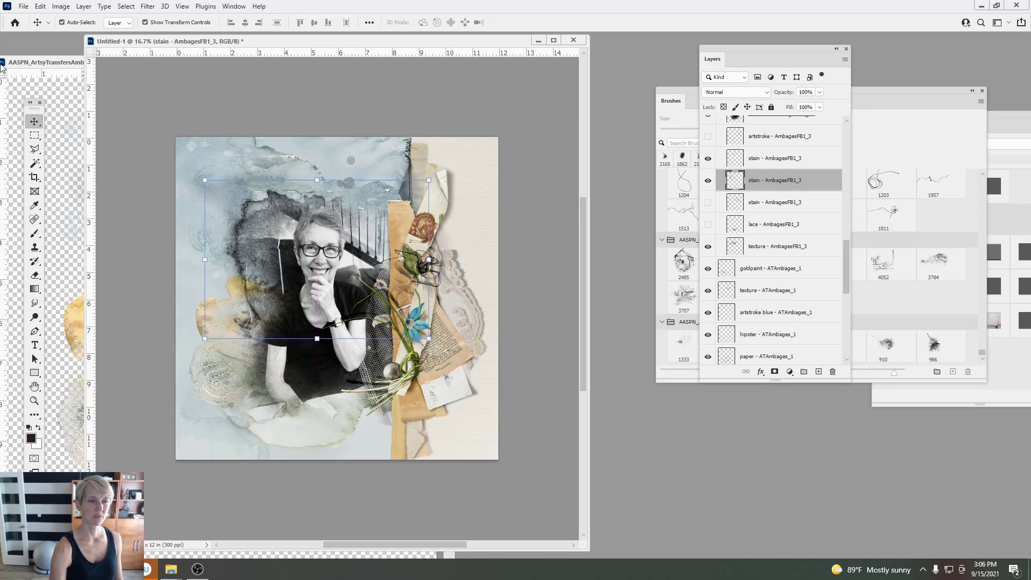
Step: Fill the middle stain layer with the gray color 687276 in Normal mode at 100% opacity, preserving transparency
click(60, 6)
mouse_move(80, 34)
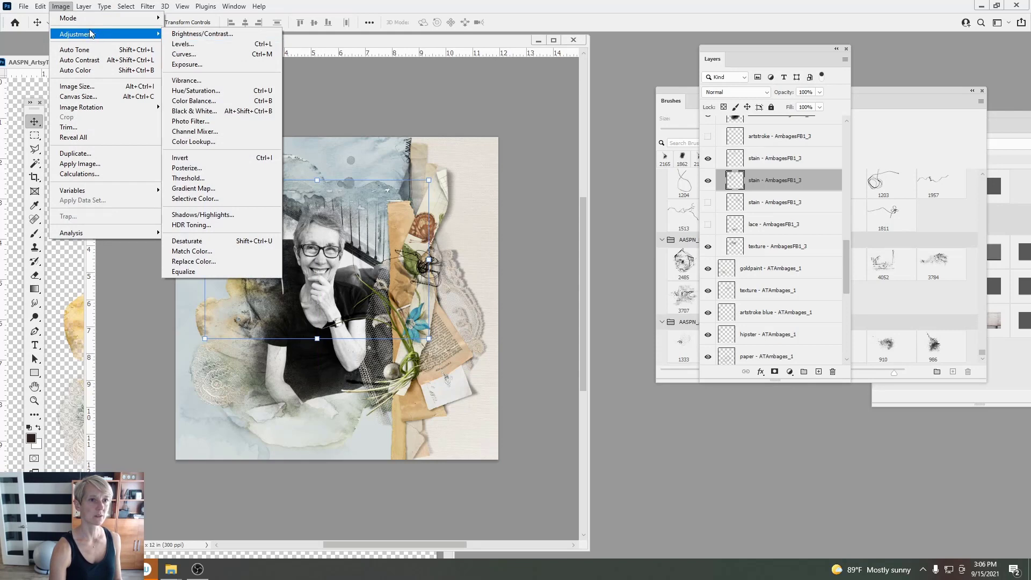
mouse_move(40, 7)
click(80, 173)
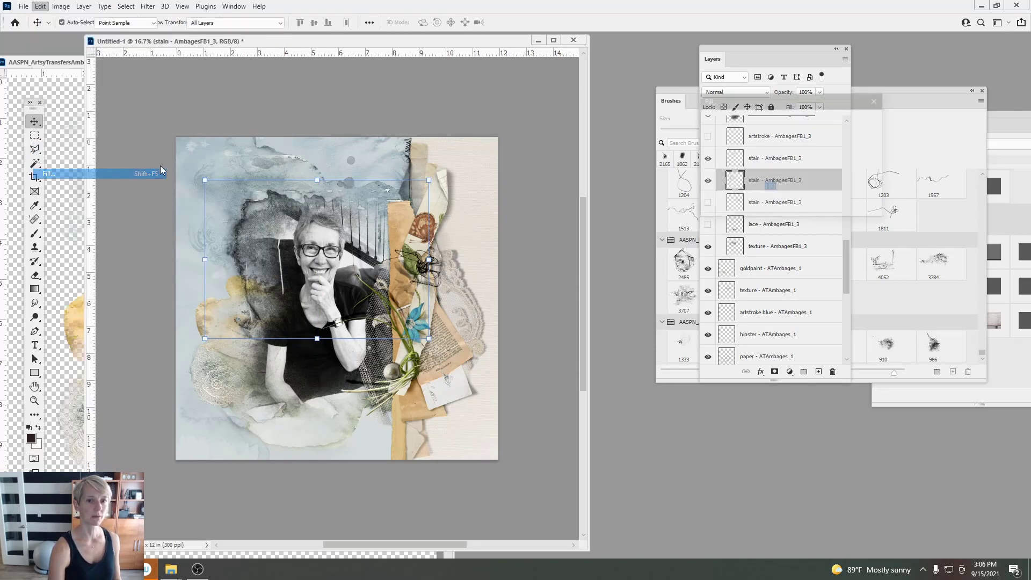
click(773, 121)
click(774, 149)
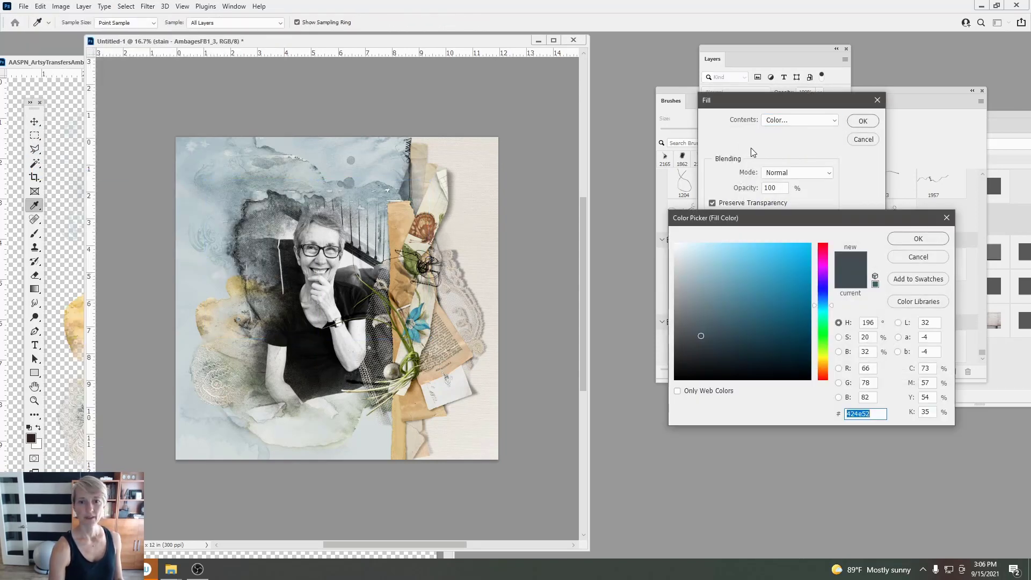
click(691, 317)
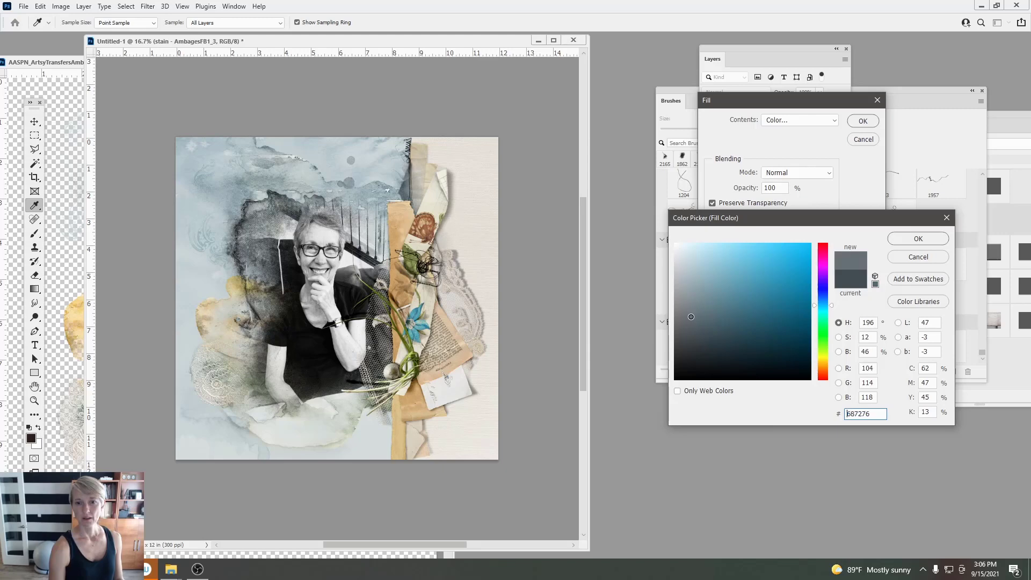
click(918, 239)
click(862, 122)
key(v)
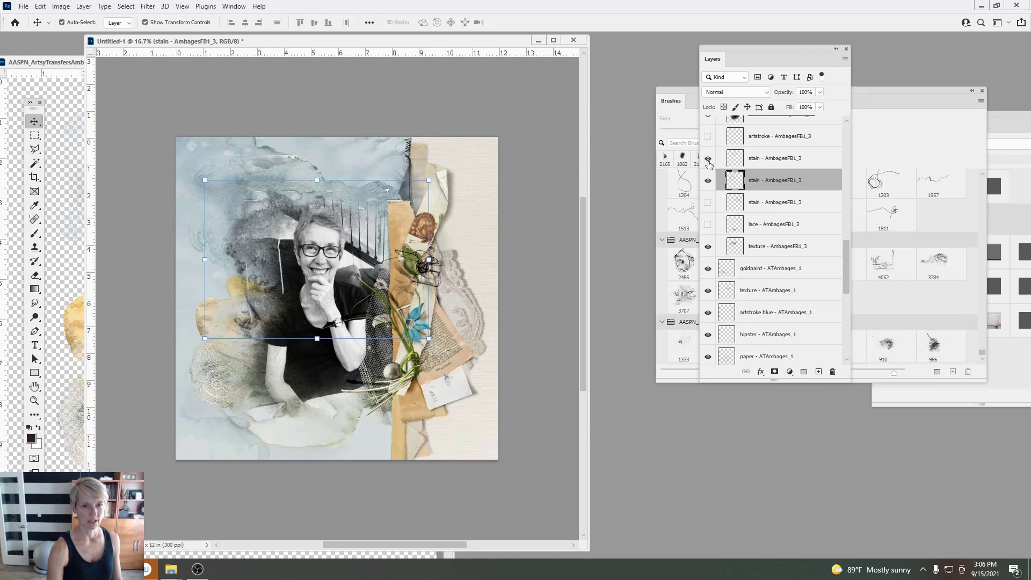
Step: Compare the layout with and without the uppermost stain - AmbagesFB1_3 layer, leaving the layer shown
click(707, 160)
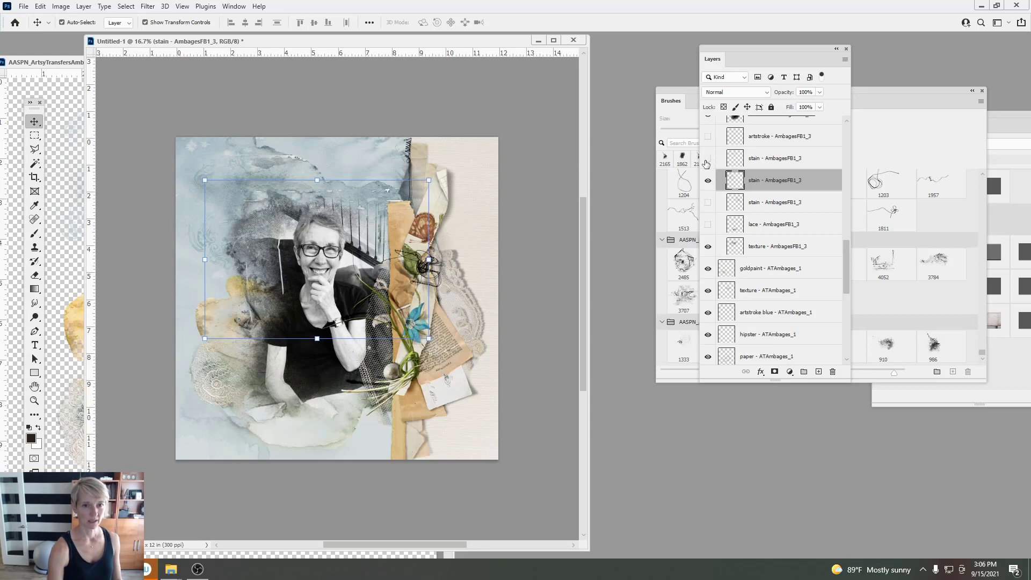
click(707, 160)
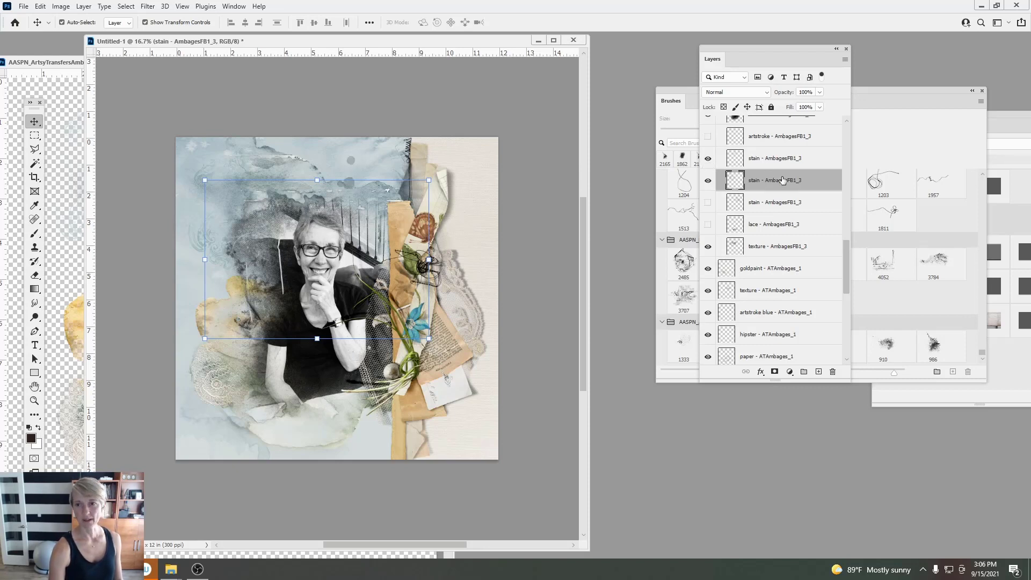
scroll(831, 236, up, 3)
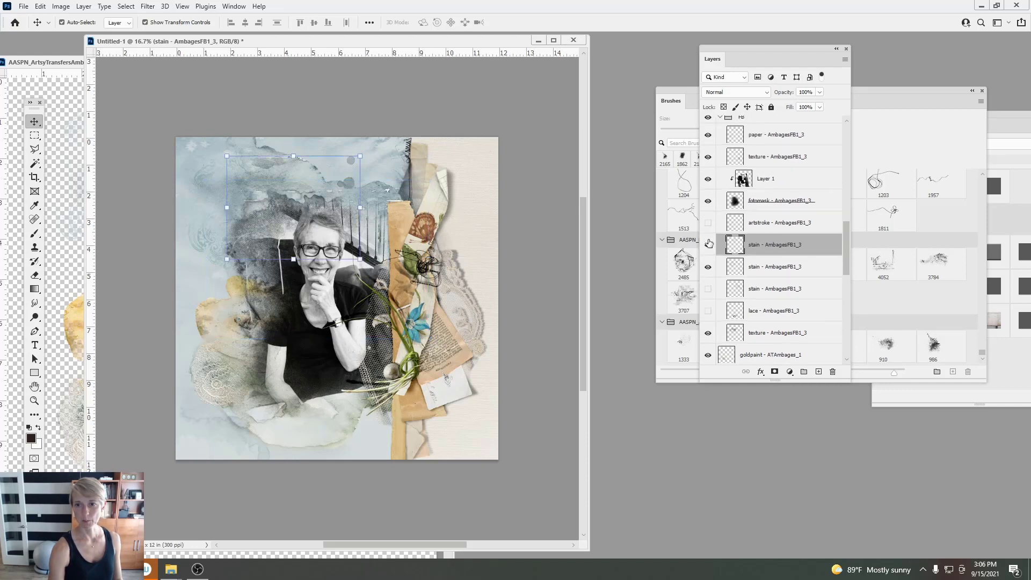
click(708, 245)
click(707, 245)
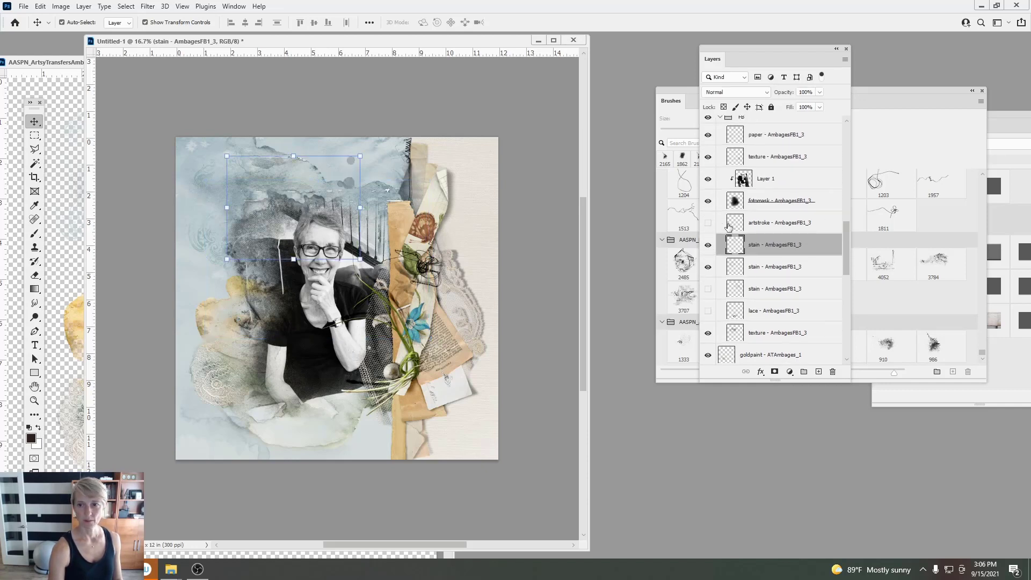
Step: Hide the paper and texture AmbagesFB1_3 layers above the photo in the FB group
click(757, 223)
scroll(727, 236, up, 5)
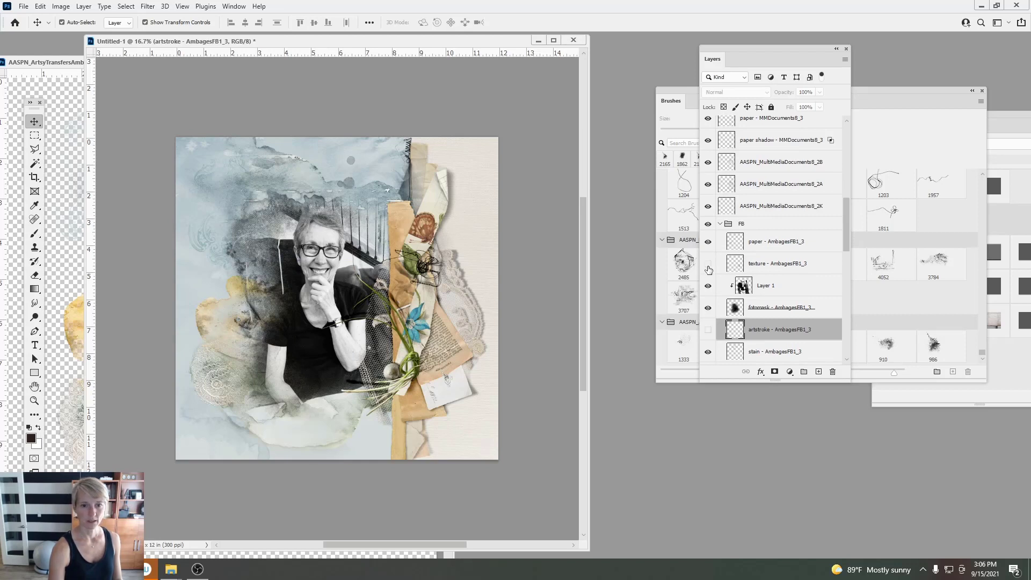
click(763, 243)
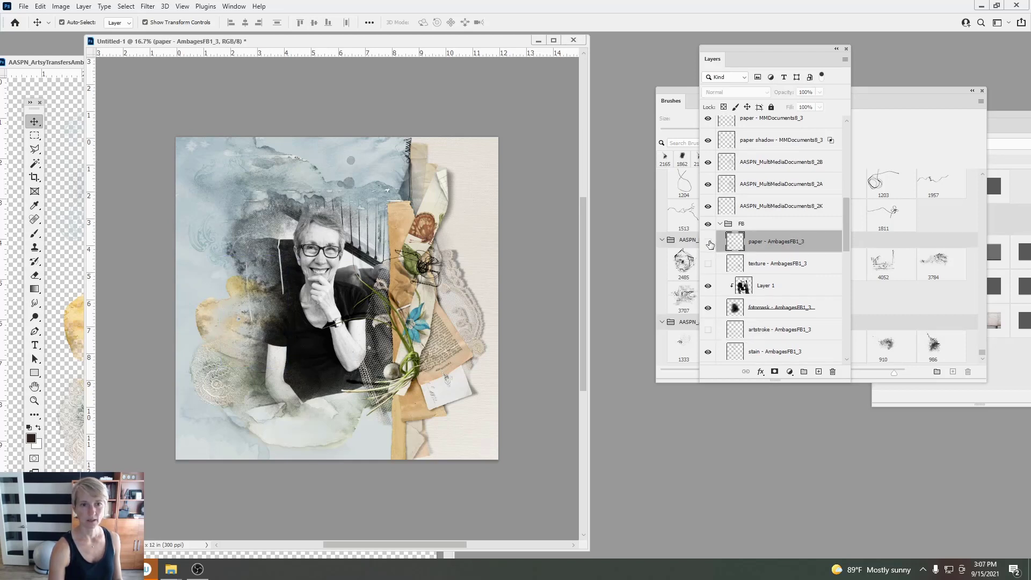
click(709, 243)
click(712, 248)
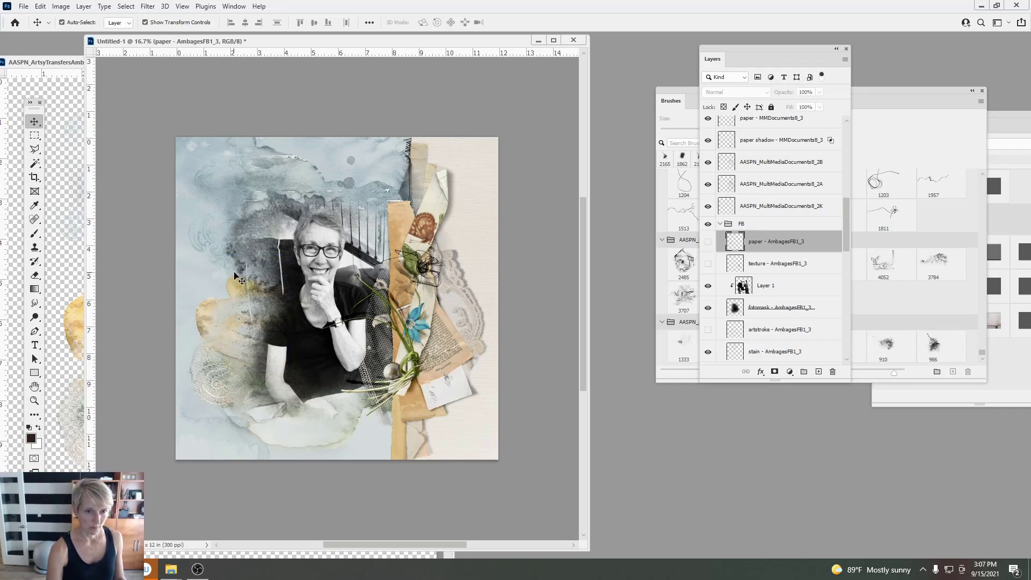
Step: Move the Layer 1 portrait slightly up and right within its mask, and add a new empty layer clipped above it
drag(235, 276, 246, 257)
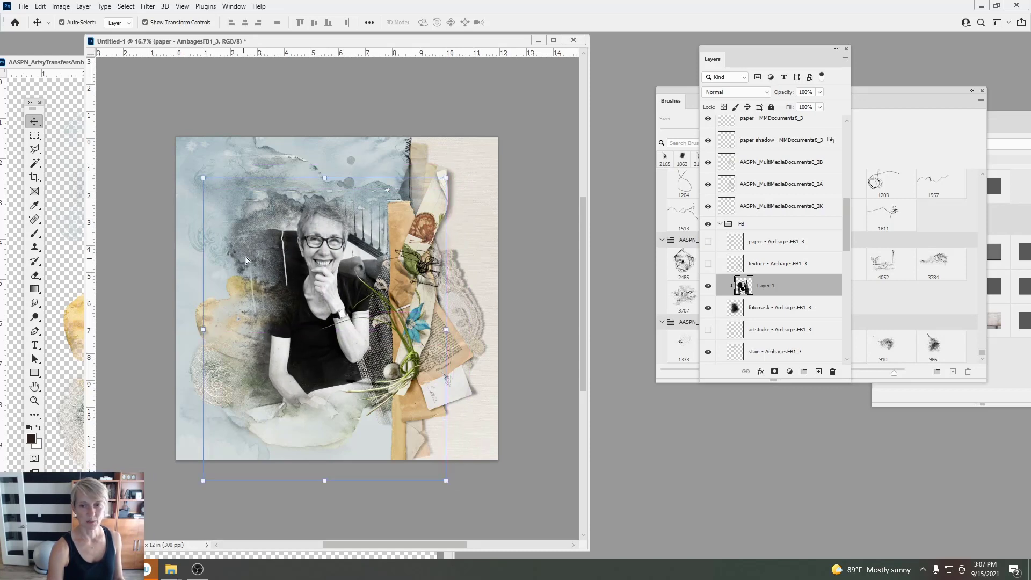
click(818, 371)
click(83, 6)
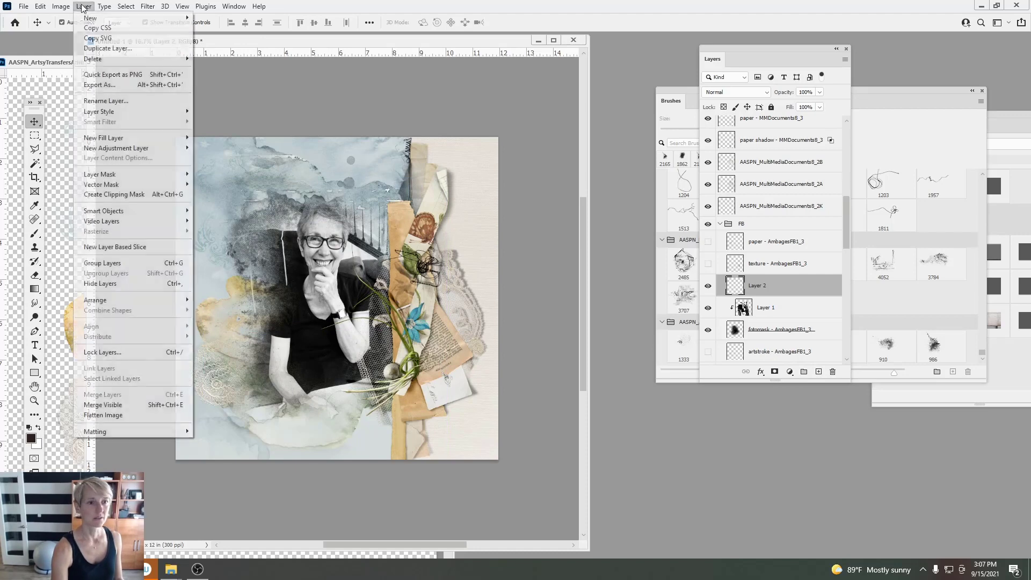
click(112, 194)
Step: Stamp the current brush in white at 1457 px on the new clipped layer, over the dark area beside the woman
click(34, 233)
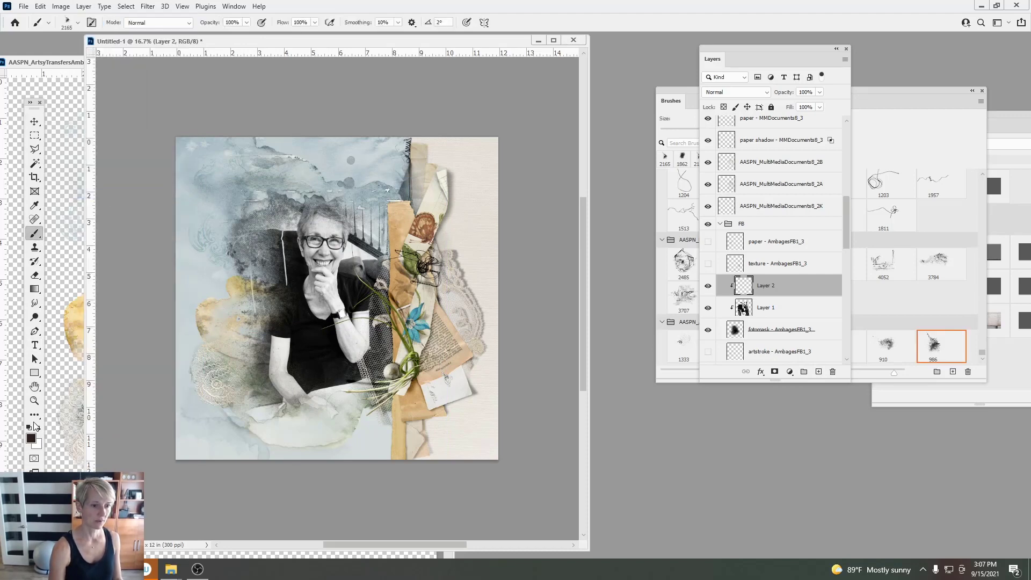
click(37, 427)
click(78, 22)
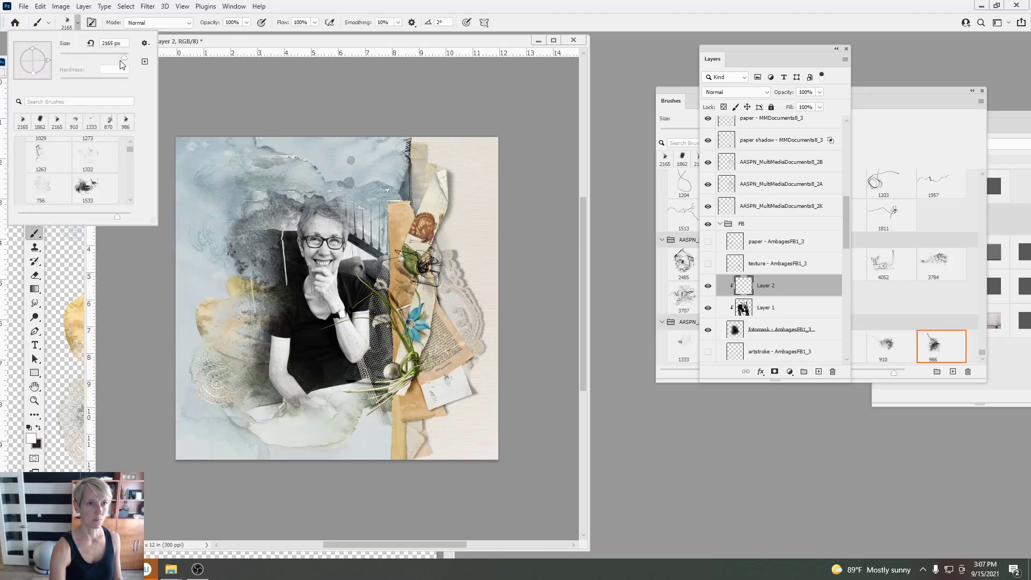
click(236, 266)
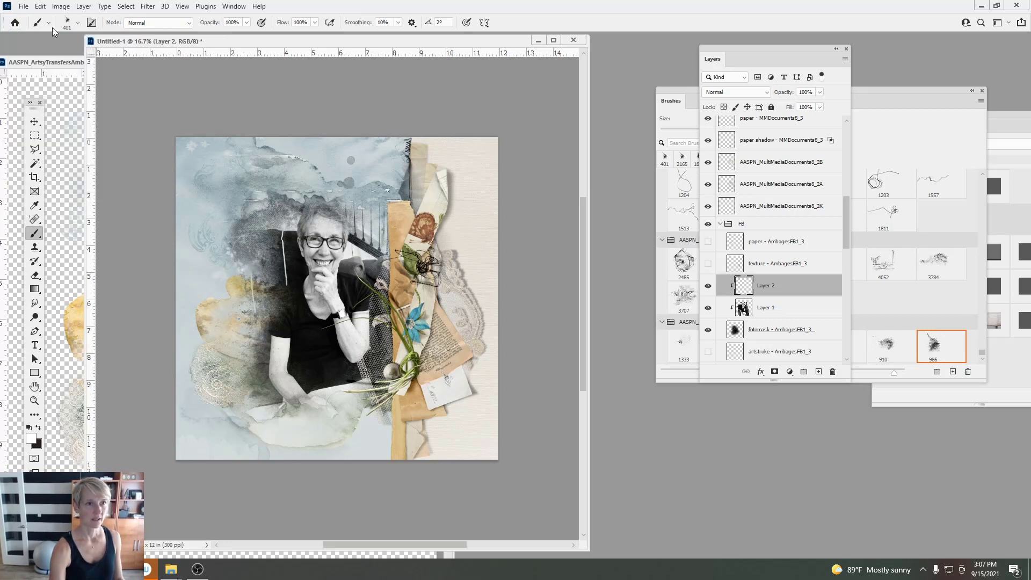
click(78, 23)
drag(126, 56, 122, 57)
click(244, 240)
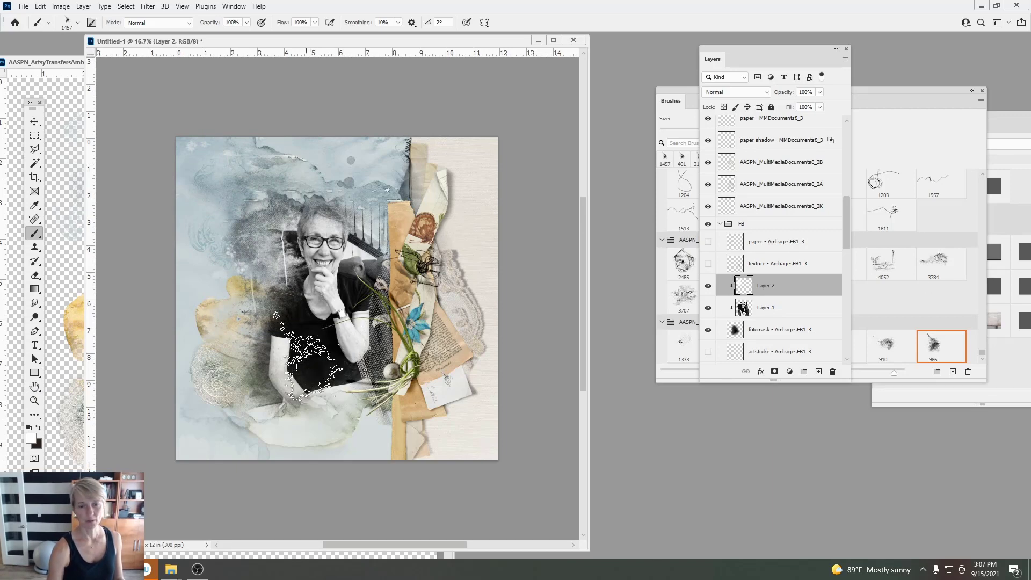
Step: Lighten the portrait on Layer 1 with a Shadows/Highlights adjustment of 35% shadows and 0% highlights
click(746, 312)
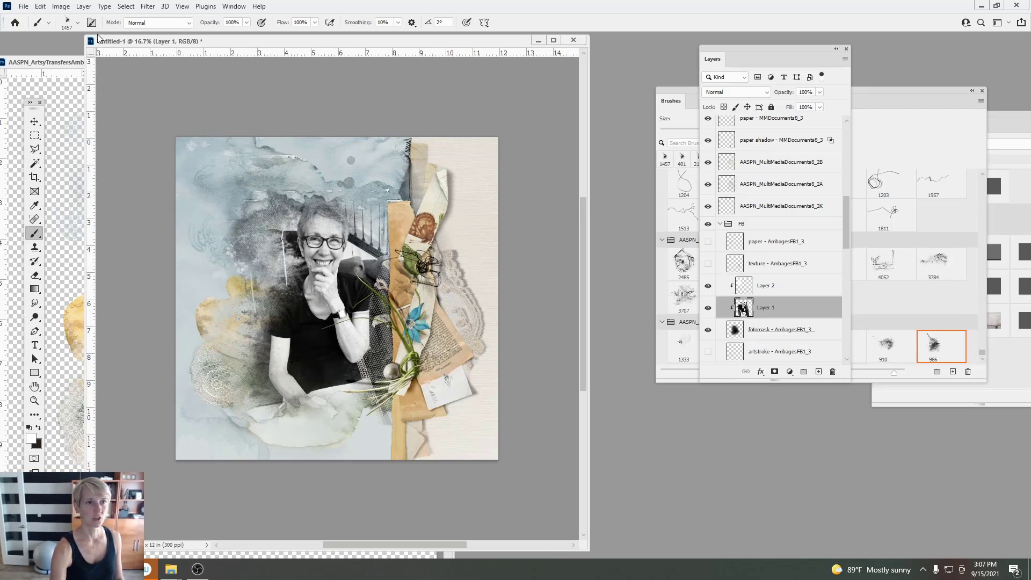
click(62, 7)
mouse_move(97, 35)
click(210, 200)
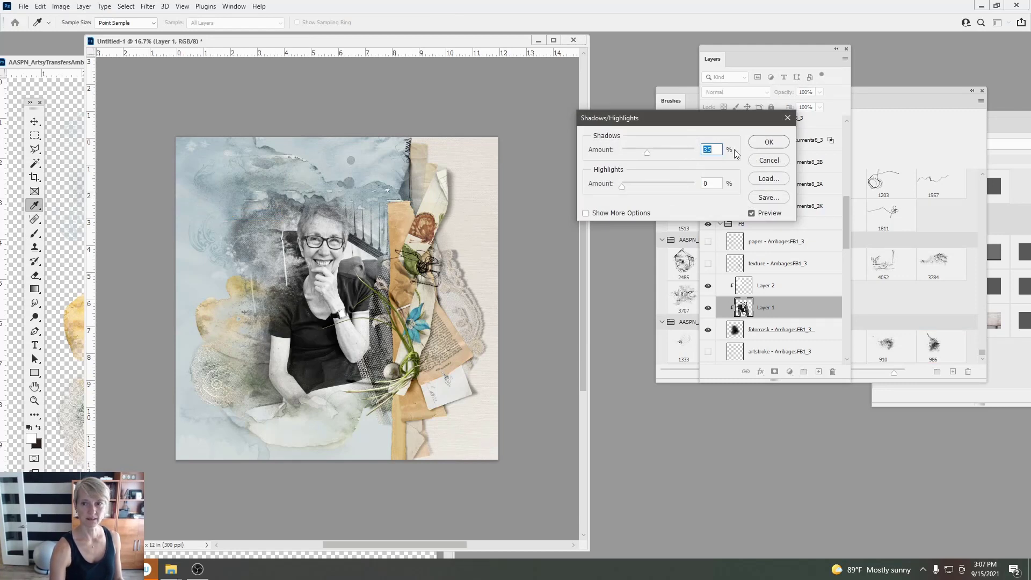
click(769, 142)
Step: Try stamping the 870 brush from the AASPN_ArtPlayPaletteAmbagesBONUS set in white over the portrait's shoulder and sleeve edge, and undo it
click(957, 337)
drag(980, 353, 981, 357)
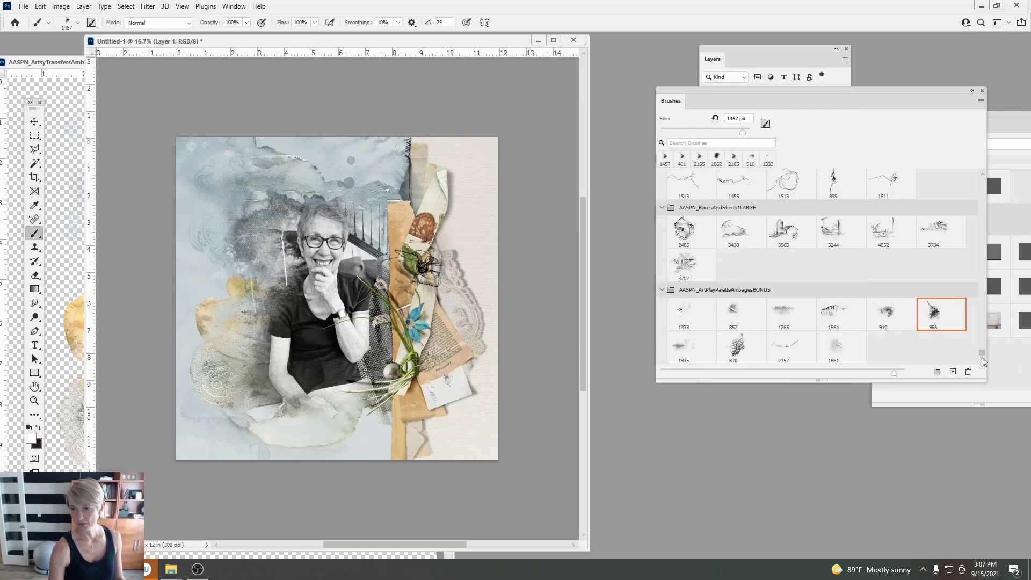
click(734, 348)
click(278, 309)
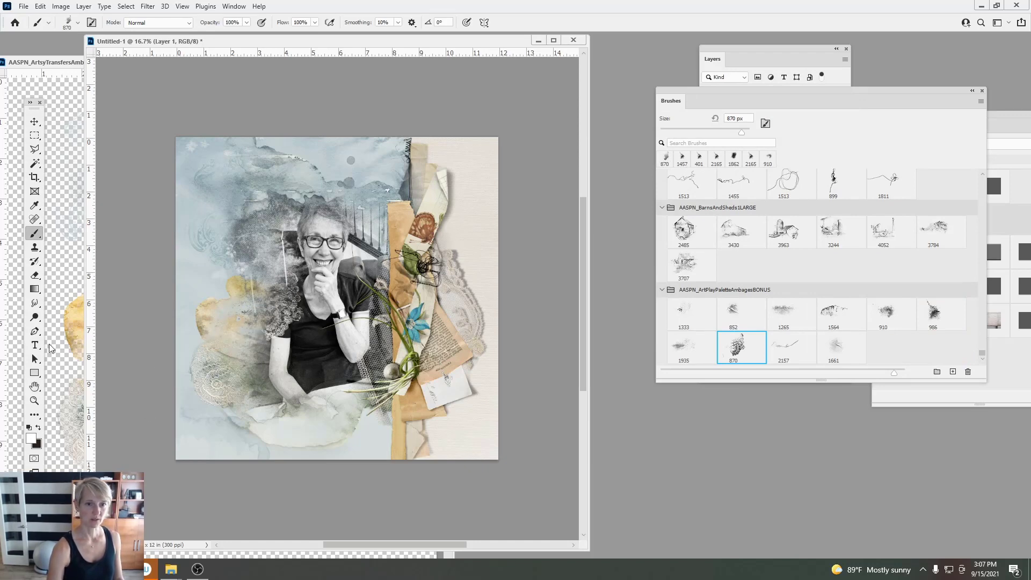
click(41, 7)
click(54, 17)
Step: Set up the 852 brush from the Ambages BONUS set at 1102 px, try it at 75° over the shoulder, and undo the stamp
click(733, 314)
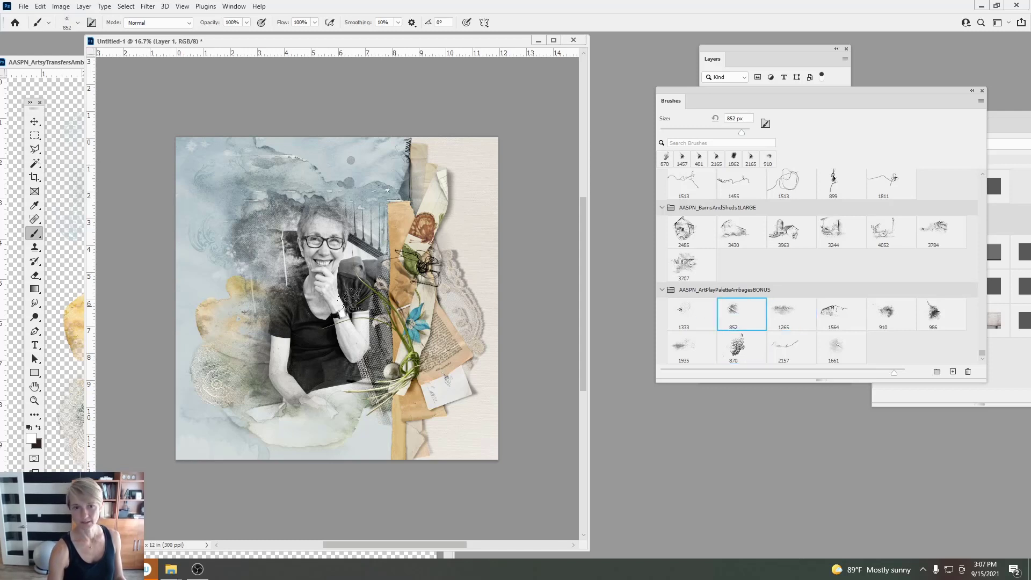
click(78, 22)
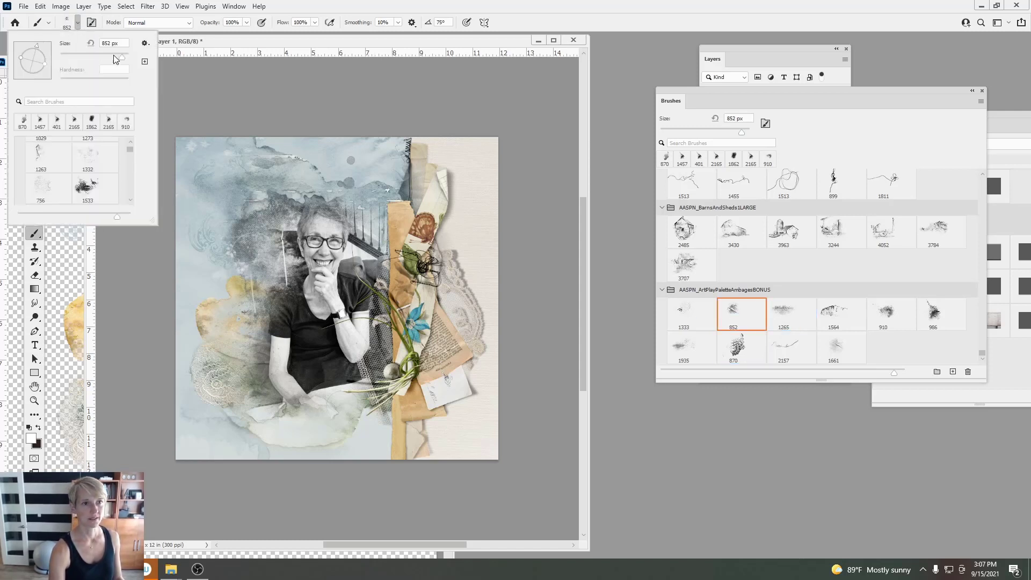
drag(123, 58, 122, 58)
click(278, 303)
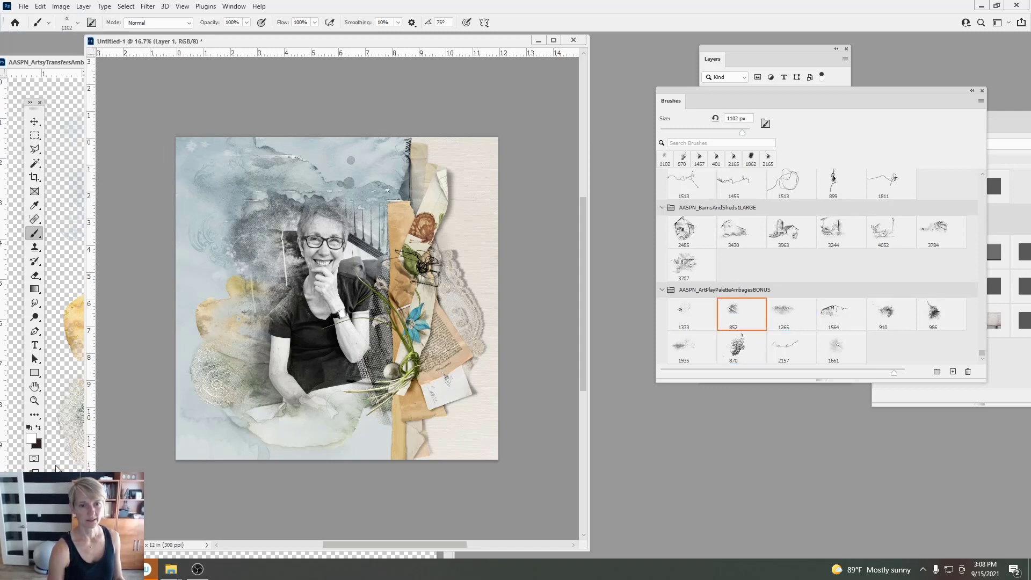
click(40, 7)
click(45, 17)
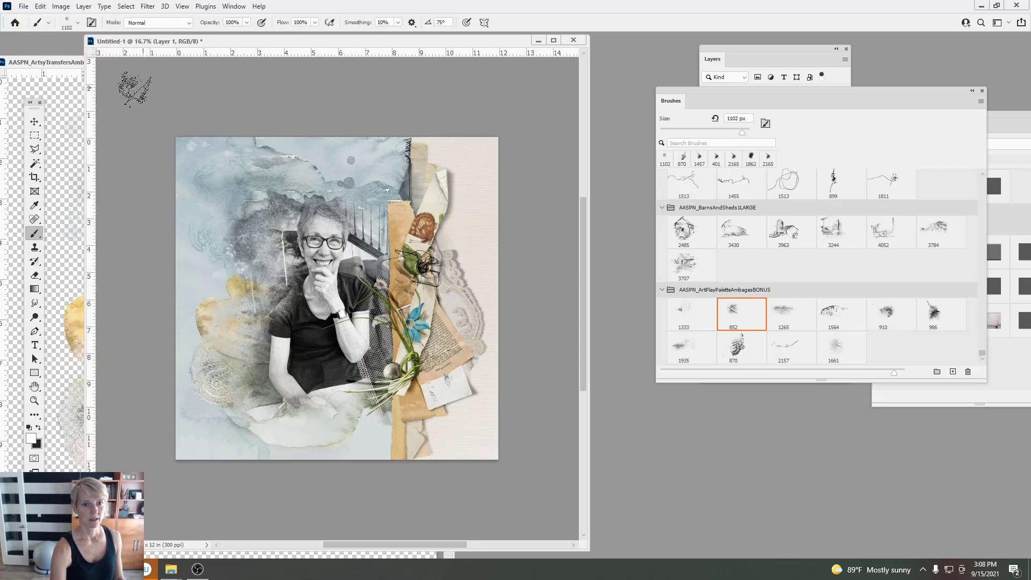
click(42, 7)
click(53, 17)
Step: Try stamping the 1102 px brush over the shoulder at an angle of -91°, and undo the stamp
click(77, 22)
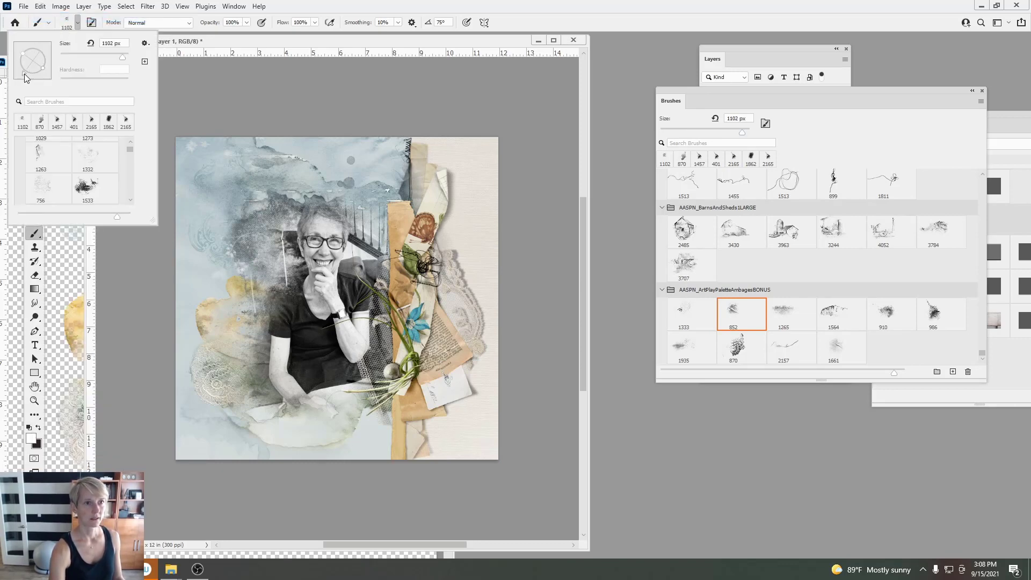
drag(24, 73, 32, 77)
click(286, 302)
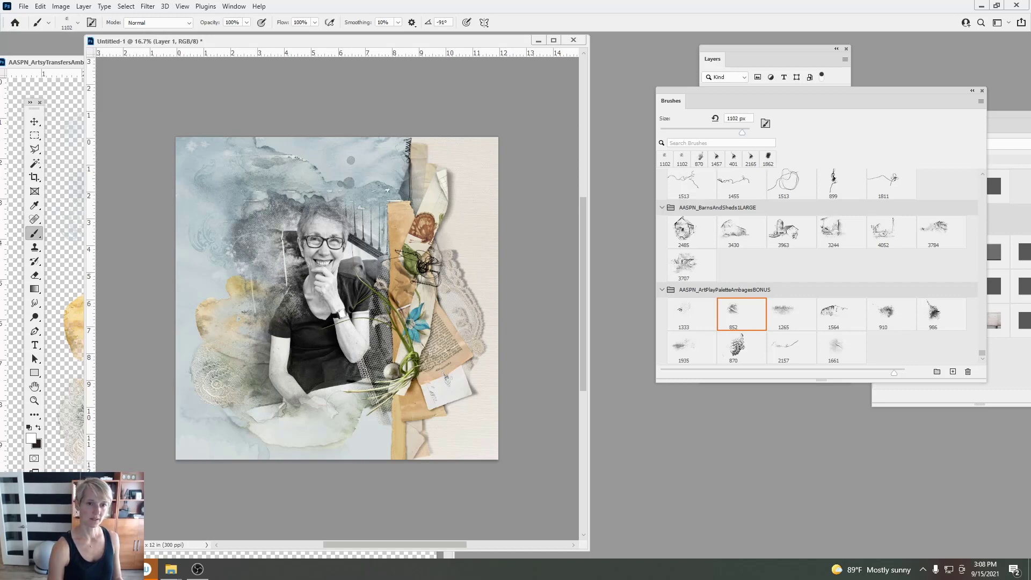
click(40, 6)
click(53, 18)
Step: Rotate the brush to -57° and stamp it in white over the dark shirt at the portrait's shoulder
click(69, 27)
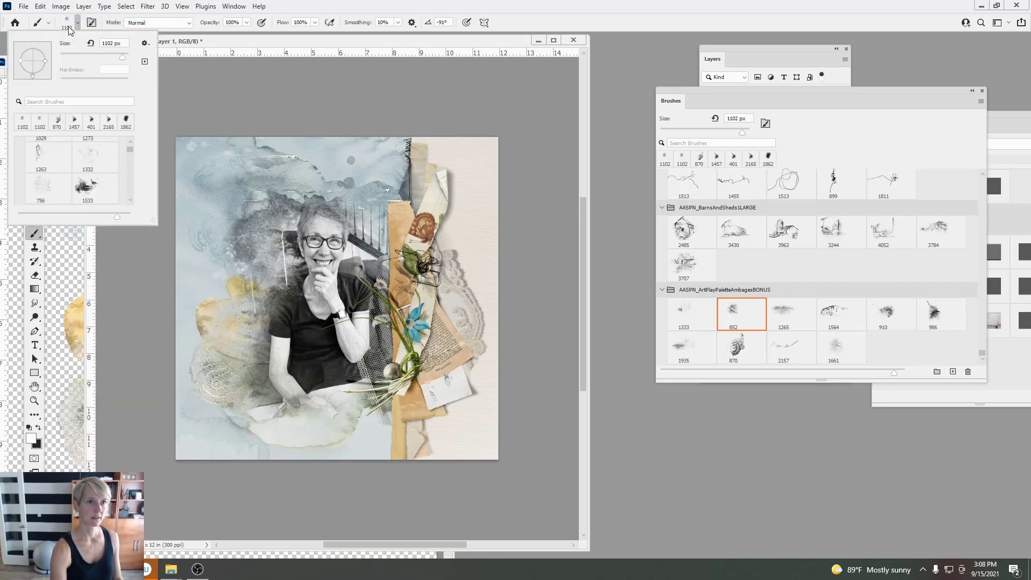
mouse_move(31, 73)
mouse_down()
mouse_move(56, 76)
mouse_move(43, 75)
mouse_up()
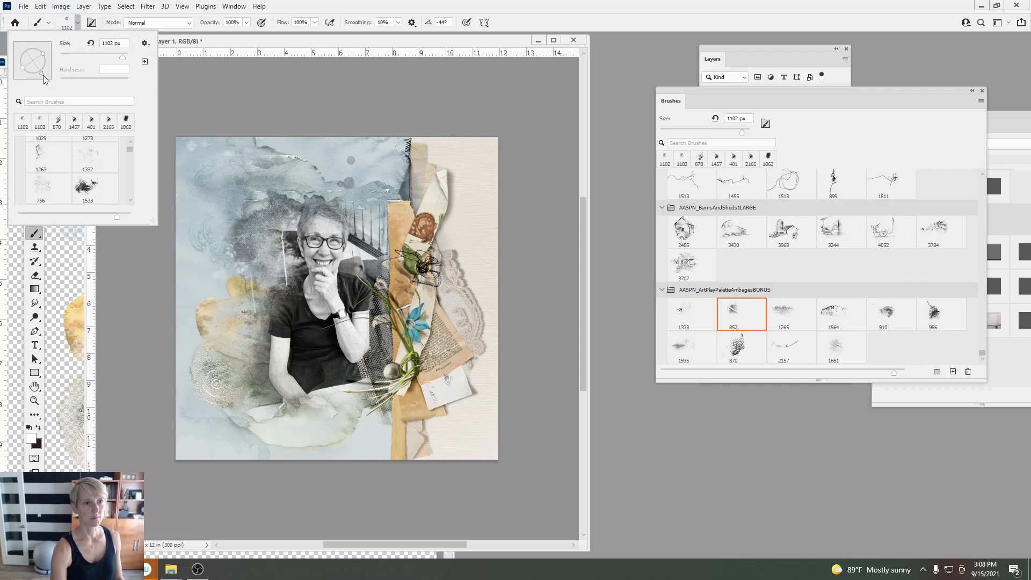
click(293, 305)
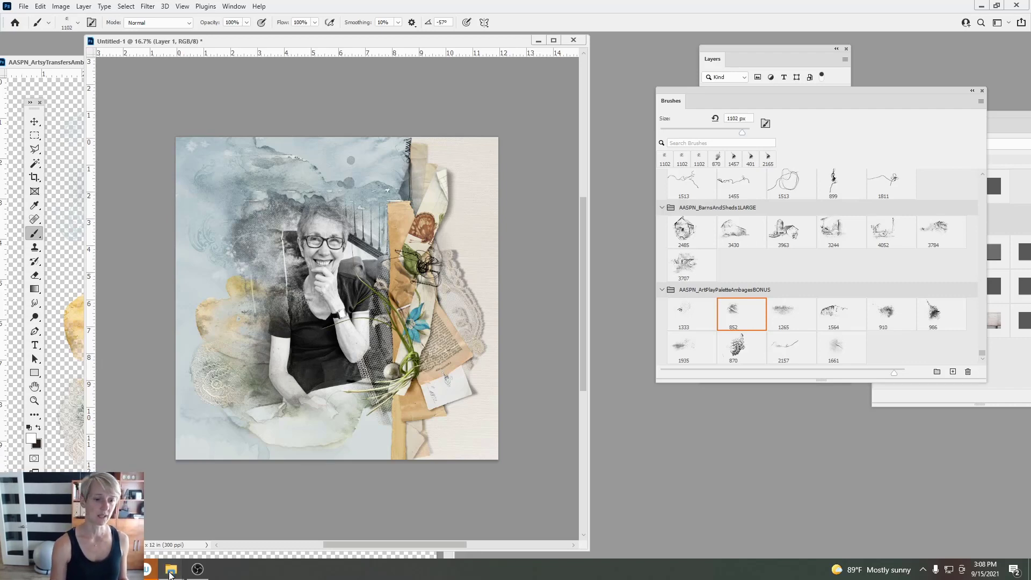
Step: Switch to File Explorer and load the AASPN_ArtPlayPaletteAmbagesLARGE brush file from the BrushSet folder of ArtPlay Palette Ambages A
click(159, 537)
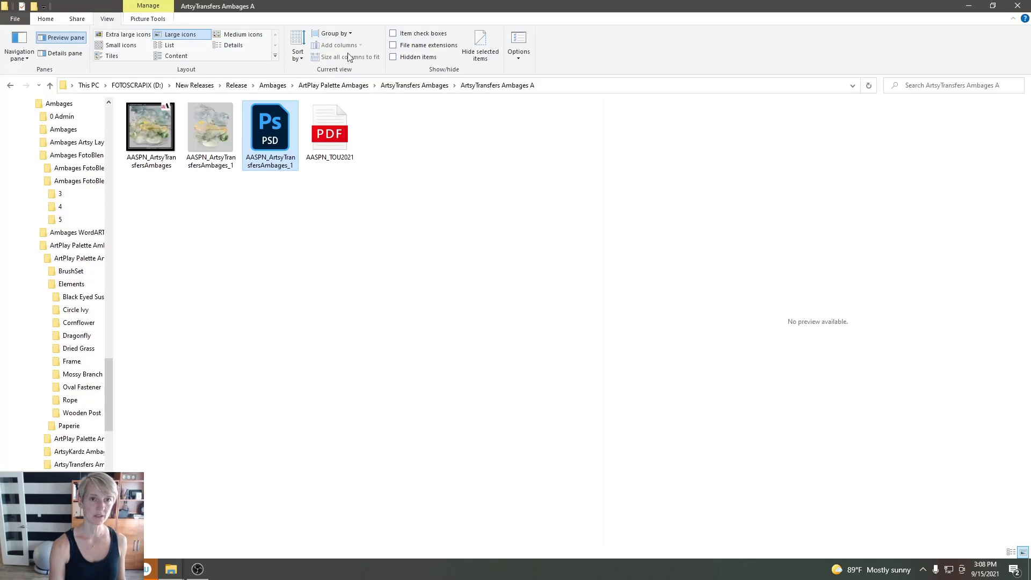
click(329, 85)
double_click(200, 130)
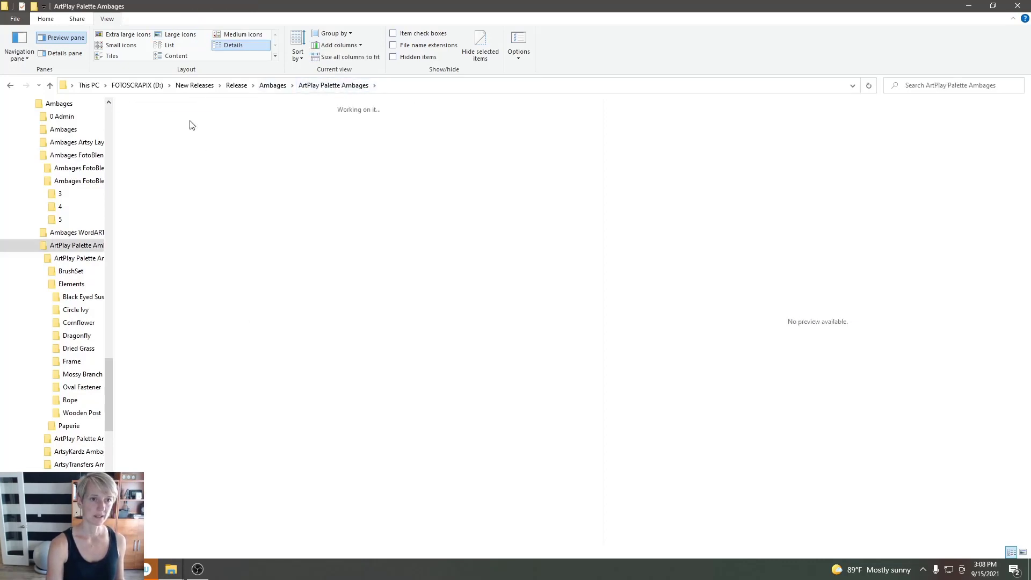
double_click(218, 199)
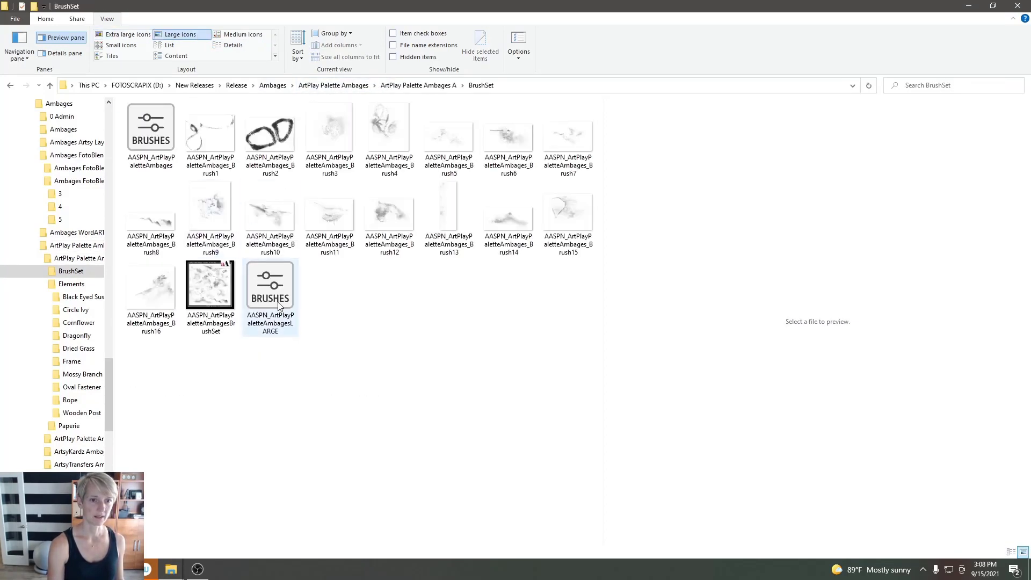
double_click(278, 306)
mouse_move(178, 435)
mouse_down()
mouse_move(109, 565)
mouse_move(113, 494)
mouse_move(419, 456)
mouse_move(921, 354)
mouse_up()
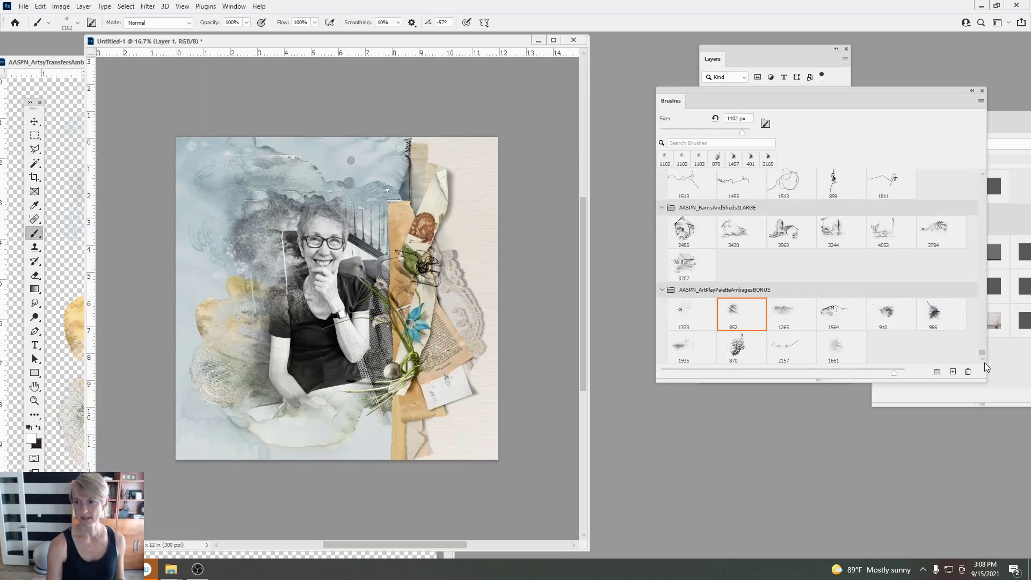
Step: Enlarge the brush thumbnails and choose the 701 brush from the AASPN_ArtPlayPaletteAmbagesLARGE set
click(678, 359)
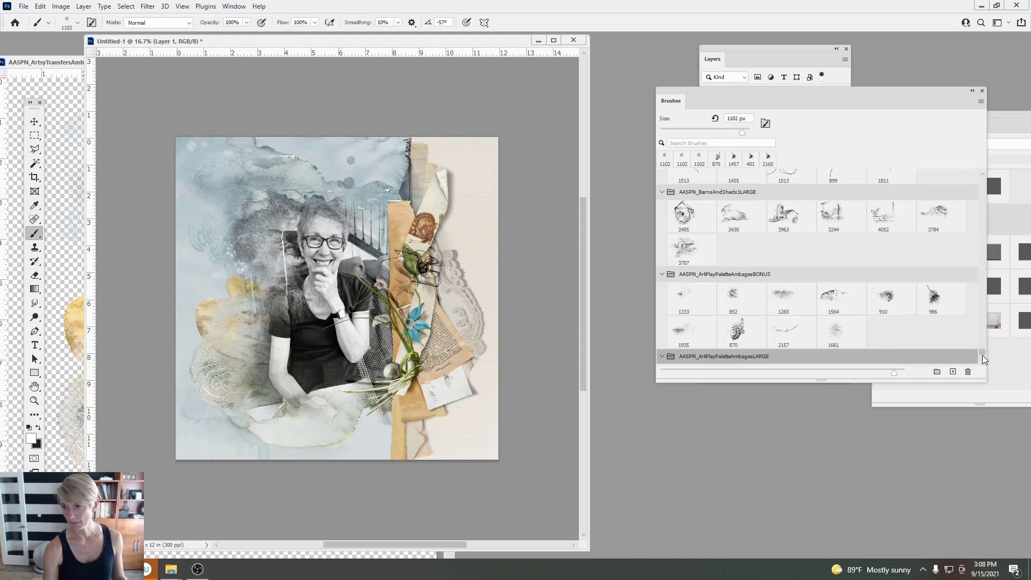
scroll(983, 357, down, 3)
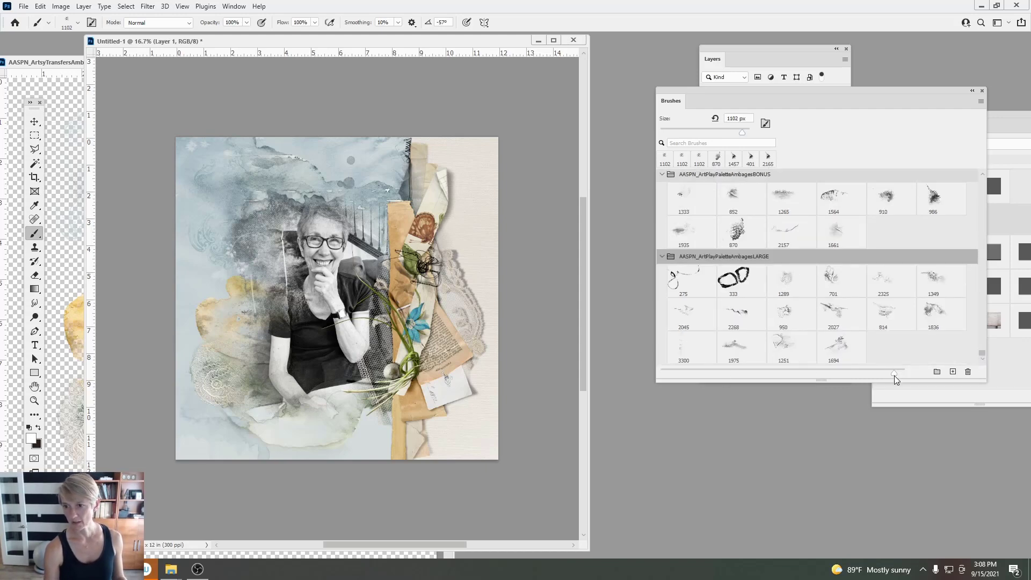
drag(894, 372, 906, 373)
scroll(939, 357, down, 3)
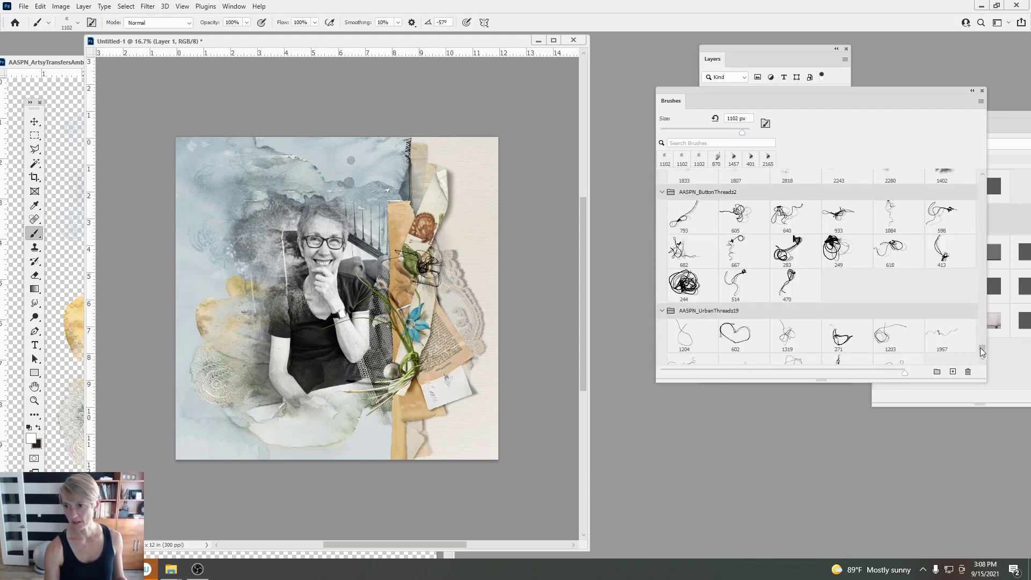
drag(980, 347, 982, 356)
click(840, 277)
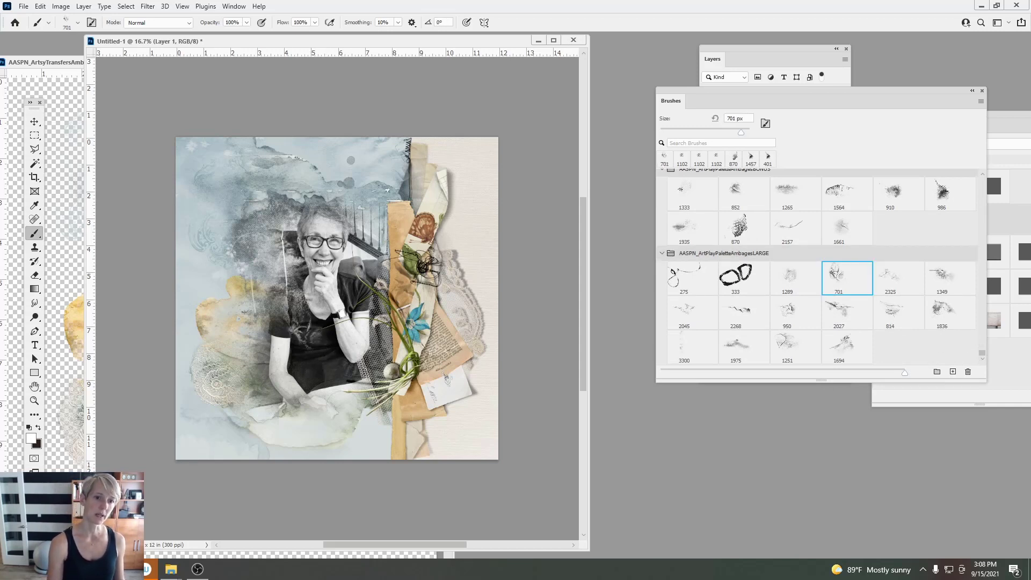
Step: Try the Lighten blending mode on the fotomask - AmbagesFB1_3 layer, and return it to Normal
mouse_move(764, 61)
mouse_down()
mouse_move(742, 63)
mouse_move(769, 58)
mouse_up()
click(735, 338)
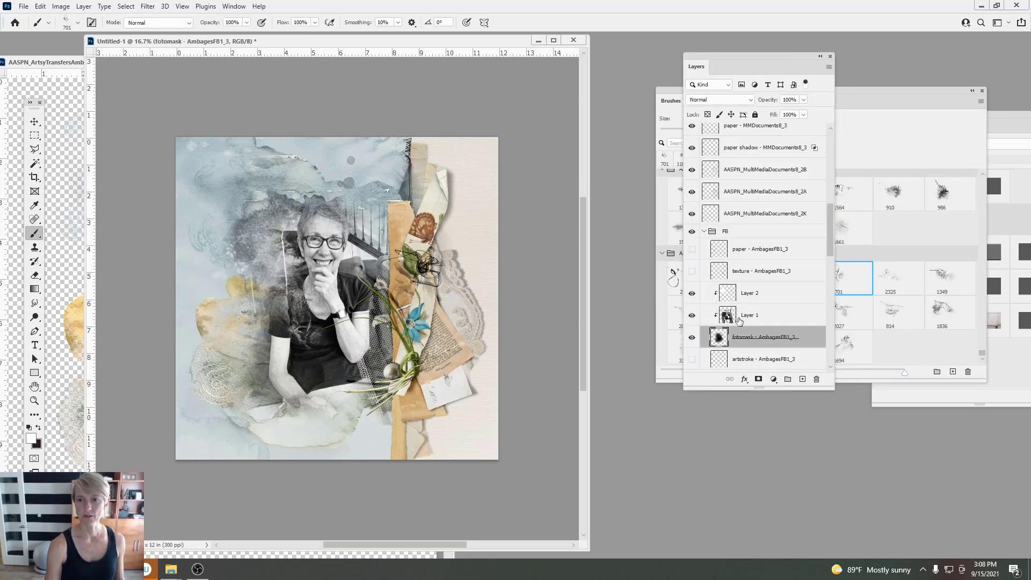
click(725, 99)
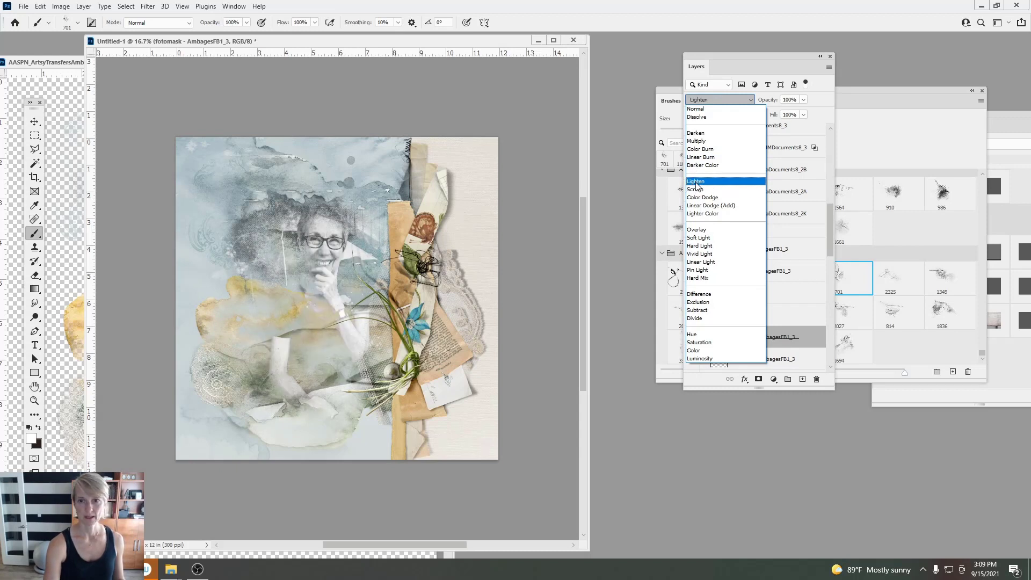
click(696, 183)
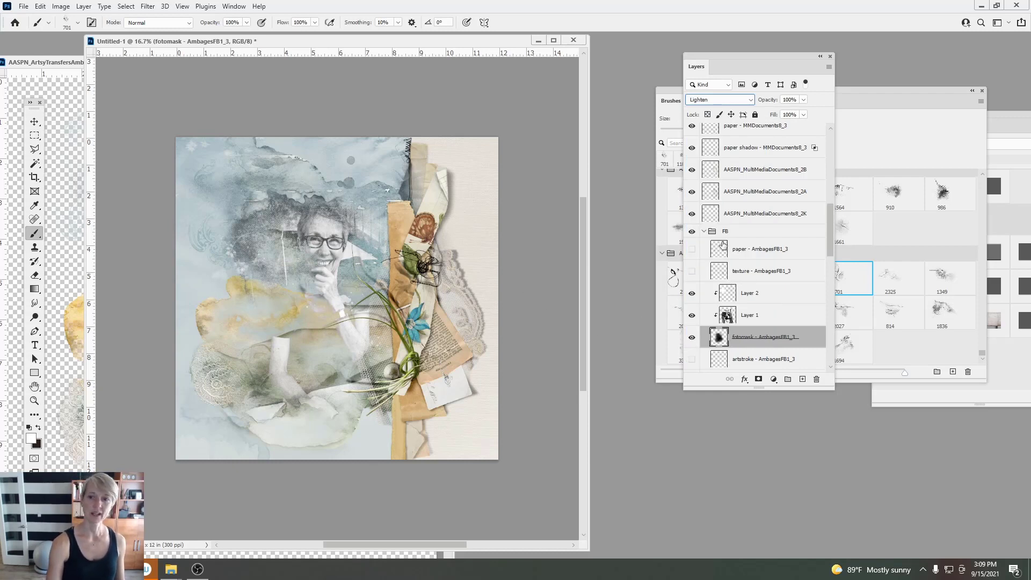
click(718, 102)
click(717, 113)
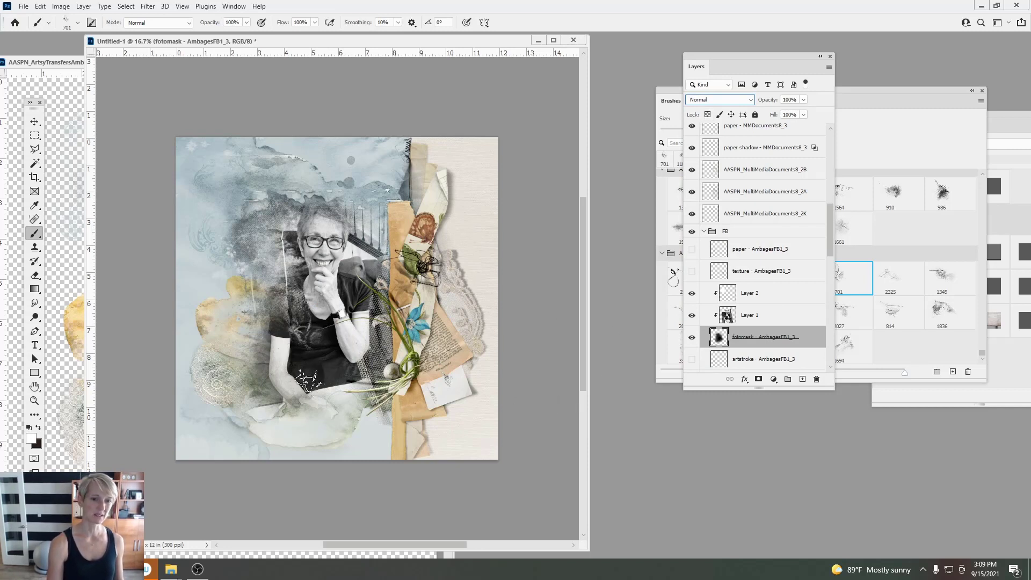
Step: Try the 814 brush from the Ambages LARGE set near the portrait's lower edge, and switch to the 275 brush
click(894, 308)
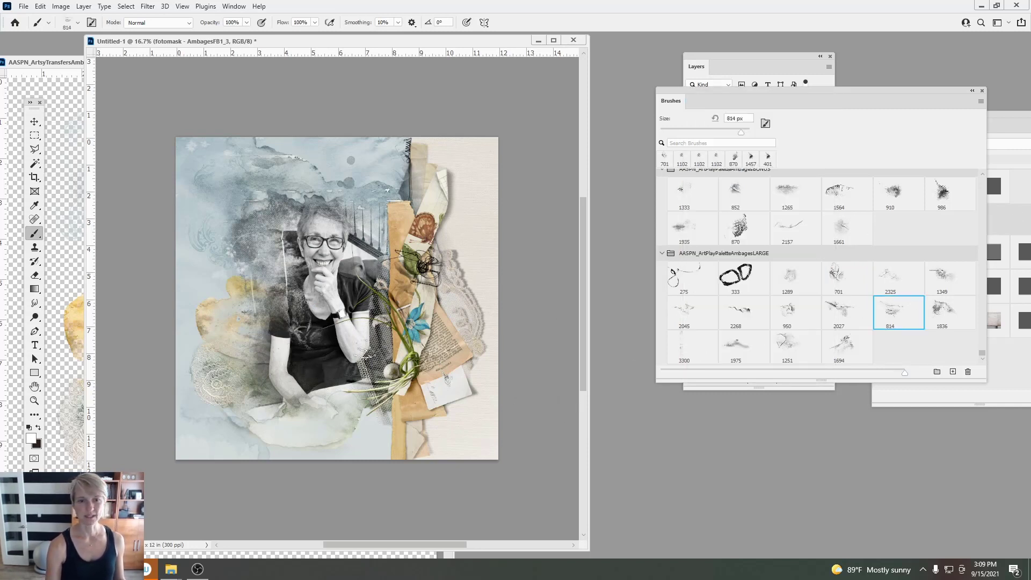
click(263, 433)
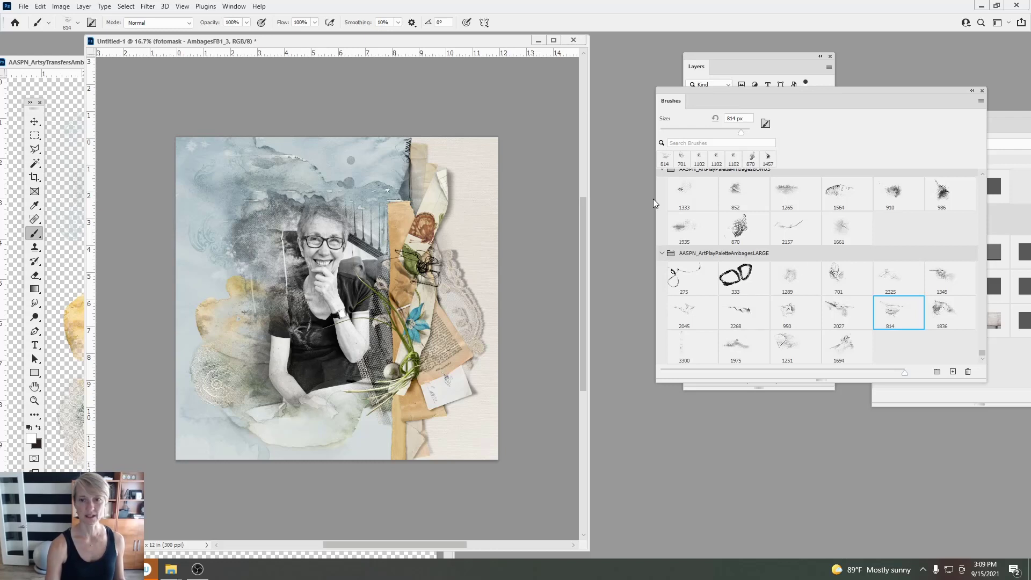
click(684, 282)
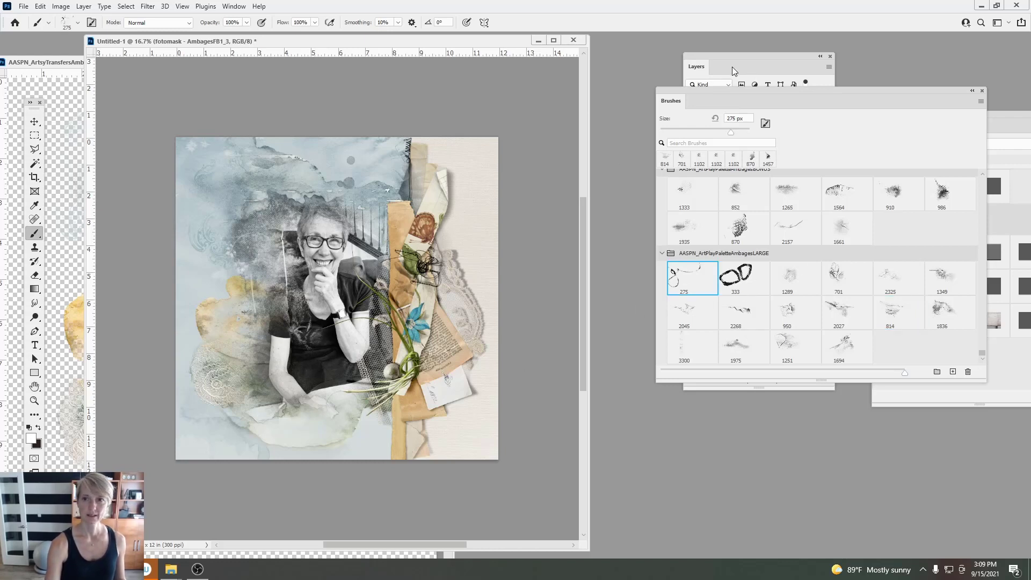
Step: Add a new layer above the texture - AmbagesFB1_3 layer in the FB group
drag(733, 67, 684, 66)
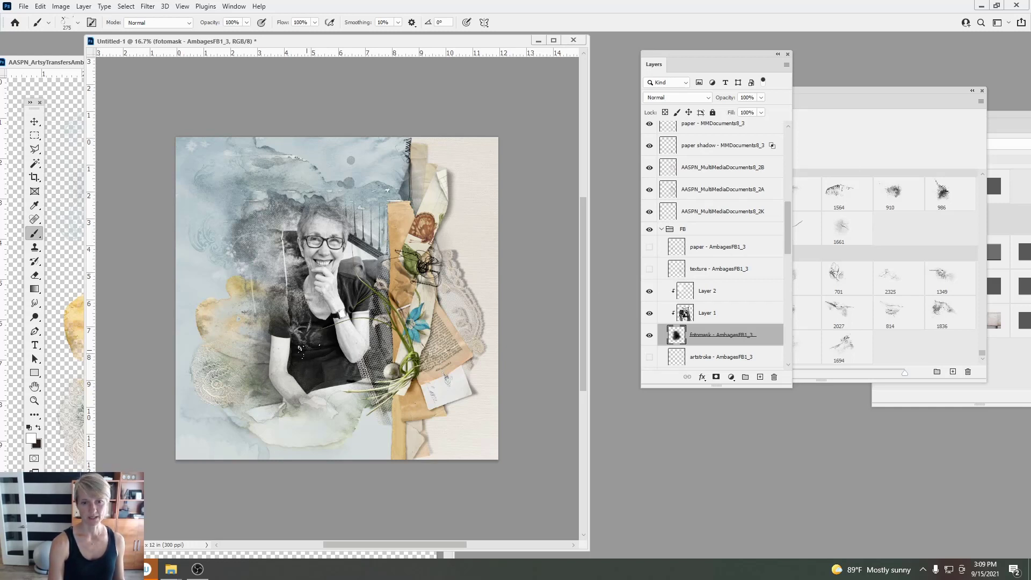
click(712, 293)
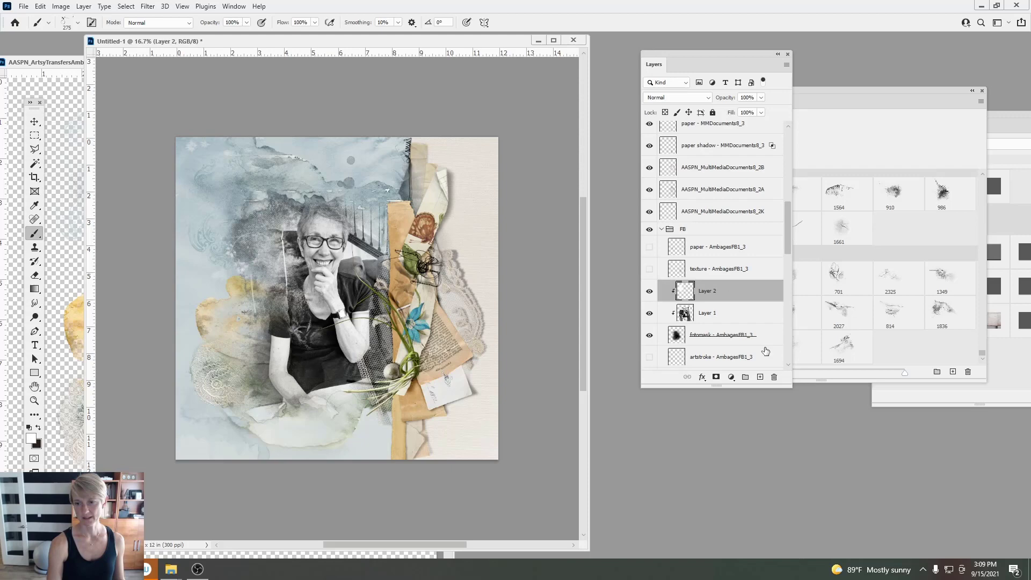
click(742, 273)
click(759, 377)
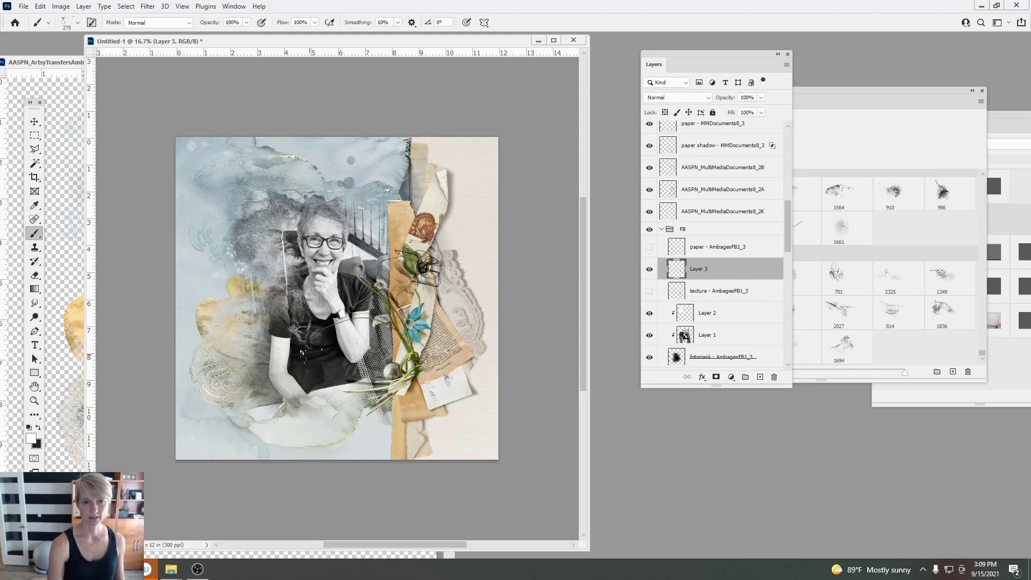
Step: Undo the 275 brush stamp, try stamping the 814 brush in white over the dark shirt, and undo it
click(40, 7)
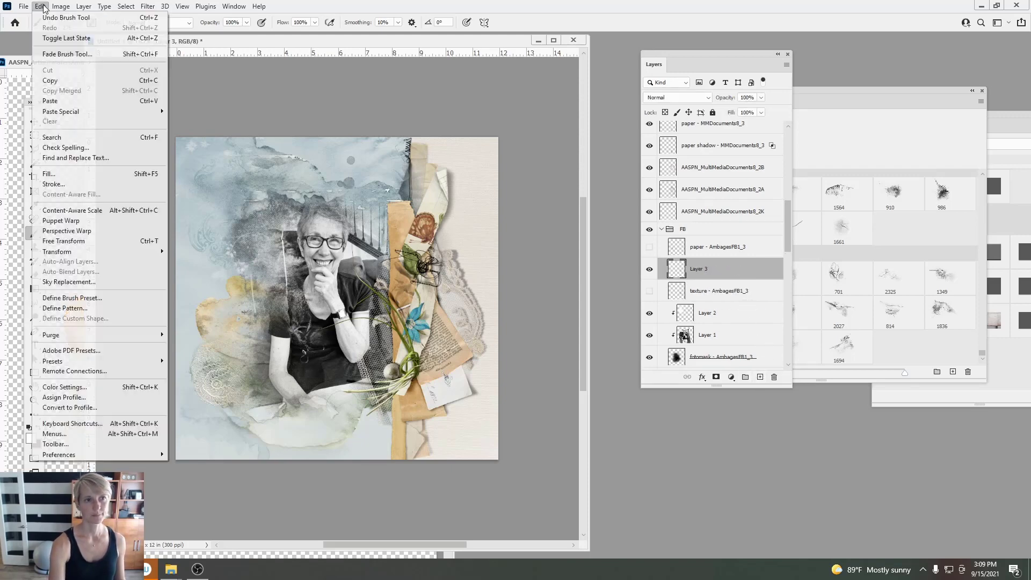
click(59, 17)
click(889, 317)
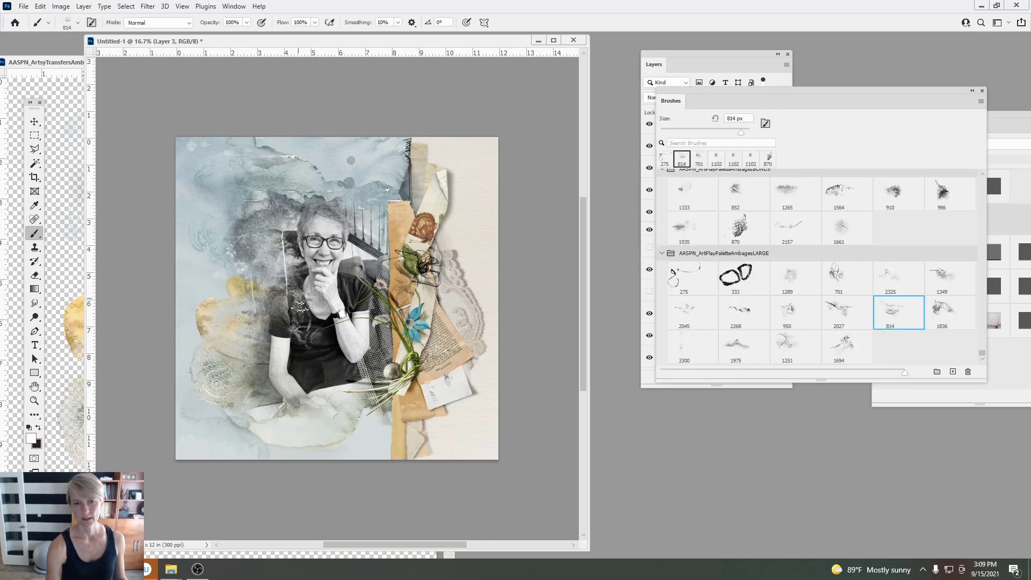
click(40, 6)
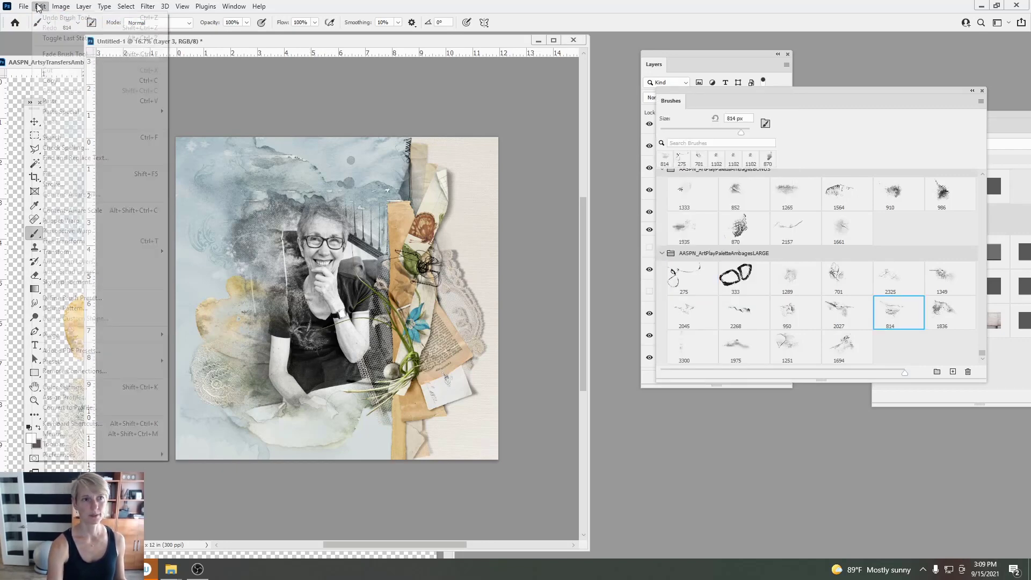
click(59, 17)
Step: Stamp the 2325 brush from the Ambages LARGE set in white over the portrait's dark shirt on the new layer
click(897, 277)
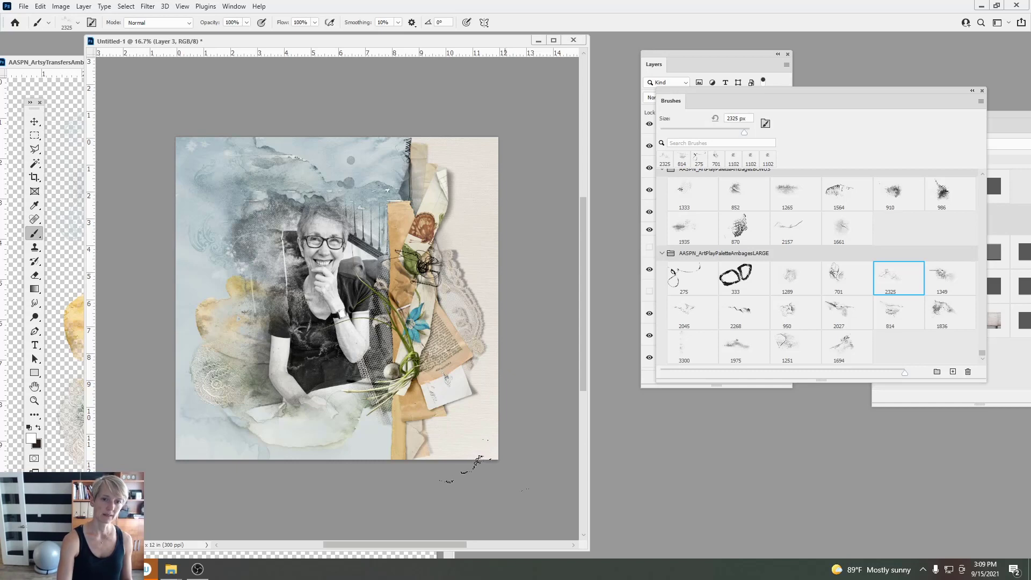
Step: Close the AASPN_ArtsyTransfersAmbages_1.psd document and the black-and-white portrait JPG, keeping the layout open
click(69, 198)
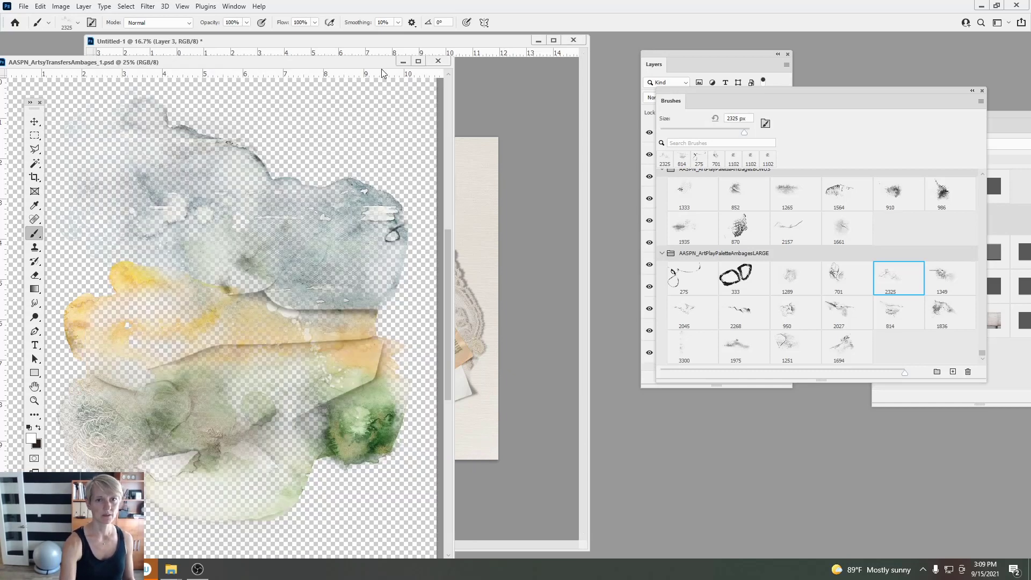
click(438, 61)
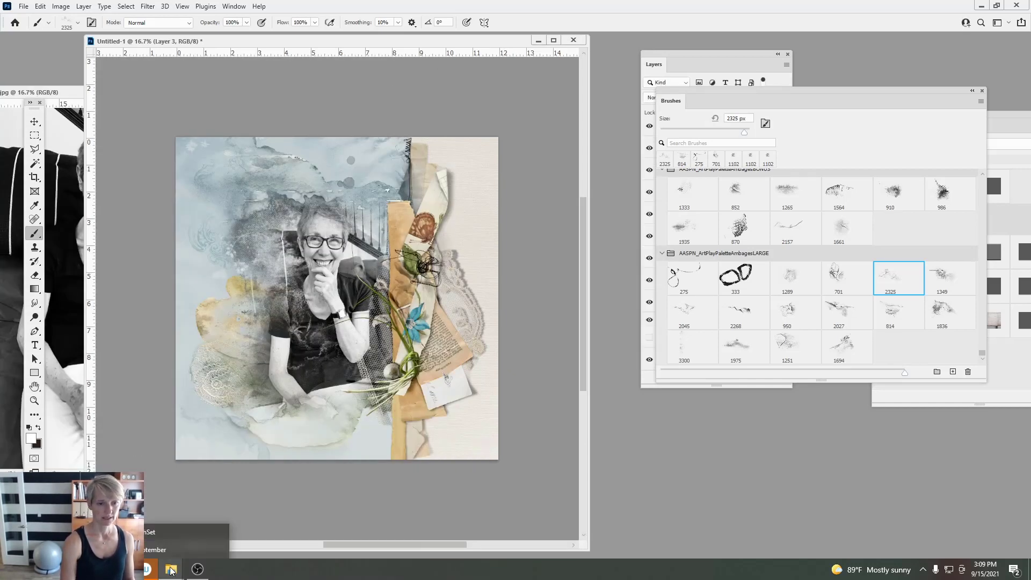
click(67, 214)
click(234, 91)
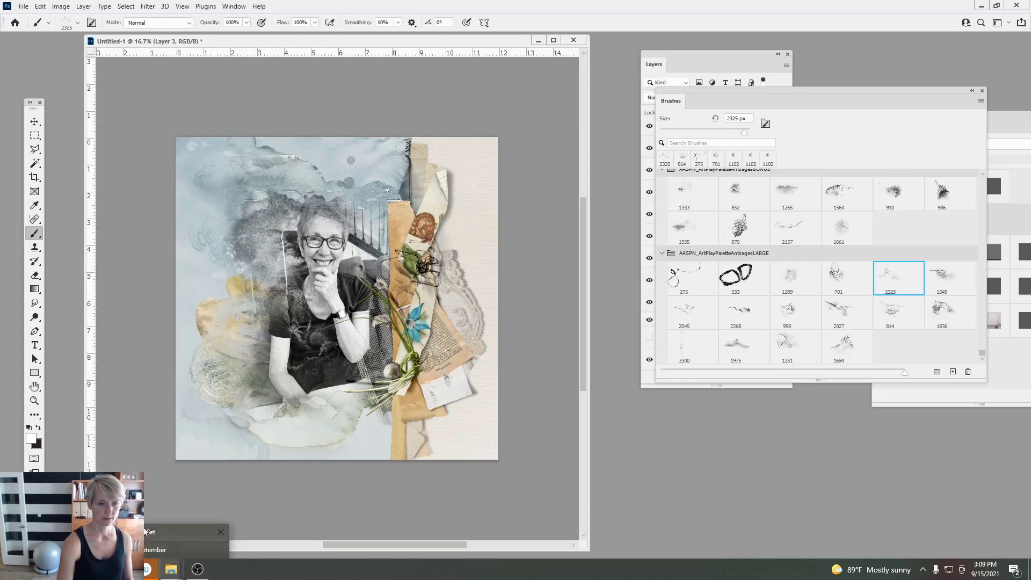
Step: Open the Ambages WordART Mix No 1 folder in File Explorer and select the BTThisWay, WAStayAWhile and WWNow word art images
click(145, 534)
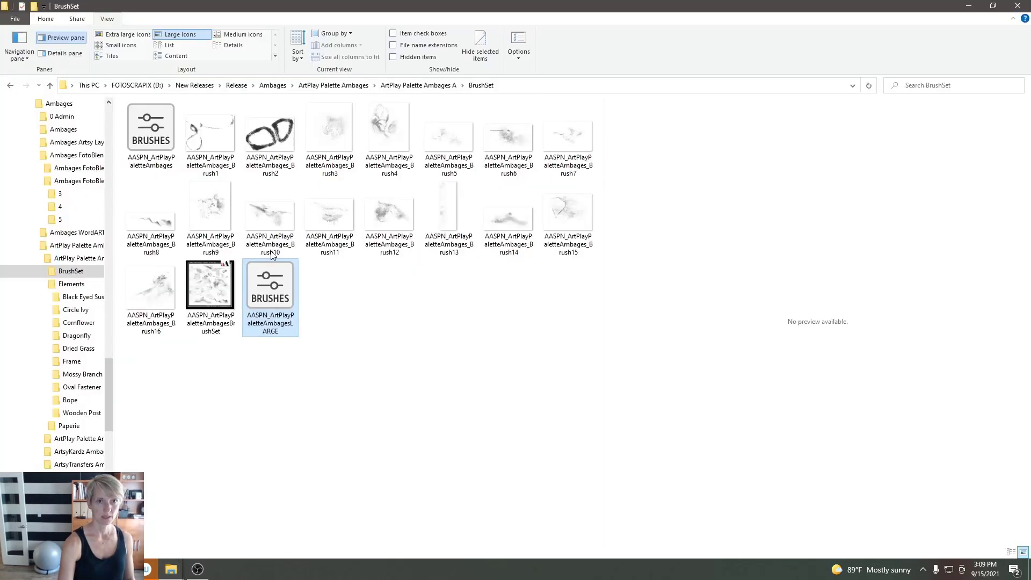
click(277, 85)
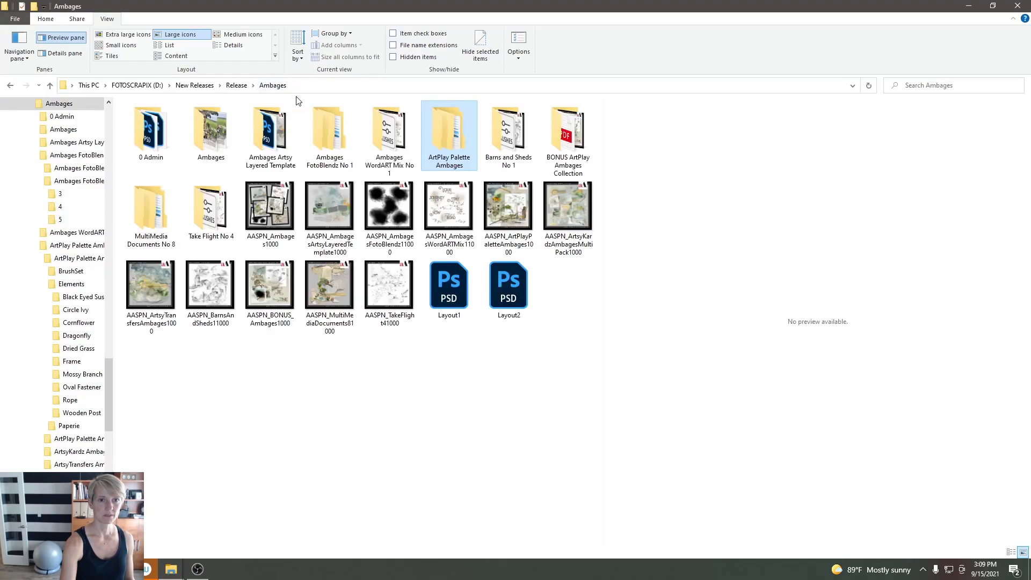
double_click(377, 152)
click(263, 140)
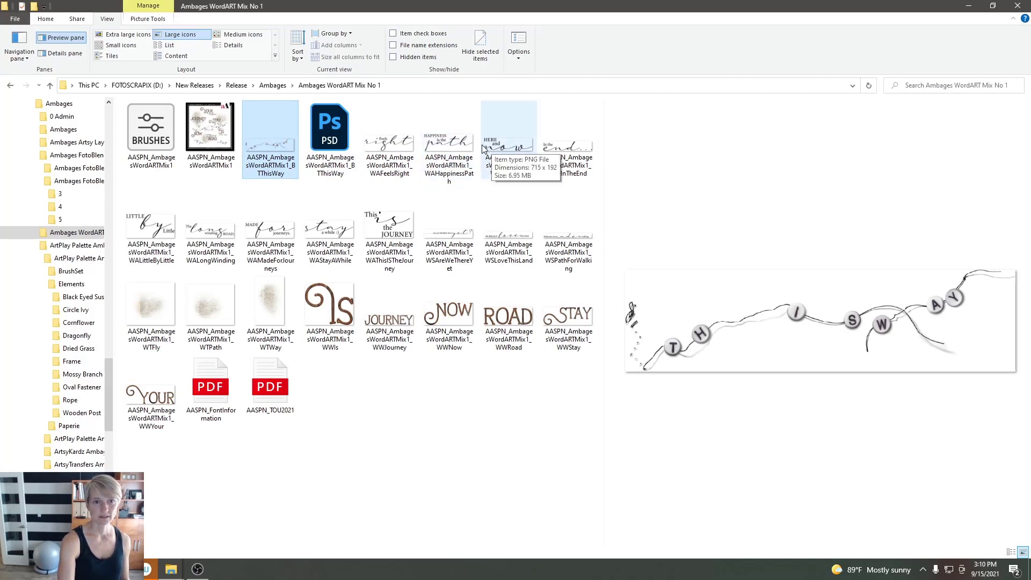
ctrl+click(324, 215)
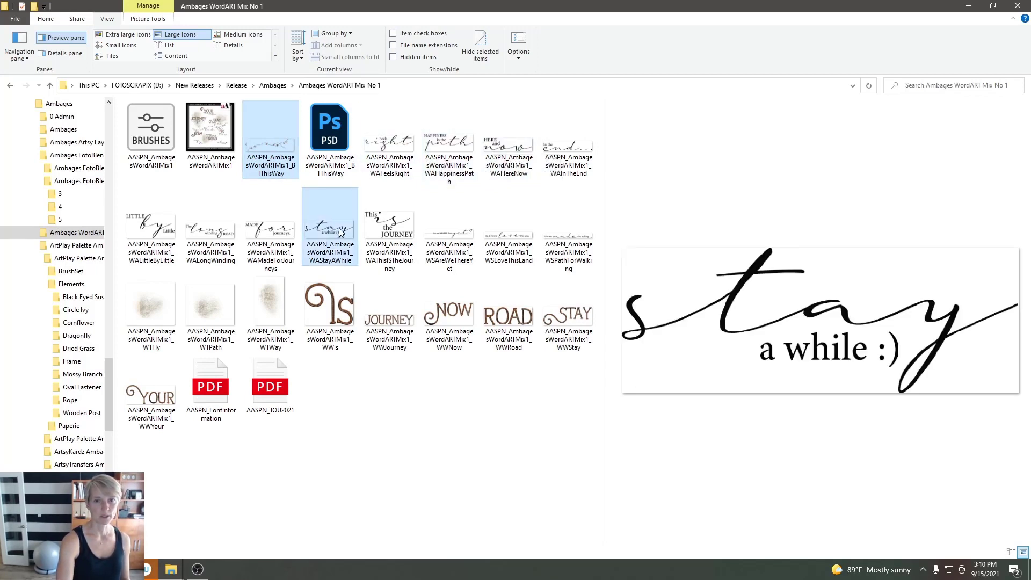
ctrl+click(463, 318)
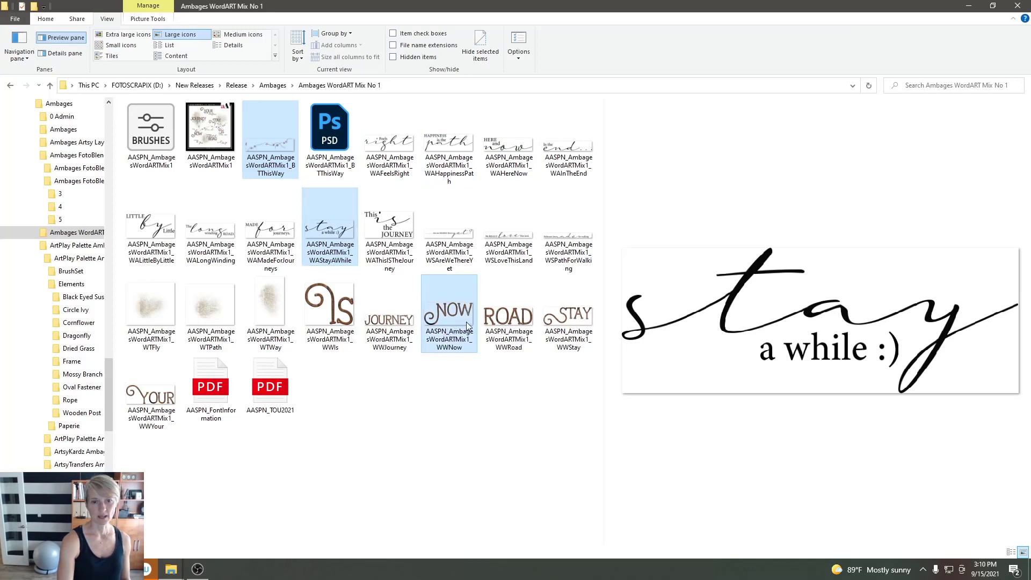
Step: Place the three selected word art images into the Photoshop layout at 100% size and activate the Move tool
drag(465, 318, 437, 340)
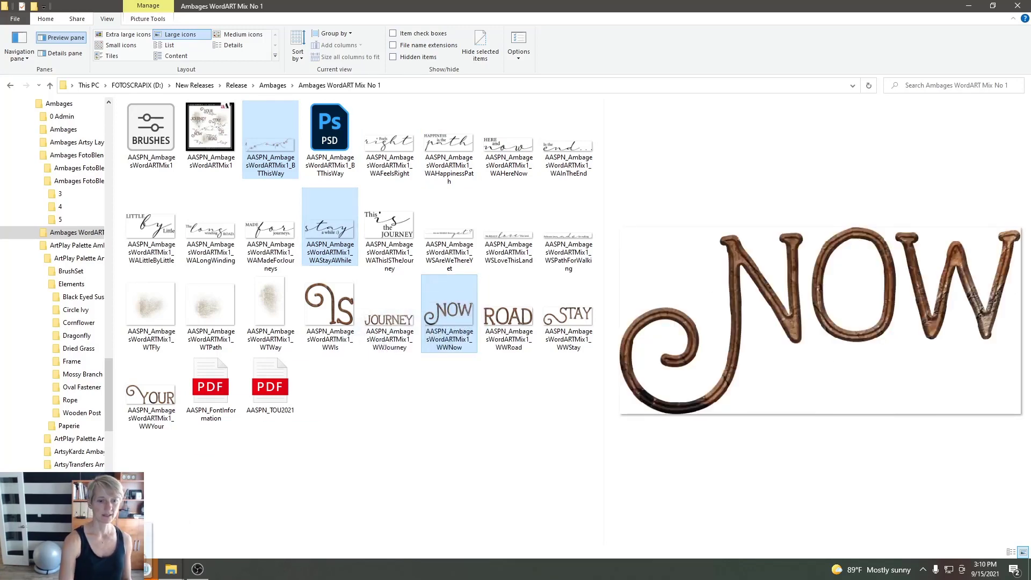
drag(126, 542, 176, 246)
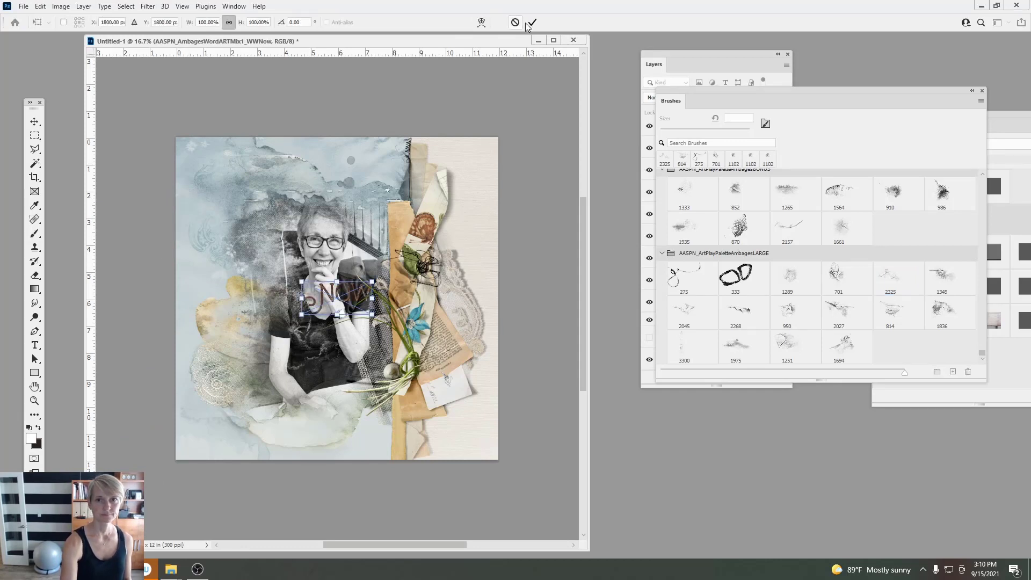
click(531, 23)
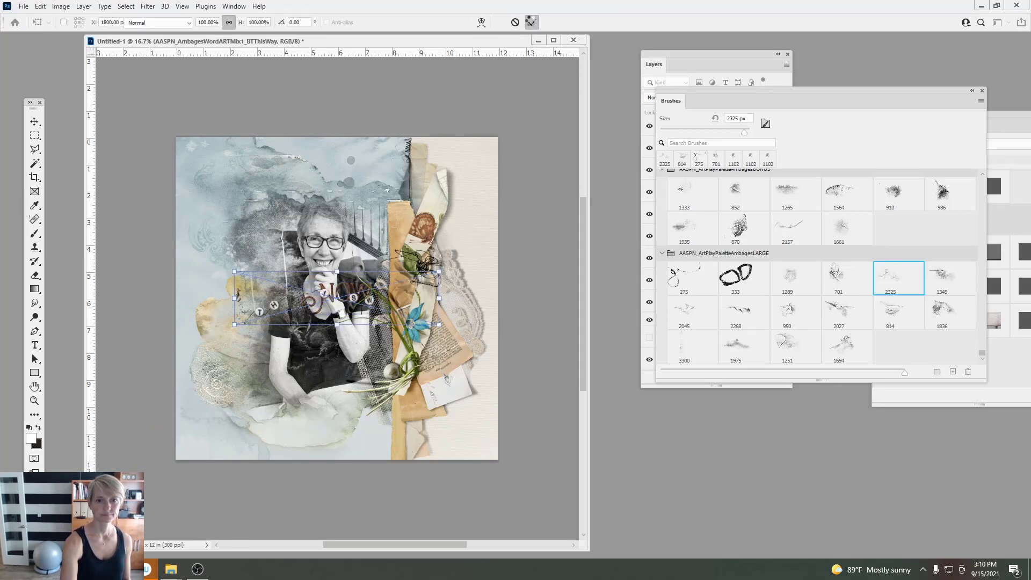
click(531, 22)
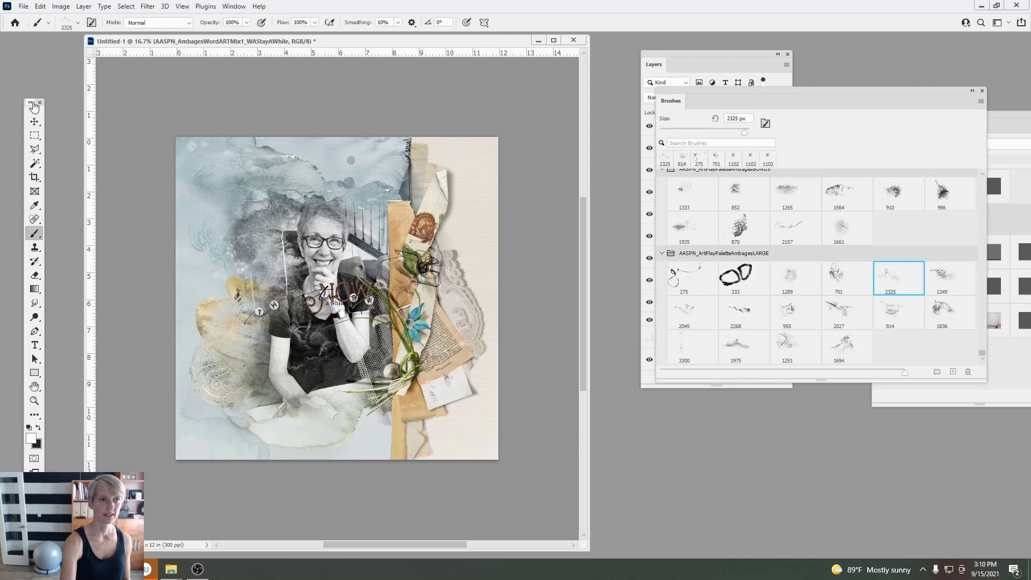
click(35, 121)
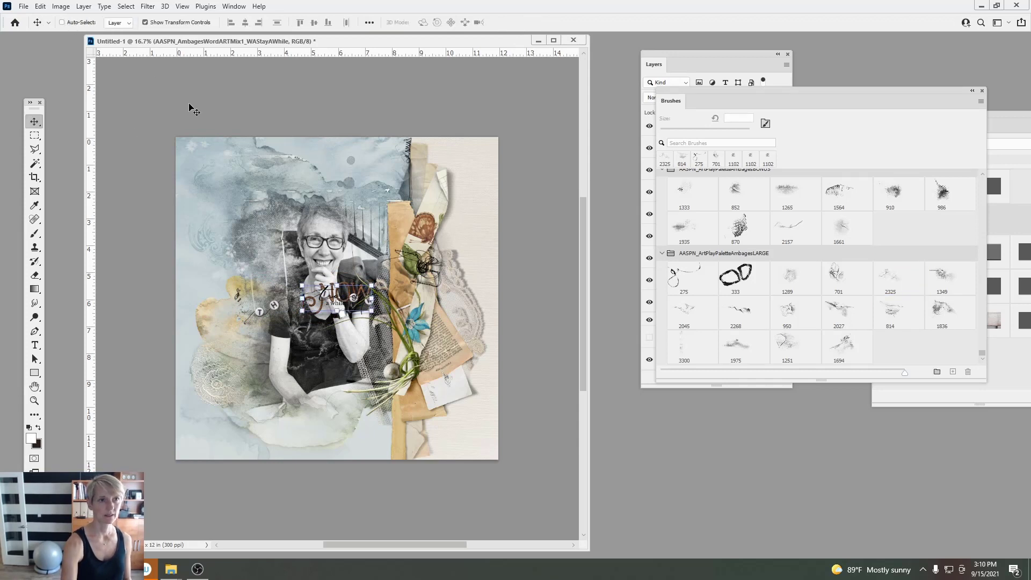
Step: Move the "stay a while" and "NOW" word art beside the portrait's shoulder, with "NOW" directly beneath "stay a while"
drag(341, 241, 260, 207)
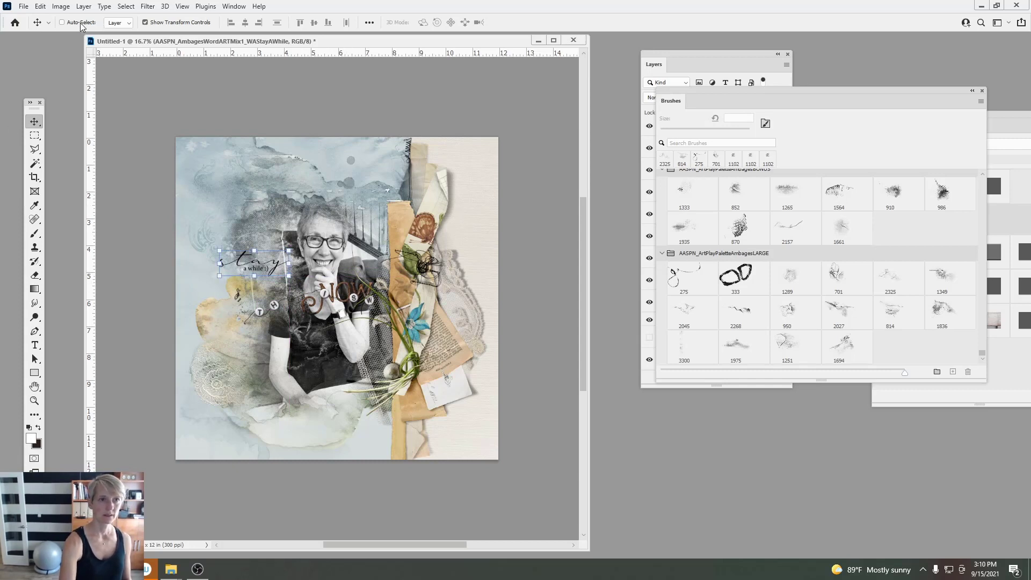
drag(343, 287, 241, 275)
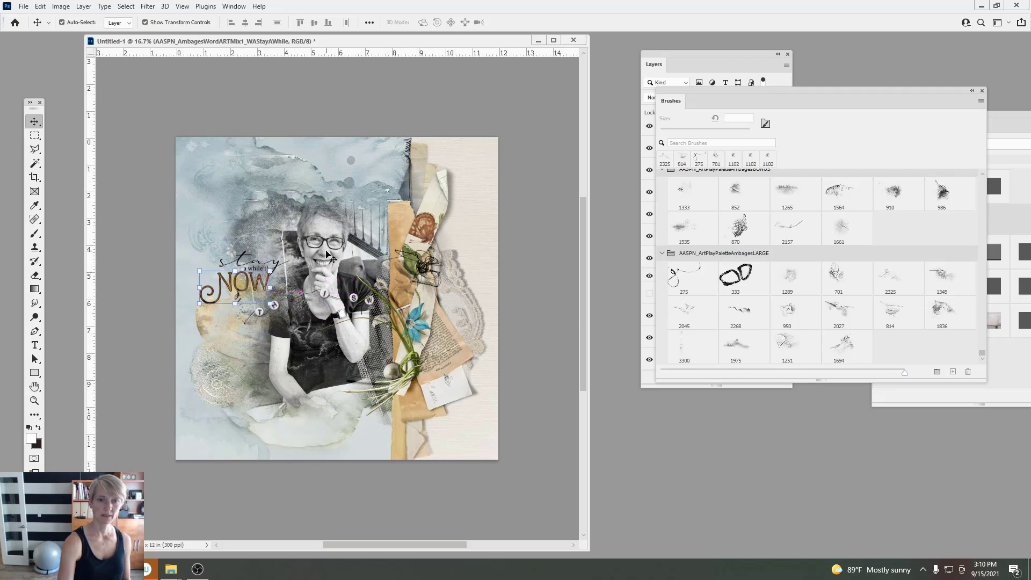
Step: Apply a drop shadow style to the "NOW" word art and move its layer directly below the WAStayAWhile layer
click(1018, 125)
click(911, 189)
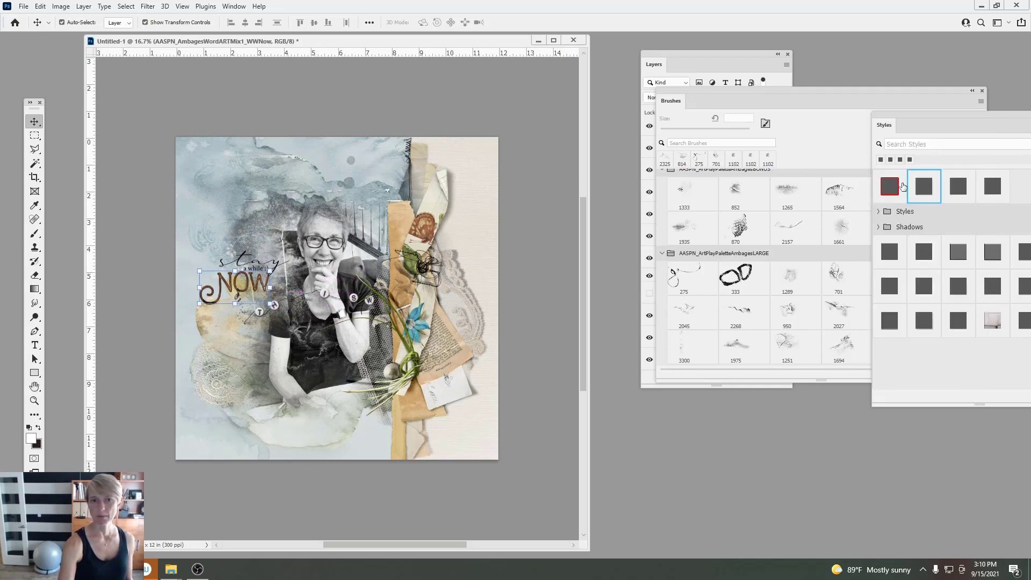
mouse_move(733, 102)
mouse_down()
mouse_move(748, 97)
mouse_move(851, 285)
mouse_up()
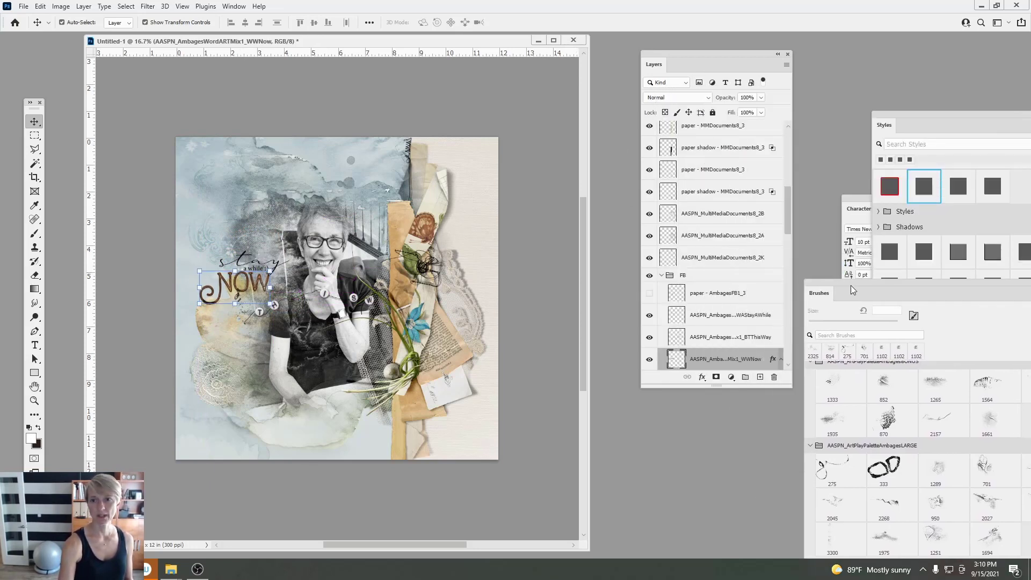
drag(691, 359, 692, 328)
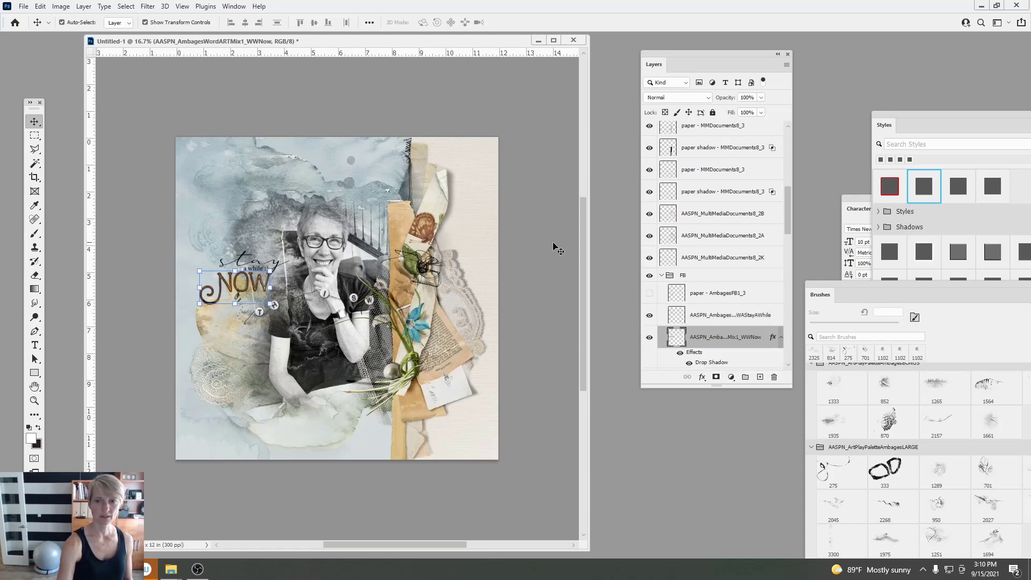
Step: Reposition the BTThisWay word art across the lower part of the portrait and bring its layer to the top of the stack
drag(327, 297, 316, 391)
drag(401, 354, 458, 294)
click(531, 22)
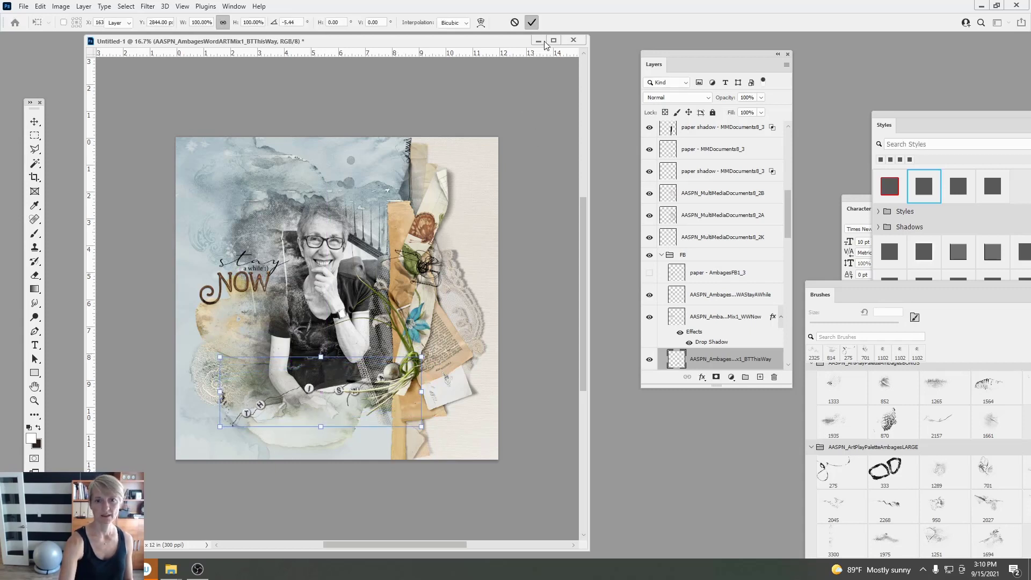
drag(677, 361, 664, 134)
Step: Try the BTThisWay word art at different angles along the paper strips, discard the rotation and hide its layer
drag(393, 375, 362, 260)
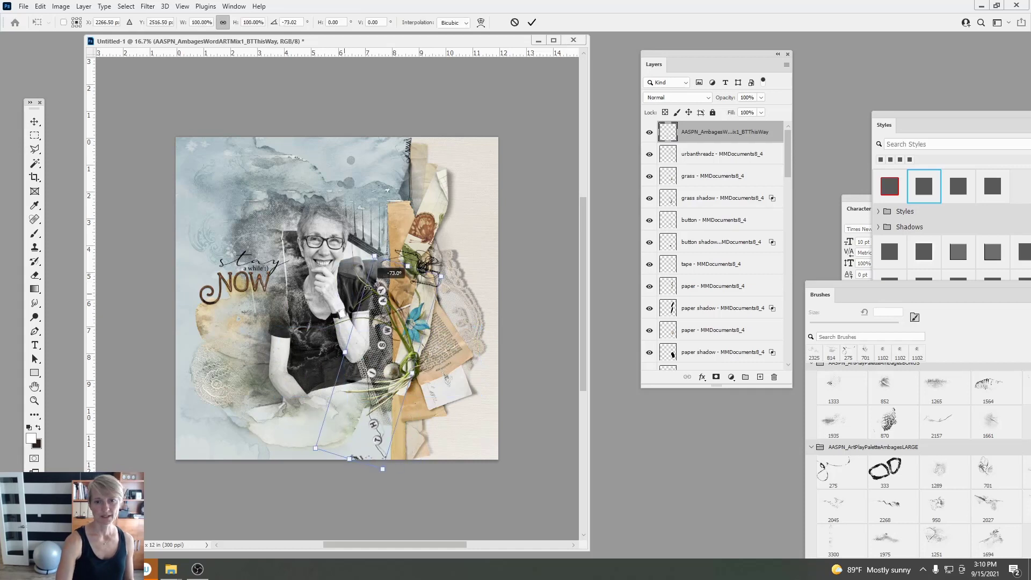
drag(388, 318, 398, 270)
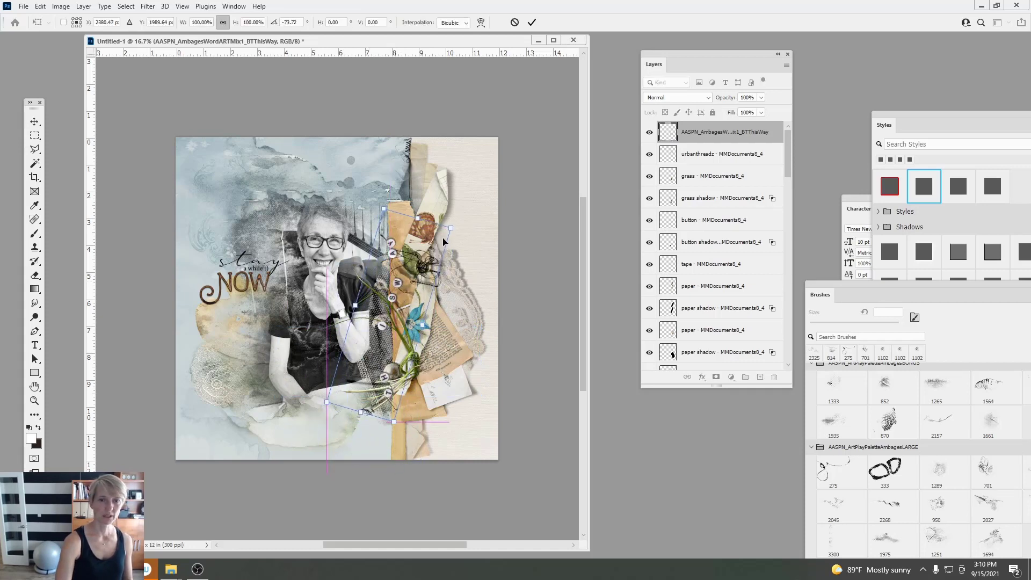
drag(448, 218, 374, 351)
drag(442, 258, 459, 292)
click(514, 23)
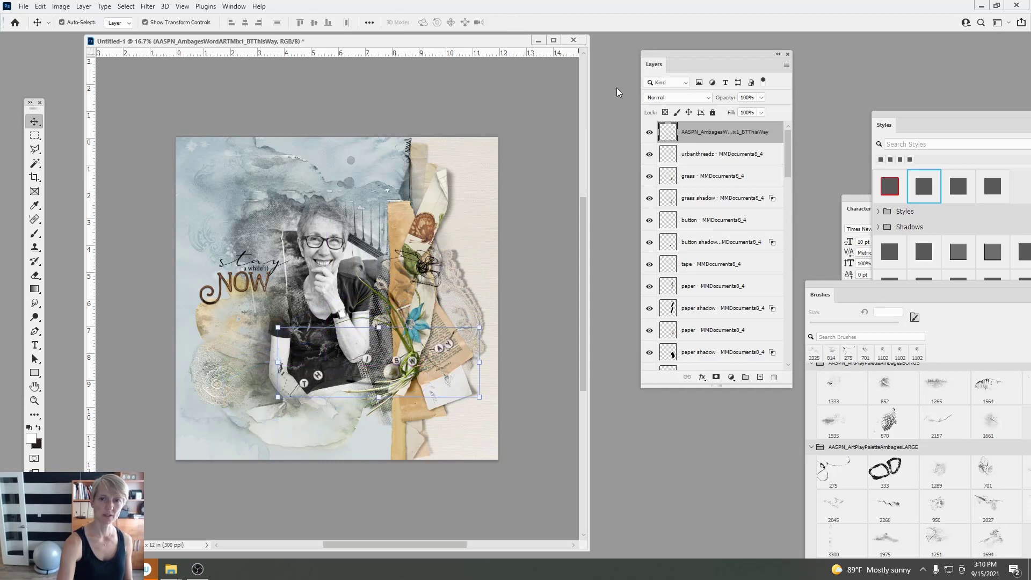
click(648, 135)
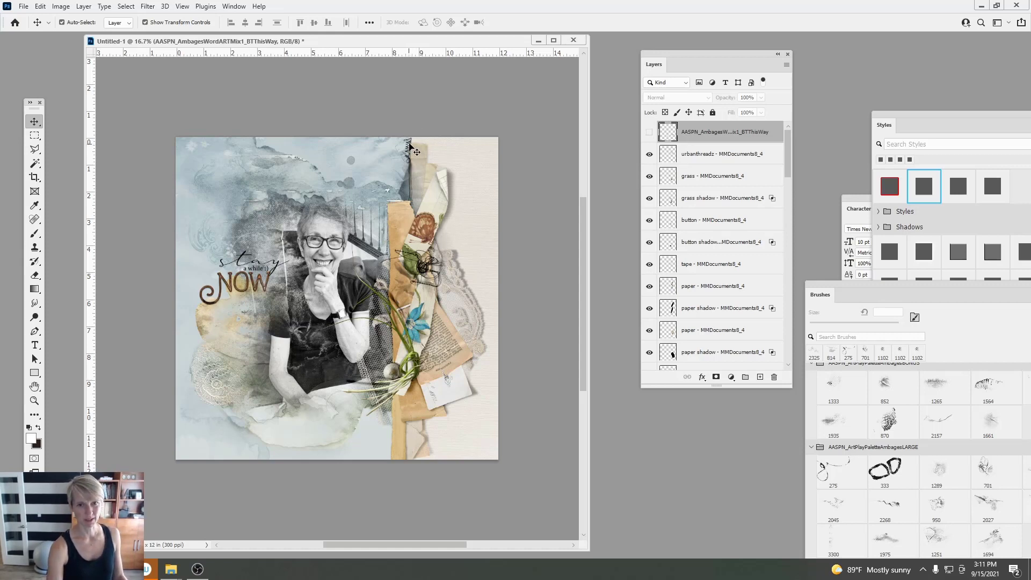
Step: Move the AASPN_MultiMediaDocuments8_2K stitching to the upper edge of the orange paper strip and bring its layer to the top
drag(410, 145, 315, 398)
click(515, 23)
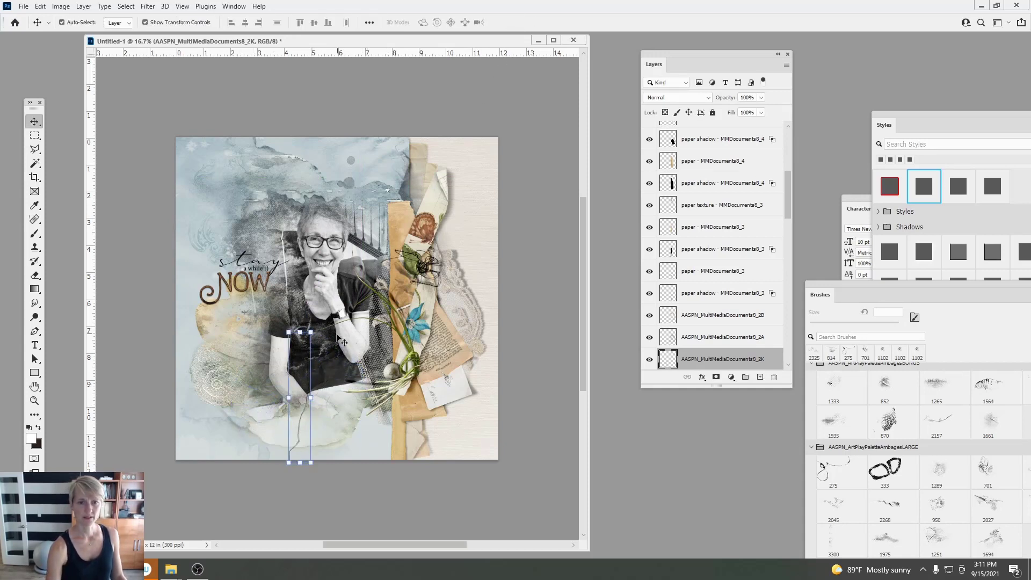
drag(308, 340, 390, 224)
drag(672, 362, 664, 115)
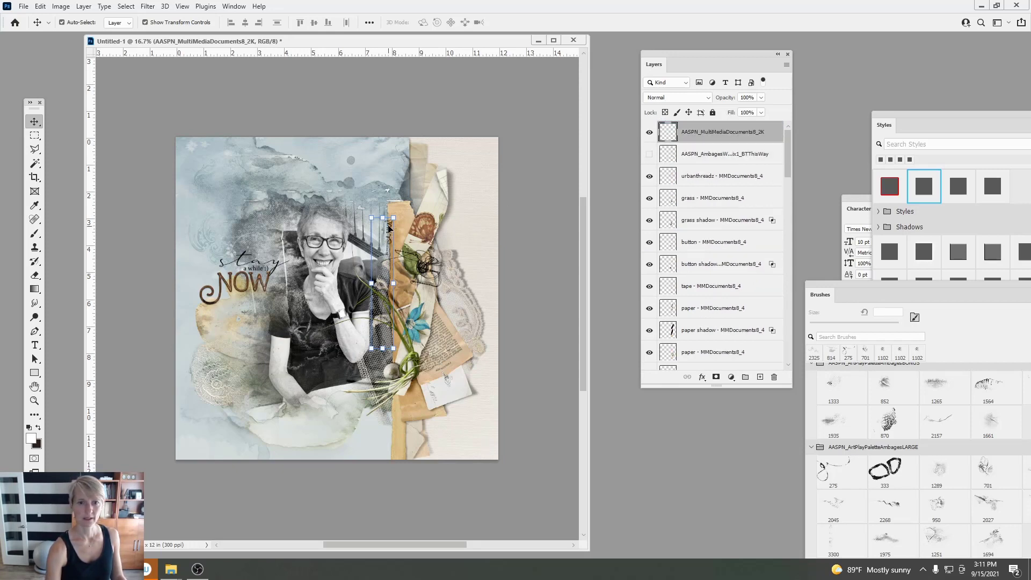
mouse_move(389, 226)
mouse_down()
mouse_move(397, 251)
mouse_move(391, 212)
mouse_move(409, 149)
mouse_move(388, 223)
mouse_up()
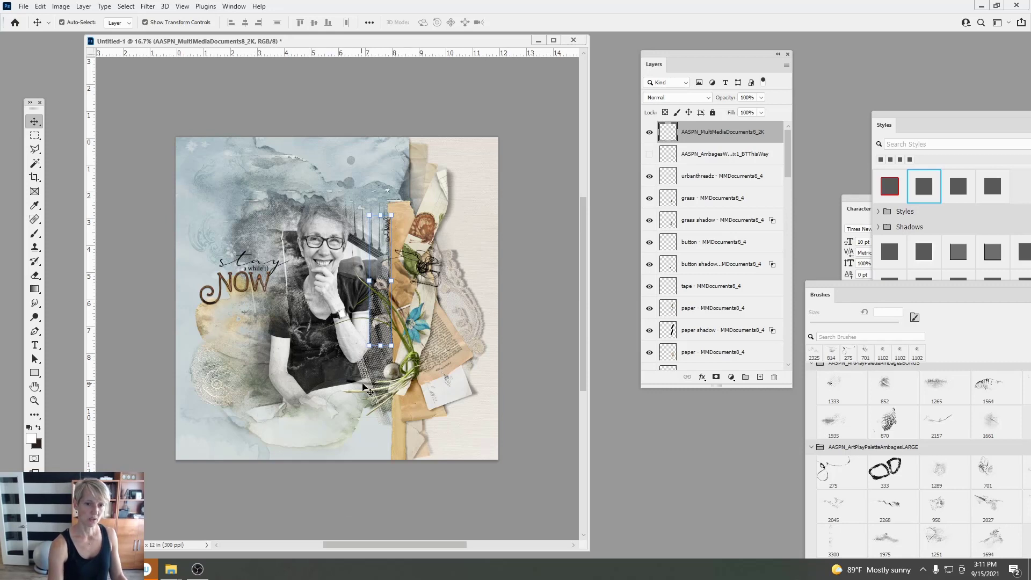
Step: In File Explorer, open folder 2 of MultiMedia Flowers No 11A inside the Ikigai release
mouse_move(172, 577)
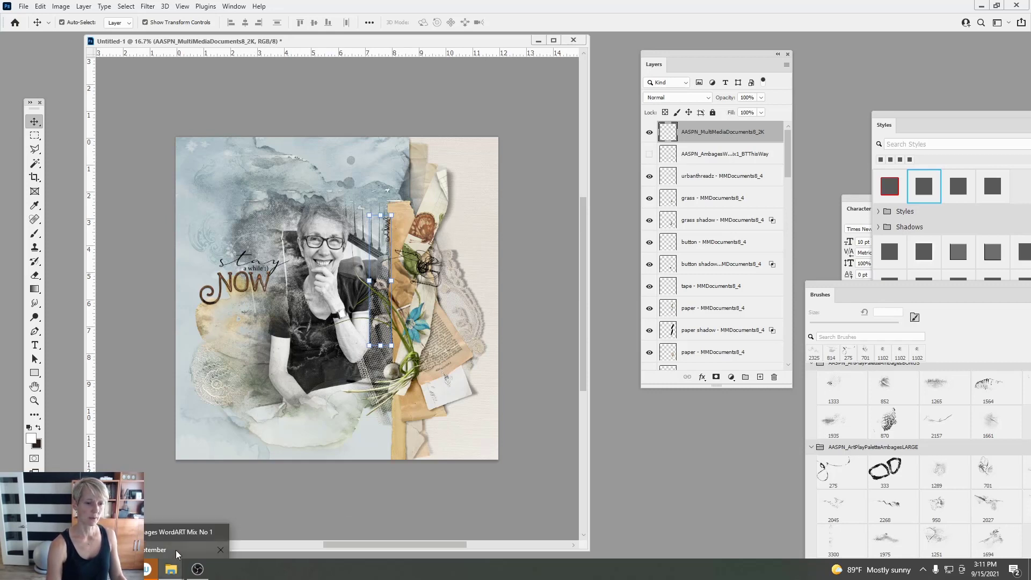
click(166, 551)
click(171, 569)
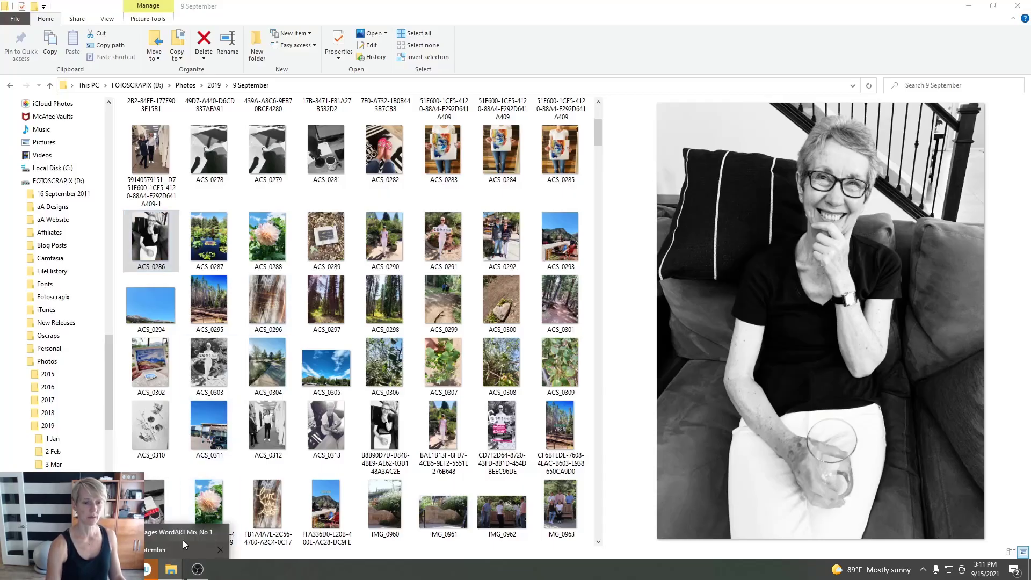
click(183, 536)
click(272, 87)
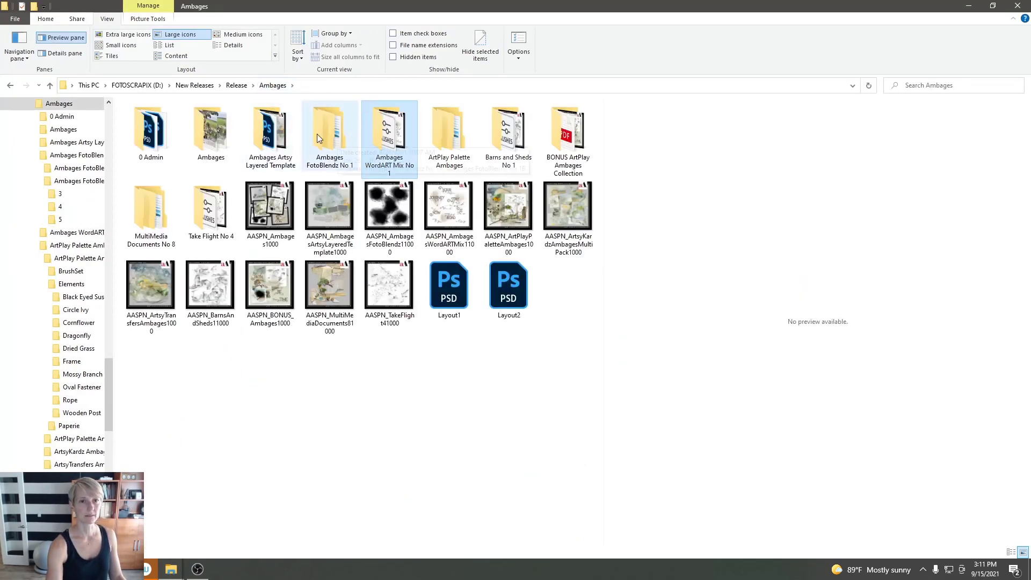
click(236, 85)
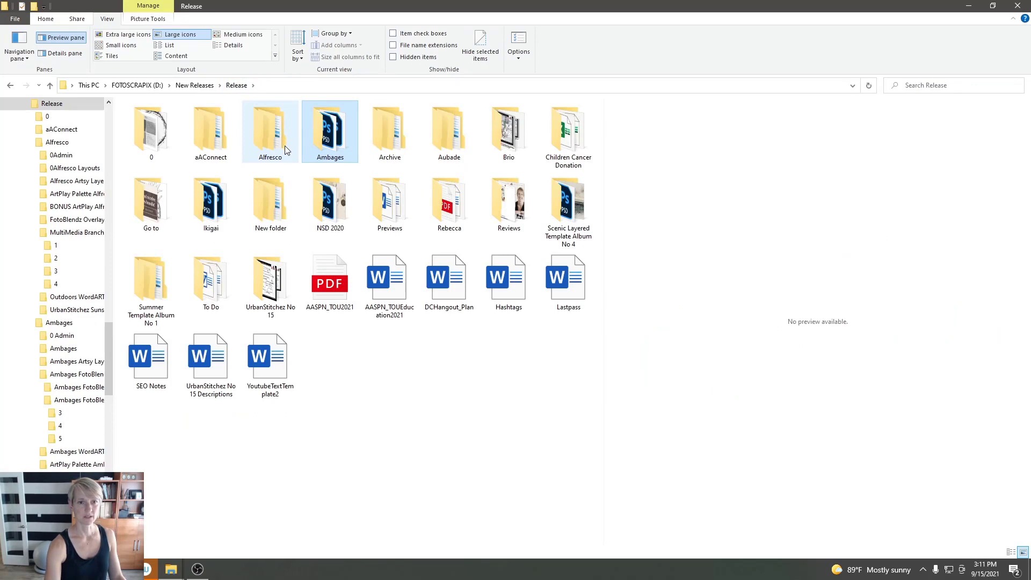
double_click(225, 186)
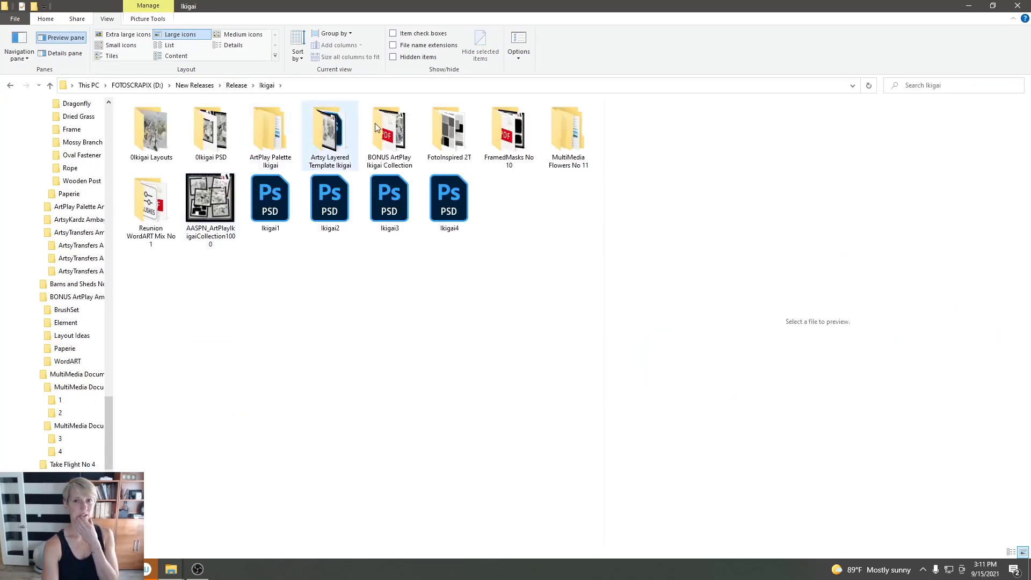
click(572, 159)
double_click(570, 155)
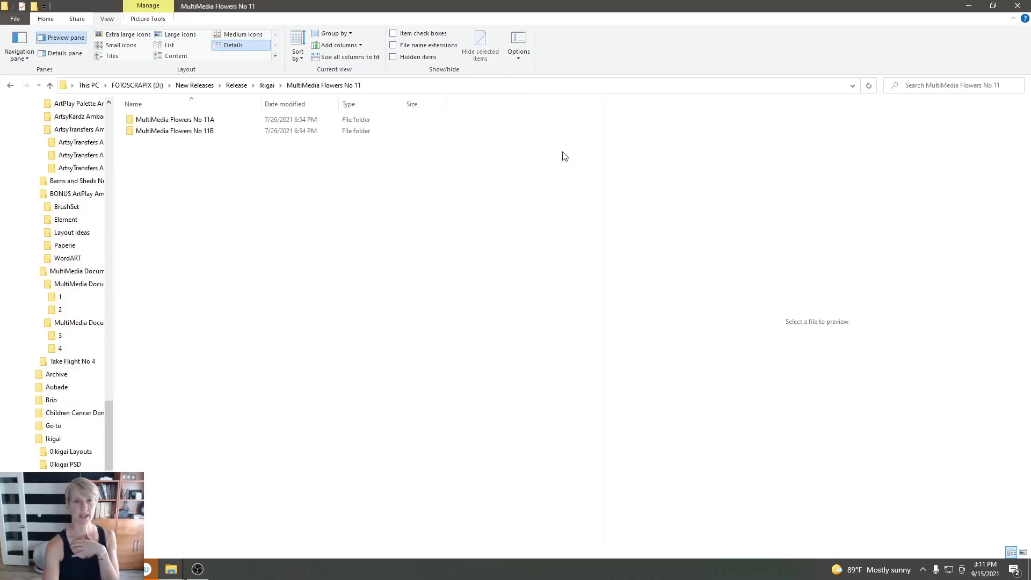
double_click(173, 121)
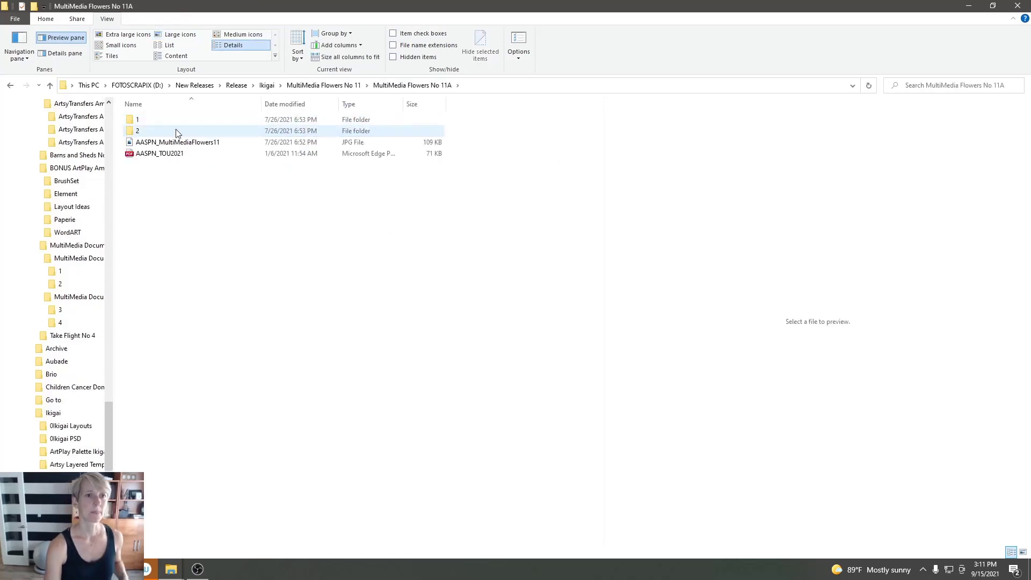
double_click(160, 131)
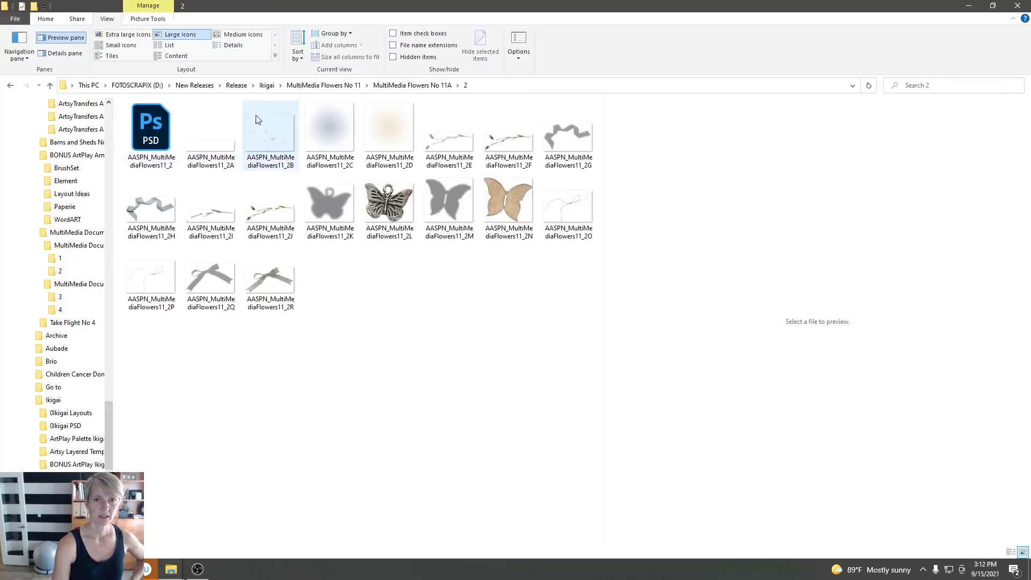
Step: Preview the thread images 2O and 2P, and select the AASPN_MultiMediaFlowers11_1M thread in folder 1
click(573, 210)
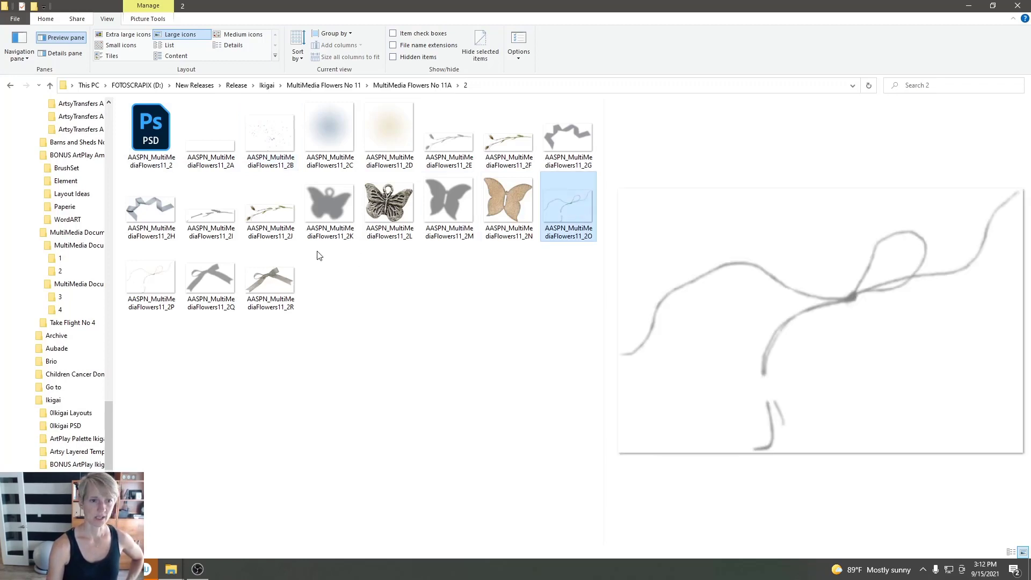
click(158, 278)
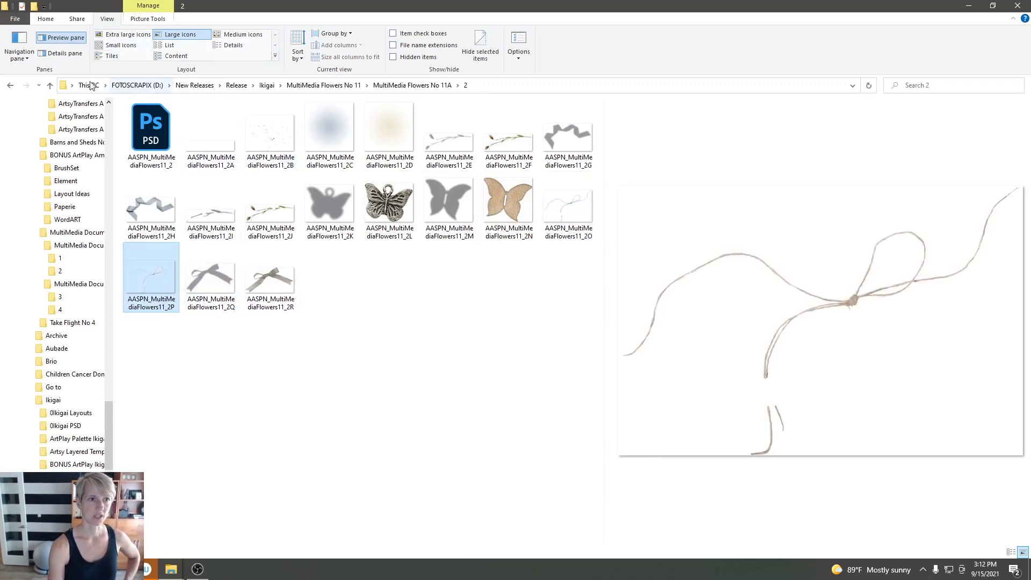
click(49, 85)
double_click(170, 120)
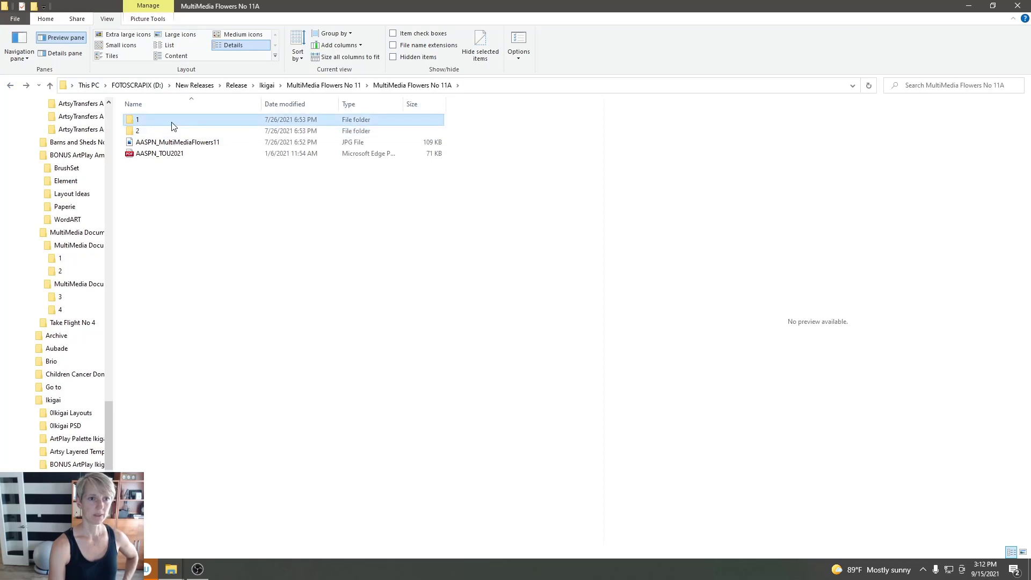
click(453, 202)
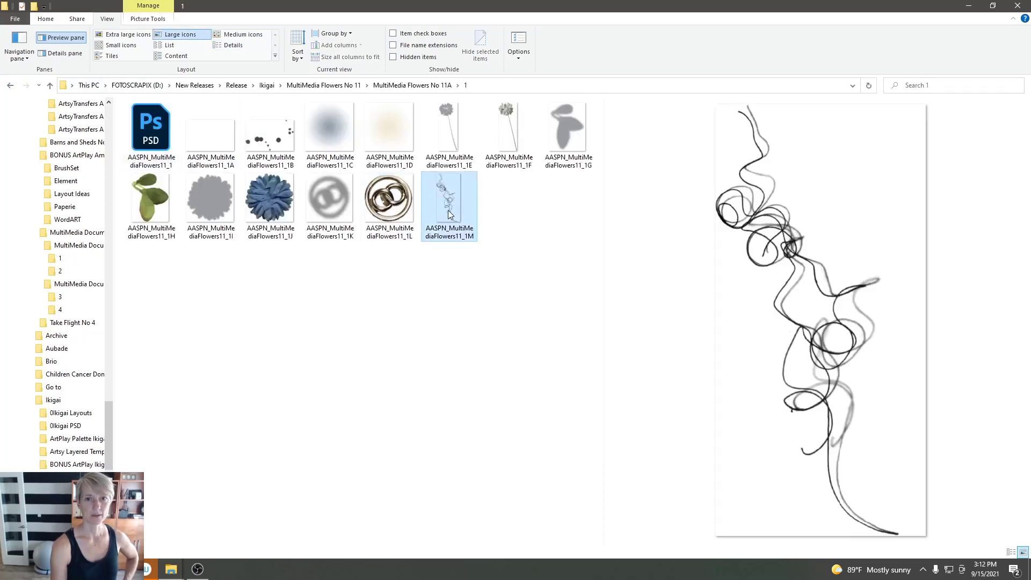
Step: Try placing the AASPN_MultiMediaFlowers11_1M thread in the Photoshop layout, rotated -81.89° across the portrait's lower edge
drag(451, 200, 356, 224)
drag(332, 280, 297, 383)
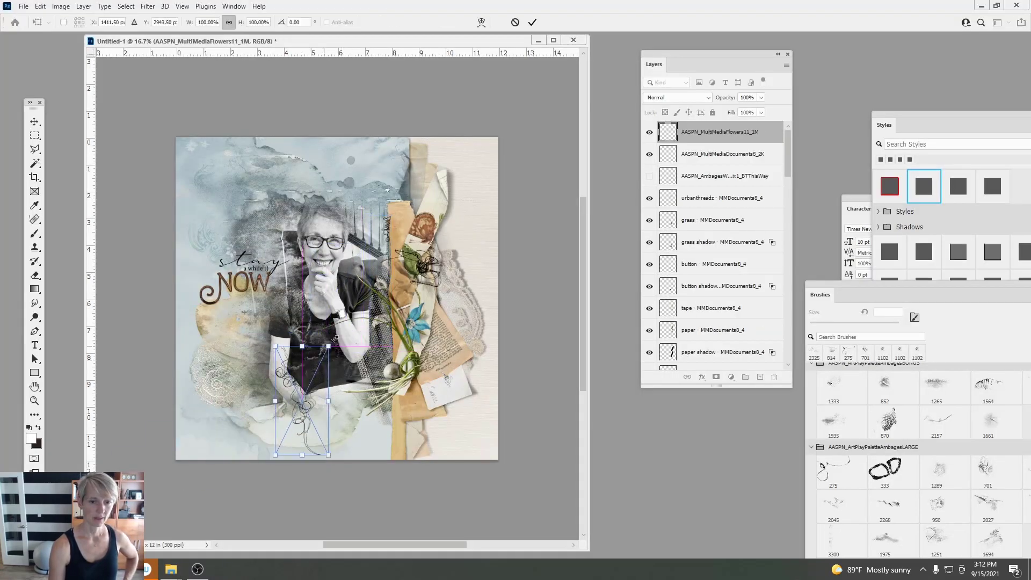
drag(334, 342, 219, 337)
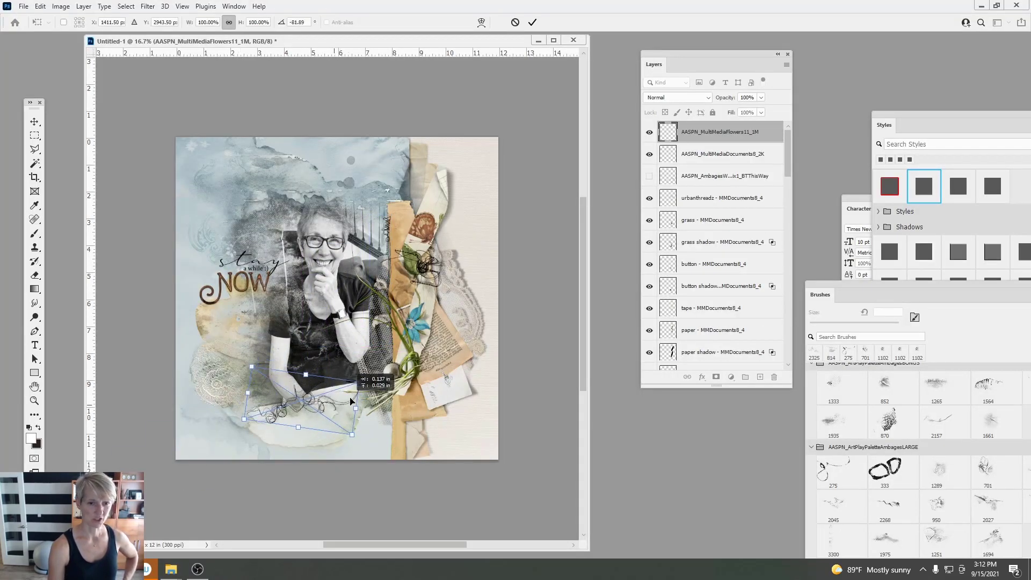
drag(300, 397, 321, 385)
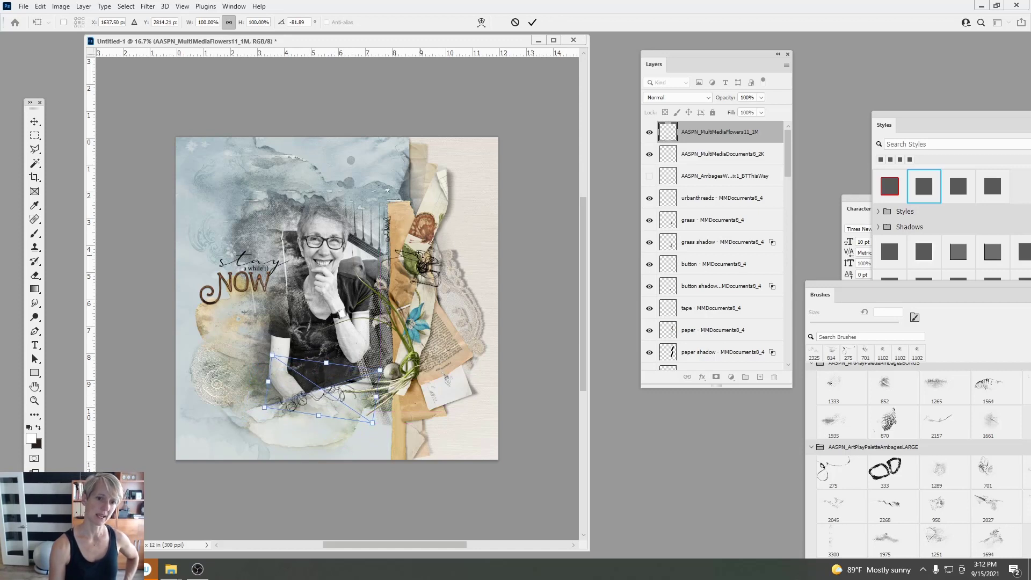
click(515, 22)
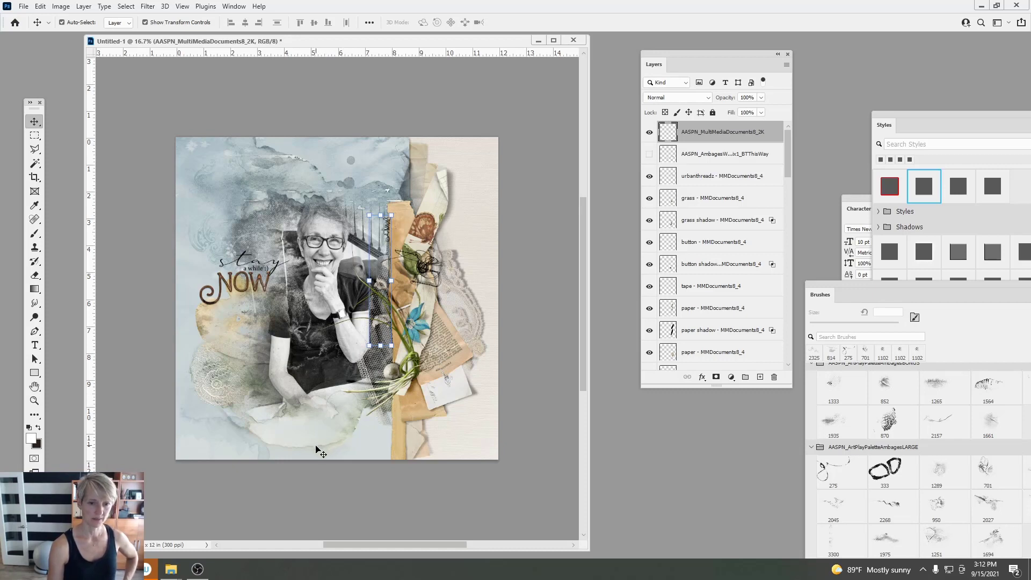
Step: Check which element the tape - MMDocuments8_4 layer holds by hiding and showing it
mouse_move(178, 569)
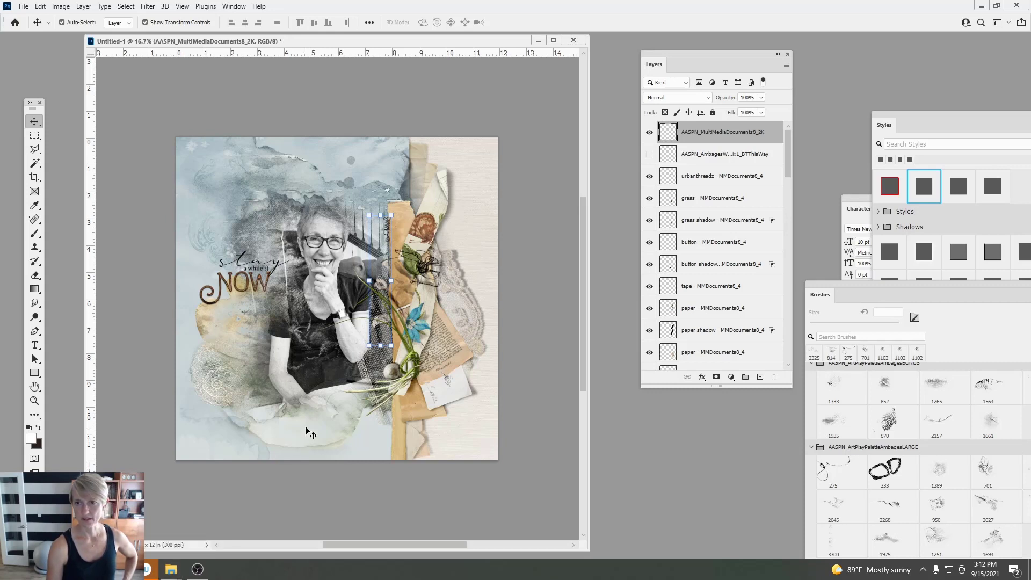
scroll(790, 144, down, 3)
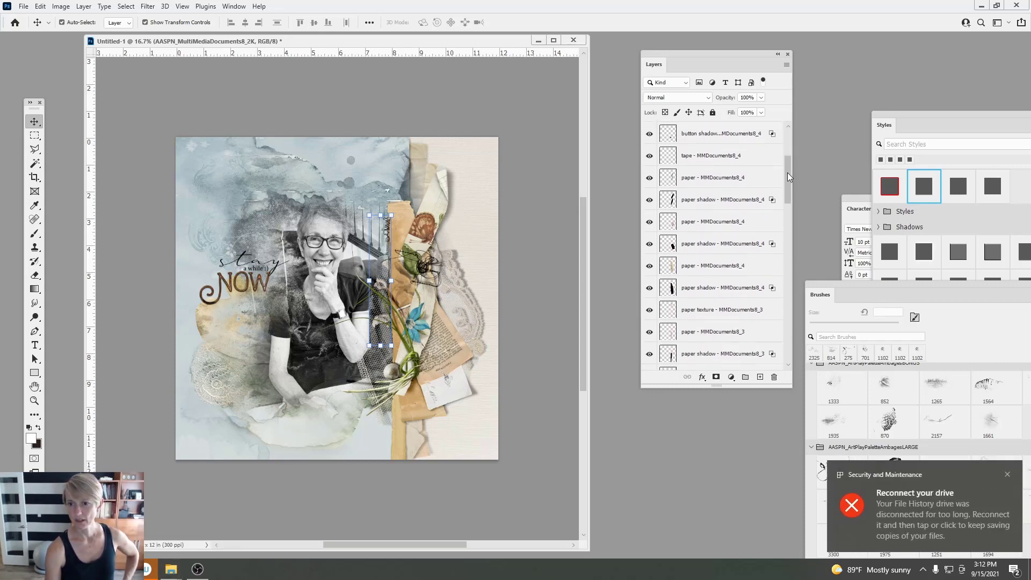
scroll(788, 178, down, 5)
click(1008, 475)
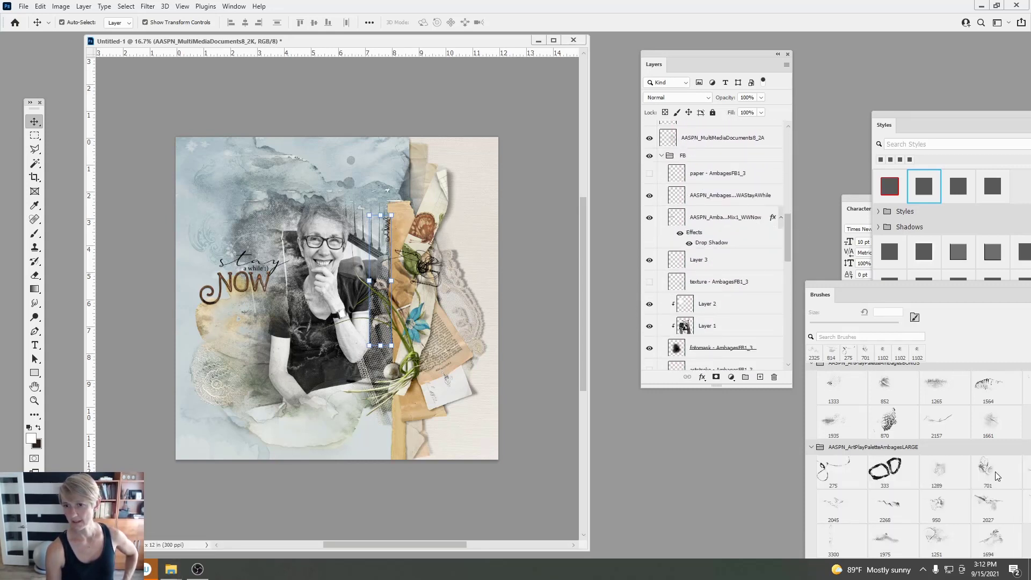
drag(788, 226, 785, 160)
click(690, 199)
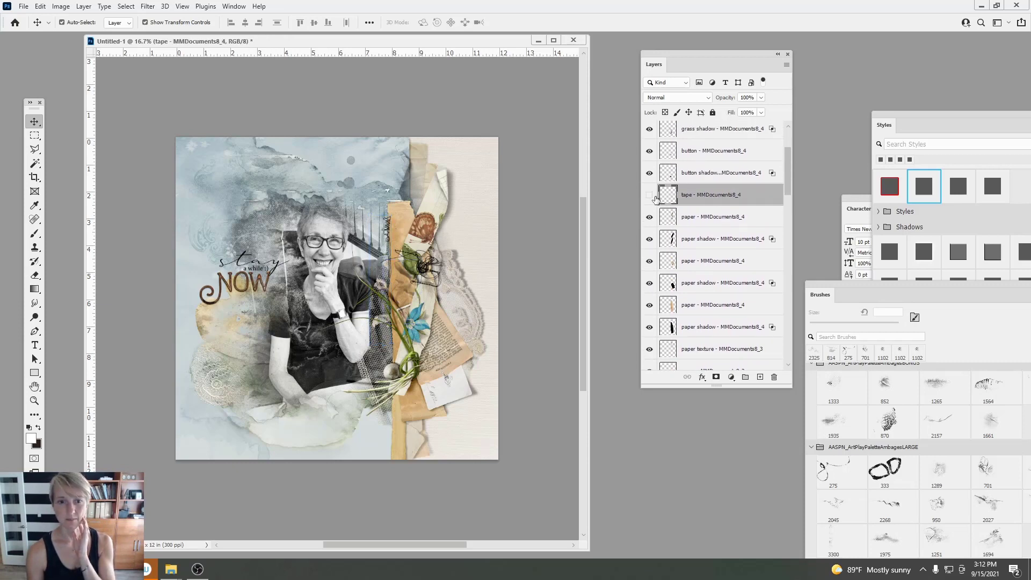
click(650, 195)
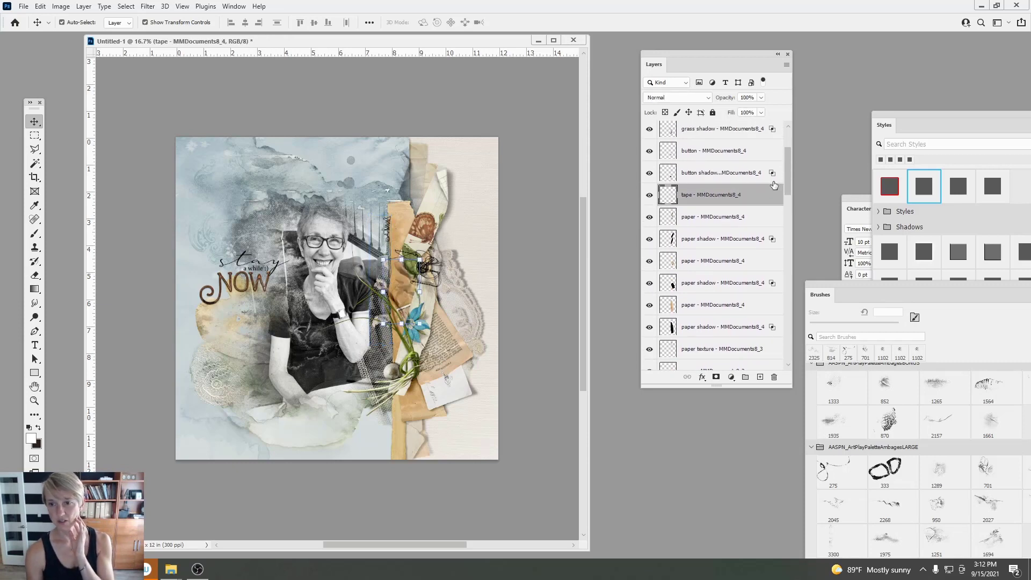
Step: Group all the MMDocuments layers down to AASPN_MultiMediaDocuments8_2A and name the group MM
drag(789, 177, 790, 226)
click(736, 176)
shift+click(744, 245)
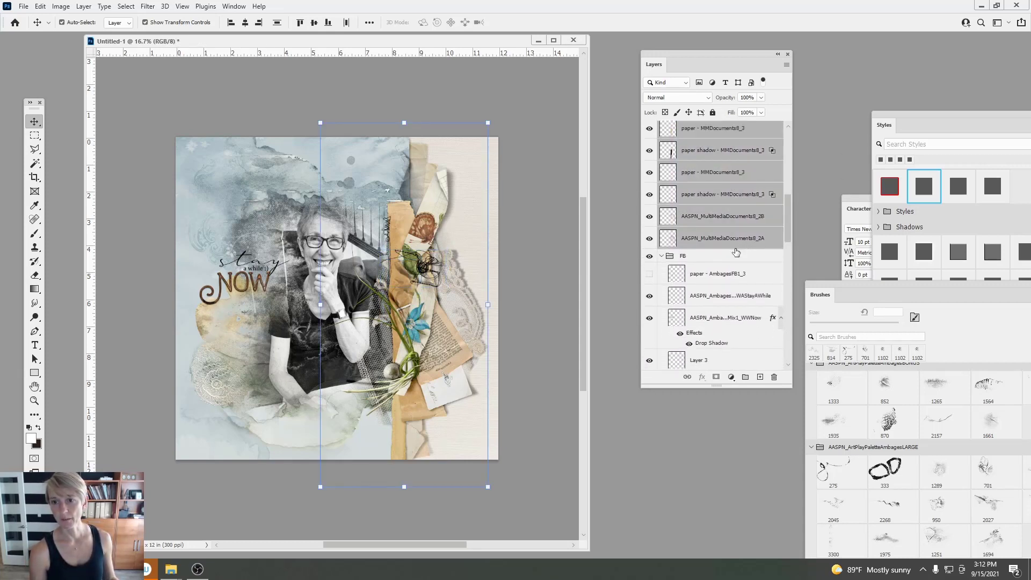
click(84, 8)
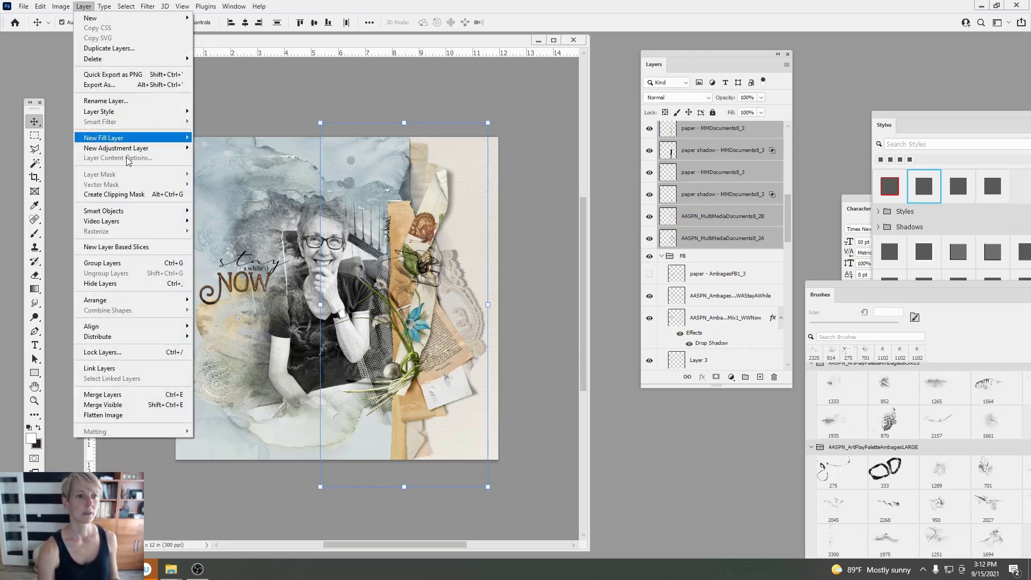
click(115, 264)
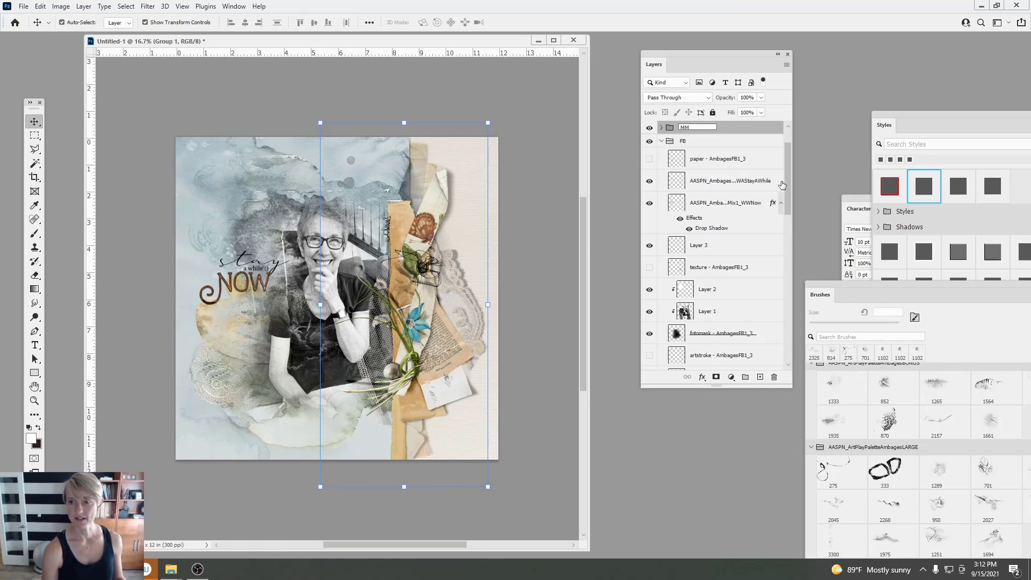
Step: Examine the goldpaint, texture and lace layers of ATAmbages_1, hiding and showing the texture layer to identify its content
drag(788, 201, 790, 280)
click(720, 192)
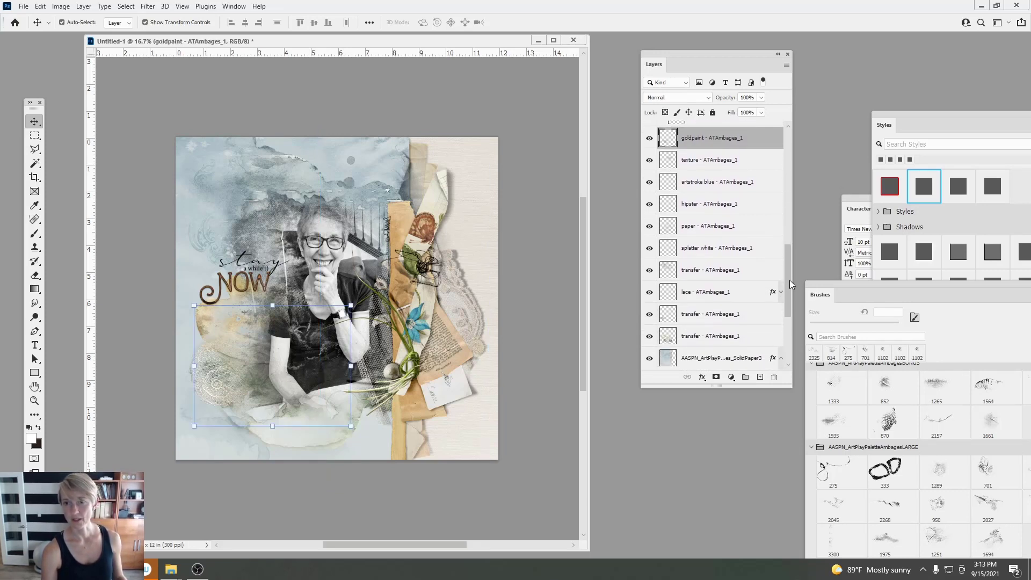
click(694, 163)
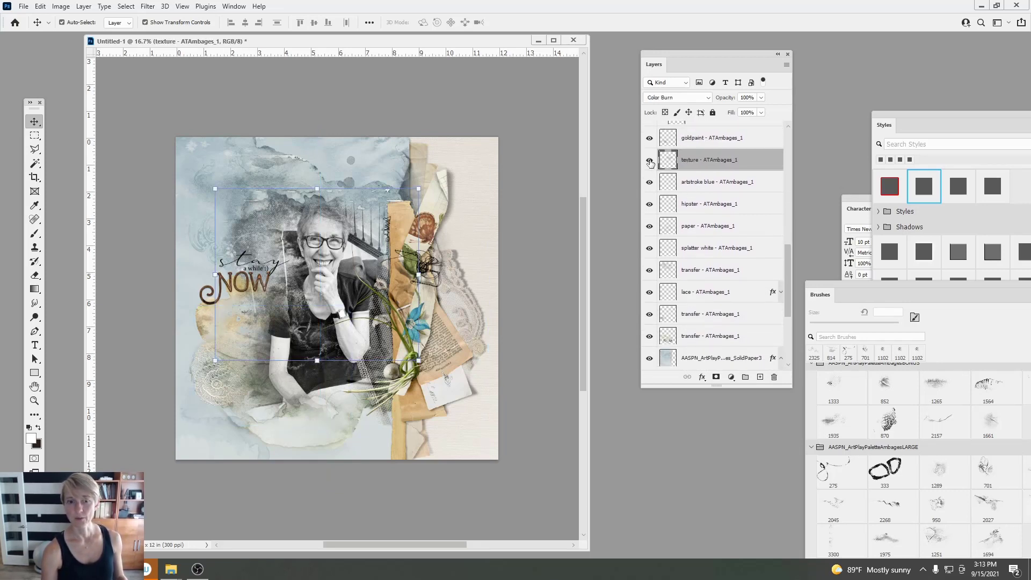
click(649, 161)
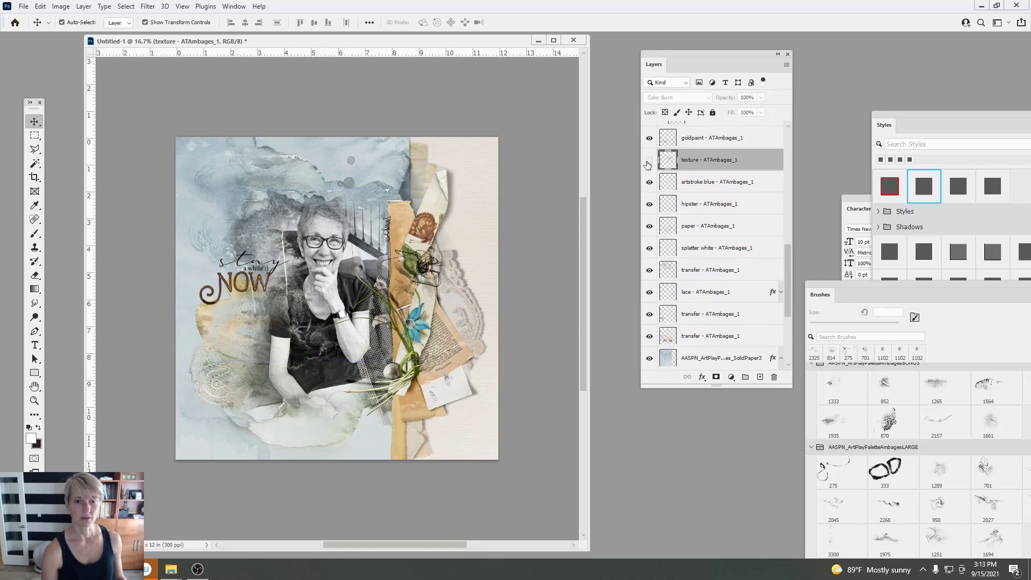
click(649, 160)
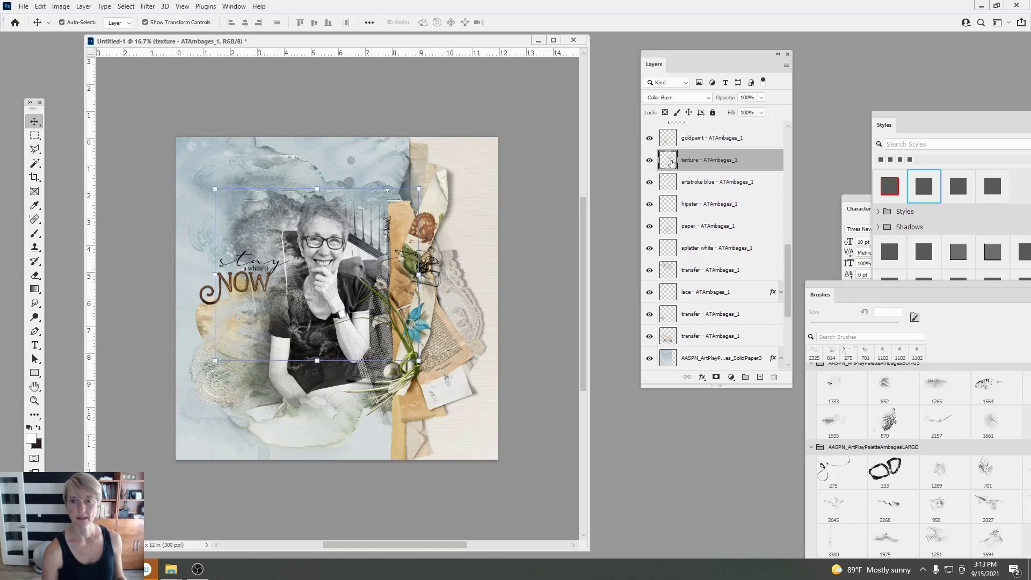
click(698, 292)
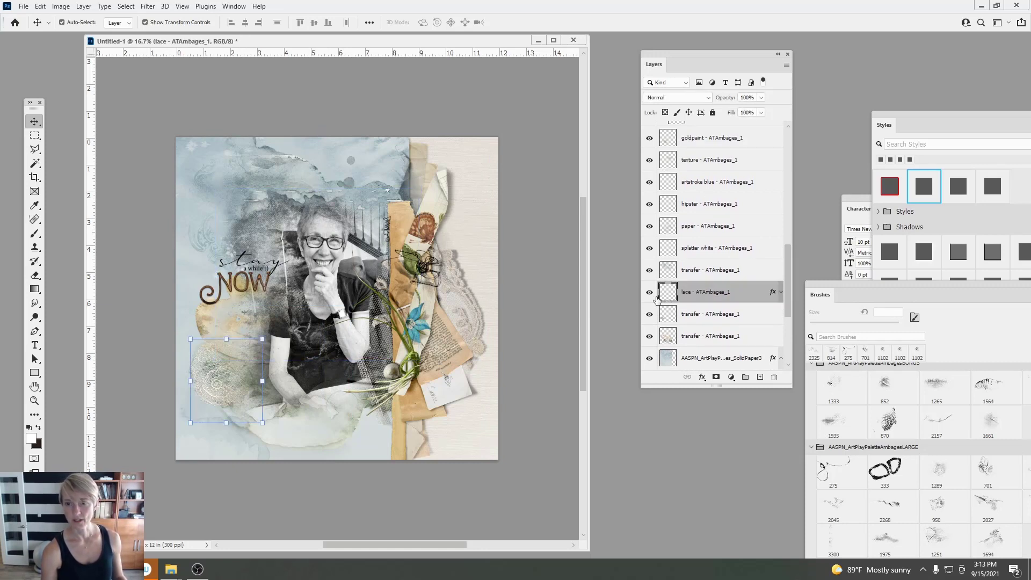
Step: Check the paper - ATAmbages_1 layer's visibility, duplicate it, and place the copy between the MM and FB groups
click(698, 226)
click(649, 228)
click(649, 228)
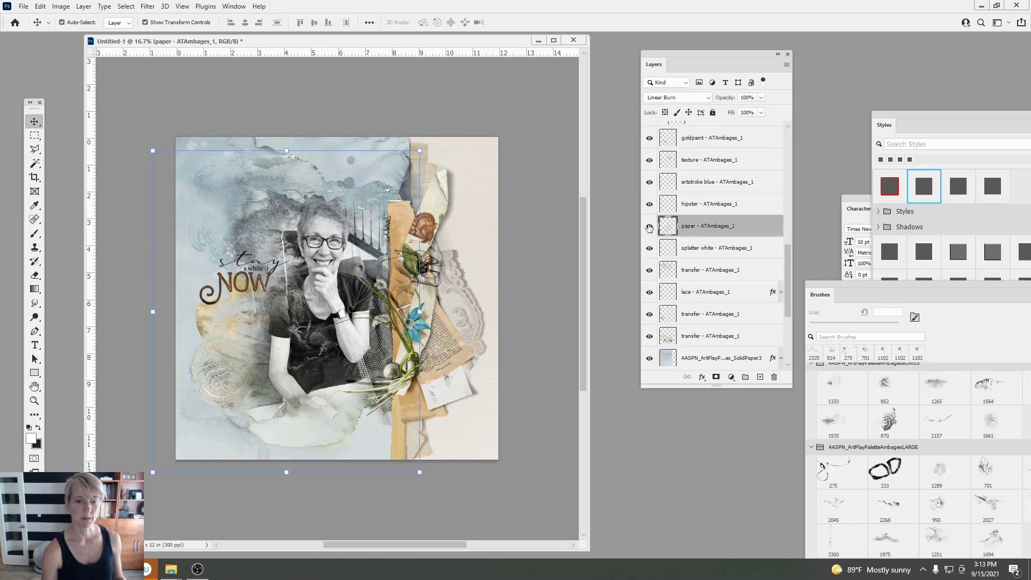
key(ctrl+j)
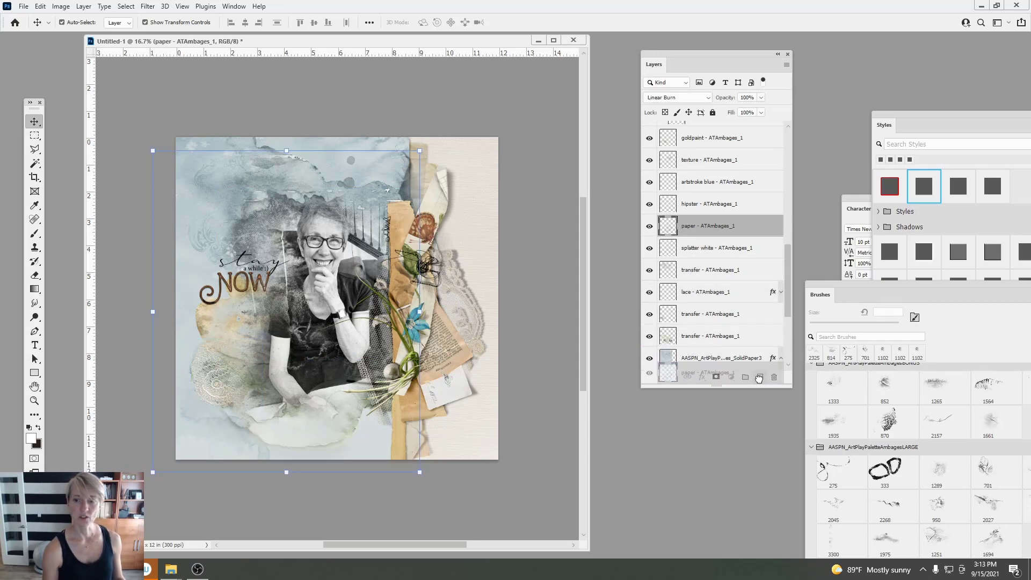
drag(697, 229, 716, 152)
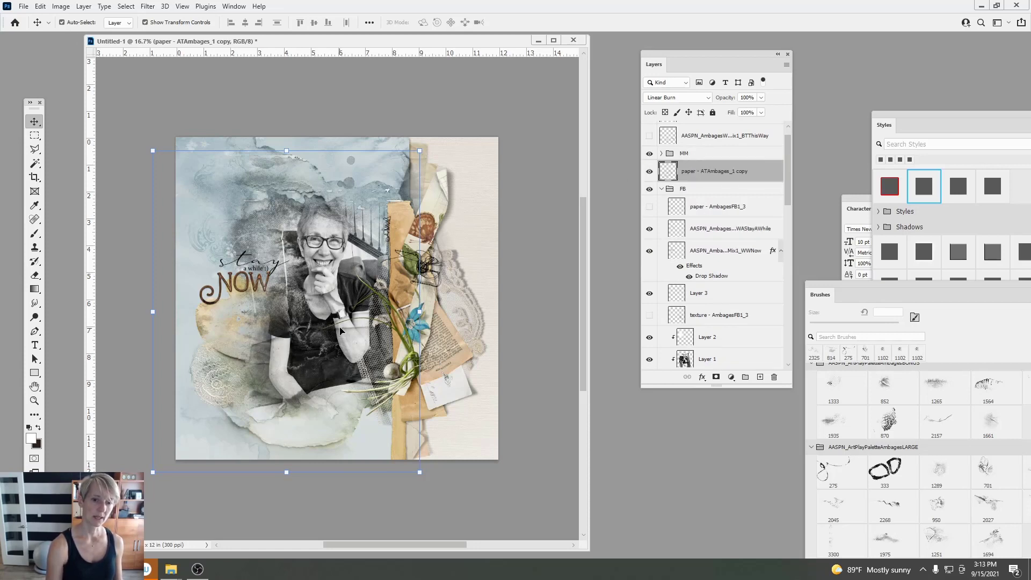
Step: Move the paper copy down across the portrait's lower edge and rotate it to about -5.59°
drag(340, 329, 348, 374)
drag(348, 397, 317, 415)
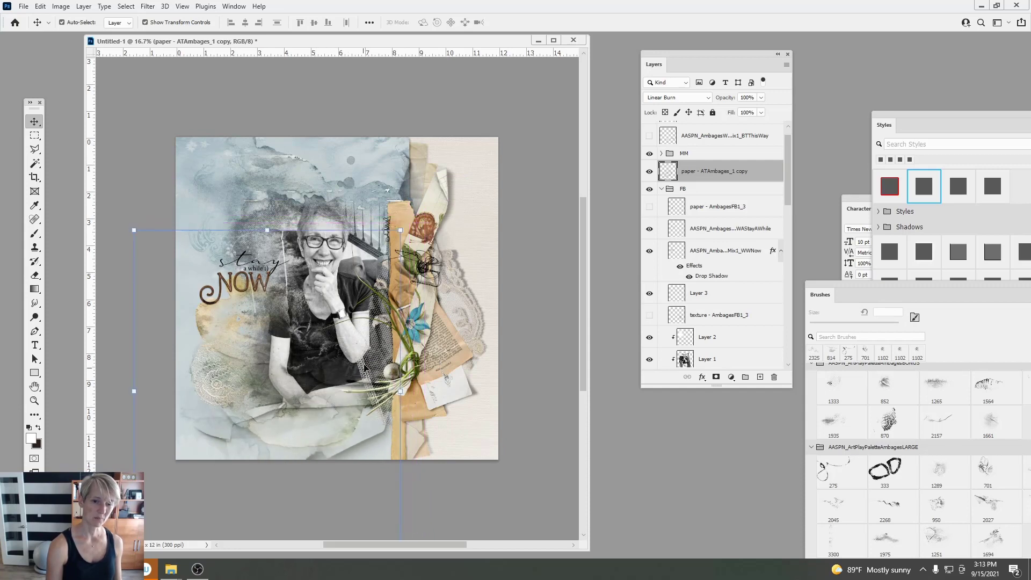
drag(367, 219, 350, 210)
drag(322, 278, 331, 265)
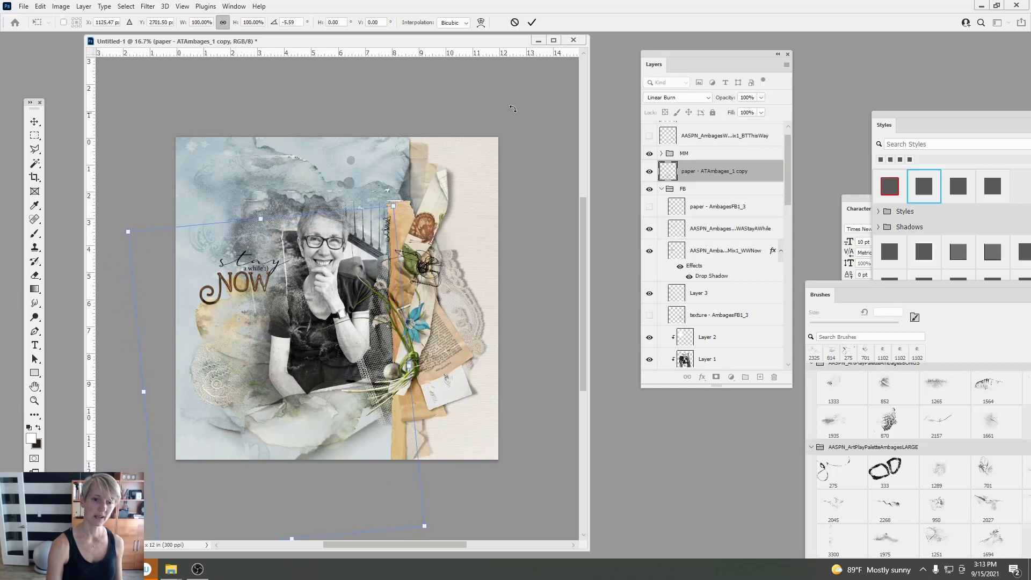
Step: Erase the paper copy's lower part near the canvas's bottom edge using the Eraser with the 1533 px brush
right_click(35, 277)
click(86, 285)
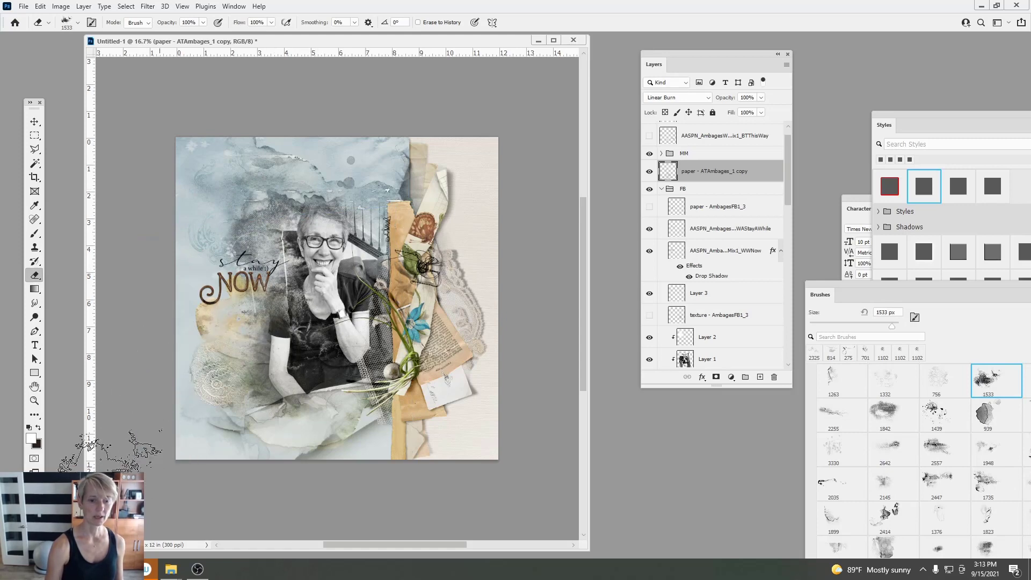
drag(299, 468, 386, 447)
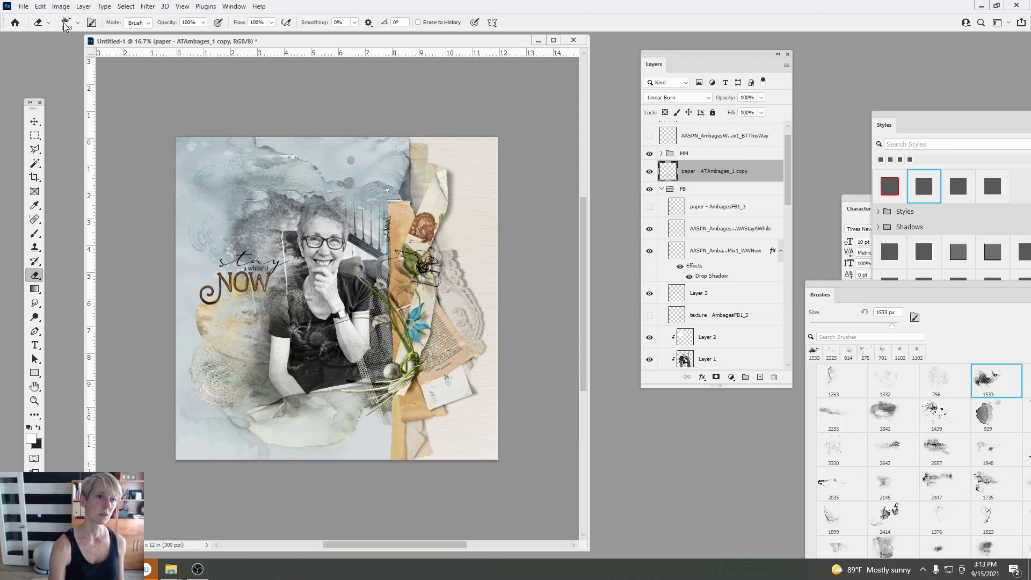
Step: Save the layered document in Photoshop format as Layout3 in the Ambages folder
click(23, 7)
click(43, 136)
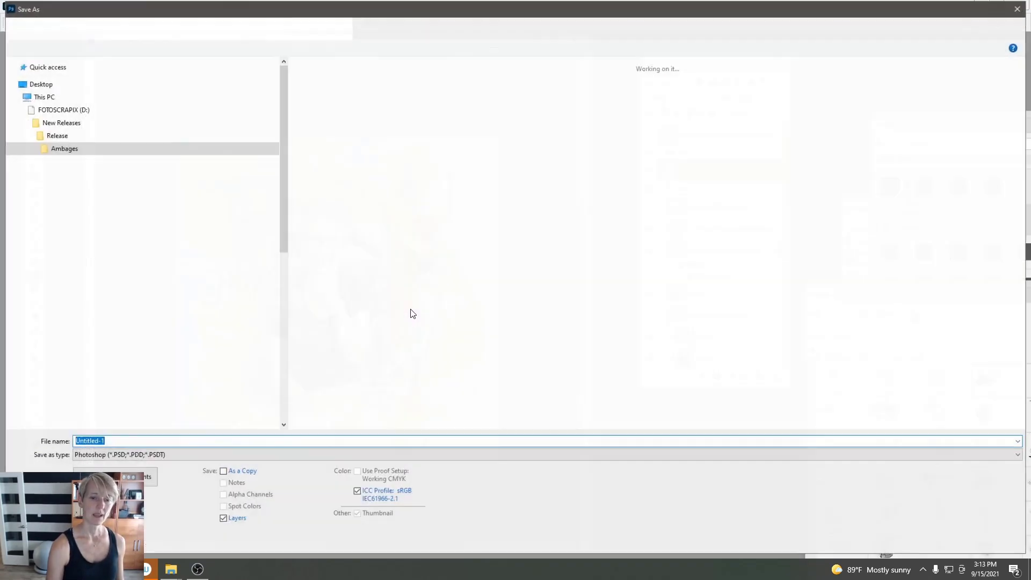
click(993, 88)
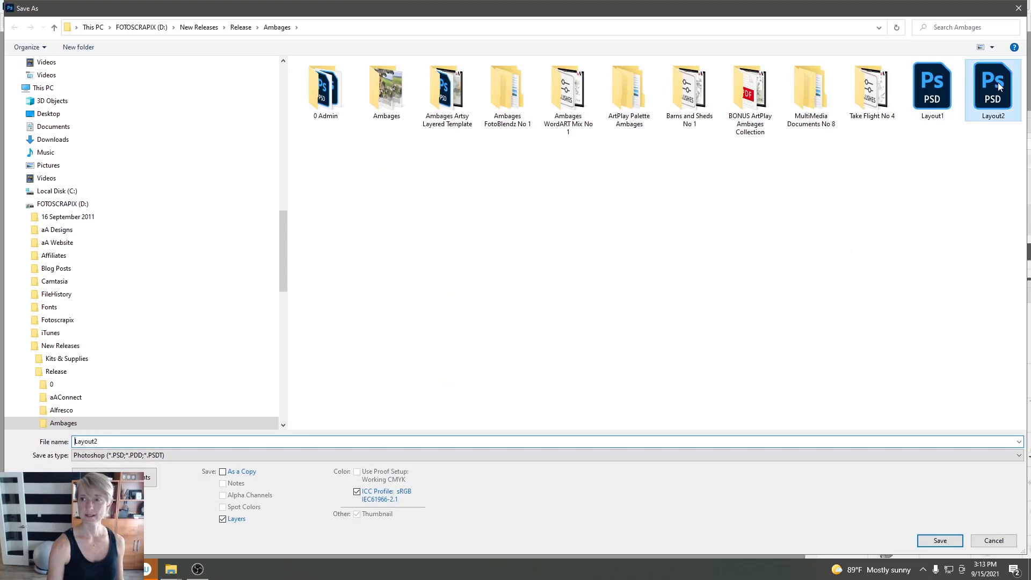
click(106, 441)
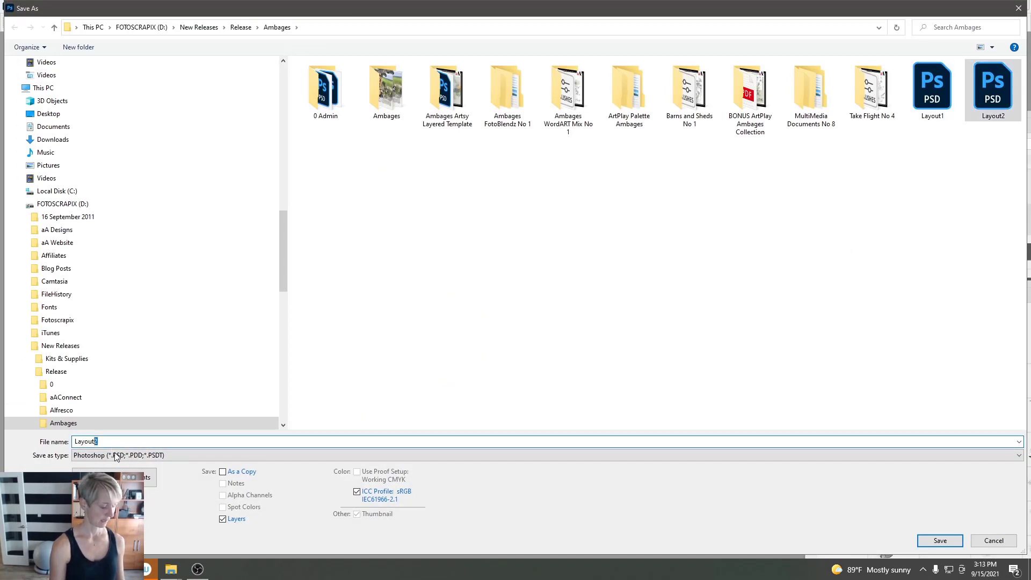
text(3)
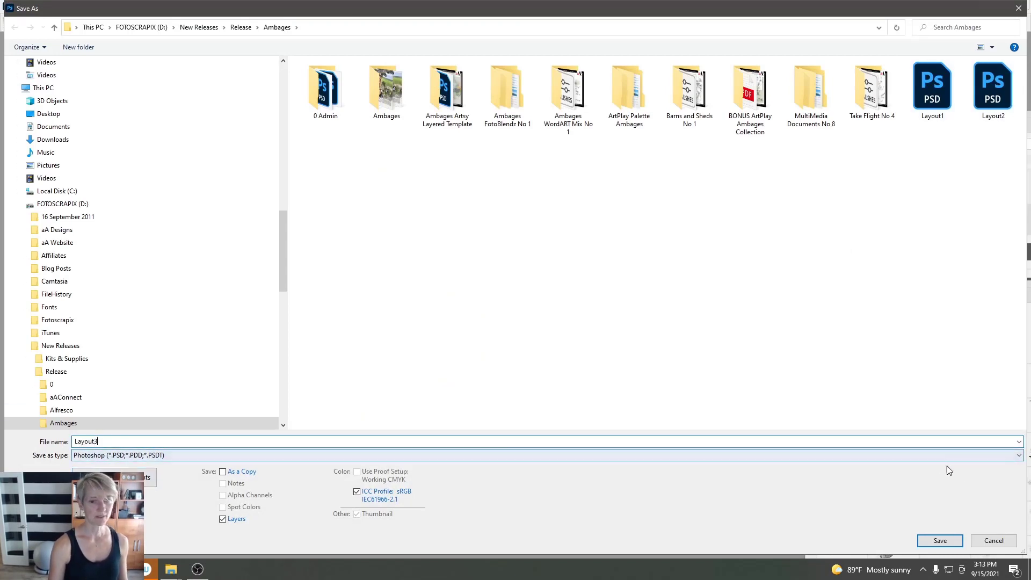
click(940, 540)
click(634, 161)
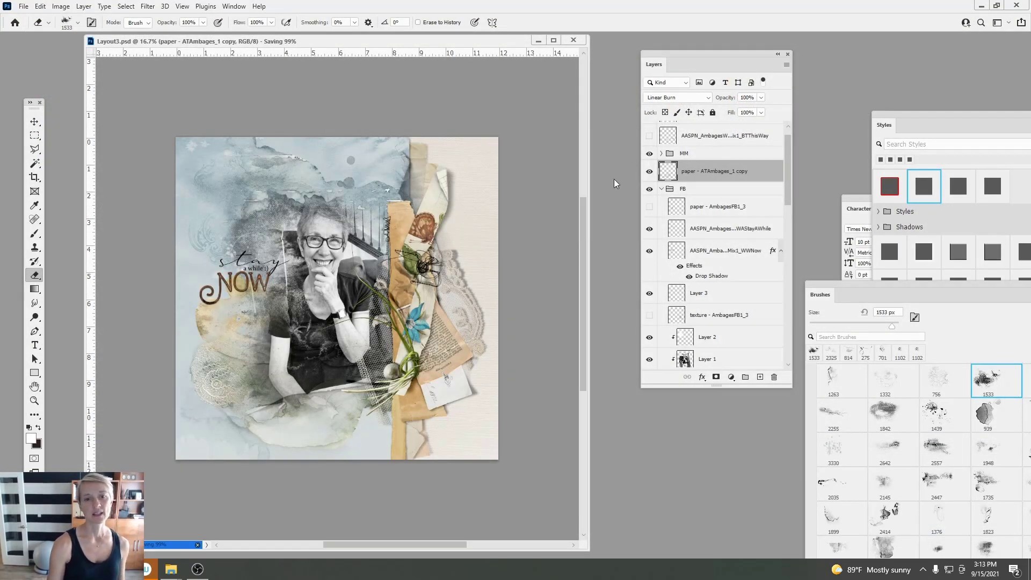
Step: Create a new 12 x 12 in document at 300 ppi with RGB colour and a white background
click(23, 6)
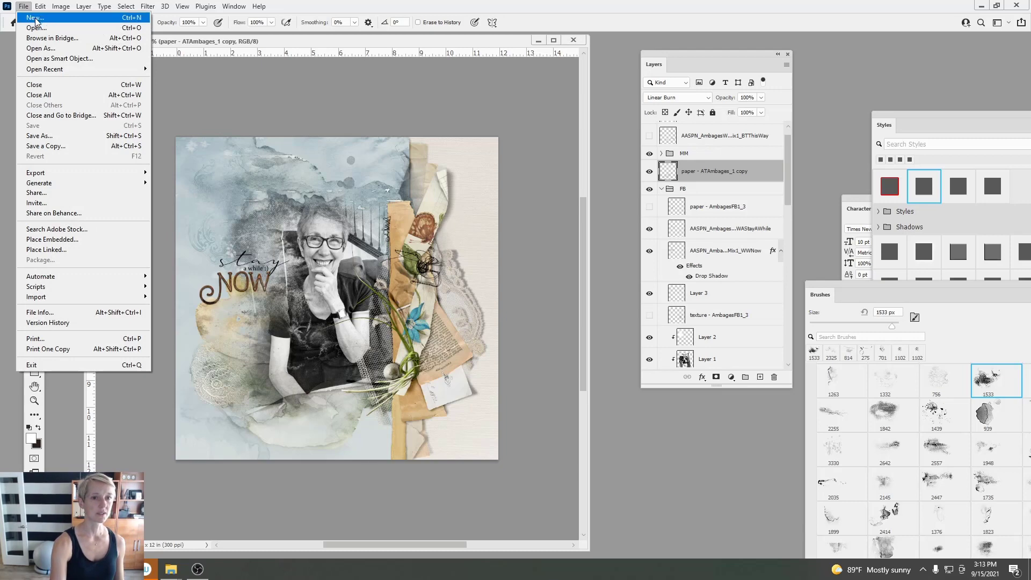
click(36, 18)
click(382, 185)
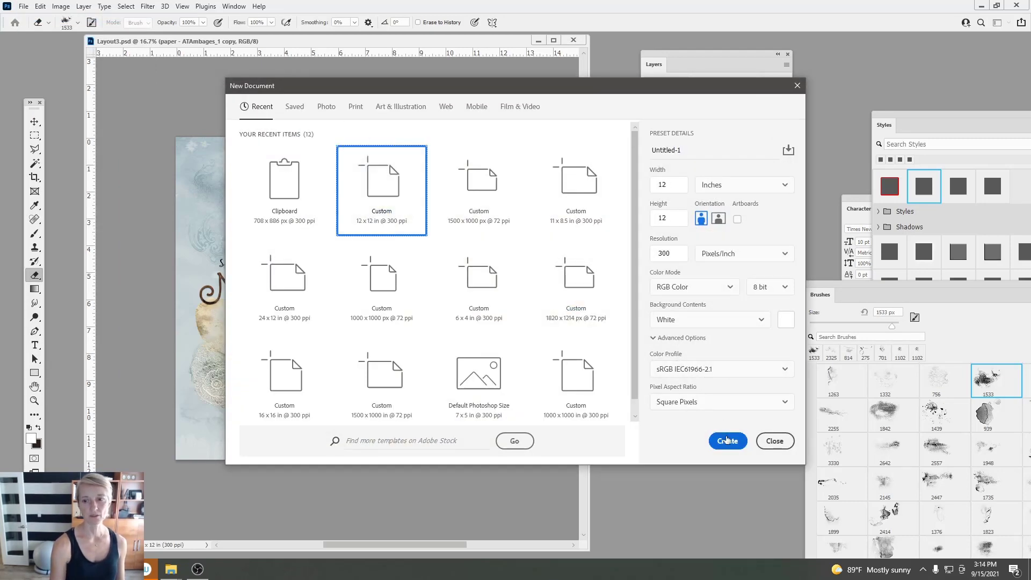
click(727, 441)
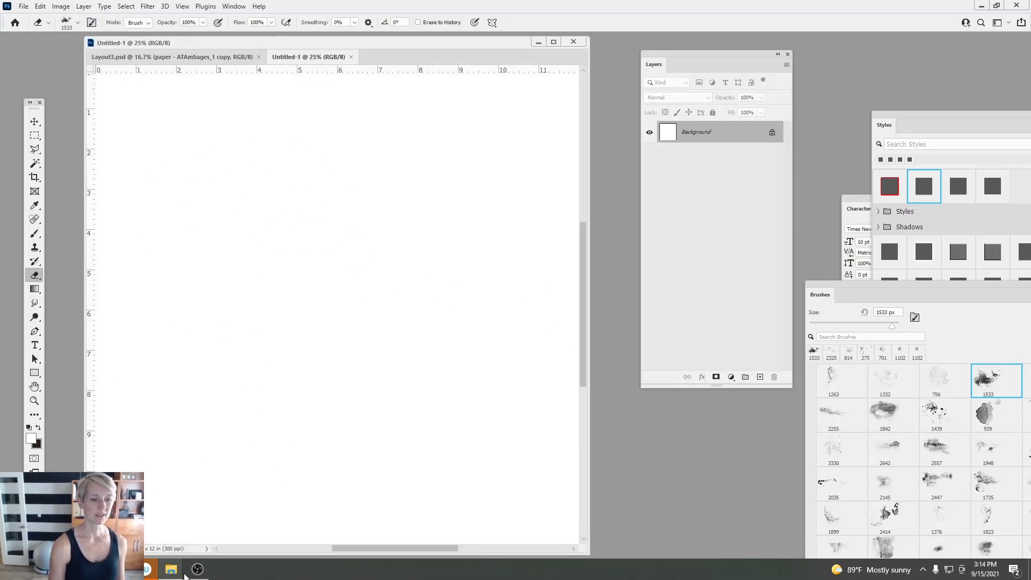
Step: Switch to File Explorer and open the Ambages folder inside the Release folder
mouse_move(175, 572)
click(159, 533)
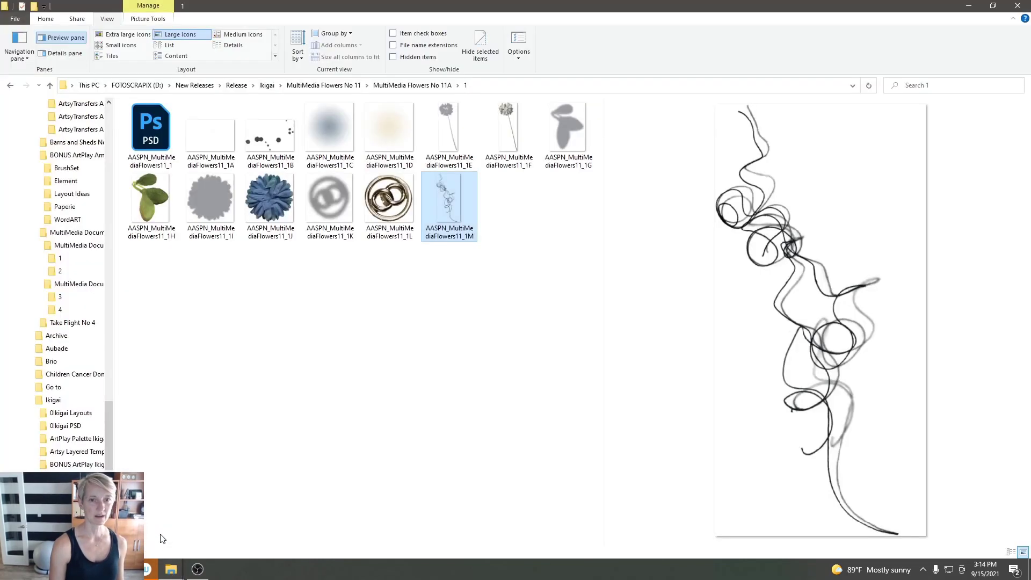
click(215, 545)
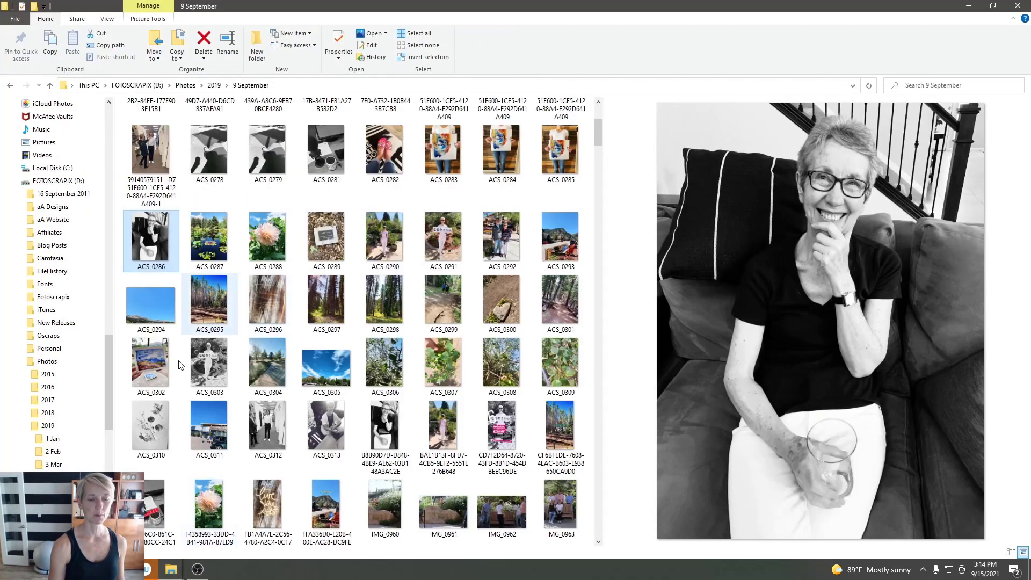
click(161, 528)
mouse_move(171, 575)
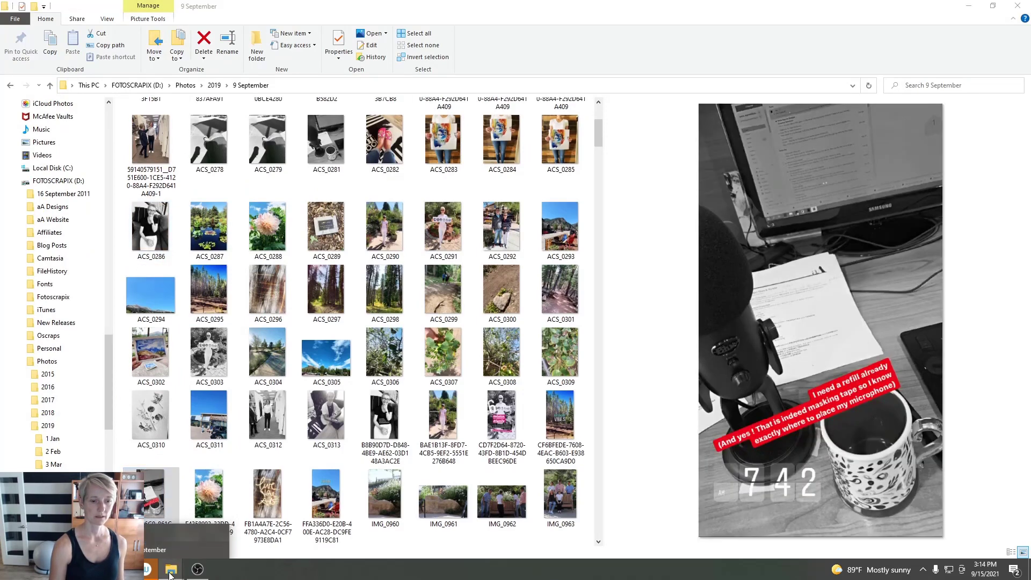
click(168, 532)
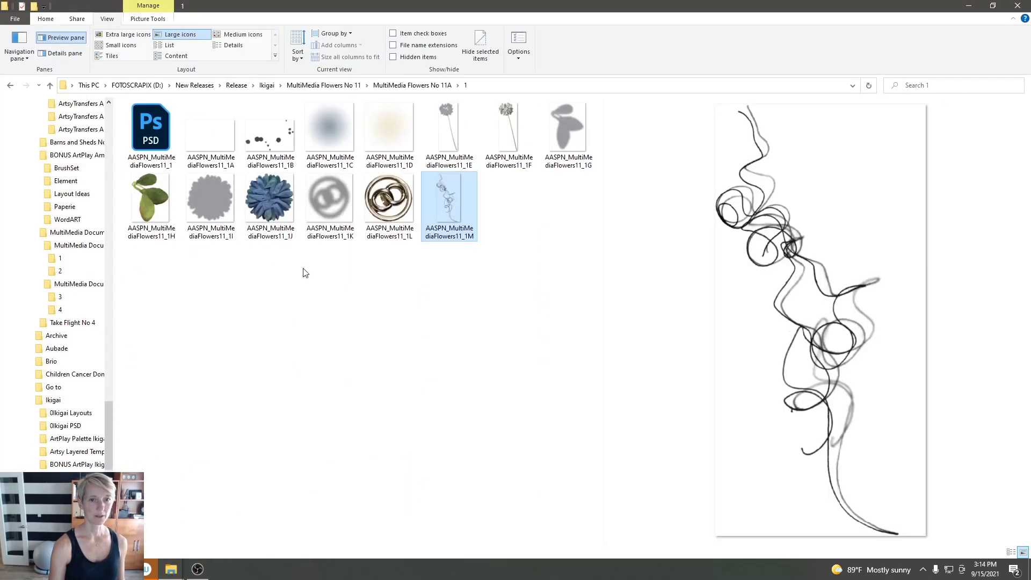
click(237, 86)
double_click(333, 132)
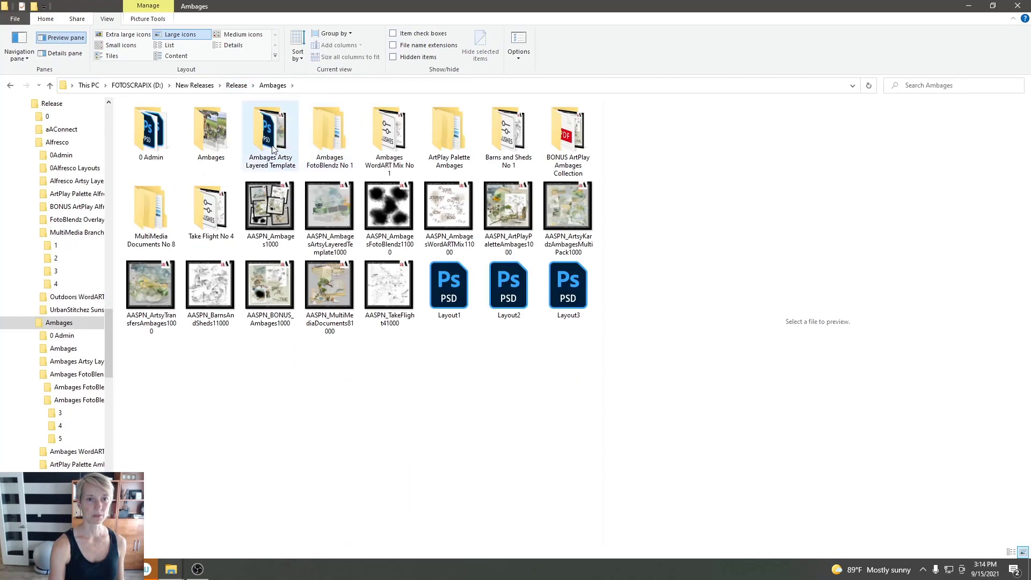
Step: Open the Paperie folder of ArtPlay Palette Ambages A within ArtPlay Palette Ambages
click(441, 133)
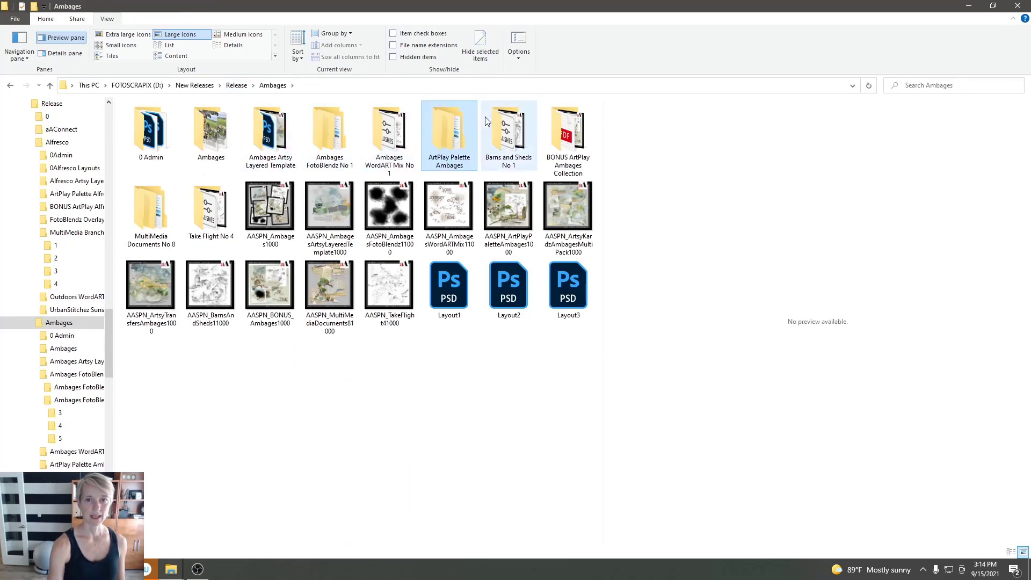
double_click(450, 139)
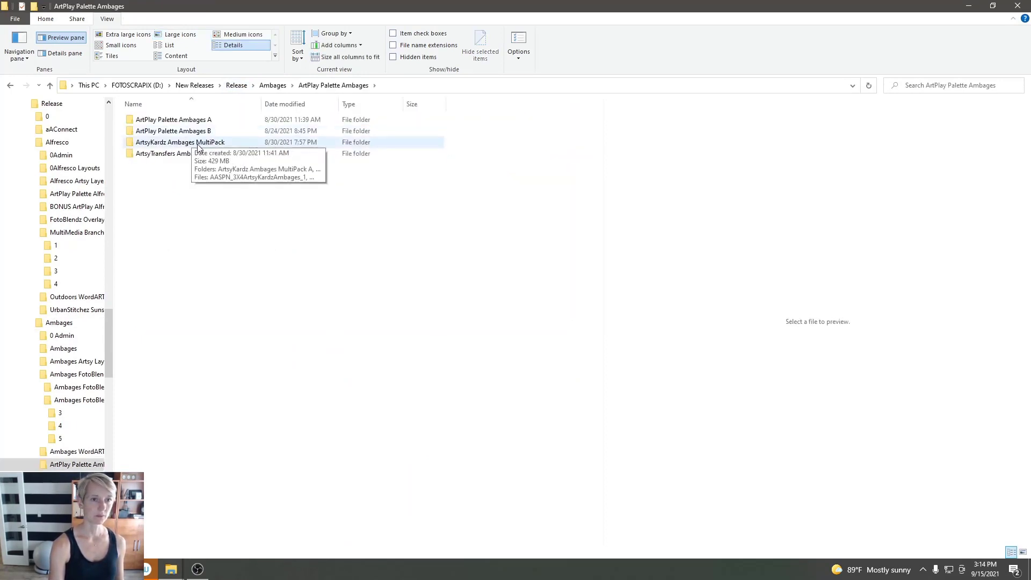
double_click(188, 119)
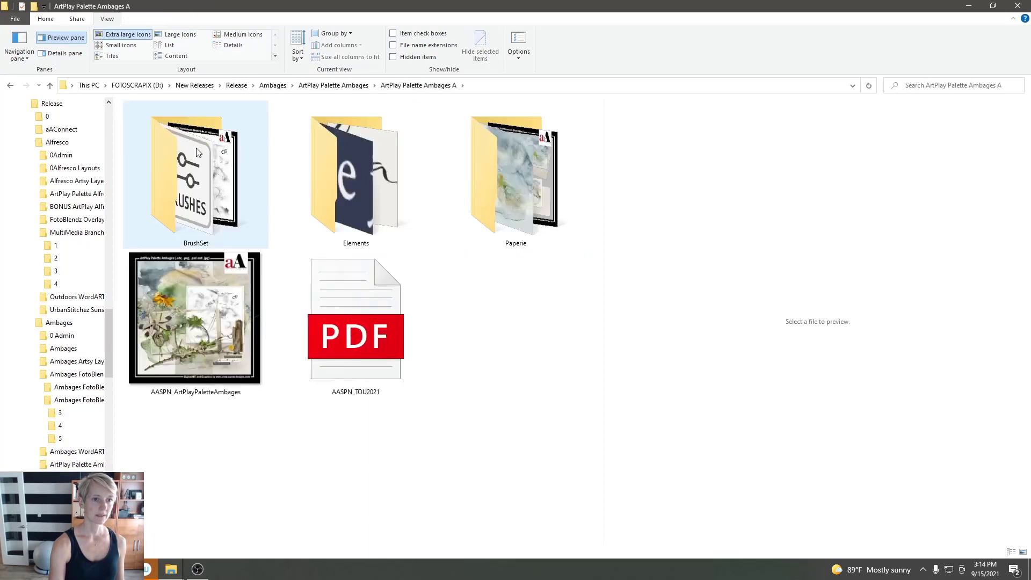
double_click(487, 159)
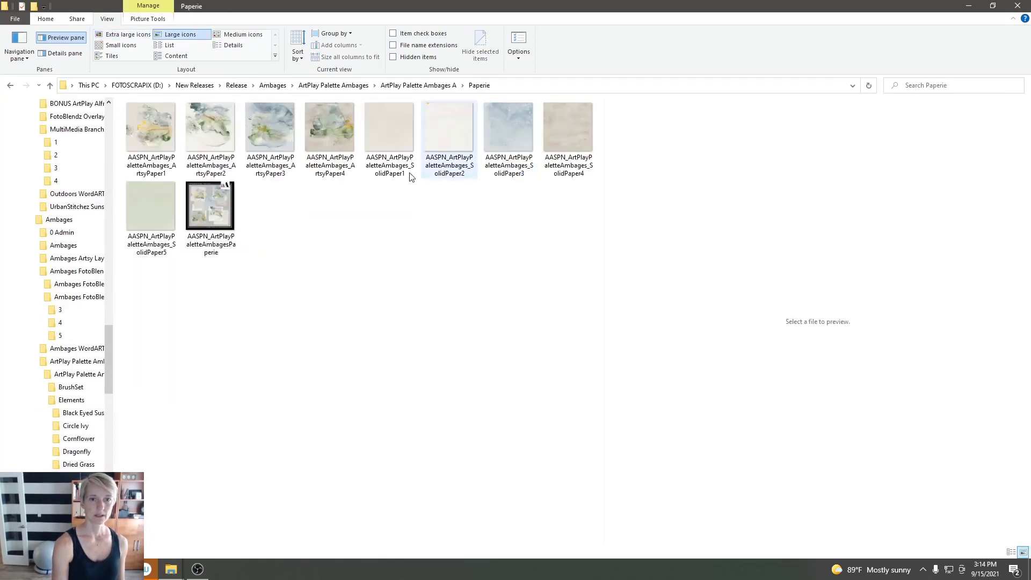
Step: Place the AASPN_ArtPlayPaletteAmbages_SolidPaper4 background into the new Photoshop document at full canvas size
drag(567, 129, 230, 409)
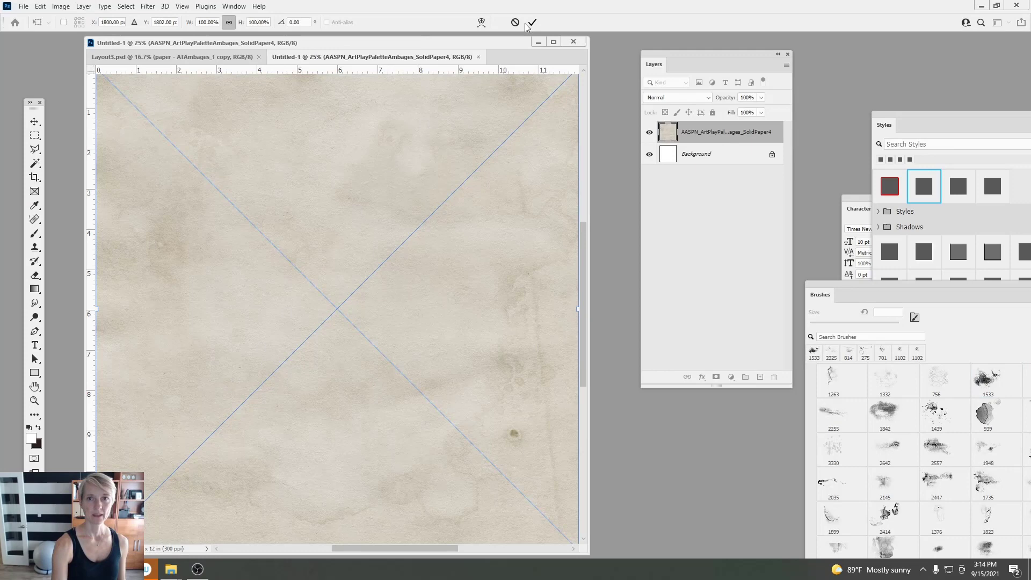
click(532, 23)
key(e)
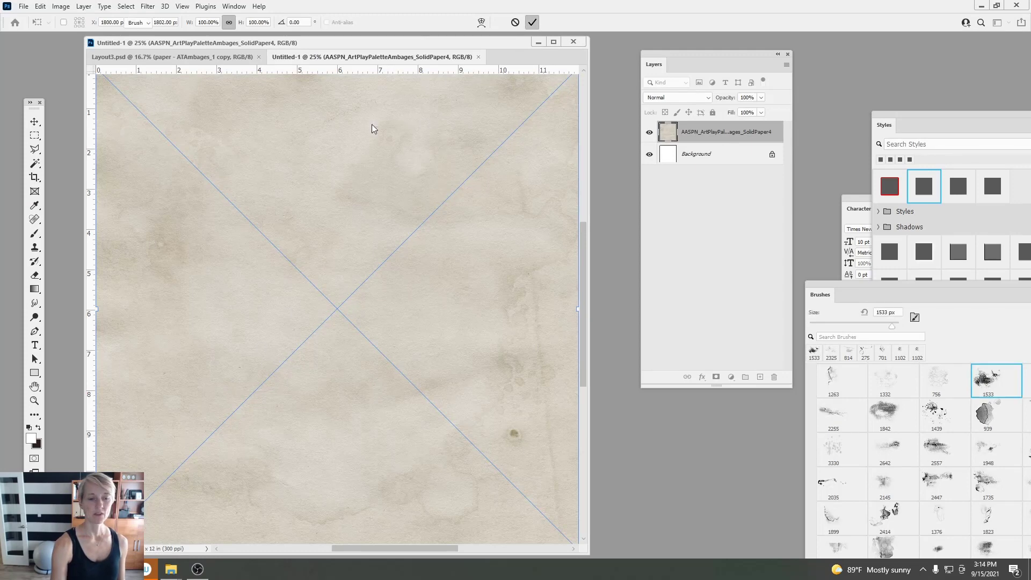
Step: Switch to File Explorer and open the ArtsyKardz Ambages MultiPack folder within ArtPlay Palette Ambages
mouse_move(153, 568)
click(160, 535)
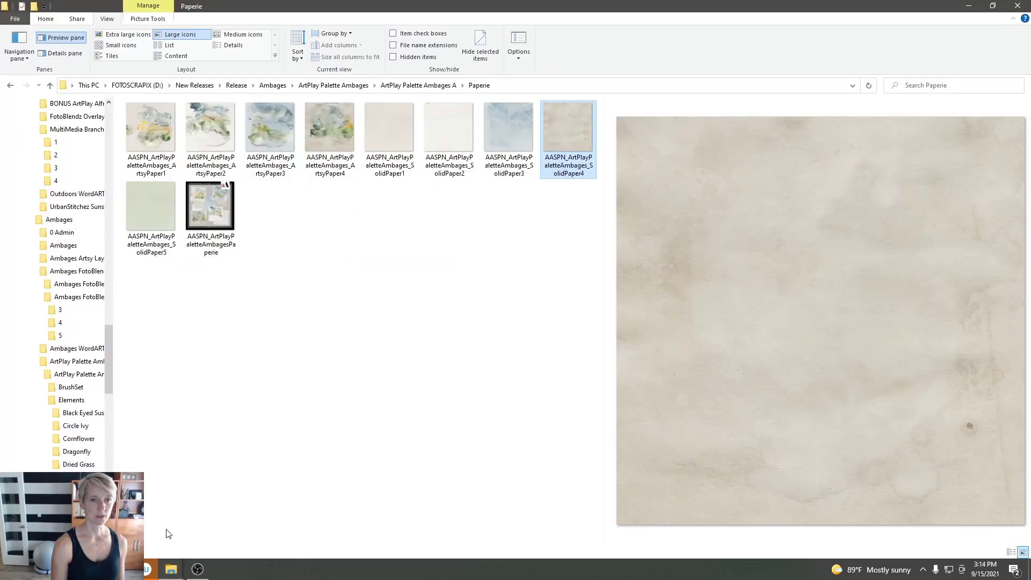
click(337, 85)
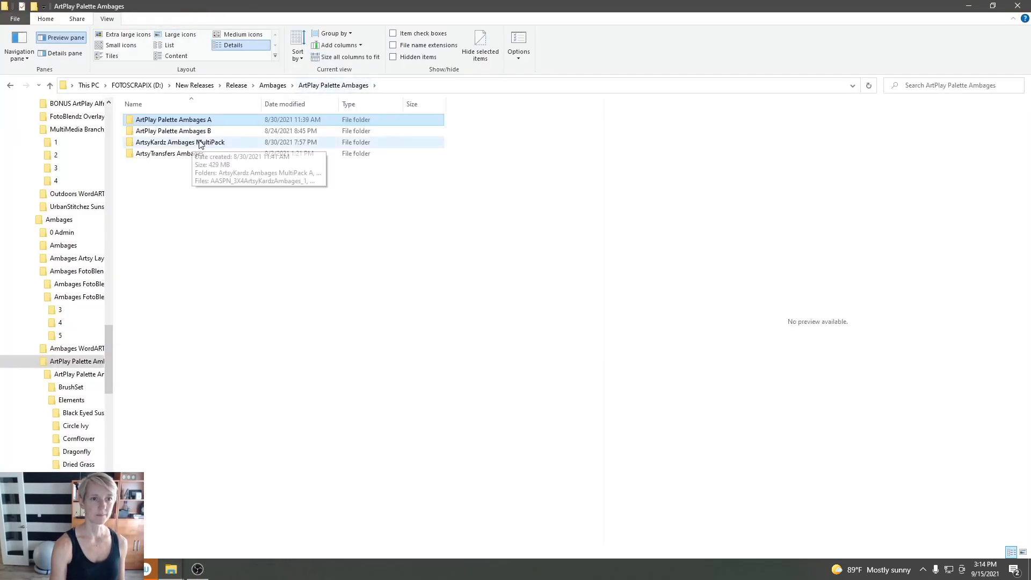
click(182, 143)
double_click(182, 143)
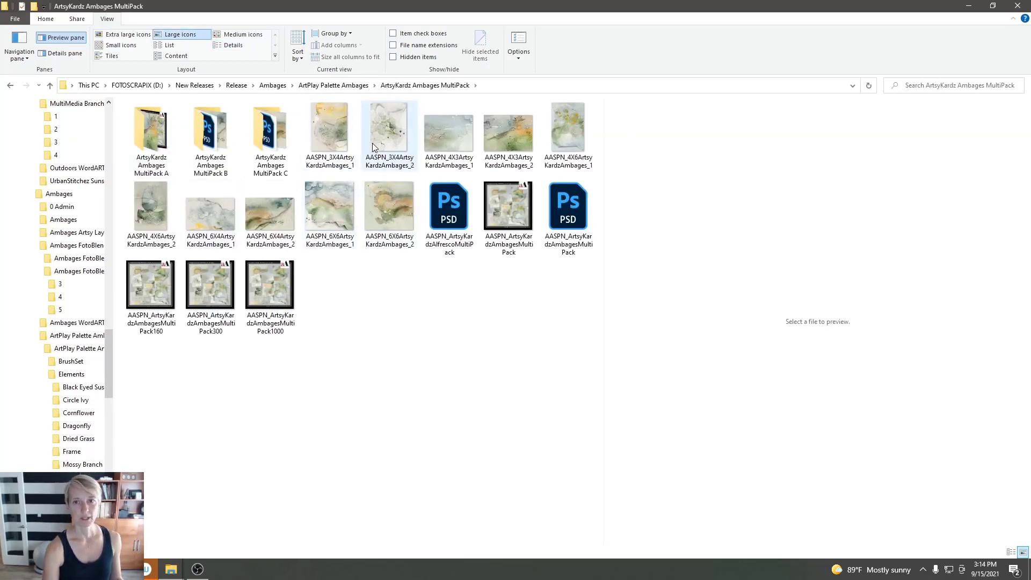
Step: Select the 4X6 cards 1 and 2, 6X4 card 1, 3X4 cards 1 and 2, and 4X3 card 2
click(153, 211)
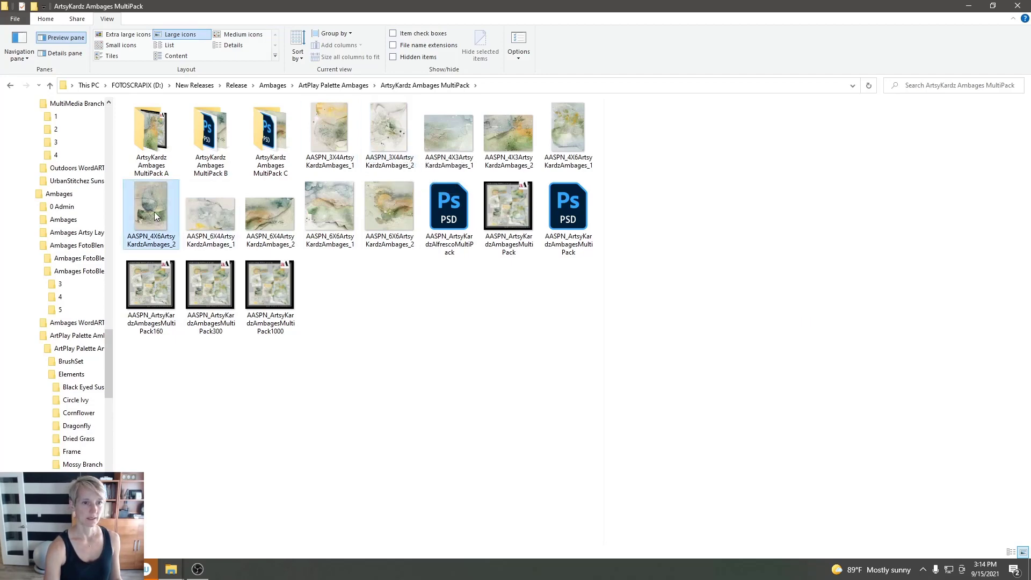
ctrl+click(215, 216)
ctrl+click(343, 131)
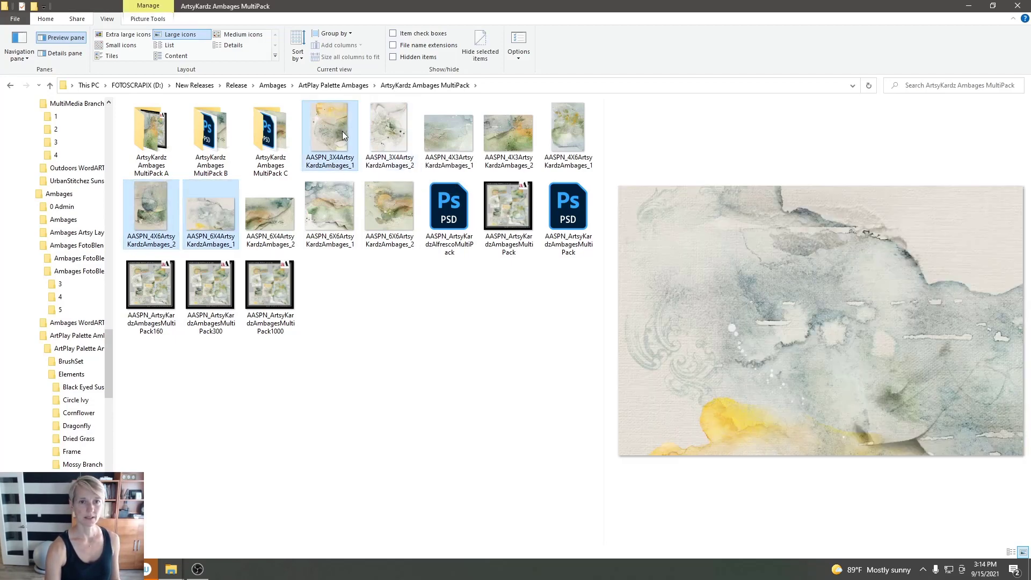
ctrl+click(397, 131)
ctrl+click(508, 139)
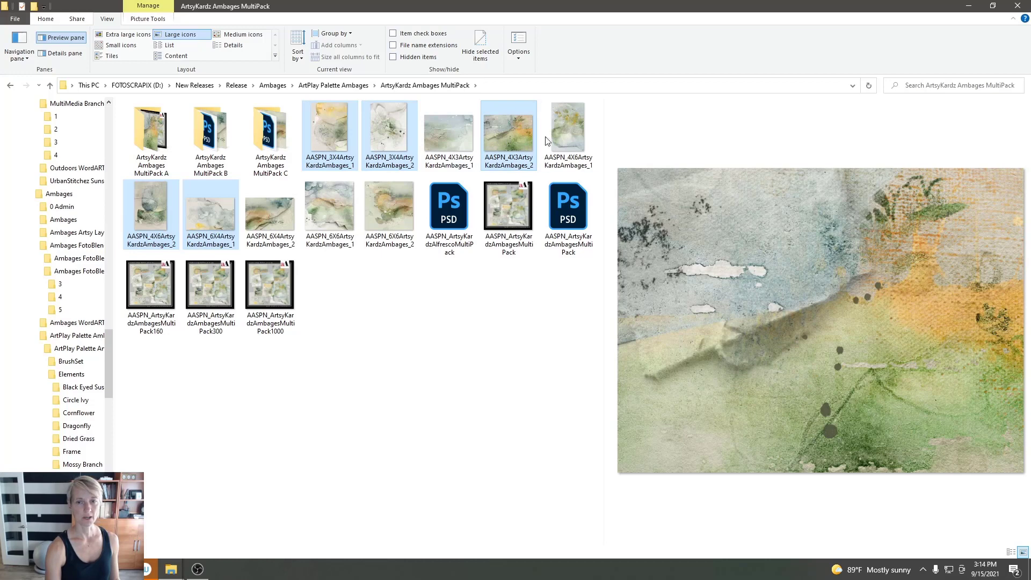
ctrl+click(569, 137)
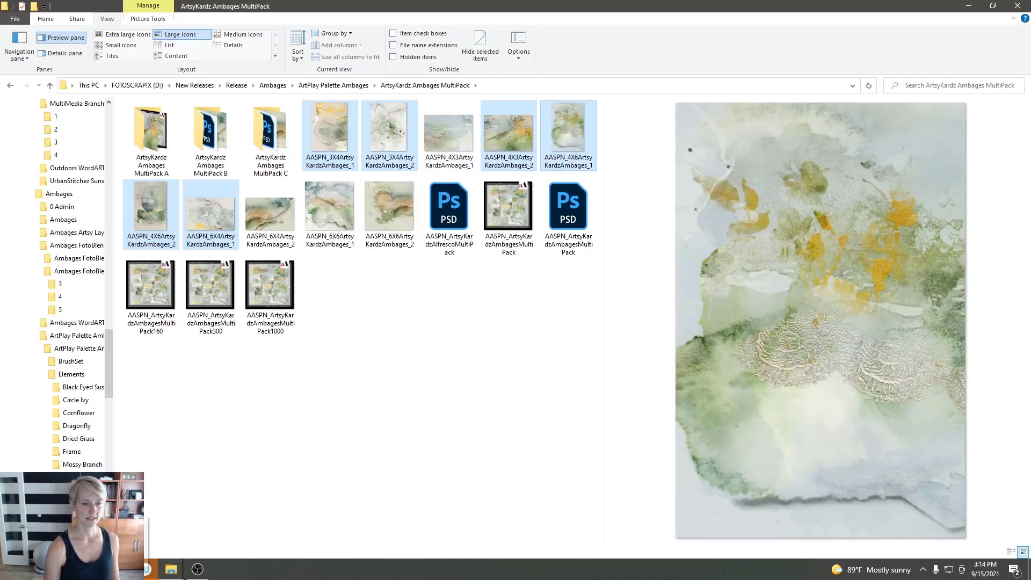
Step: Place the six selected ArtsyKardz cards into the Untitled-1 Photoshop document at 100% size
mouse_move(119, 569)
drag(119, 549, 266, 308)
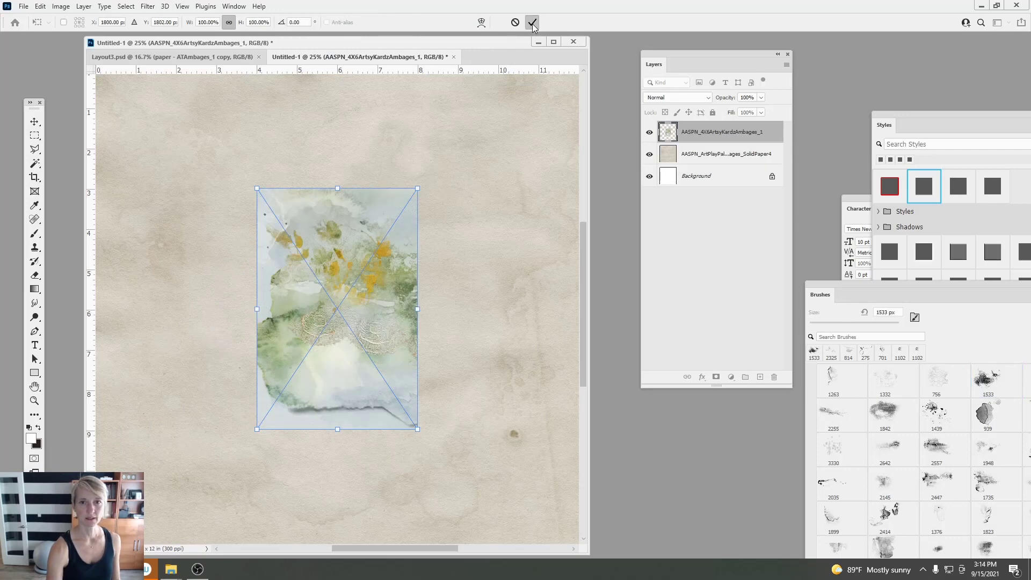
click(534, 24)
click(532, 24)
click(532, 24)
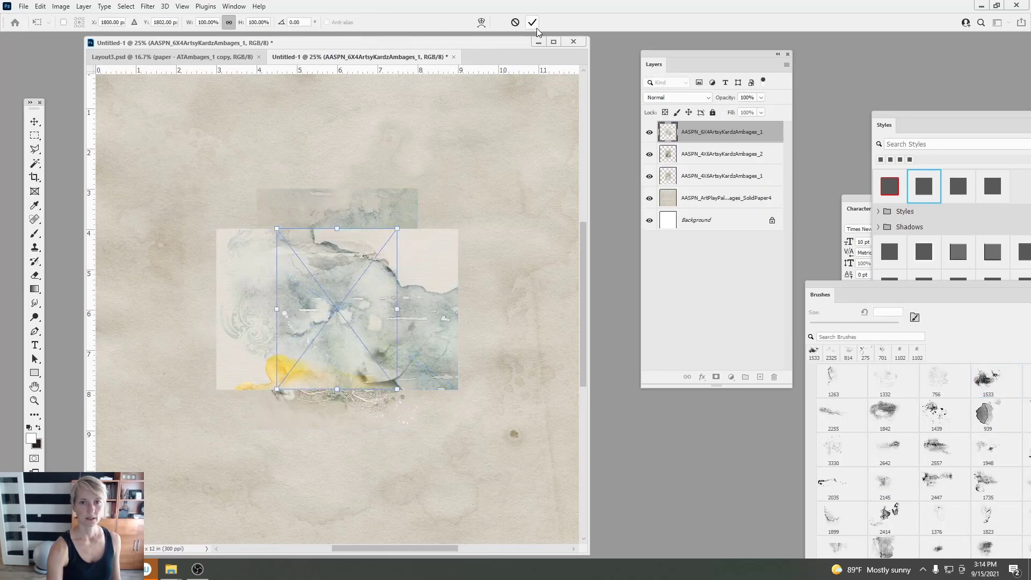
click(533, 23)
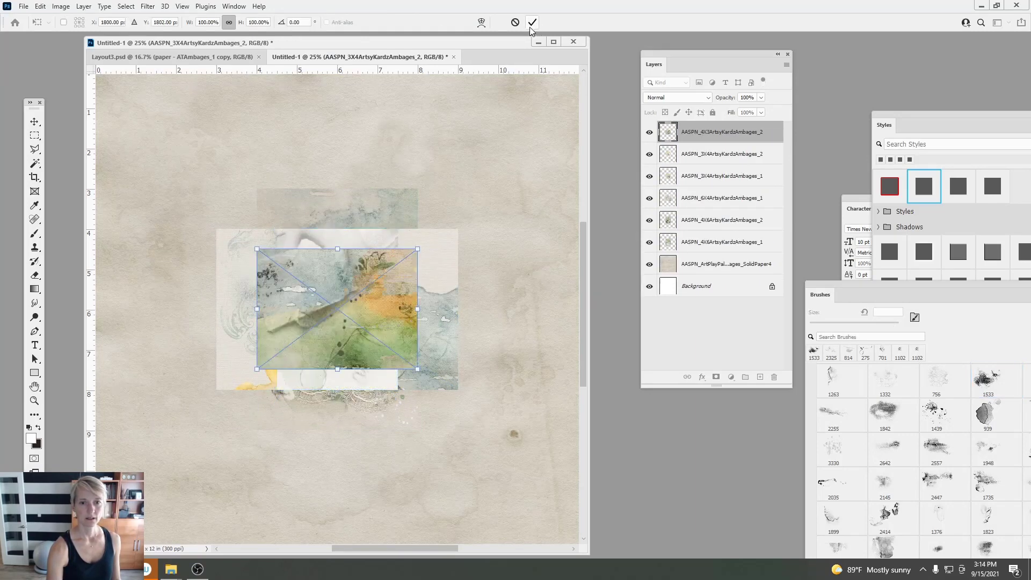
click(533, 24)
click(532, 24)
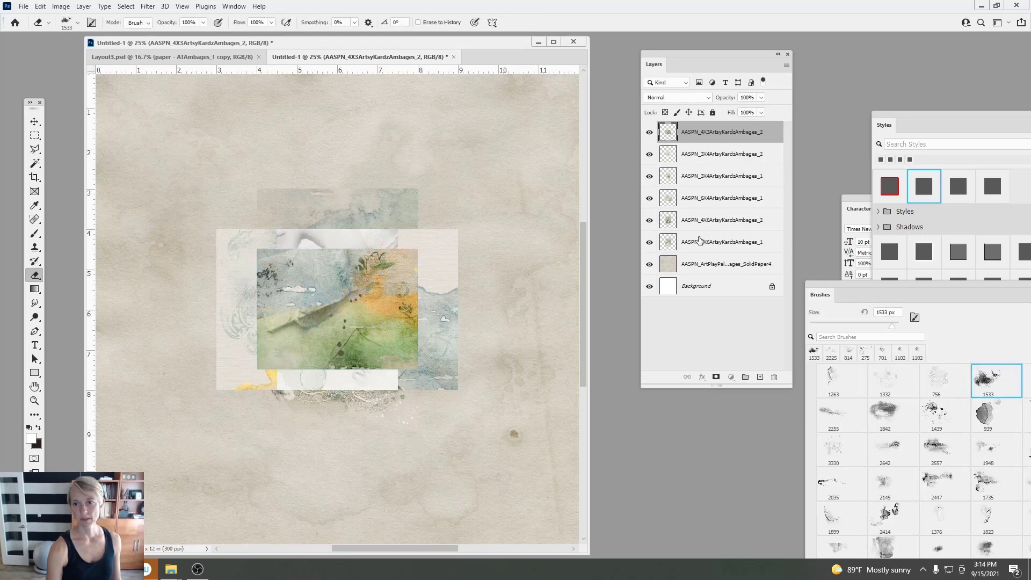
Step: Apply a drop shadow style to all six card layers, comparing several shadow presets and returning to the first one
shift+click(699, 240)
click(924, 186)
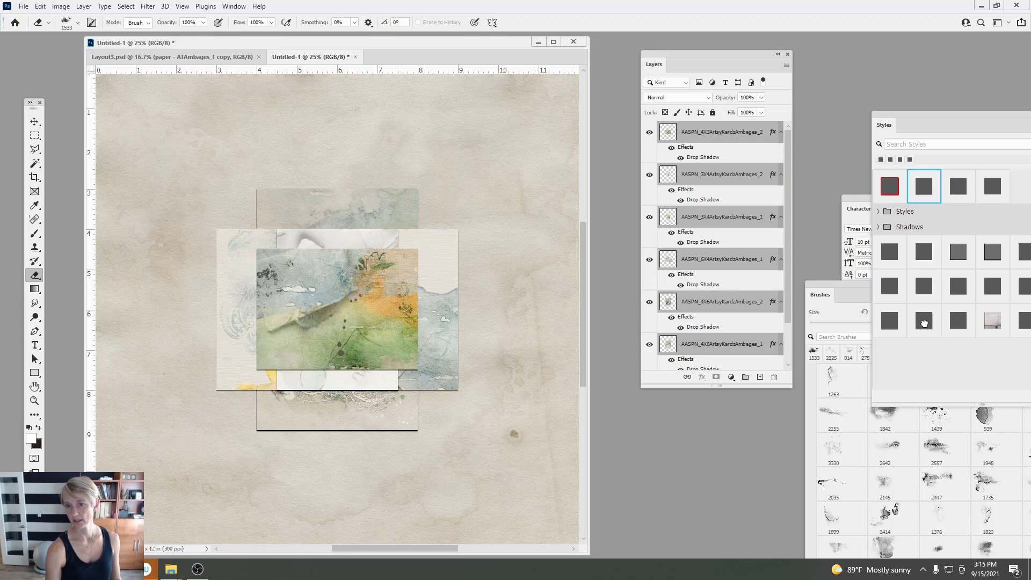
click(923, 322)
click(953, 319)
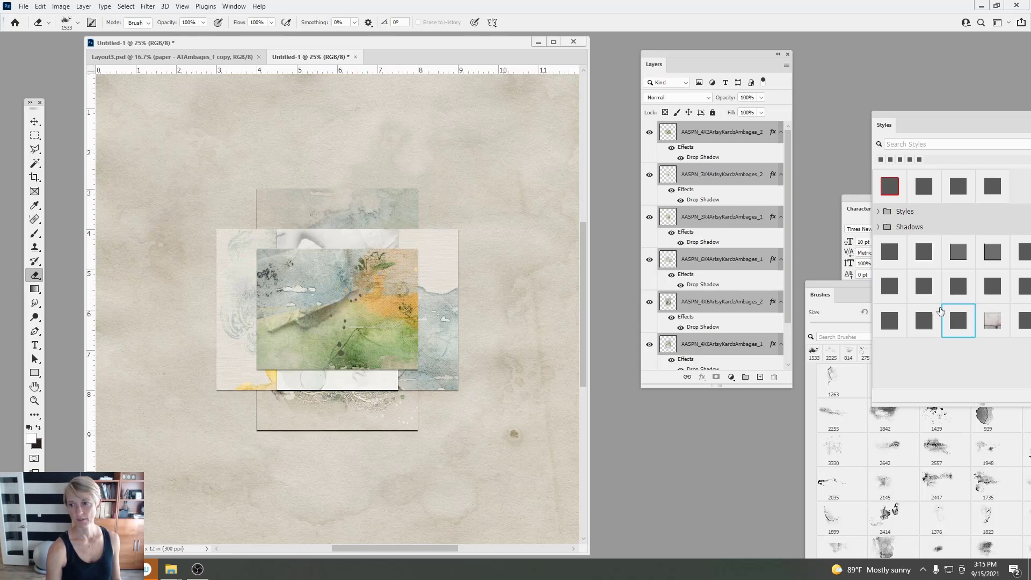
click(925, 288)
click(889, 322)
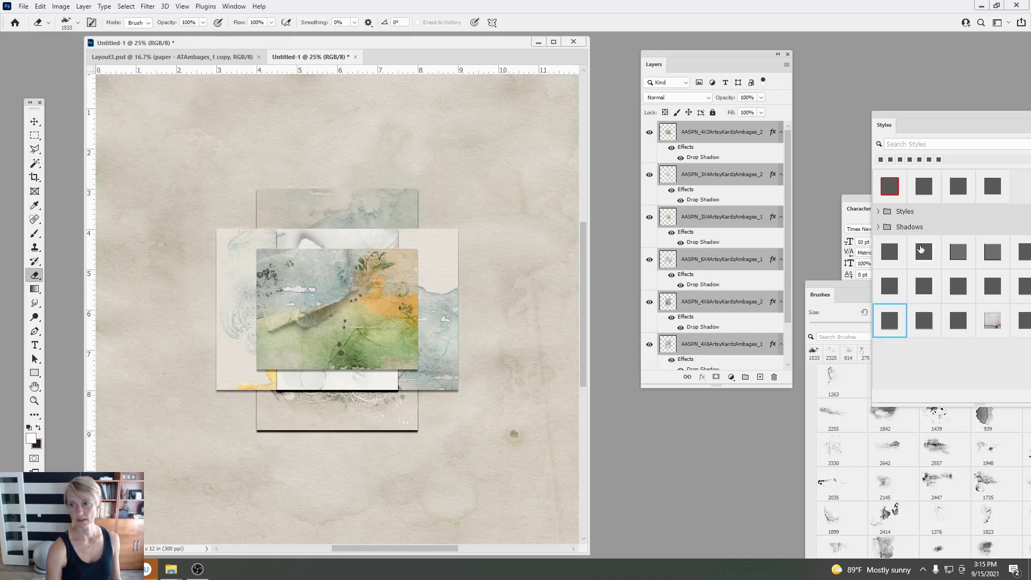
click(890, 251)
click(923, 187)
click(954, 186)
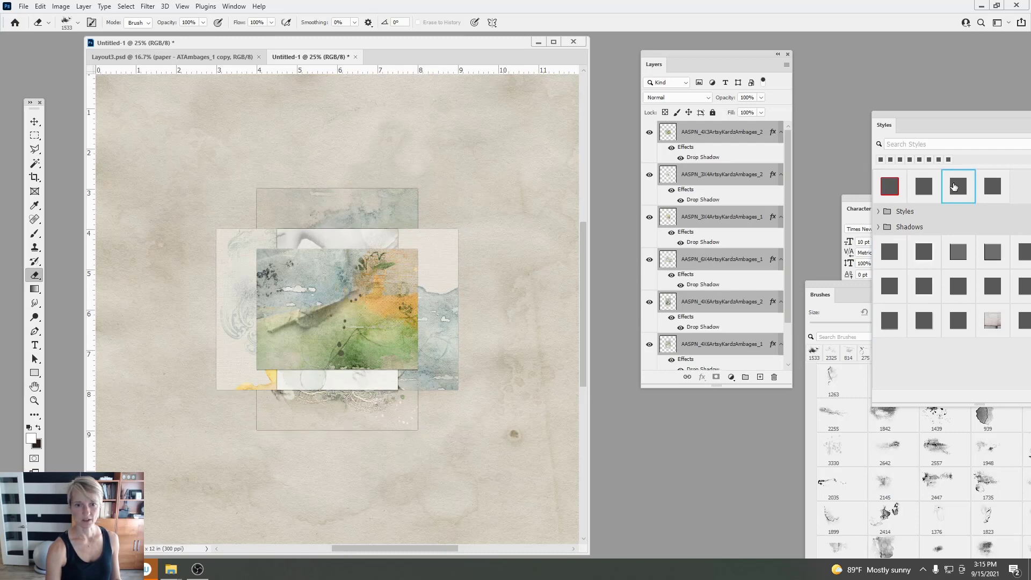
click(924, 199)
Step: Set the drop shadow of the AASPN_4X6ArtsyKardzAmbages_1 layer to a 120° angle, 5 px distance and 5 px size
drag(787, 309, 787, 344)
click(713, 329)
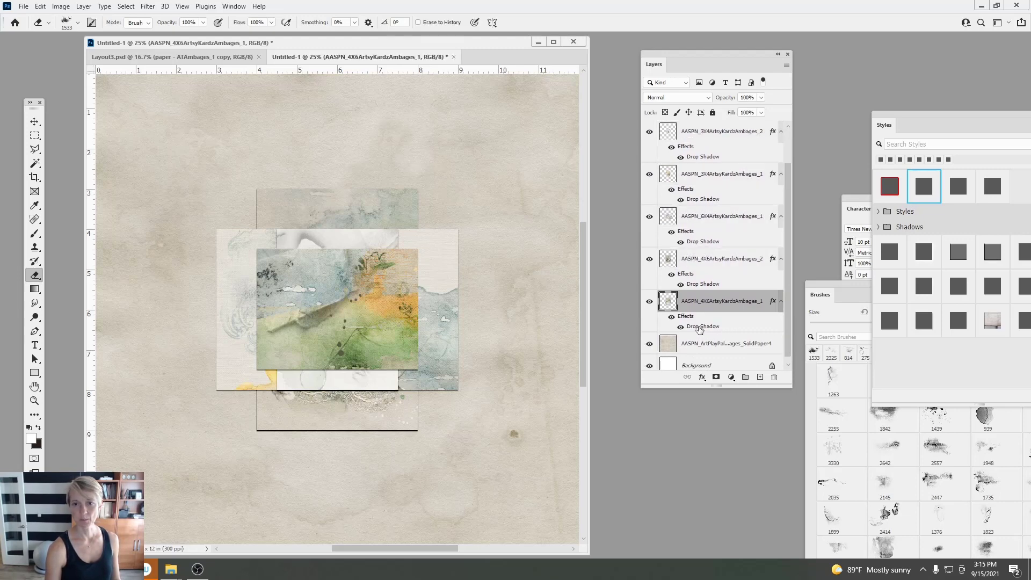
double_click(699, 327)
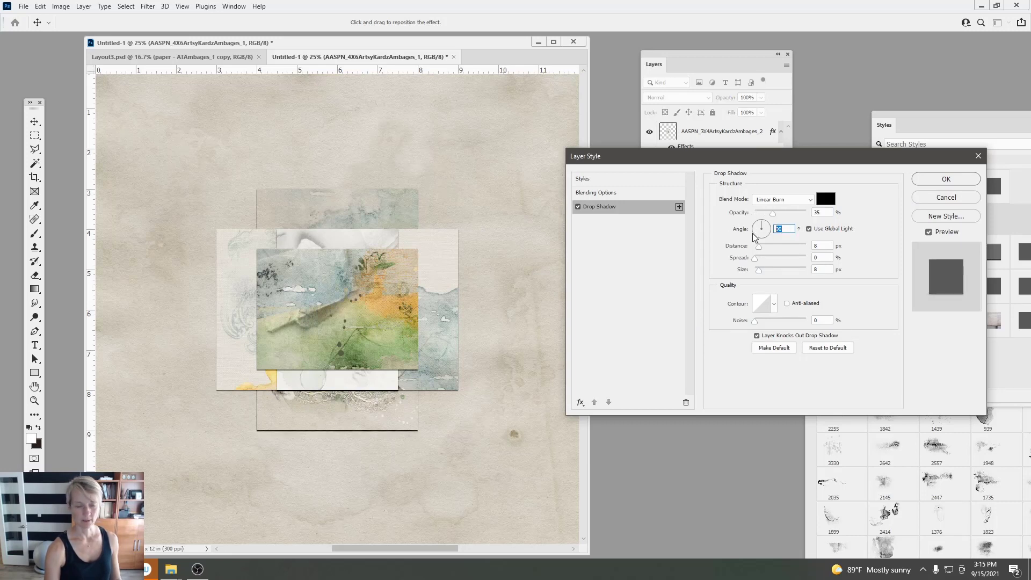
text(12)
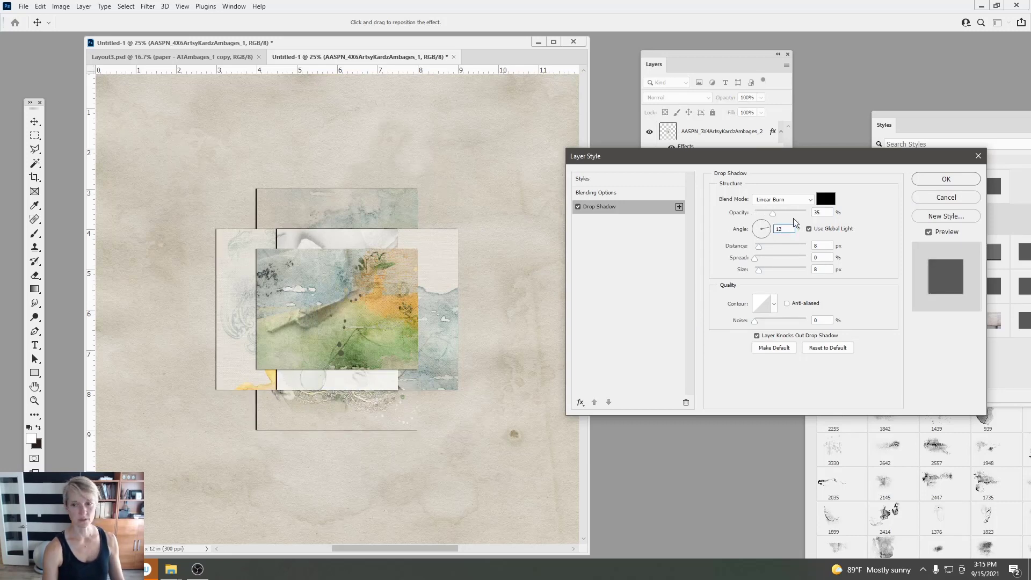
text(0)
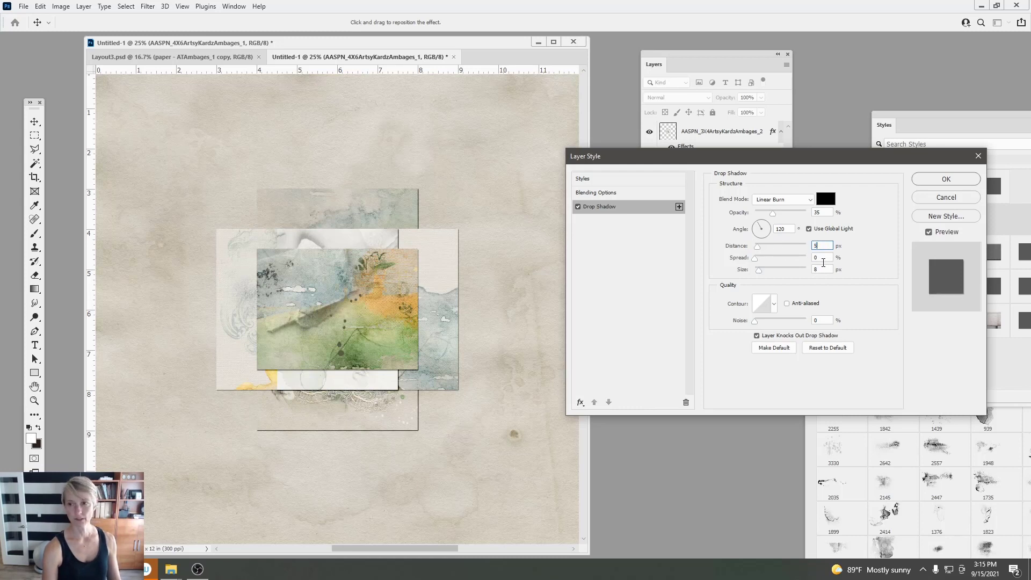
Step: Save the edited drop shadow as a new style including layer effects and accept the layer style changes
click(947, 217)
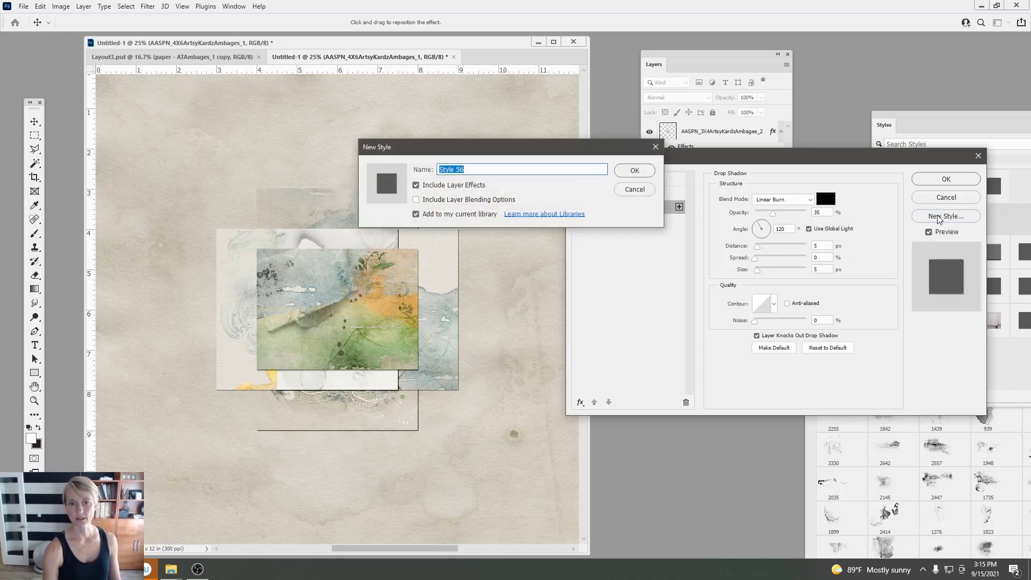
click(635, 171)
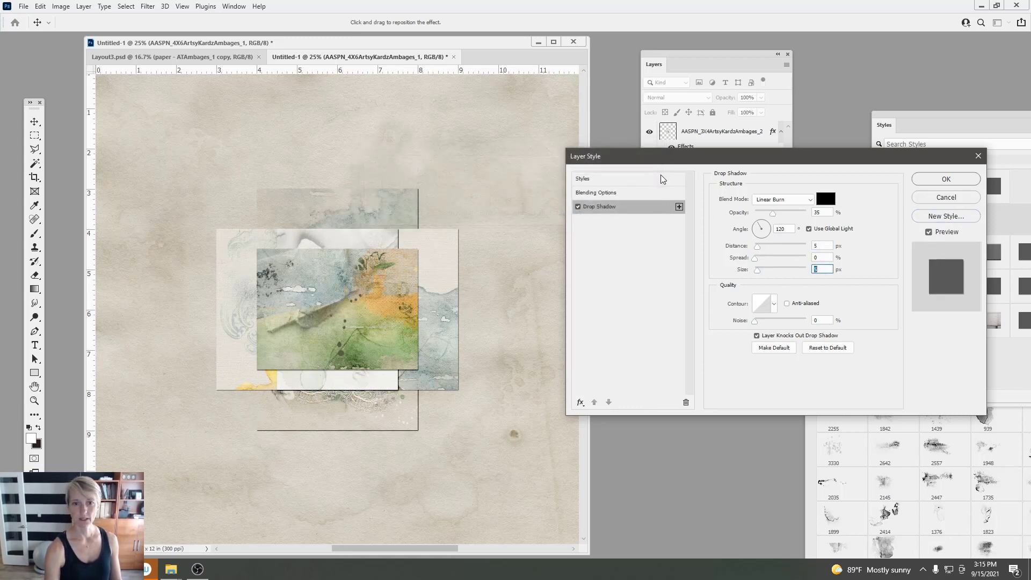
click(935, 179)
key(e)
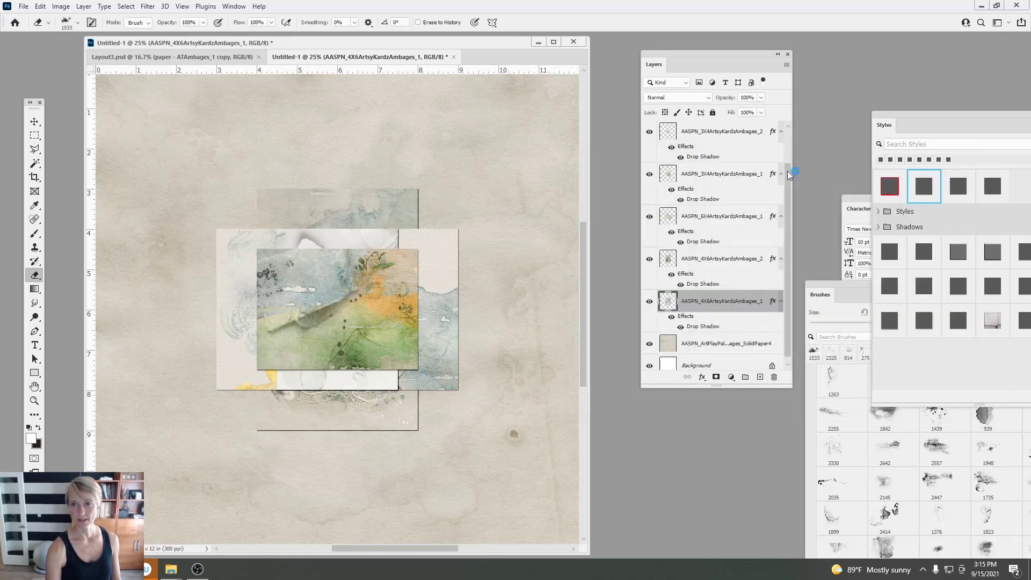
Step: Apply the newly saved drop shadow style to all six card layers and close the Libraries panel
drag(792, 173, 790, 128)
shift+click(718, 132)
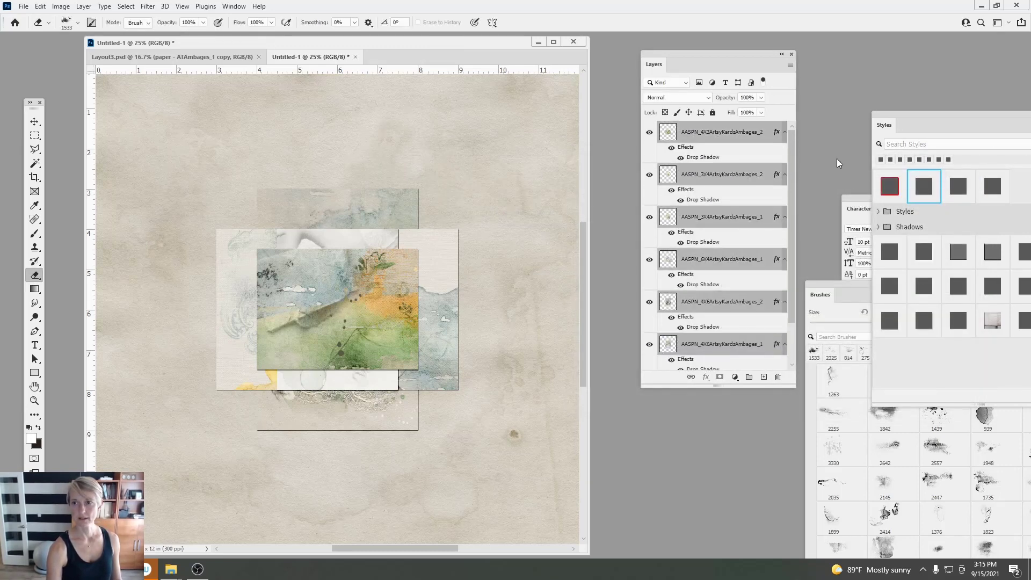
drag(959, 133, 835, 94)
click(938, 290)
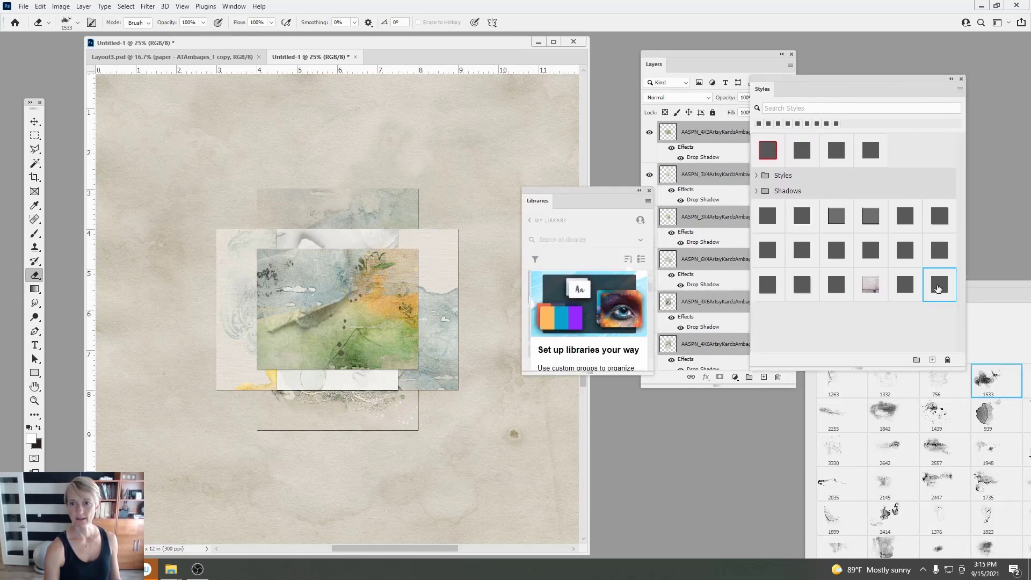
click(648, 193)
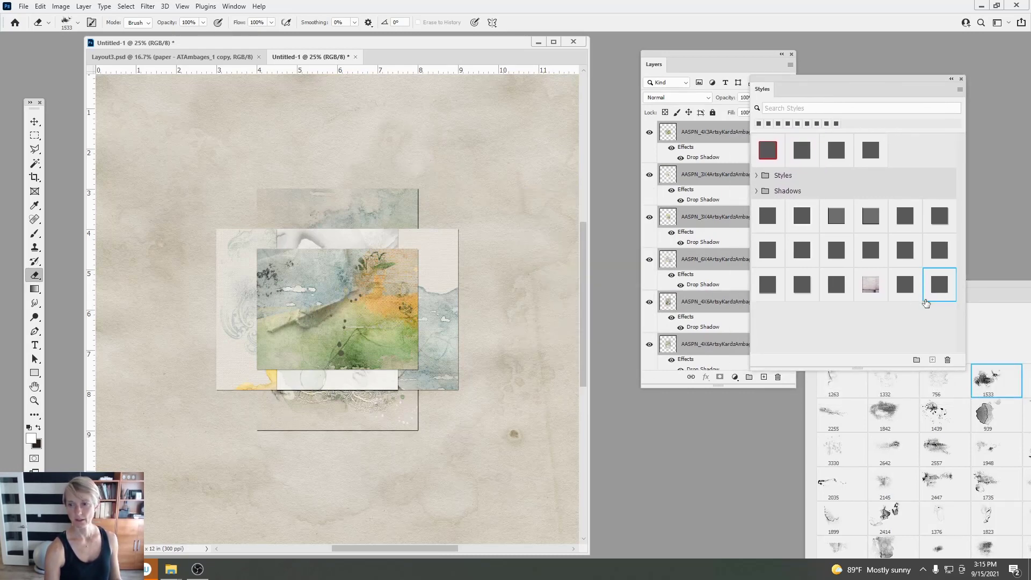
Step: Spread the stacked cards across the page, aligning 4X3 card 2, 3X4 cards 1 and 2, and 6X4 card 1 edge to edge
key(v)
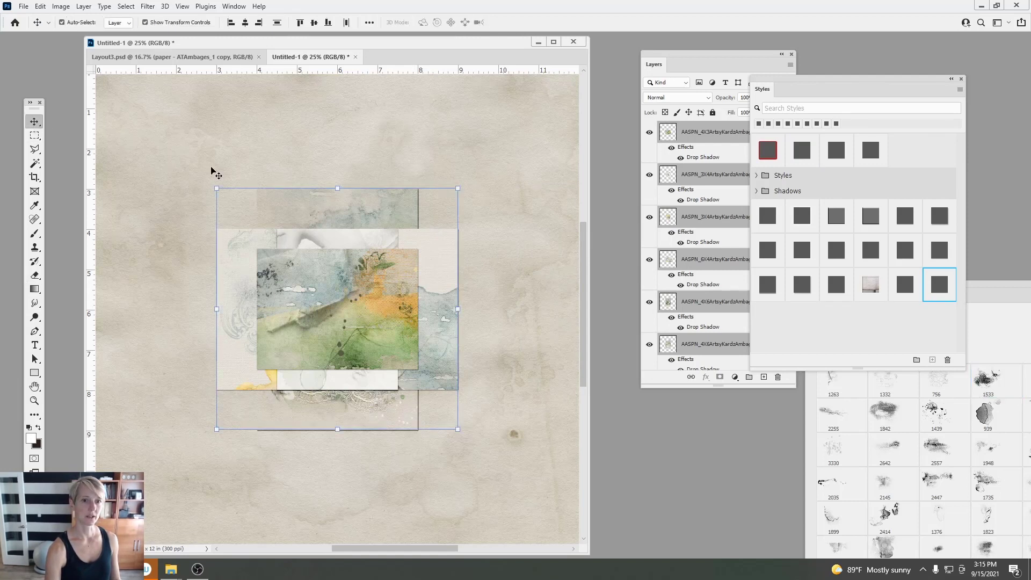
click(649, 261)
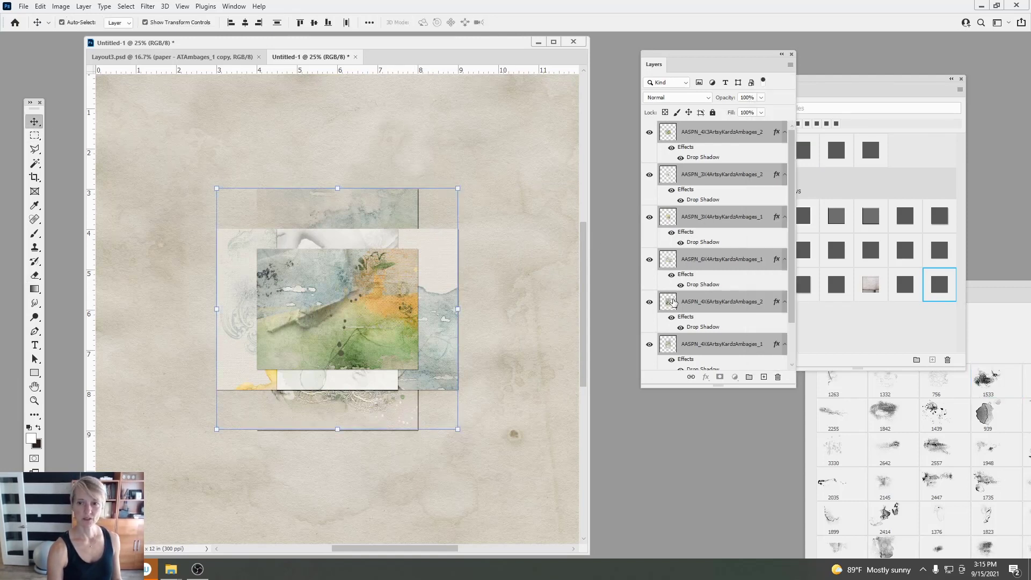
drag(365, 307, 282, 317)
drag(355, 290, 387, 469)
drag(378, 263, 491, 277)
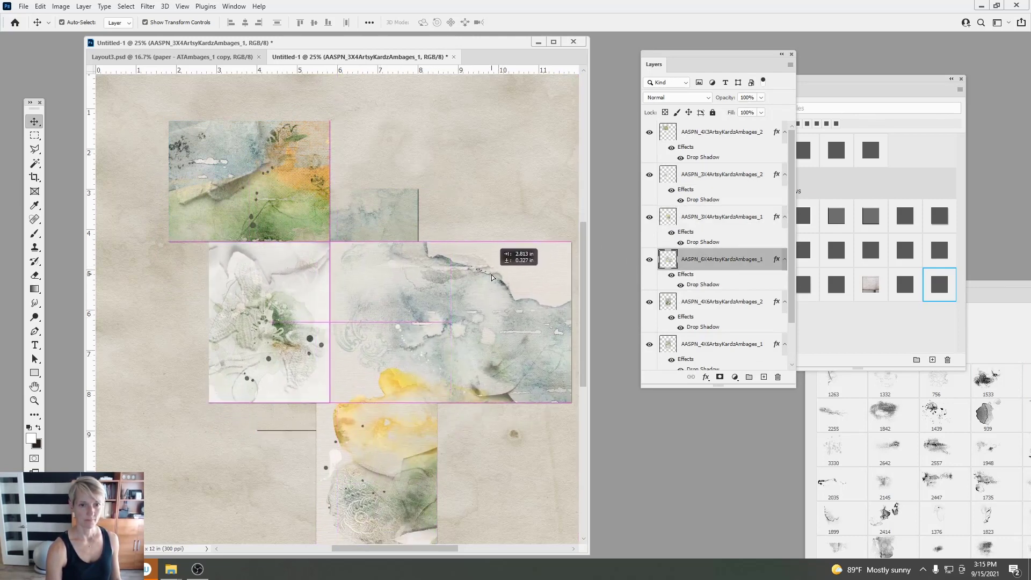
drag(403, 483, 410, 156)
drag(408, 406, 523, 383)
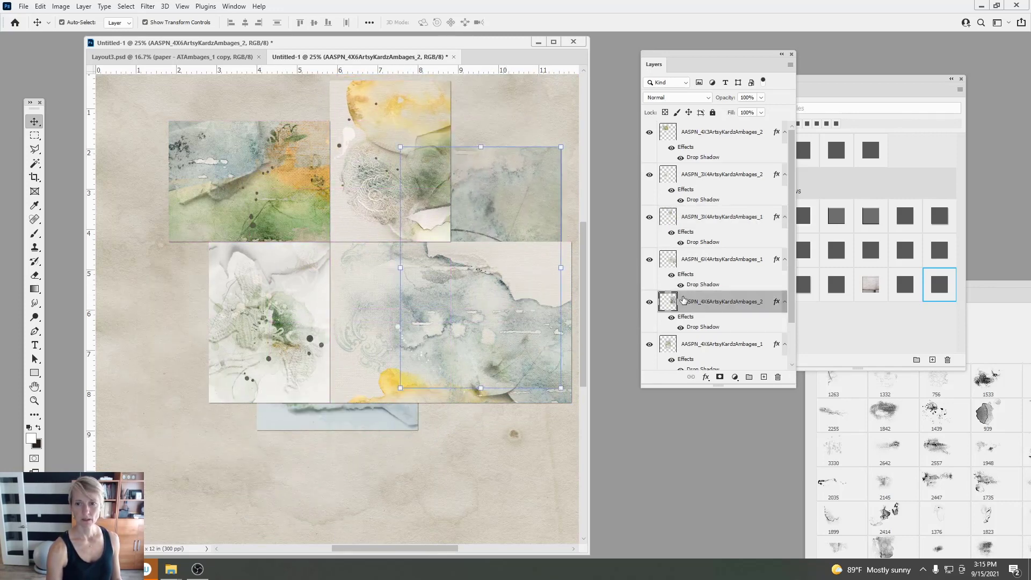
Step: Hide 4X6 card 2 and 3X4 card 2, and align 4X6 card 1 directly below the 4X3 card
click(649, 302)
drag(376, 422, 302, 427)
click(293, 295)
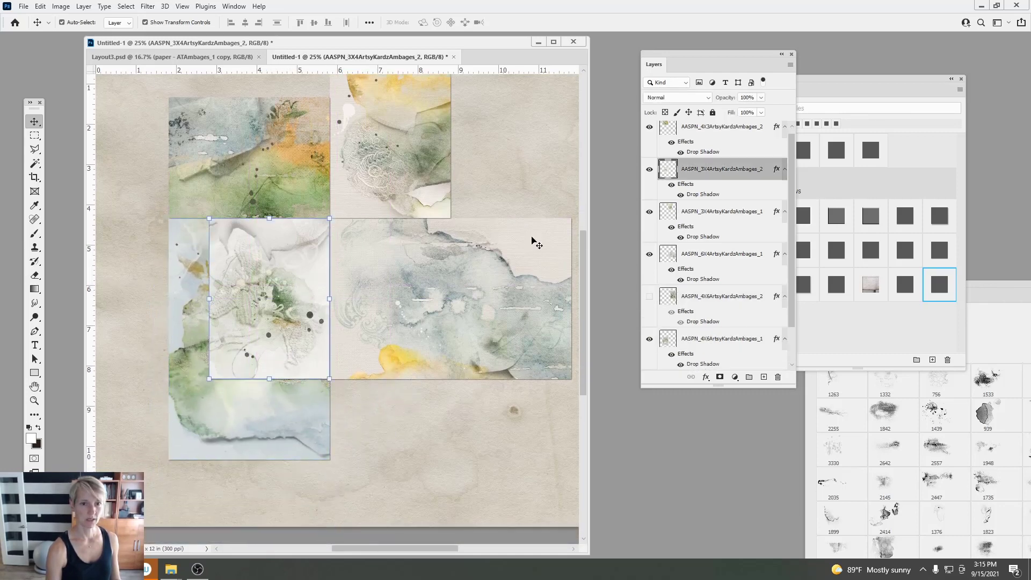
click(649, 169)
click(280, 304)
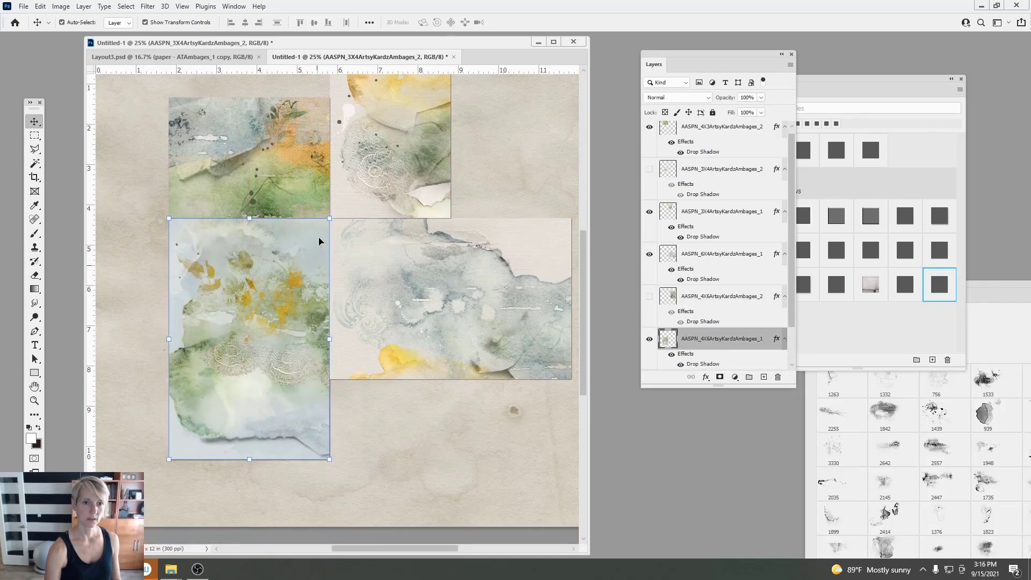
Step: Float the Untitled-1 document in its own window and make the AASPN_4X3ArtsyKardzAmbages_2 layer active
mouse_move(314, 170)
mouse_down()
mouse_move(362, 206)
mouse_move(347, 192)
mouse_move(302, 192)
mouse_move(304, 165)
mouse_move(267, 172)
mouse_move(306, 167)
mouse_up()
drag(343, 58, 327, 2)
drag(392, 10, 204, 10)
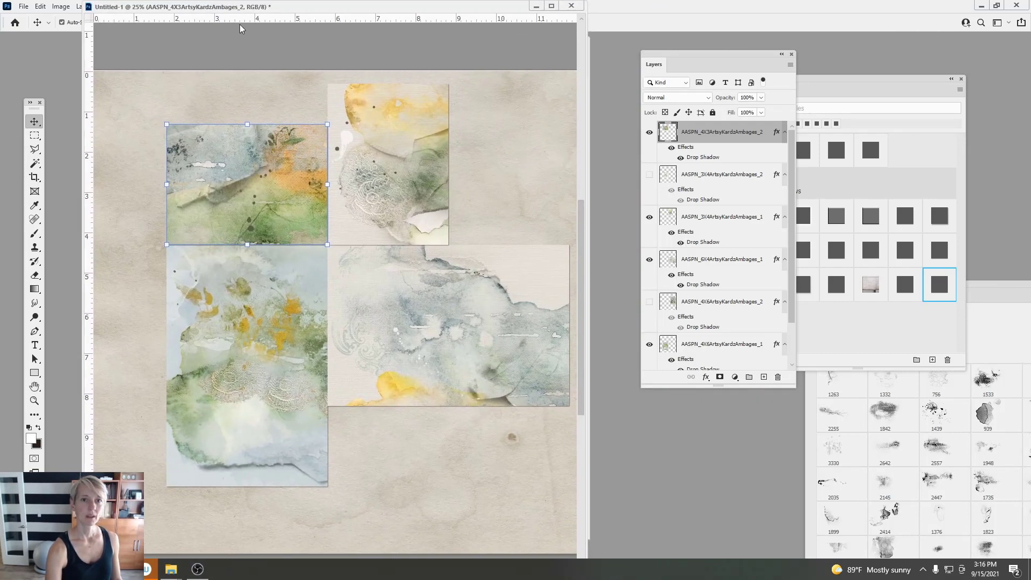
click(262, 81)
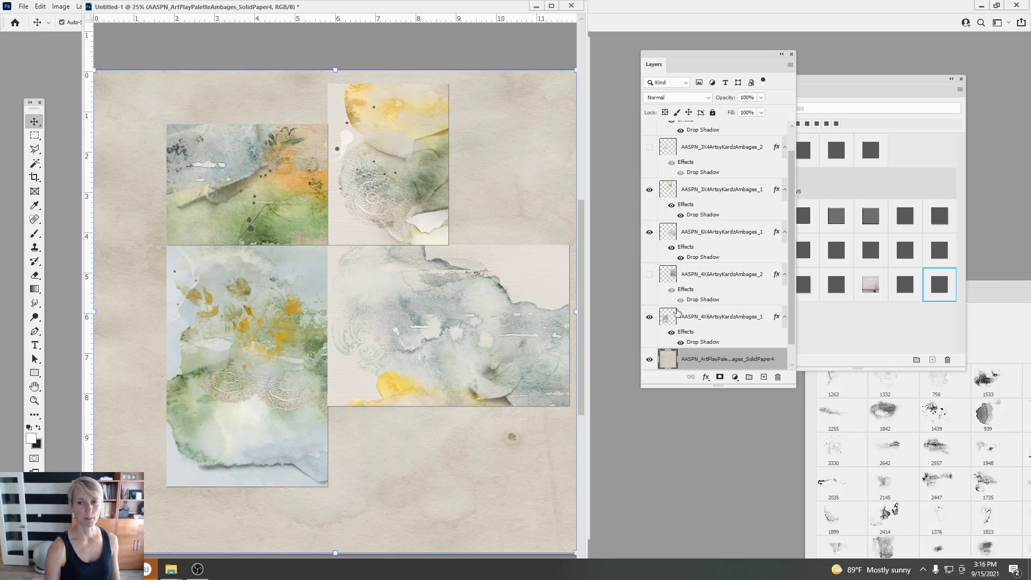
scroll(752, 226, up, 2)
click(680, 156)
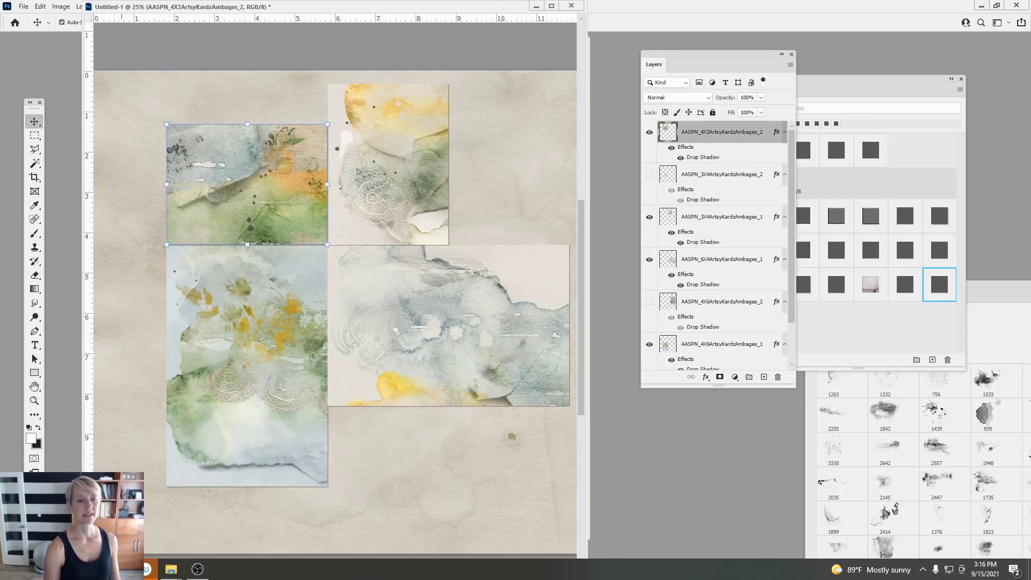
Step: Switch to File Explorer and open the Transfers and Overlays folder inside ArtPlay Palette Ambages B
click(172, 568)
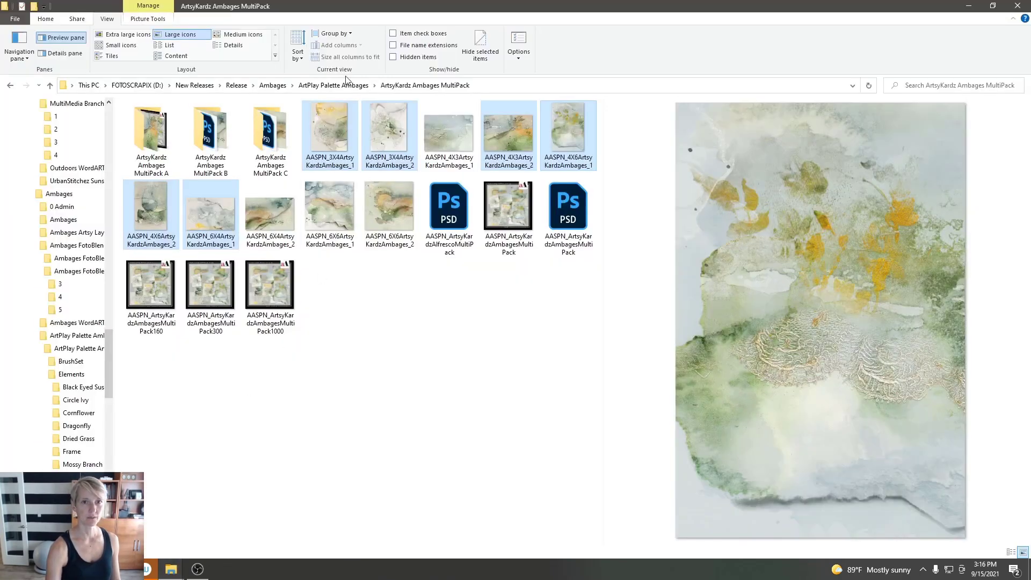
click(346, 89)
click(198, 134)
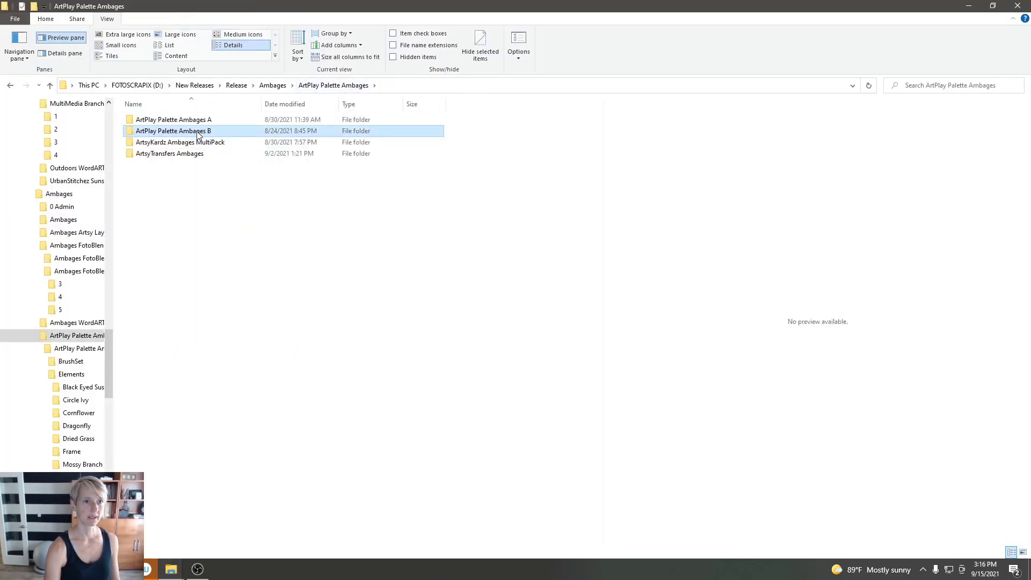
double_click(198, 133)
double_click(183, 122)
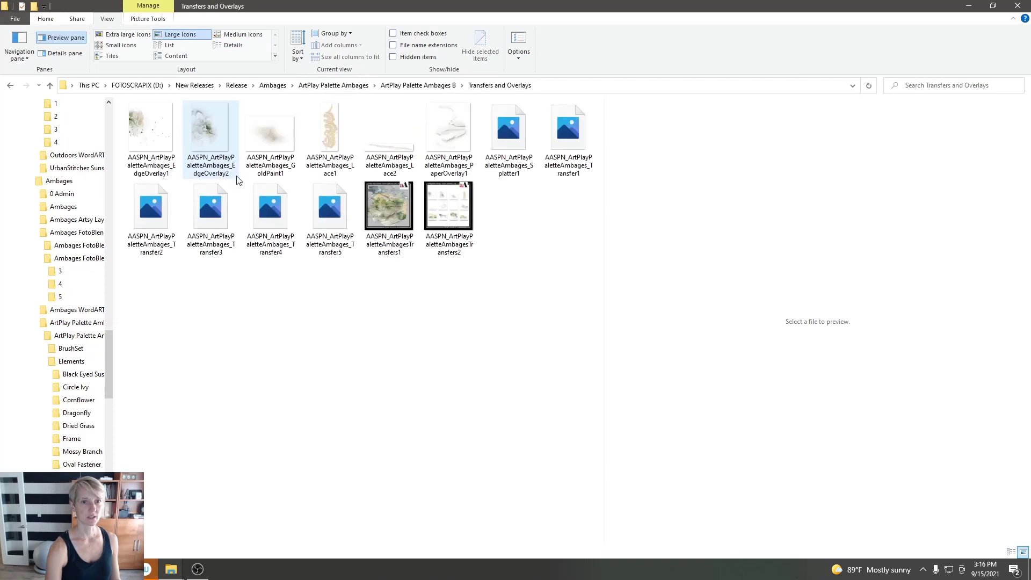
Step: Place AASPN_ArtPlayPaletteAmbages_EdgeOverlay2 into the layout beside the 3X4 card, against the page's right edge
click(211, 134)
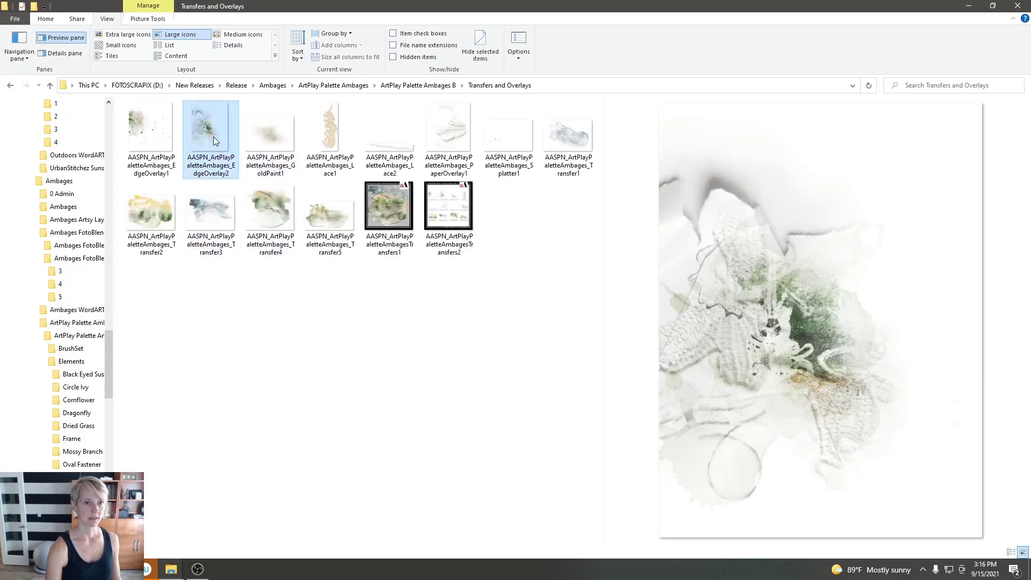
drag(214, 137, 148, 569)
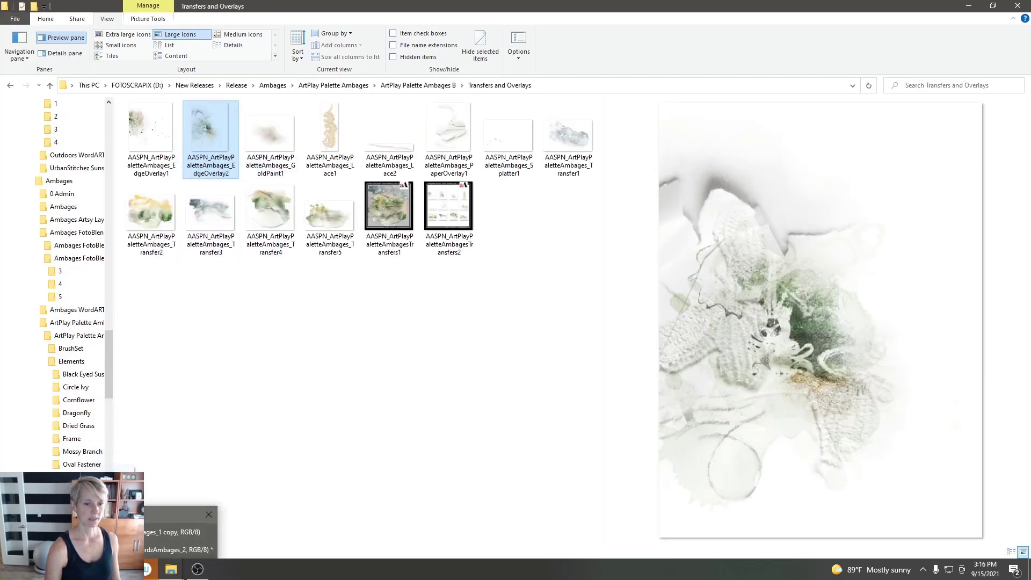
drag(110, 529, 432, 198)
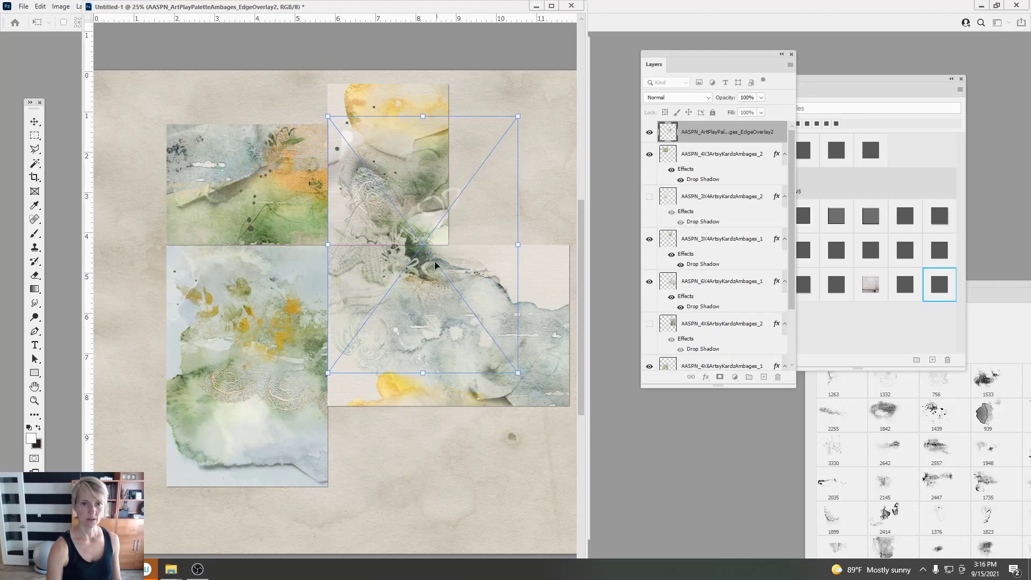
drag(435, 264, 550, 219)
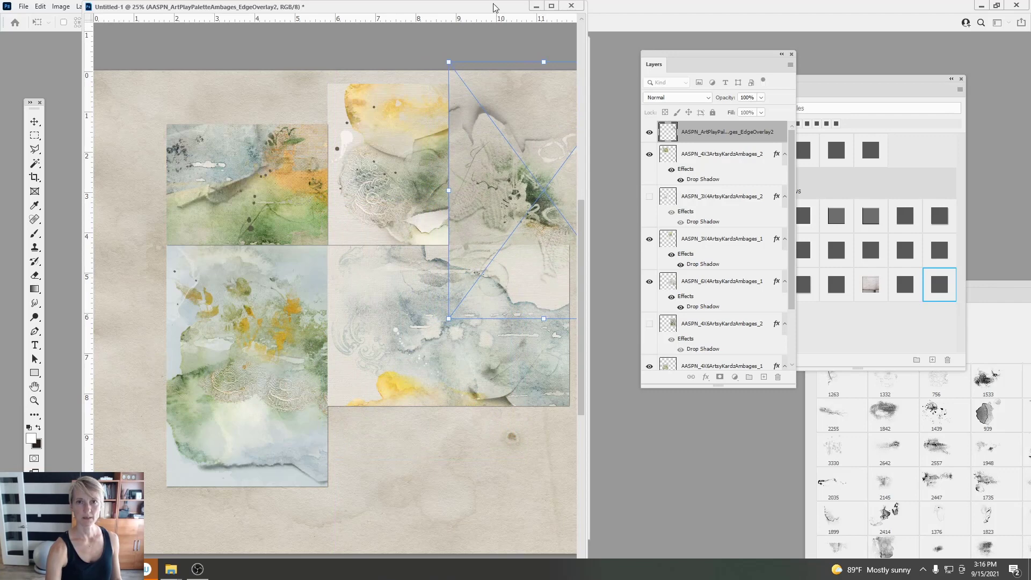
key(Return)
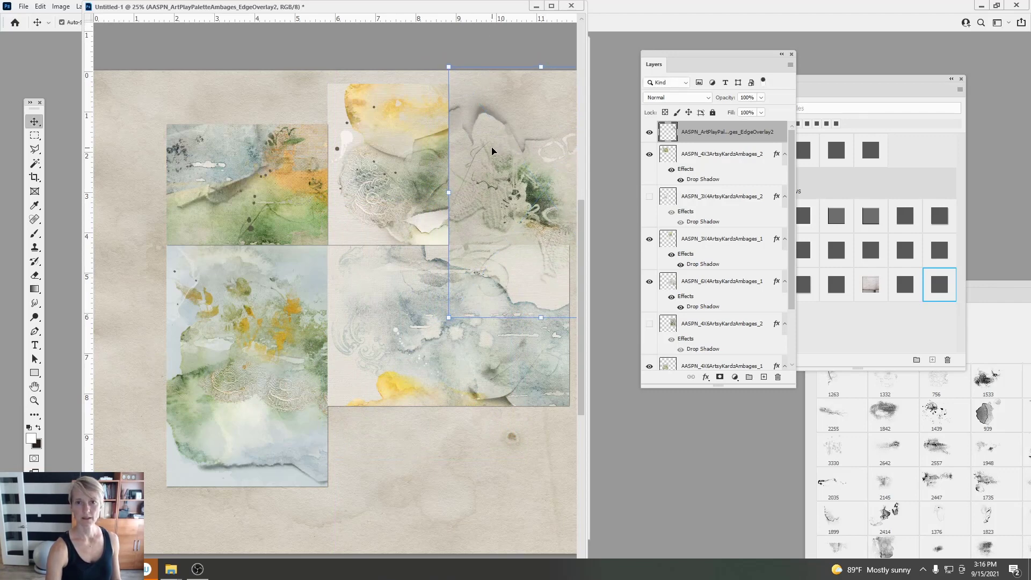
Step: Place AASPN_ArtPlayPaletteAmbages_Transfer5 into the layout, aligned over the matching artwork on 4X6 card 1 and extending across the 6X4 card
mouse_move(168, 572)
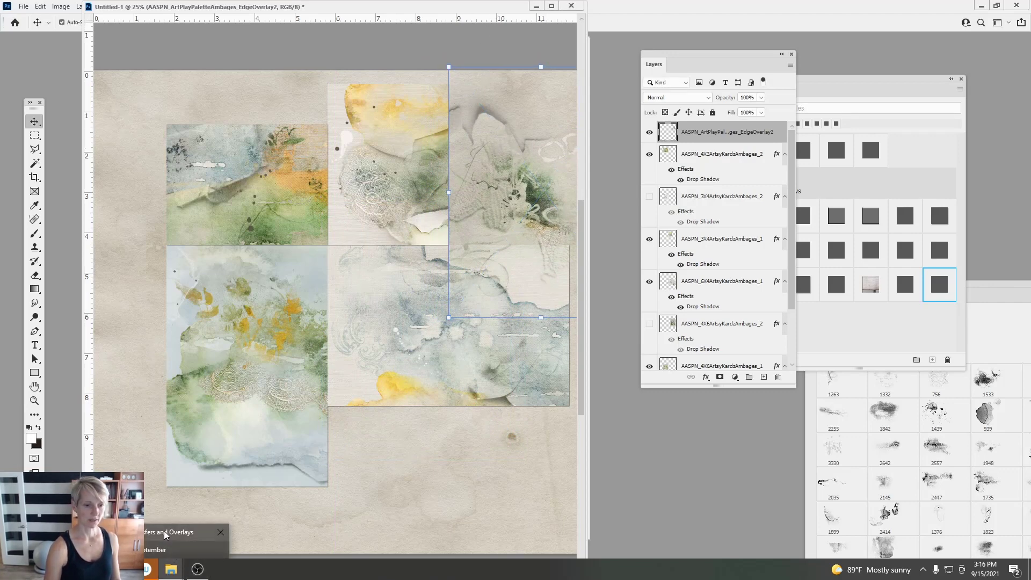
click(163, 532)
click(320, 201)
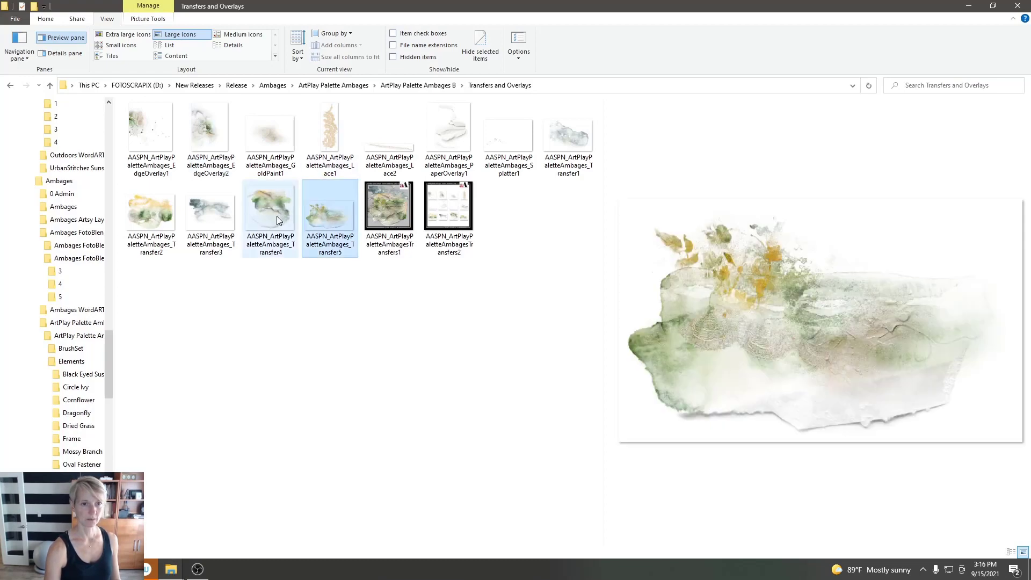
click(215, 212)
drag(234, 374, 296, 322)
drag(364, 299, 372, 352)
drag(462, 196, 467, 197)
drag(428, 7, 440, 36)
click(531, 23)
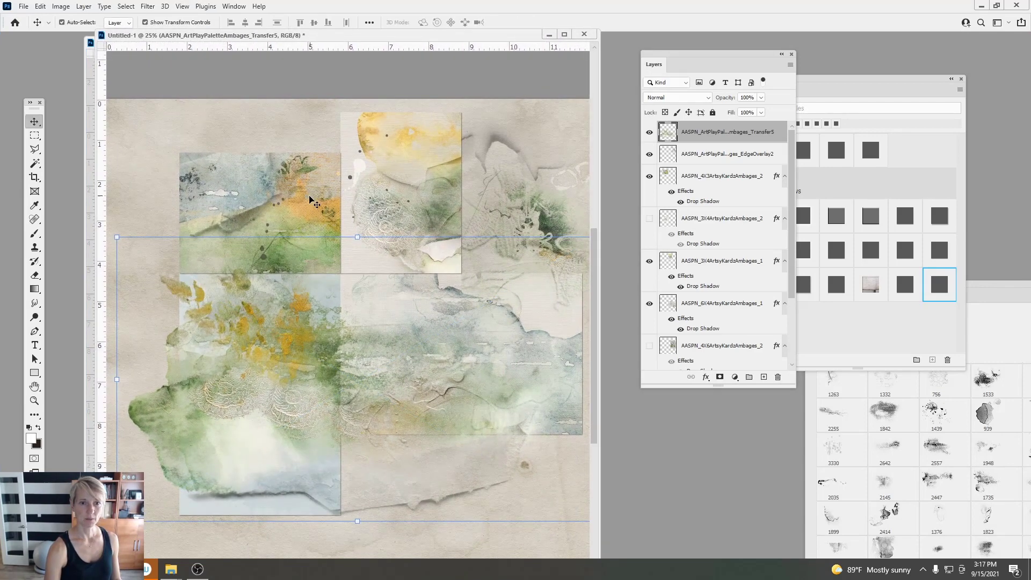
Step: Hide 4X3 card 2 and make the 3X4 card 1 layer active
click(311, 201)
click(650, 176)
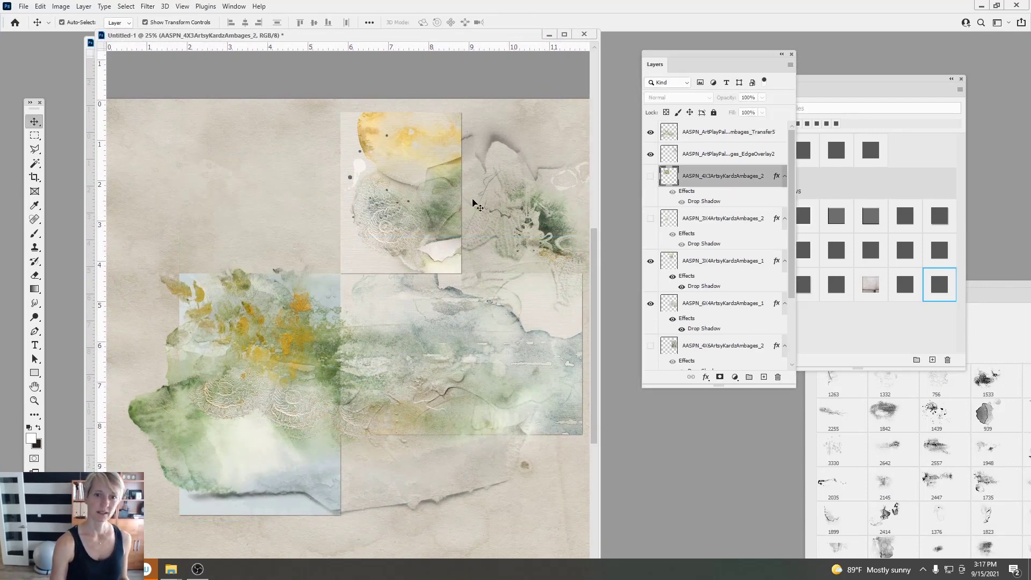
click(413, 218)
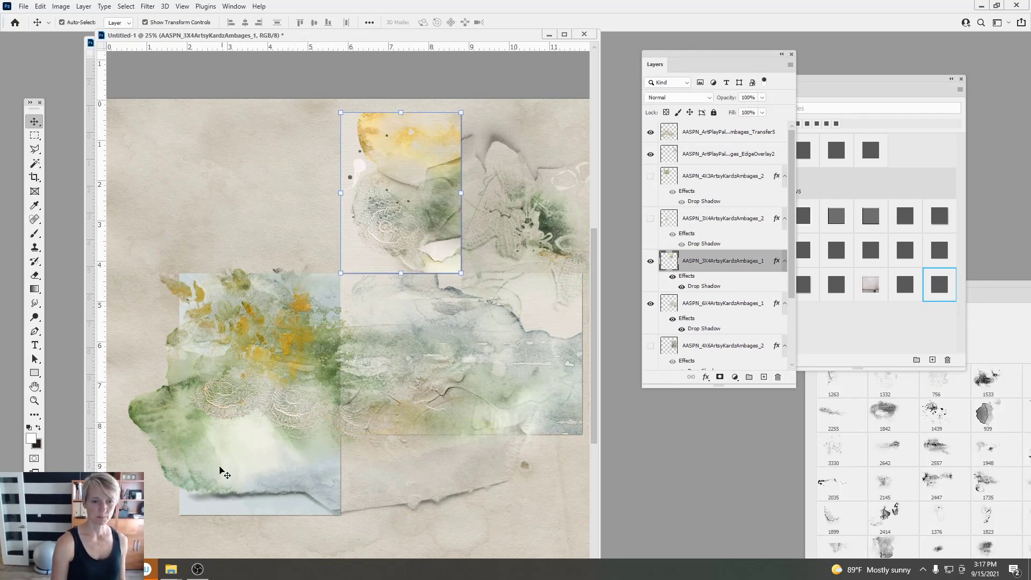
Step: Place AASPN_ArtPlayPaletteAmbages_Lace1 above 3X4 card 1, rotate it about 78 degrees and position it along the lower edge of the 6X4 card
click(173, 533)
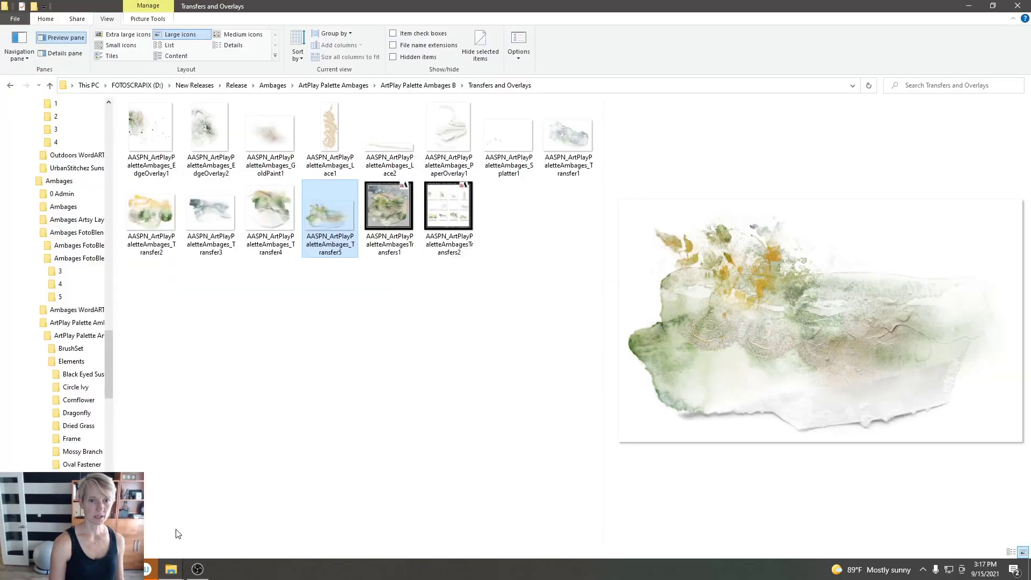
click(339, 131)
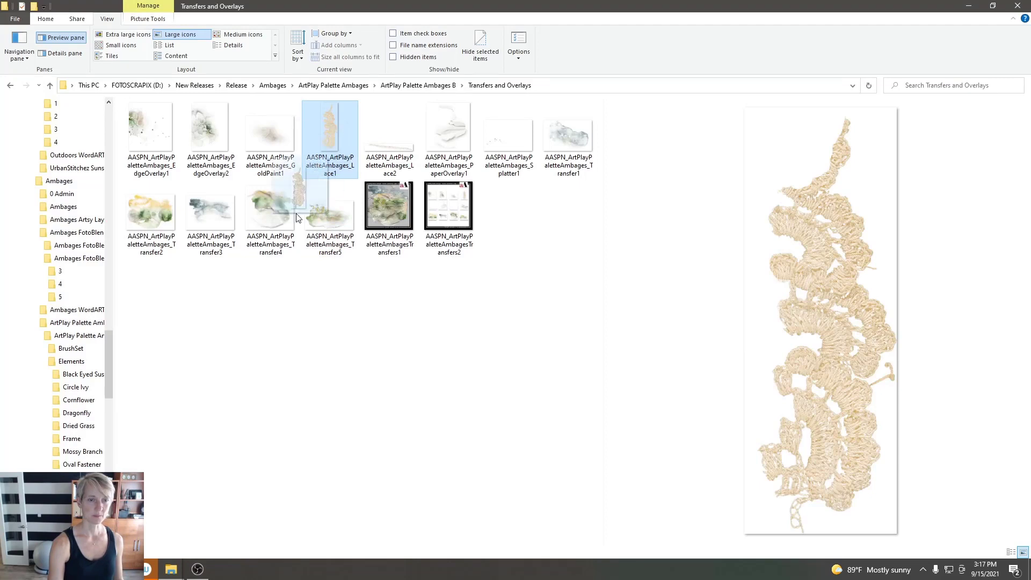
mouse_move(140, 569)
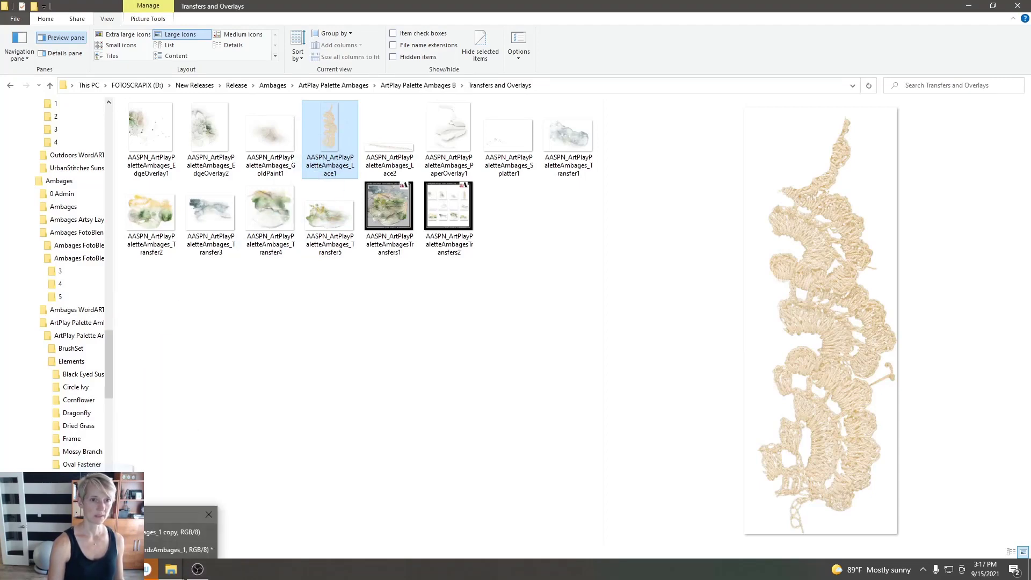
drag(108, 518, 373, 239)
drag(349, 303, 432, 440)
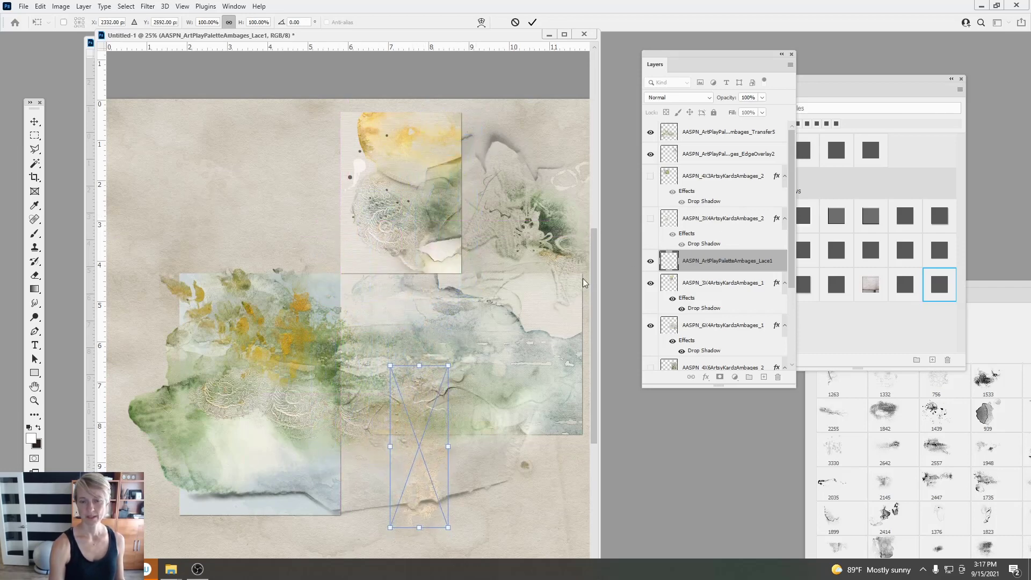
drag(449, 355, 441, 446)
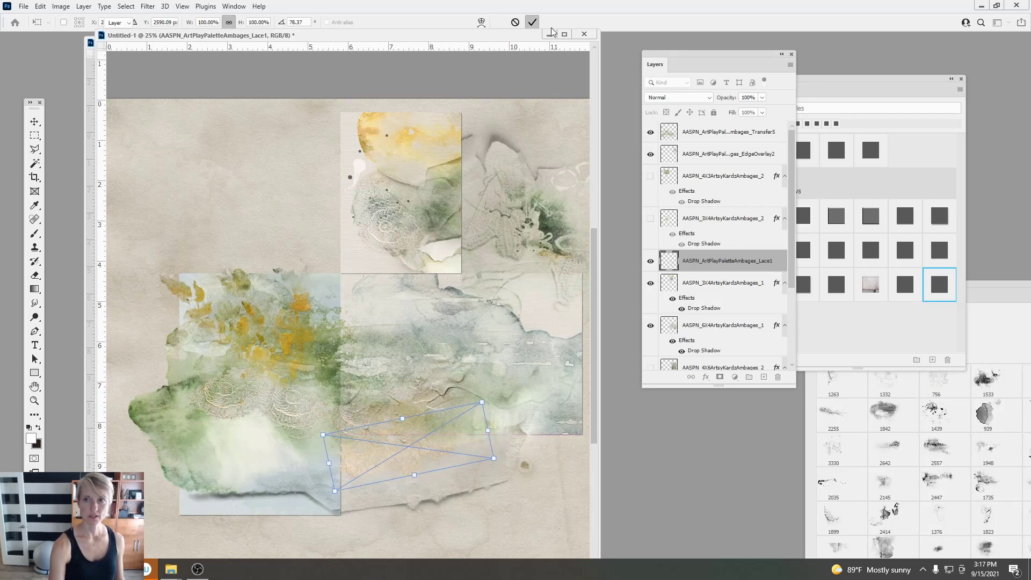
key(Return)
Step: Apply a drop shadow style to the lace, set the shadow size to 18 px and reduce its opacity
click(804, 152)
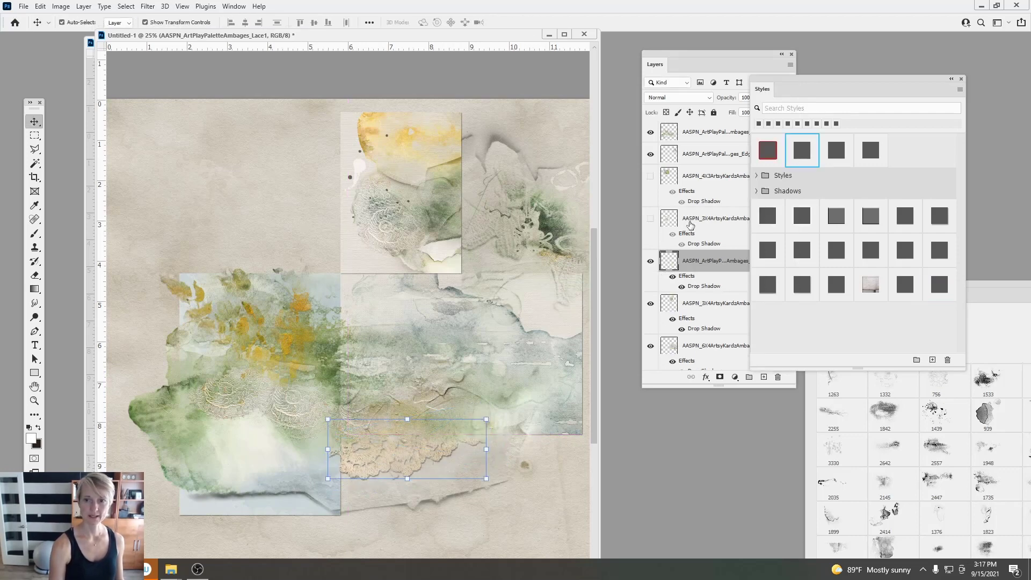
click(689, 295)
double_click(691, 289)
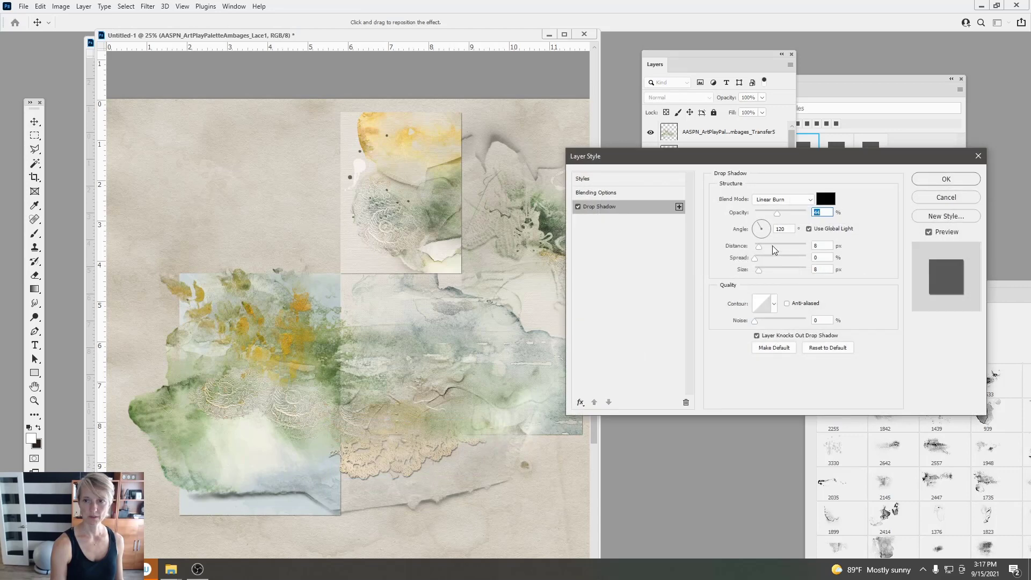
drag(764, 270, 762, 270)
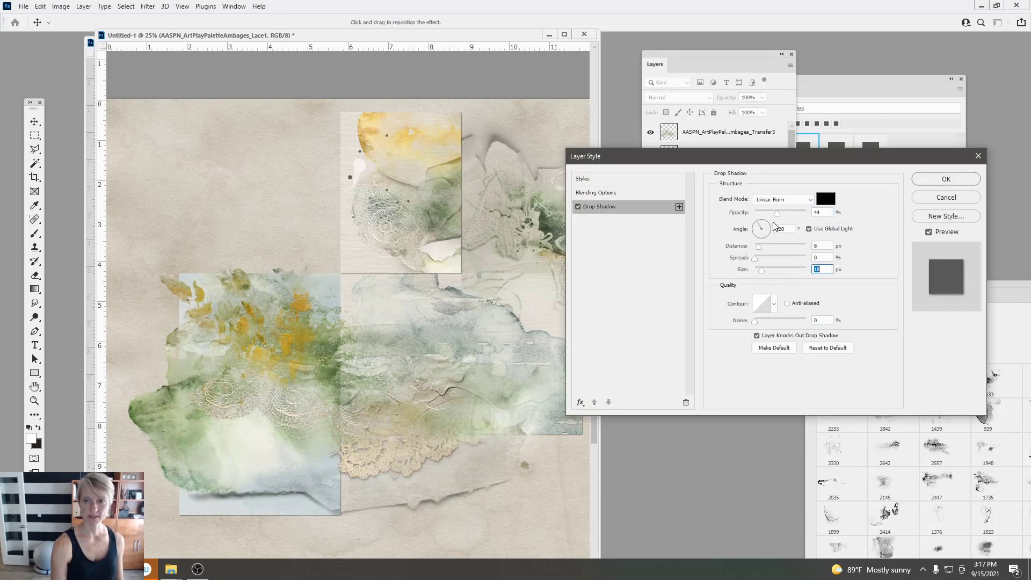
drag(776, 215, 775, 215)
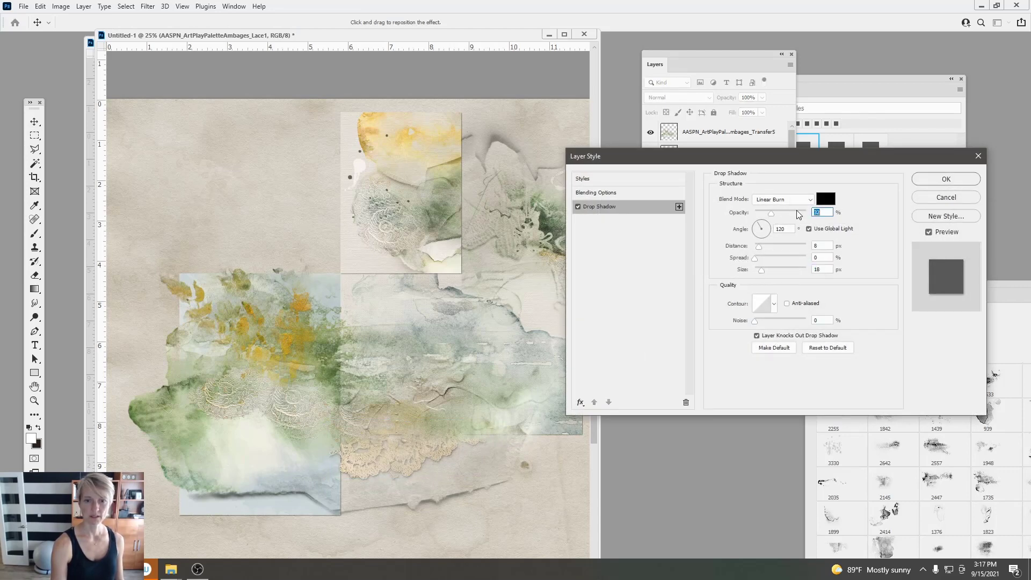
click(946, 181)
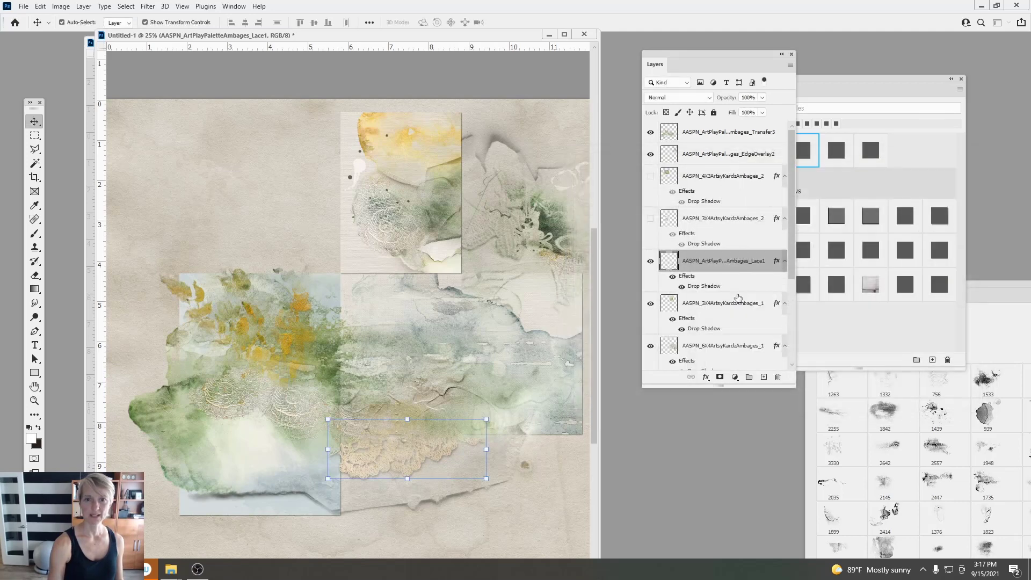
Step: Make the Transfer5 layer active and open folder 4 of MultiMedia Documents No 8B in File Explorer
click(722, 138)
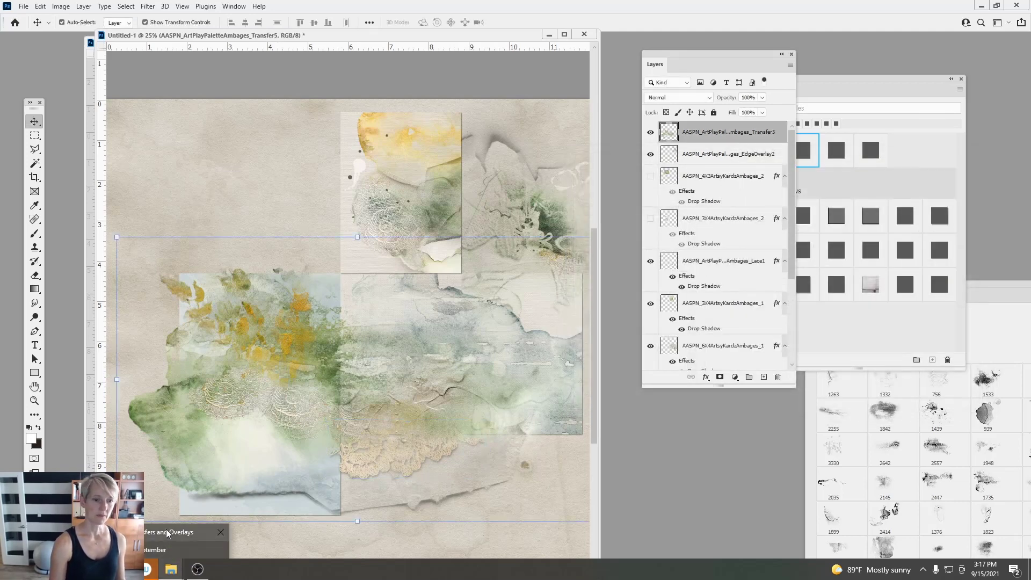
click(171, 569)
click(276, 87)
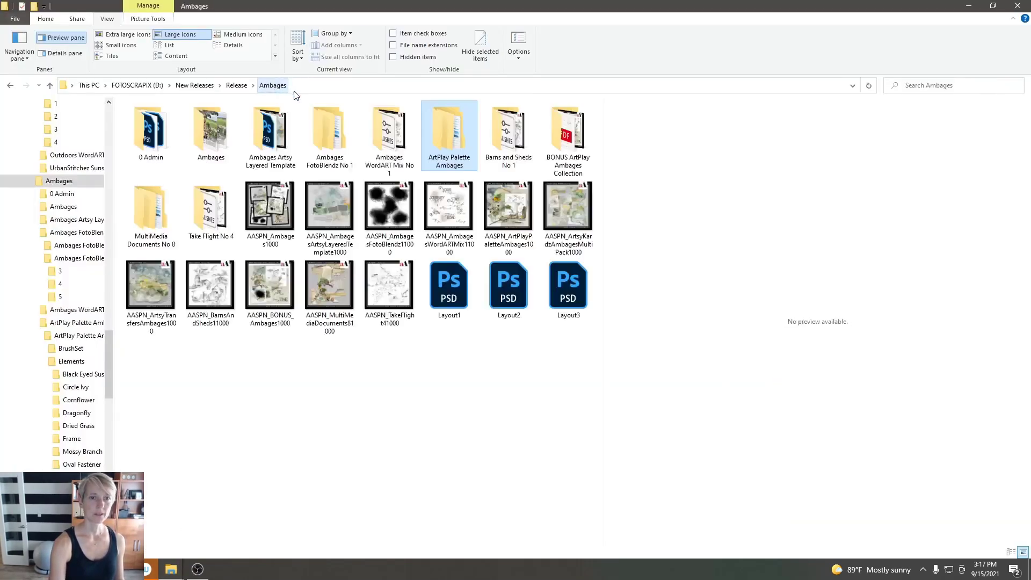
double_click(161, 209)
double_click(206, 154)
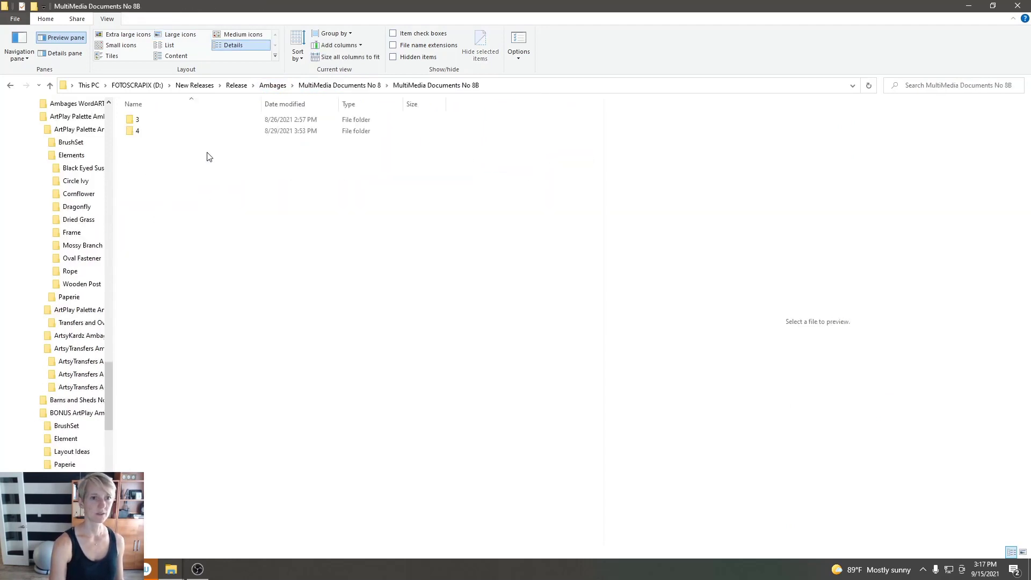
double_click(155, 135)
Step: Open AASPN_MultiMediaDocuments8_4.psd in Photoshop and float it in its own window
drag(152, 134, 146, 568)
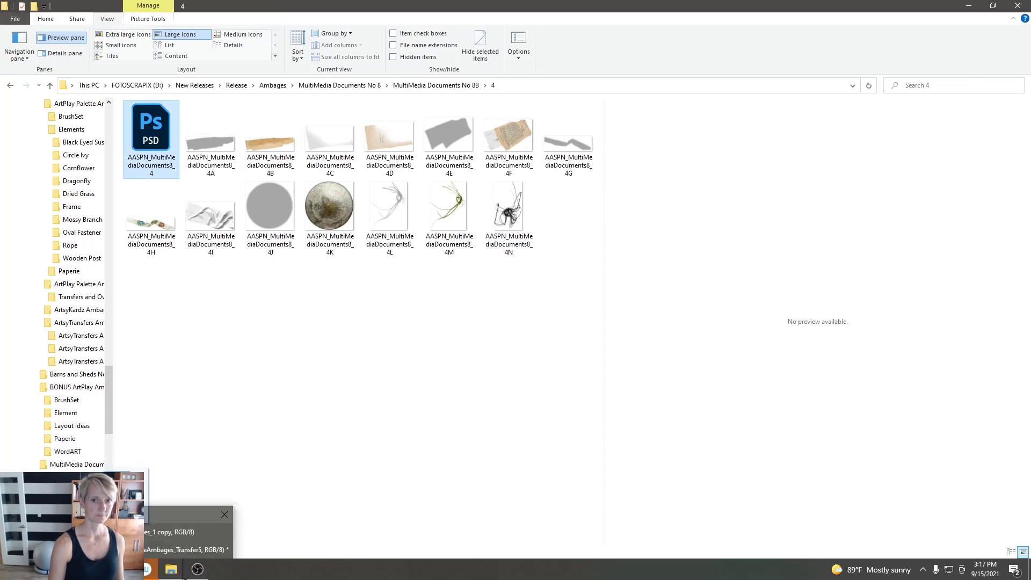
drag(123, 521, 60, 93)
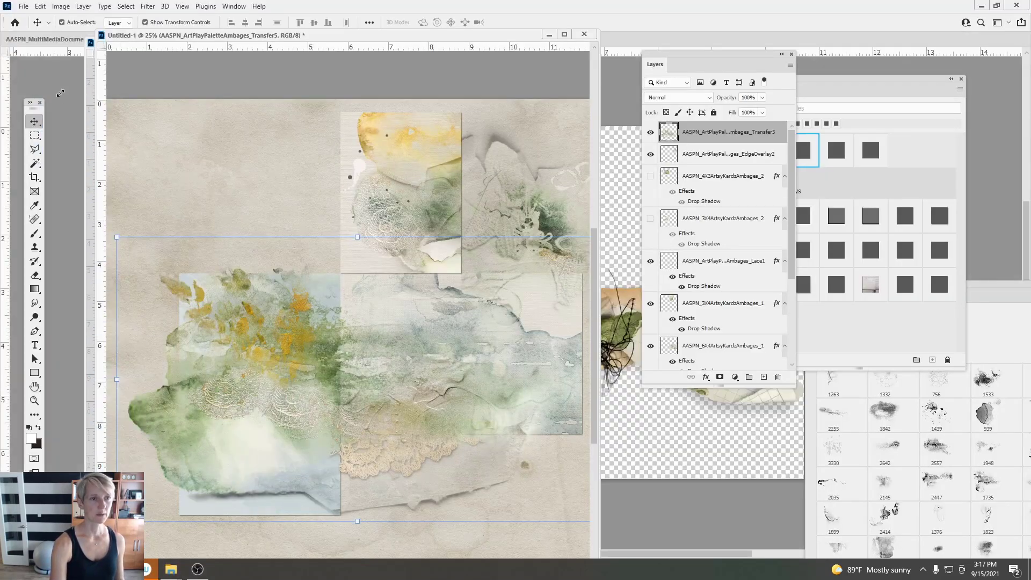
drag(67, 37, 53, 67)
Step: Copy the butterfly-and-flower paper strip together with its shadow layer from the MultiMedia document into the Untitled-1 layout
click(304, 277)
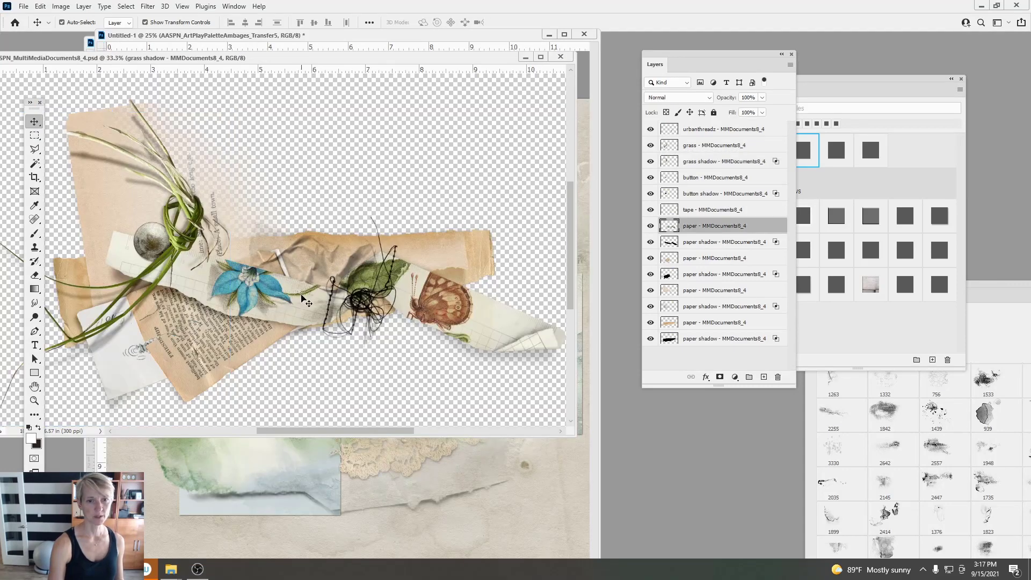
shift+click(697, 243)
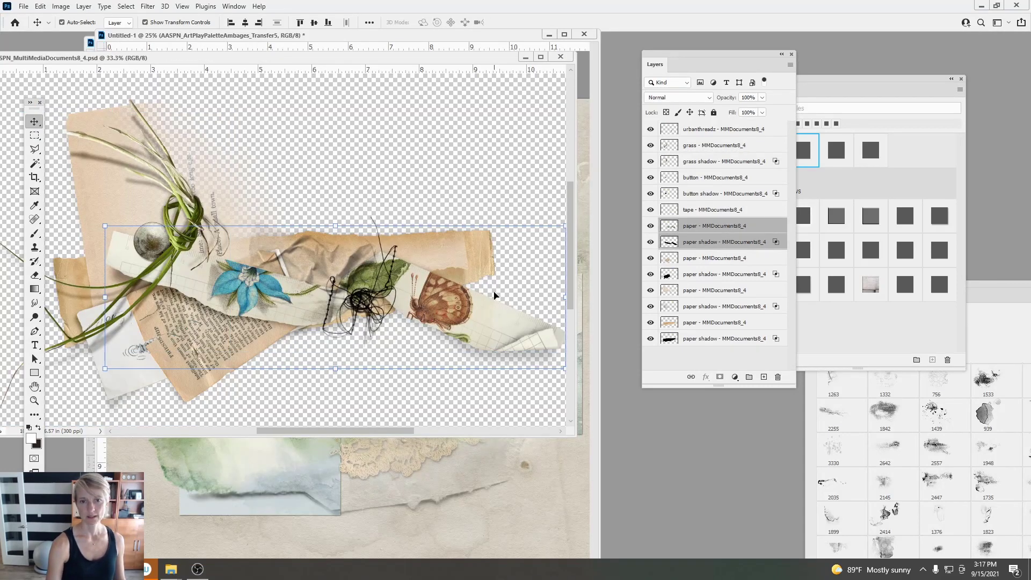
drag(480, 314, 432, 372)
drag(478, 295, 249, 242)
Step: Rotate the paper strip and its shadow to about -21 degrees and position them across the lower cards, overlapping the lace
drag(324, 265, 358, 205)
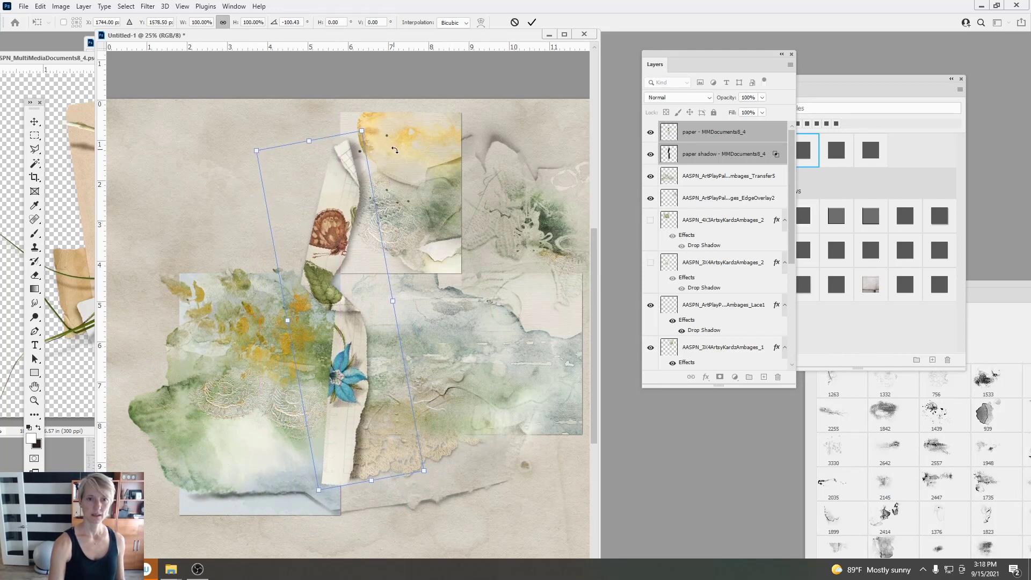
drag(395, 150, 437, 402)
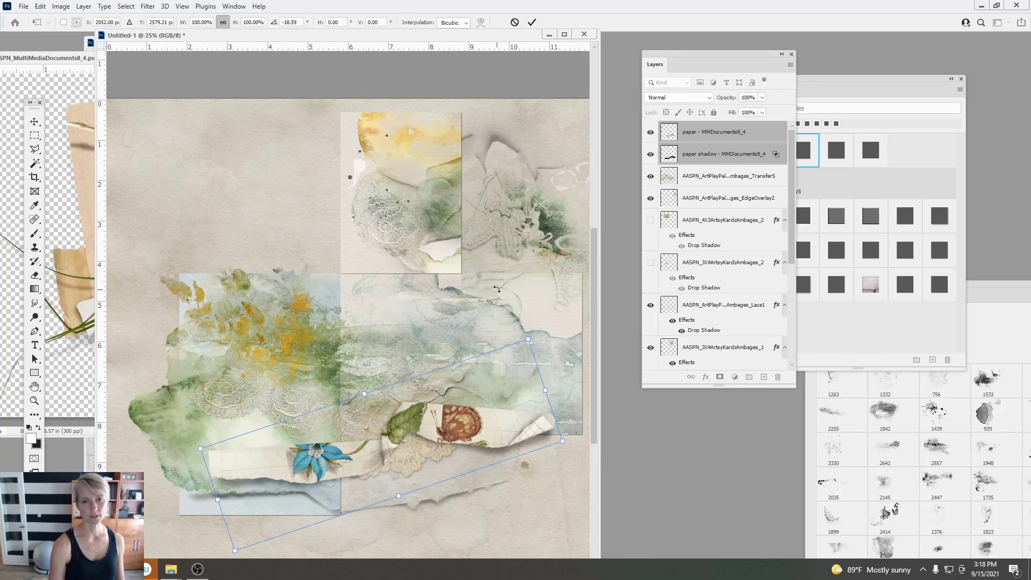
mouse_move(497, 289)
mouse_down()
mouse_move(475, 275)
mouse_move(491, 284)
mouse_up()
drag(443, 417, 434, 410)
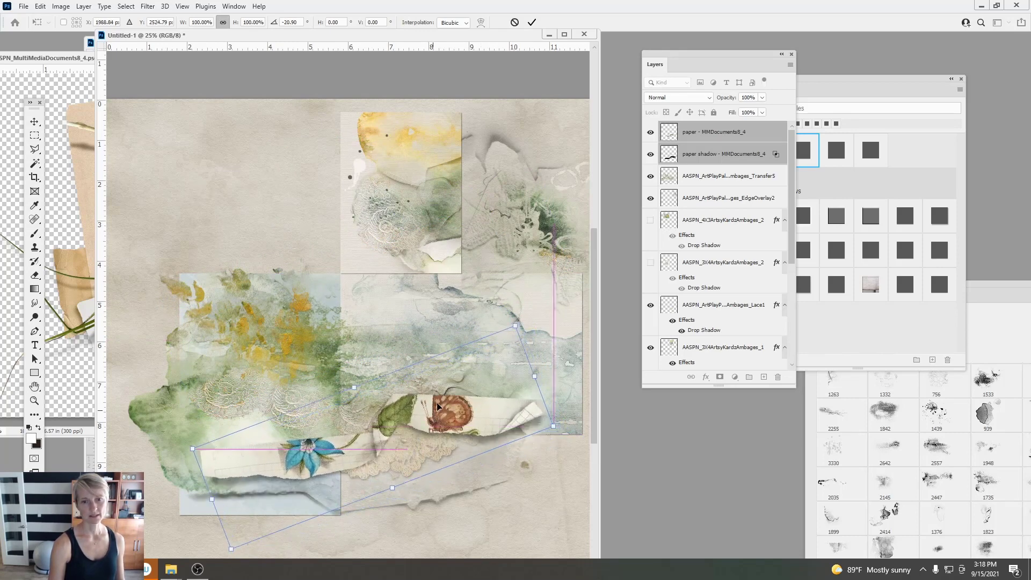
click(531, 24)
Step: Try the Multiply blend mode on the yellow-and-green 3x4 card and set it back to Normal
click(445, 246)
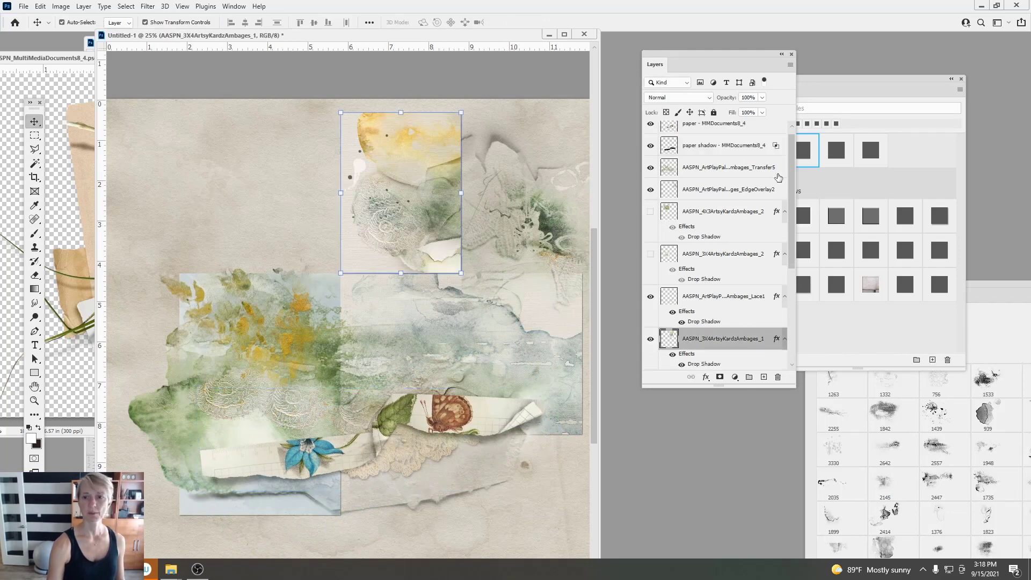
click(687, 98)
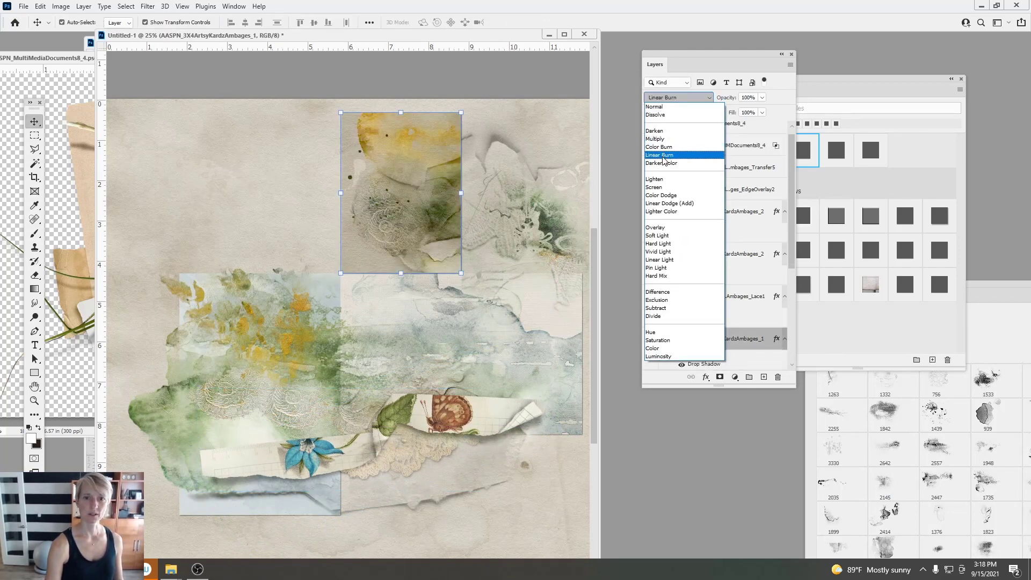
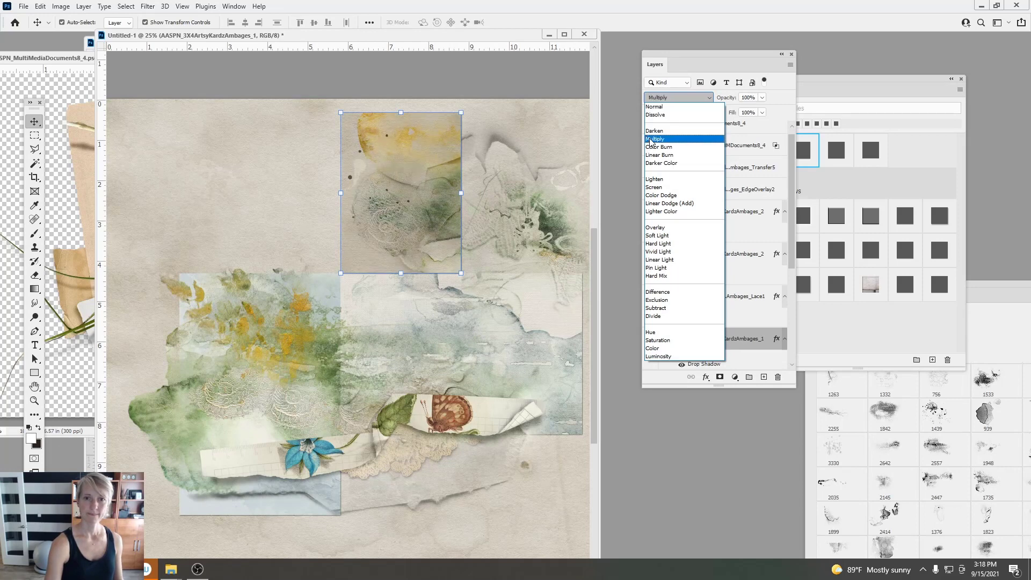
click(651, 140)
mouse_move(408, 162)
mouse_down()
mouse_move(338, 159)
mouse_move(414, 160)
mouse_up()
click(678, 97)
click(660, 105)
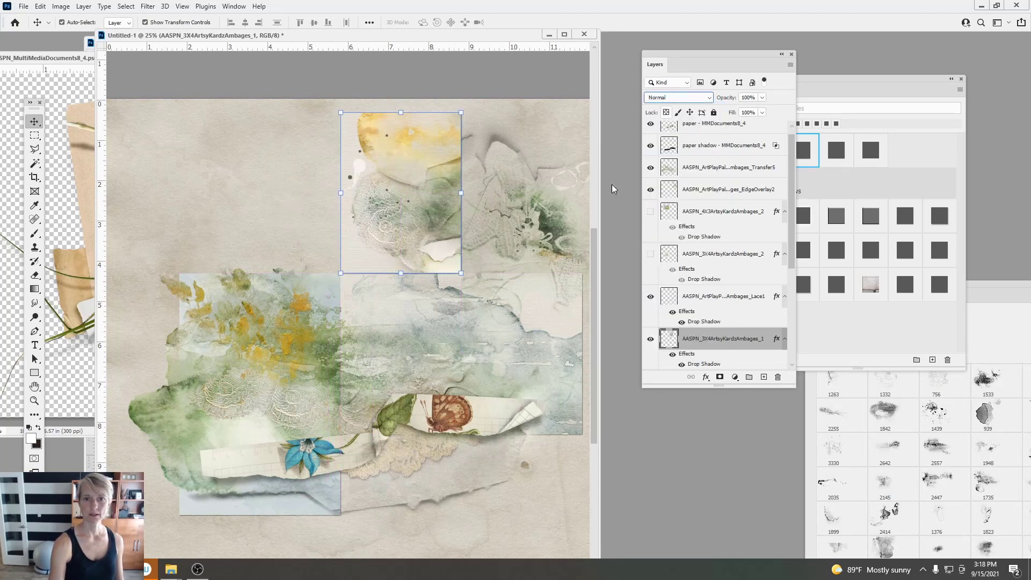
Step: Make the Transfer5 layer active and open the Ambages FotoBlendz No 1A folder in File Explorer
click(698, 189)
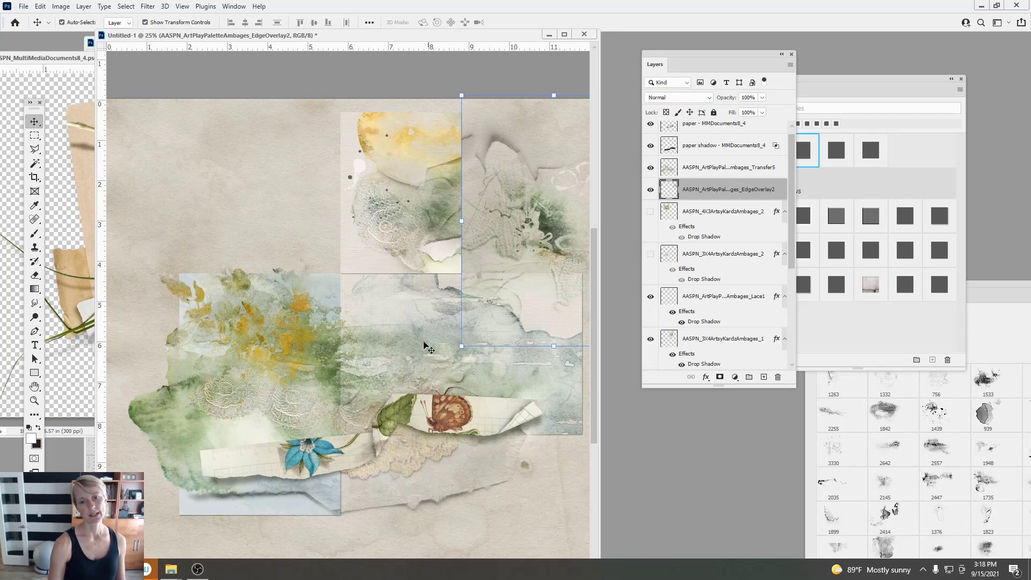
click(290, 441)
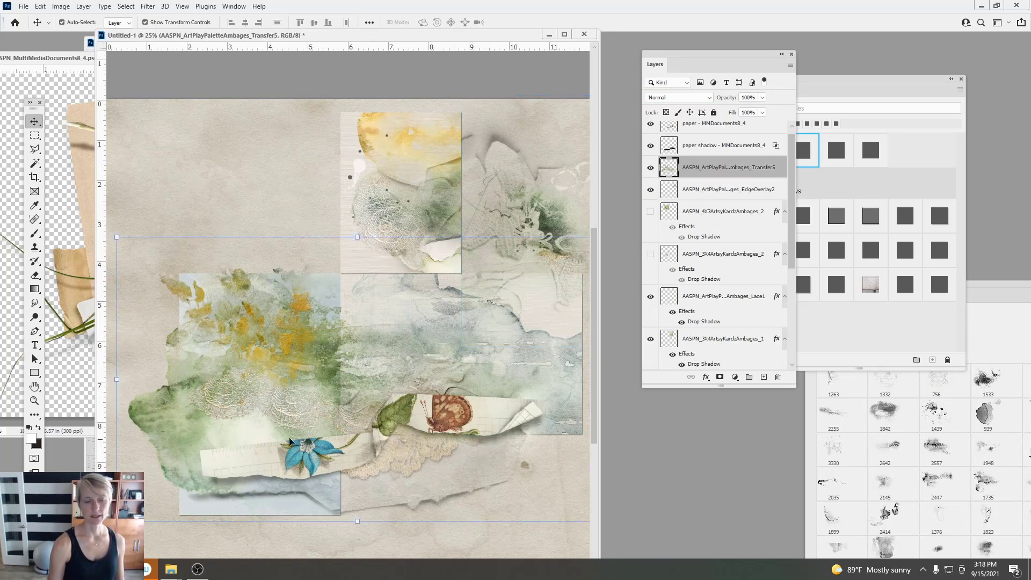
click(171, 536)
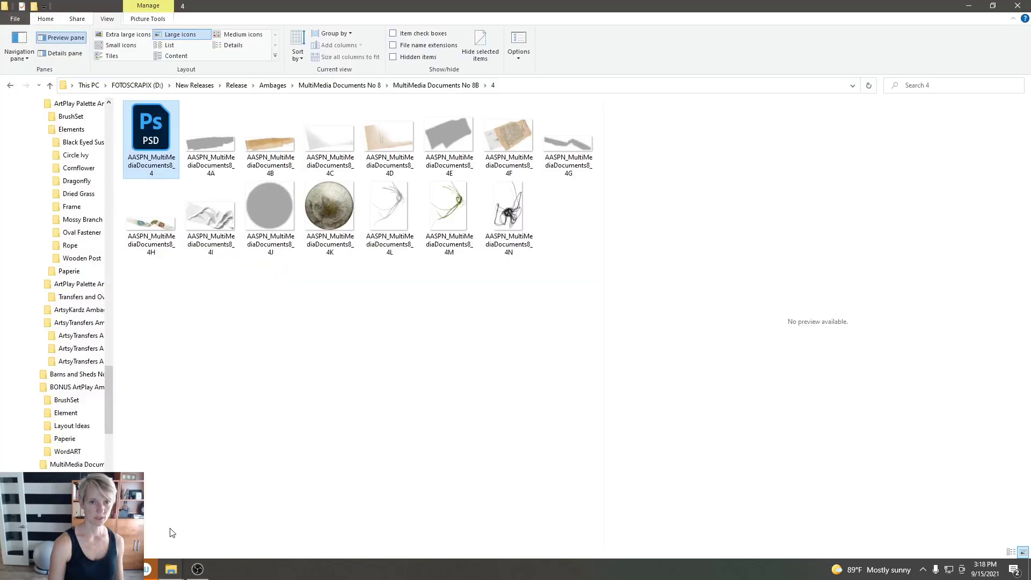
click(285, 142)
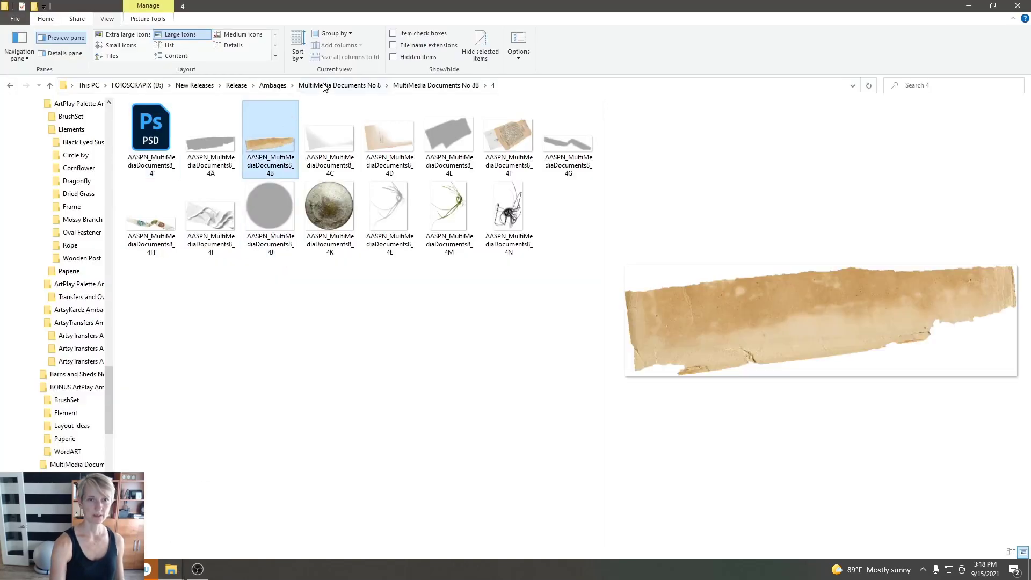
click(272, 86)
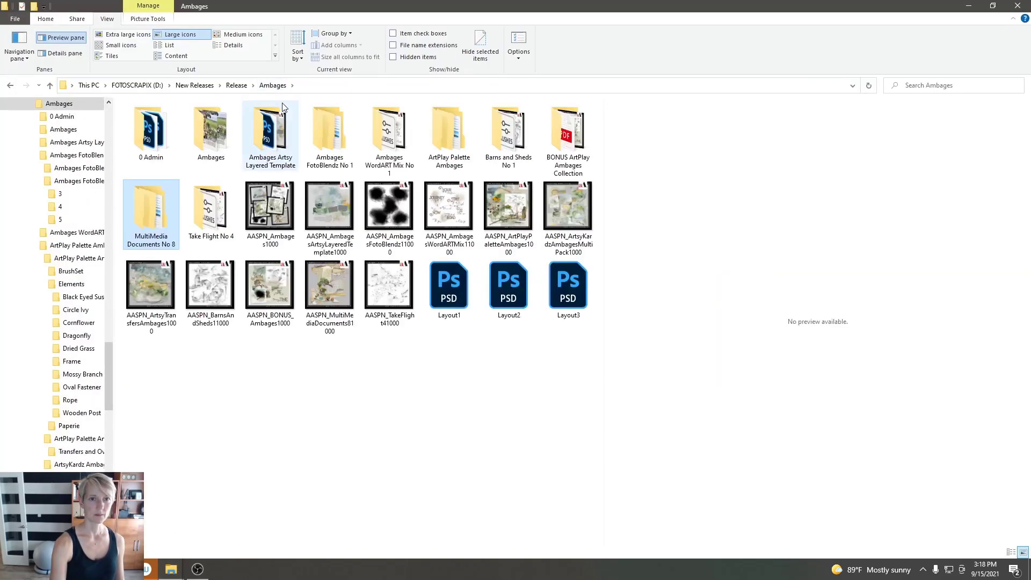
double_click(321, 137)
double_click(152, 134)
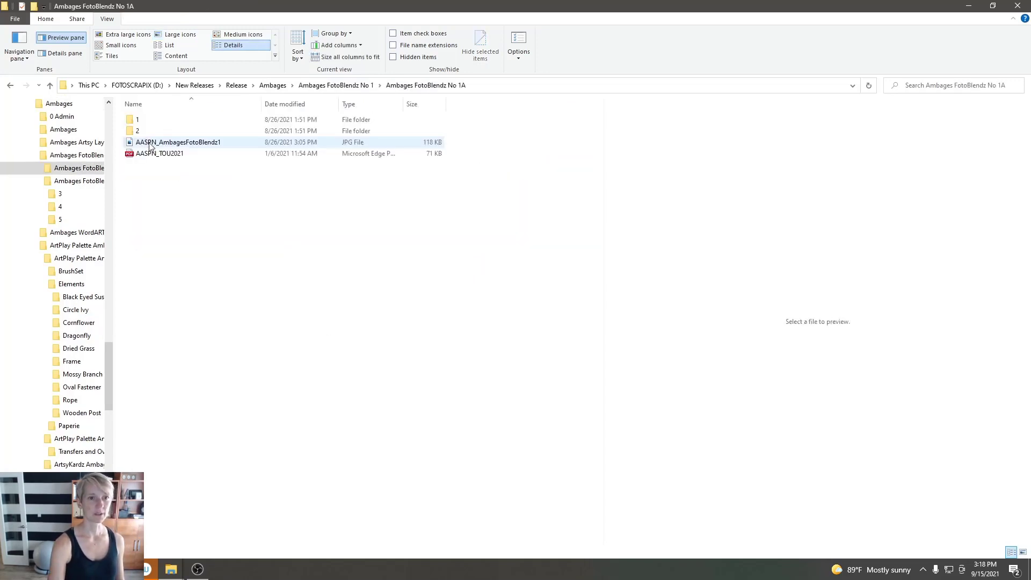
Step: Compare the FotoBlendz masks in folders 1, 2, 4 and 5 of FotoBlendz No 1A and No 1B
double_click(160, 133)
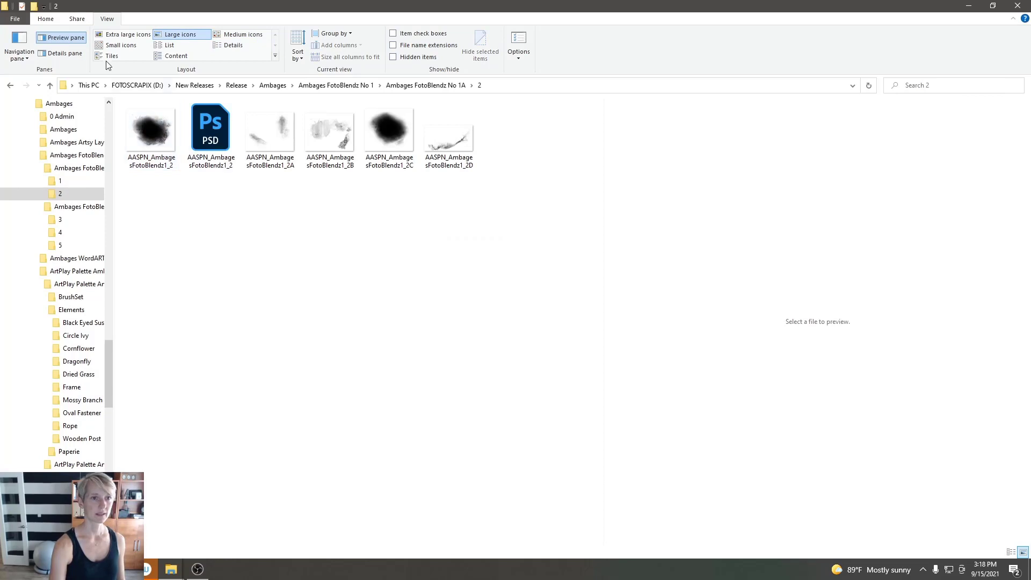
click(11, 86)
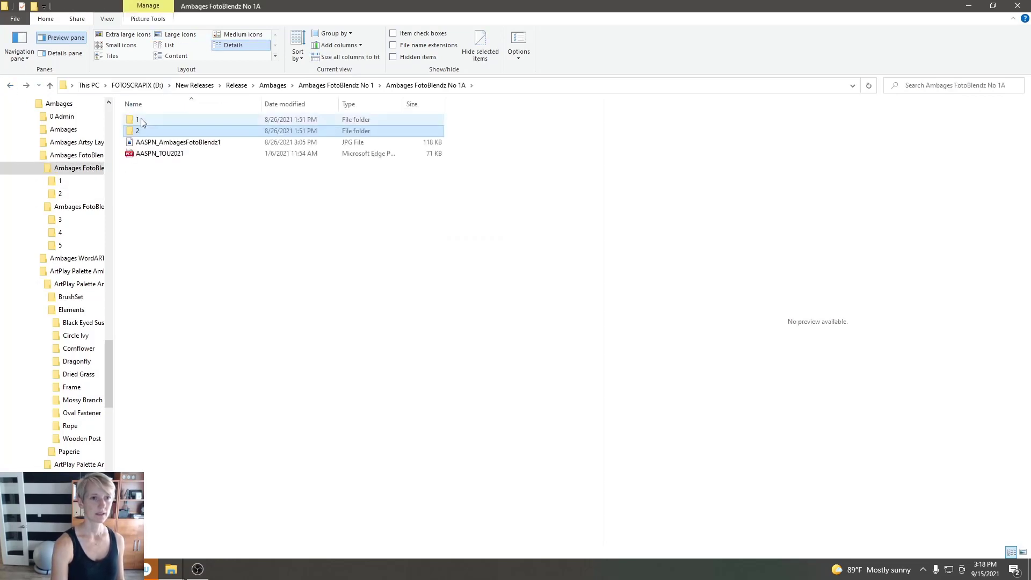
double_click(141, 119)
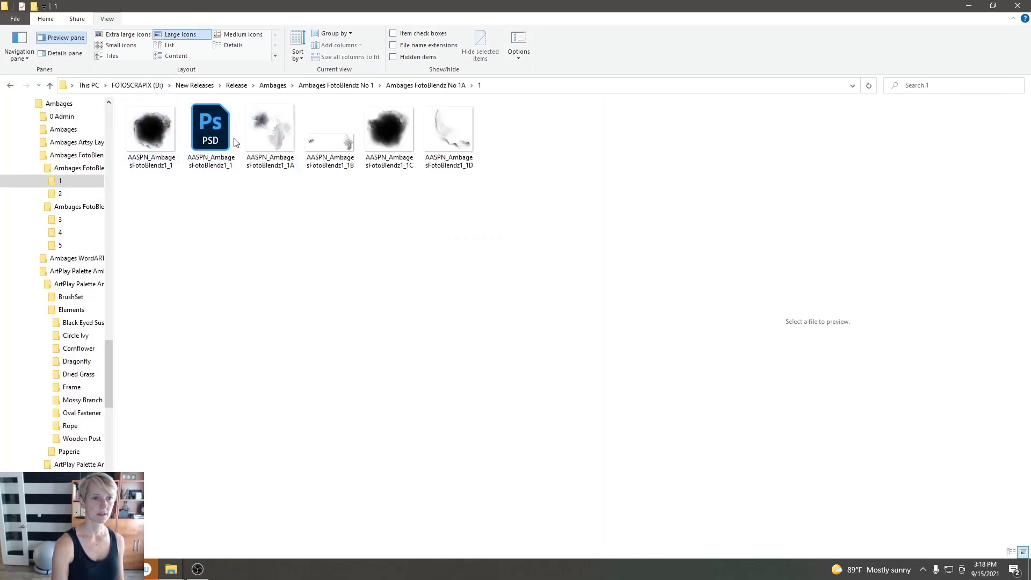
click(11, 86)
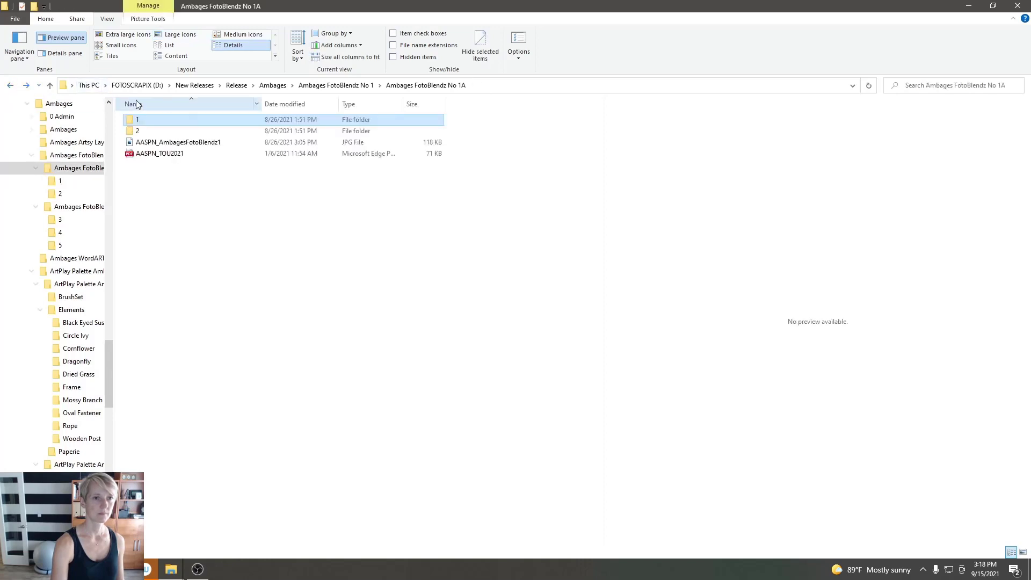
click(338, 85)
double_click(207, 122)
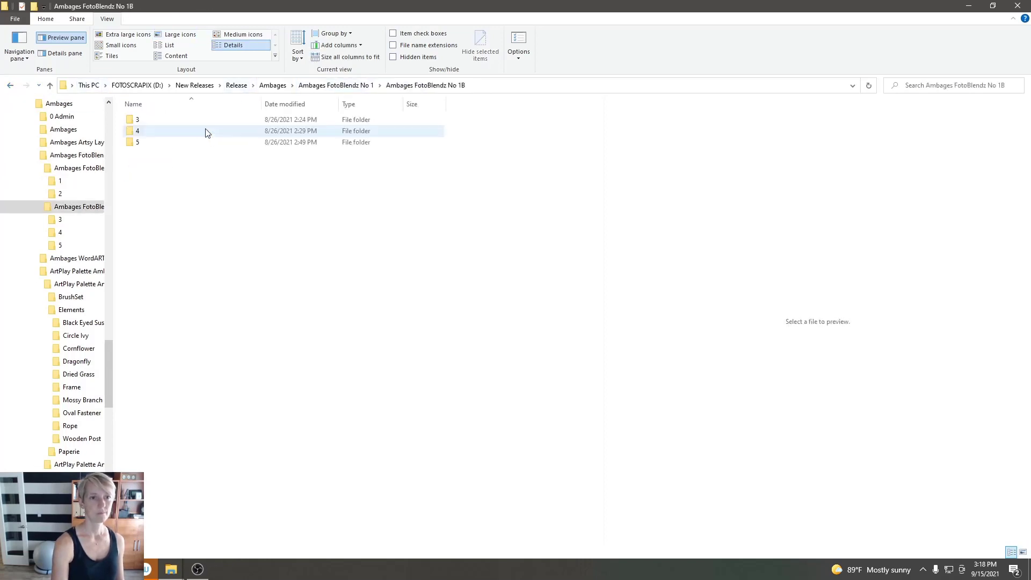
click(155, 122)
shift+click(145, 134)
double_click(144, 132)
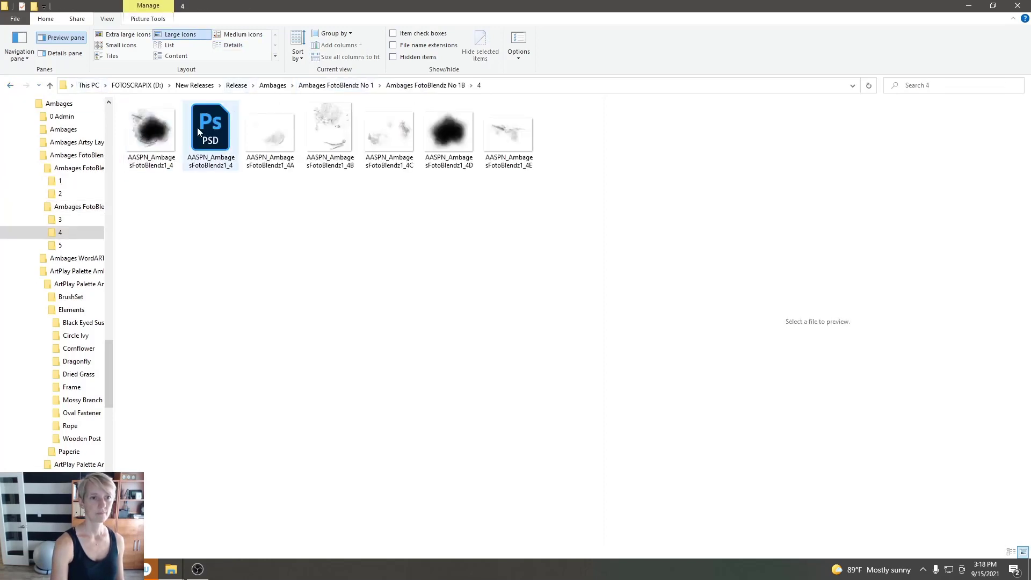
click(10, 84)
double_click(170, 144)
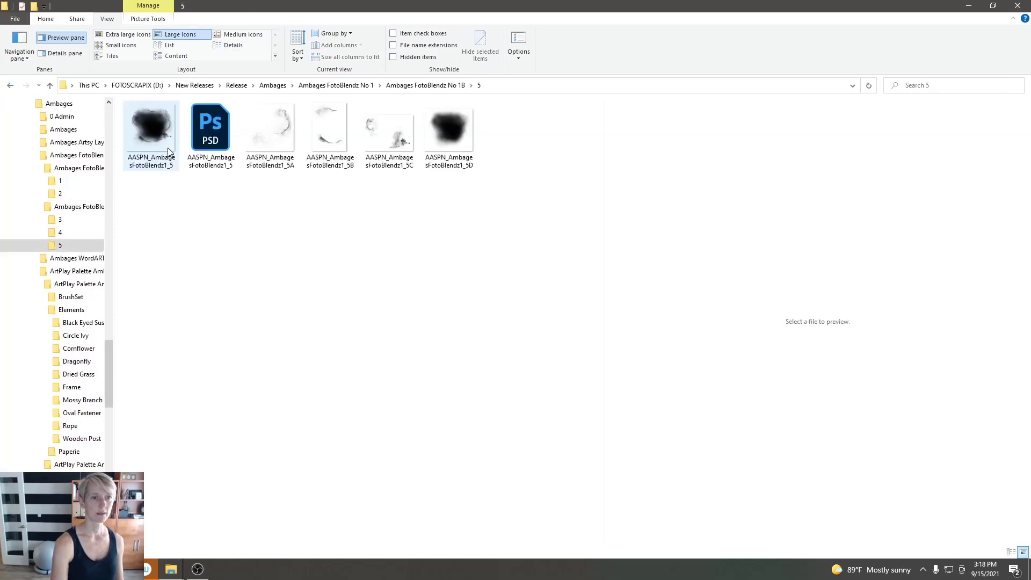
Step: Open AASPN_AmbagesFotoBlendz1_5.psd in Photoshop and bring its document to the front
drag(207, 155, 146, 569)
drag(101, 489, 714, 438)
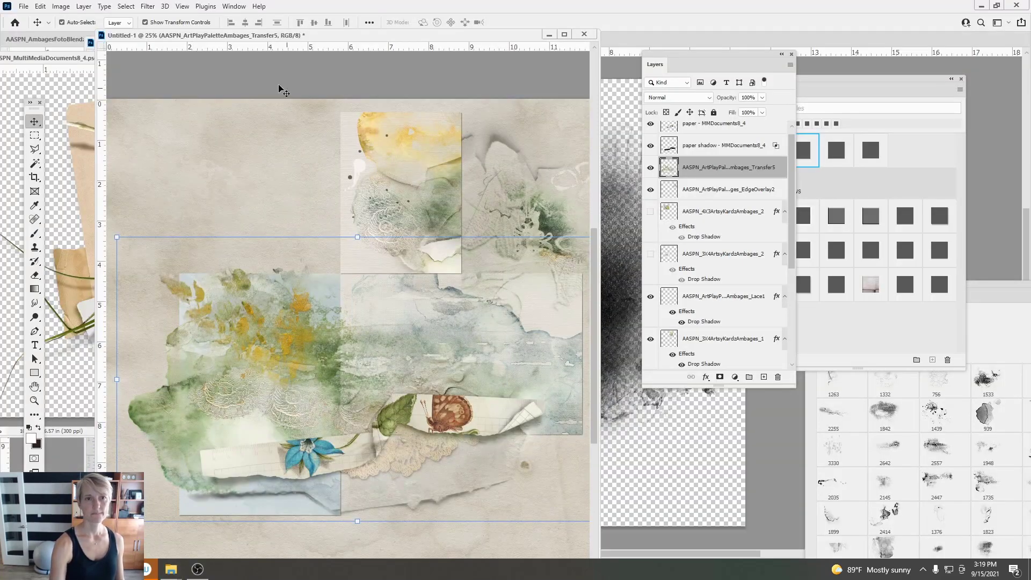
click(62, 46)
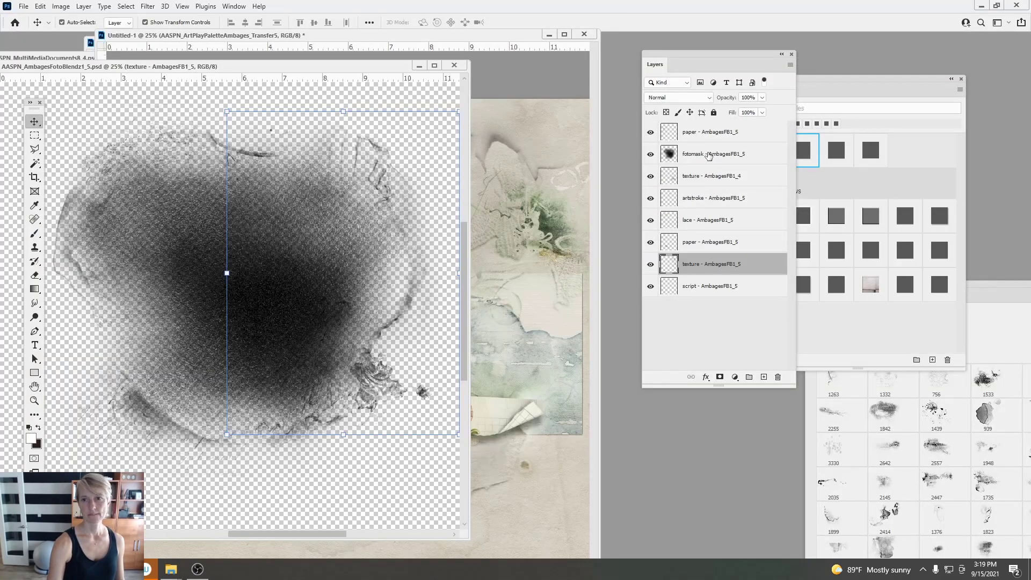
Step: Copy all FotoBlendz layers, from paper down to script, into the Untitled-1 layout directly above the Transfer5 layer
click(701, 136)
shift+click(696, 285)
drag(322, 282, 499, 273)
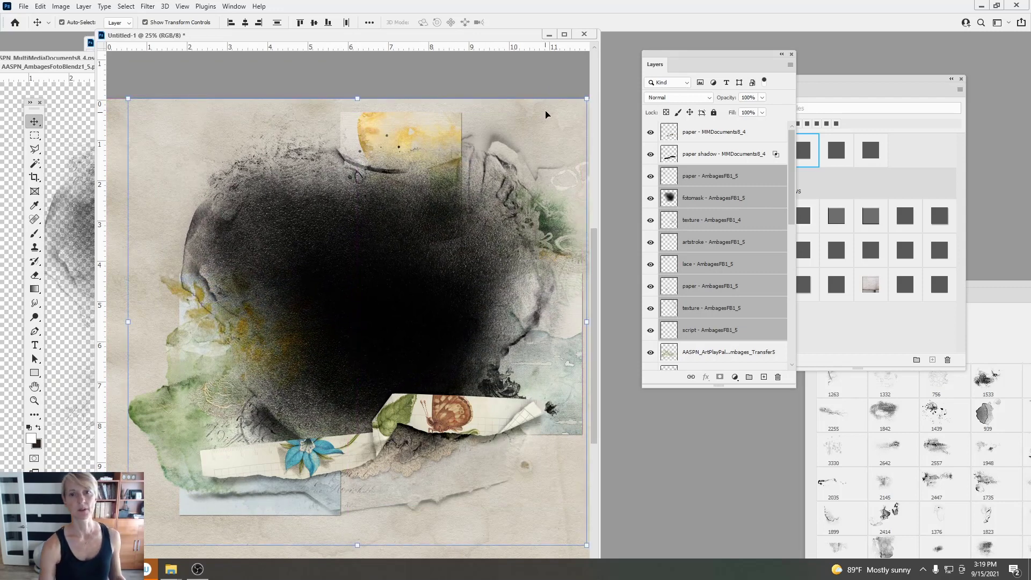
Step: Delete the AASPN_3X4ArtsyKardzAmbages_1 card layer from the layout
click(720, 226)
mouse_move(411, 119)
mouse_down()
mouse_move(417, 75)
mouse_move(400, 102)
mouse_move(516, 107)
mouse_move(505, 317)
mouse_move(385, 127)
mouse_move(399, 125)
mouse_move(390, 107)
mouse_move(404, 106)
mouse_up()
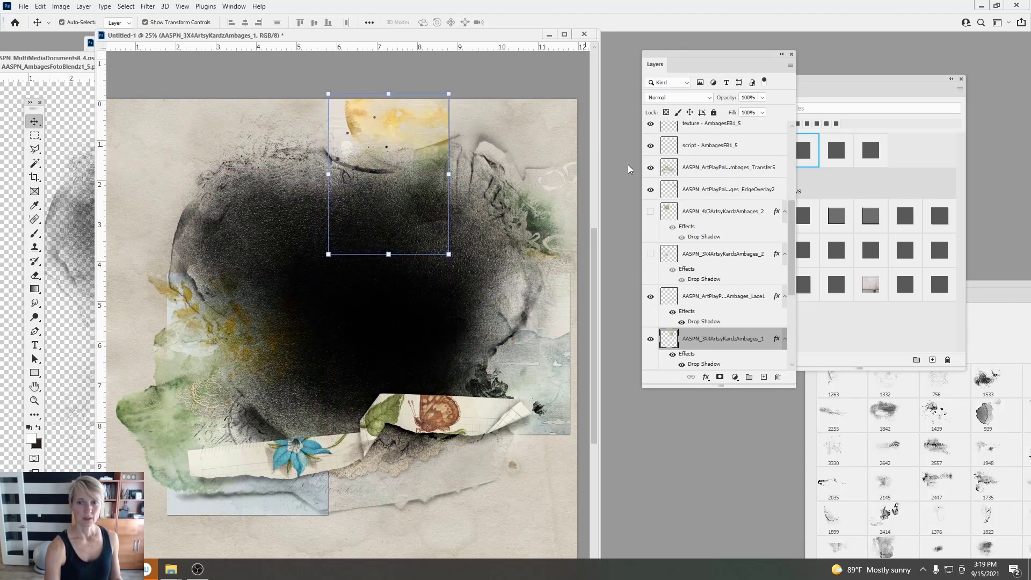
drag(705, 340, 777, 377)
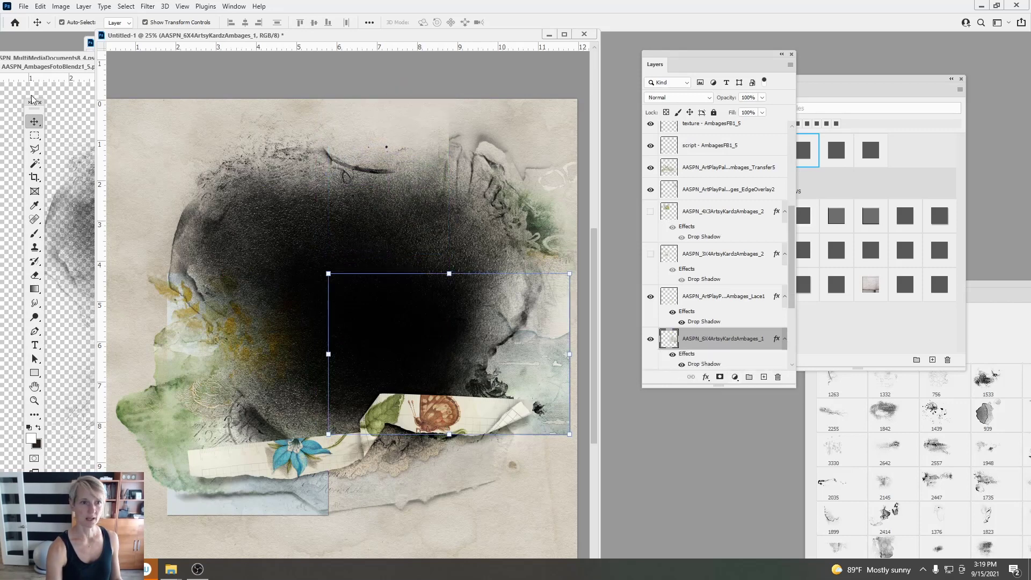
Step: Close the AmbagesFotoBlendz1_5, MultiMediaDocuments8_4 and Layout3 documents, keeping the Untitled-1 layout open
click(78, 101)
click(456, 67)
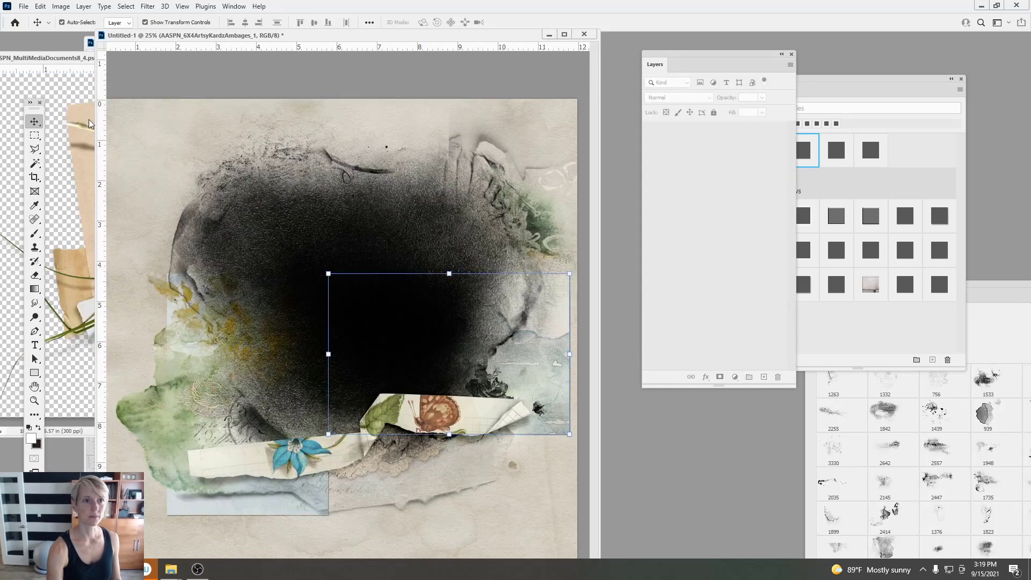
click(89, 121)
click(544, 47)
click(72, 104)
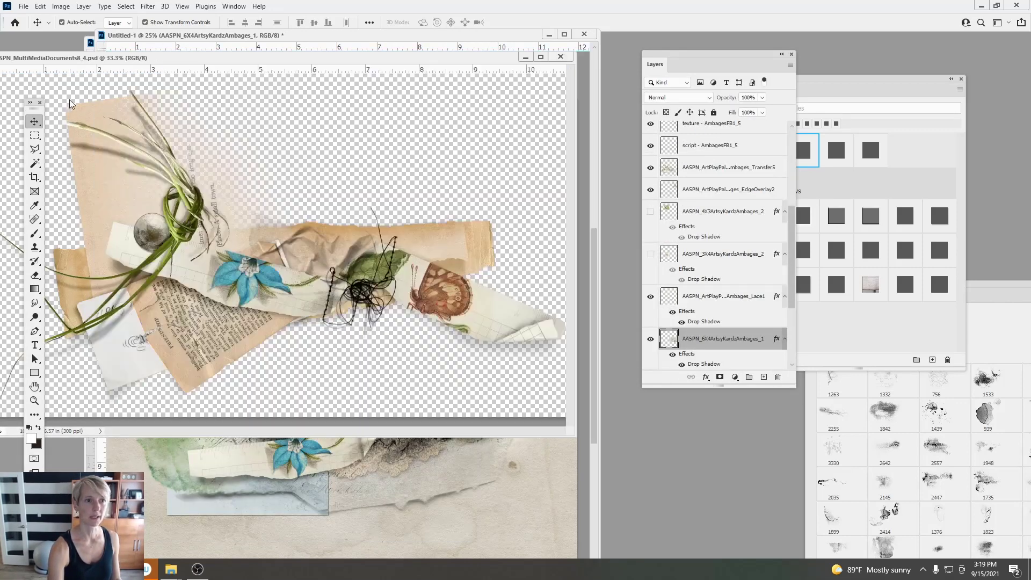
click(560, 57)
click(88, 106)
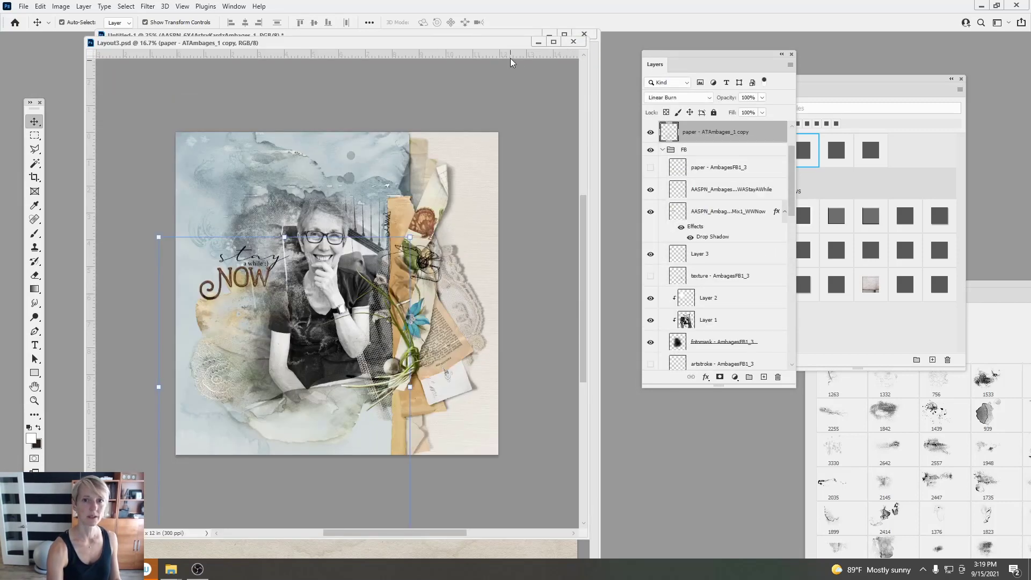
click(574, 41)
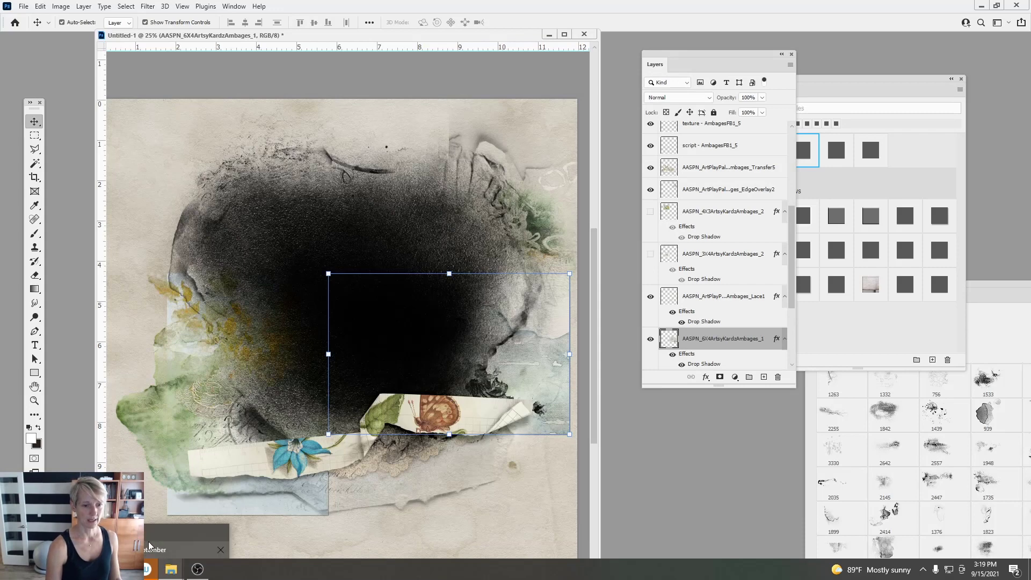
Step: Open AASPN_3X4ArtsyKardzAmbages_1.psd from the ArtsyKardz Ambages MultiPack A folder in Photoshop and float it in its own window
click(169, 570)
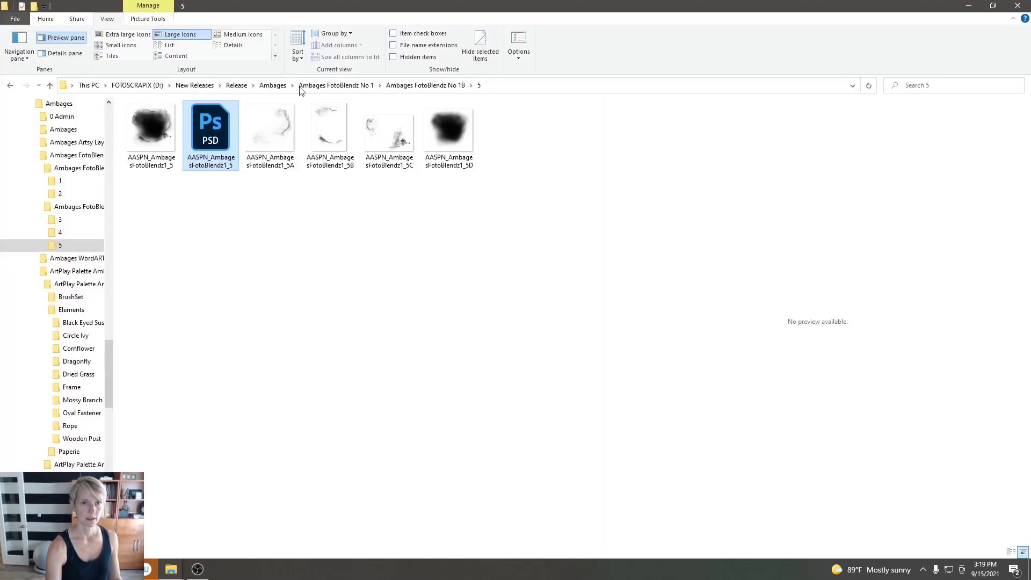
click(336, 85)
click(273, 85)
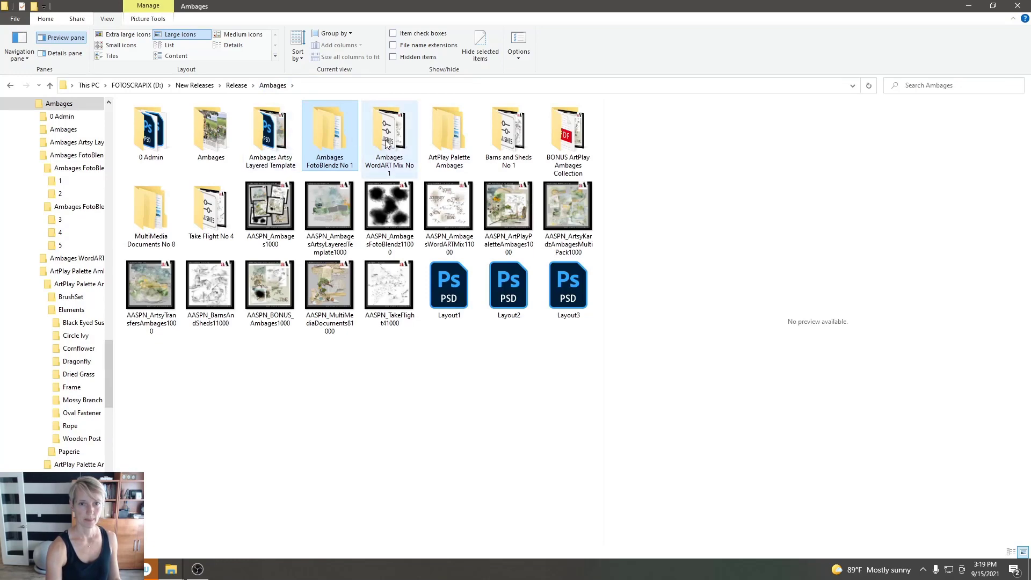
double_click(445, 134)
double_click(217, 144)
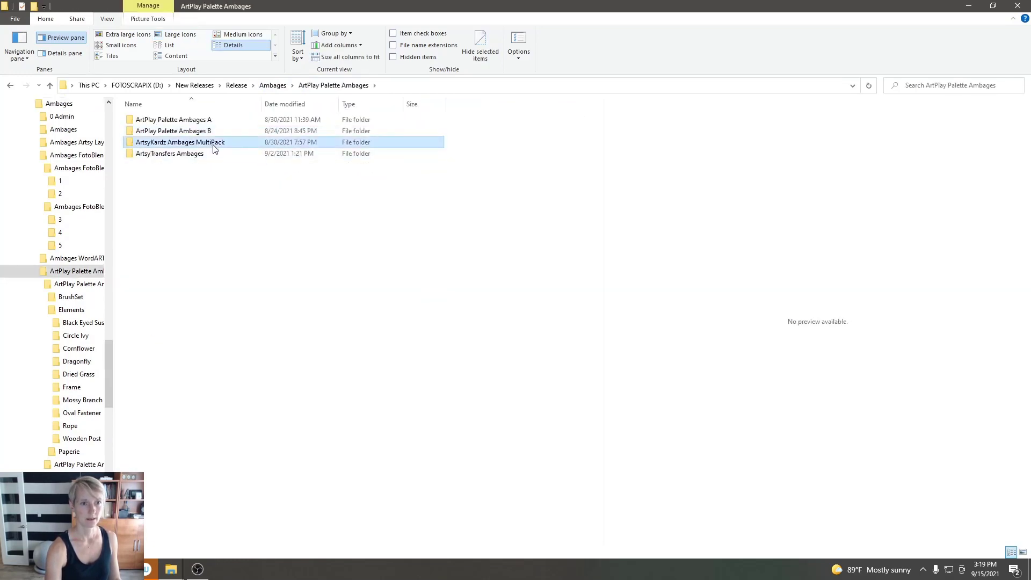
double_click(154, 138)
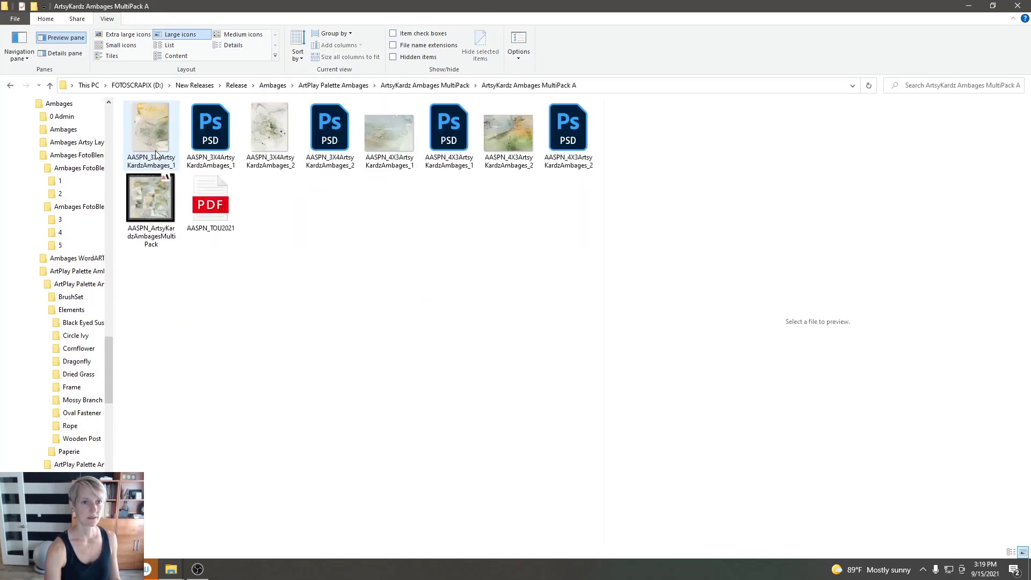
drag(209, 133, 139, 495)
drag(53, 90, 62, 72)
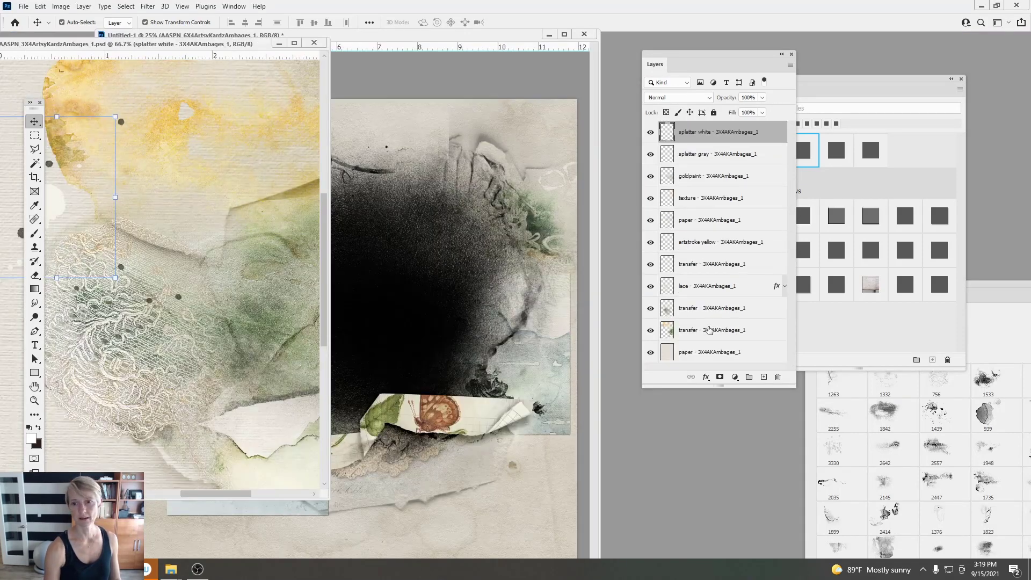
Step: Try copying the 3x4 card's layers above its base paper, from transfer to splatter white, into the layout, and undo the copy
click(709, 330)
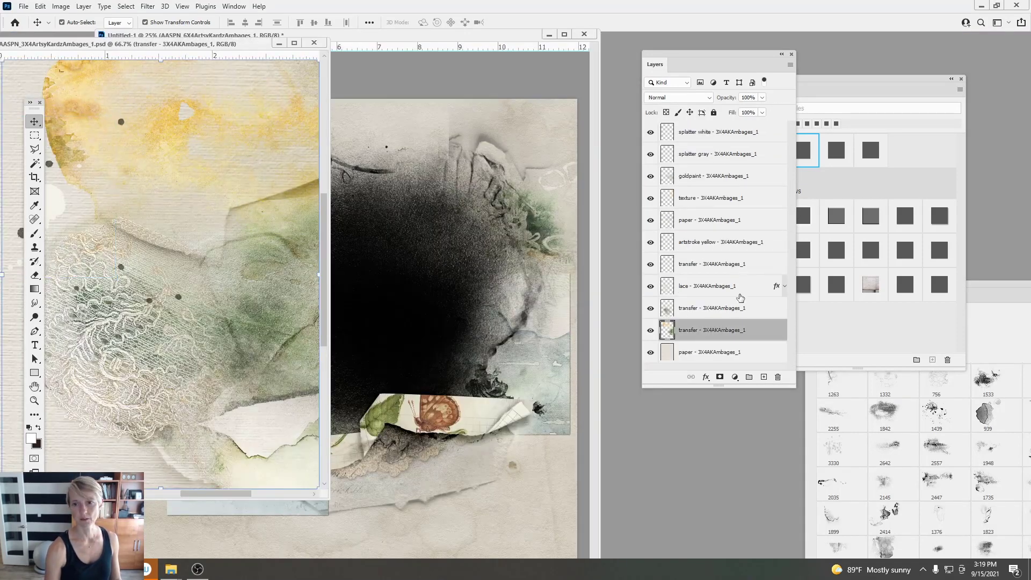
shift+click(703, 134)
drag(182, 232, 381, 142)
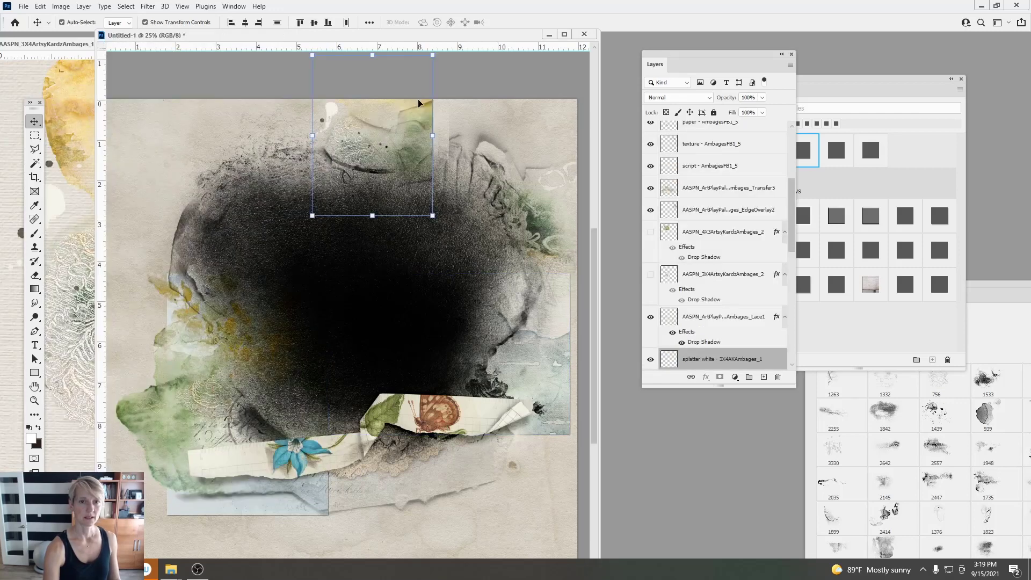
click(440, 82)
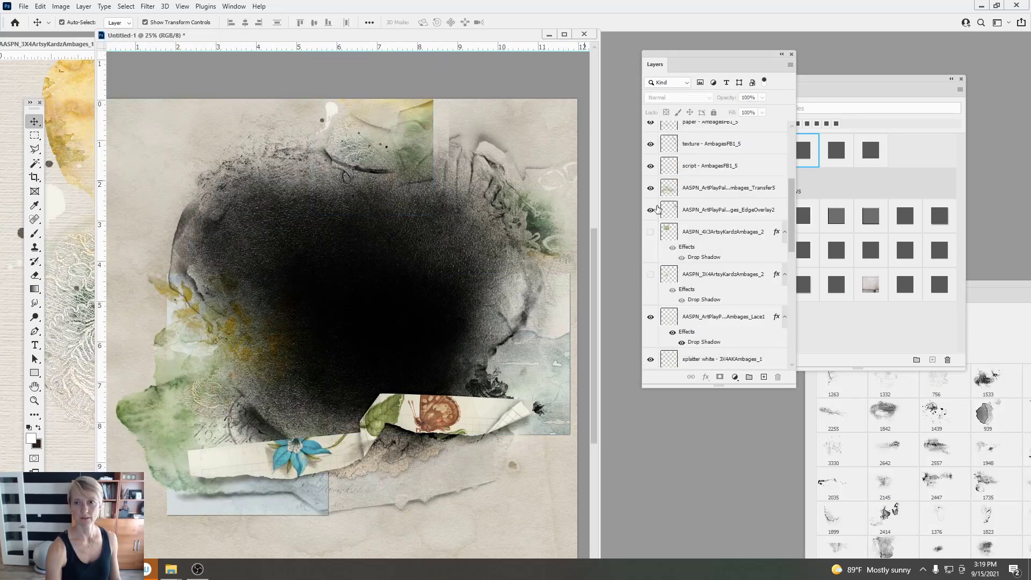
click(40, 5)
click(59, 15)
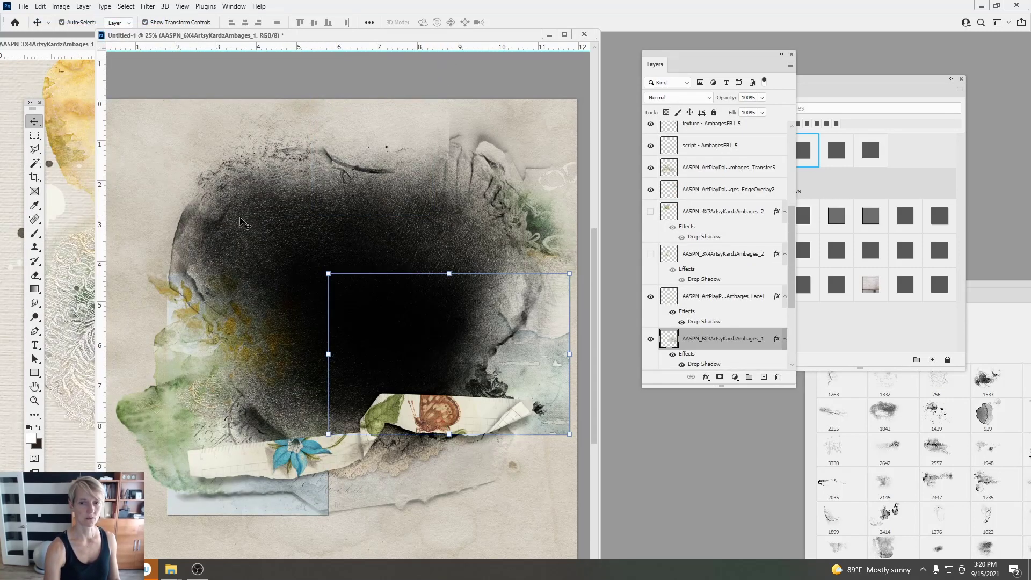
Step: Copy the 3x4 card's layers above its base paper into the layout, rotate them about 93°, and place them above the photo mask
click(91, 250)
drag(185, 261, 367, 145)
drag(416, 240, 448, 105)
drag(405, 200, 311, 193)
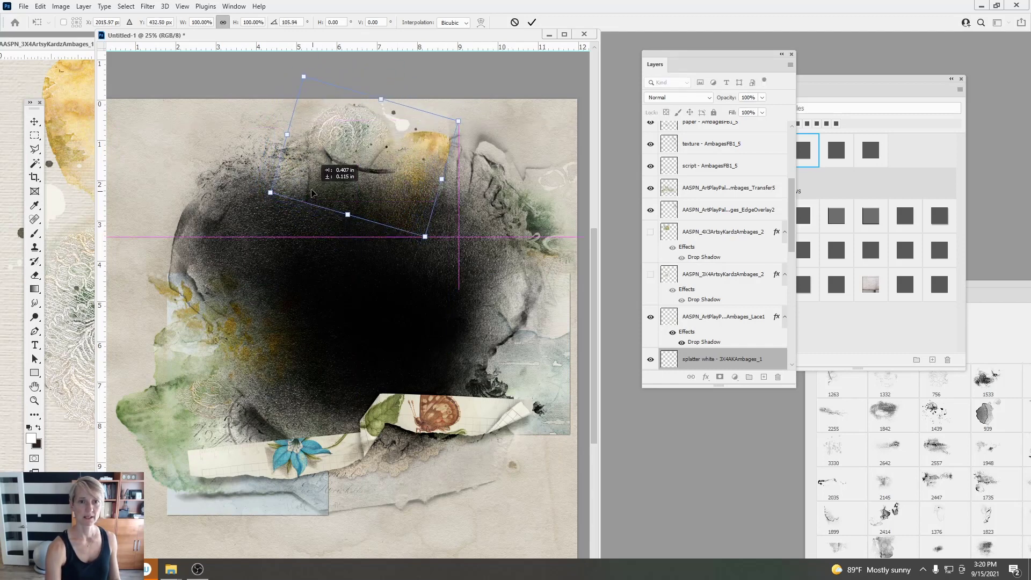
drag(444, 102, 432, 87)
drag(408, 145, 434, 162)
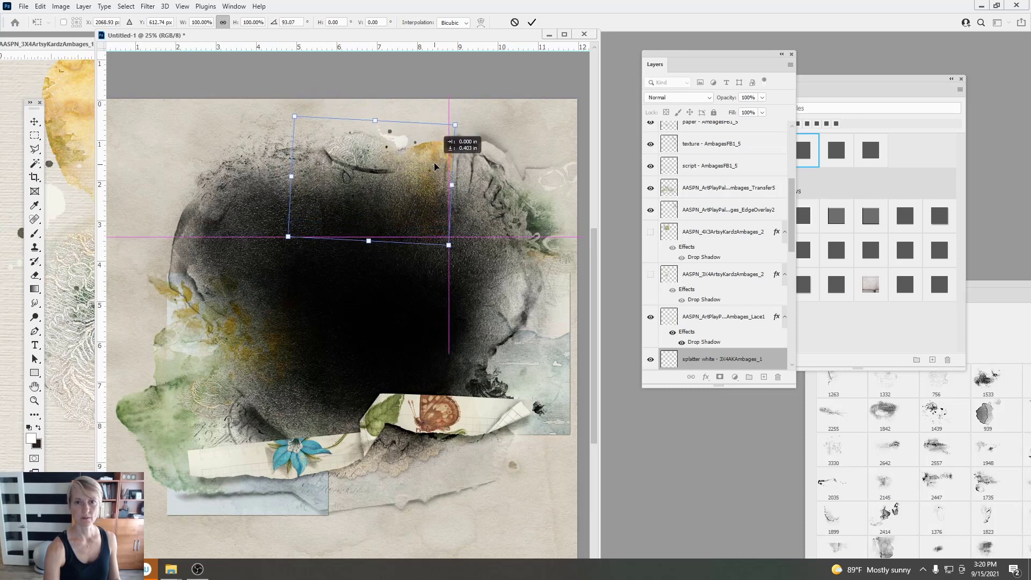
click(533, 23)
Step: Reposition the EdgeOverlay2 layer at the page's upper right and nudge the pale blue card at the lower left
click(507, 152)
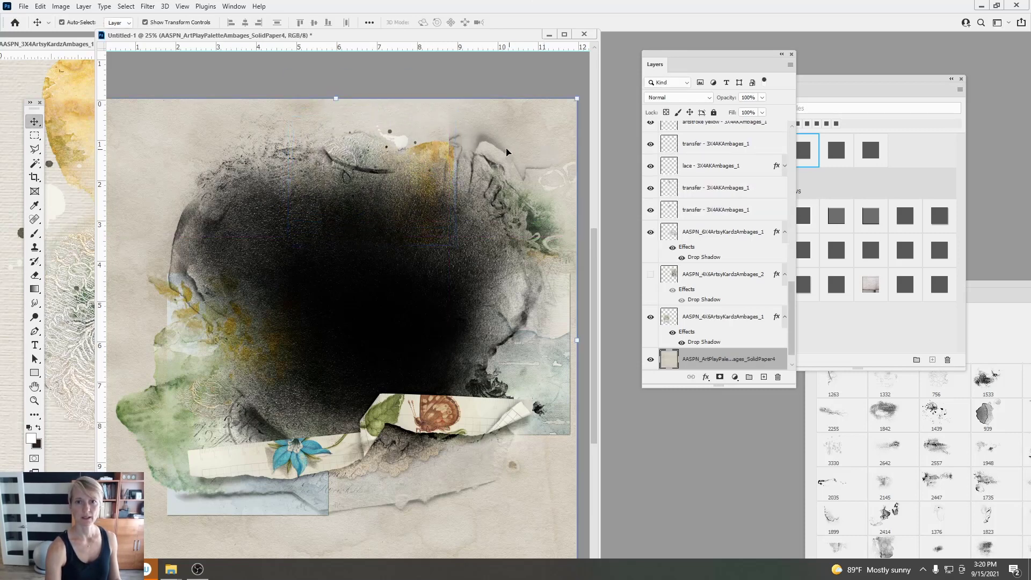
mouse_move(493, 133)
mouse_down()
mouse_move(510, 143)
mouse_move(496, 140)
mouse_move(505, 109)
mouse_move(519, 128)
mouse_move(488, 115)
mouse_up()
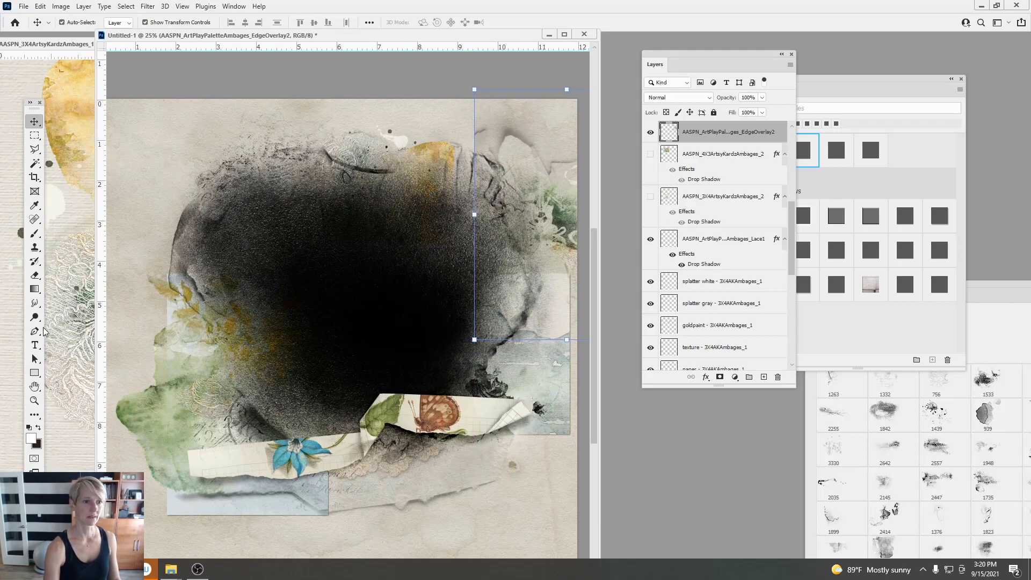
click(35, 275)
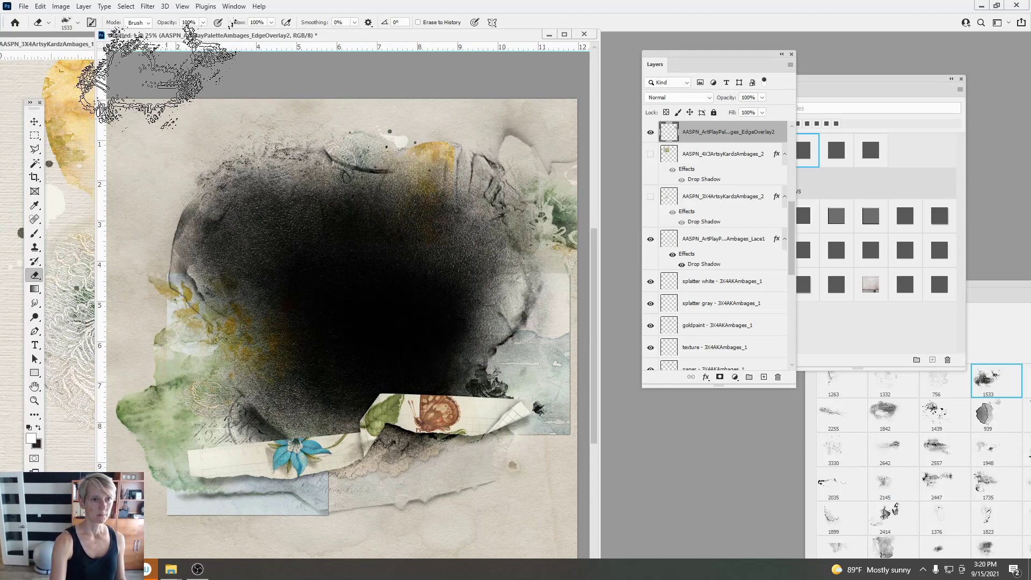
key(v)
mouse_move(260, 505)
mouse_down()
mouse_move(192, 512)
mouse_move(205, 510)
mouse_move(204, 496)
mouse_move(245, 507)
mouse_up()
Step: Scale all the AmbagesFB1_5 FotoBlendz layers, from script to the uppermost paper, to 90.53% together and shift them slightly left and up
click(371, 263)
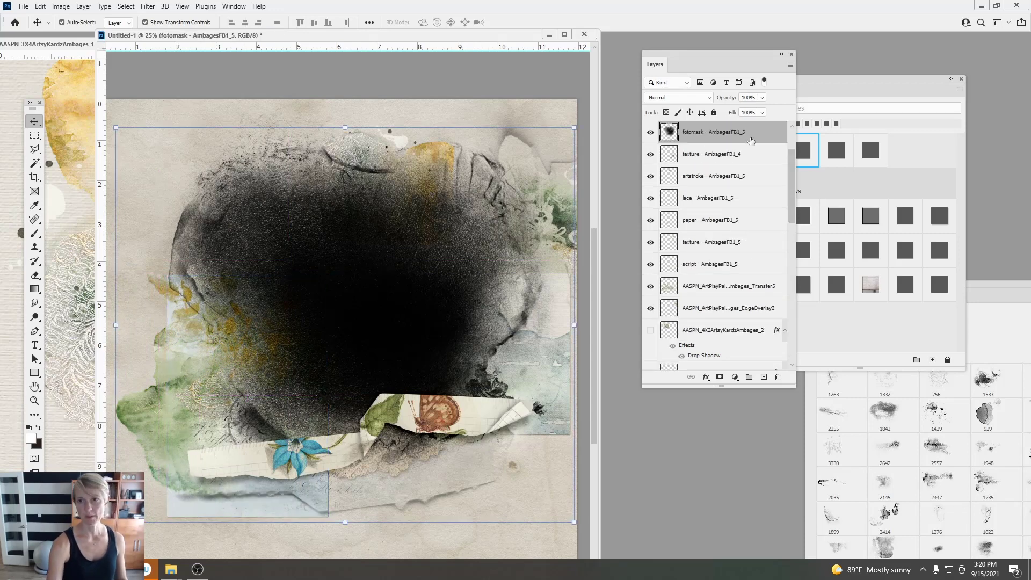
drag(788, 162, 789, 168)
click(737, 247)
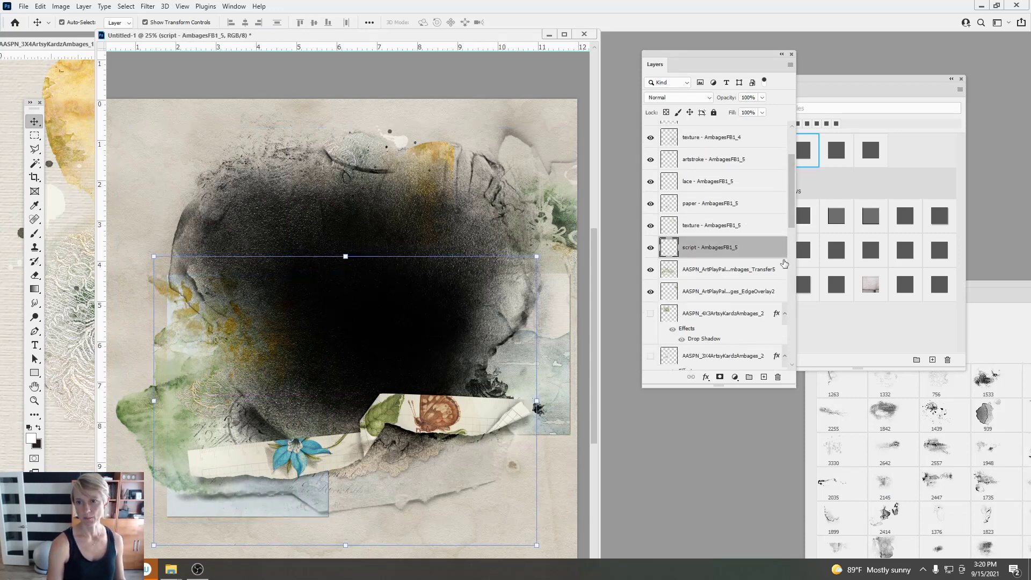
drag(793, 223, 792, 184)
shift+click(683, 184)
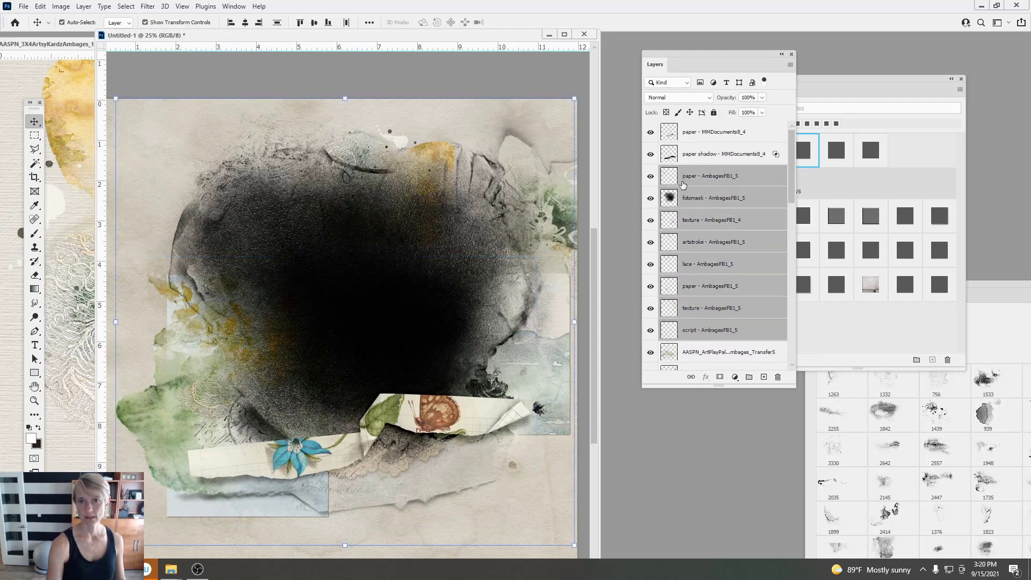
drag(120, 101, 155, 142)
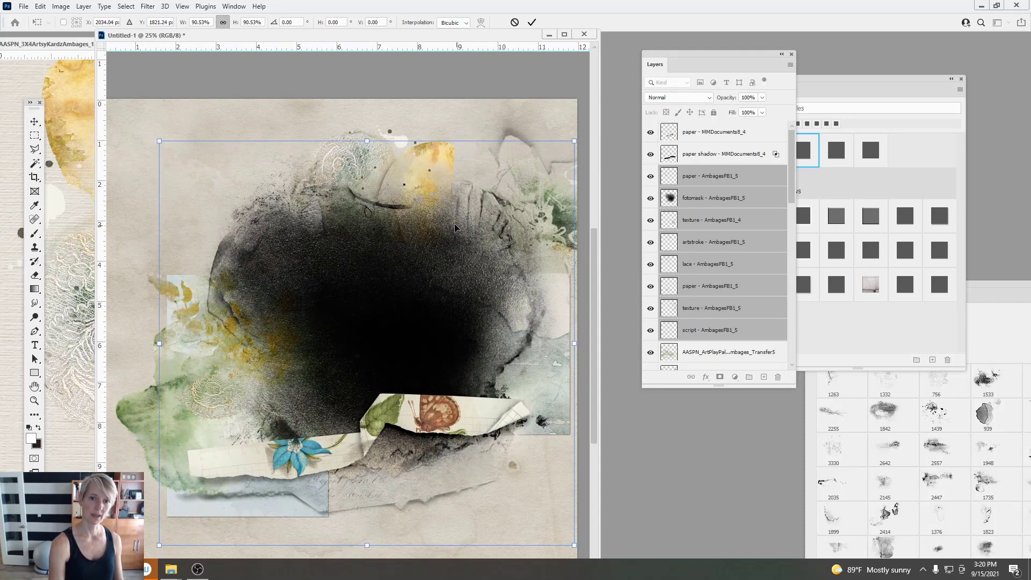
drag(454, 226, 446, 223)
drag(527, 147, 530, 146)
click(532, 22)
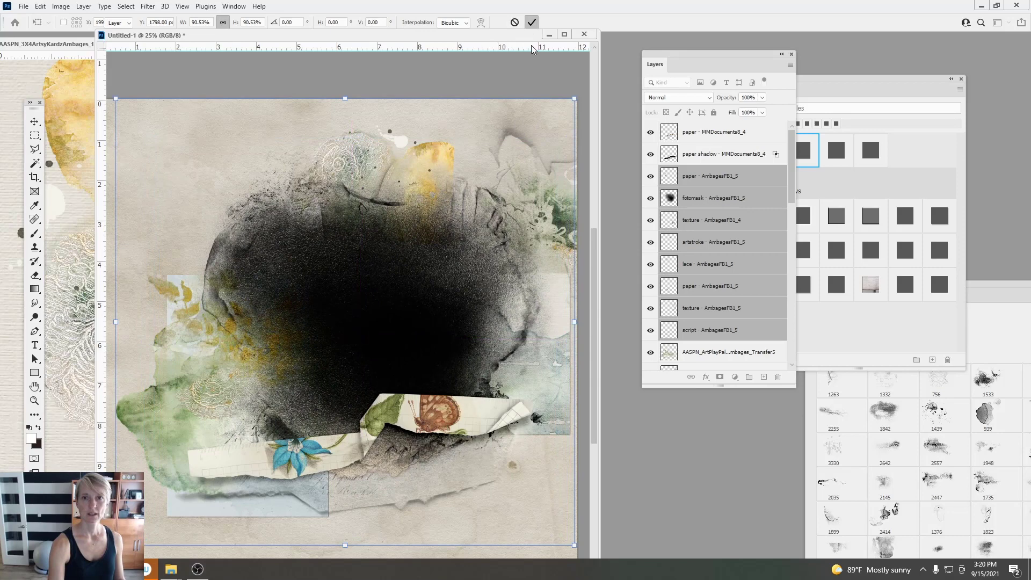
Step: Undo the accidental background paper move and shift the EdgeOverlay2 layer about 1 inch left toward the photo mask
click(527, 147)
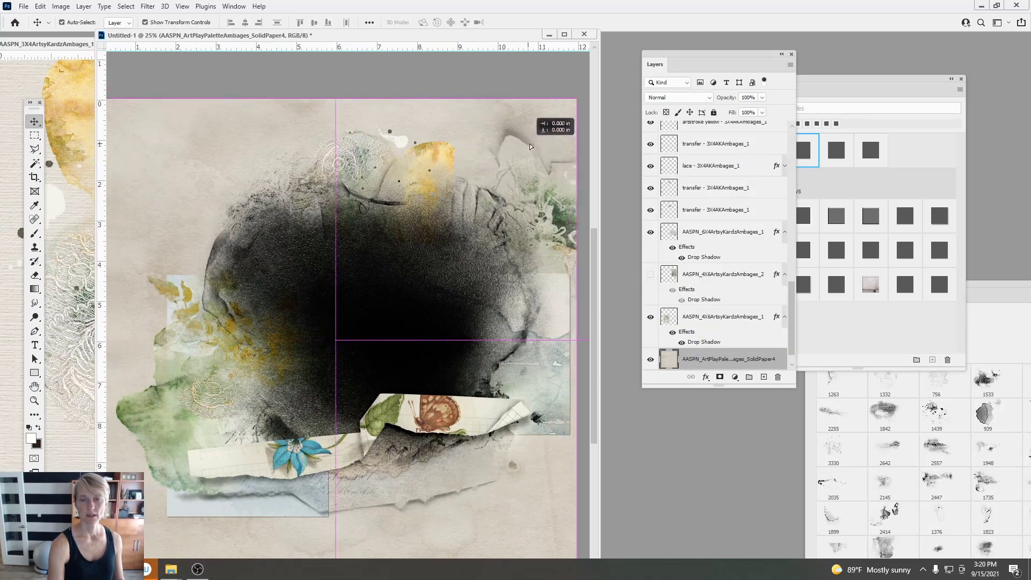
click(46, 8)
click(56, 18)
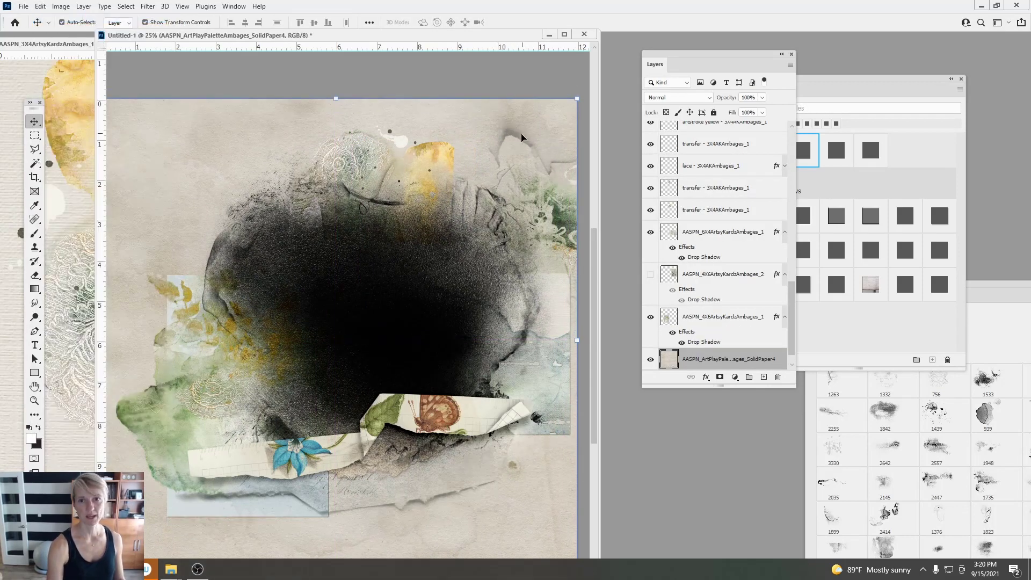
drag(566, 204, 521, 208)
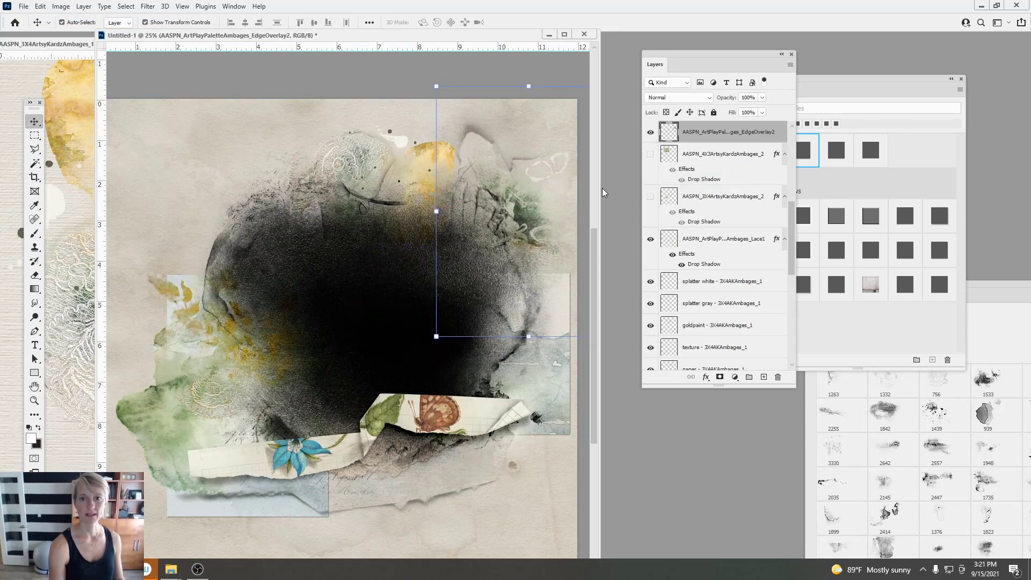
Step: Select the fotomask - AmbagesFB1_5 layer and close the AASPN_3X4ArtsyKardzAmbages_1.psd document
click(365, 320)
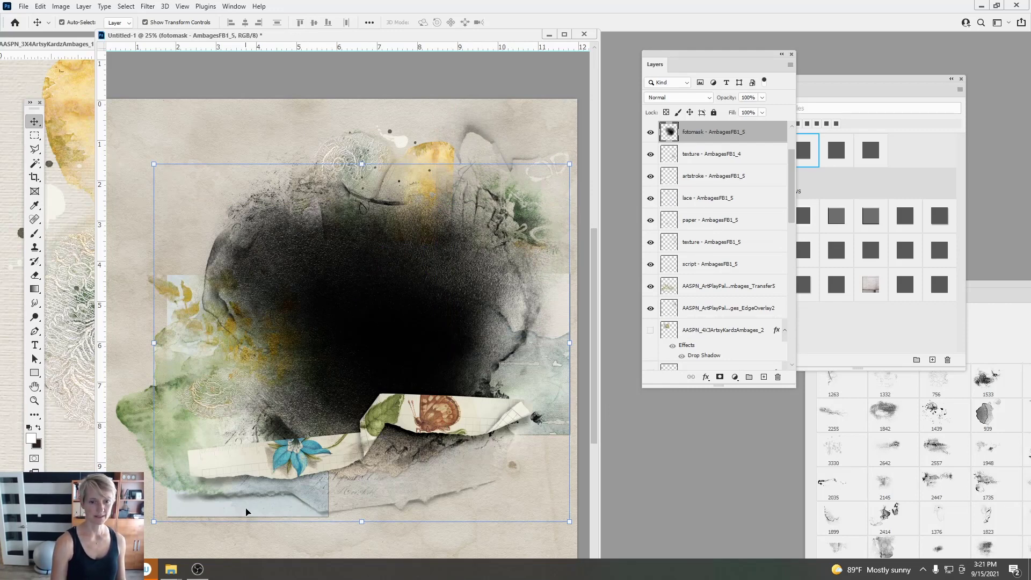
click(77, 45)
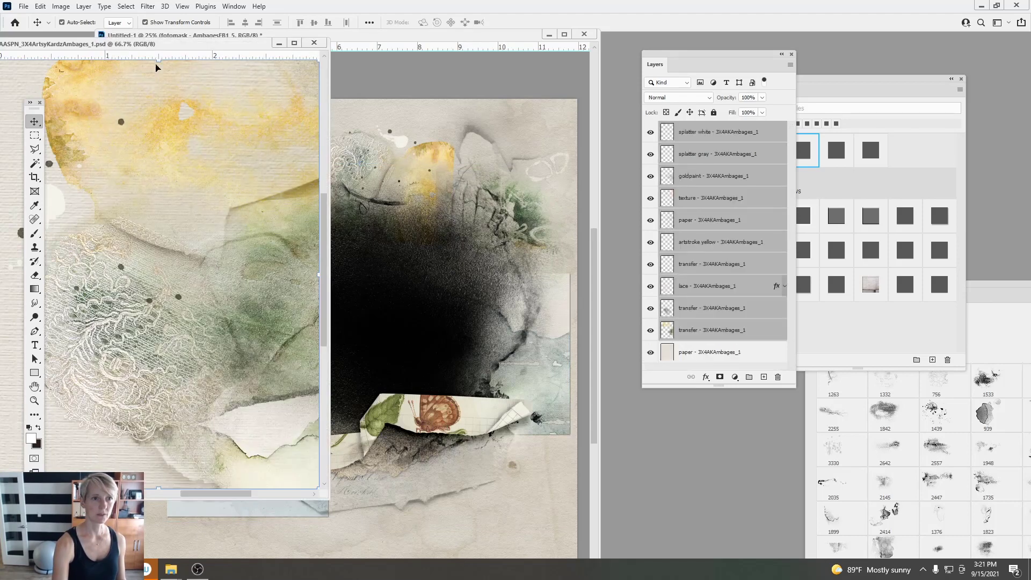
click(315, 44)
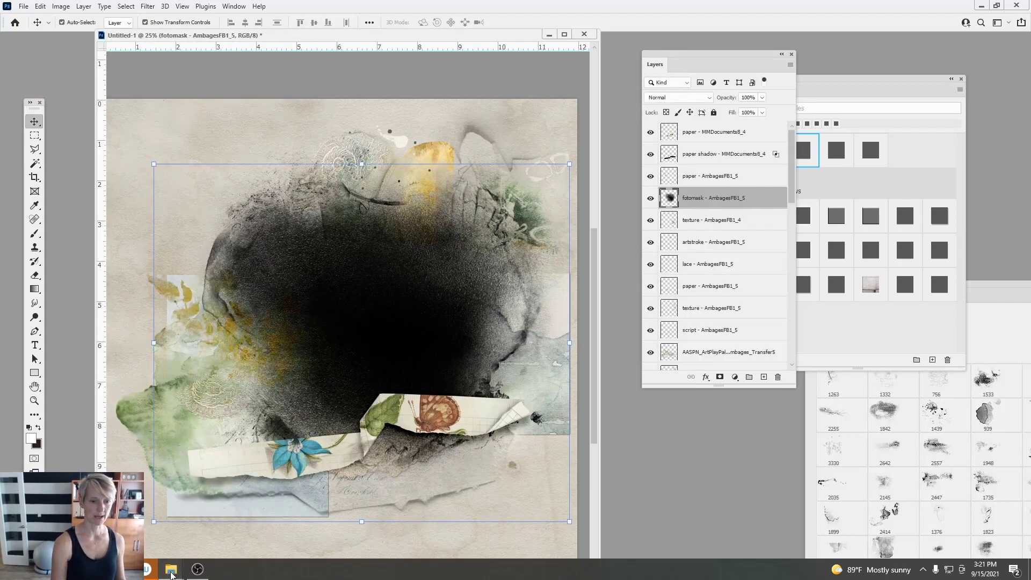
Step: Open the photo ACS_0293 from the 2019 9 September folder in Photoshop and float it in its own window
mouse_move(170, 574)
click(165, 546)
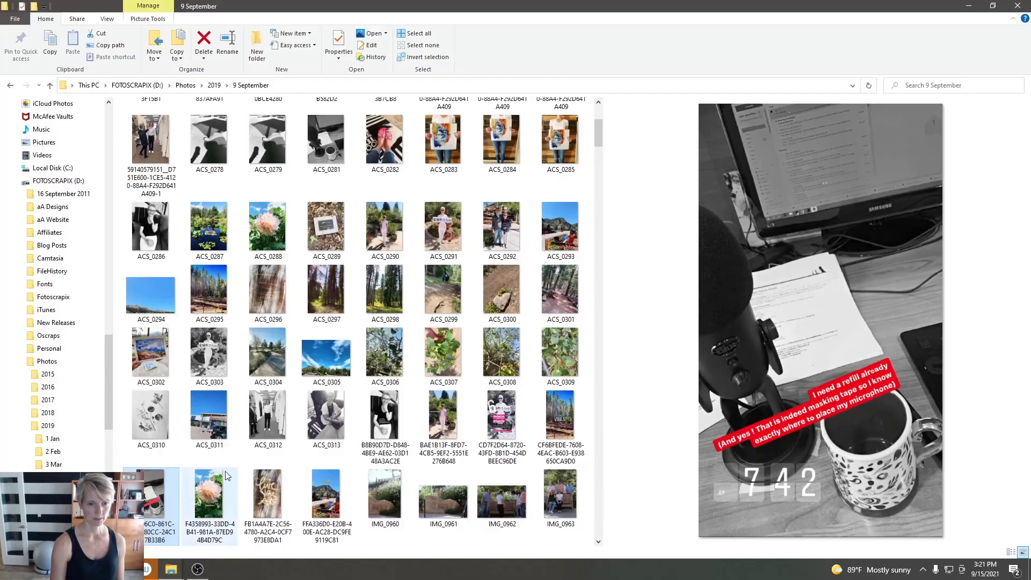
click(320, 354)
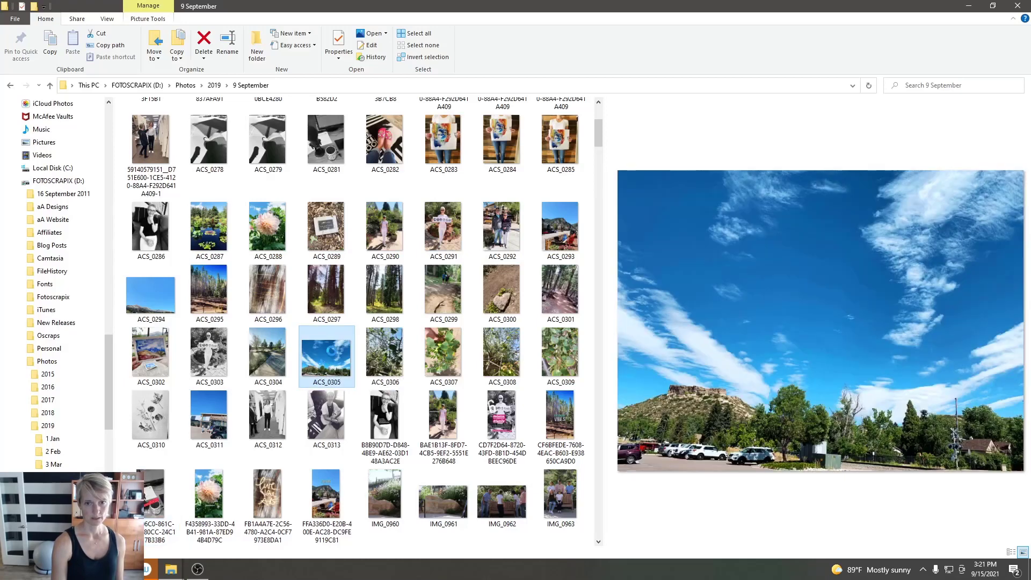
click(566, 237)
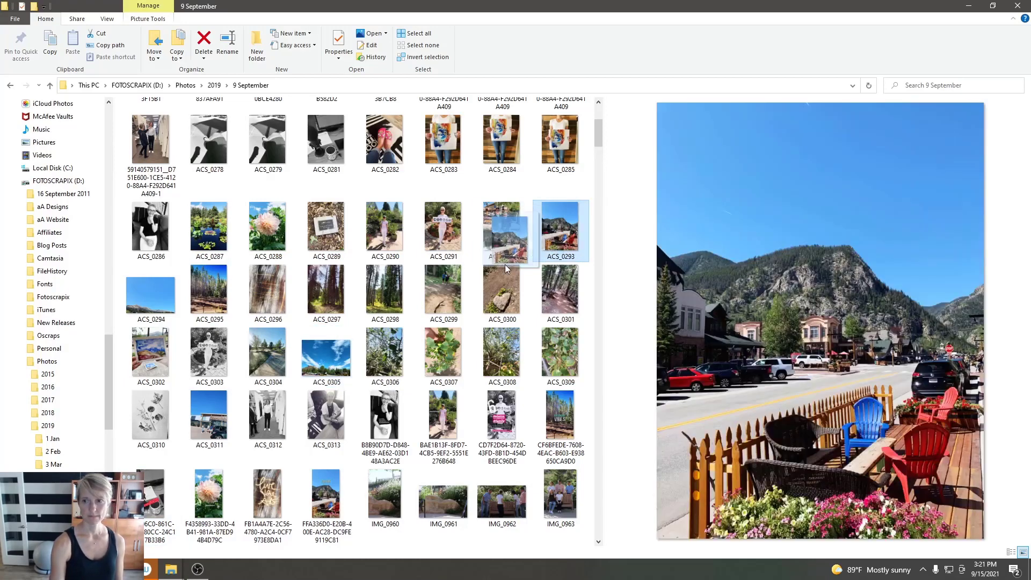
scroll(505, 264, down, 1)
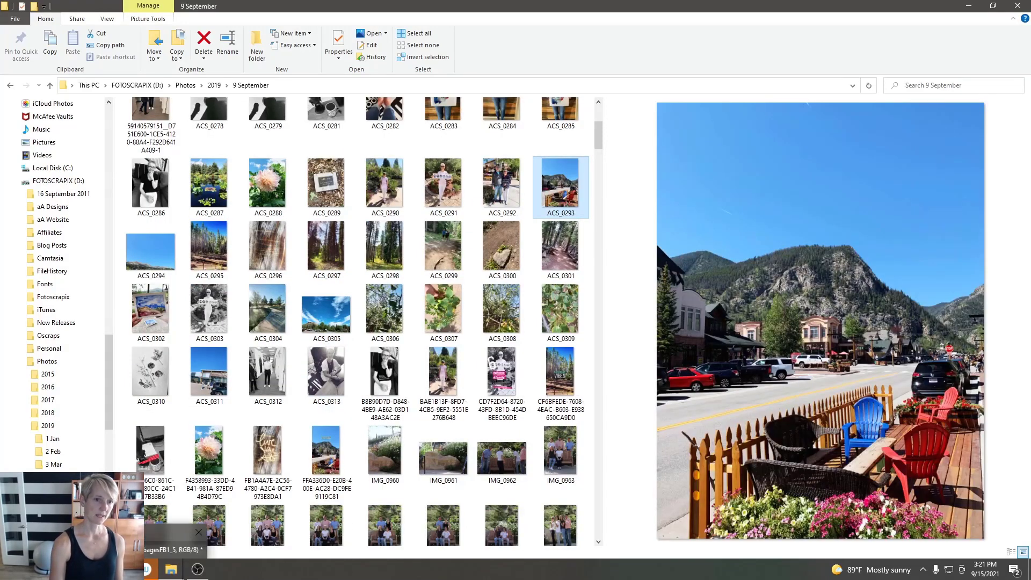
drag(102, 549, 69, 53)
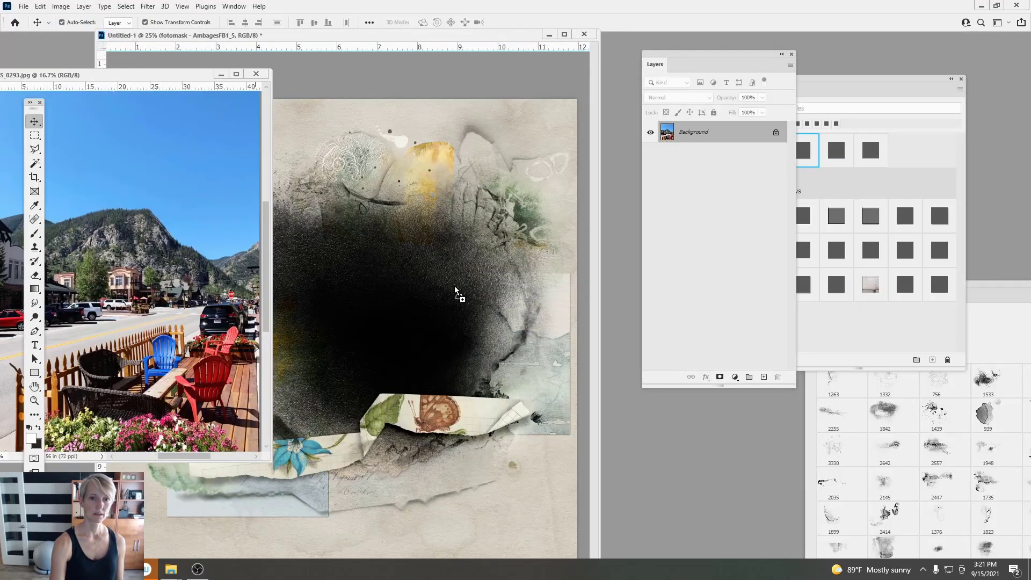
Step: Copy the mountain town photo into the layout directly above the fotomask layer and clip it to the mask
drag(454, 290, 451, 296)
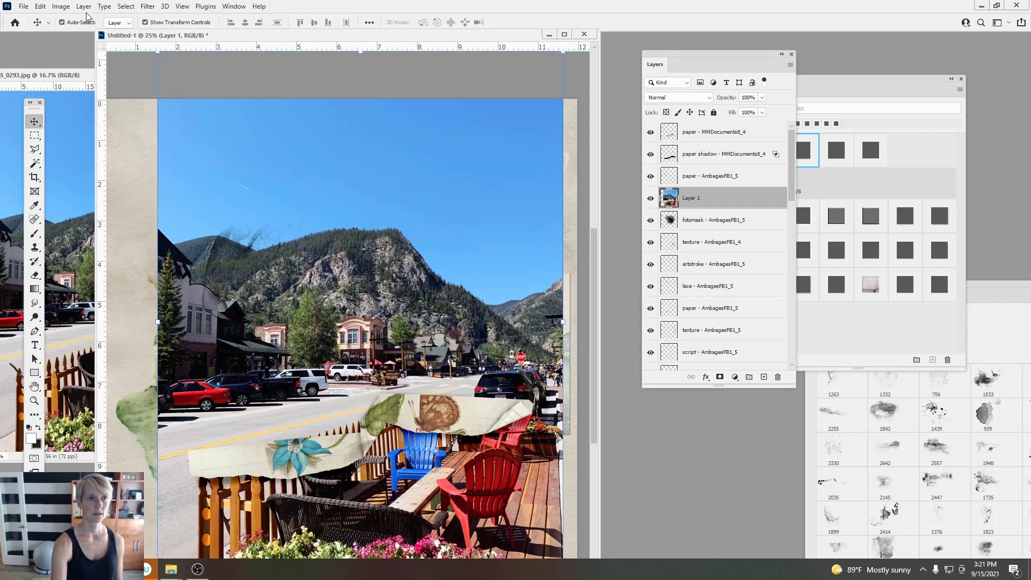
click(85, 7)
click(134, 184)
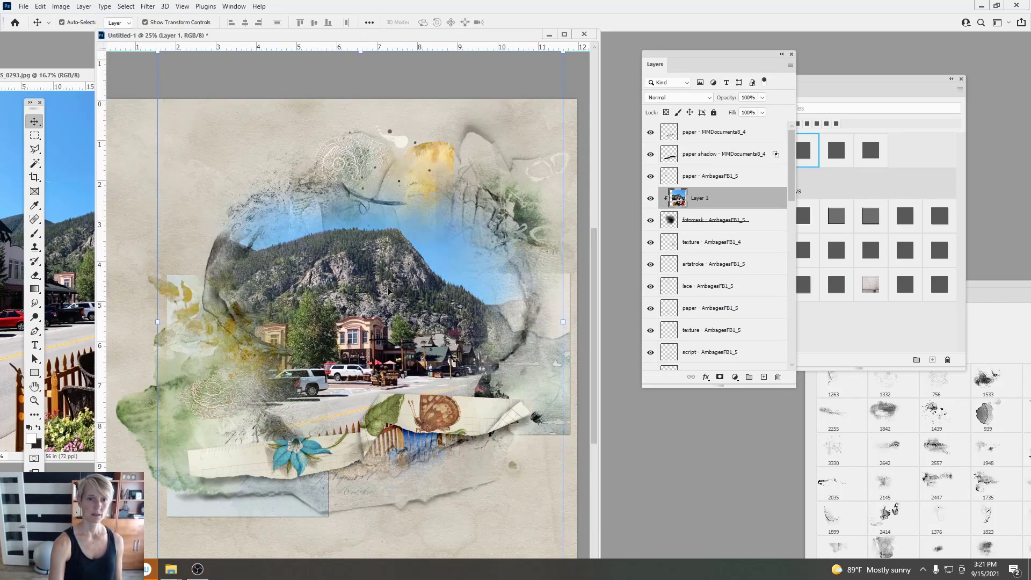
Step: Scale the clipped photo to 71.03% and position it so the mountain, street and chairs fall within the mask
drag(387, 290, 392, 290)
drag(568, 52, 437, 225)
drag(385, 273, 435, 190)
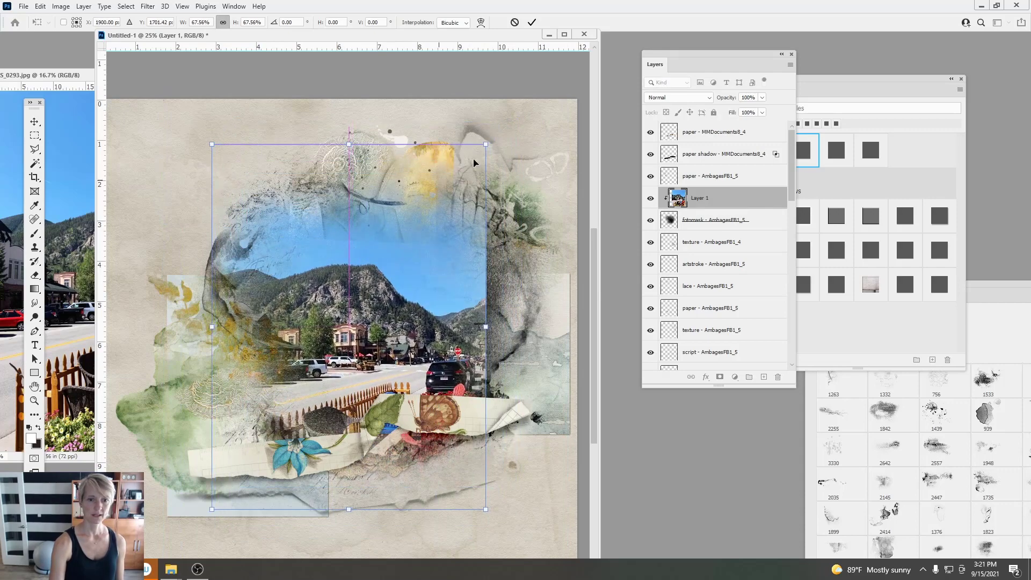
drag(485, 144, 473, 174)
drag(535, 103, 549, 86)
mouse_move(514, 119)
mouse_down()
mouse_move(514, 138)
mouse_move(514, 127)
mouse_up()
drag(529, 93, 474, 153)
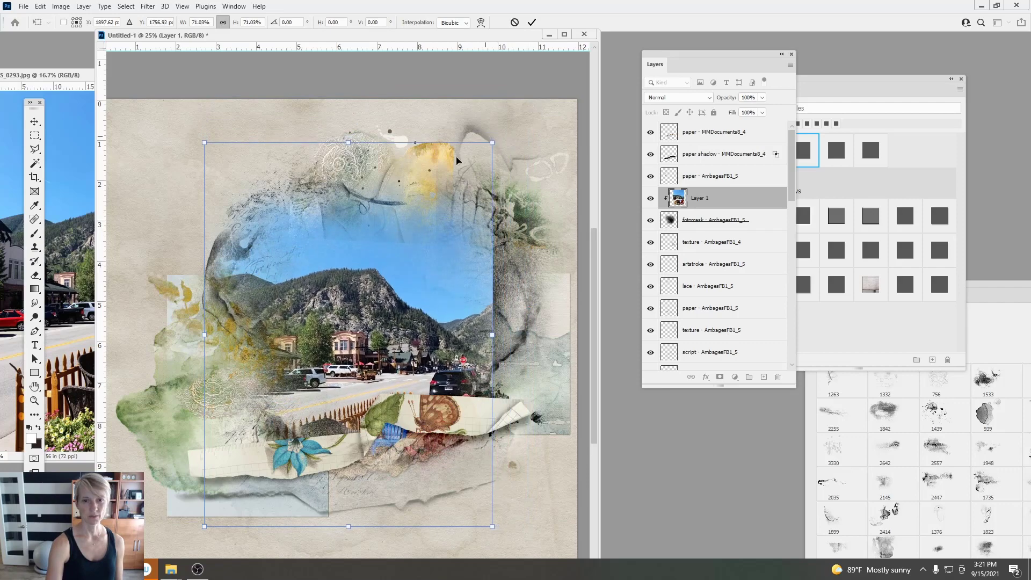
drag(436, 181, 466, 137)
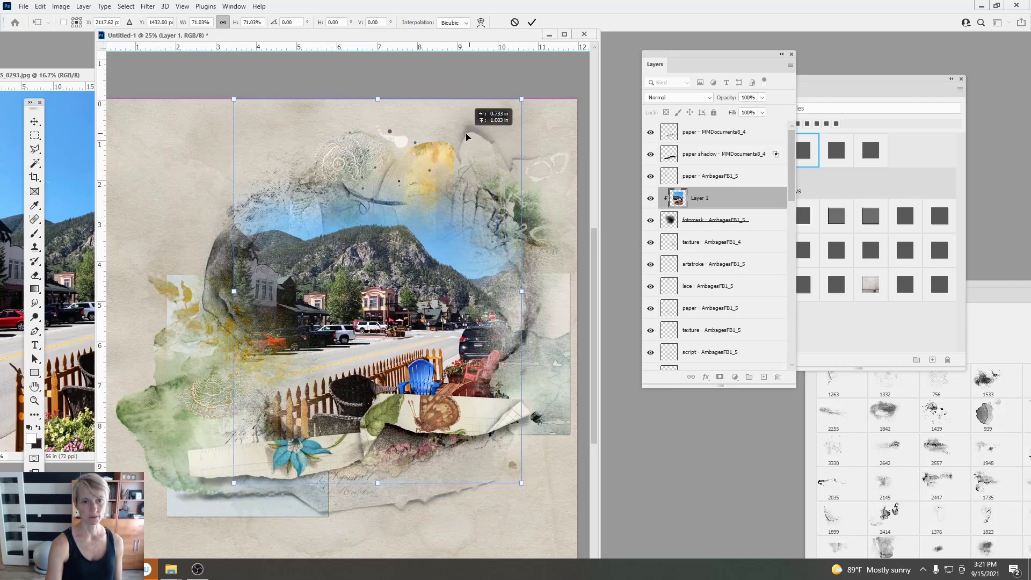
click(531, 23)
Step: Scale the fotomask - AmbagesFB1_5 layer to 87.39% and move it up over the center of the photo
click(522, 188)
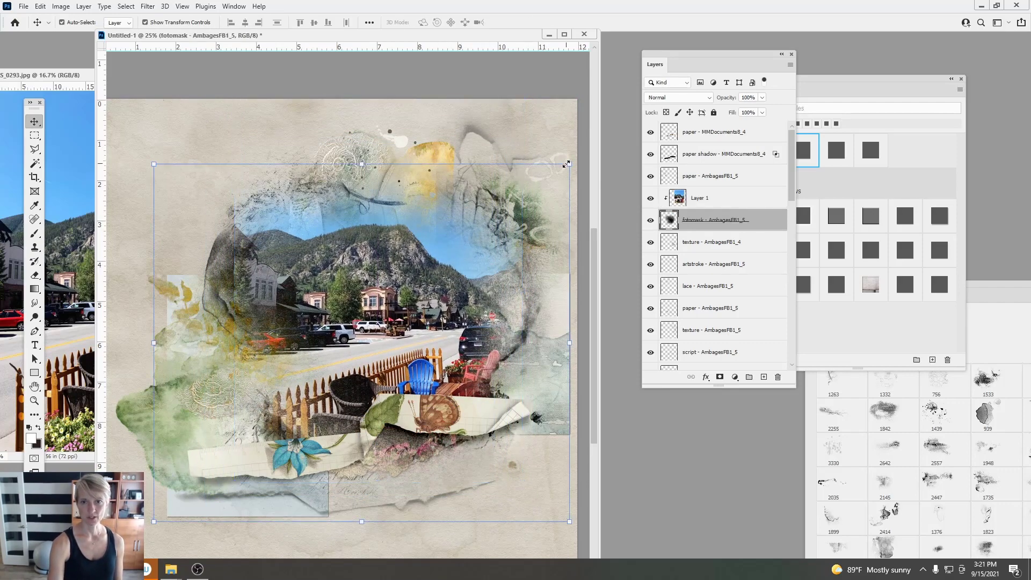
drag(567, 164, 539, 189)
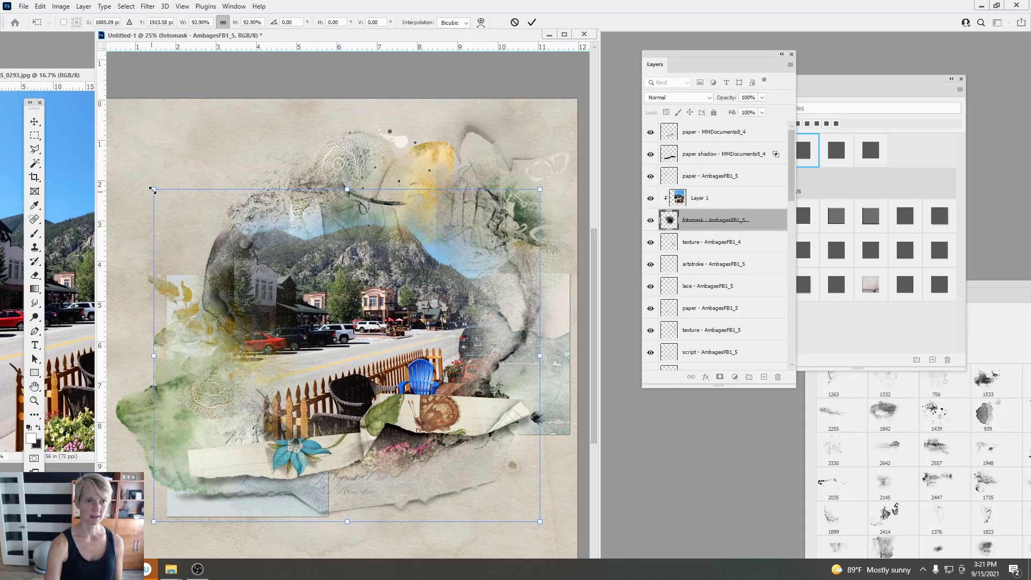
drag(153, 189, 176, 209)
drag(313, 243, 320, 184)
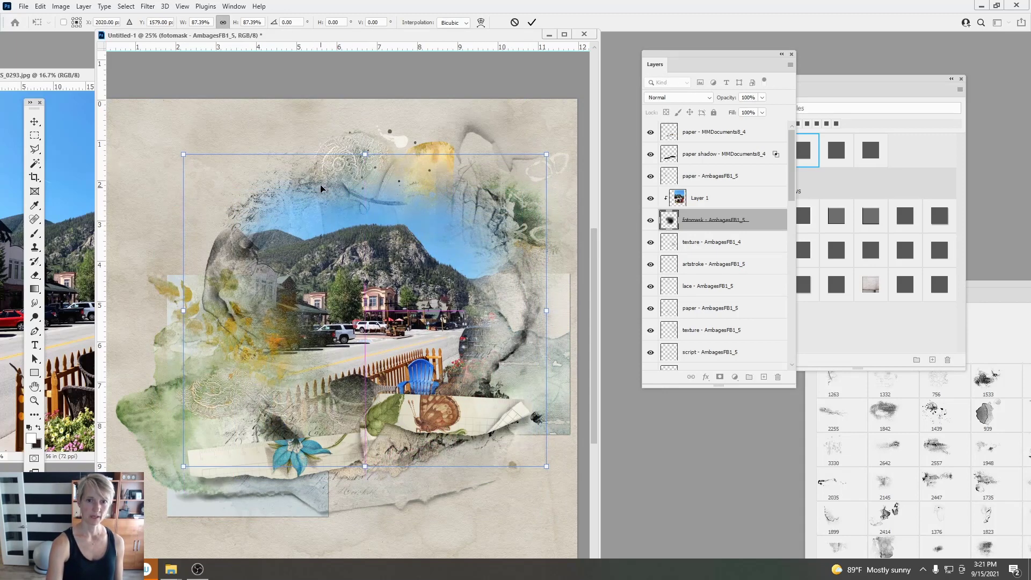
click(532, 22)
Step: Move the paper - AmbagesFB1_5 layer above the photo slightly right and down, further into the masked photo's edge
click(215, 260)
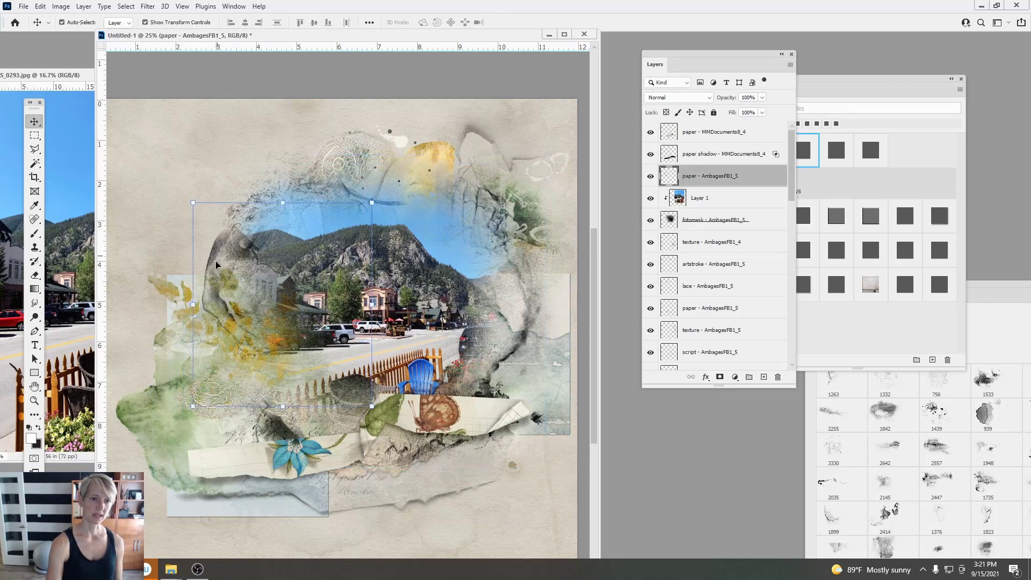
drag(218, 239, 235, 252)
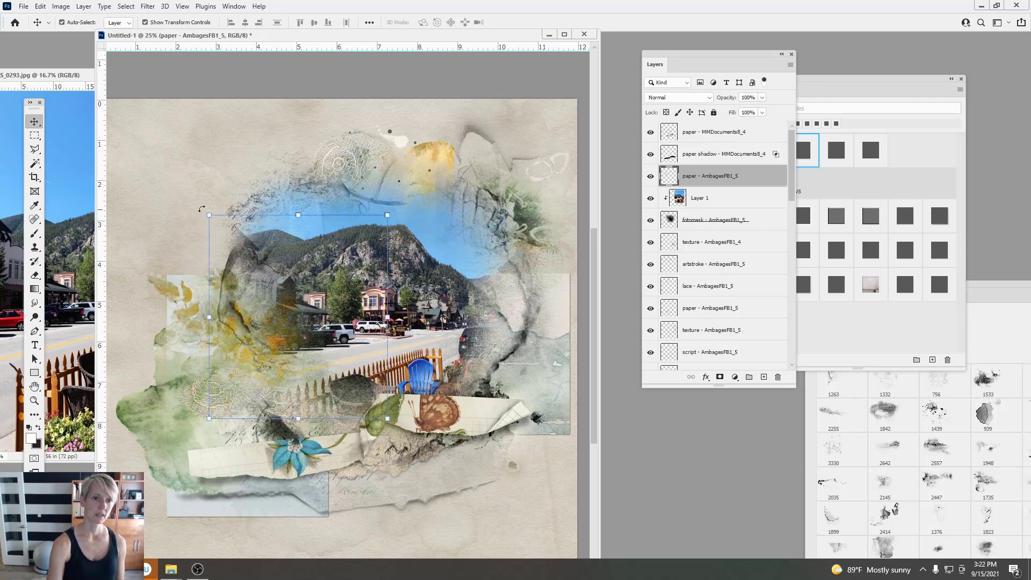
Step: Fill the paper - AmbagesFB1_5 layer above the photo with a custom color in Normal mode at 100% opacity, preserving transparency
click(40, 6)
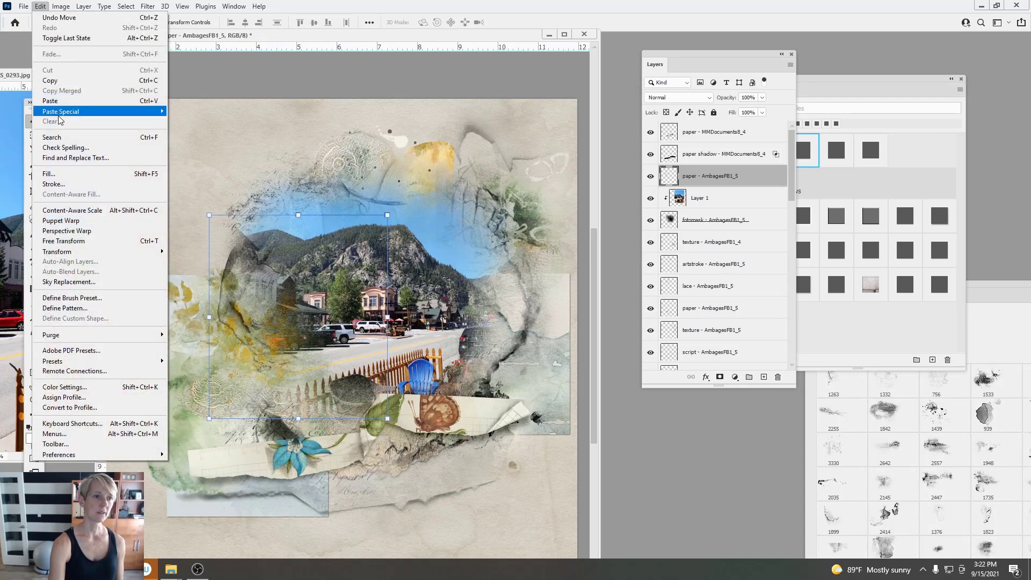
click(54, 172)
click(769, 121)
click(778, 145)
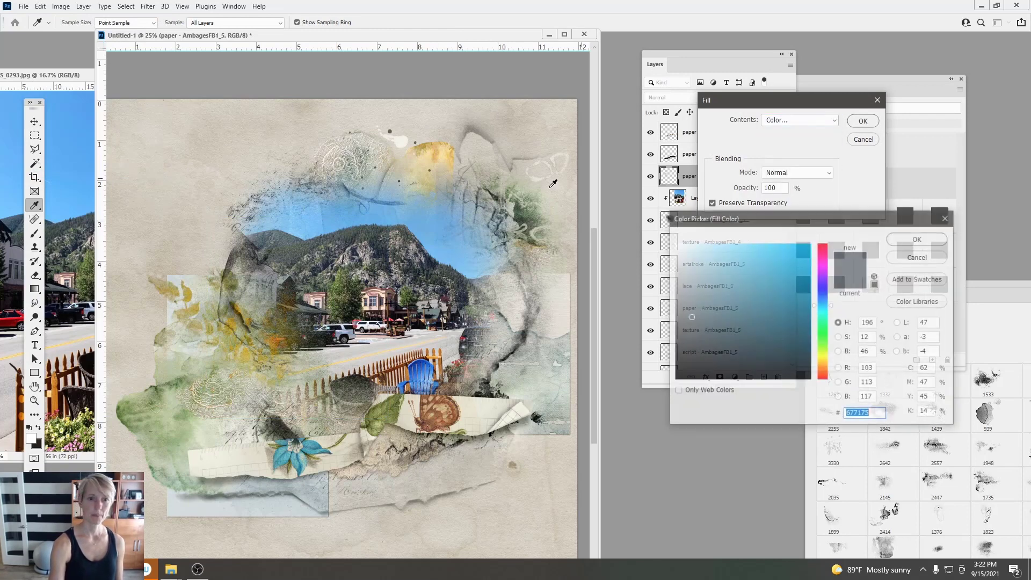
click(919, 239)
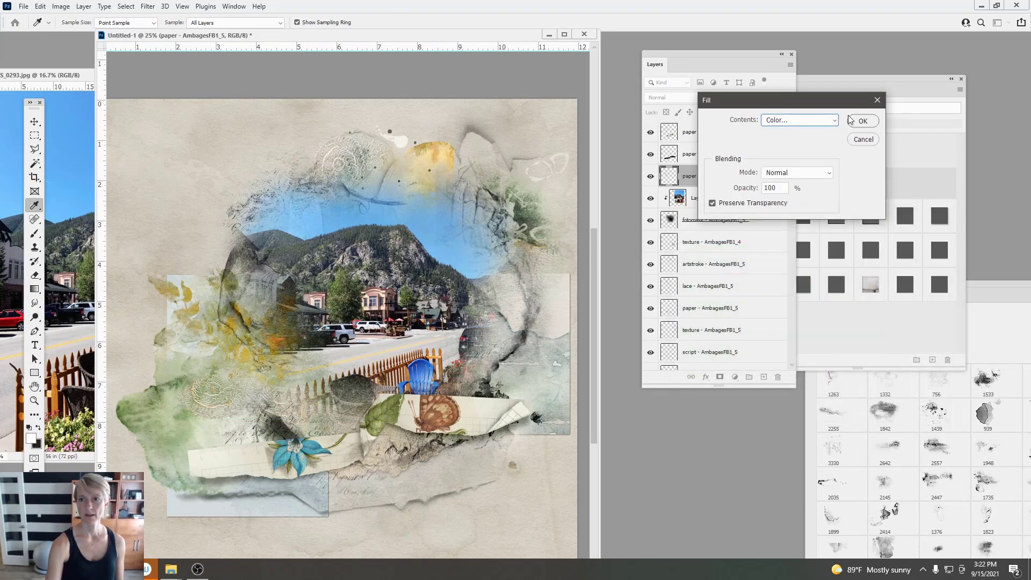
click(861, 122)
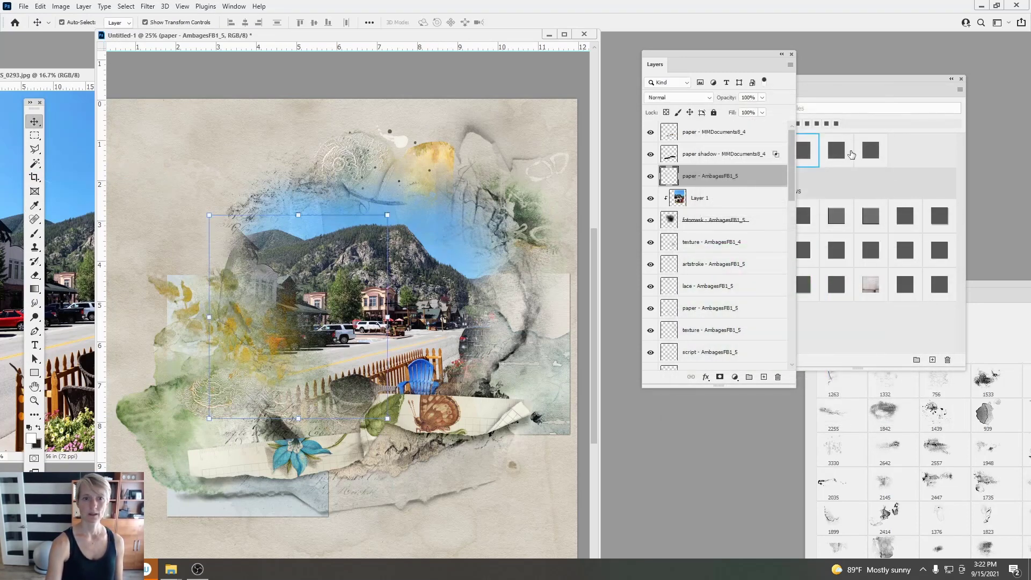
Step: Set the blend mode of the paper - AmbagesFB1_5 layer above the photo to Linear Burn
click(653, 97)
click(665, 156)
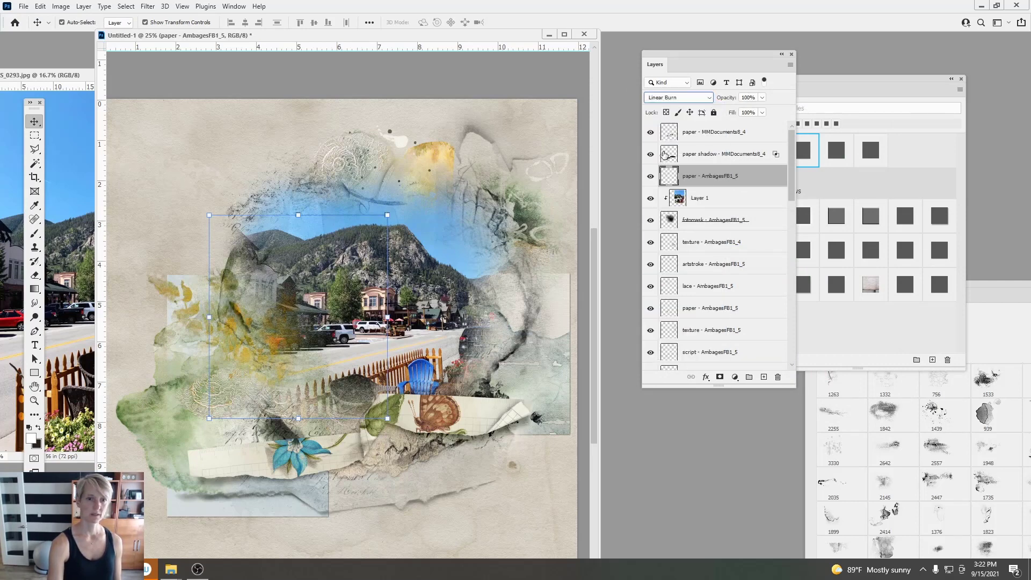
Step: Fill the texture - AmbagesFB1_5 layer with a custom color at 100% opacity, preserving transparency, and set its blend mode to Linear Burn
click(511, 360)
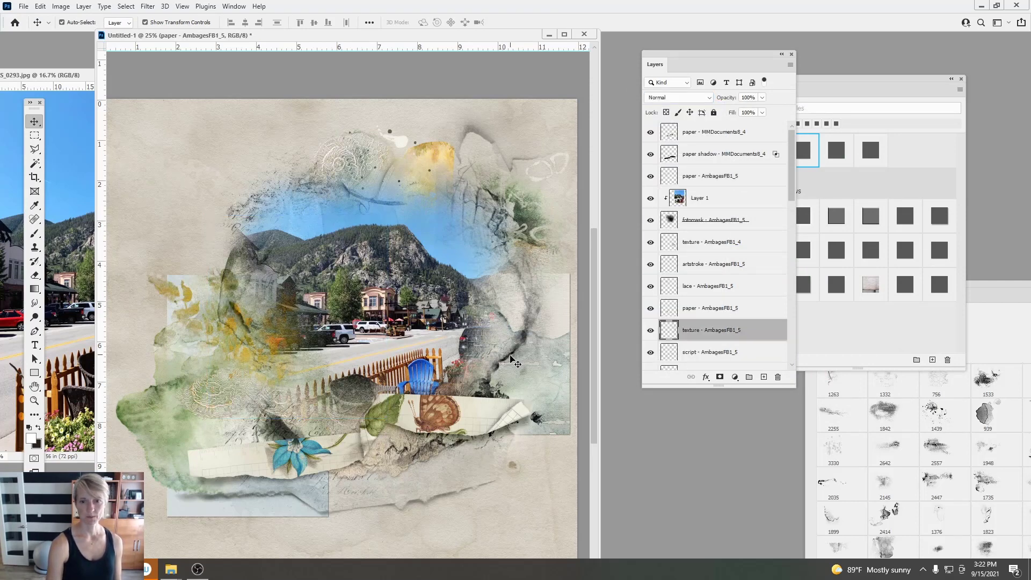
drag(497, 369, 498, 368)
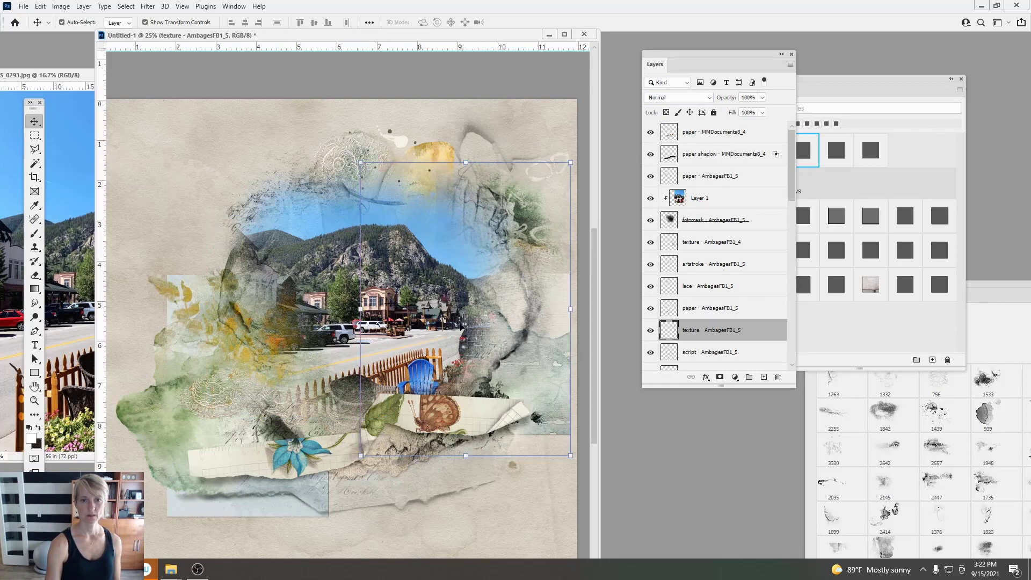
click(41, 7)
click(75, 171)
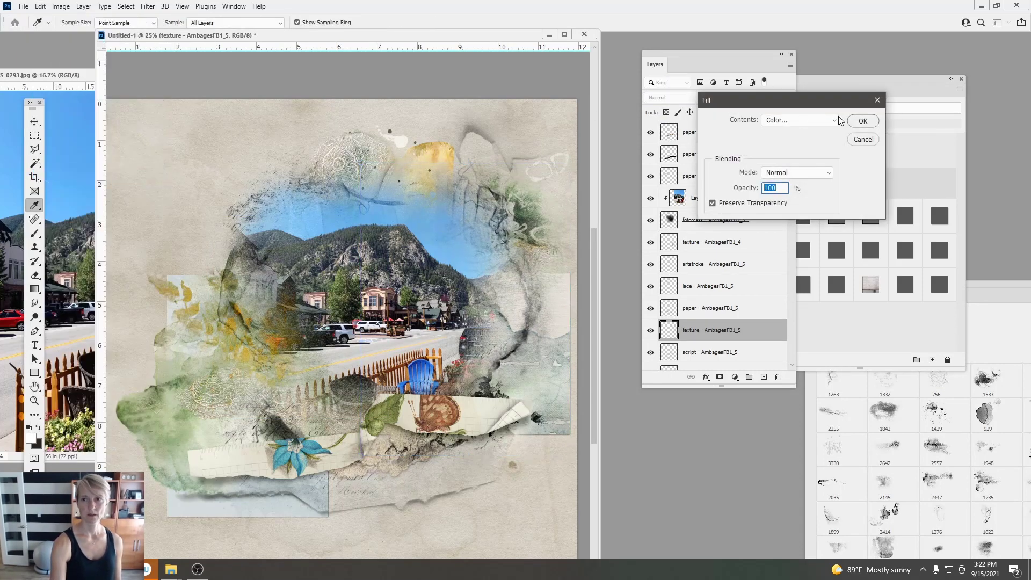
click(859, 120)
click(692, 98)
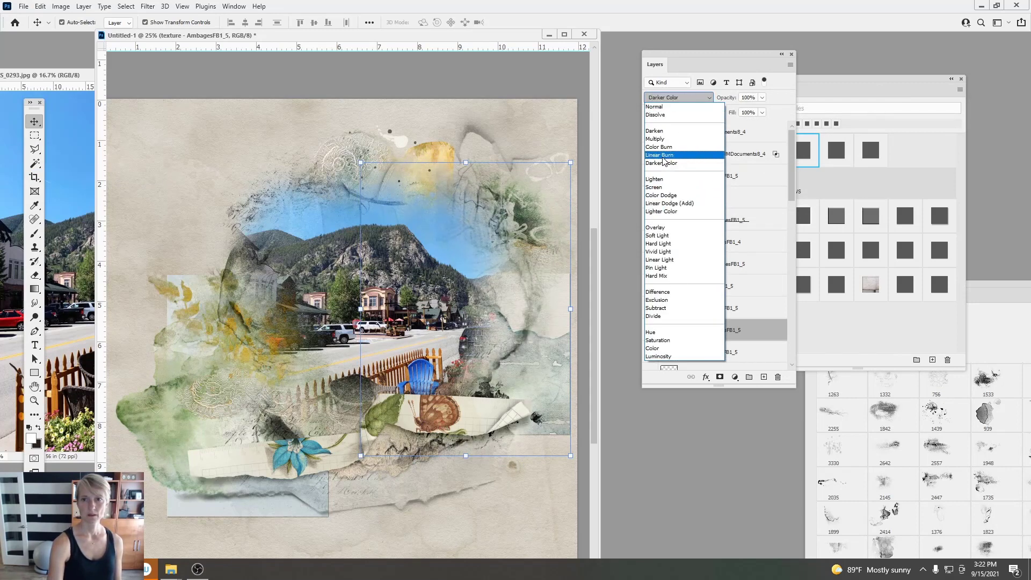
click(663, 157)
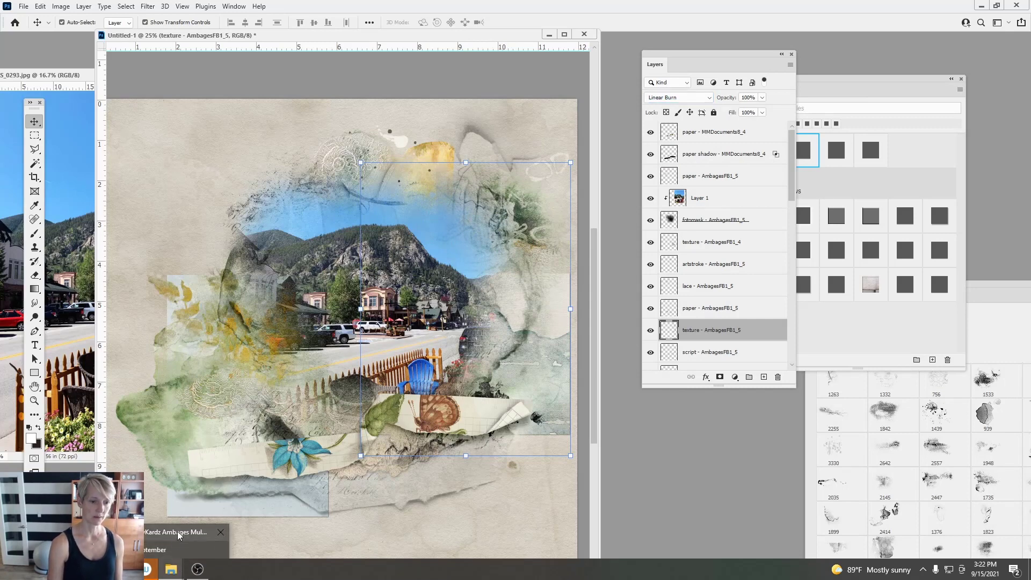
Step: Switch to File Explorer and place AASPN_AmbagesWordARTMix1_WSLoveThisLand from the Ambages WordART Mix No 1 folder into the layout
click(177, 530)
click(347, 87)
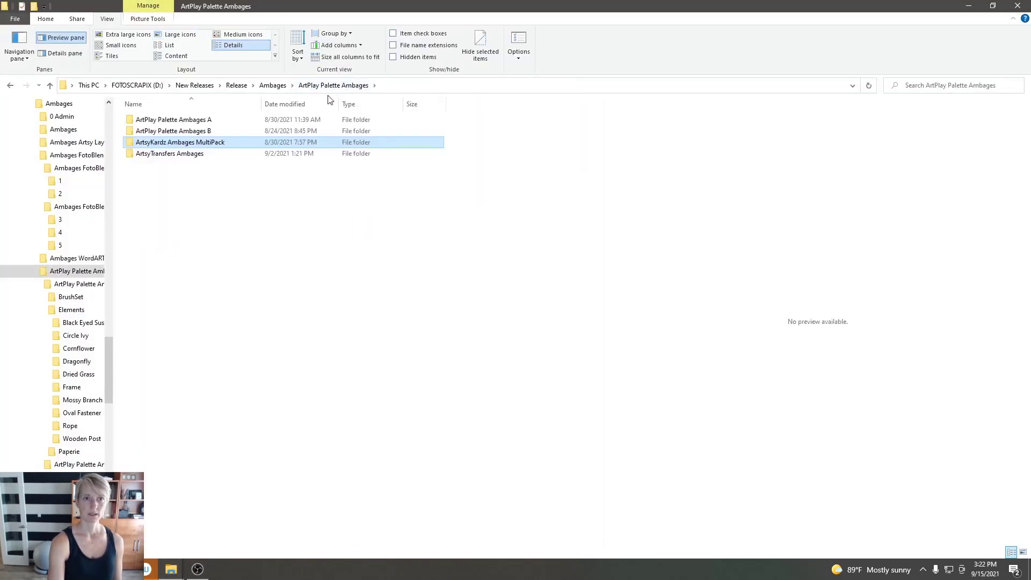
click(273, 86)
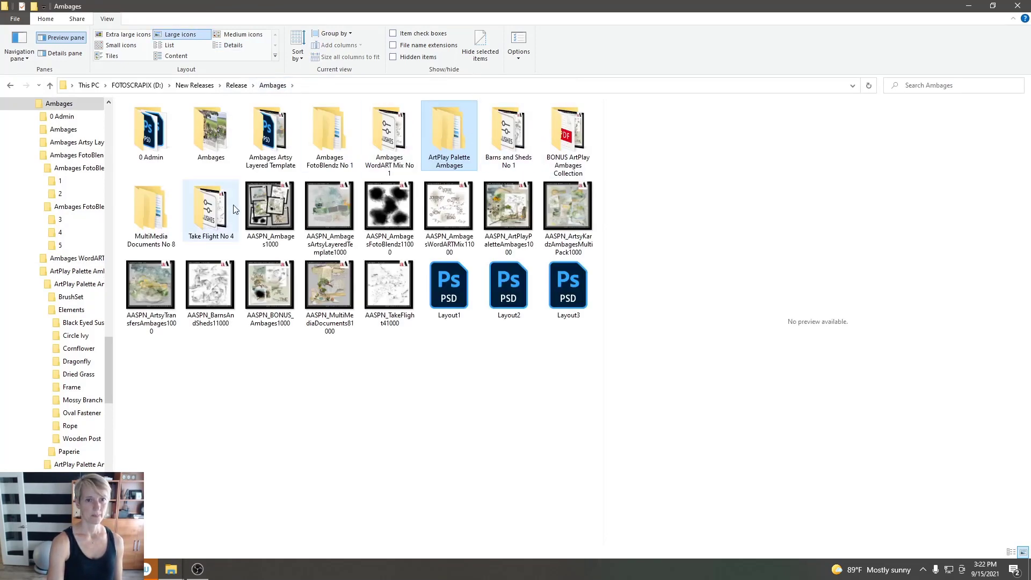
double_click(392, 129)
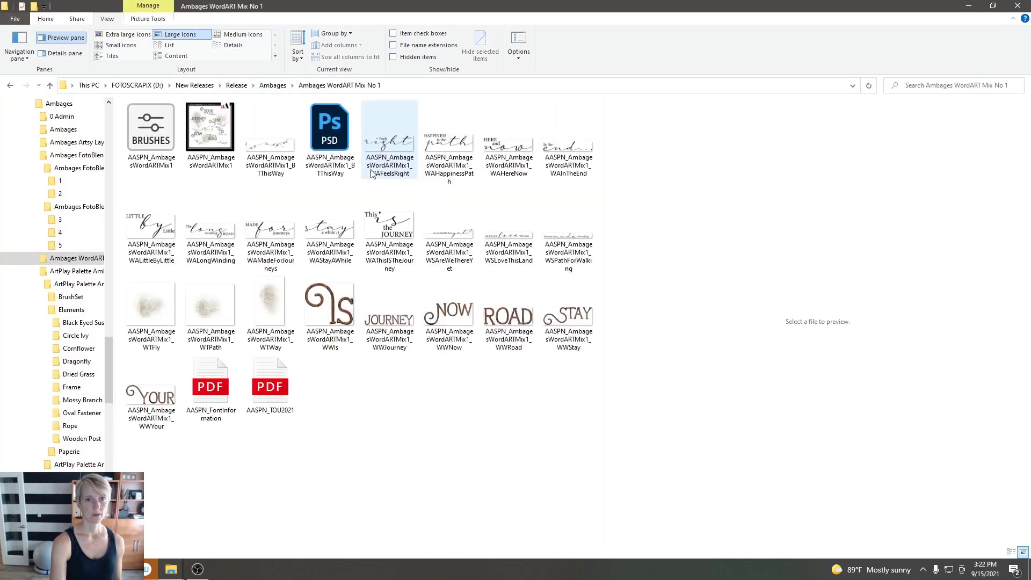
click(398, 222)
click(456, 239)
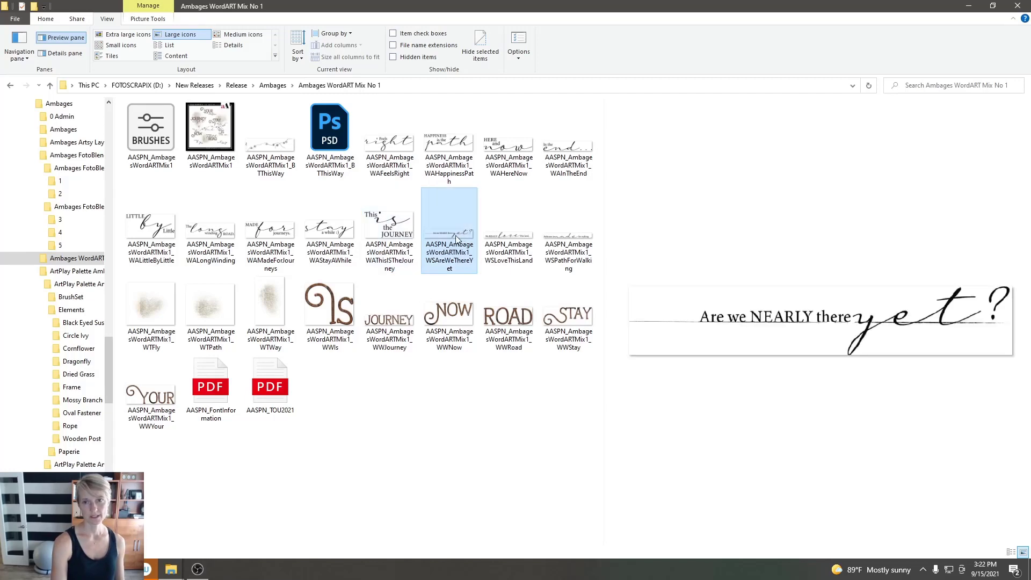
click(513, 236)
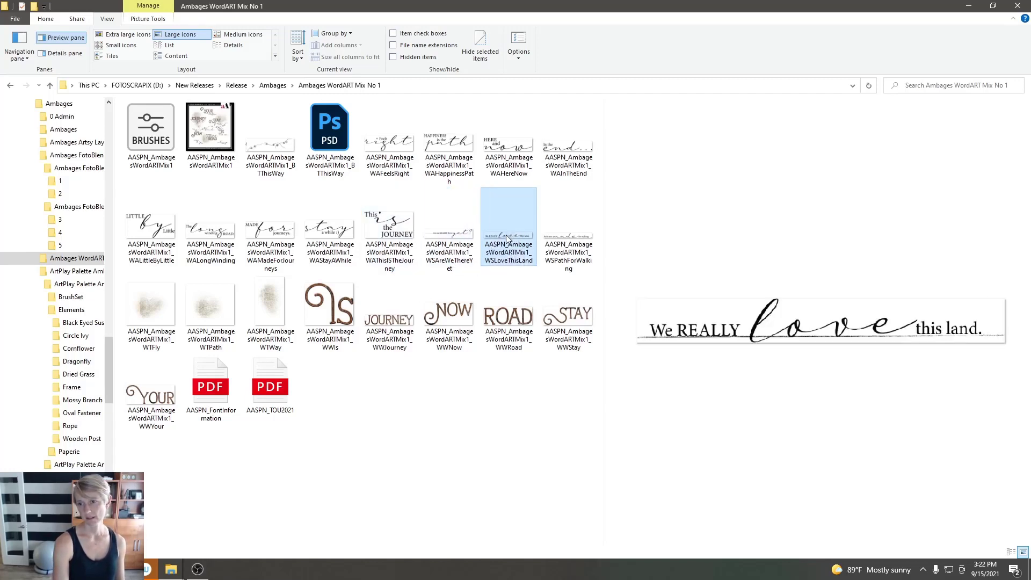
drag(516, 237, 345, 294)
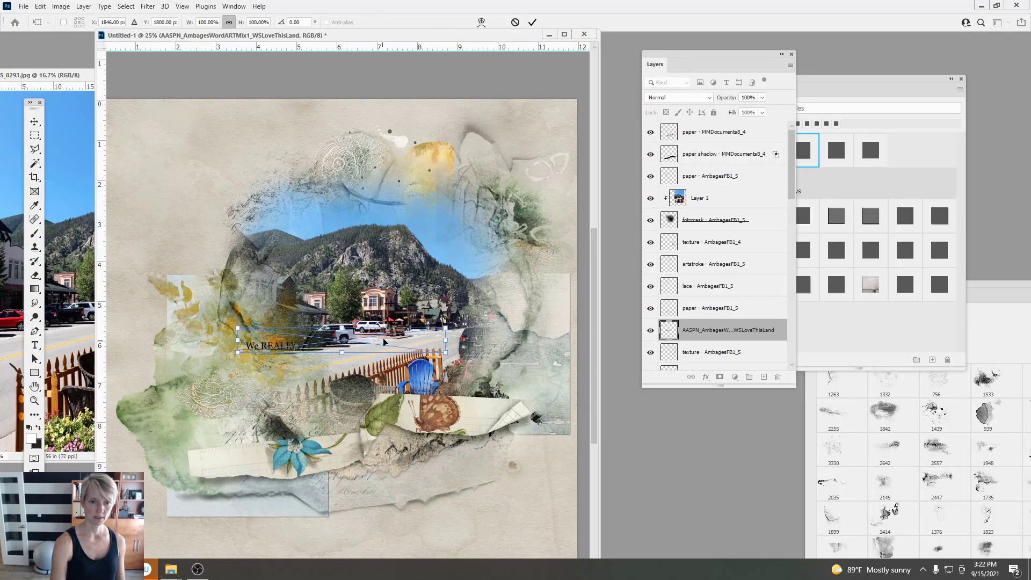
Step: Scale the "We REALLY love this land." word art to 71.48% and position it along the bottom edge of the lower blue card
drag(384, 342, 305, 526)
drag(378, 504, 319, 499)
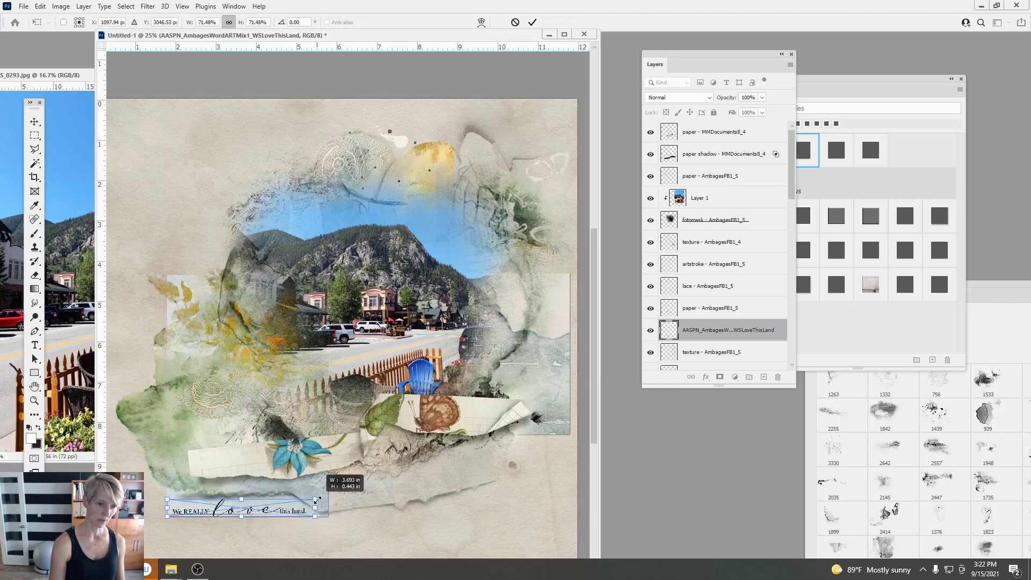
click(530, 23)
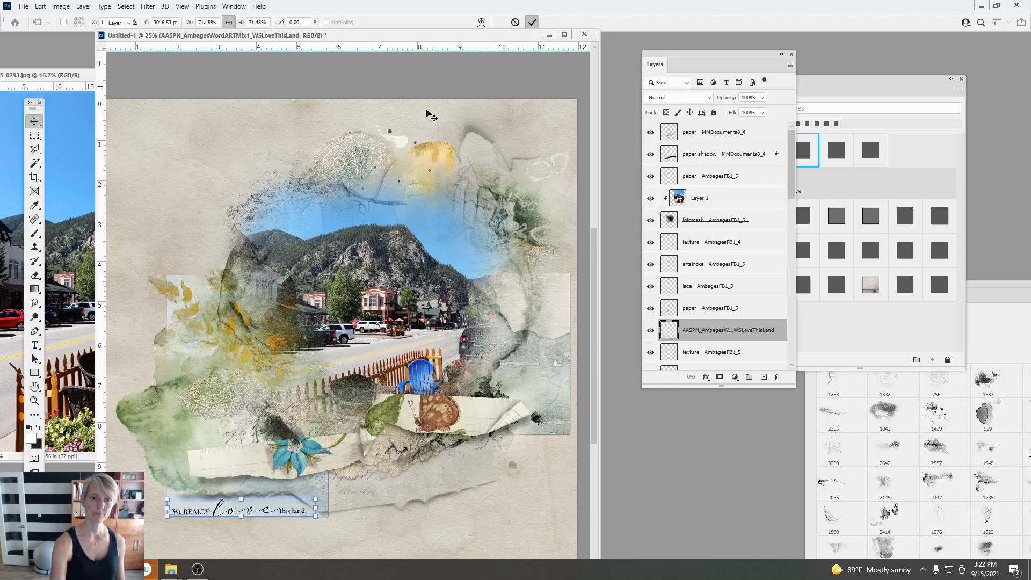
Step: Close the source street photo document, and widen and reposition the layout window to show the whole page at 25%
click(194, 6)
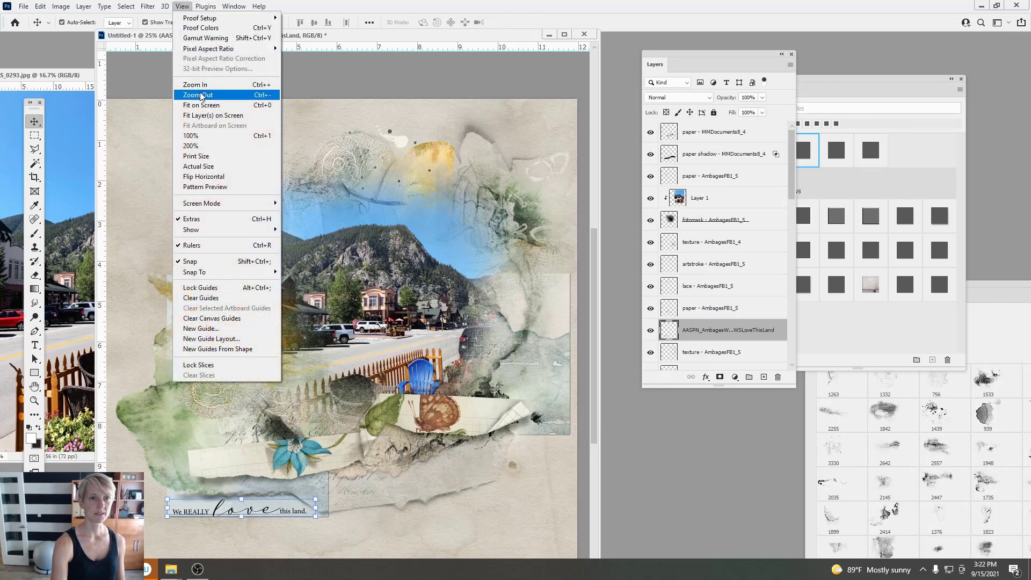
click(202, 95)
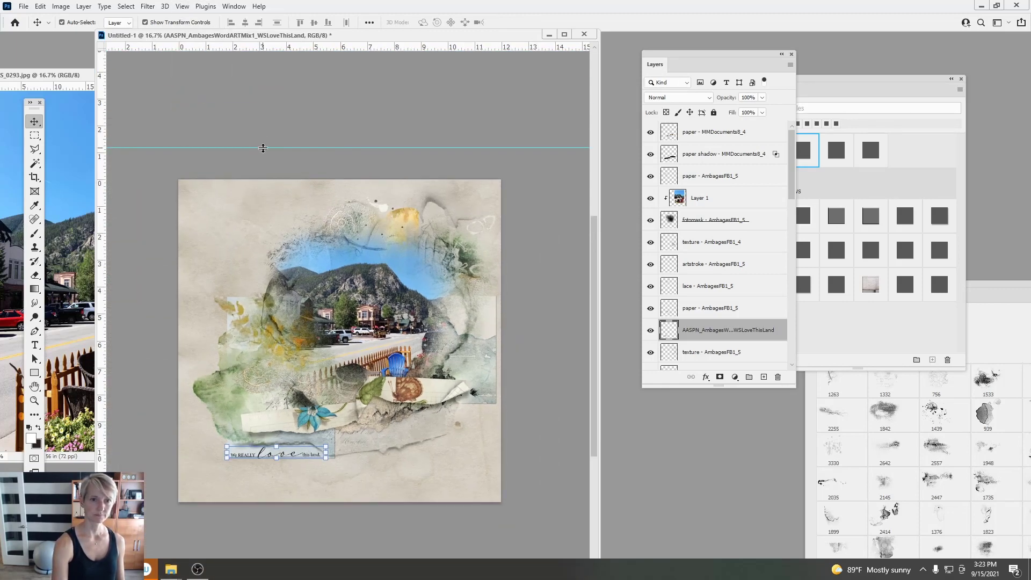
drag(325, 3, 324, 2)
click(81, 138)
click(260, 74)
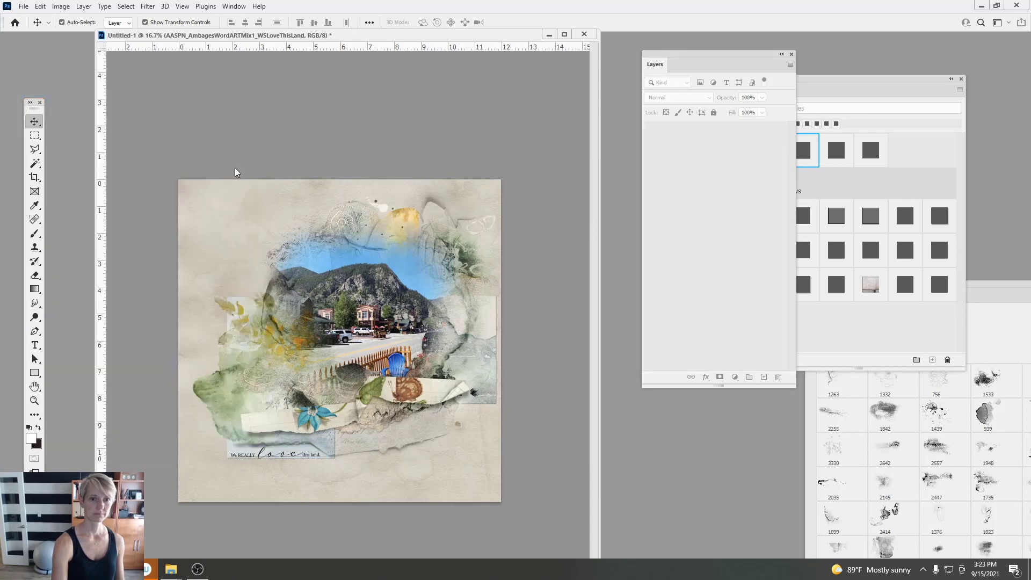
click(182, 6)
click(196, 82)
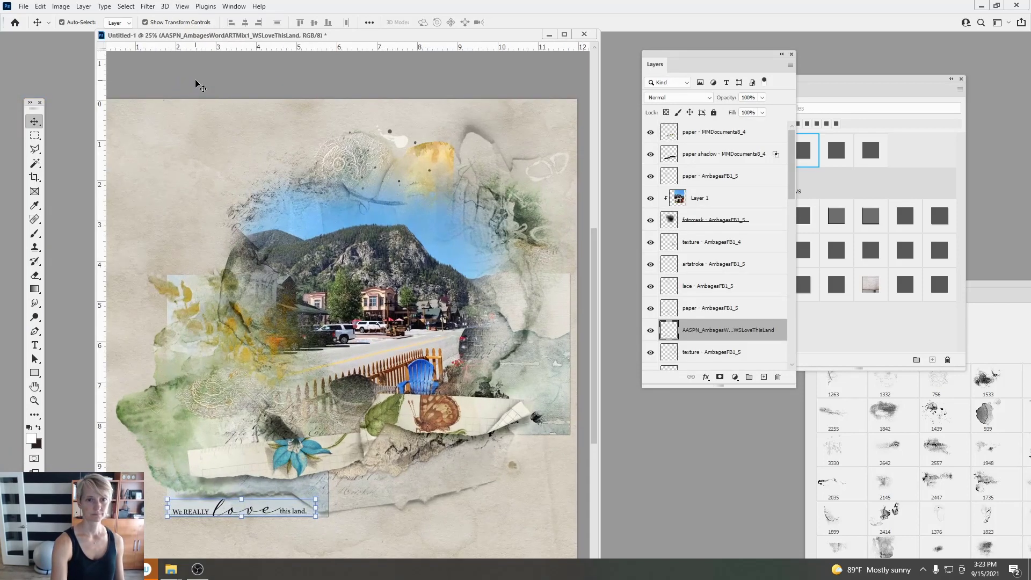
drag(600, 215, 681, 215)
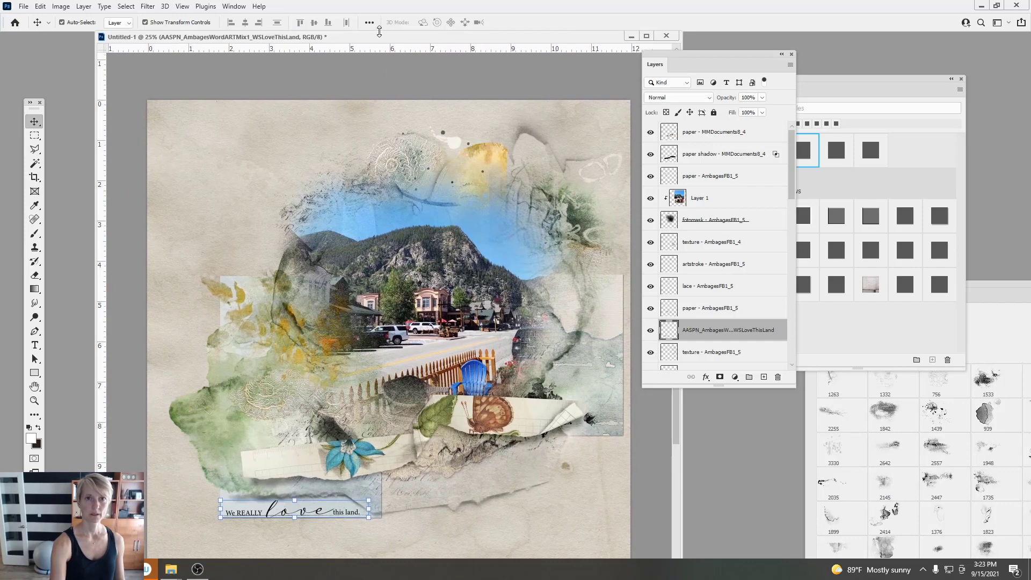
drag(379, 31, 356, 30)
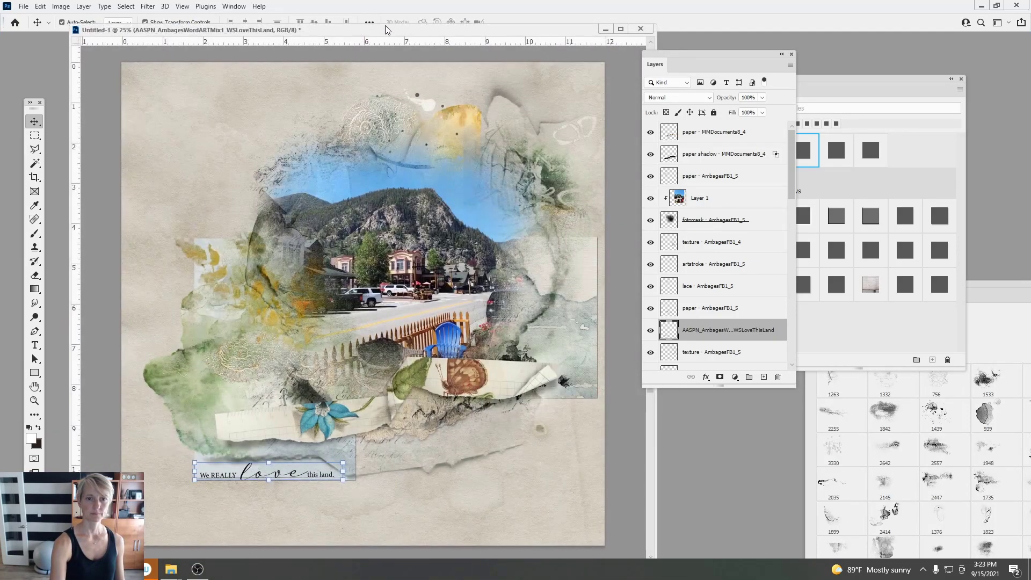
Step: Place the WAHereNow and WWRoad word art files from the Ambages WordART Mix No 1 folder into the layout
mouse_move(163, 570)
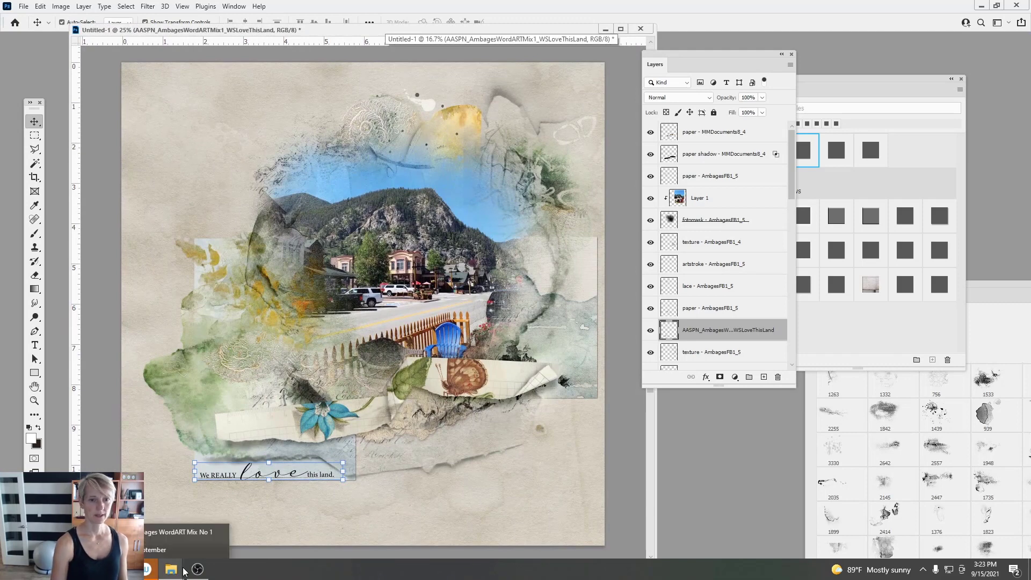
click(163, 531)
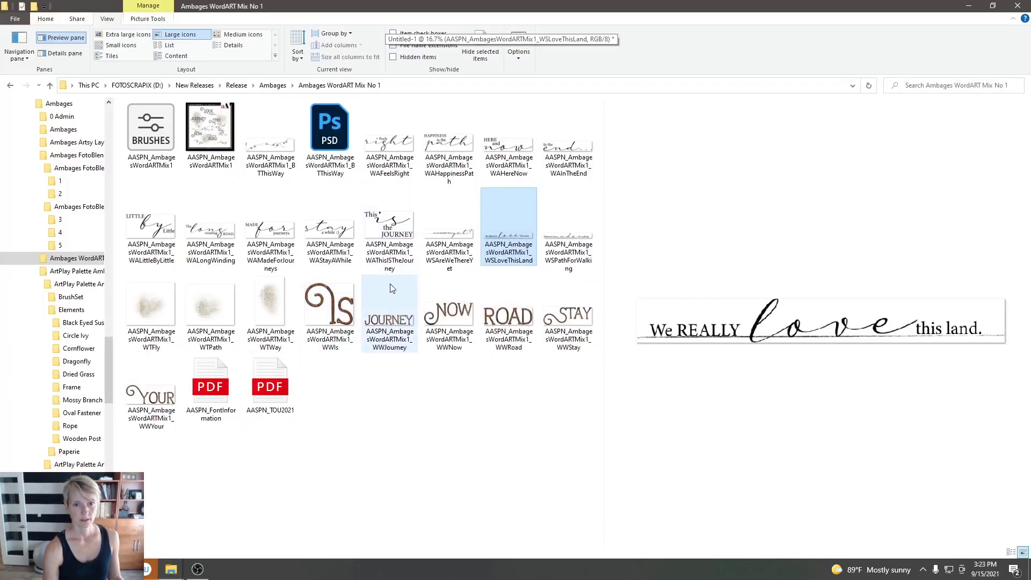
click(389, 144)
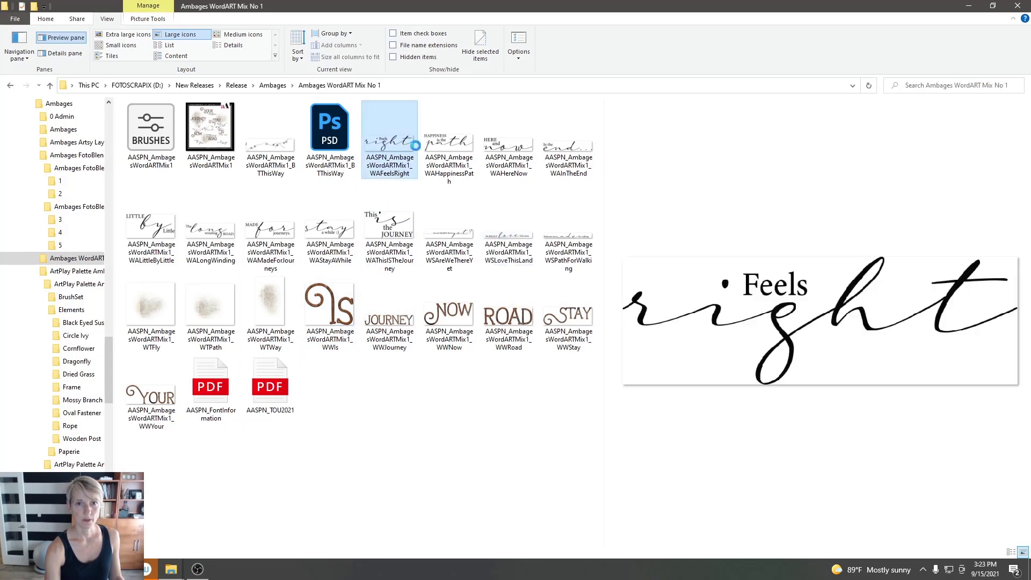
click(449, 144)
click(514, 153)
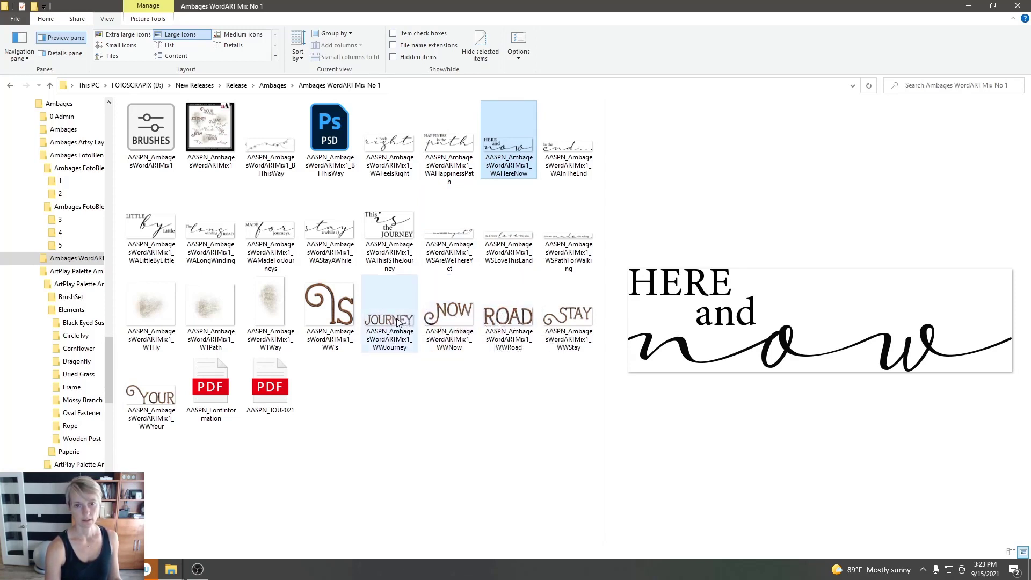
ctrl+click(509, 322)
drag(510, 323, 195, 192)
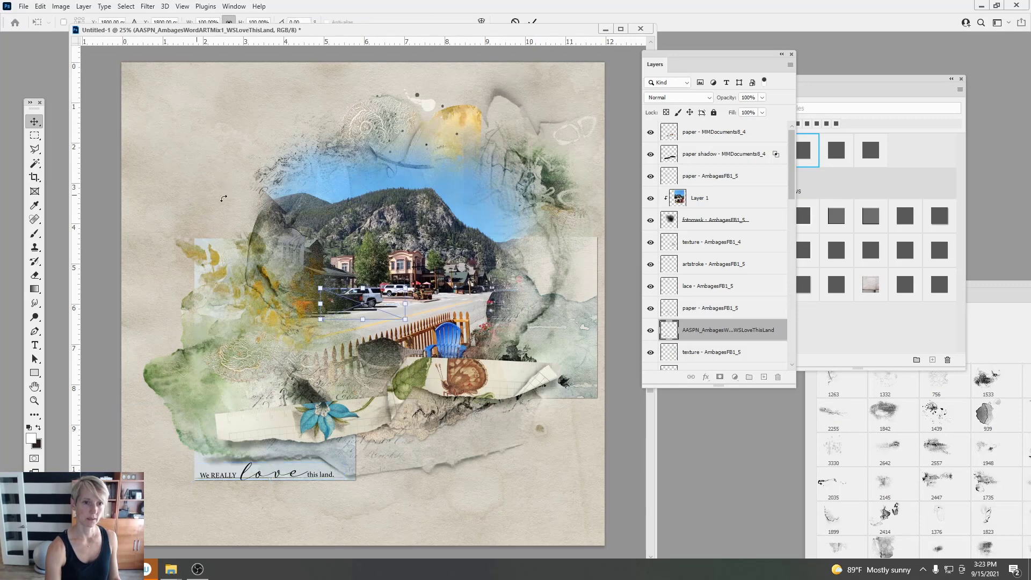
Step: Position the ROAD word art beside the mountain's left slope and the "HERE and now" word art directly above it
drag(372, 298, 251, 225)
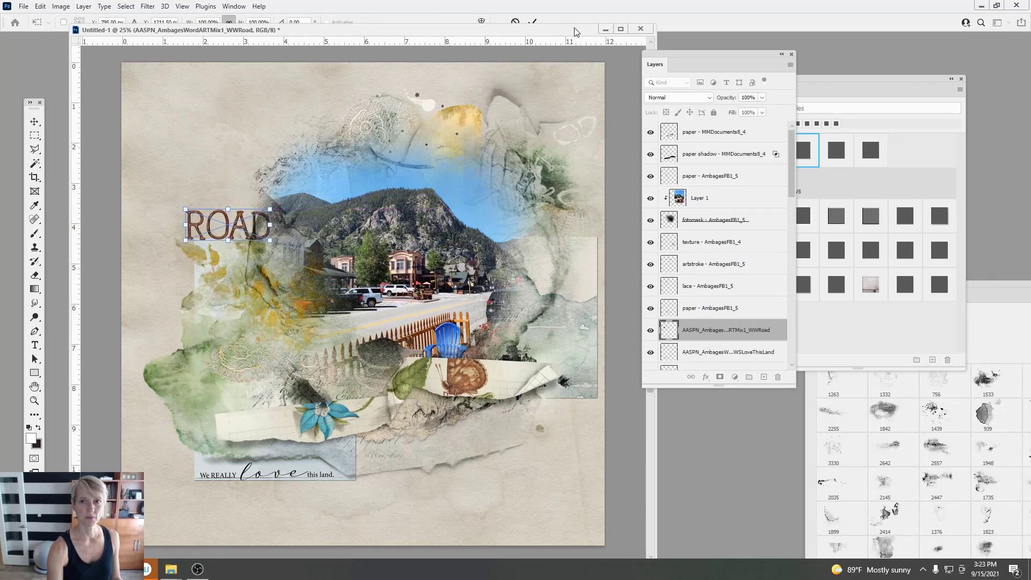
click(805, 156)
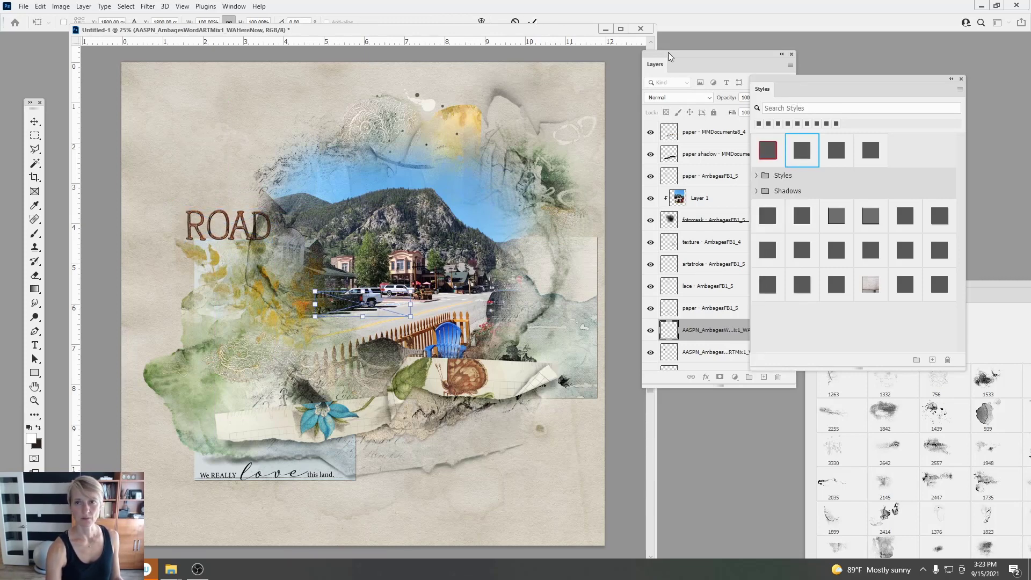
click(533, 22)
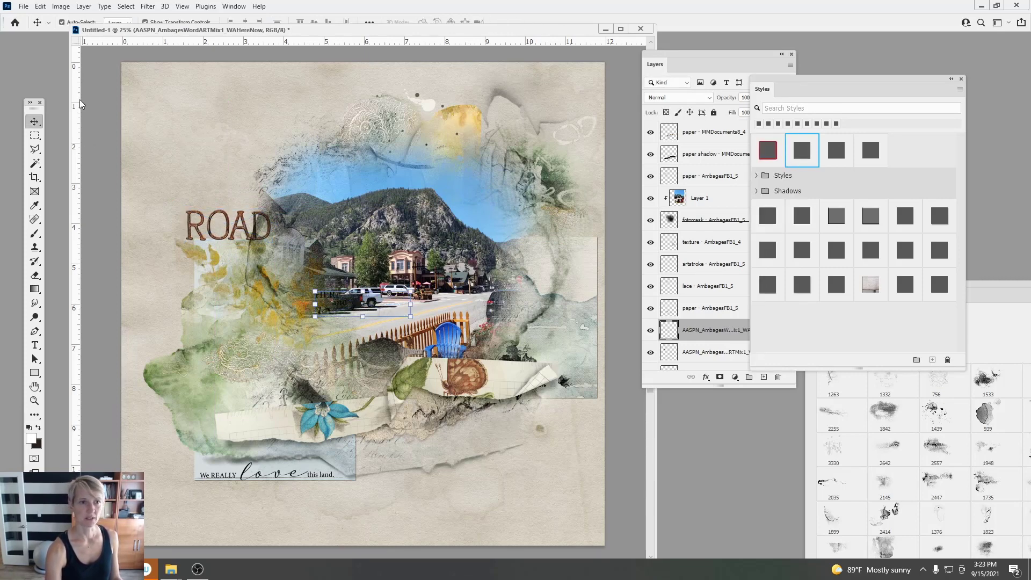
drag(364, 287, 261, 190)
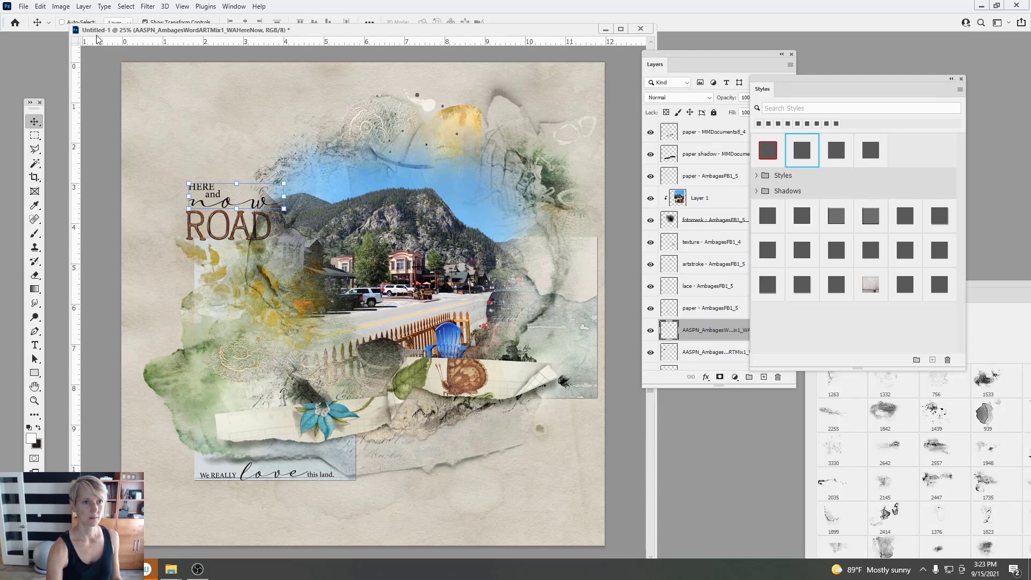
Step: Hide the paper - AmbagesFB1_5 layer directly above the photo
click(251, 281)
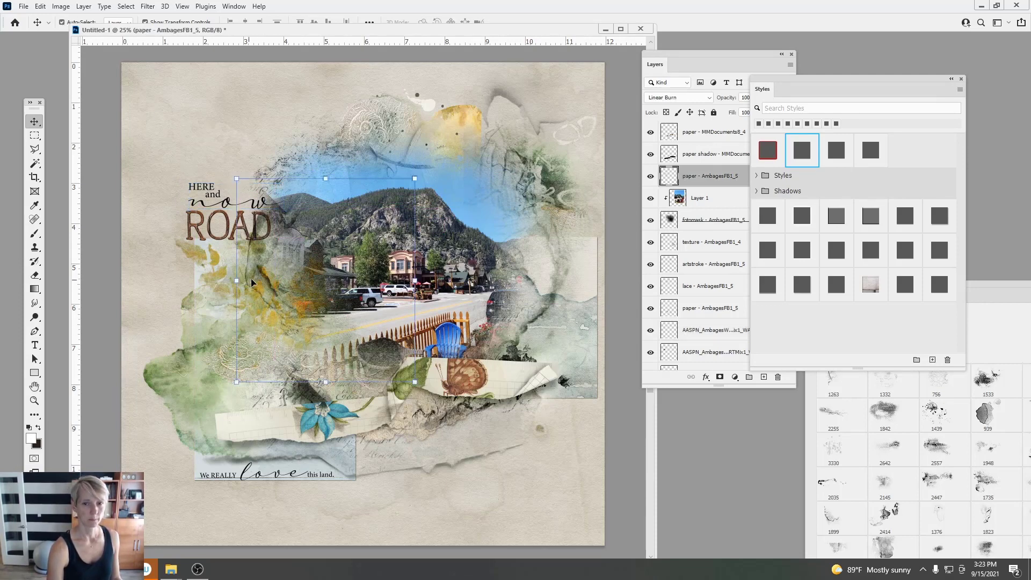
click(651, 176)
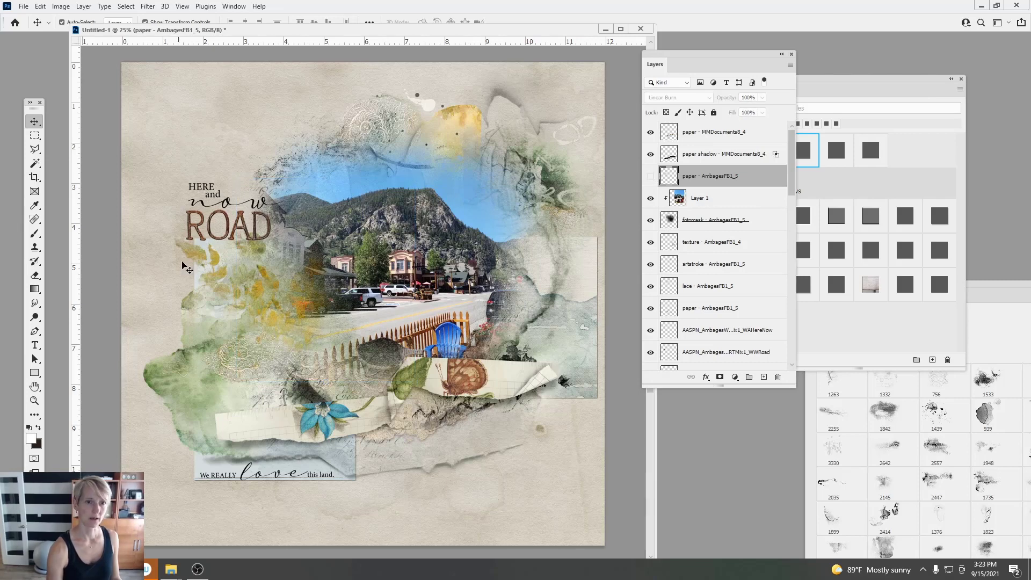
Step: Shift the ROAD word art slightly right beneath "now" and apply a preset layer style to it
drag(267, 221, 224, 232)
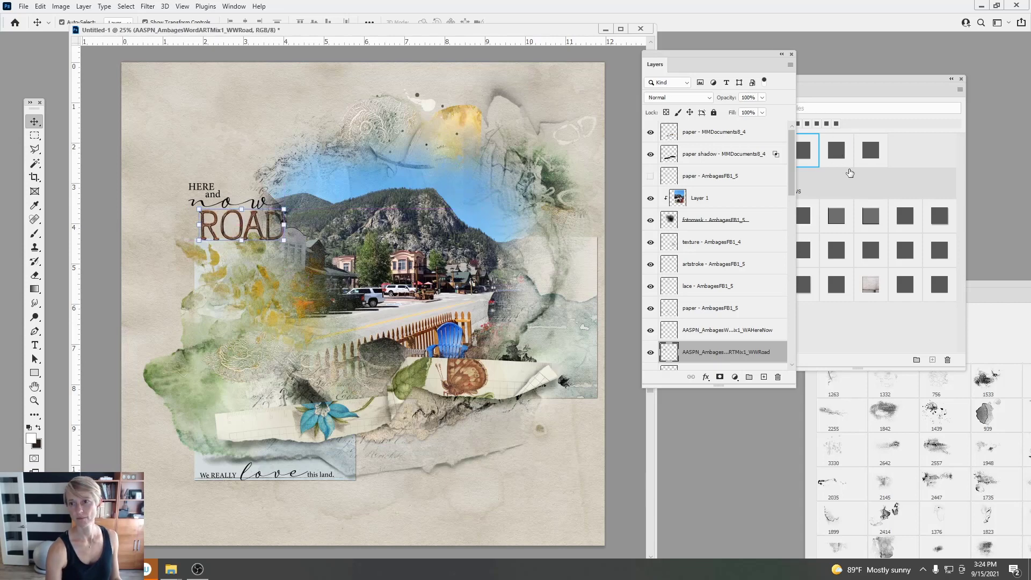
click(838, 155)
click(799, 284)
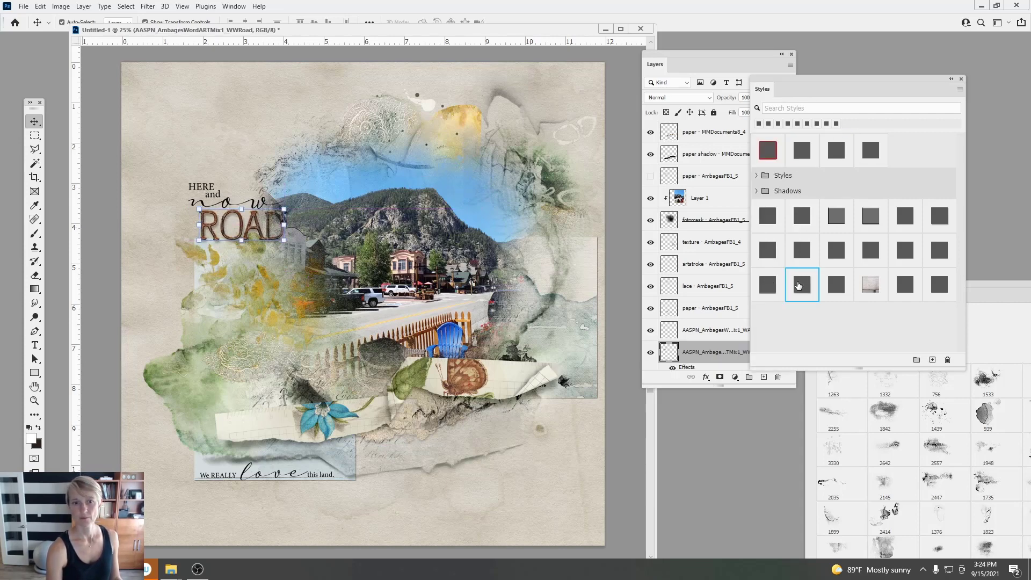
click(805, 154)
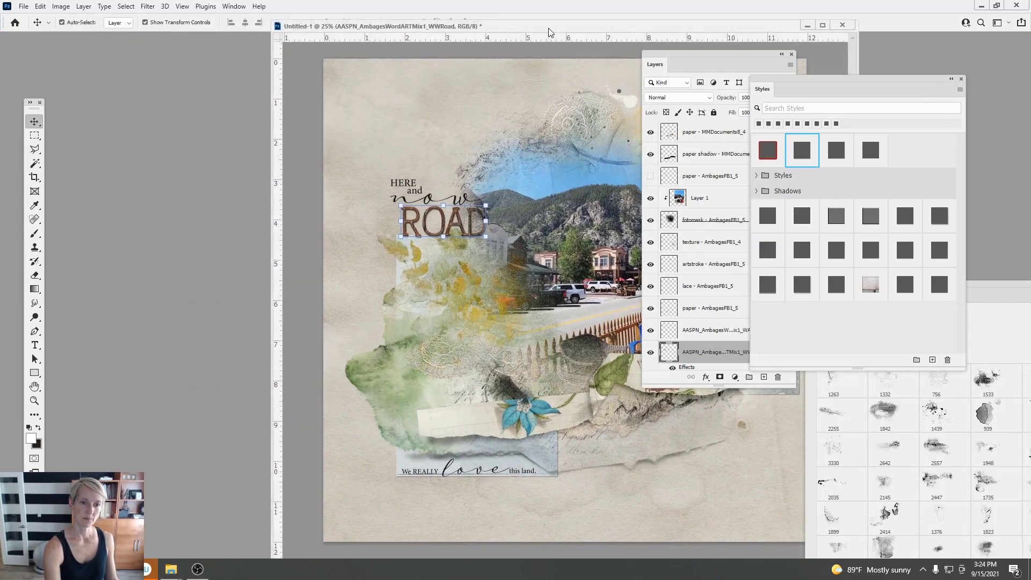
drag(354, 32, 367, 51)
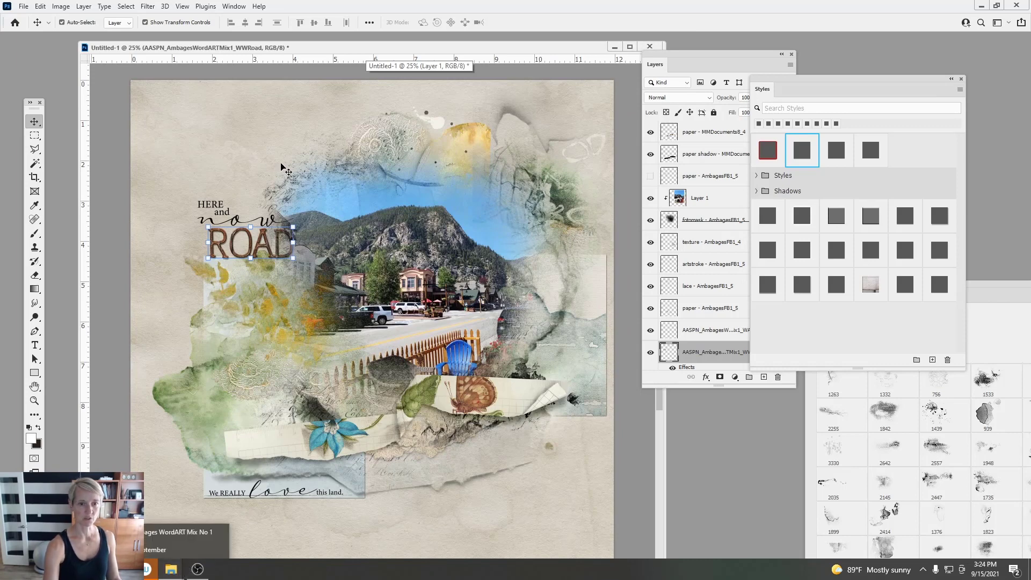
Step: Switch to File Explorer and open the MultiMedia Documents No 8 folder inside the Ambages release folder
click(182, 537)
click(273, 85)
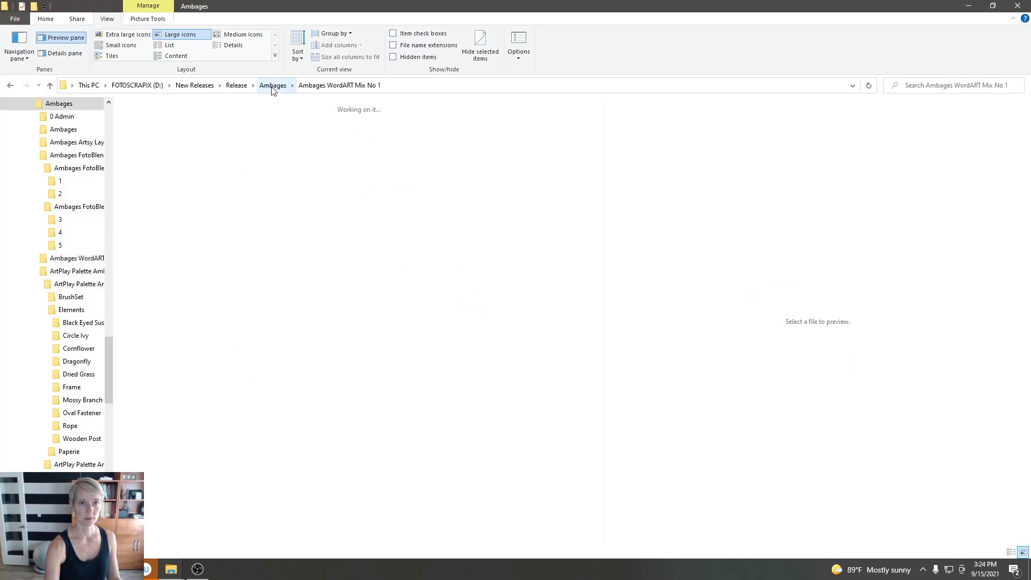
double_click(153, 213)
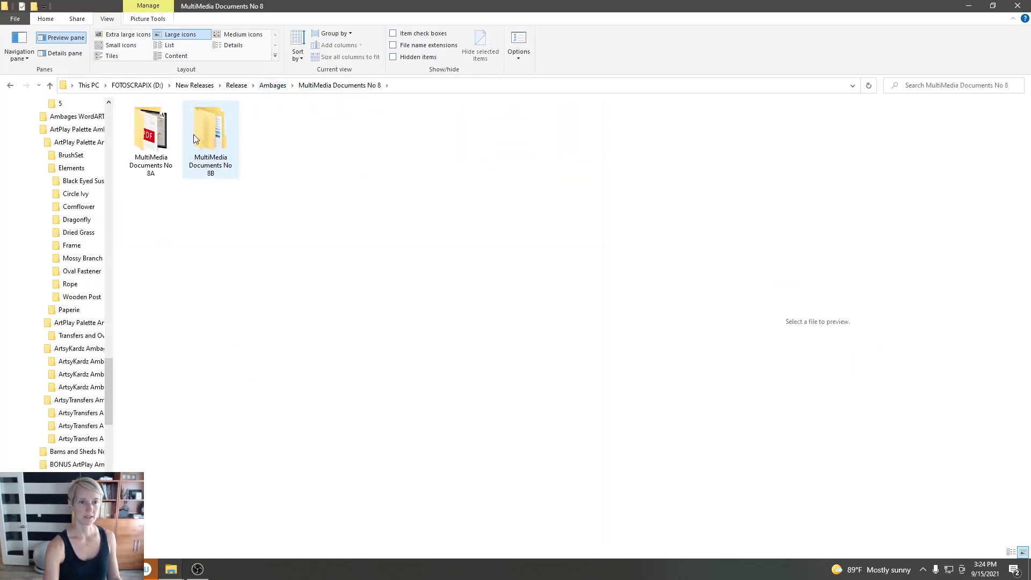
double_click(194, 133)
double_click(177, 119)
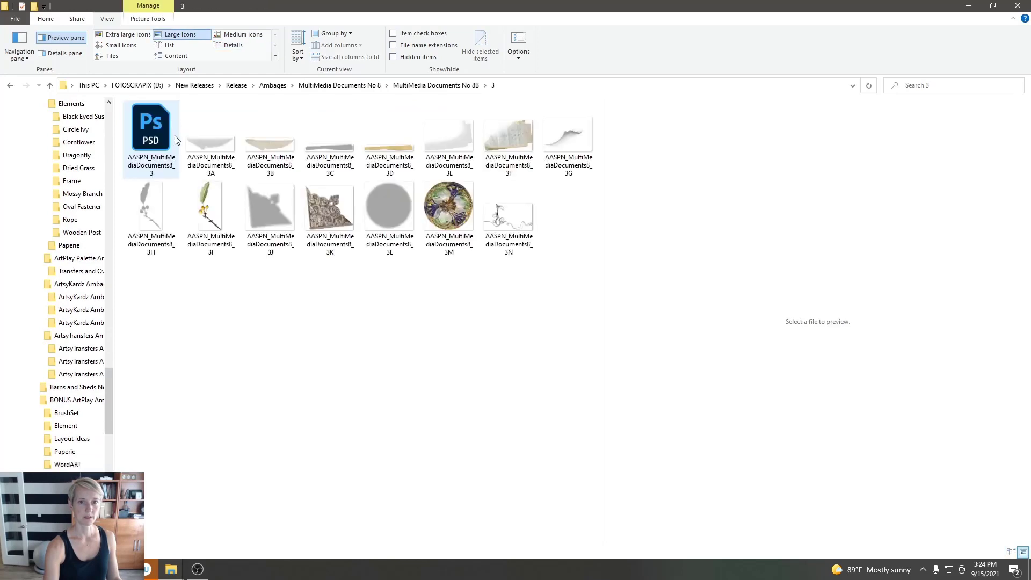
click(10, 86)
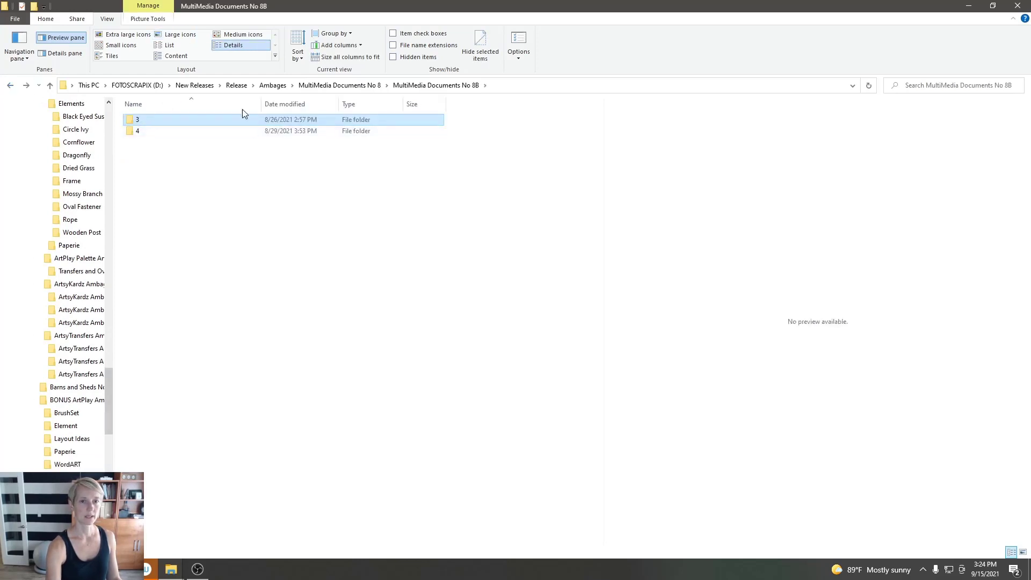
click(354, 85)
Step: Open AASPN_MultiMediaDocuments8_2.psd from folder 2 of MultiMedia Documents No 8A in Photoshop
double_click(161, 140)
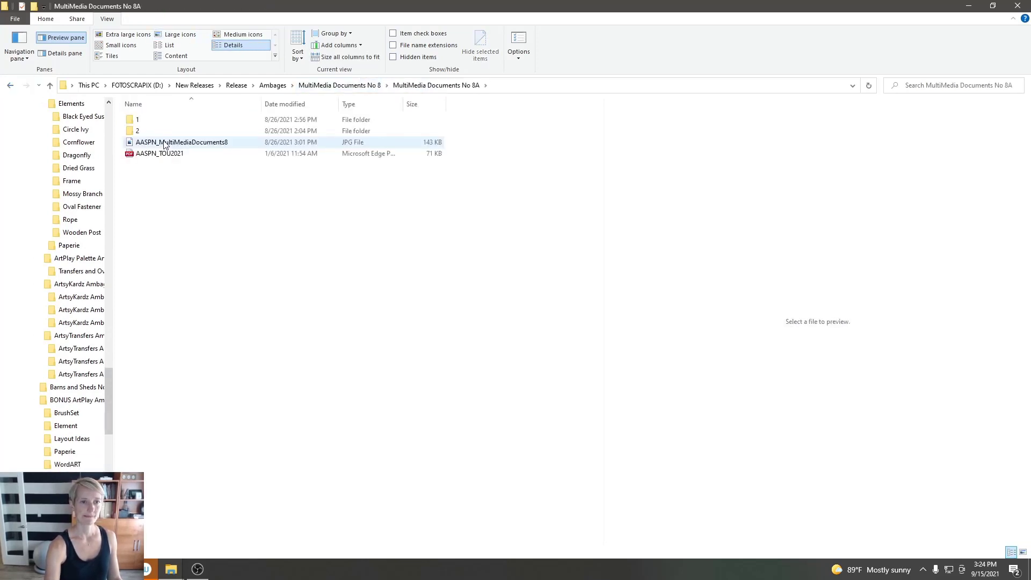
double_click(161, 133)
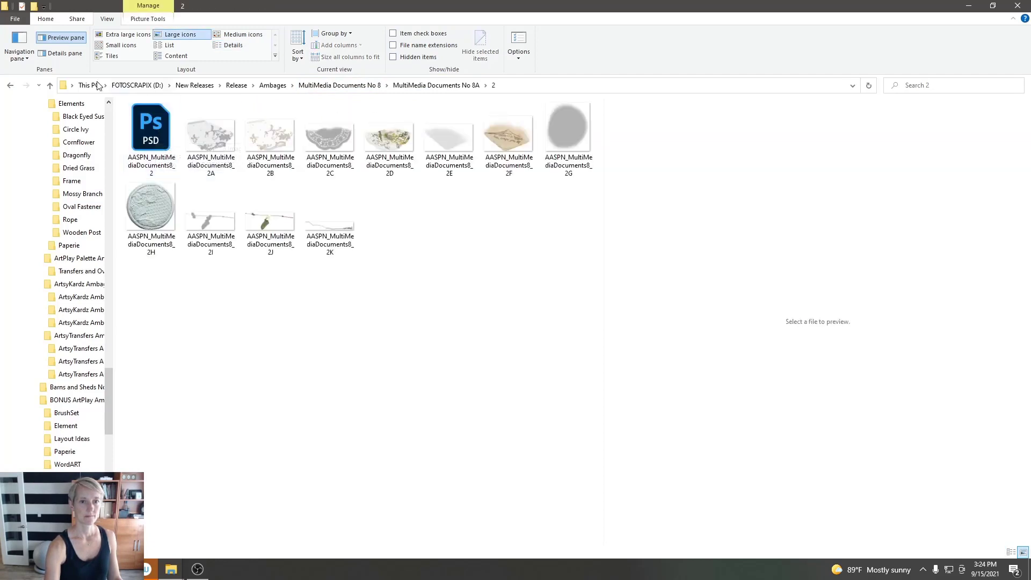
drag(150, 129, 42, 50)
Step: Copy the urbanthreadz, twig and twig shadow layers into the layout and place them at the top of the layer stack
click(718, 259)
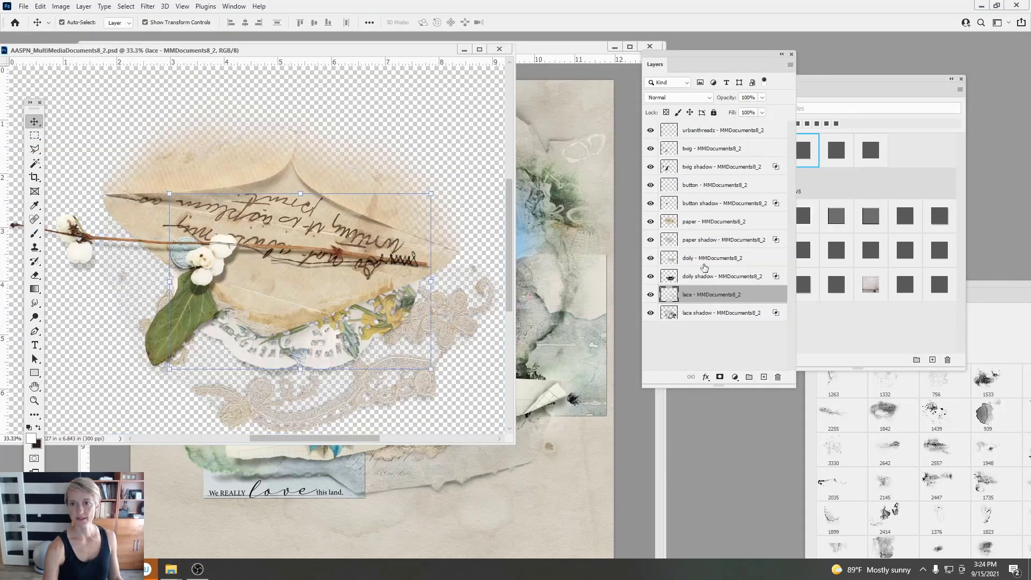
click(710, 167)
shift+click(708, 151)
mouse_move(341, 252)
mouse_down()
mouse_move(377, 272)
mouse_move(346, 250)
mouse_up()
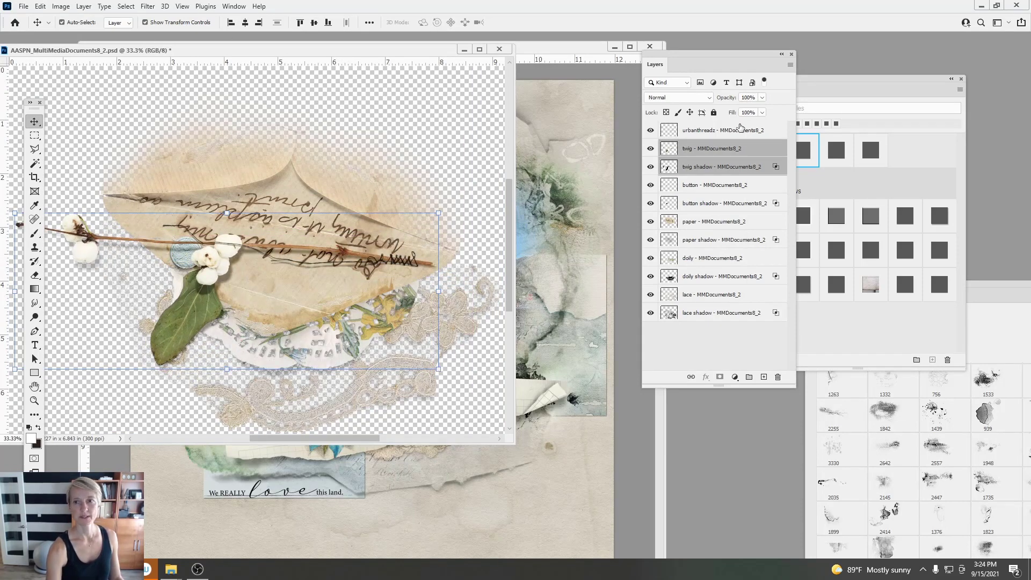
shift+click(740, 130)
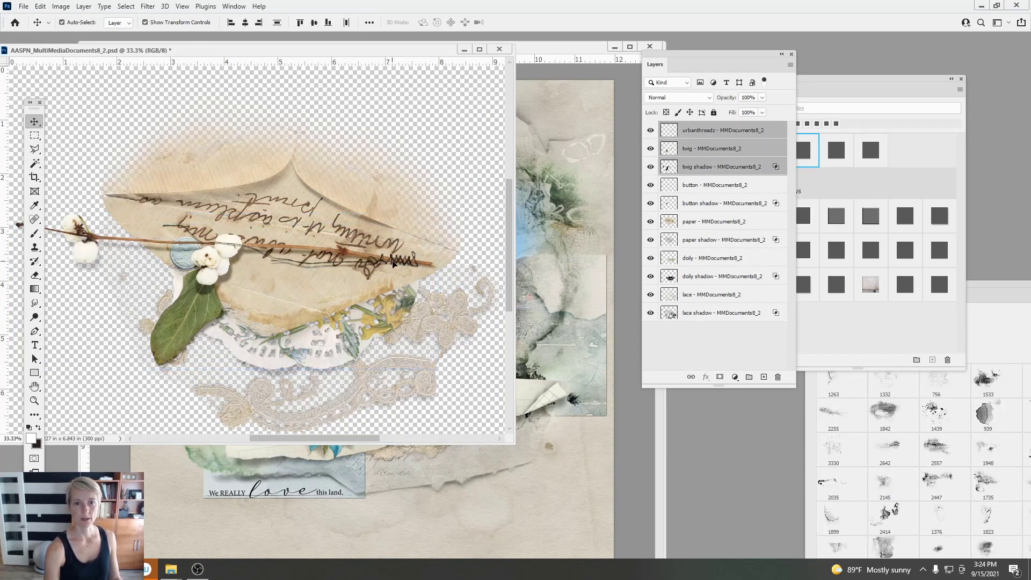
drag(394, 263, 512, 417)
drag(667, 349, 669, 125)
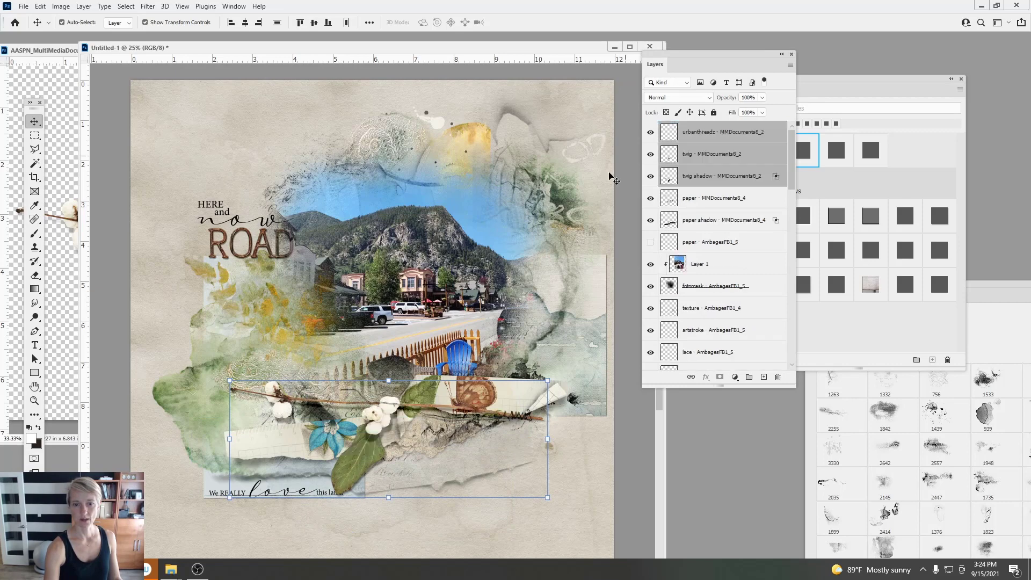
Step: Rotate the twig, its shadow and the urbanthreadz by -10.97° and shift them right across the torn paper strip
drag(524, 372, 509, 349)
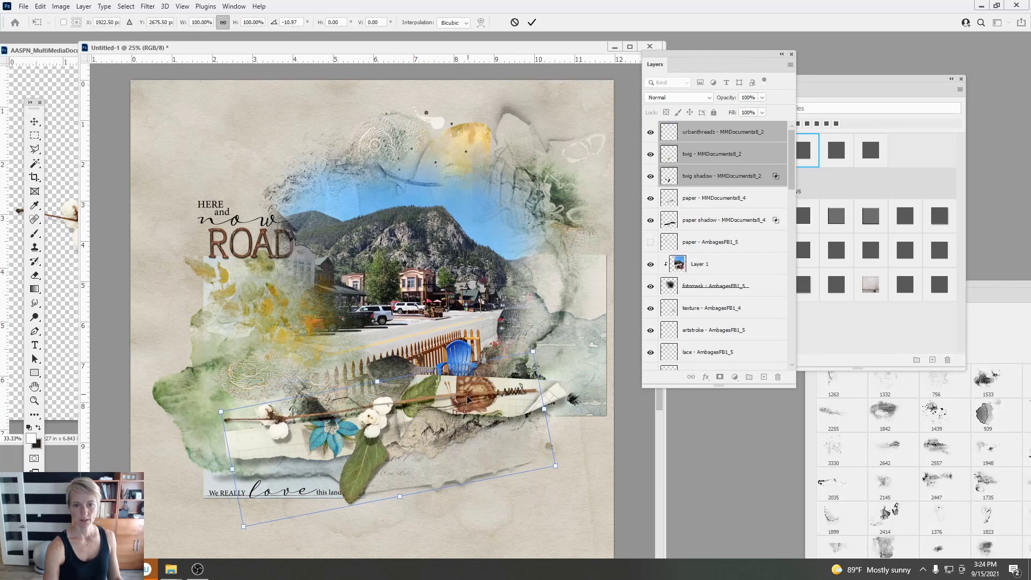
drag(469, 401, 498, 399)
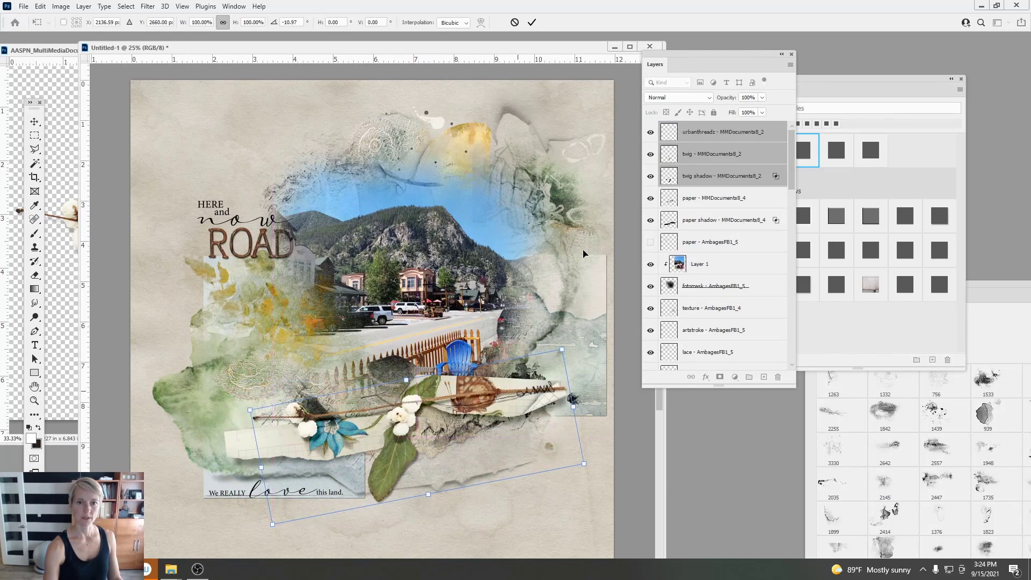
click(531, 23)
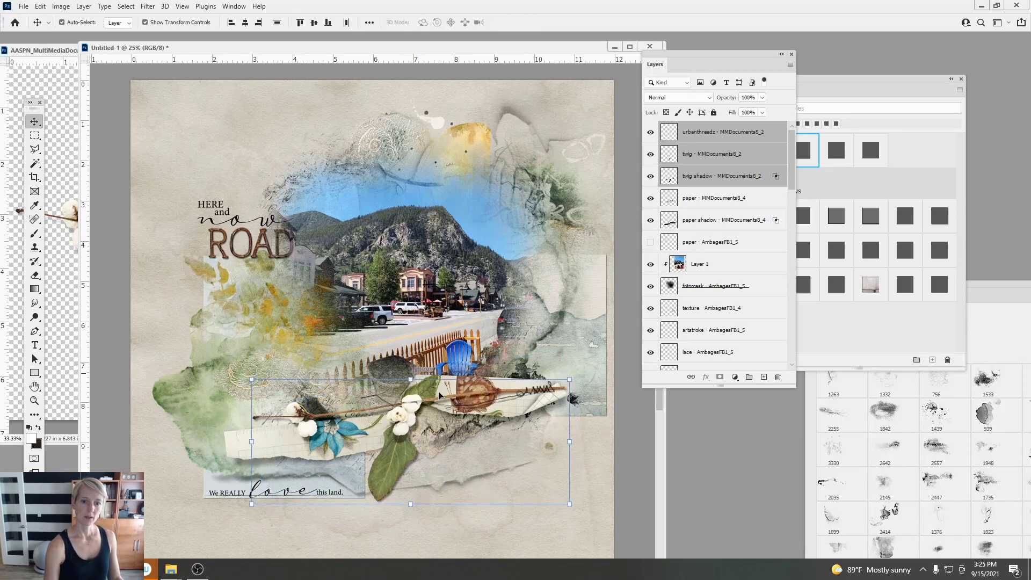
Step: Copy the doily and doily shadow layers into the layout and place them directly above the SolidPaper4 background layer
click(70, 262)
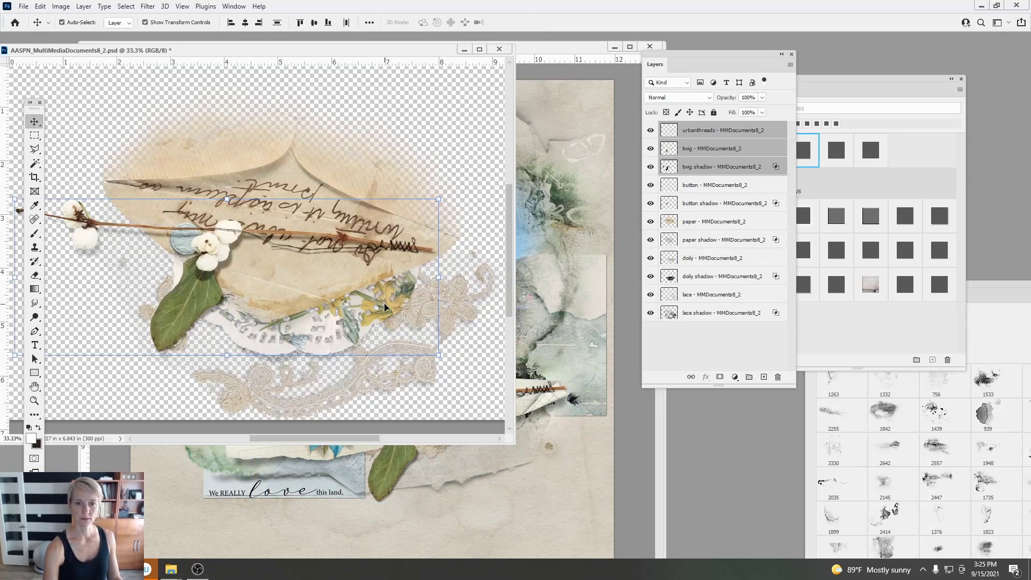
click(728, 277)
shift+click(688, 259)
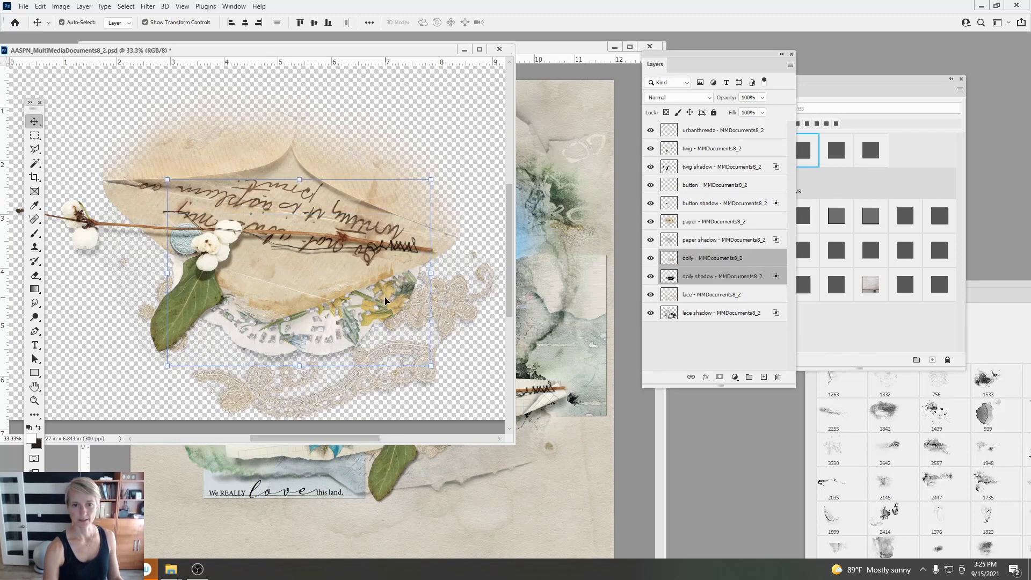
drag(387, 301, 524, 435)
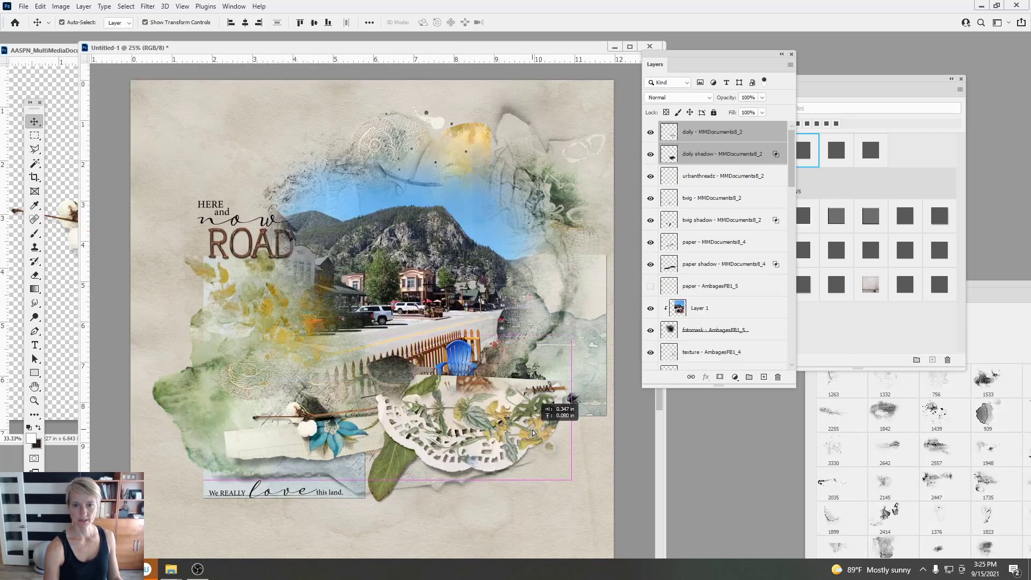
drag(704, 155, 679, 331)
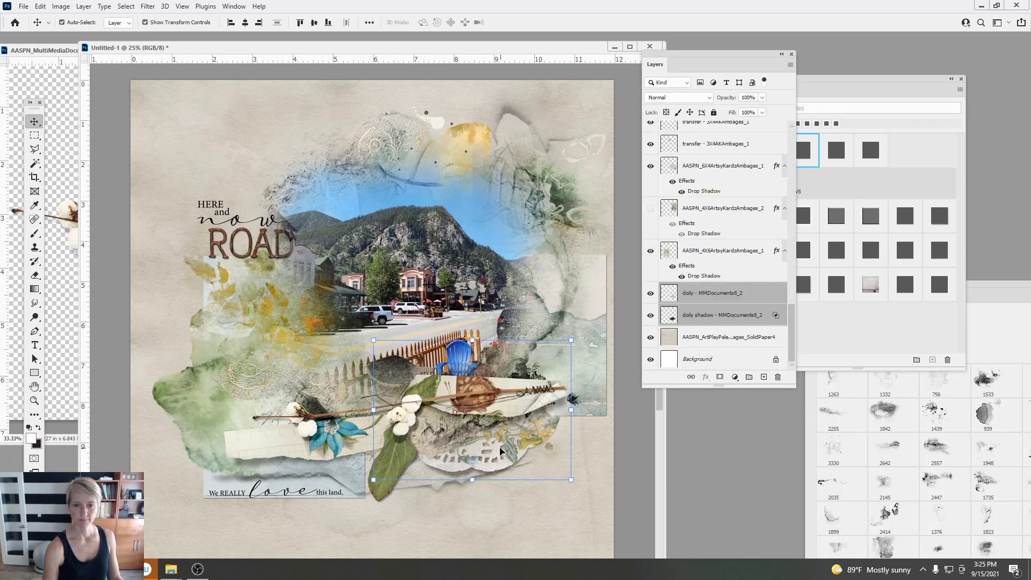
drag(500, 448, 507, 461)
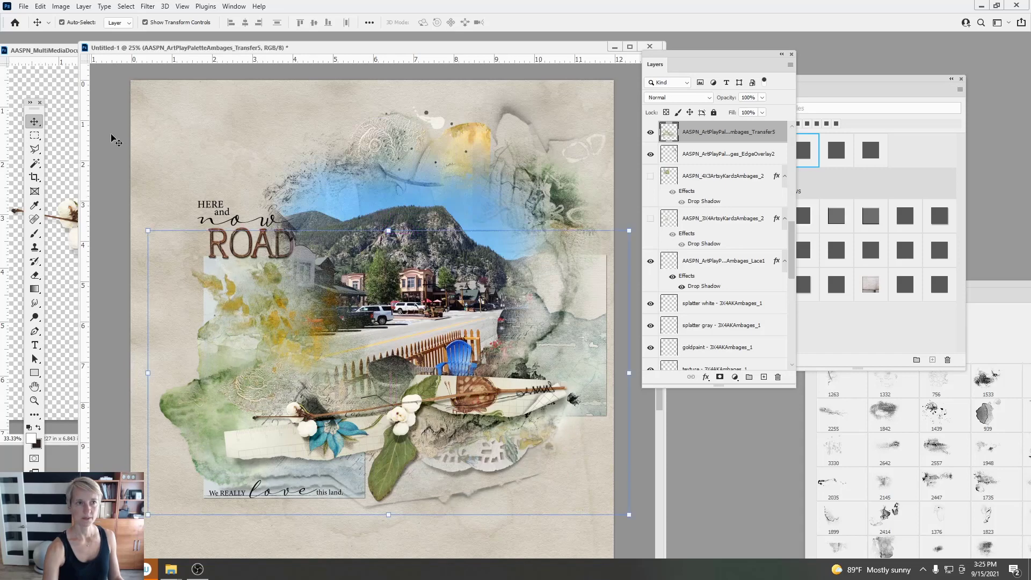
click(42, 9)
click(53, 18)
Step: Move the doily and doily shadow layers up the stack to directly beneath the EdgeOverlay2 layer
click(500, 462)
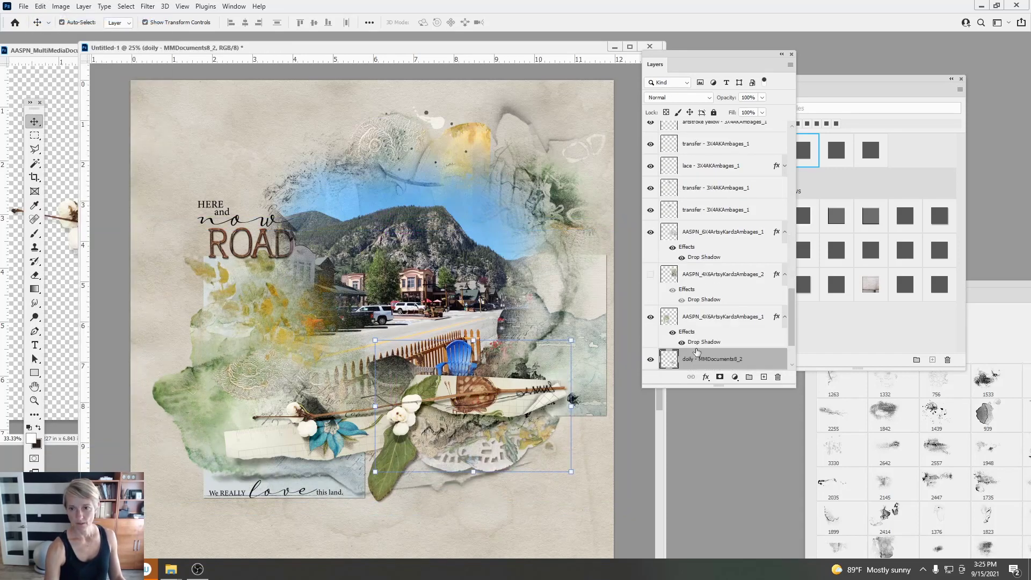
scroll(782, 309, down, 2)
shift+click(698, 330)
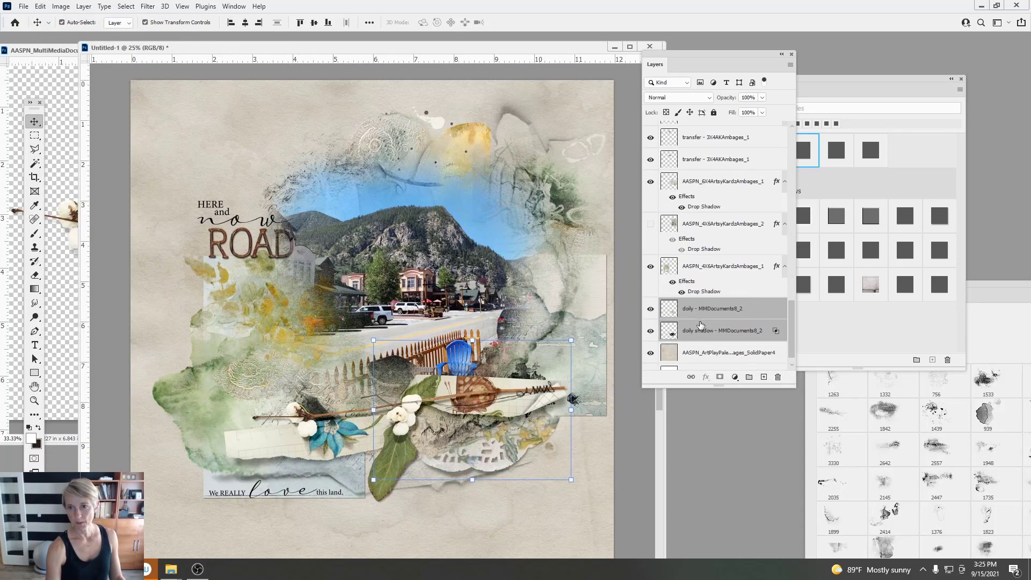
drag(669, 320, 702, 165)
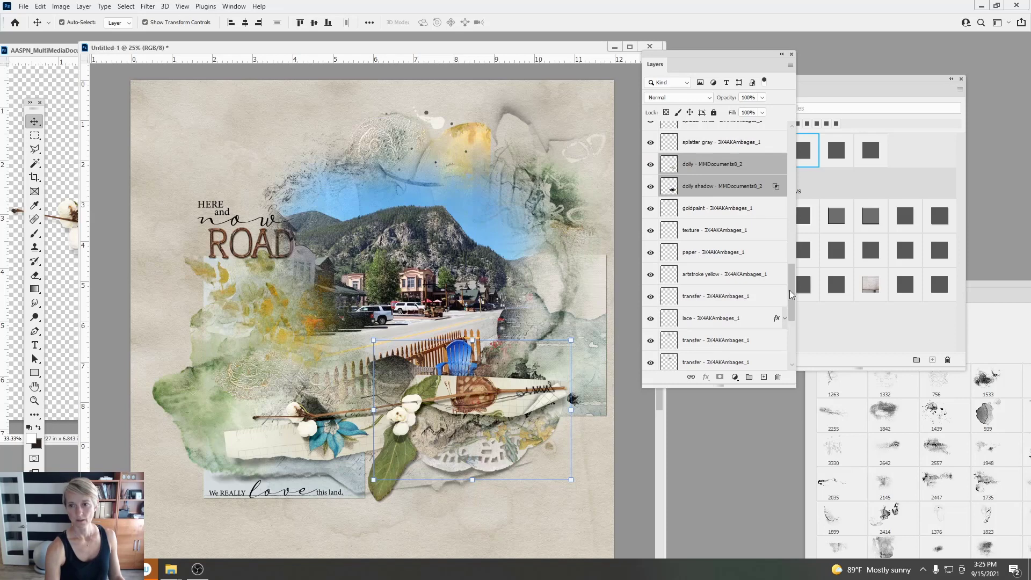
drag(792, 295, 792, 250)
drag(712, 360, 693, 214)
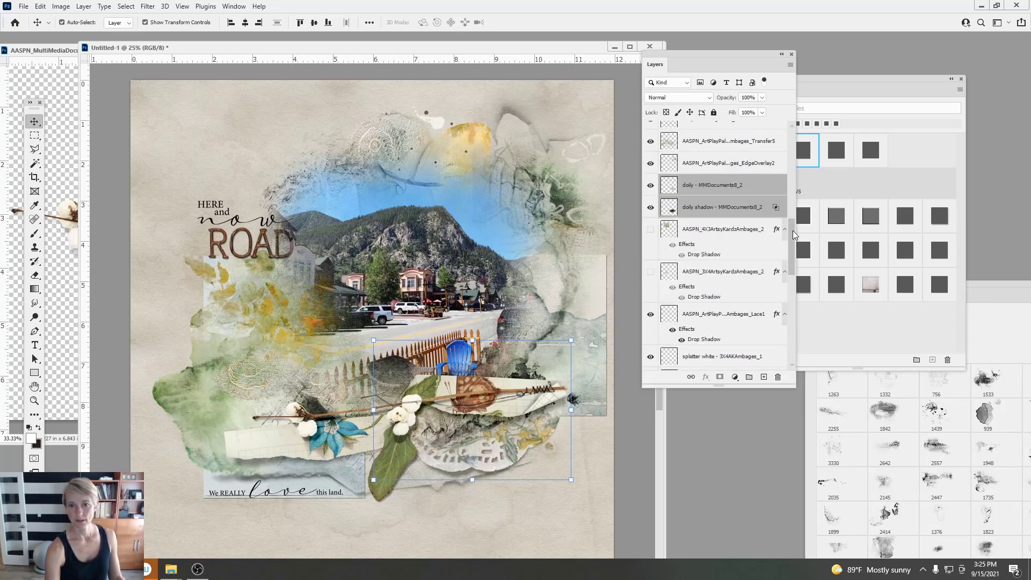
scroll(793, 235, up, 2)
Step: Hide the paper - AmbagesFB1_5 and texture - AmbagesFB1_4 layers that overlap the doily
click(471, 425)
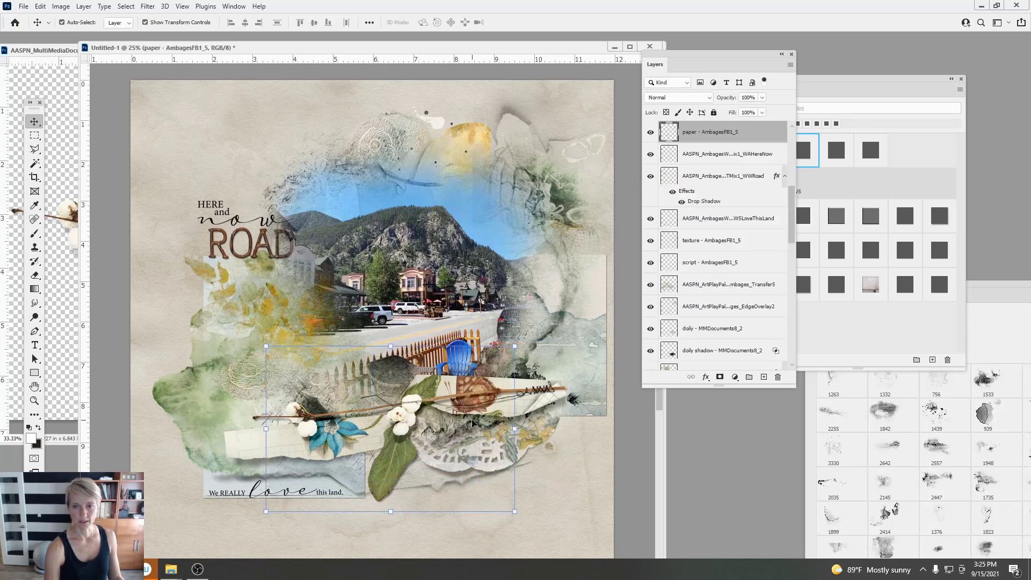
click(651, 132)
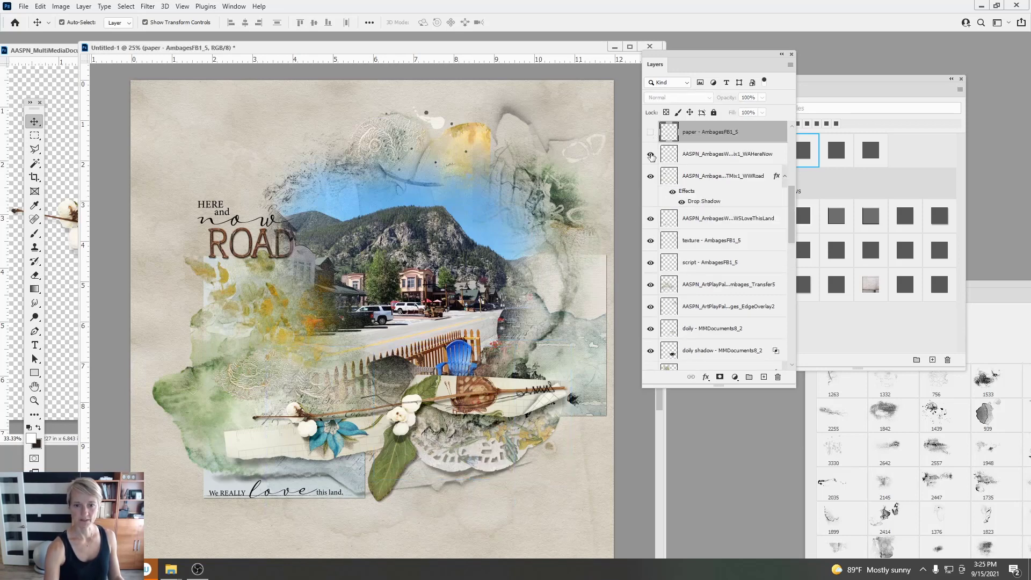
click(40, 6)
click(47, 19)
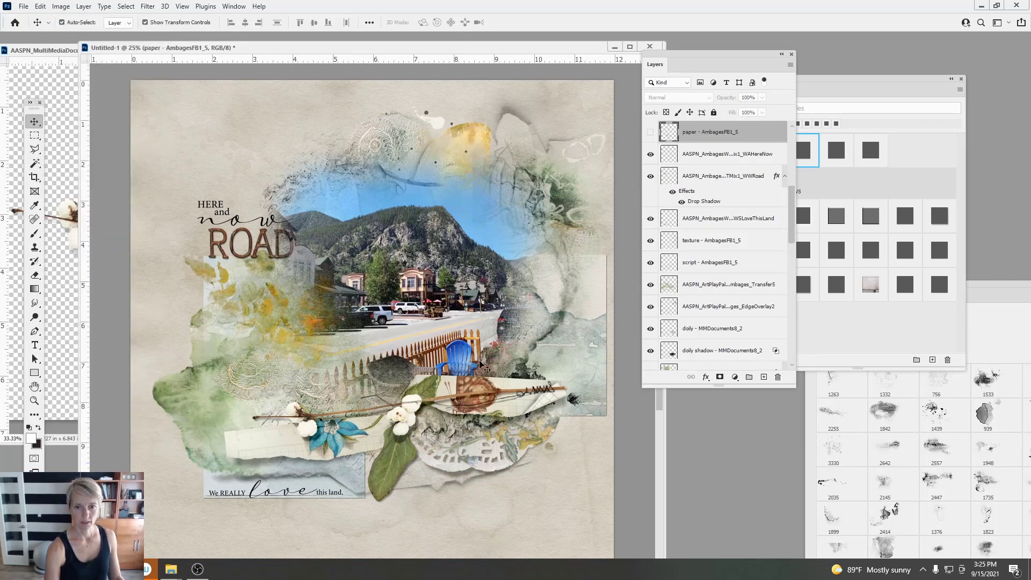
click(497, 424)
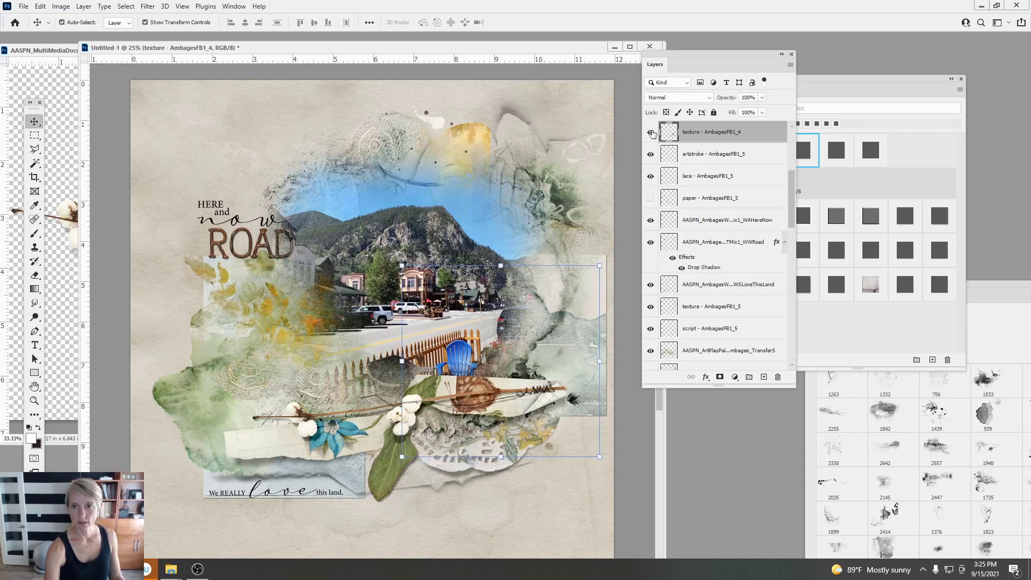
click(651, 133)
Step: Toggle the visibility of the ArtPlay Palette Ambages Transfer5 layer to check its effect over the doily
click(546, 411)
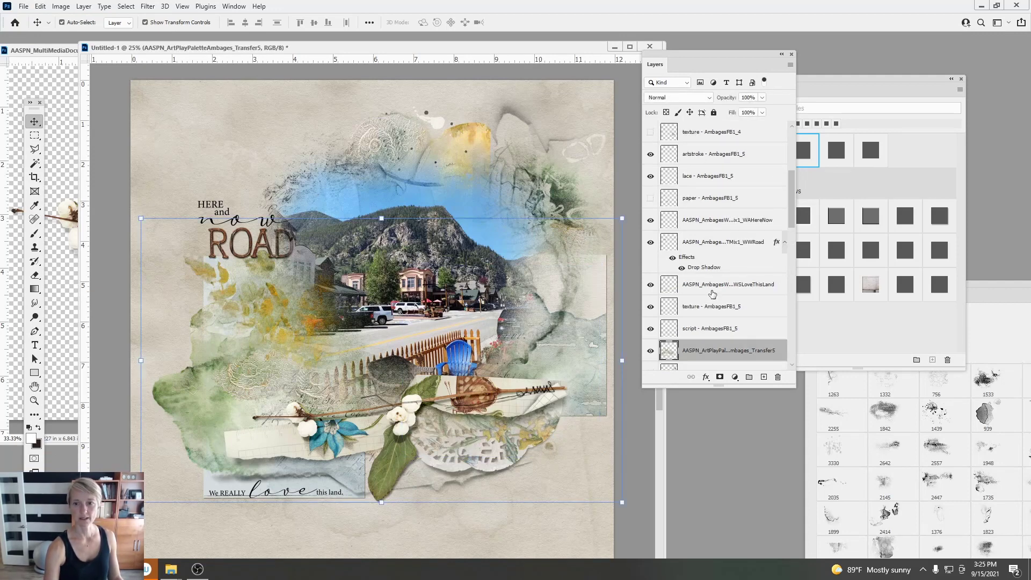
scroll(792, 226, down, 3)
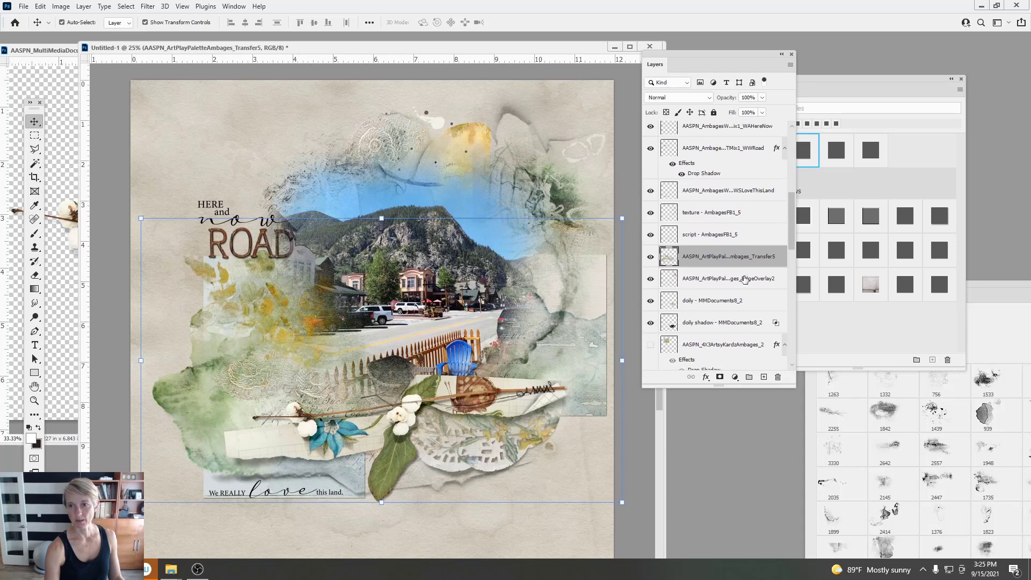
shift+click(746, 278)
click(680, 262)
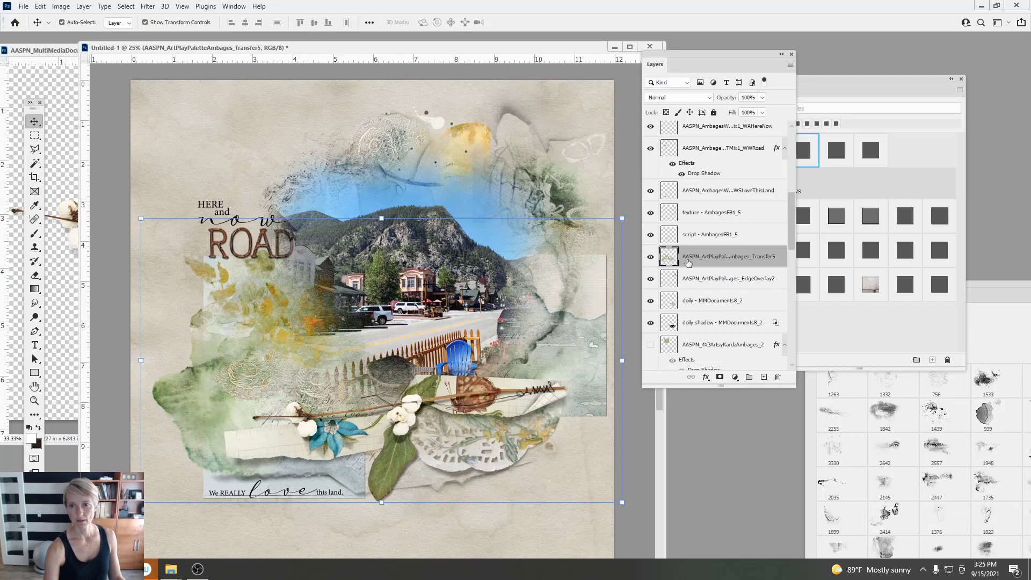
click(651, 258)
click(650, 257)
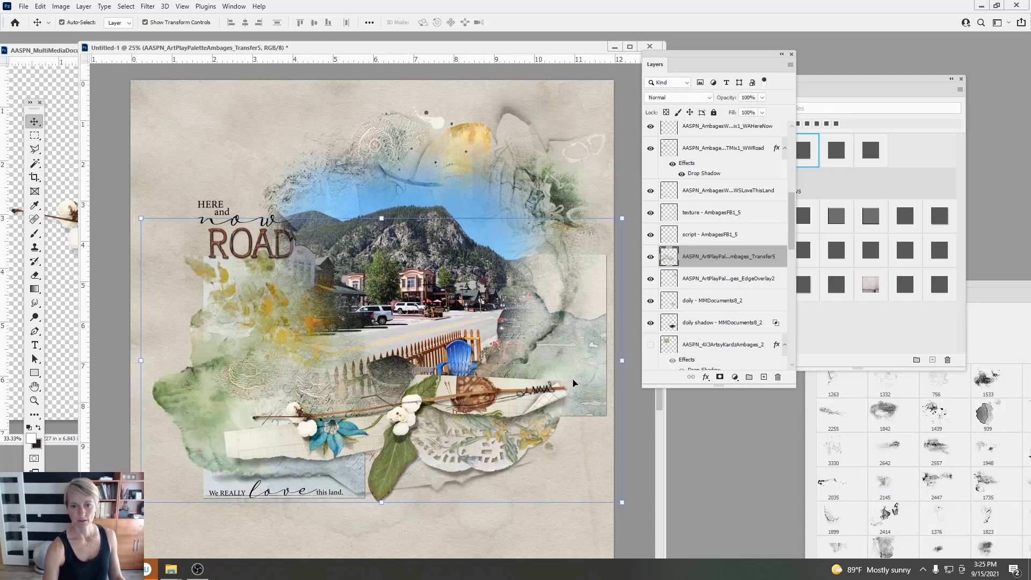
Step: Move the doily and its shadow down to directly above SolidPaper4 and position them peeking out below the "We REALLY love this land" card
click(723, 301)
shift+click(722, 322)
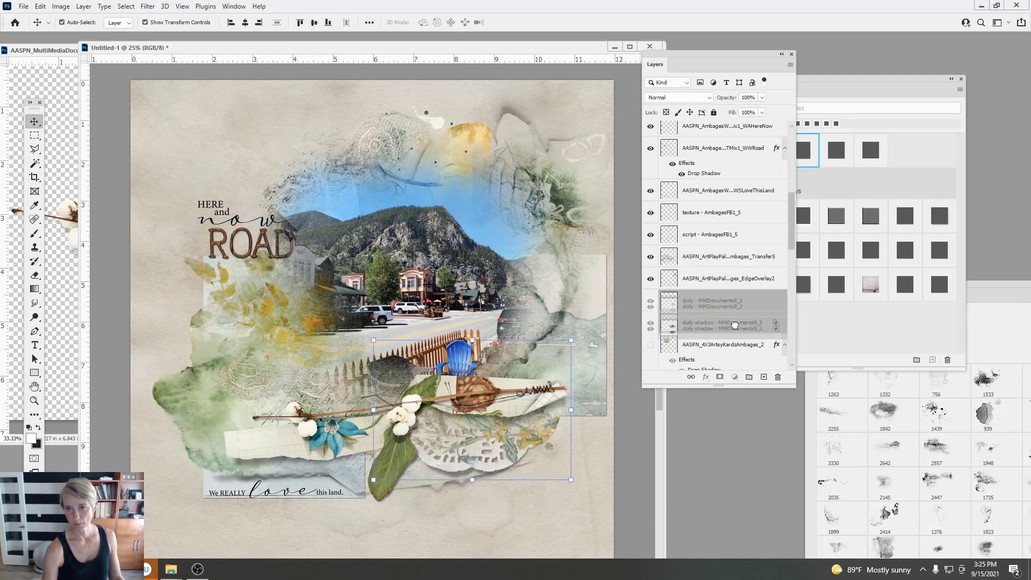
mouse_move(722, 322)
mouse_down()
mouse_move(759, 460)
mouse_move(737, 323)
mouse_move(733, 331)
mouse_up()
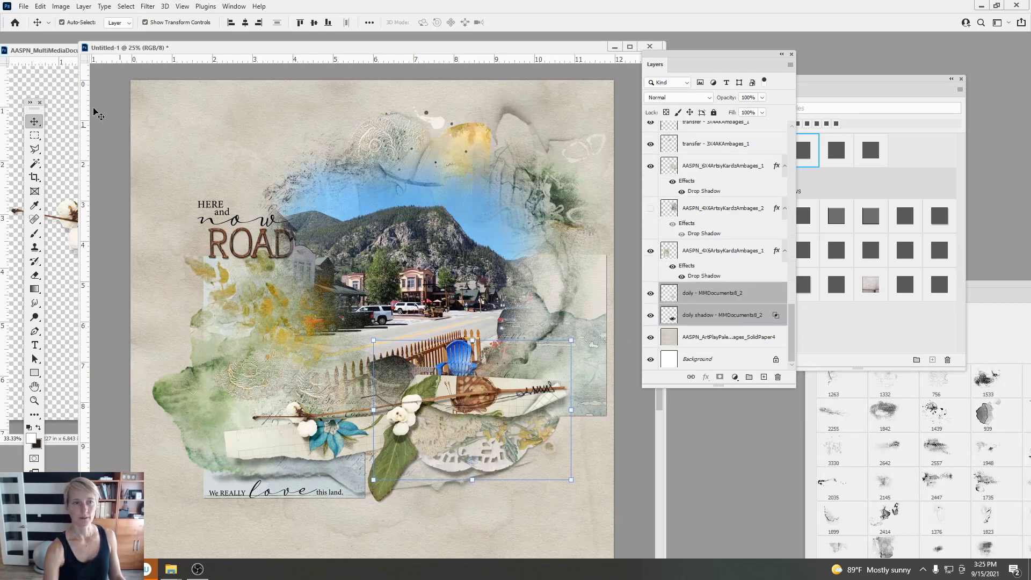
drag(512, 449, 363, 498)
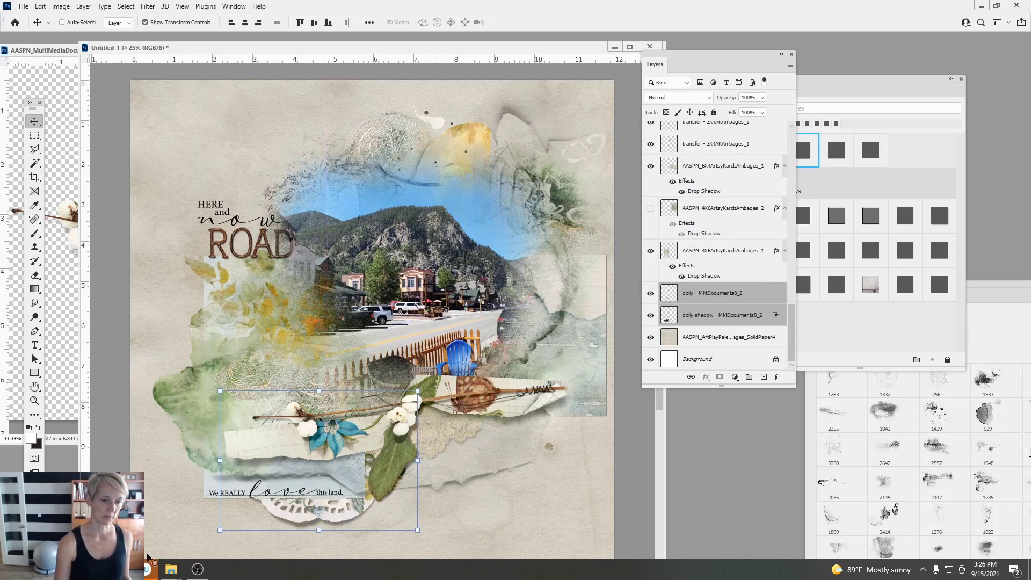
Step: Switch to File Explorer and open the Elements folder of ArtPlay Palette Ambages A within the Ambages release folder
click(147, 538)
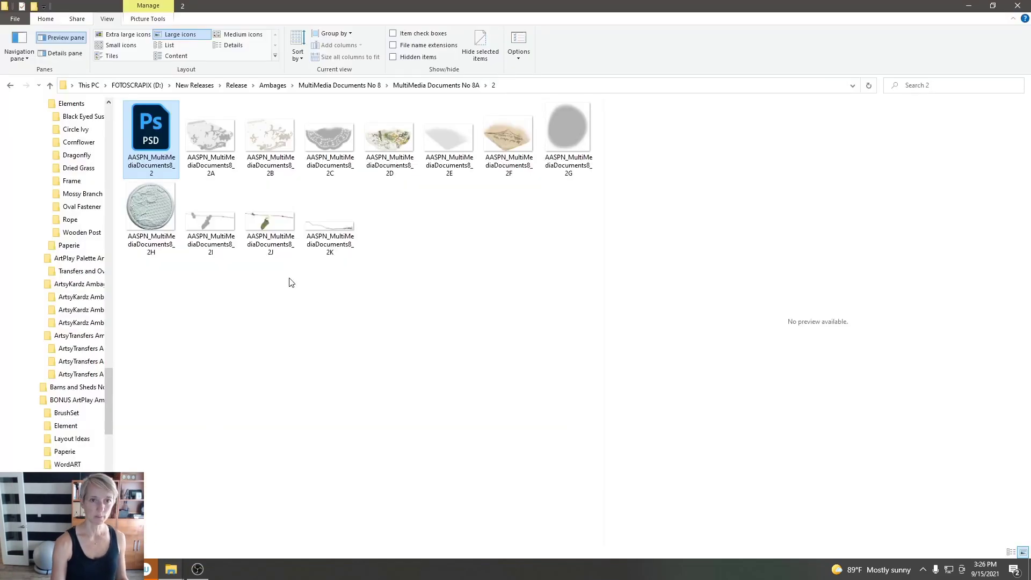
click(340, 84)
click(272, 85)
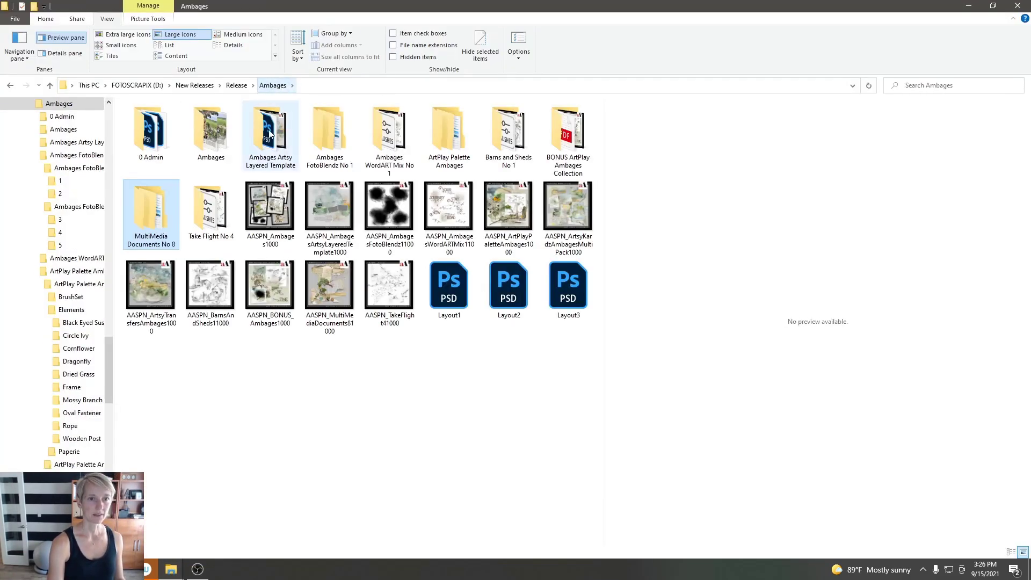
double_click(446, 130)
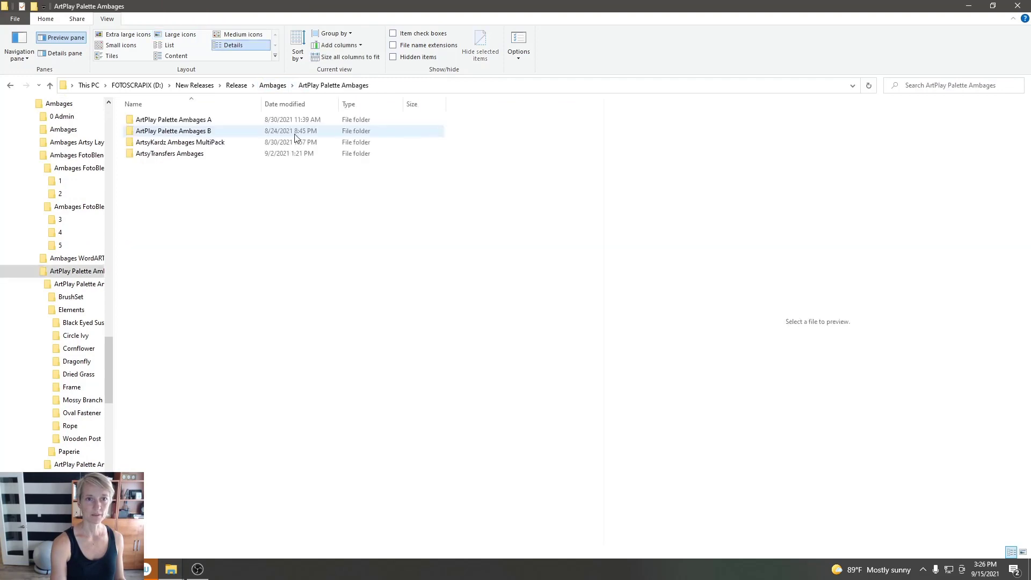
double_click(191, 124)
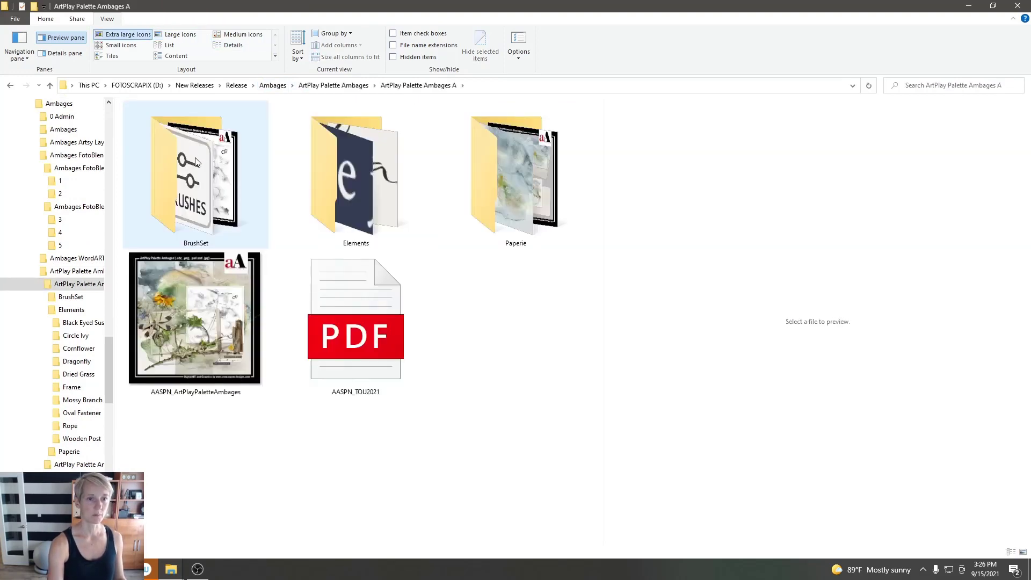
double_click(357, 167)
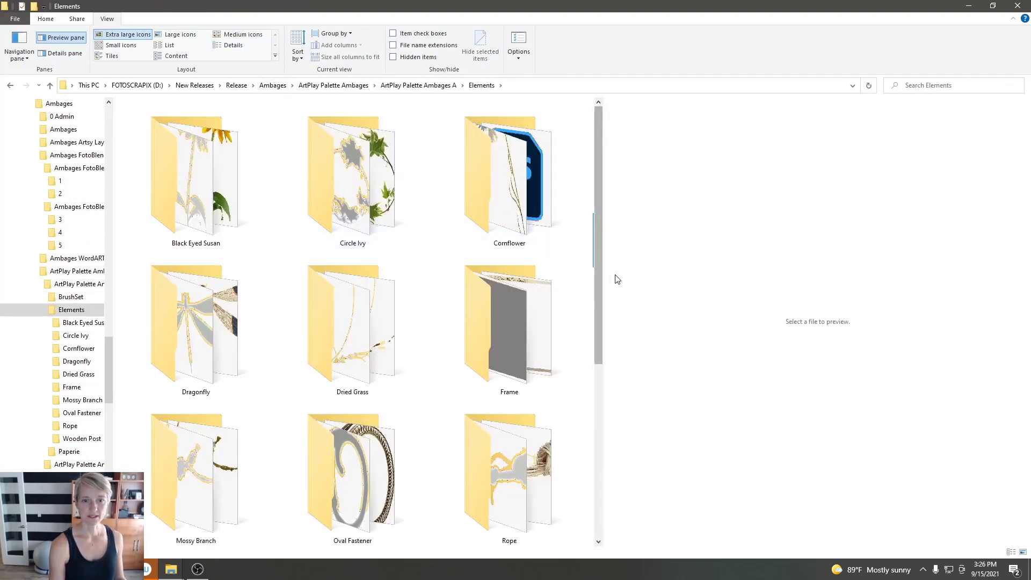
Step: Place the yellow button AASPN_ArtPlayPaletteAmbages_ButtonYellow into the Photoshop layout at its original size
scroll(591, 339, down, 5)
click(359, 357)
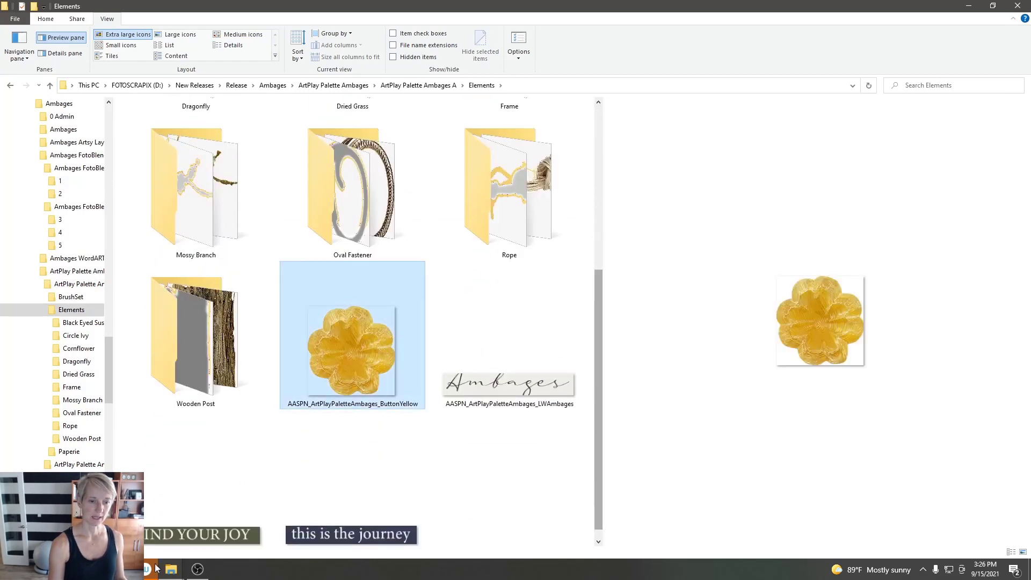
mouse_move(141, 570)
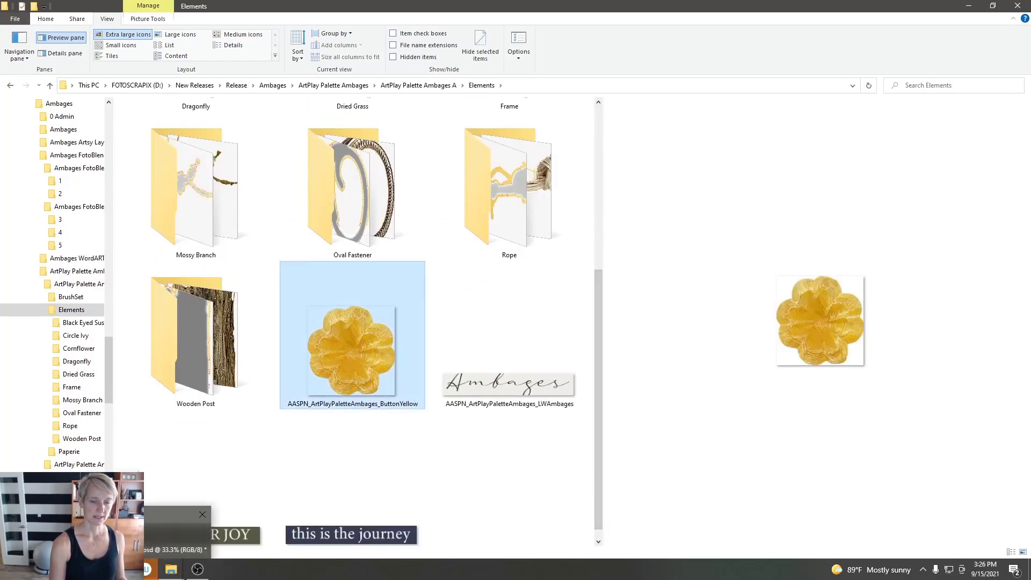
drag(140, 569, 427, 376)
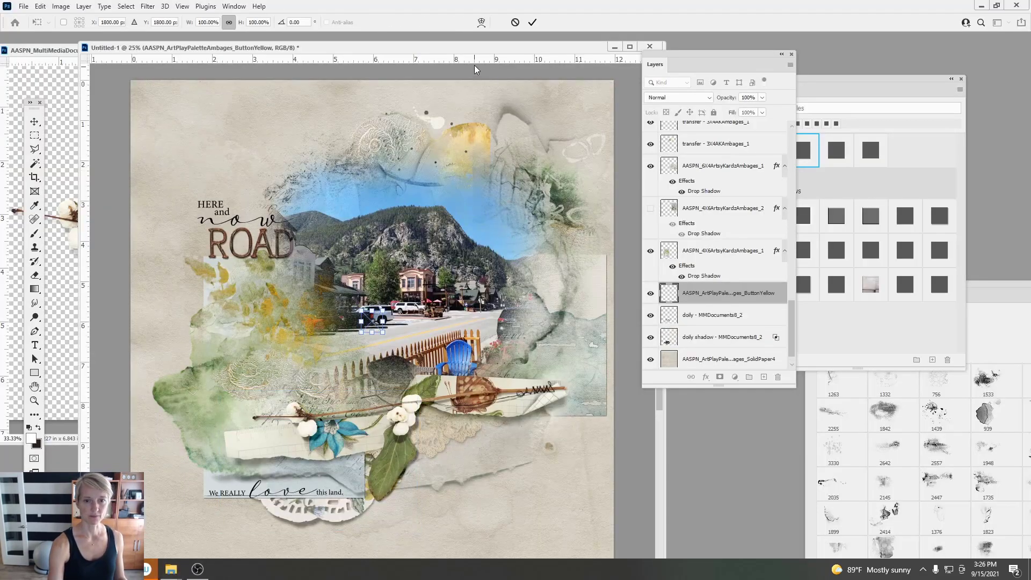
click(532, 22)
Step: Bring the yellow button to the top of the layer stack, apply the drop shadow style and position it beside the cotton bolls on the twig
drag(725, 293, 752, 131)
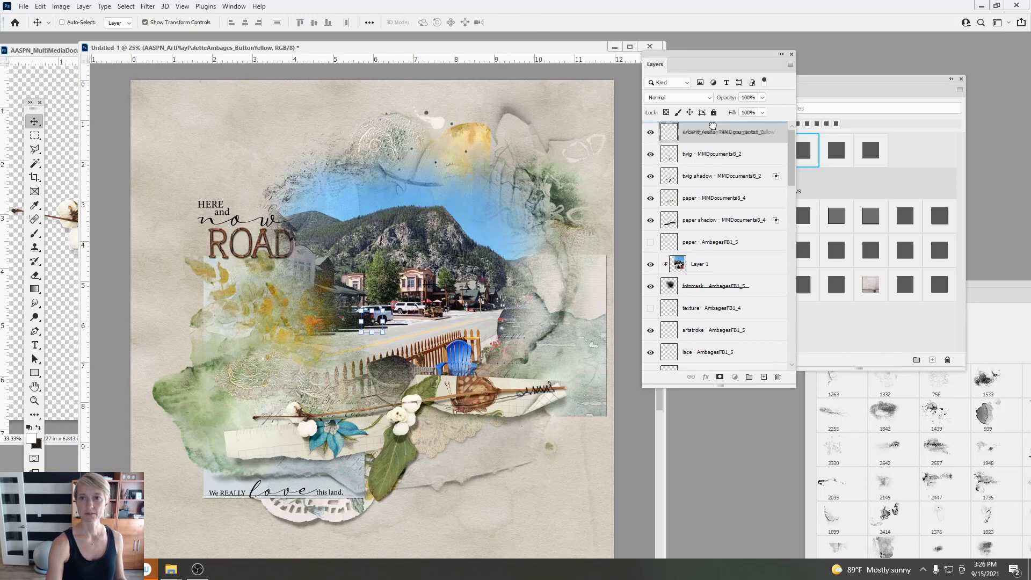
click(803, 152)
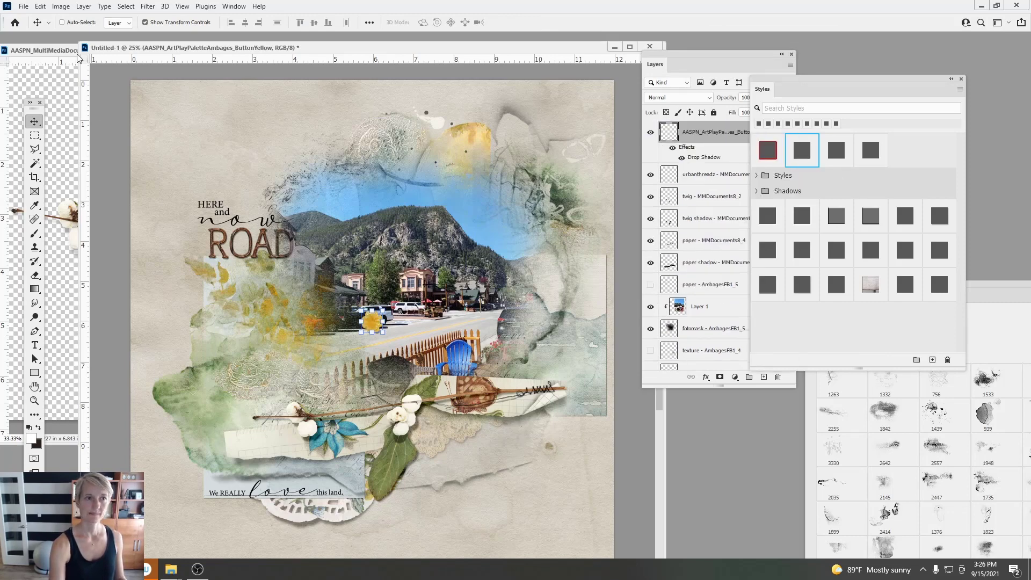
drag(372, 324, 428, 411)
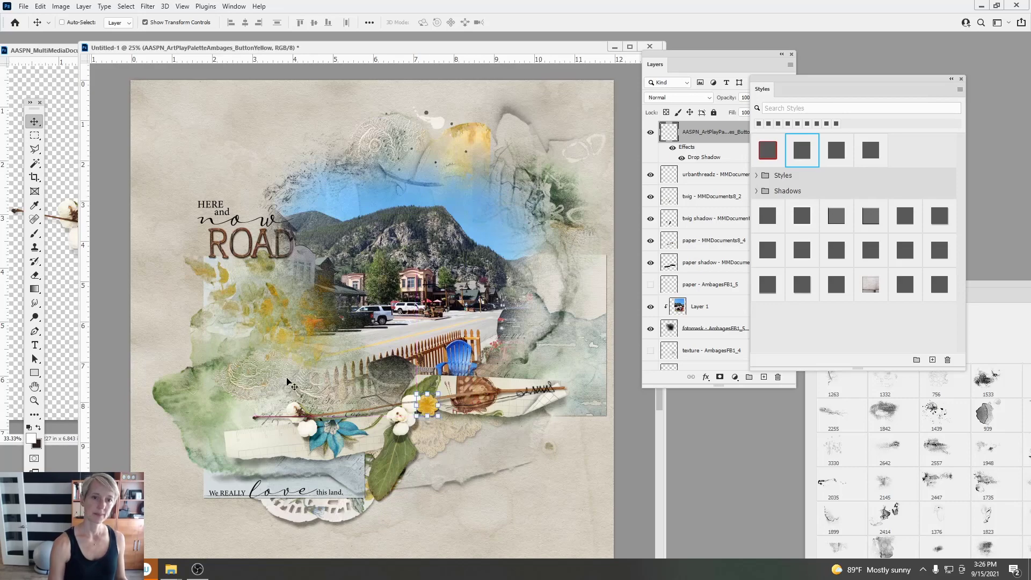
Step: Save the layout as the Photoshop file Layout4 in the Ambages folder, with layers and maximum compatibility kept
click(21, 7)
click(36, 135)
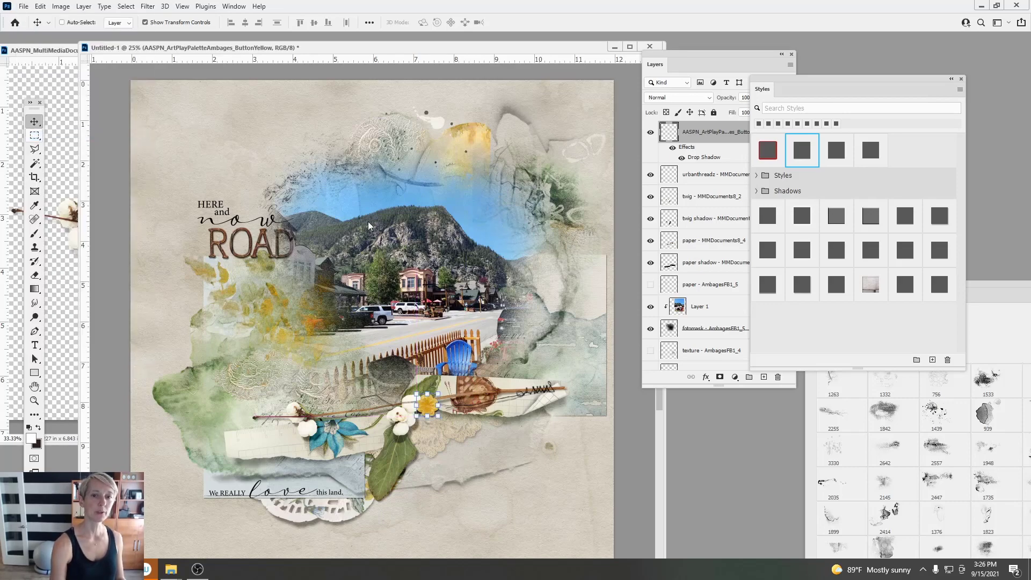
click(344, 171)
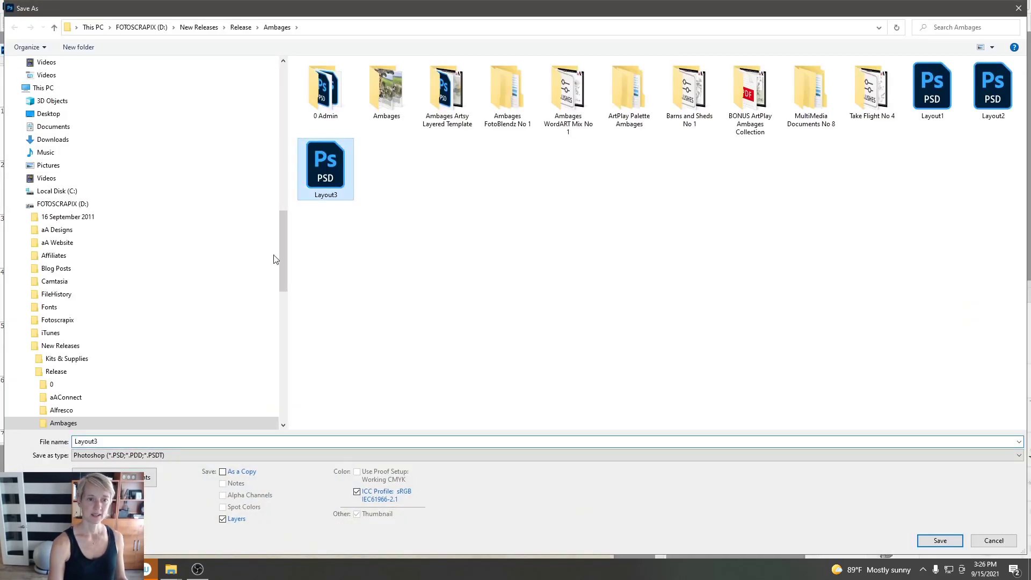
click(105, 440)
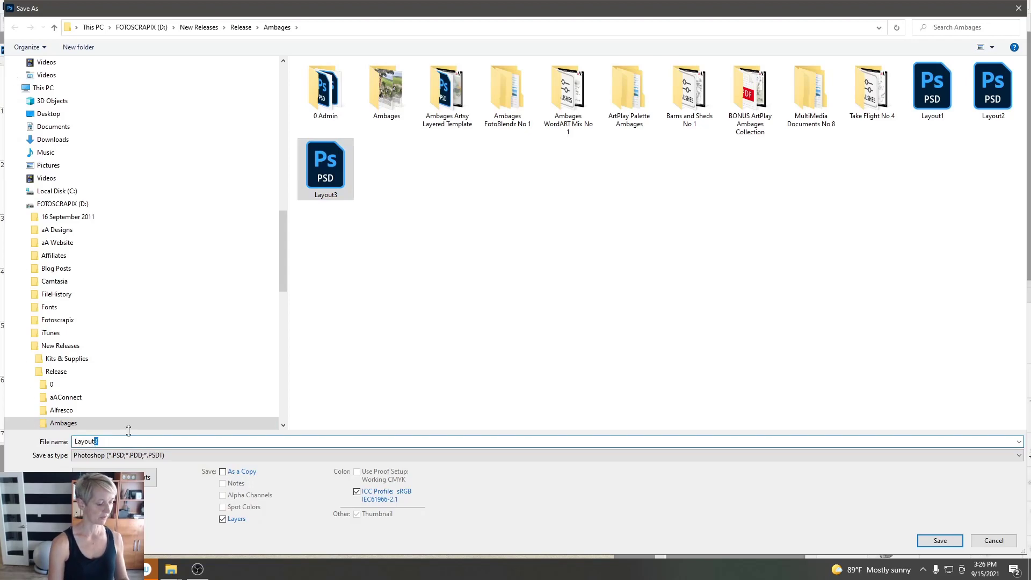
text(4)
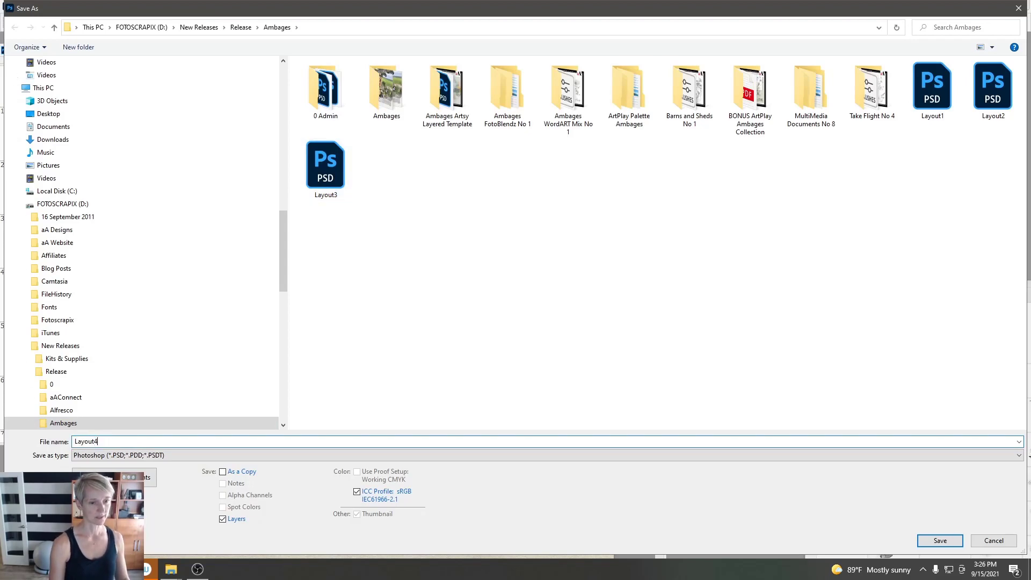
click(943, 543)
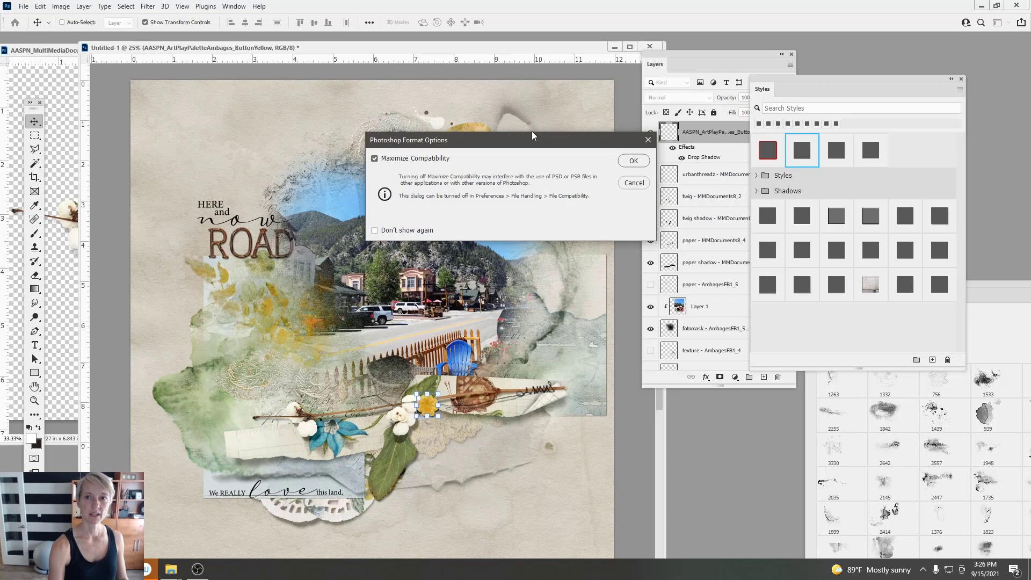
click(633, 161)
Step: Close the AASPN_MultiMediaDocuments8_2.psd document without saving its changes
click(59, 102)
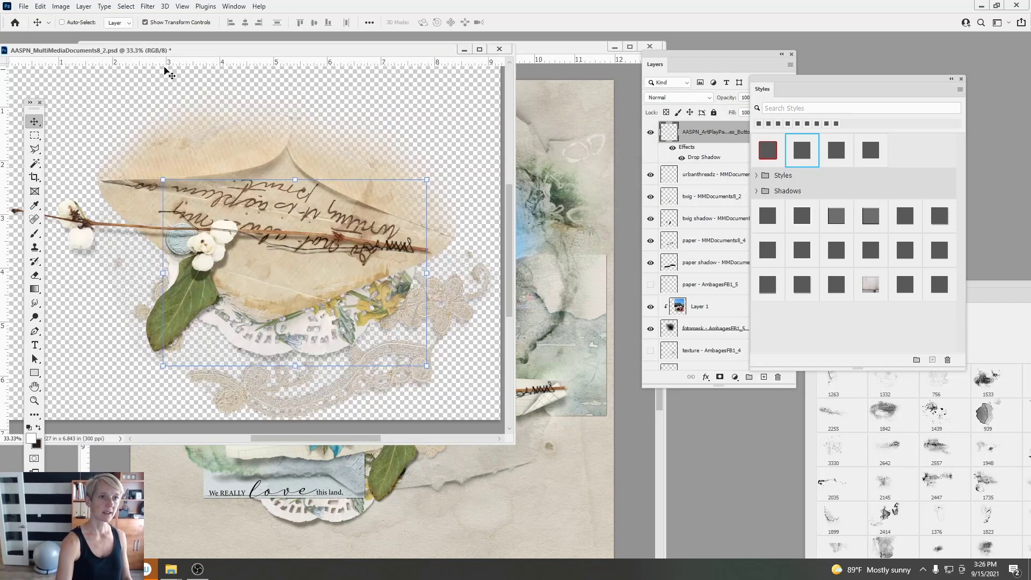
click(496, 49)
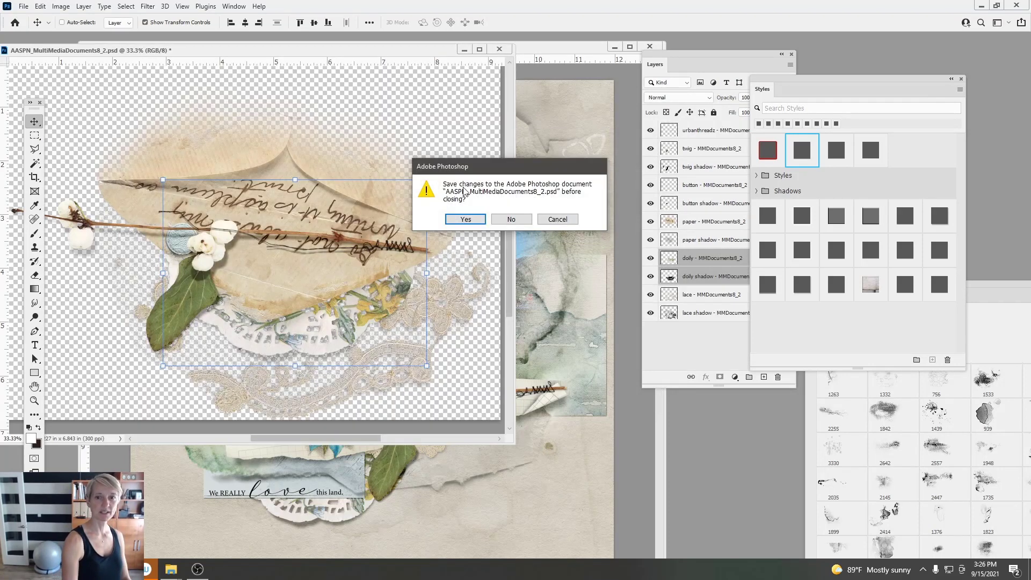
click(509, 218)
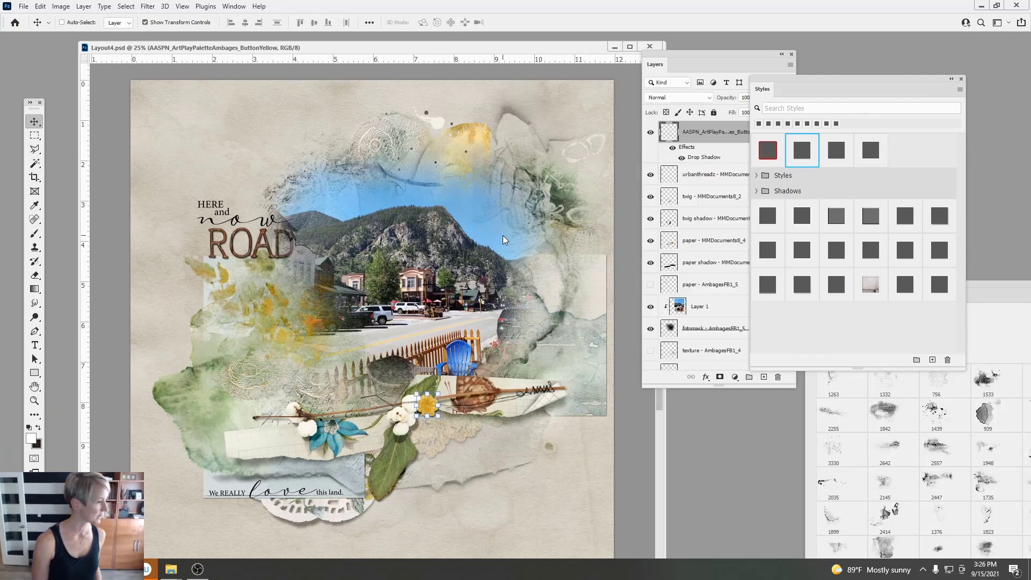